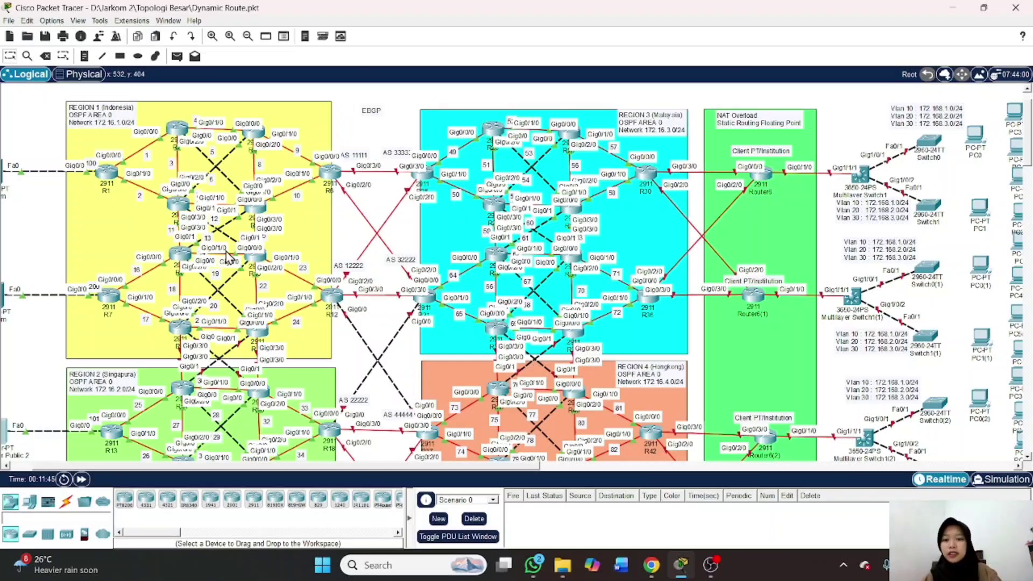
Look over the four OSPF regions of the topology and the network label of Region 1 (Indonesia)
{"action": "scroll", "coordinate": [228, 253], "scroll_direction": "left", "scroll_amount": 2}
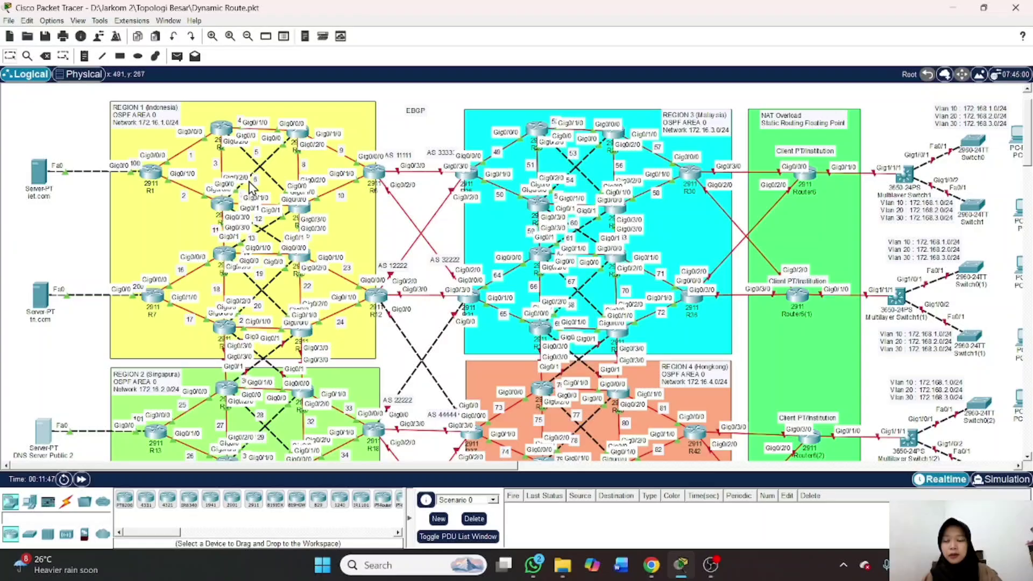
{"action": "scroll", "coordinate": [255, 210], "scroll_direction": "down", "scroll_amount": 10}
{"action": "scroll", "coordinate": [323, 167], "scroll_direction": "up", "scroll_amount": 10}
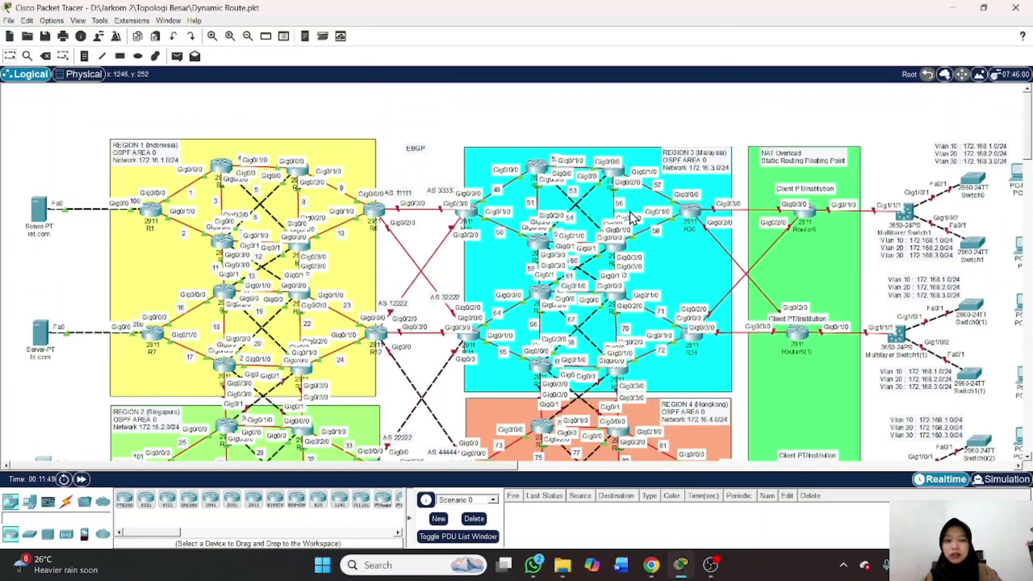
{"action": "scroll", "coordinate": [634, 218], "scroll_direction": "down", "scroll_amount": 5}
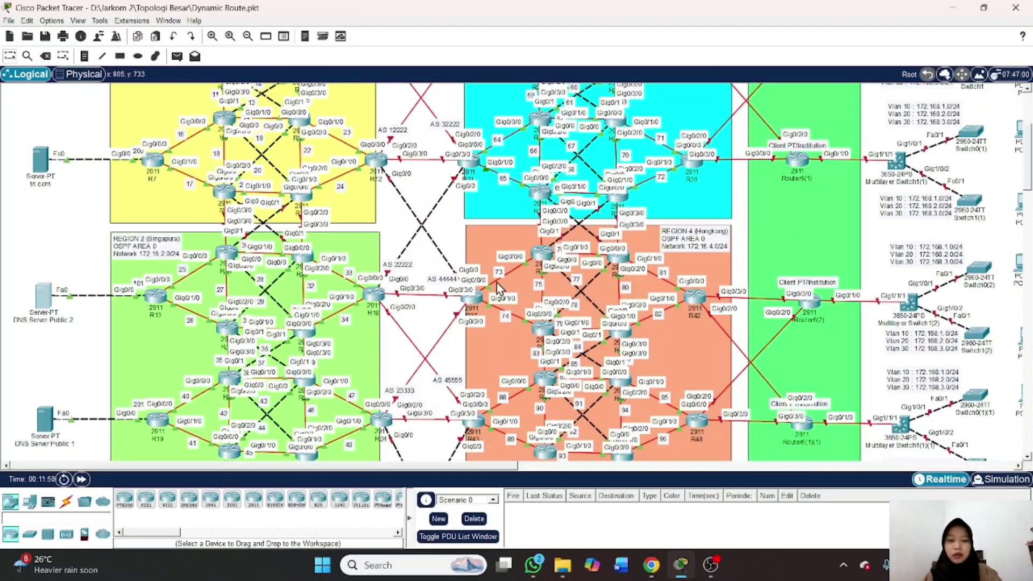
{"action": "scroll", "coordinate": [467, 247], "scroll_direction": "up", "scroll_amount": 4}
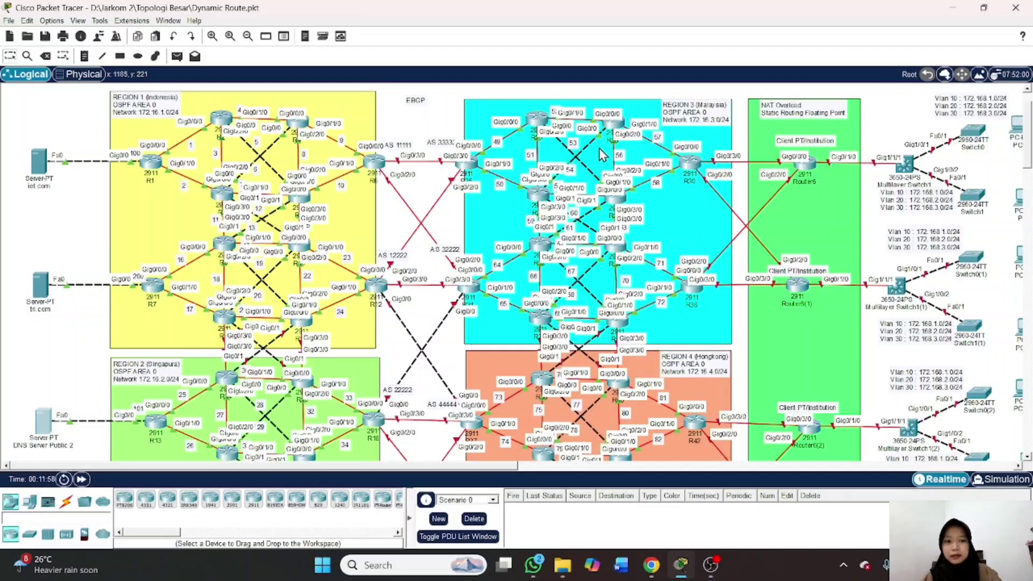
{"action": "scroll", "coordinate": [164, 109], "scroll_direction": "up", "scroll_amount": 2}
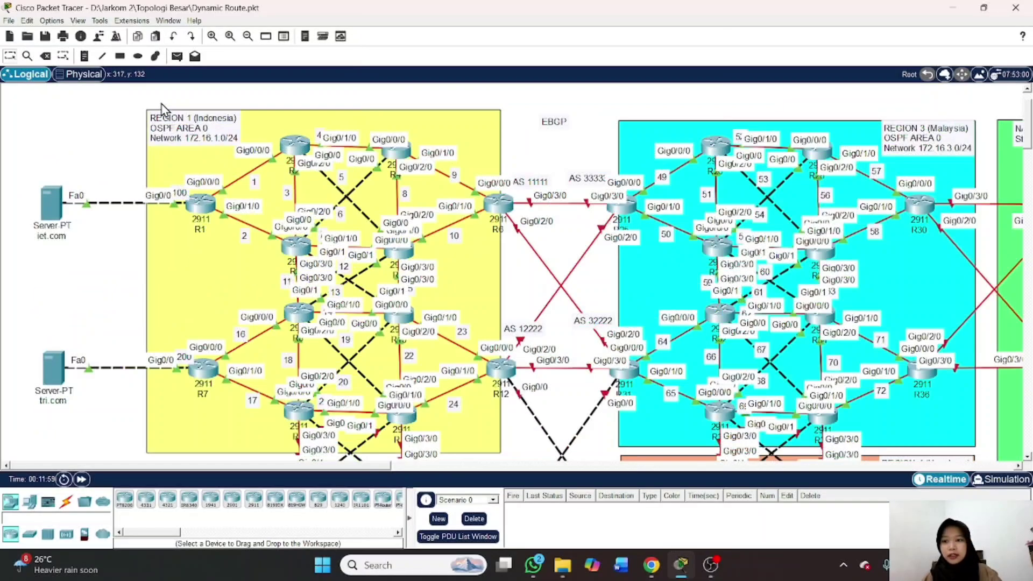
{"action": "double_click", "coordinate": [267, 156]}
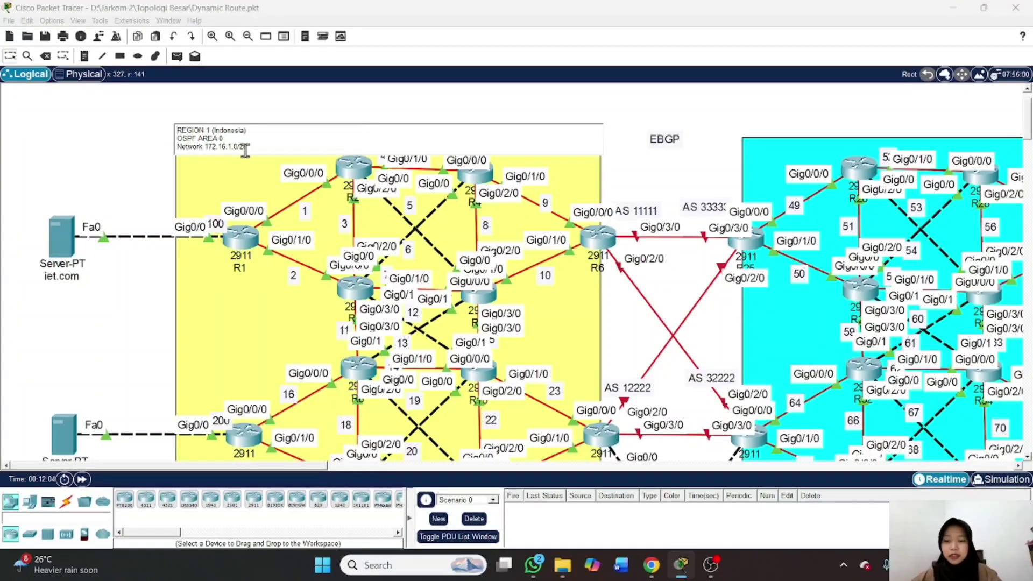
{"action": "left_click", "coordinate": [156, 333]}
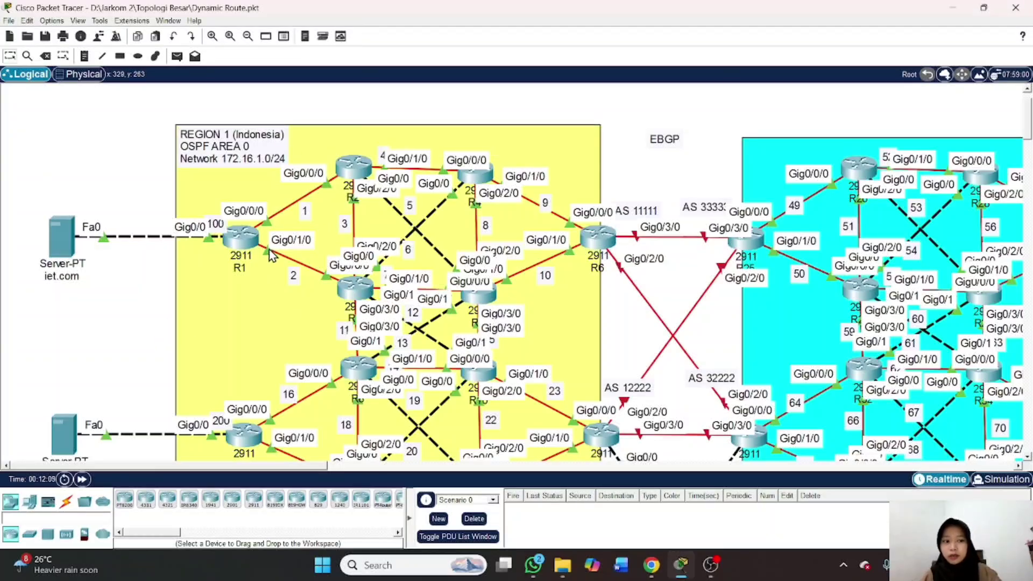
Compare the routers, numbered links and network labels of the regions, from Region 1 (Indonesia) to Region 2 (Singapura)
{"action": "scroll", "coordinate": [349, 223], "scroll_direction": "down", "scroll_amount": 2}
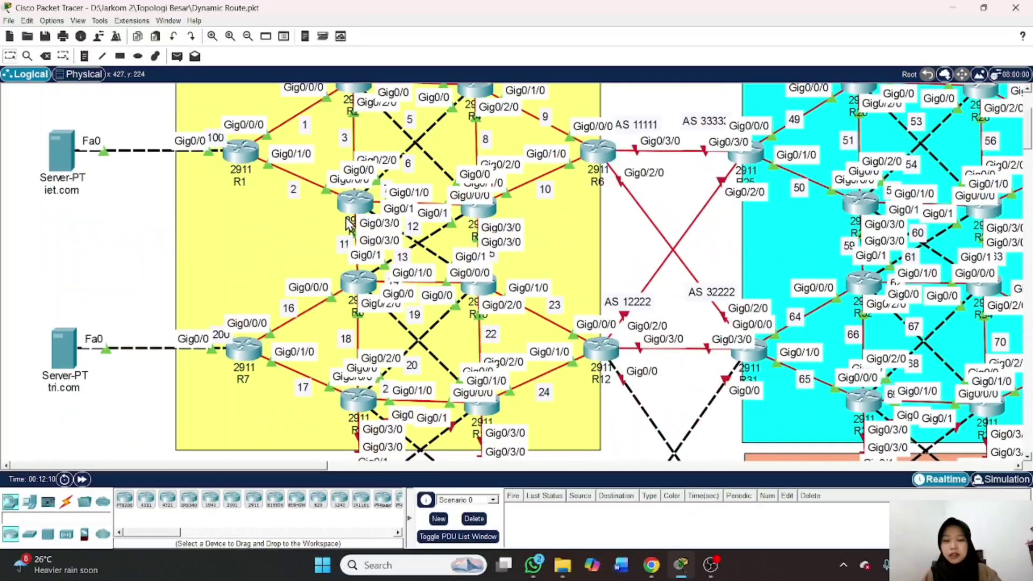
{"action": "scroll", "coordinate": [367, 186], "scroll_direction": "down", "scroll_amount": 2}
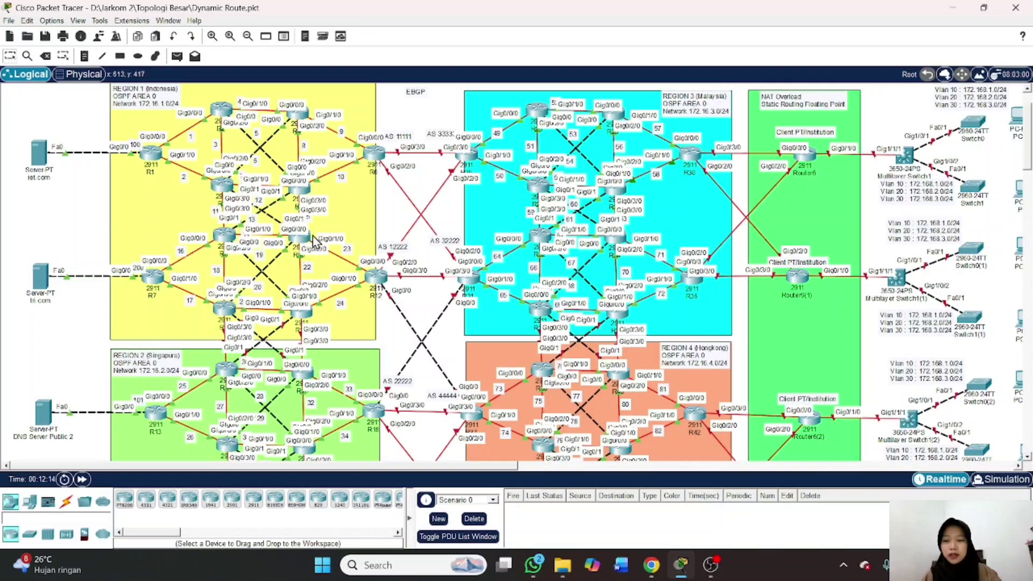
{"action": "scroll", "coordinate": [374, 274], "scroll_direction": "down", "scroll_amount": 3}
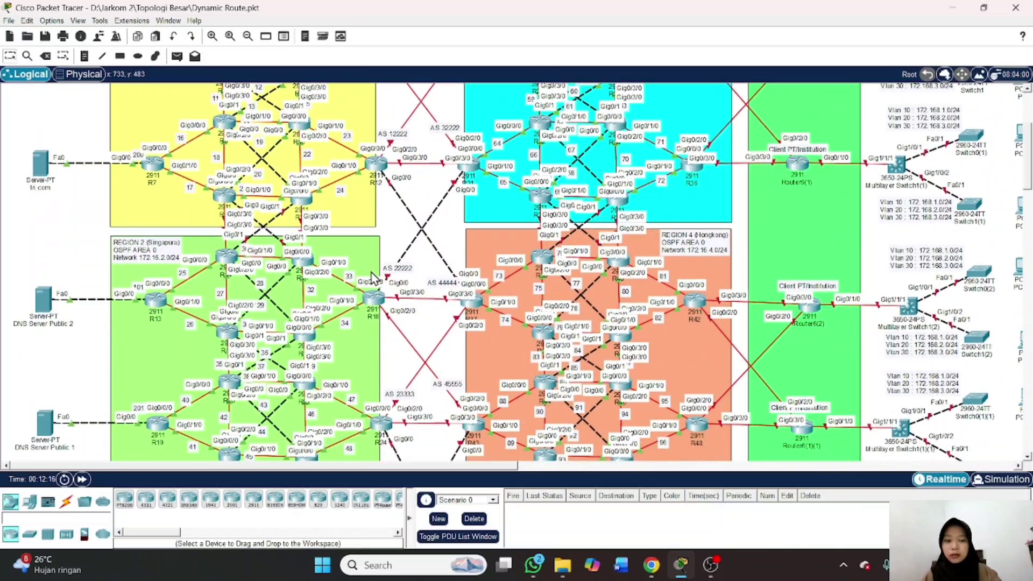
{"action": "scroll", "coordinate": [600, 393], "scroll_direction": "down", "scroll_amount": 2}
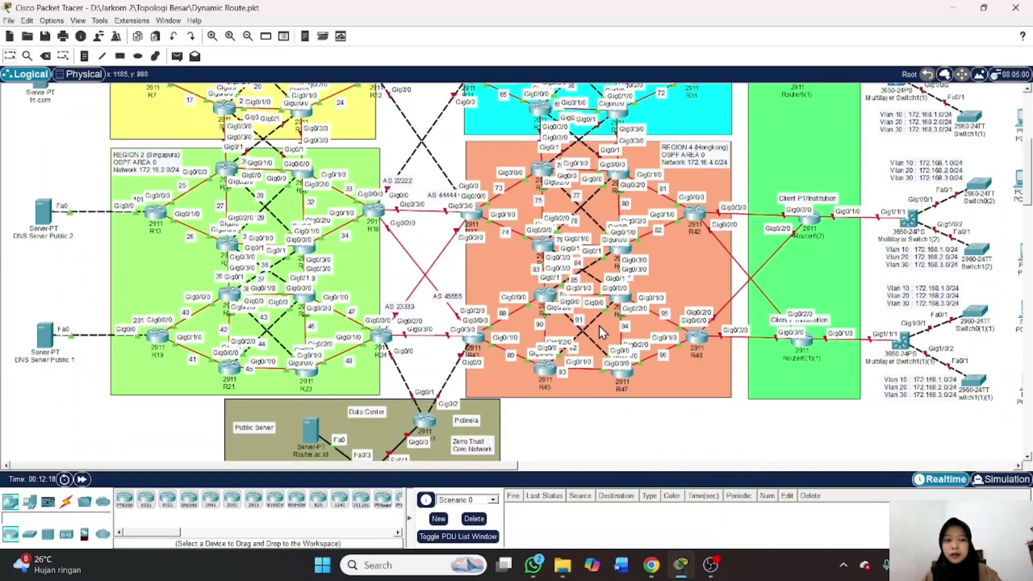
{"action": "scroll", "coordinate": [598, 325], "scroll_direction": "up", "scroll_amount": 6}
{"action": "scroll", "coordinate": [382, 226], "scroll_direction": "up", "scroll_amount": 3}
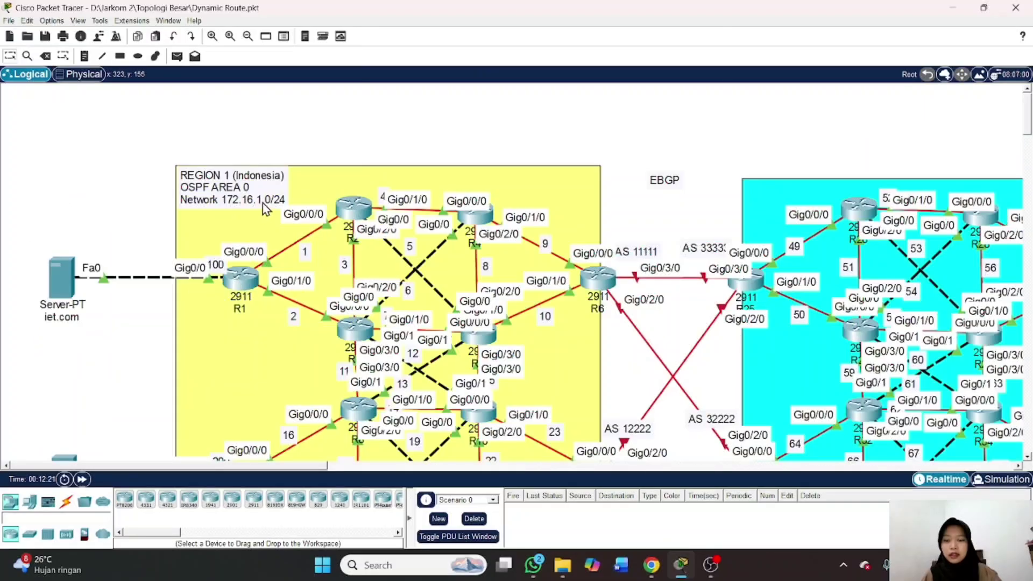
{"action": "scroll", "coordinate": [262, 209], "scroll_direction": "down", "scroll_amount": 7}
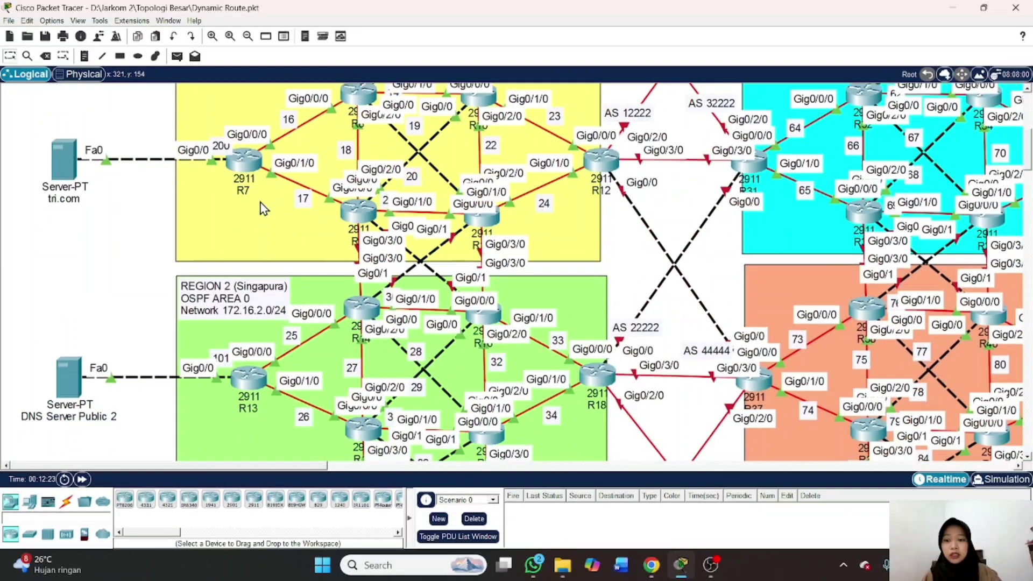
{"action": "scroll", "coordinate": [260, 317], "scroll_direction": "up", "scroll_amount": 7}
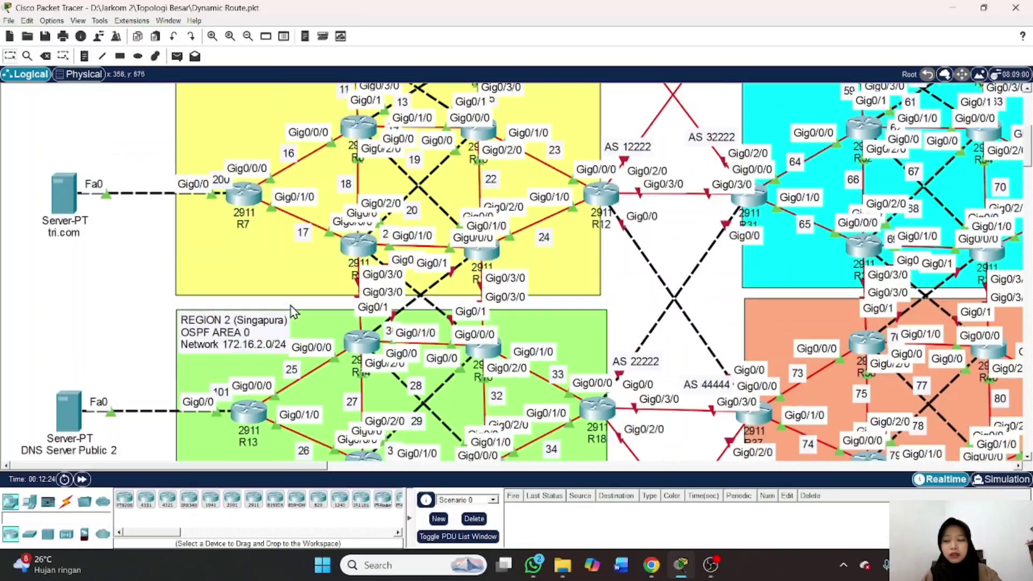
Change the network in the Region 1 (Indonesia) label to 172.16.x.0/24
{"action": "scroll", "coordinate": [264, 207], "scroll_direction": "up", "scroll_amount": 2}
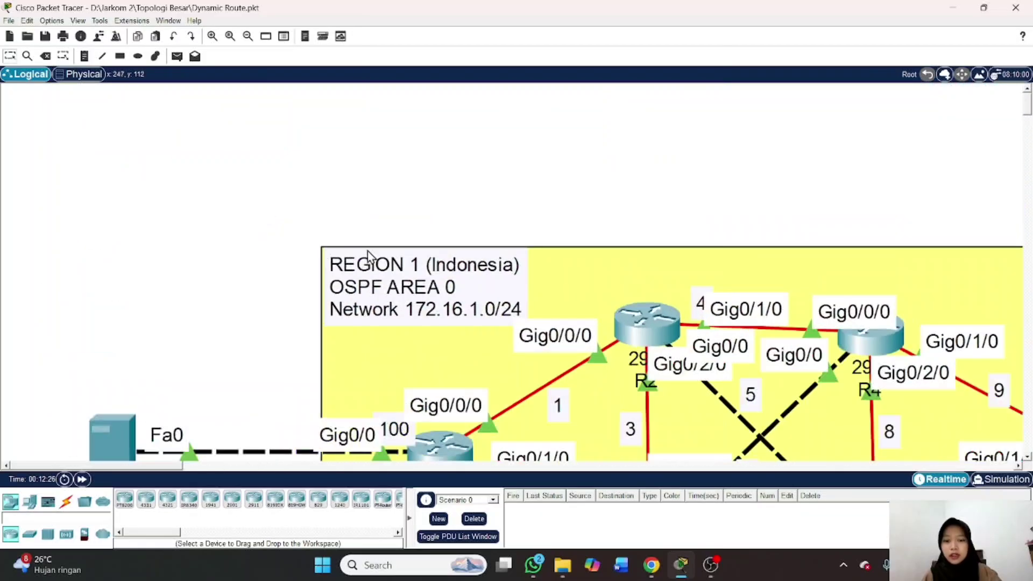
{"action": "double_click", "coordinate": [478, 317]}
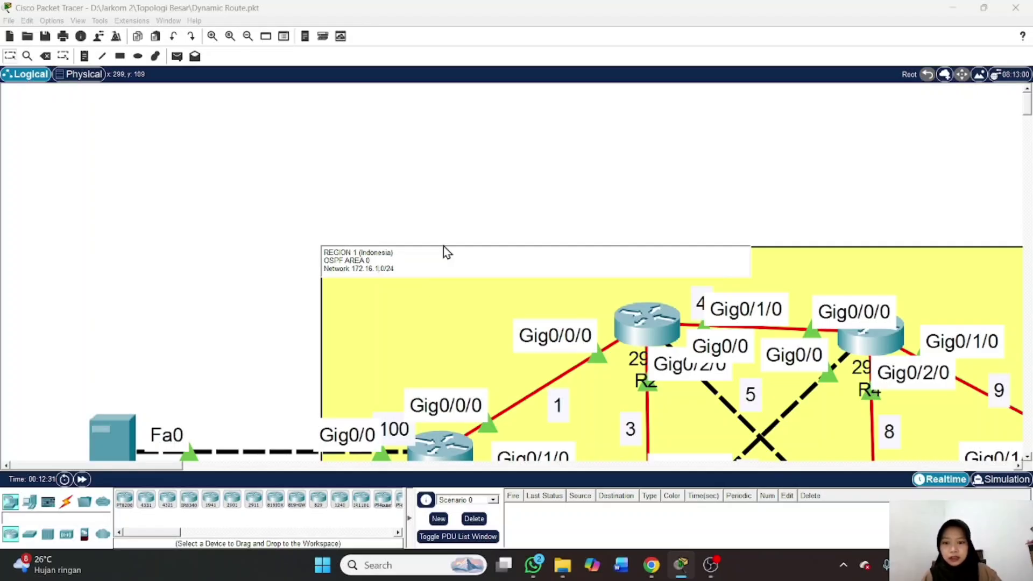
{"action": "key", "text": "BackSpace"}
{"action": "key", "text": "BackSpace"}
{"action": "type", "text": "x"}
{"action": "scroll", "coordinate": [440, 320], "scroll_direction": "down", "scroll_amount": 2}
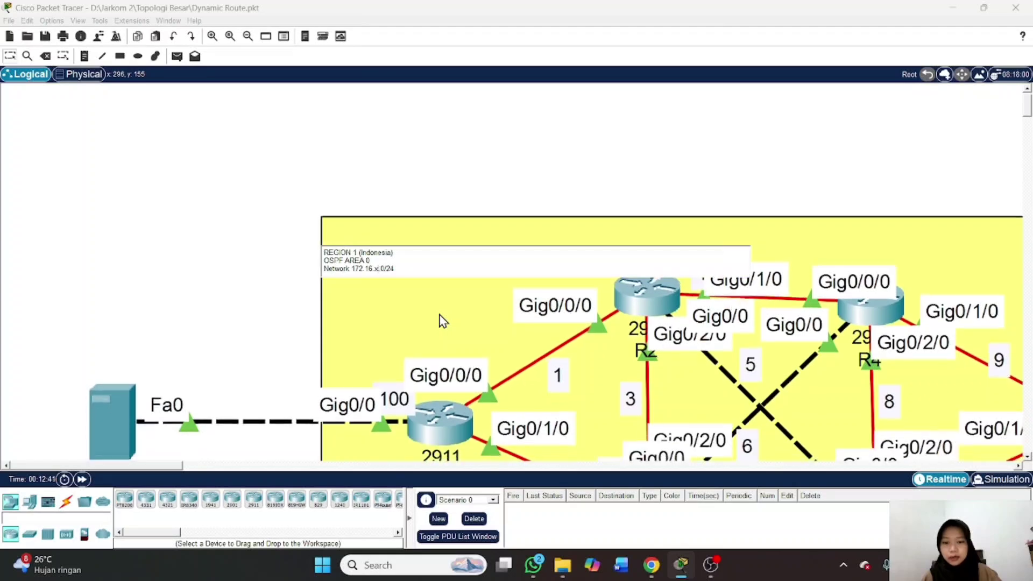
{"action": "left_click", "coordinate": [442, 182]}
Change the network in the Region 2 (Singapura) label to 172.16.x.0/24
{"action": "scroll", "coordinate": [445, 185], "scroll_direction": "down", "scroll_amount": 5}
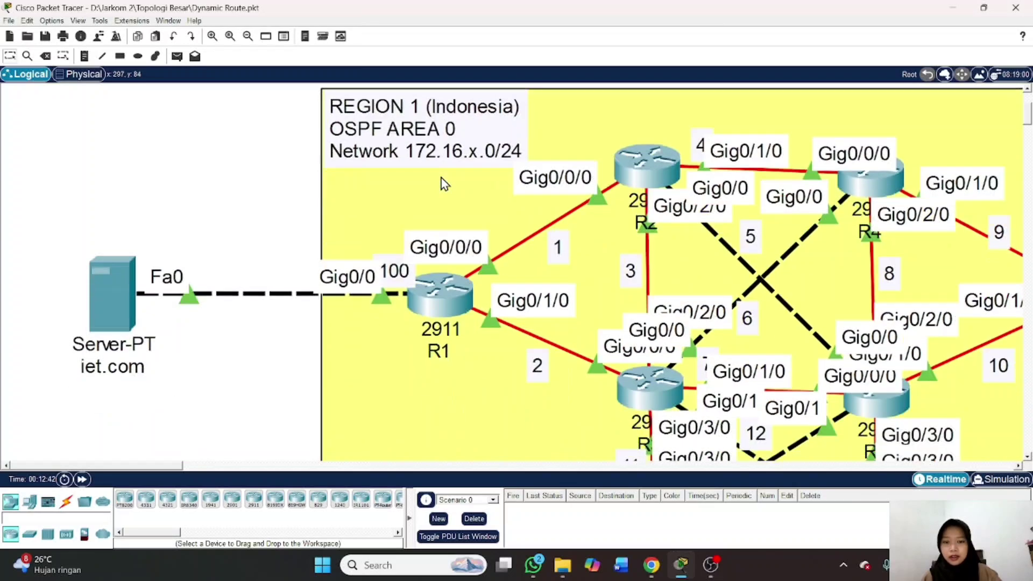
{"action": "scroll", "coordinate": [525, 153], "scroll_direction": "right", "scroll_amount": 6}
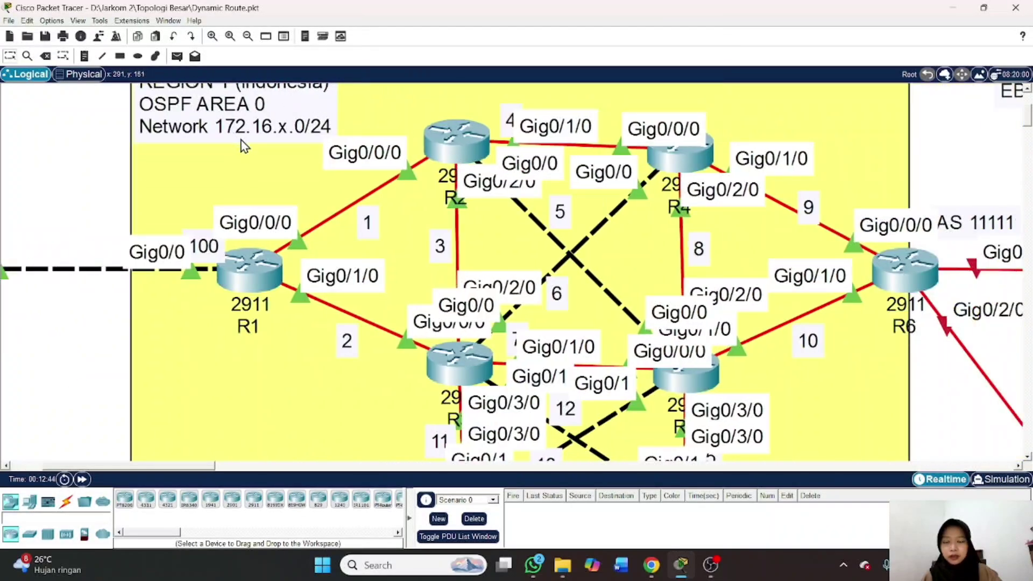
{"action": "scroll", "coordinate": [334, 180], "scroll_direction": "down", "scroll_amount": 15}
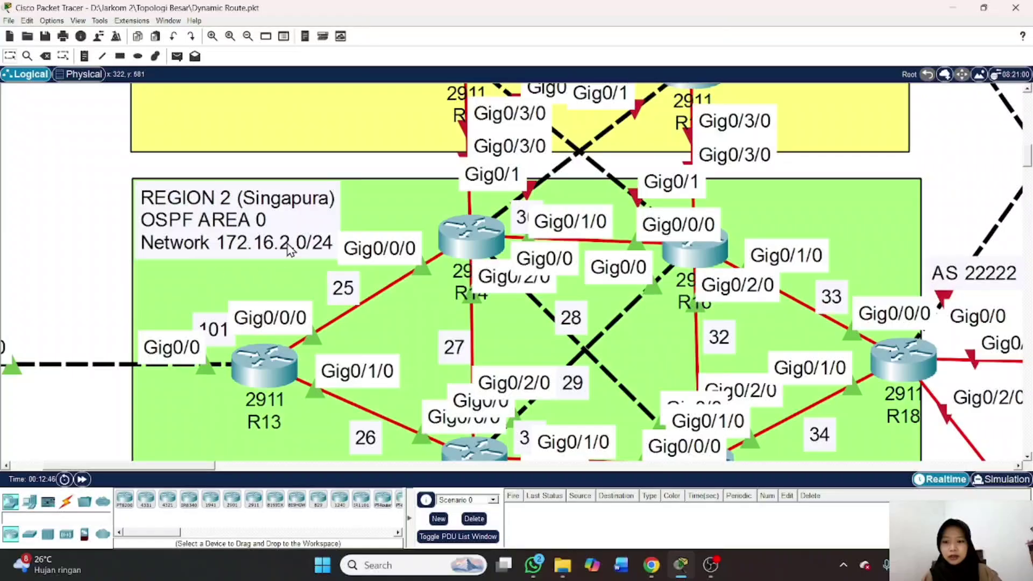
{"action": "double_click", "coordinate": [290, 250]}
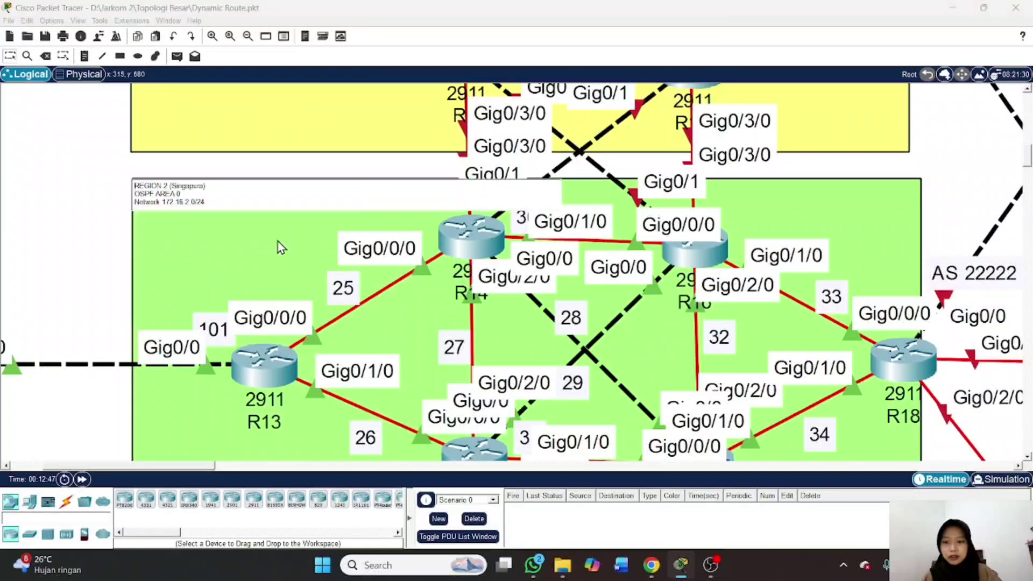
{"action": "left_click", "coordinate": [189, 204]}
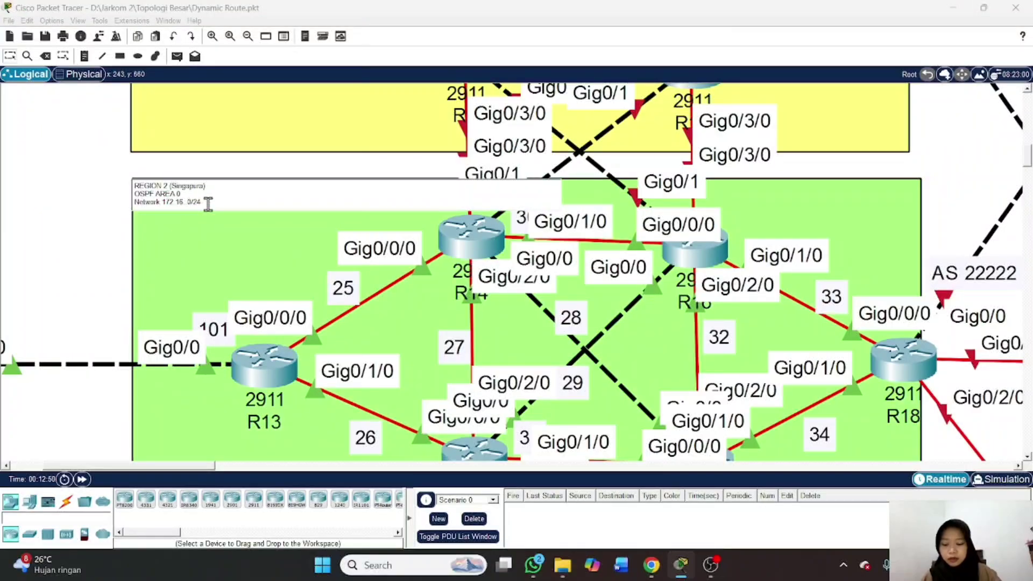
{"action": "type", "text": "x."}
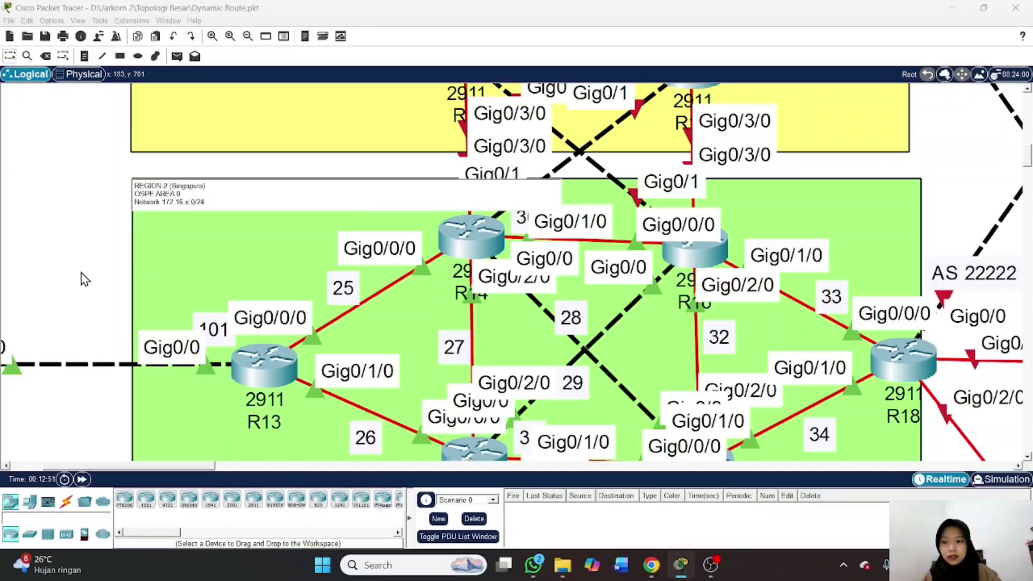
{"action": "left_click", "coordinate": [83, 278]}
Change the network in the Region 3 (Malaysia) label to 172.16.x.0/24
{"action": "scroll", "coordinate": [374, 312], "scroll_direction": "right", "scroll_amount": 15}
{"action": "scroll", "coordinate": [373, 311], "scroll_direction": "up", "scroll_amount": 5}
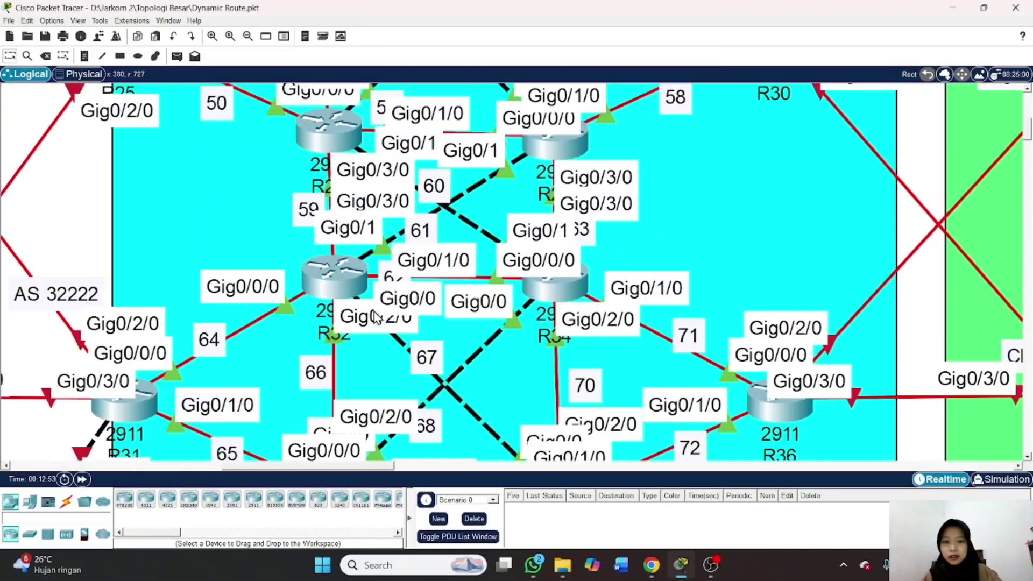
{"action": "scroll", "coordinate": [373, 311], "scroll_direction": "up", "scroll_amount": 3}
{"action": "scroll", "coordinate": [373, 311], "scroll_direction": "right", "scroll_amount": 1}
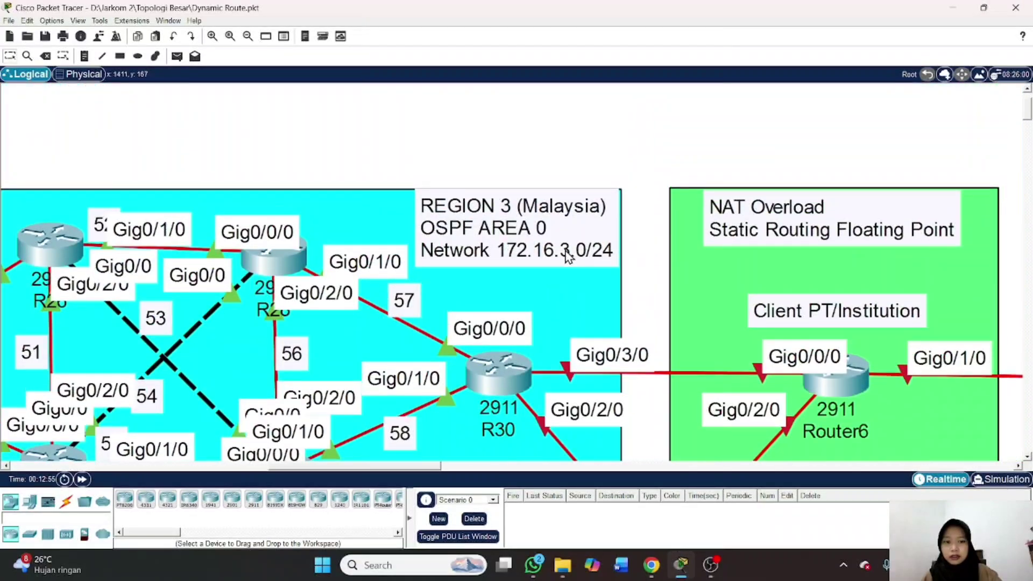
{"action": "double_click", "coordinate": [569, 251]}
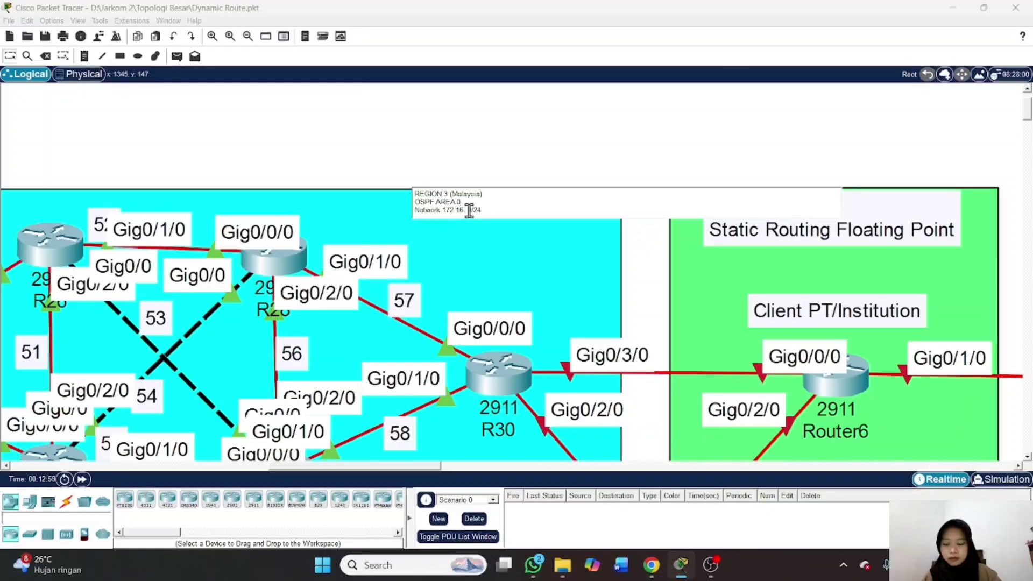
Change the network in the Region 4 (Hongkong) label to 172.16.x.0/24
{"action": "scroll", "coordinate": [484, 263], "scroll_direction": "down", "scroll_amount": 10}
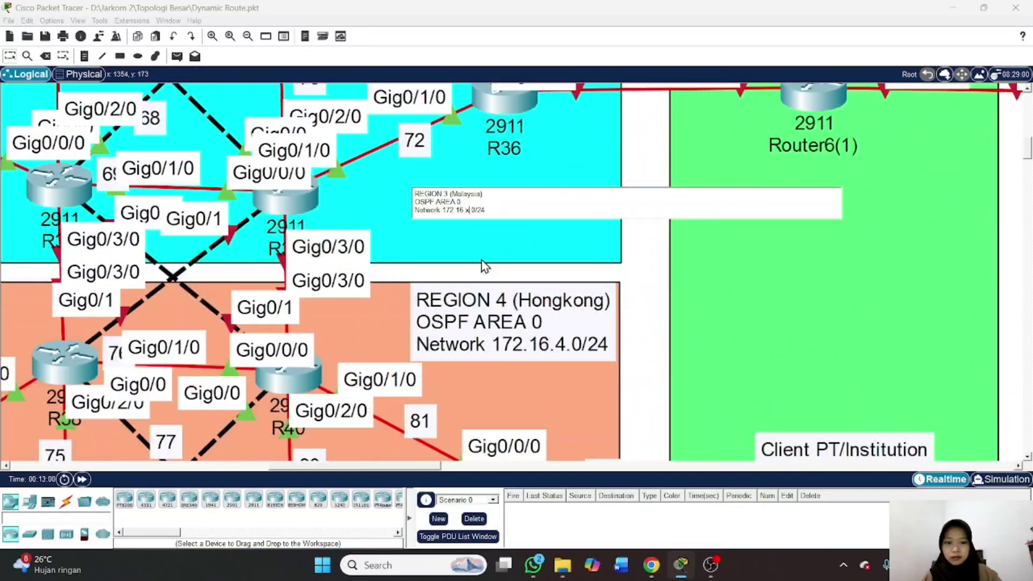
{"action": "double_click", "coordinate": [565, 296]}
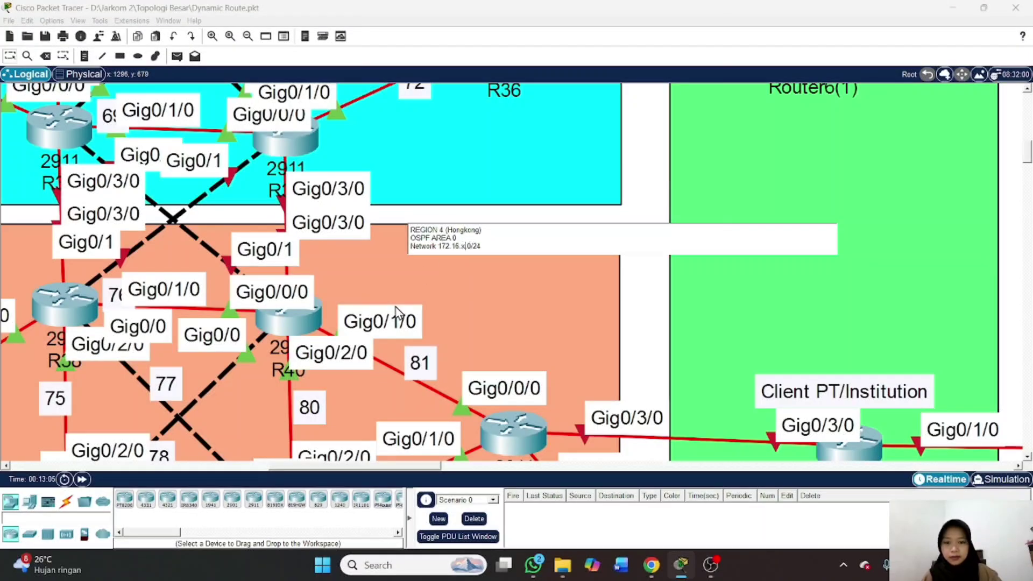
{"action": "scroll", "coordinate": [377, 280], "scroll_direction": "left", "scroll_amount": 10}
{"action": "left_click", "coordinate": [307, 321]}
Examine the inter-region links and AS numbers between Regions 2 and 4 and between Regions 1 and 3
{"action": "scroll", "coordinate": [307, 322], "scroll_direction": "down", "scroll_amount": 2}
{"action": "scroll", "coordinate": [307, 322], "scroll_direction": "right", "scroll_amount": 2}
{"action": "scroll", "coordinate": [307, 321], "scroll_direction": "down", "scroll_amount": 2}
{"action": "scroll", "coordinate": [307, 322], "scroll_direction": "right", "scroll_amount": 3}
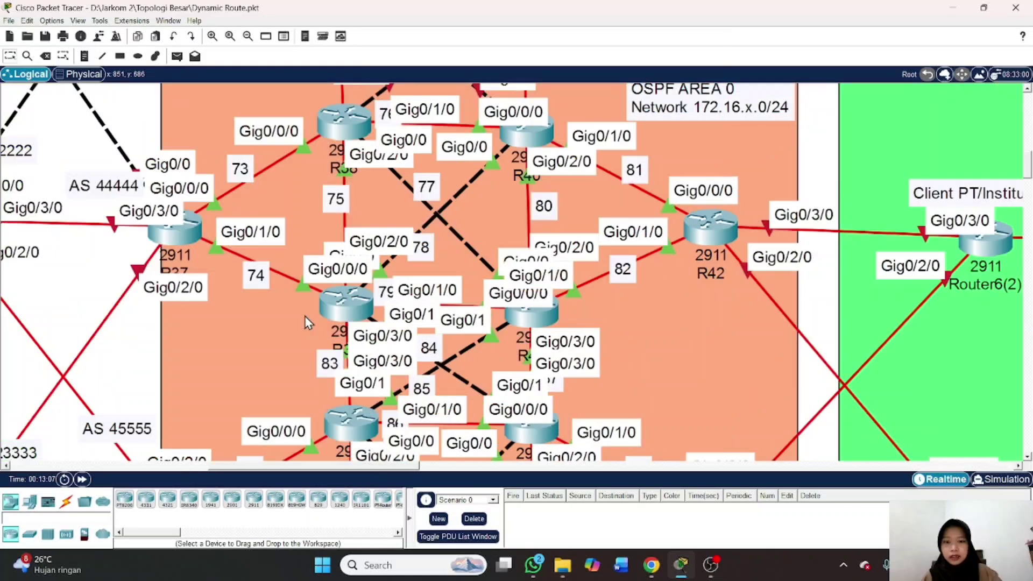
{"action": "scroll", "coordinate": [307, 321], "scroll_direction": "left", "scroll_amount": 10}
{"action": "scroll", "coordinate": [306, 321], "scroll_direction": "down", "scroll_amount": 5}
{"action": "scroll", "coordinate": [306, 322], "scroll_direction": "right", "scroll_amount": 4}
{"action": "scroll", "coordinate": [307, 323], "scroll_direction": "up", "scroll_amount": 1}
{"action": "scroll", "coordinate": [307, 322], "scroll_direction": "up", "scroll_amount": 3}
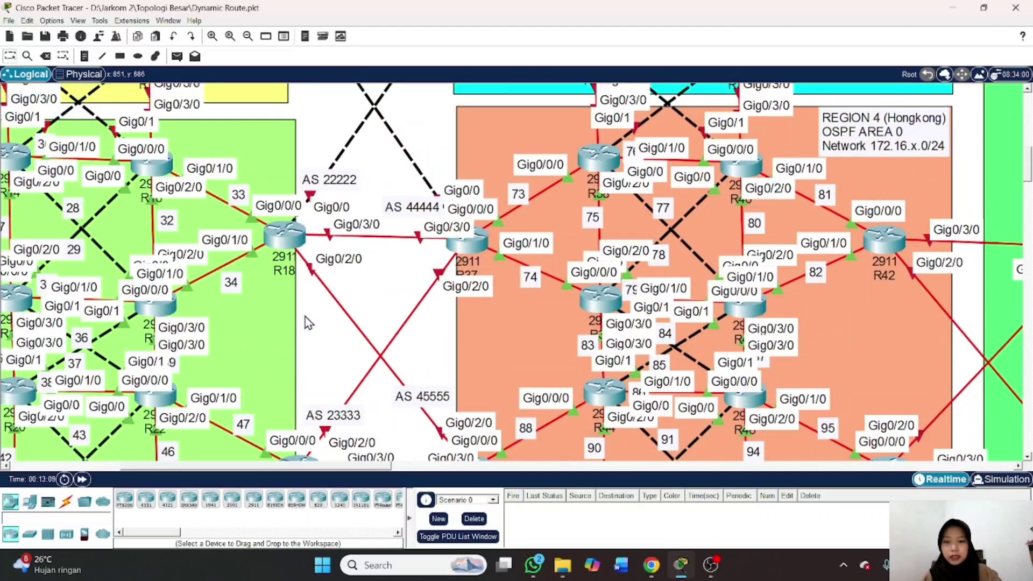
{"action": "scroll", "coordinate": [307, 321], "scroll_direction": "left", "scroll_amount": 8}
{"action": "scroll", "coordinate": [305, 317], "scroll_direction": "up", "scroll_amount": 8}
{"action": "scroll", "coordinate": [305, 317], "scroll_direction": "right", "scroll_amount": 5}
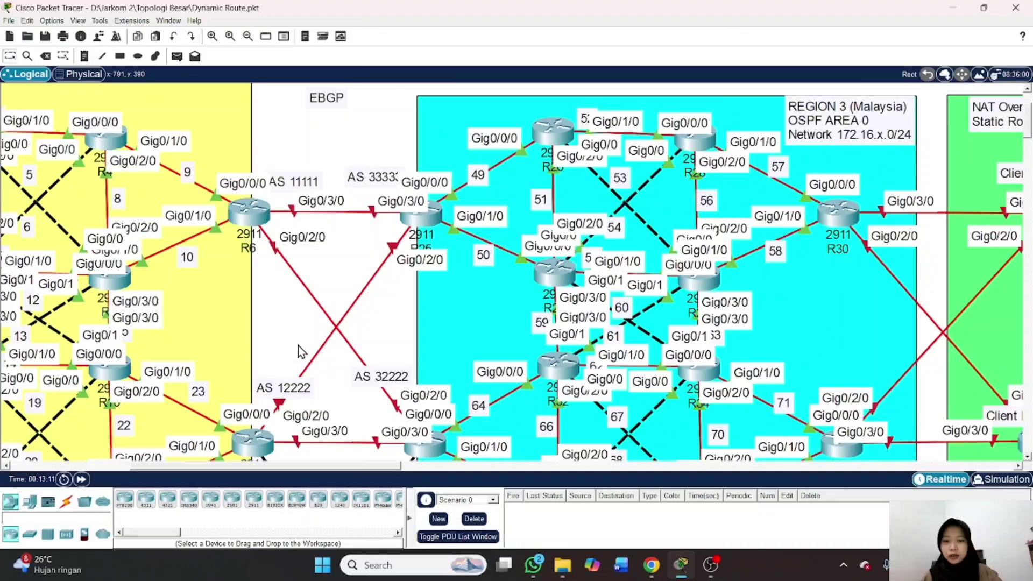
Review the topology down to the Data Center block and back to the EBGP links between Regions 1 and 3
{"action": "scroll", "coordinate": [298, 345], "scroll_direction": "down", "scroll_amount": 4}
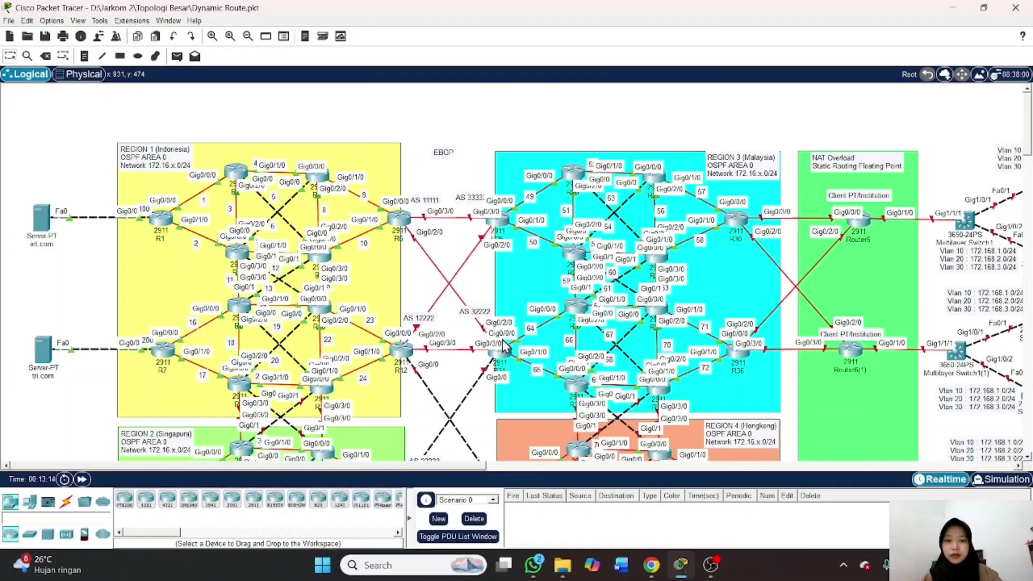
{"action": "scroll", "coordinate": [506, 345], "scroll_direction": "down", "scroll_amount": 5}
{"action": "scroll", "coordinate": [433, 367], "scroll_direction": "down", "scroll_amount": 3}
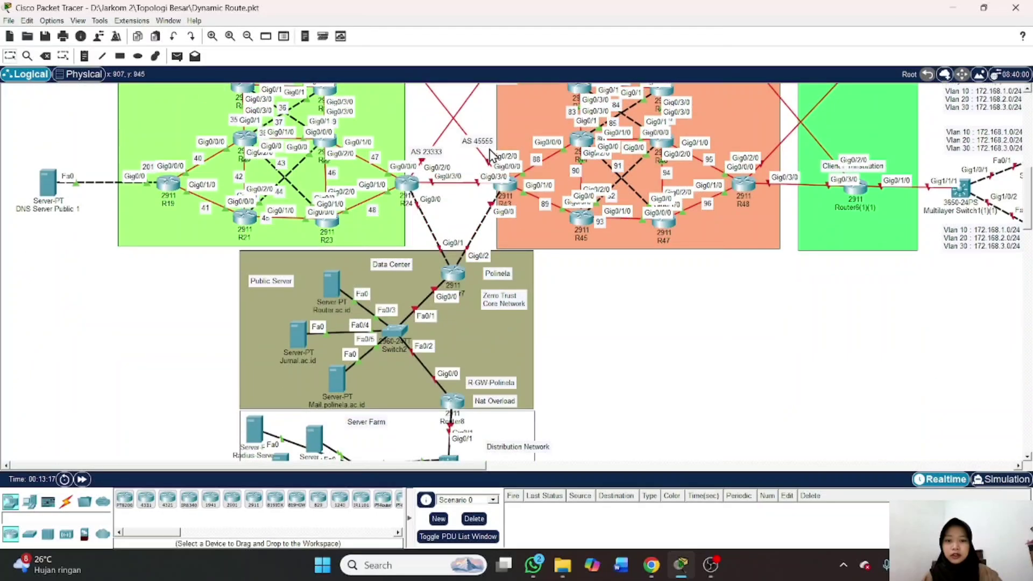
{"action": "scroll", "coordinate": [484, 296], "scroll_direction": "up", "scroll_amount": 5}
{"action": "scroll", "coordinate": [465, 269], "scroll_direction": "up", "scroll_amount": 2}
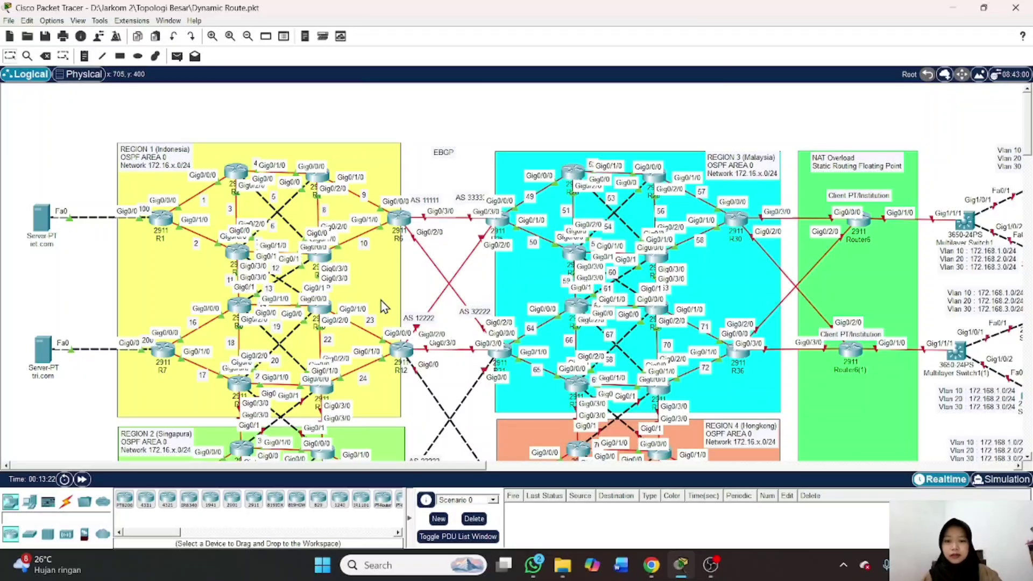
{"action": "scroll", "coordinate": [495, 248], "scroll_direction": "up", "scroll_amount": 4}
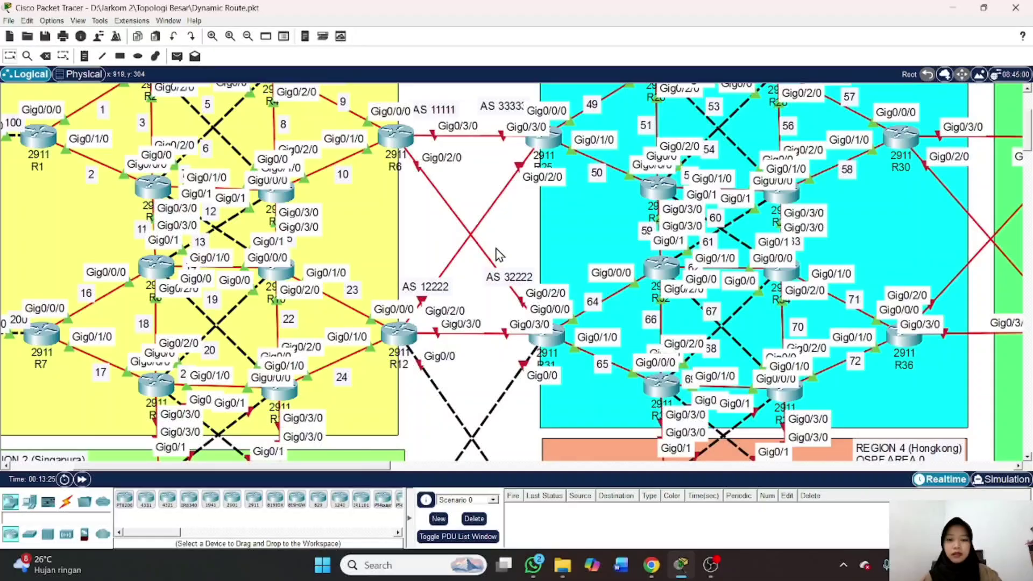
Move the AS 11111 and AS 33333 labels slightly higher above the R6–R25 link
{"action": "scroll", "coordinate": [496, 253], "scroll_direction": "up", "scroll_amount": 3}
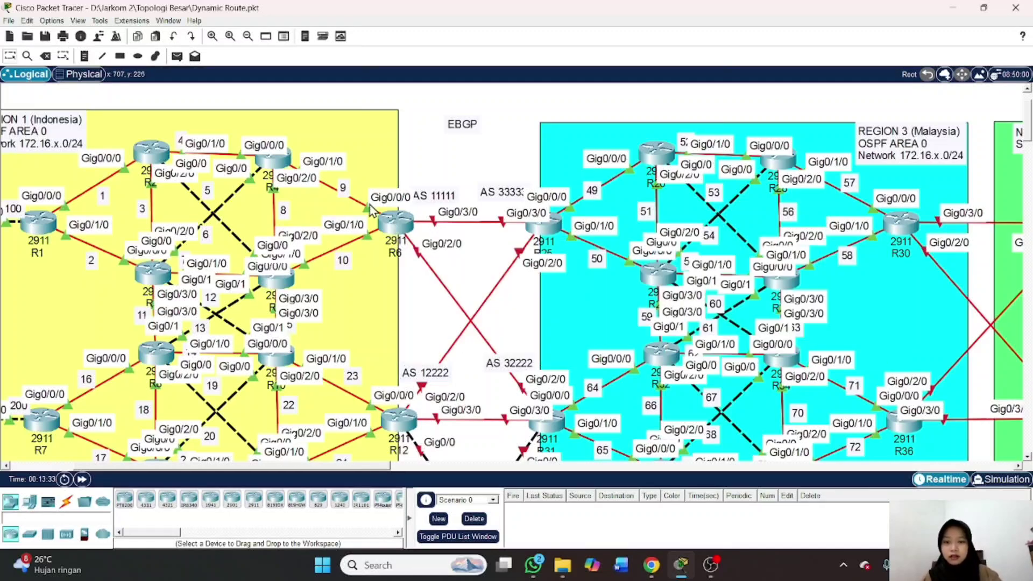
{"action": "left_click_drag", "start_coordinate": [419, 201], "coordinate": [412, 184]}
{"action": "left_click_drag", "start_coordinate": [504, 190], "coordinate": [508, 176]}
{"action": "scroll", "coordinate": [501, 261], "scroll_direction": "down", "scroll_amount": 3}
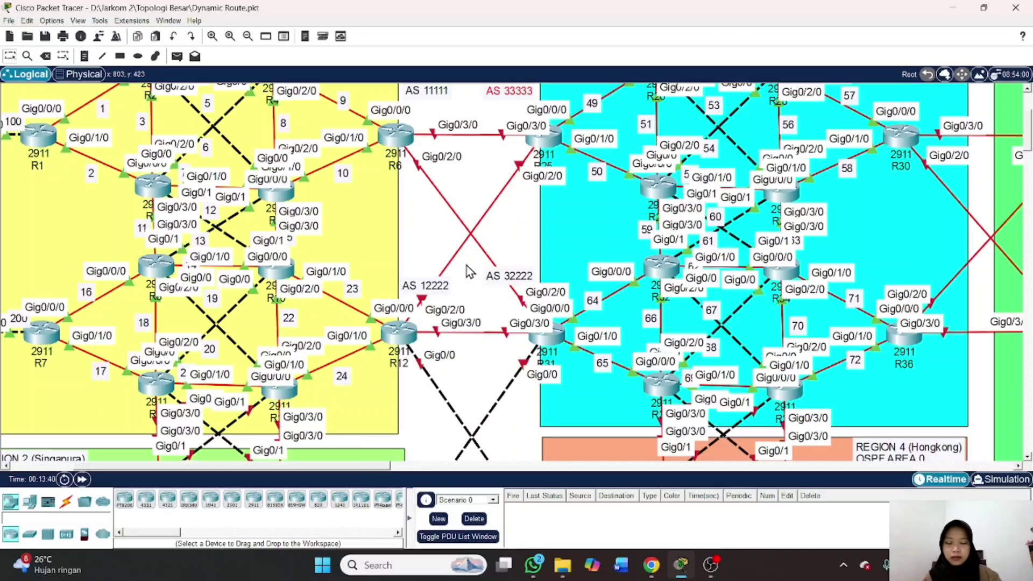
Number the EBGP links between Regions 1 and 3 with notes: 1 on R6–R25, 2 on R6–R31, 3 on R12–R25, 4 on R12–R31
{"action": "scroll", "coordinate": [509, 269], "scroll_direction": "up", "scroll_amount": 4}
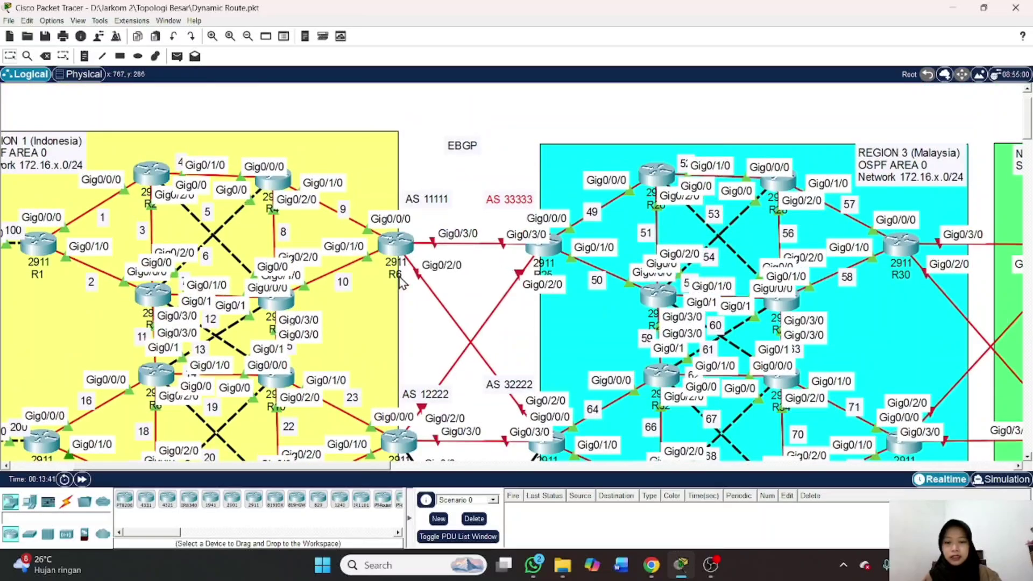
{"action": "left_click", "coordinate": [84, 56]}
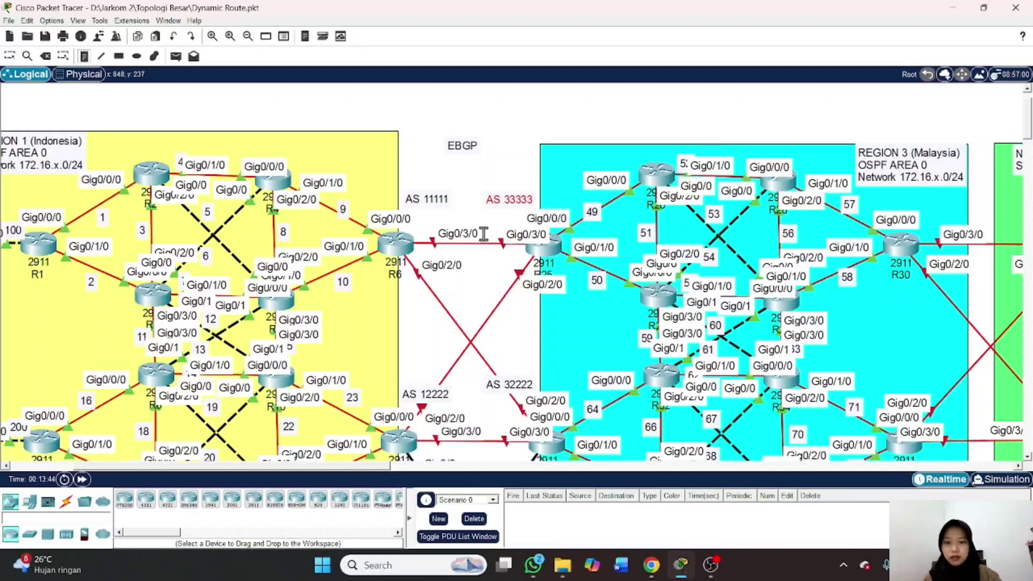
{"action": "left_click", "coordinate": [485, 232]}
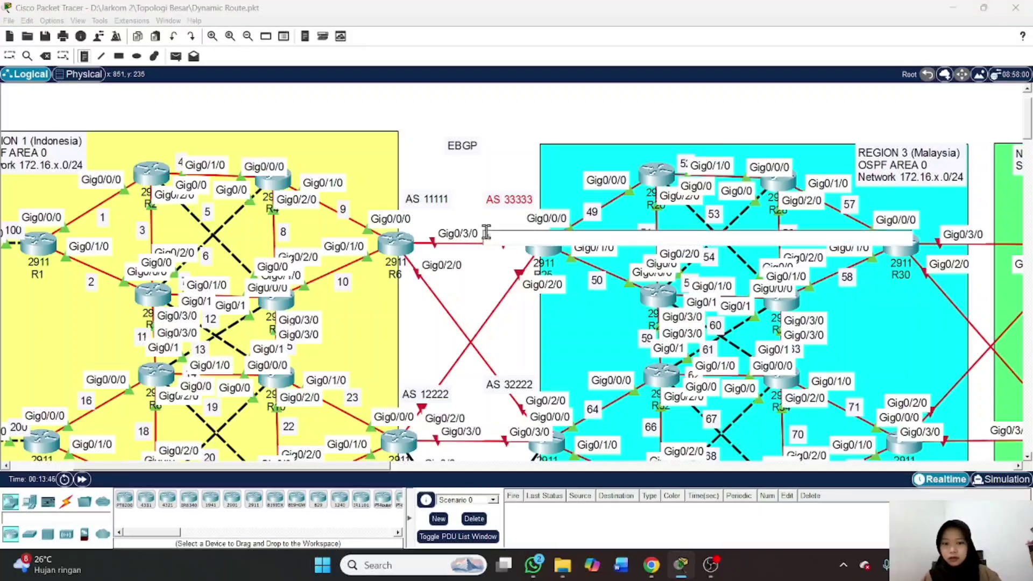
{"action": "type", "text": "1"}
{"action": "left_click", "coordinate": [426, 300]}
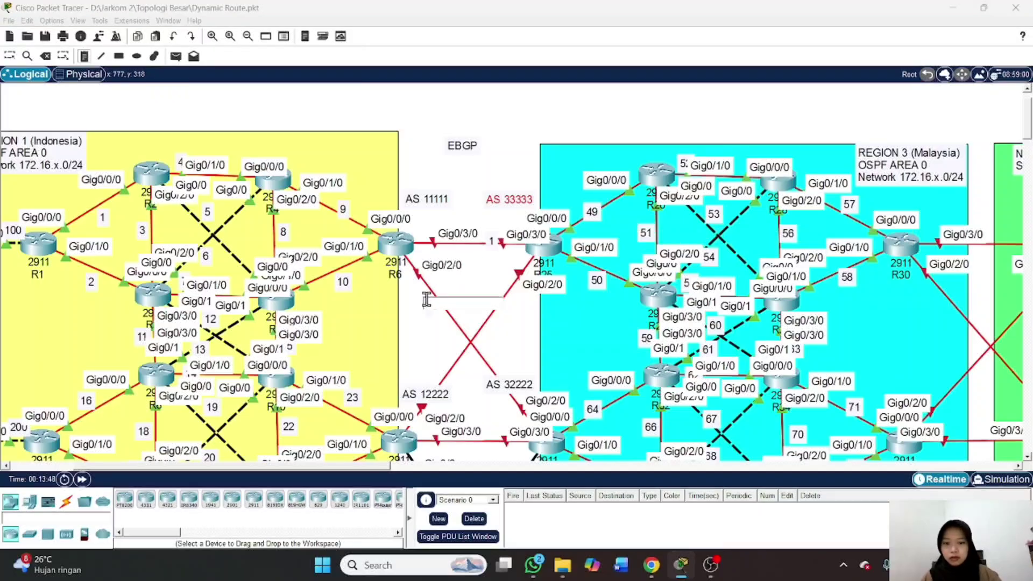
{"action": "type", "text": "2"}
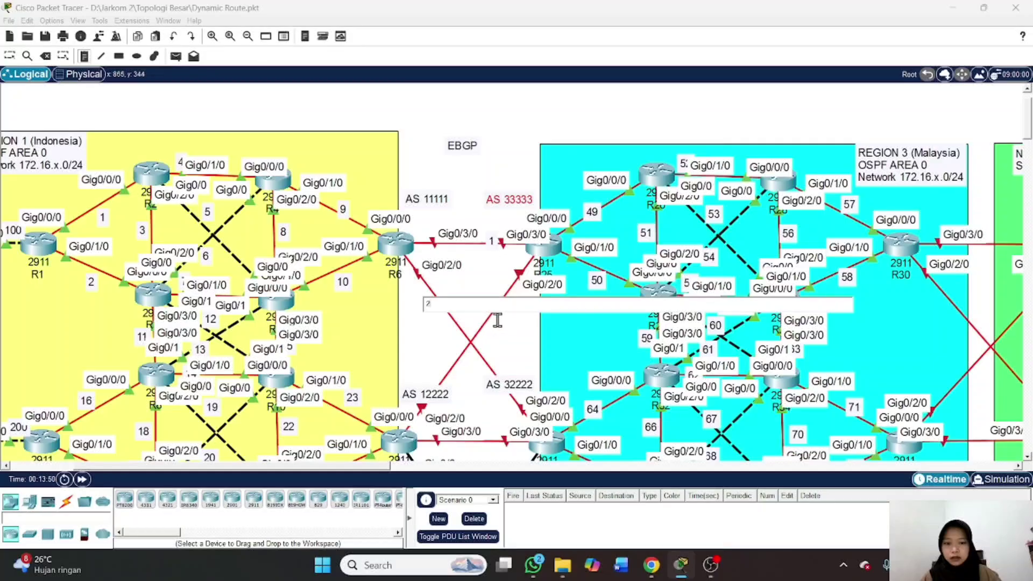
{"action": "left_click", "coordinate": [498, 319]}
{"action": "type", "text": "3"}
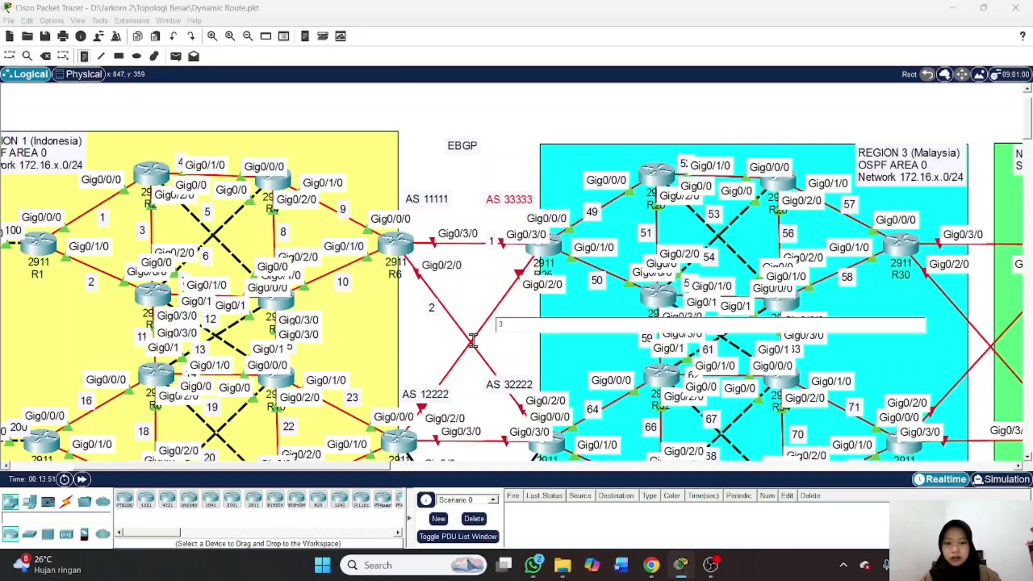
{"action": "left_click", "coordinate": [486, 426]}
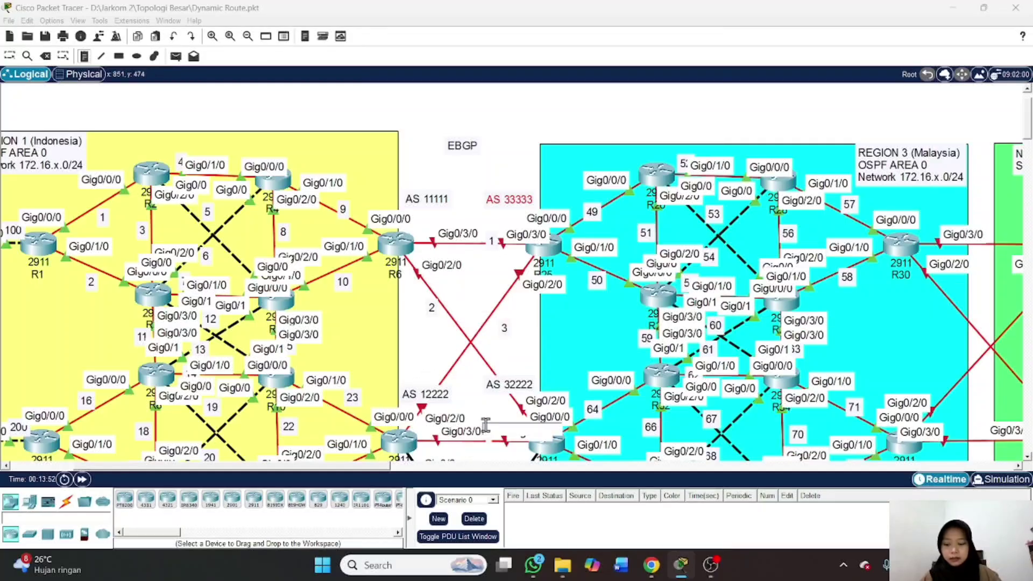
{"action": "type", "text": "4"}
Add notes 5 and 6 beside the dashed diagonal links R12–R37 and R31–R18
{"action": "scroll", "coordinate": [525, 371], "scroll_direction": "down", "scroll_amount": 3}
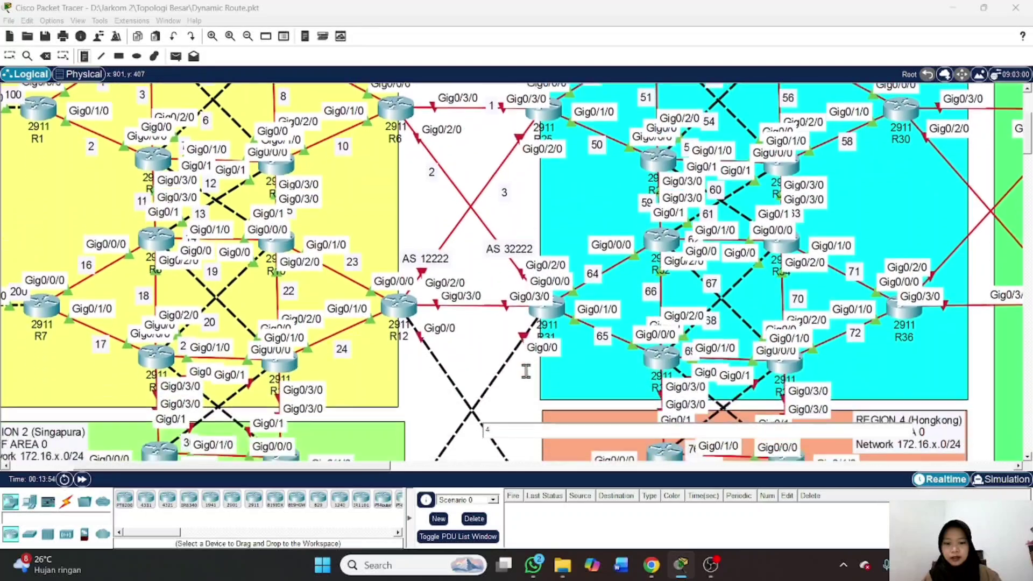
{"action": "scroll", "coordinate": [525, 371], "scroll_direction": "down", "scroll_amount": 1}
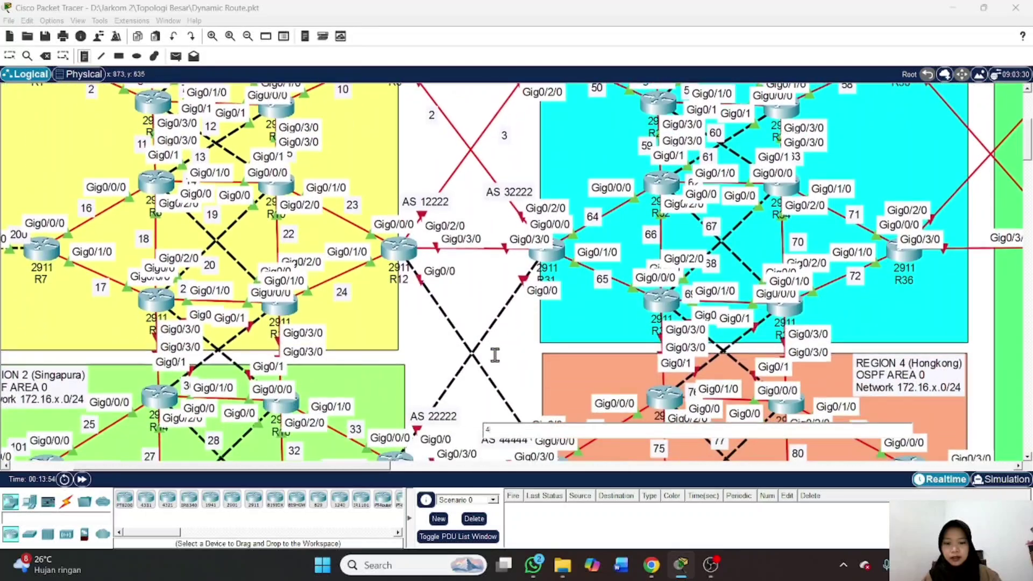
{"action": "left_click", "coordinate": [432, 312]}
{"action": "type", "text": "5"}
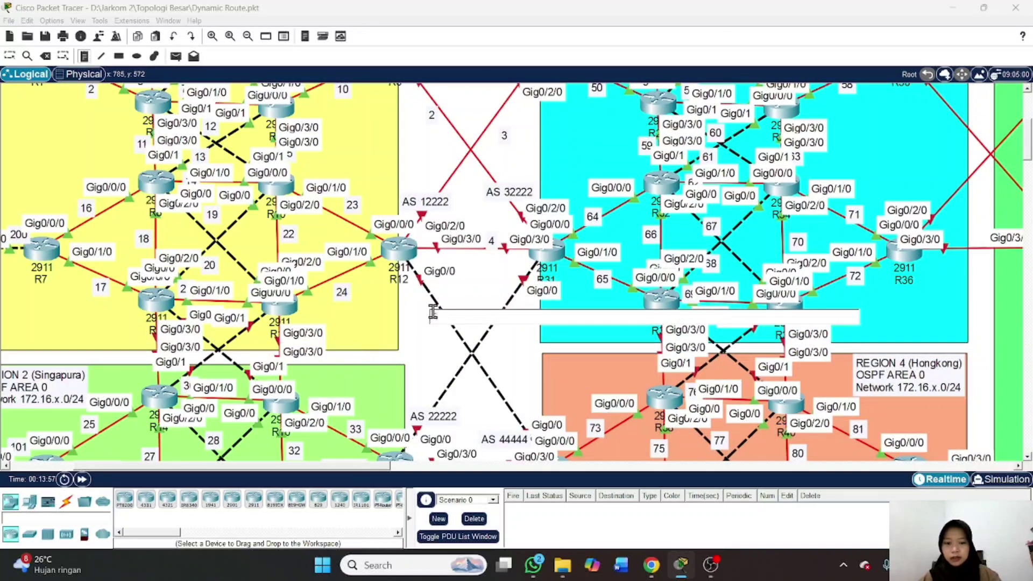
{"action": "left_click", "coordinate": [493, 338]}
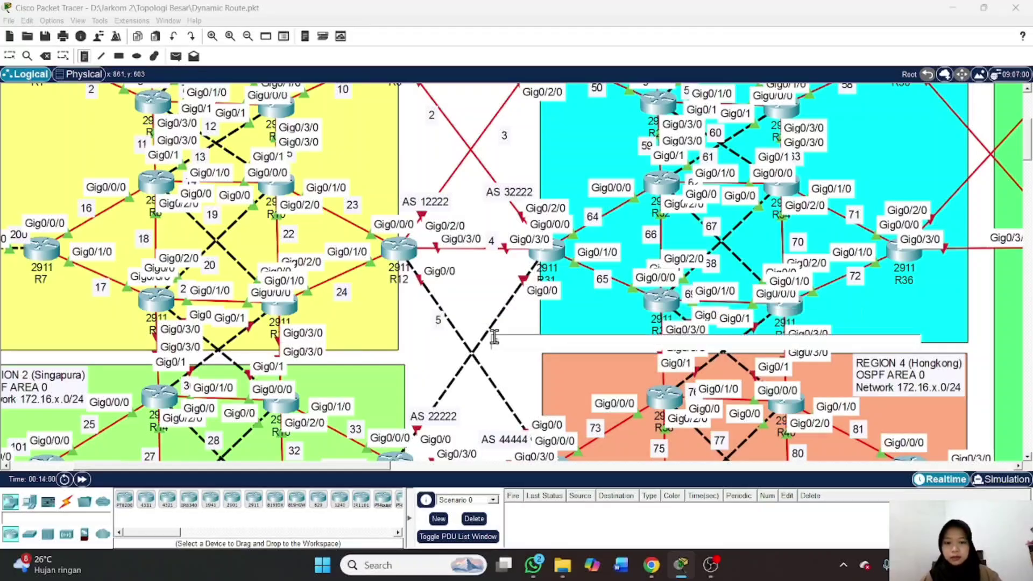
{"action": "type", "text": "6"}
Number the EBGP links between Regions 2 and 4 with notes: 7 on R18–R37, 8 on R18–R43, 9 on R24–R37, 10 on R24–R43
{"action": "scroll", "coordinate": [532, 286], "scroll_direction": "down", "scroll_amount": 3}
{"action": "scroll", "coordinate": [532, 285], "scroll_direction": "down", "scroll_amount": 1}
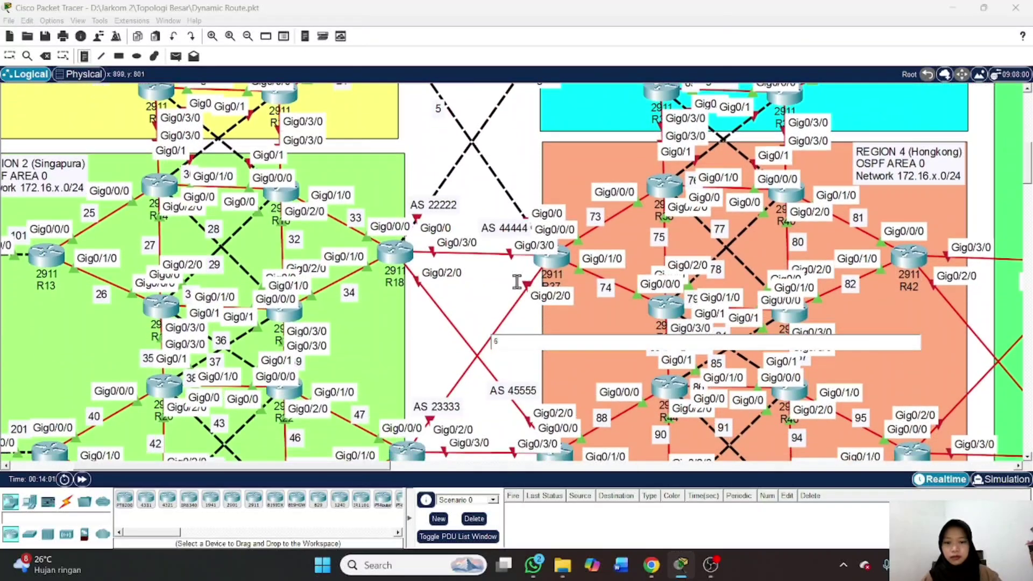
{"action": "left_click", "coordinate": [482, 242]}
{"action": "type", "text": "7"}
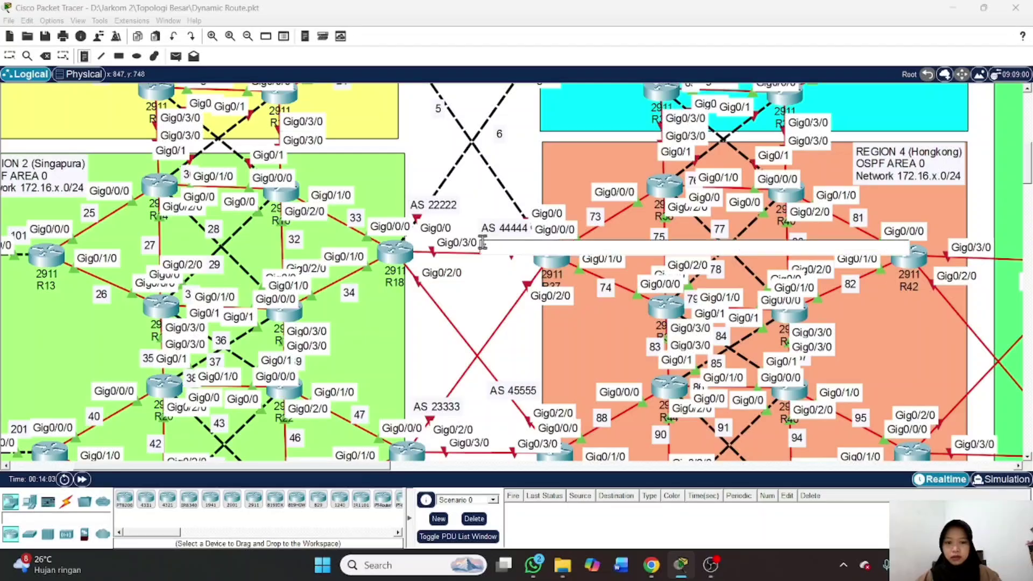
{"action": "left_click", "coordinate": [427, 314]}
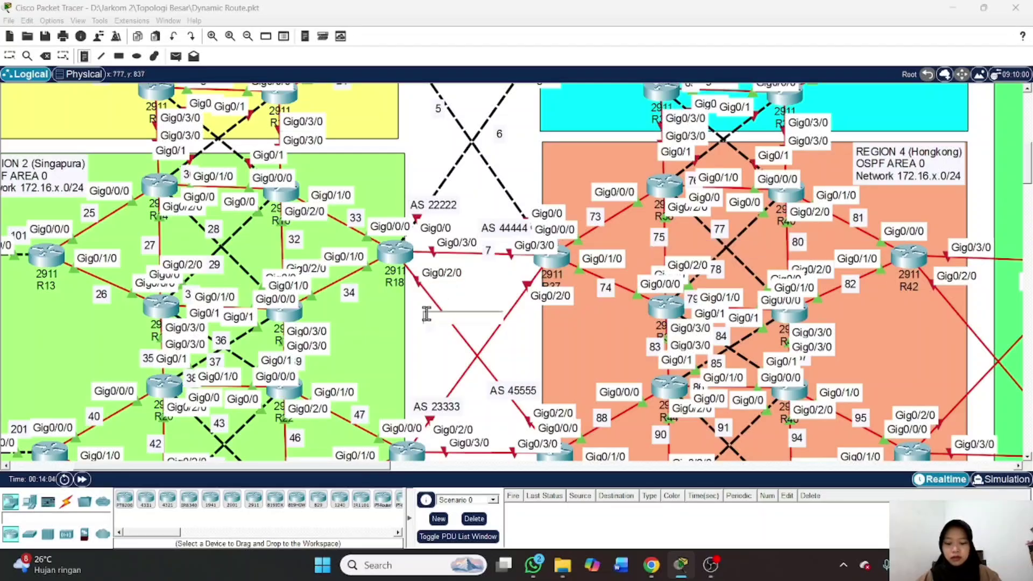
{"action": "type", "text": "8"}
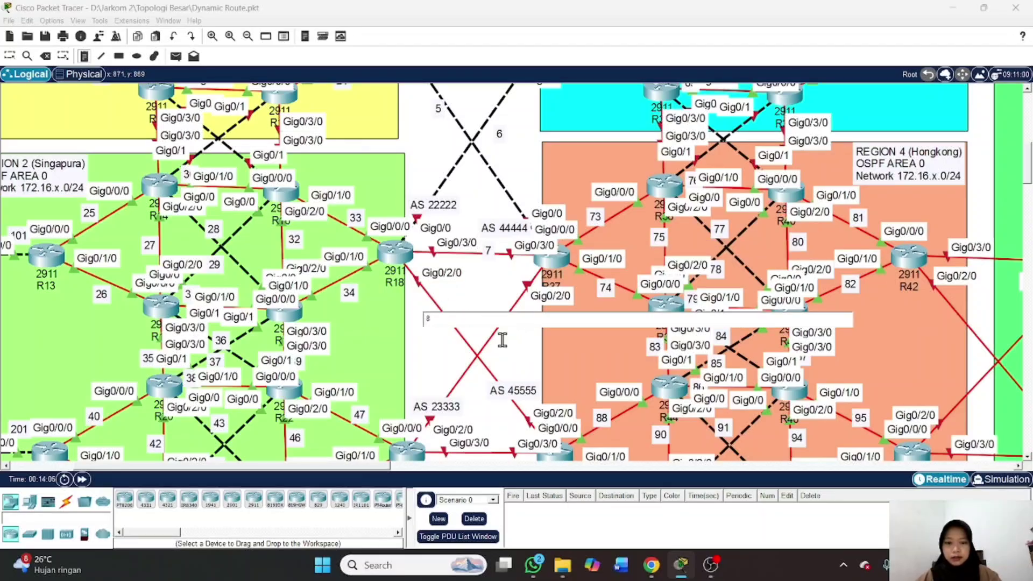
{"action": "left_click", "coordinate": [498, 340]}
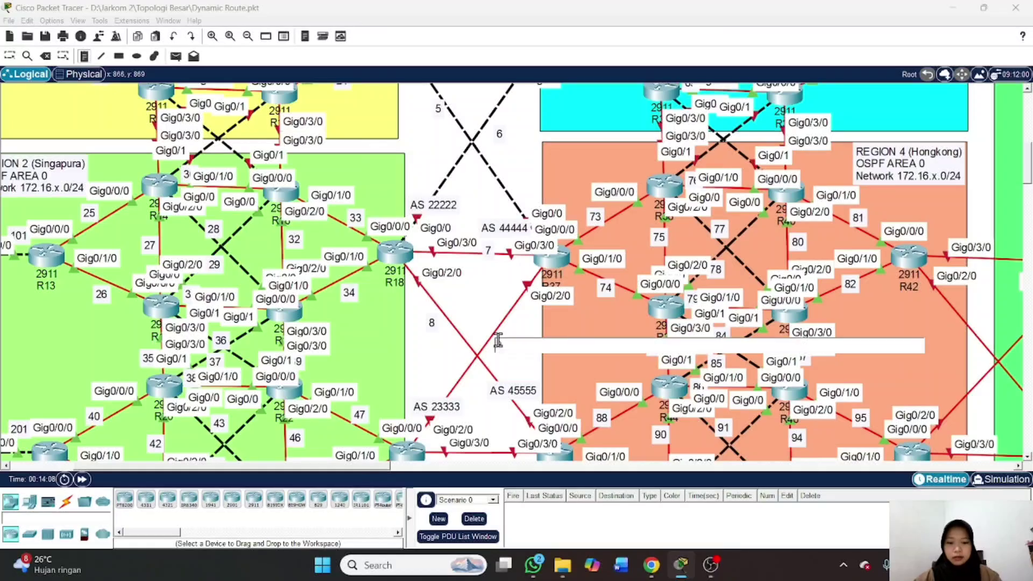
{"action": "scroll", "coordinate": [533, 285], "scroll_direction": "down", "scroll_amount": 3}
{"action": "type", "text": "9"}
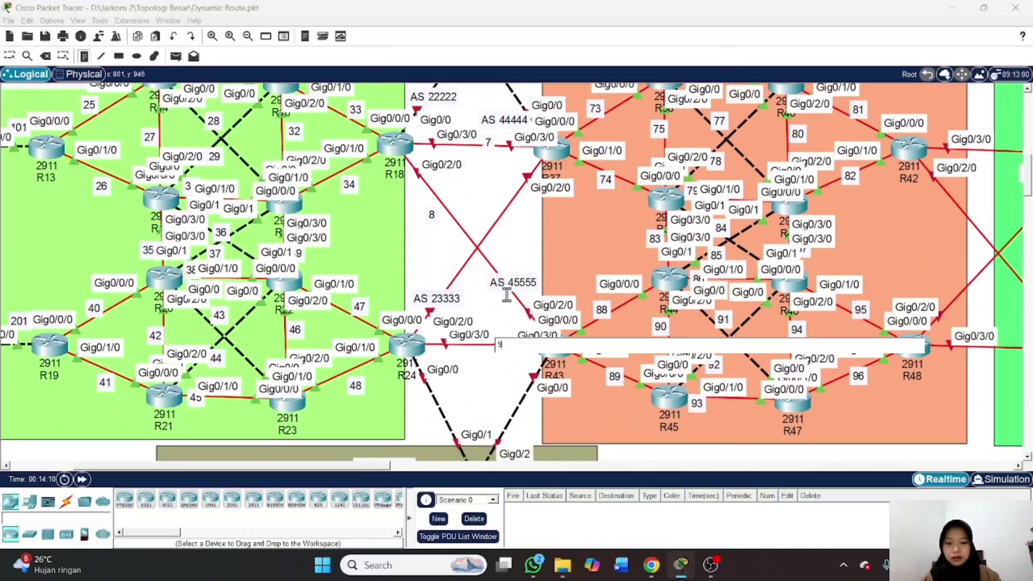
{"action": "left_click", "coordinate": [491, 332]}
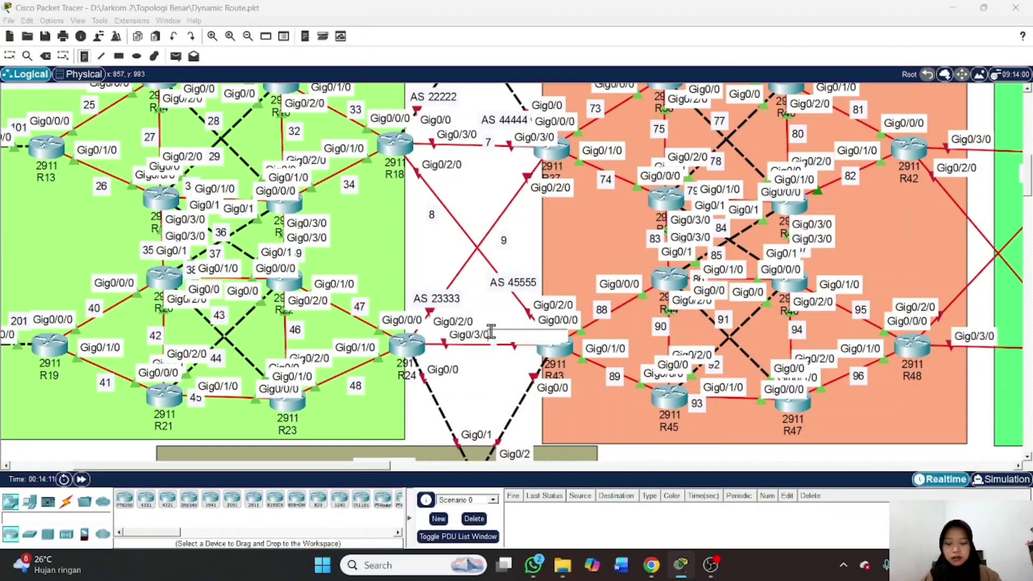
{"action": "type", "text": "10"}
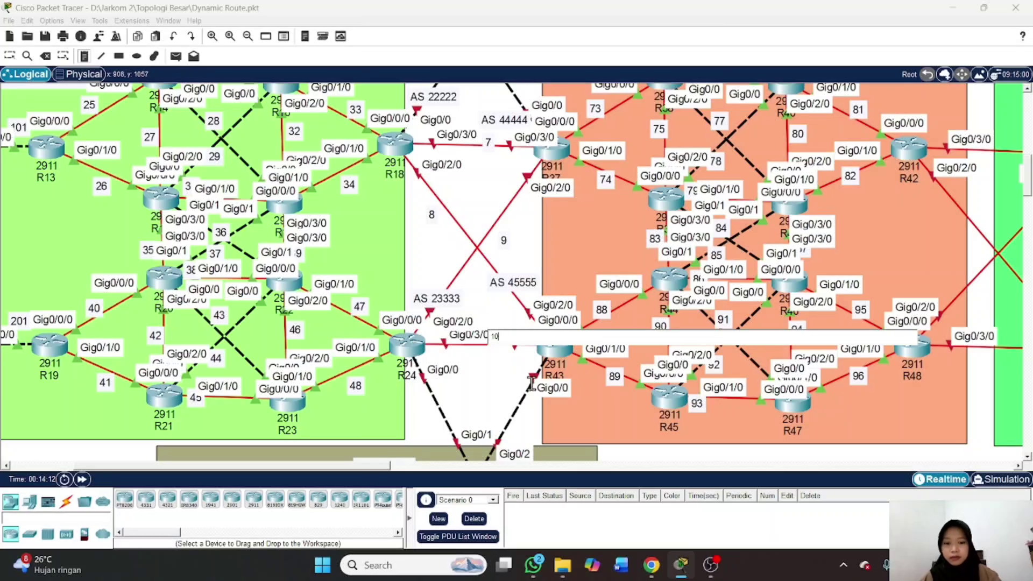
Examine the links from R24 and R43 down to the Data Center and the numbered links between Regions 2 and 4
{"action": "scroll", "coordinate": [527, 385], "scroll_direction": "left", "scroll_amount": 2}
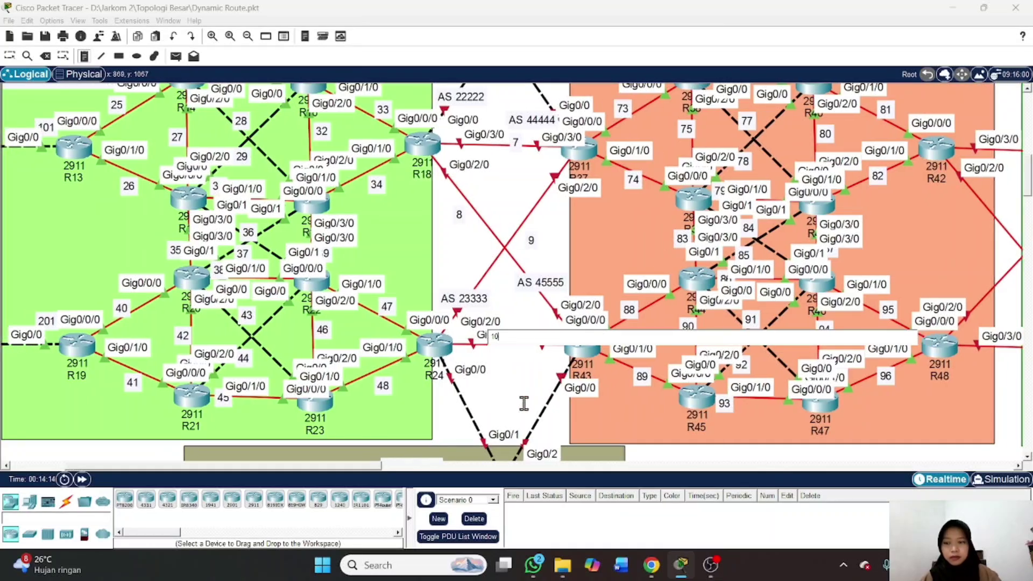
{"action": "scroll", "coordinate": [524, 406], "scroll_direction": "down", "scroll_amount": 6}
{"action": "scroll", "coordinate": [538, 415], "scroll_direction": "left", "scroll_amount": 4}
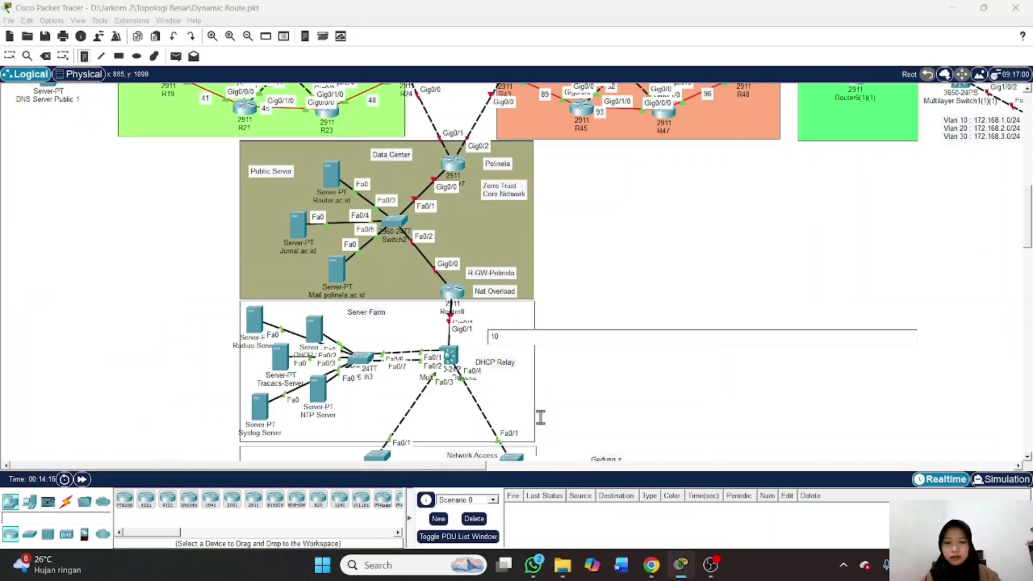
{"action": "scroll", "coordinate": [541, 418], "scroll_direction": "up", "scroll_amount": 2}
{"action": "left_click", "coordinate": [645, 253]}
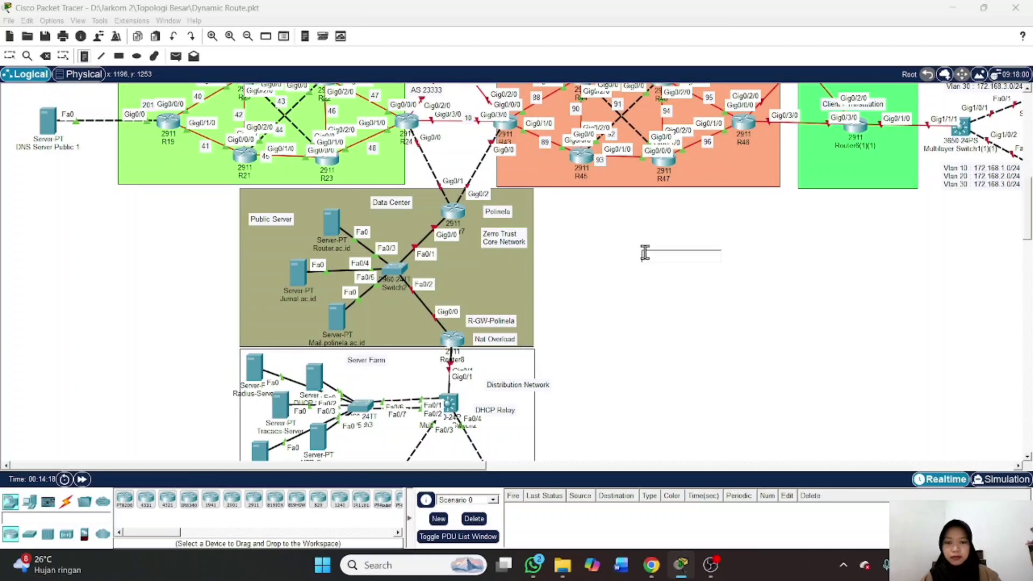
{"action": "scroll", "coordinate": [549, 222], "scroll_direction": "up", "scroll_amount": 3}
{"action": "scroll", "coordinate": [549, 222], "scroll_direction": "right", "scroll_amount": 6}
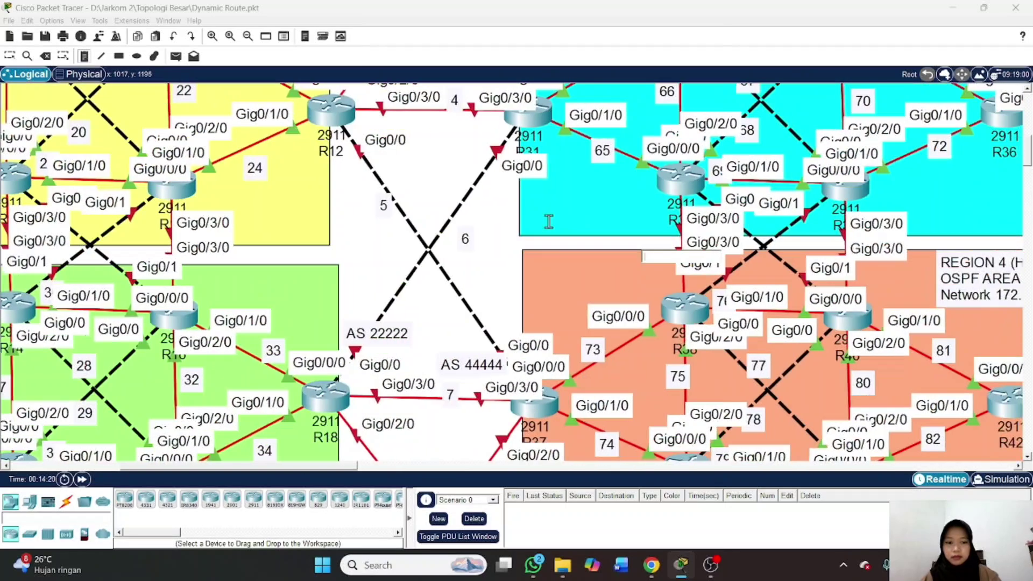
{"action": "scroll", "coordinate": [549, 221], "scroll_direction": "down", "scroll_amount": 3}
{"action": "scroll", "coordinate": [466, 362], "scroll_direction": "down", "scroll_amount": 4}
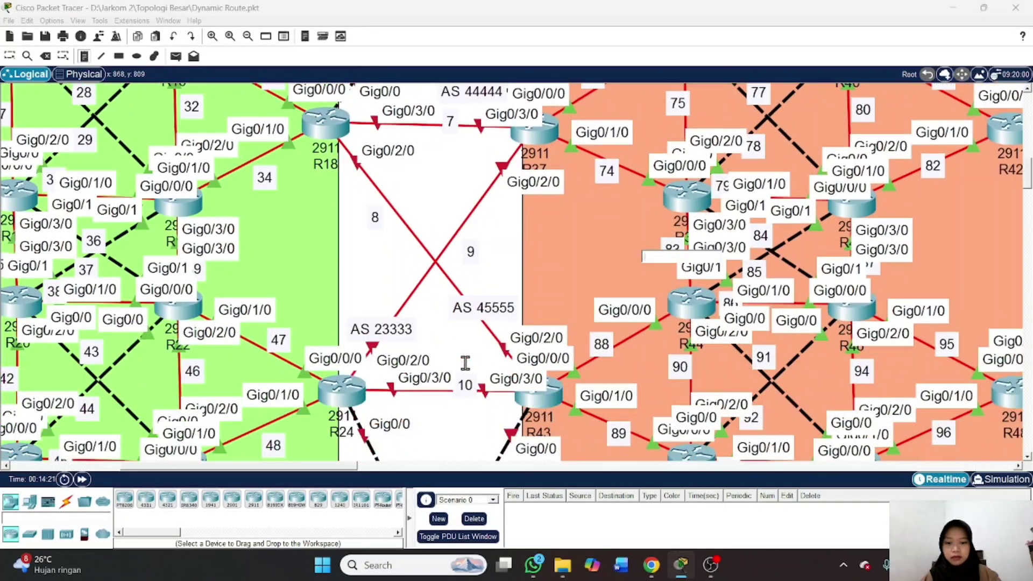
Reposition note 10 above the R24–R43 link, note 8 nearer R18, and note 9 nearer R37 beside its diagonal link
{"action": "left_click", "coordinate": [466, 359]}
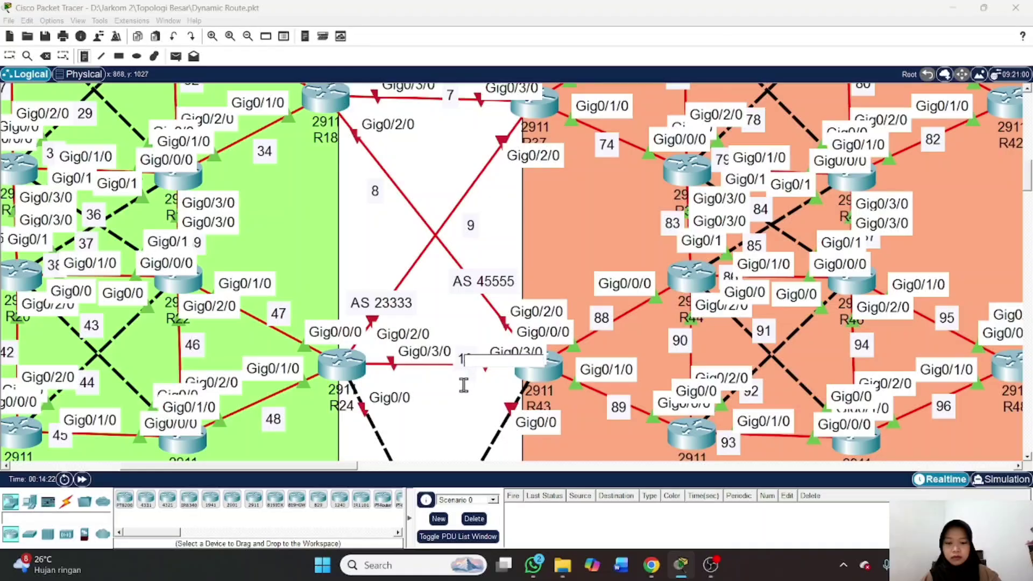
{"action": "left_click", "coordinate": [11, 58]}
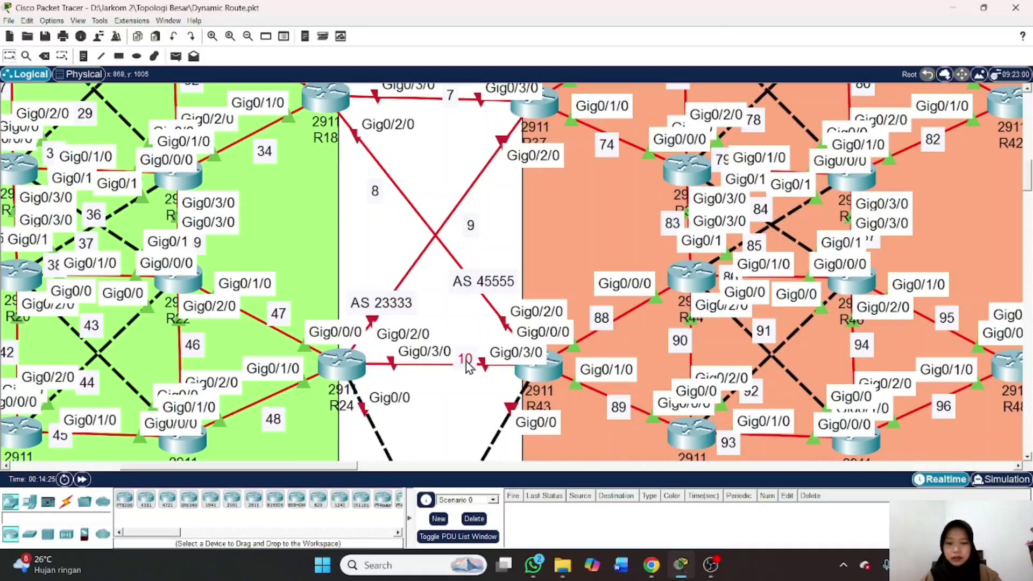
{"action": "left_click_drag", "start_coordinate": [467, 360], "coordinate": [468, 350]}
{"action": "left_click_drag", "start_coordinate": [473, 236], "coordinate": [460, 237]}
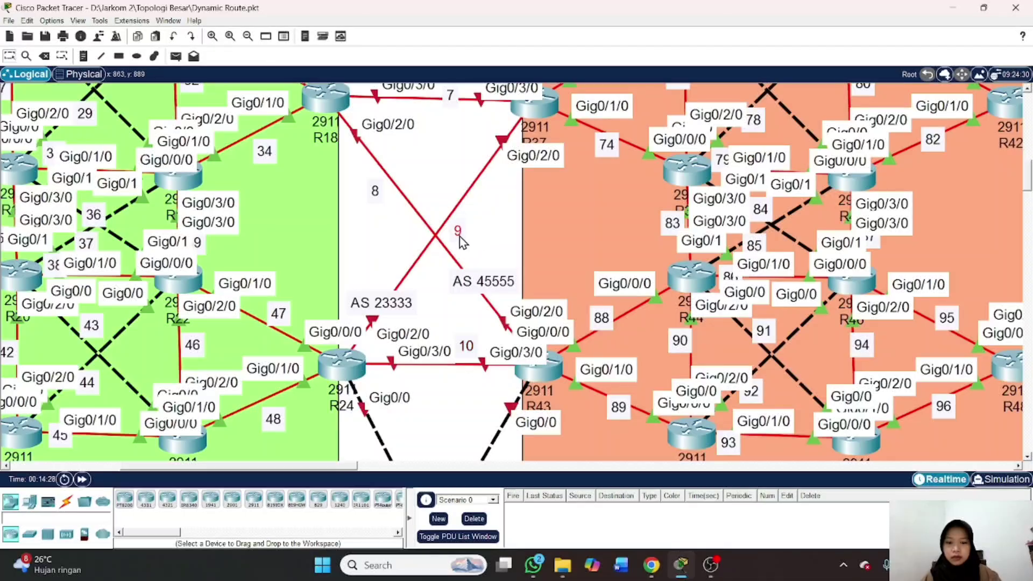
{"action": "left_click", "coordinate": [375, 191]}
{"action": "left_click_drag", "start_coordinate": [375, 188], "coordinate": [371, 169]}
{"action": "scroll", "coordinate": [429, 185], "scroll_direction": "up", "scroll_amount": 5}
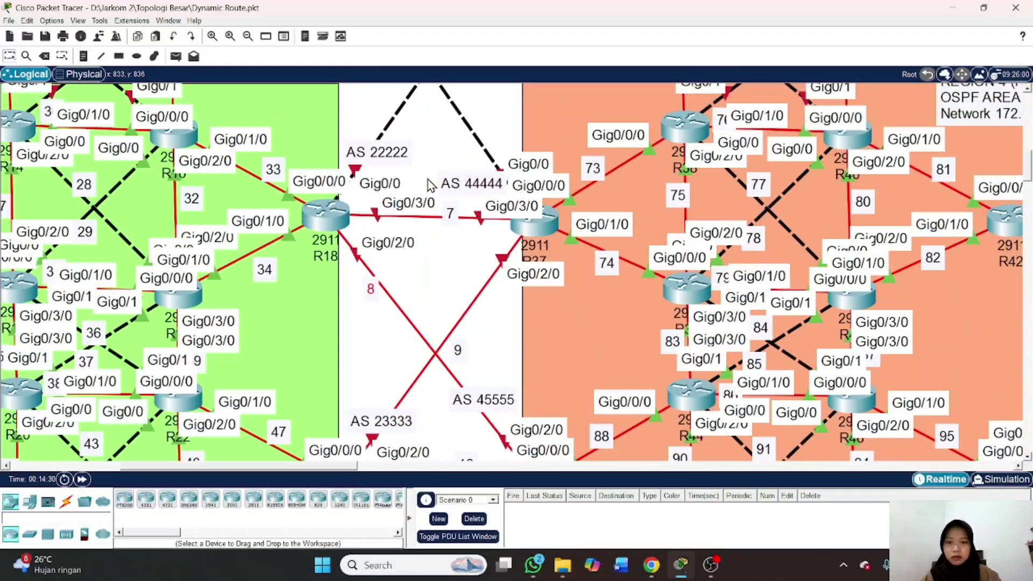
{"action": "left_click_drag", "start_coordinate": [455, 343], "coordinate": [492, 298]}
Move note 4 just above the R12–R31 link and note 6 closer to the dashed R31–R18 diagonal
{"action": "scroll", "coordinate": [496, 277], "scroll_direction": "up", "scroll_amount": 3}
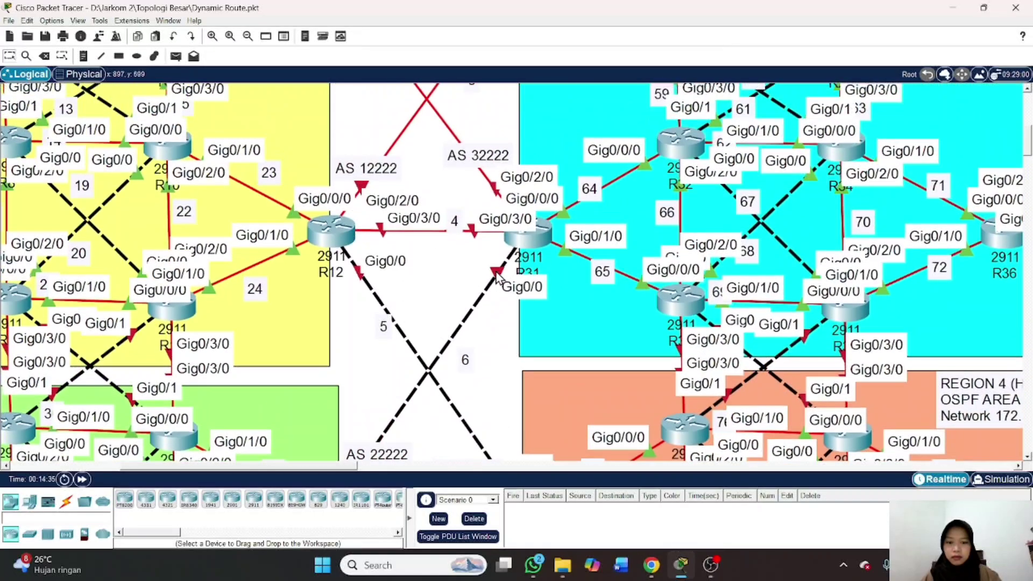
{"action": "left_click_drag", "start_coordinate": [456, 225], "coordinate": [456, 218]}
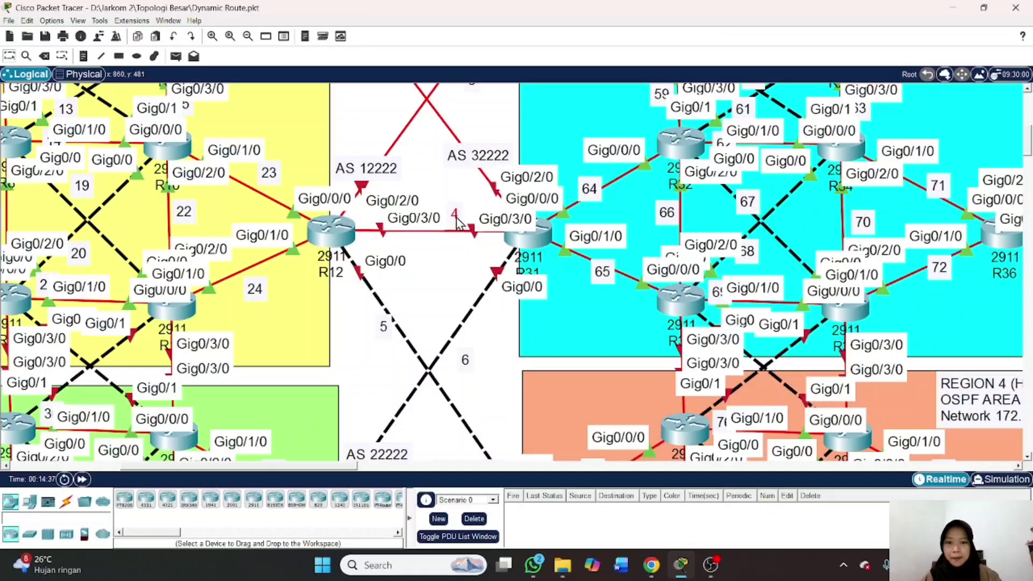
{"action": "left_click", "coordinate": [466, 362]}
{"action": "left_click_drag", "start_coordinate": [469, 361], "coordinate": [457, 355]}
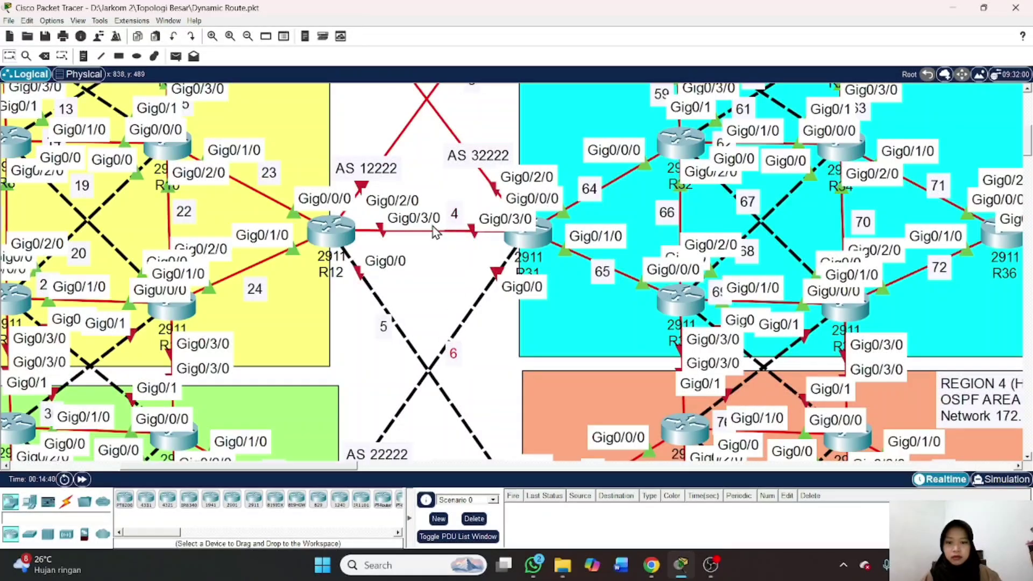
Move note 3 closer to the diagonal link between R25 and R12
{"action": "scroll", "coordinate": [449, 317], "scroll_direction": "up", "scroll_amount": 3}
{"action": "left_click", "coordinate": [471, 245]}
{"action": "left_click_drag", "start_coordinate": [469, 242], "coordinate": [447, 243]}
{"action": "scroll", "coordinate": [414, 198], "scroll_direction": "up", "scroll_amount": 2}
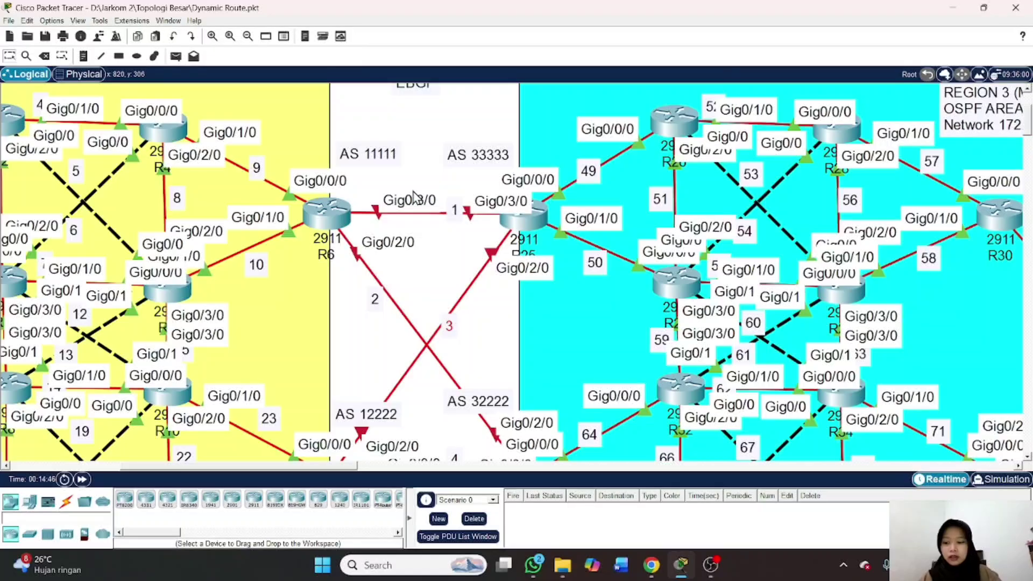
{"action": "scroll", "coordinate": [414, 196], "scroll_direction": "down", "scroll_amount": 1}
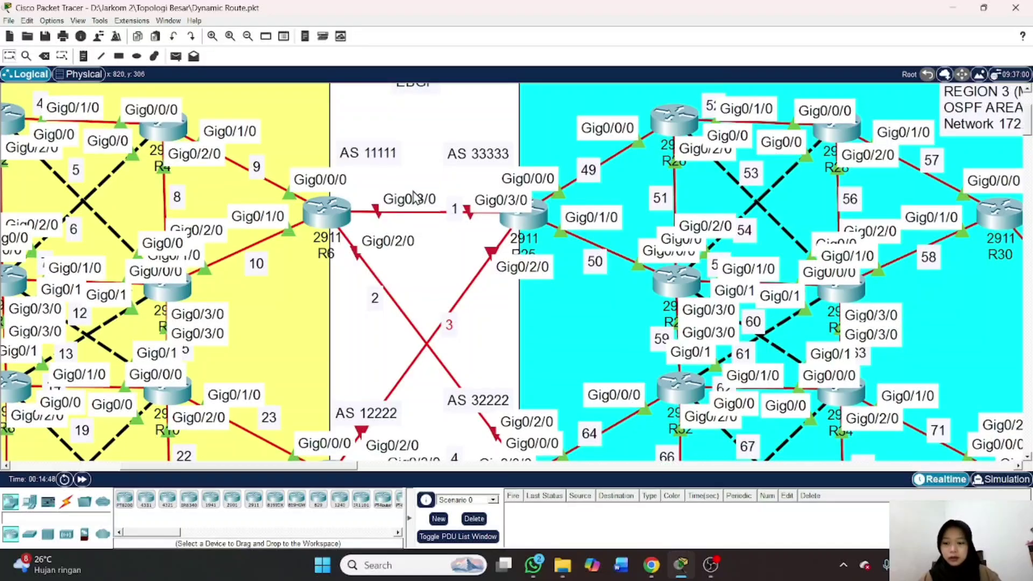
Open router R6's command line and enter privileged mode and global configuration mode
{"action": "scroll", "coordinate": [414, 198], "scroll_direction": "down", "scroll_amount": 1}
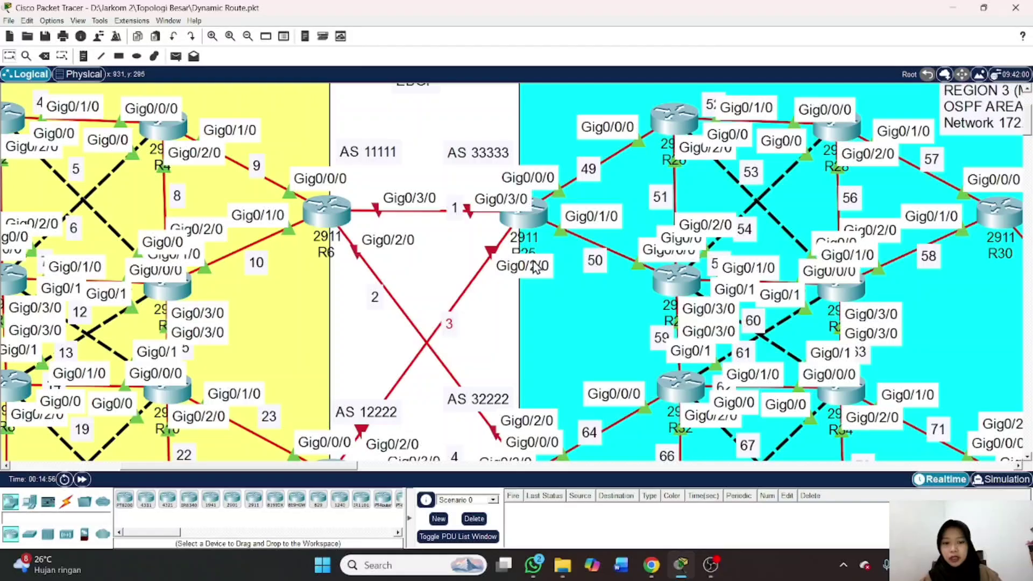
{"action": "left_click", "coordinate": [327, 217]}
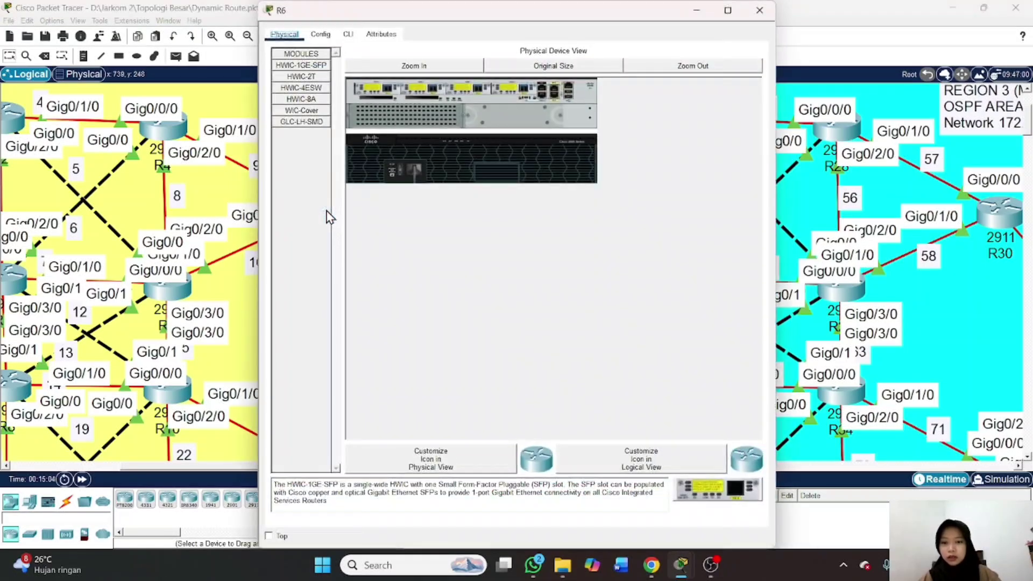
{"action": "left_click", "coordinate": [347, 37]}
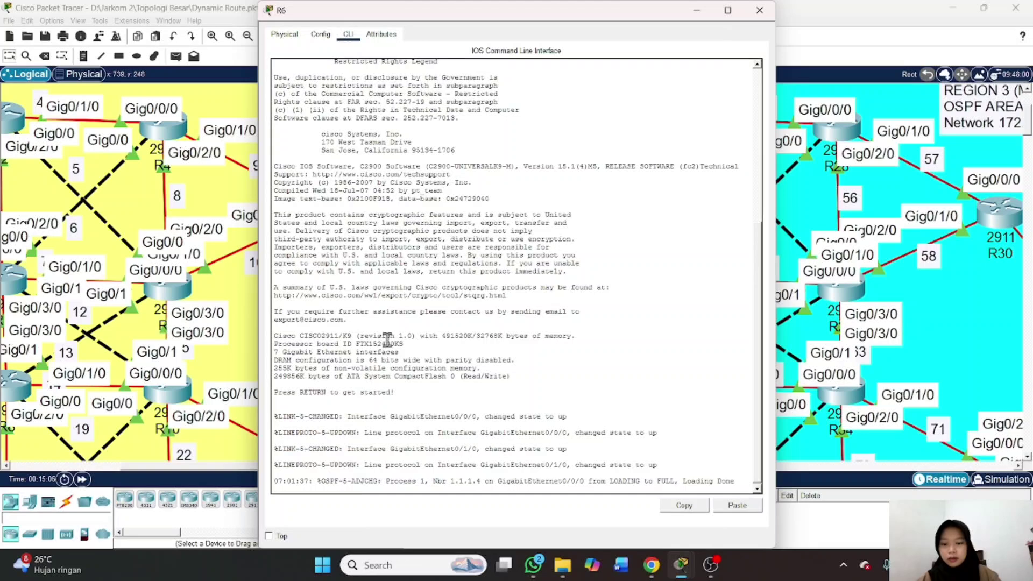
{"action": "key", "text": "Return"}
{"action": "type", "text": "e"}
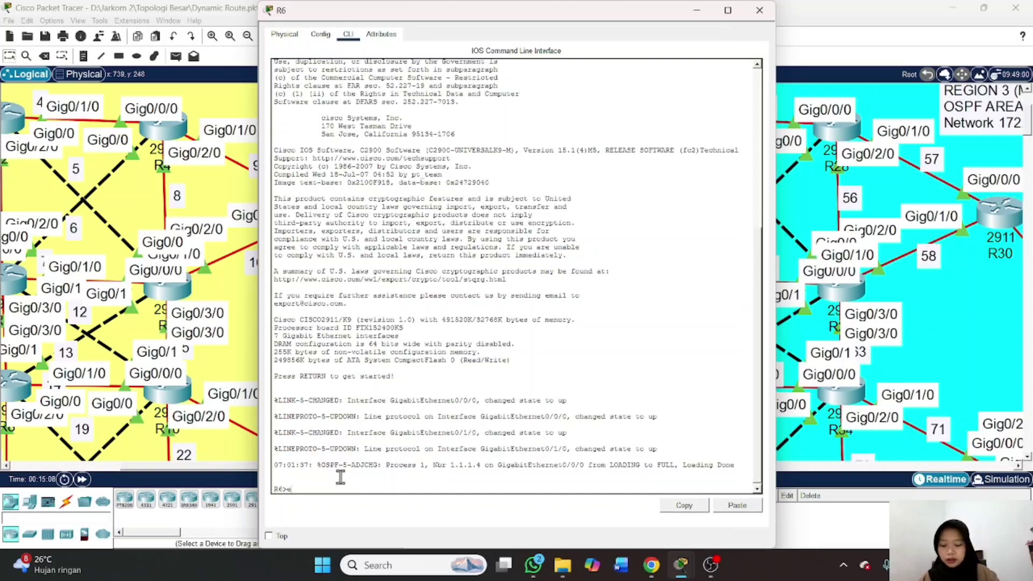
{"action": "type", "text": "na"}
{"action": "key", "text": "Return"}
{"action": "type", "text": "cc"}
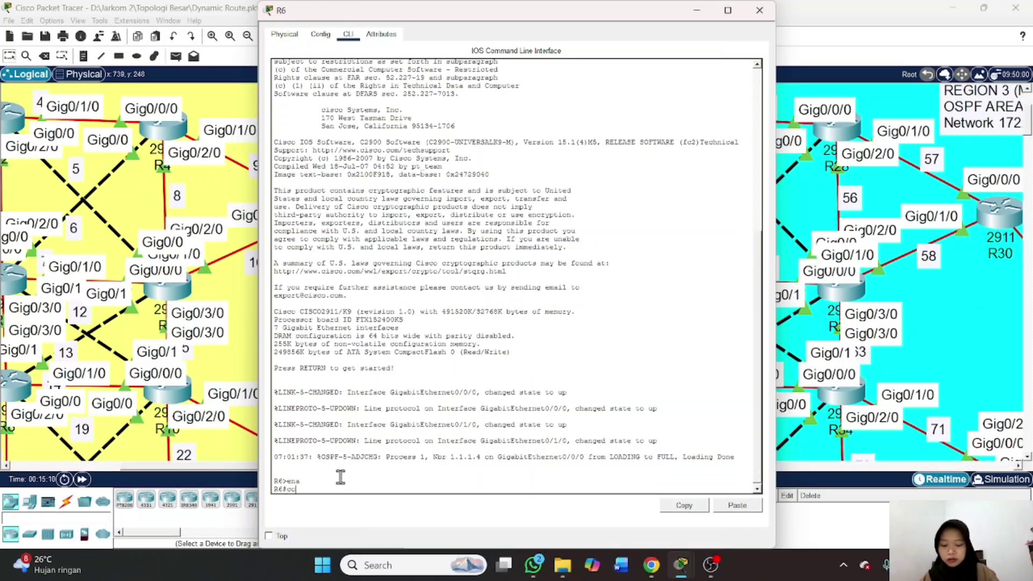
{"action": "type", "text": "nf t"}
{"action": "key", "text": "Return"}
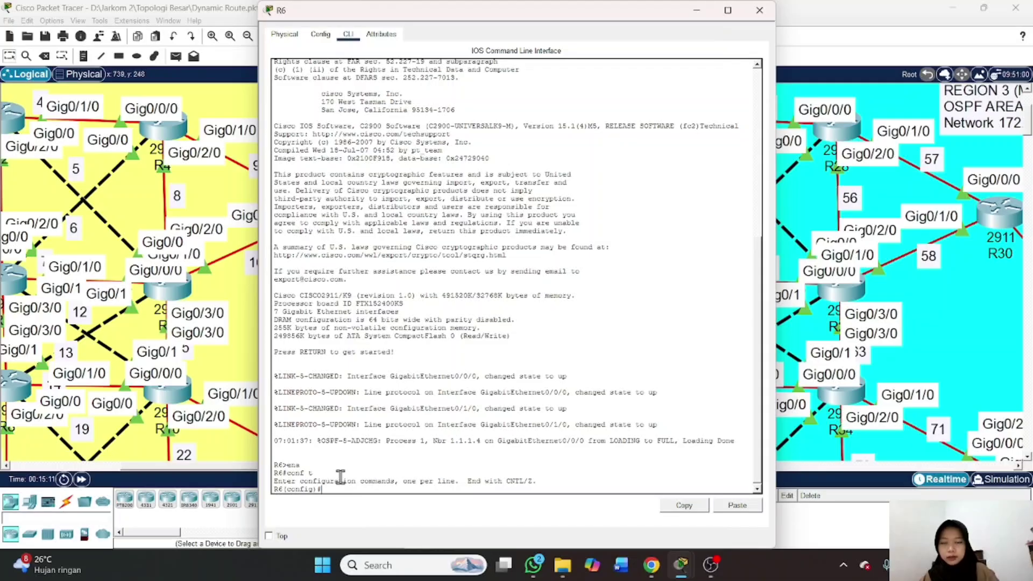
Place the R6 window beside the topology, then assign 10.10.1.1 255.255.255.0 to interface g0/3/0 and enable it
{"action": "left_click_drag", "start_coordinate": [453, 7], "coordinate": [695, 12]}
{"action": "scroll", "coordinate": [422, 376], "scroll_direction": "right", "scroll_amount": 3}
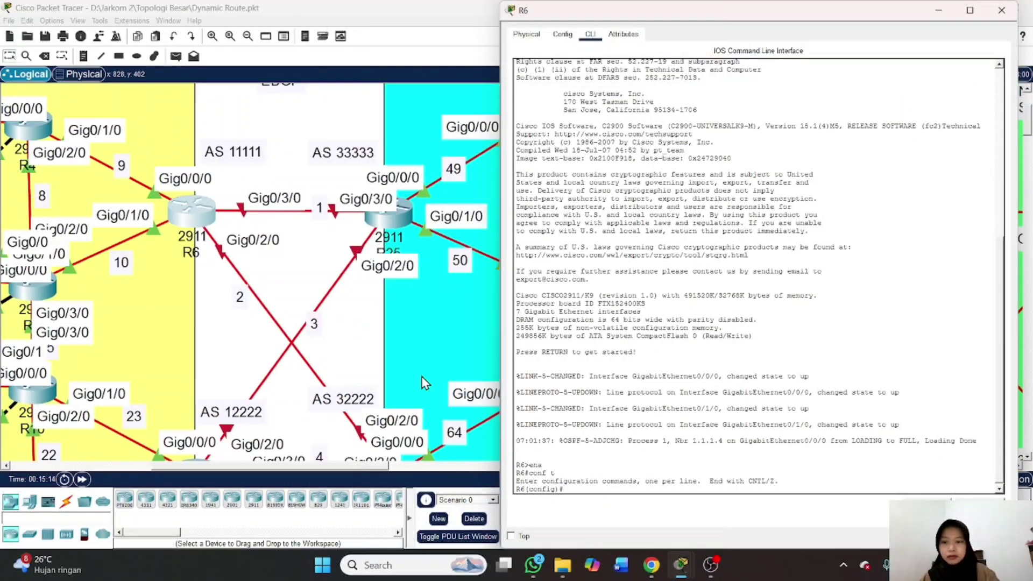
{"action": "scroll", "coordinate": [422, 377], "scroll_direction": "left", "scroll_amount": 6}
{"action": "scroll", "coordinate": [422, 377], "scroll_direction": "right", "scroll_amount": 4}
{"action": "scroll", "coordinate": [421, 377], "scroll_direction": "down", "scroll_amount": 1}
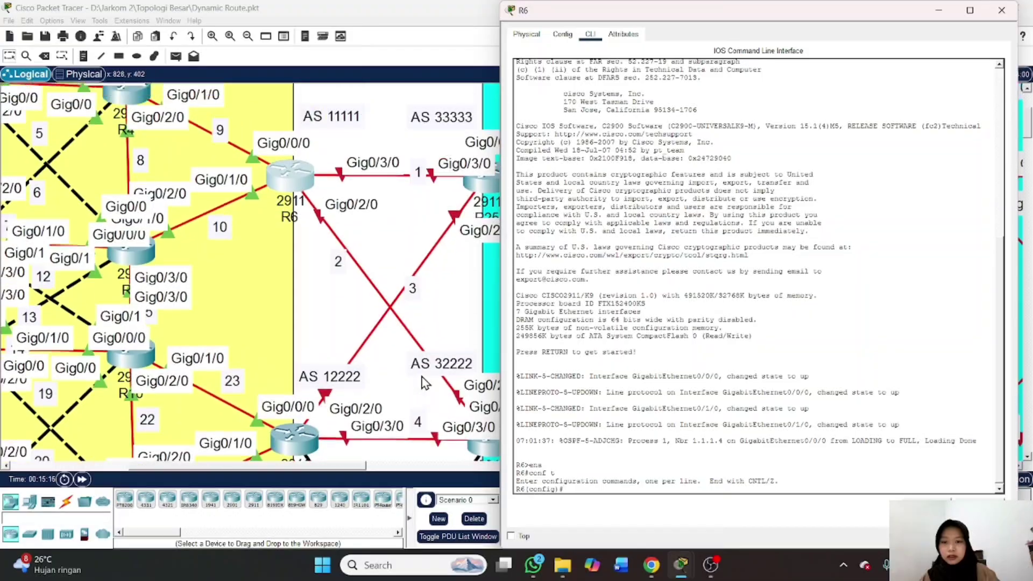
{"action": "scroll", "coordinate": [423, 383], "scroll_direction": "right", "scroll_amount": 2}
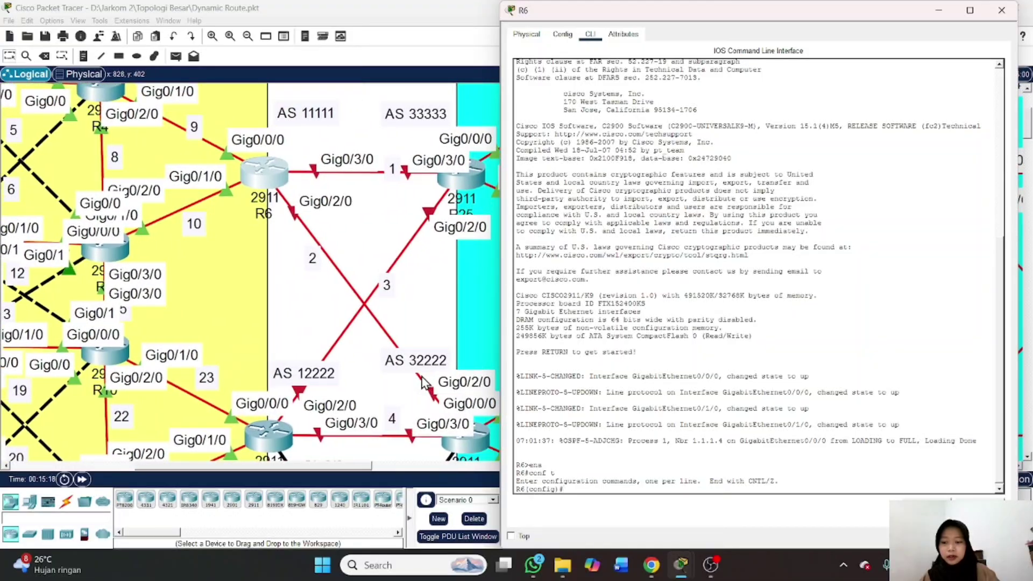
{"action": "type", "text": "int g0/3/0"}
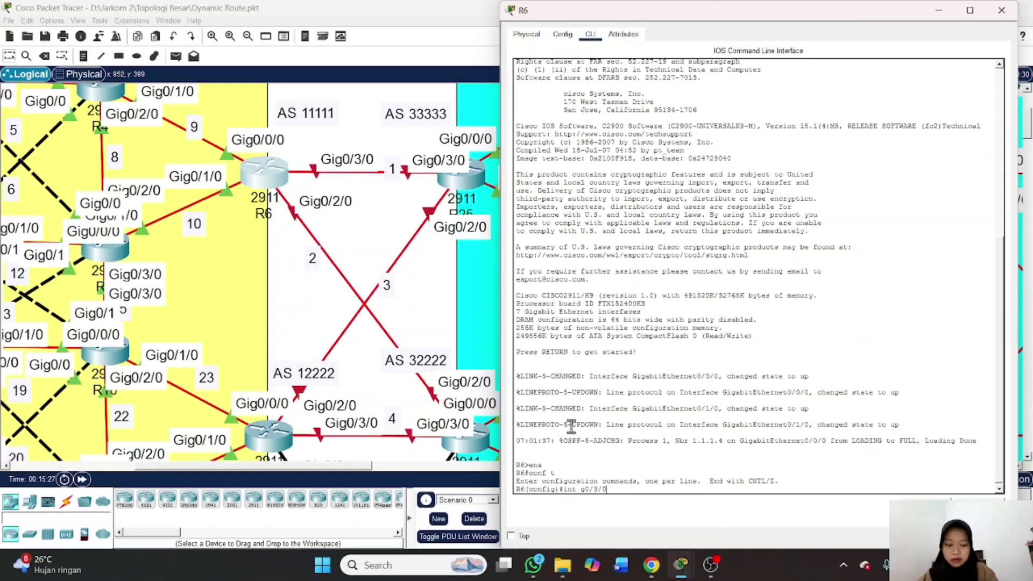
{"action": "key", "text": "Return"}
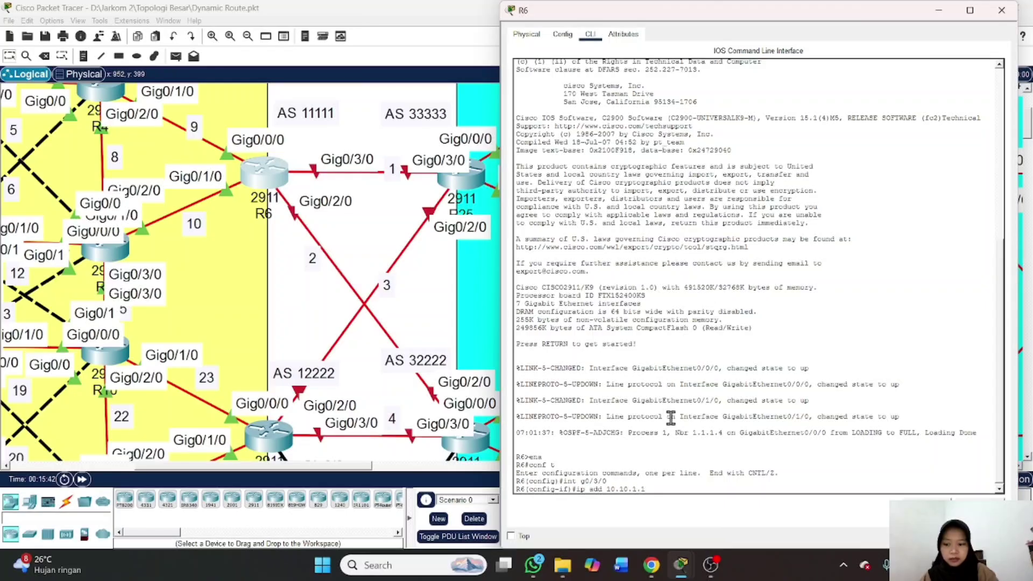
{"action": "type", "text": "255"}
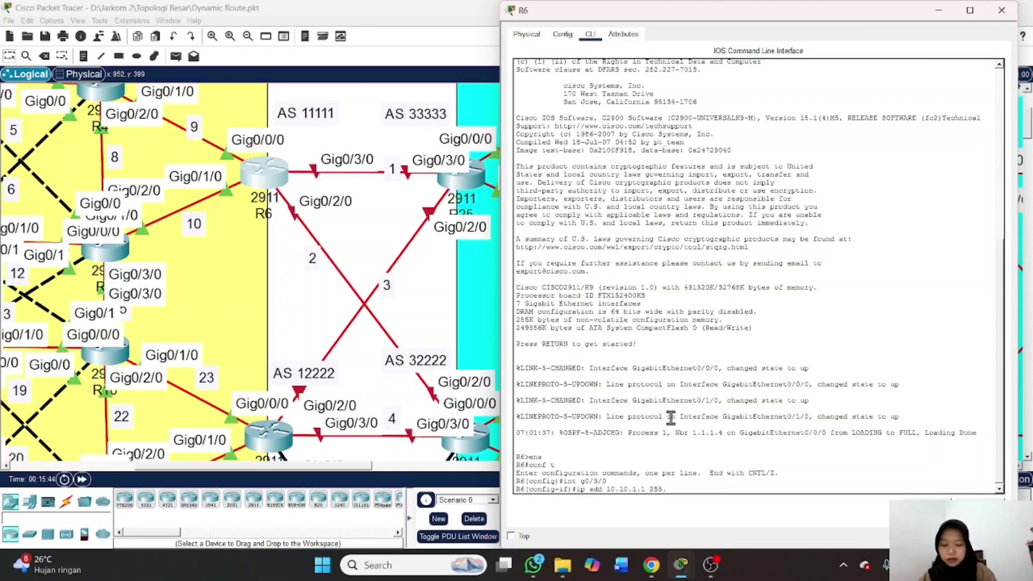
{"action": "type", "text": ".255.255.0"}
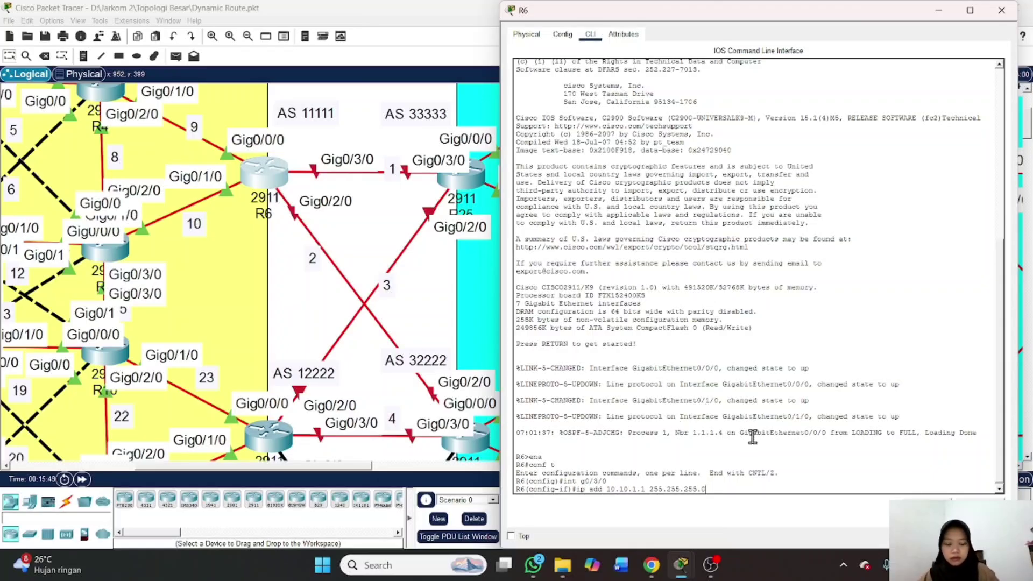
{"action": "key", "text": "Return"}
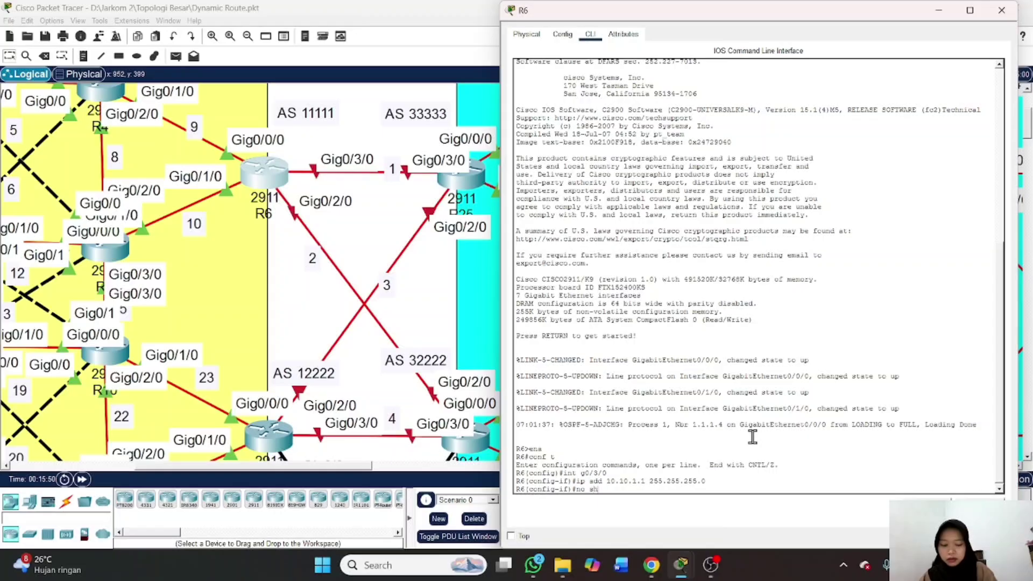
{"action": "type", "text": "no sh"}
{"action": "key", "text": "Return"}
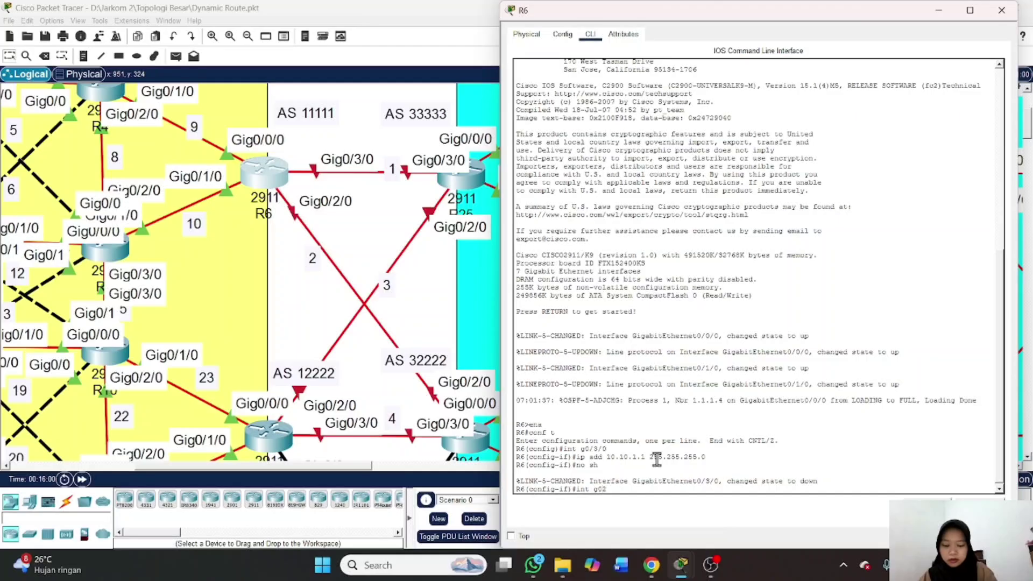
Assign 10.10.2.1 with mask 255.255.255.0 to R6's interface g0/2/0 and enable the interface
{"action": "type", "text": "g0/2/0"}
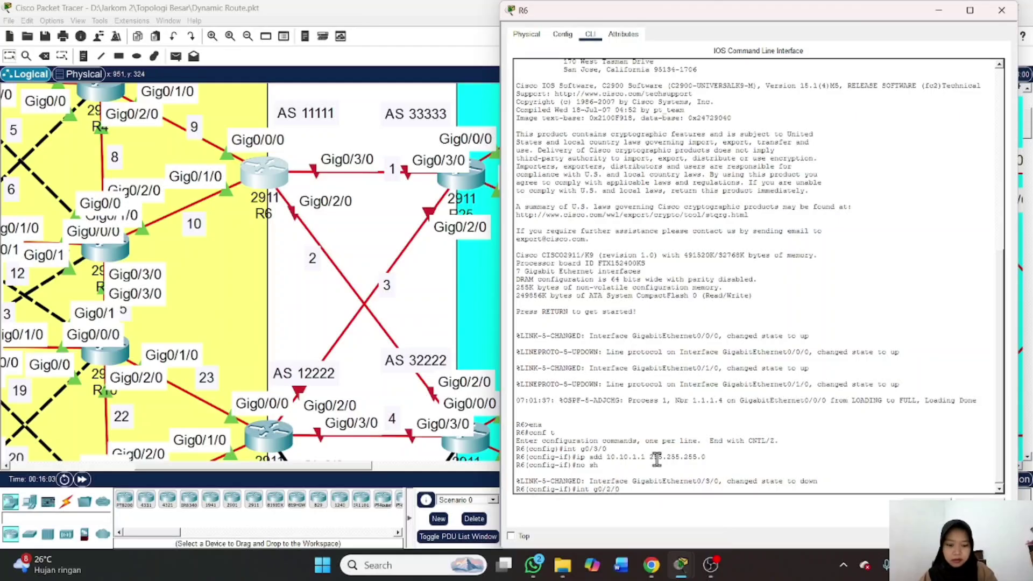
{"action": "key", "text": "Return"}
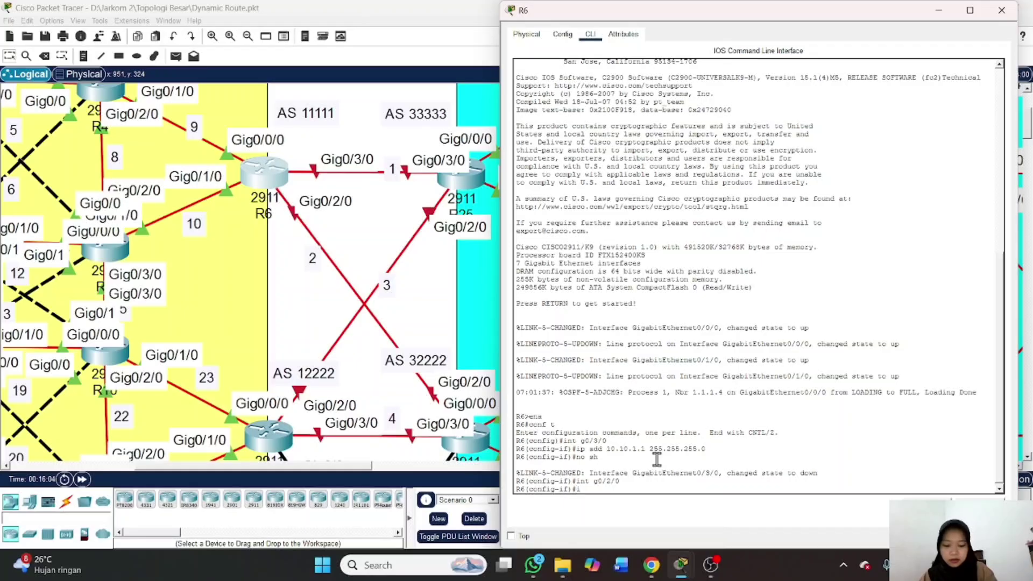
{"action": "type", "text": "ip add 10.10.1.1 255.255.255.0"}
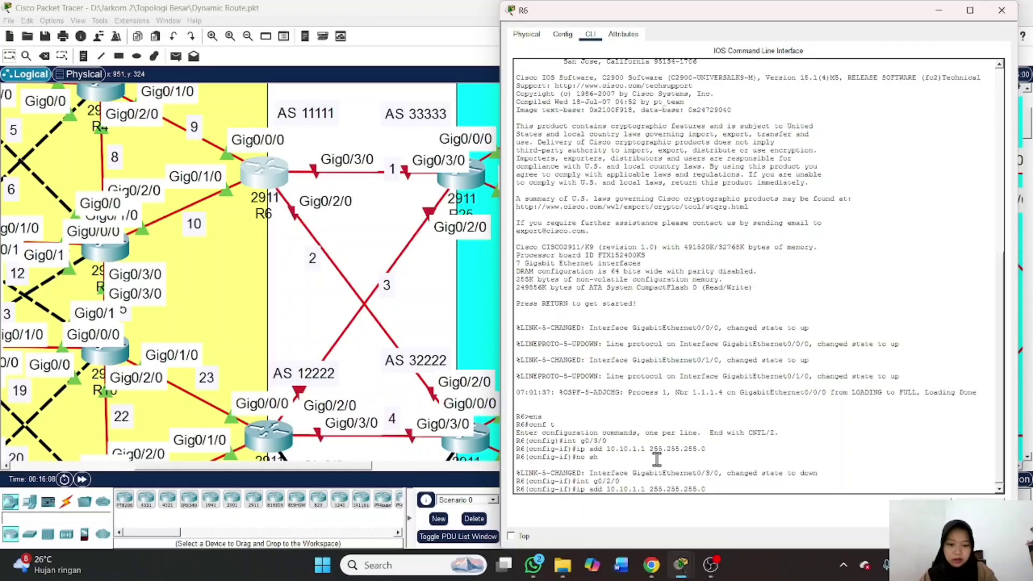
{"action": "key", "text": "Left"}
{"action": "key", "text": "Left"}
{"action": "key", "text": "Left"}
{"action": "key", "text": "Left"}
{"action": "key", "text": "Left"}
{"action": "key", "text": "Left"}
{"action": "key", "text": "Left"}
{"action": "key", "text": "Left"}
{"action": "key", "text": "Left"}
{"action": "key", "text": "Left"}
{"action": "key", "text": "Left"}
{"action": "key", "text": "Left"}
{"action": "key", "text": "Left"}
{"action": "key", "text": "Left"}
{"action": "key", "text": "Left"}
{"action": "key", "text": "Left"}
{"action": "key", "text": "BackSpace"}
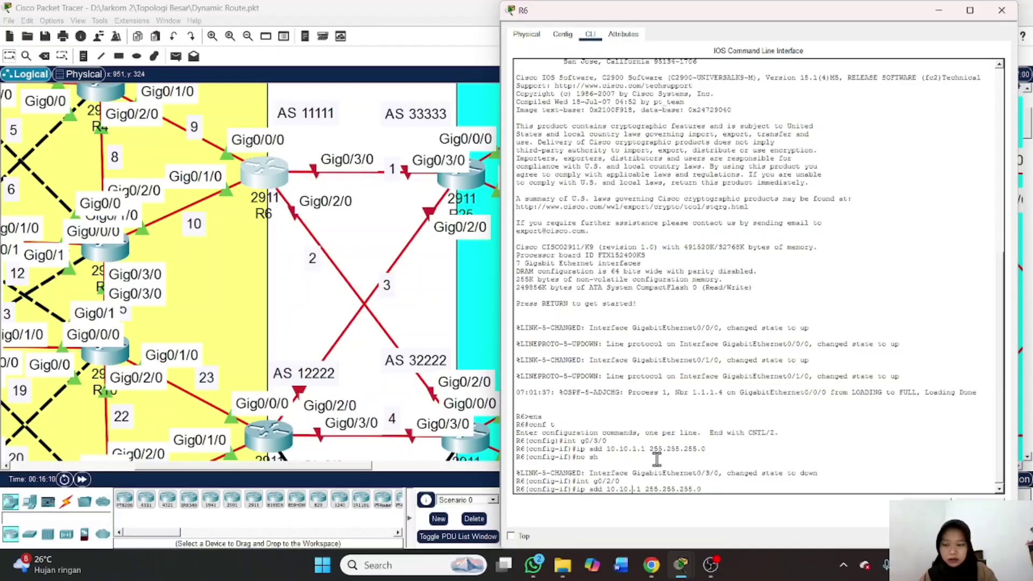
{"action": "type", "text": "2."}
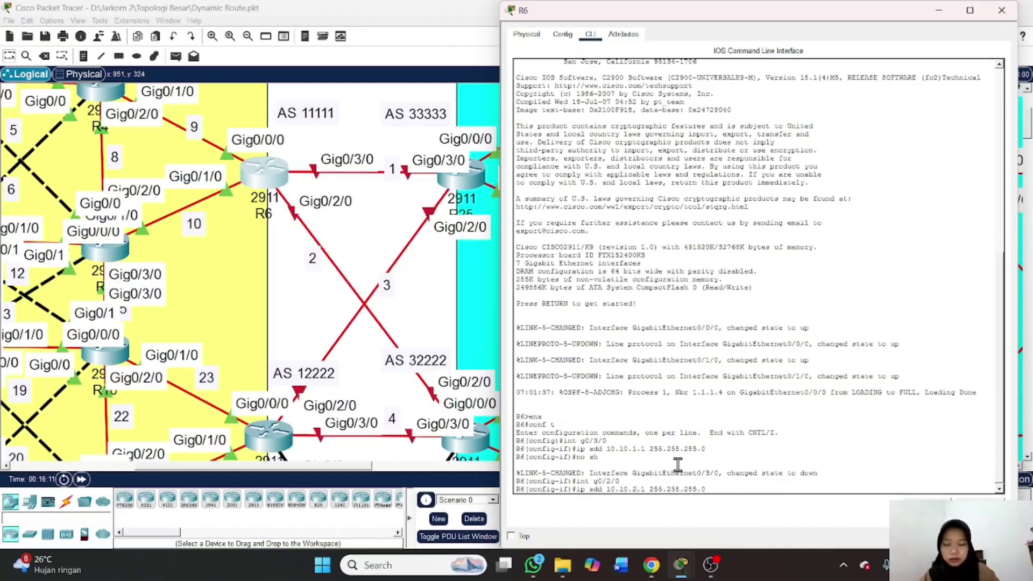
{"action": "key", "text": "Return"}
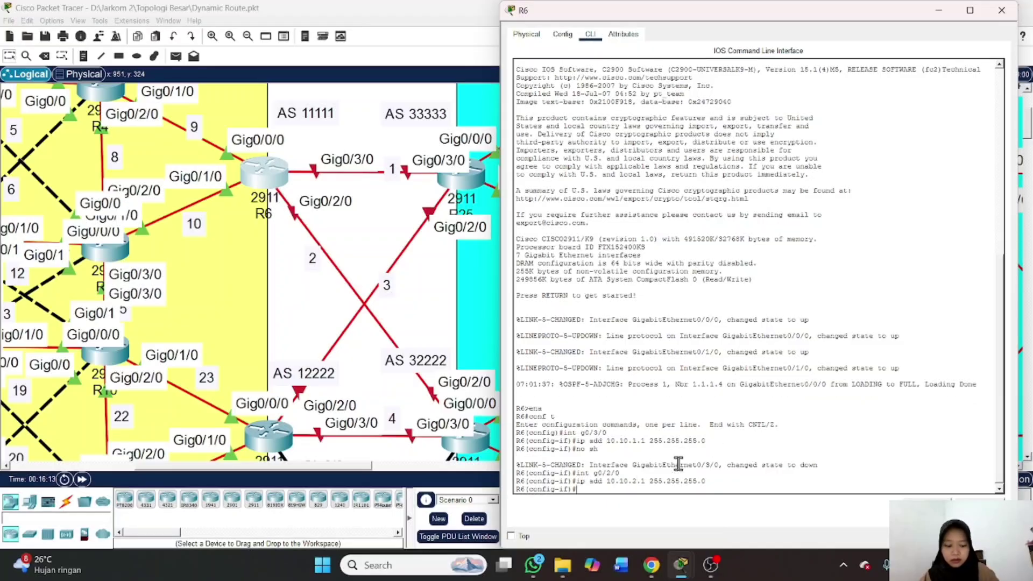
{"action": "type", "text": "no sh"}
{"action": "key", "text": "Return"}
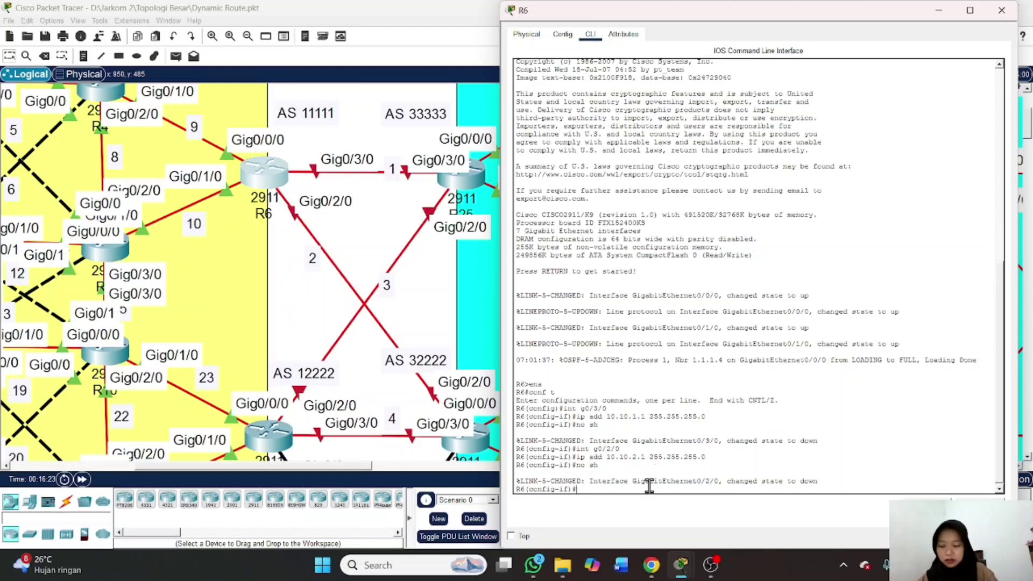
Redistribute BGP 11111 into R6's OSPF process 1 with metric-type 1 and the subnets option
{"action": "type", "text": "xit"}
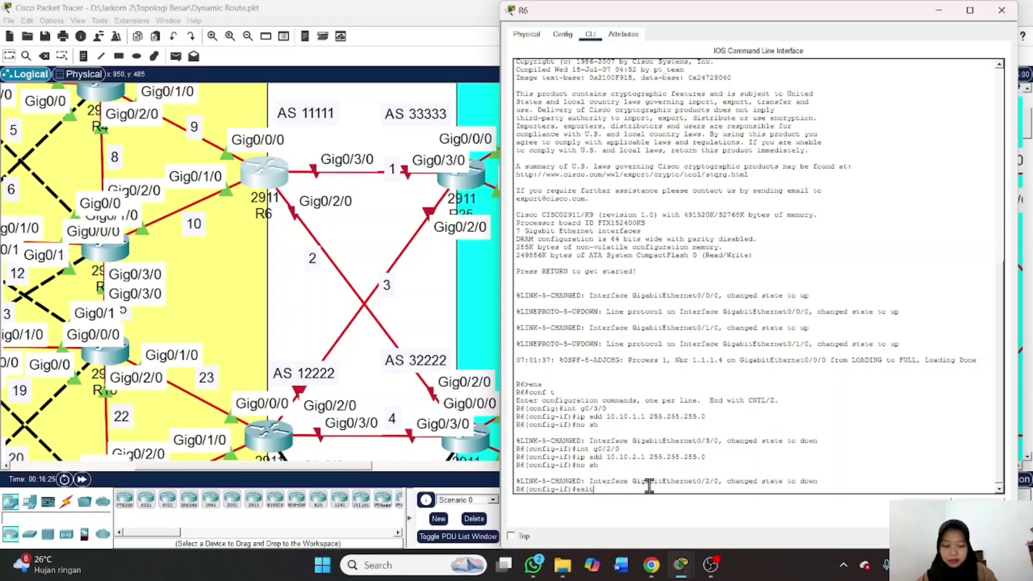
{"action": "key", "text": "Return"}
{"action": "type", "text": "ro"}
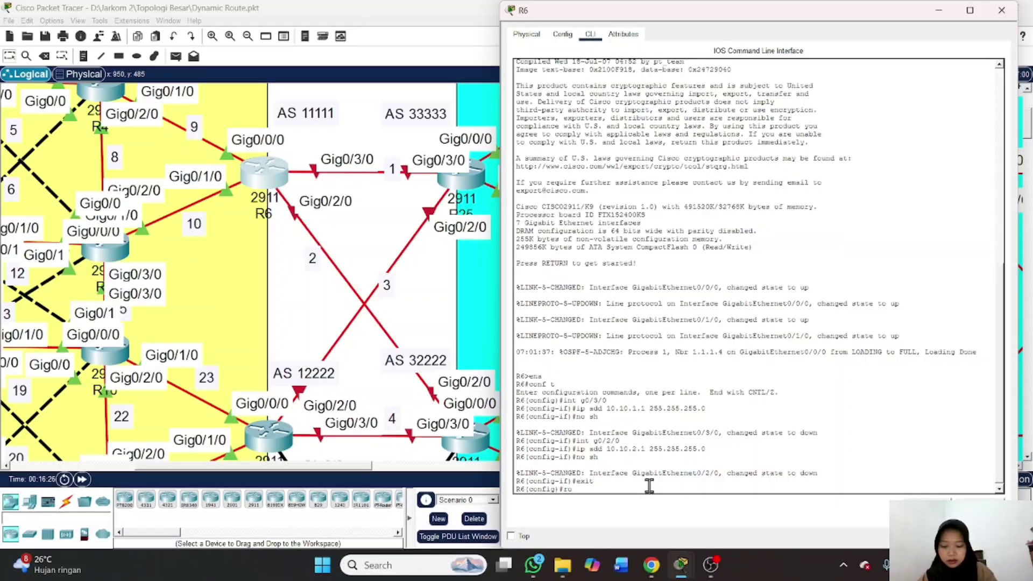
{"action": "type", "text": "uter ospf 1"}
{"action": "key", "text": "Return"}
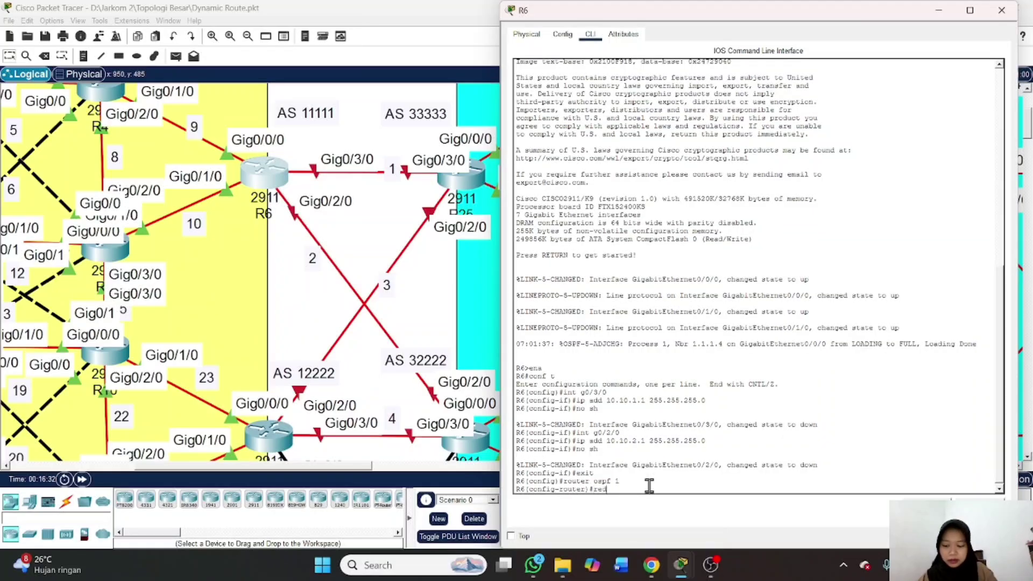
{"action": "type", "text": "red"}
{"action": "key", "text": "Tab"}
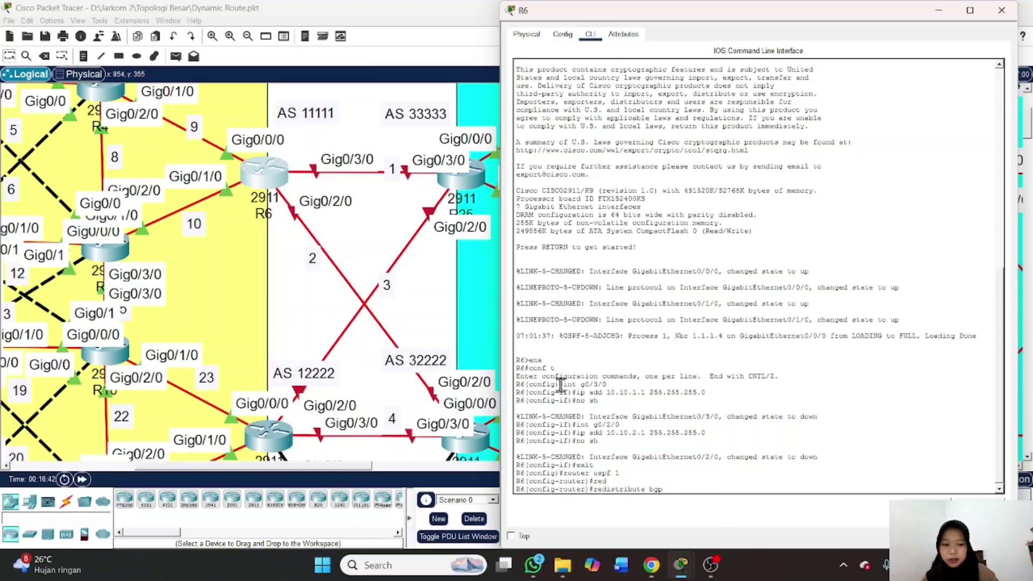
{"action": "type", "text": "11111"}
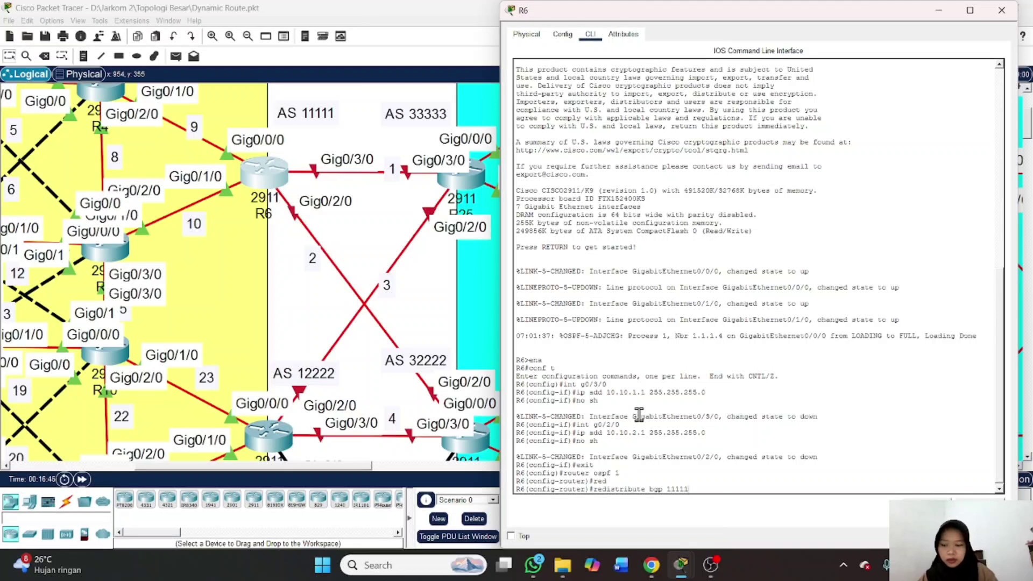
{"action": "type", "text": " met"}
{"action": "key", "text": "Tab"}
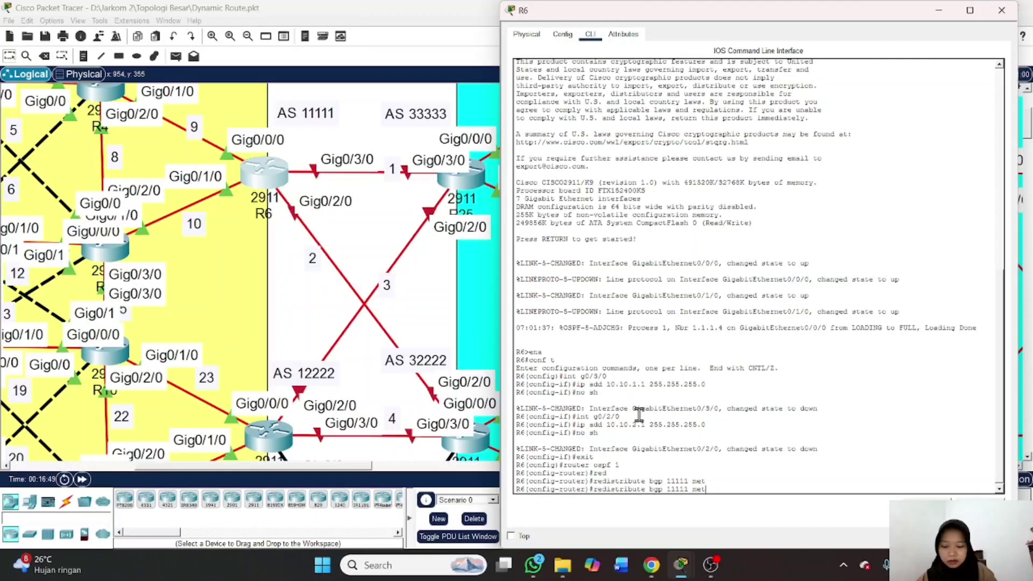
{"action": "type", "text": "ric"}
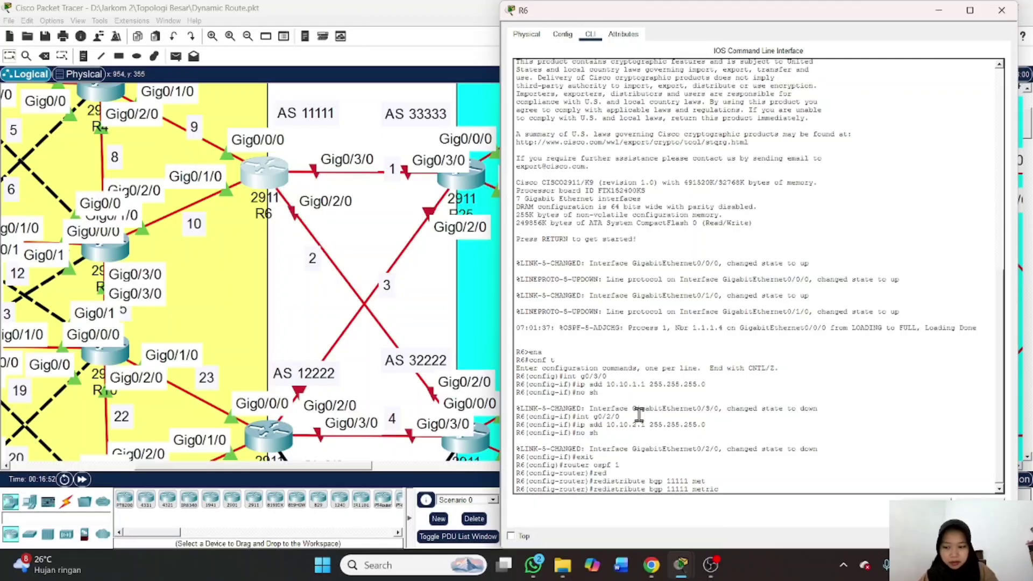
{"action": "type", "text": "-ty"}
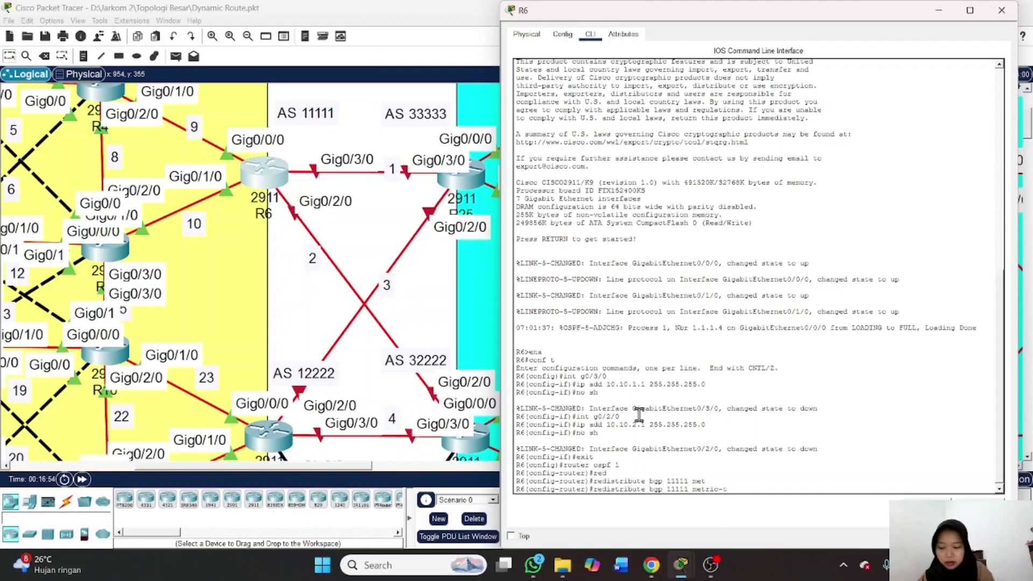
{"action": "key", "text": "Tab"}
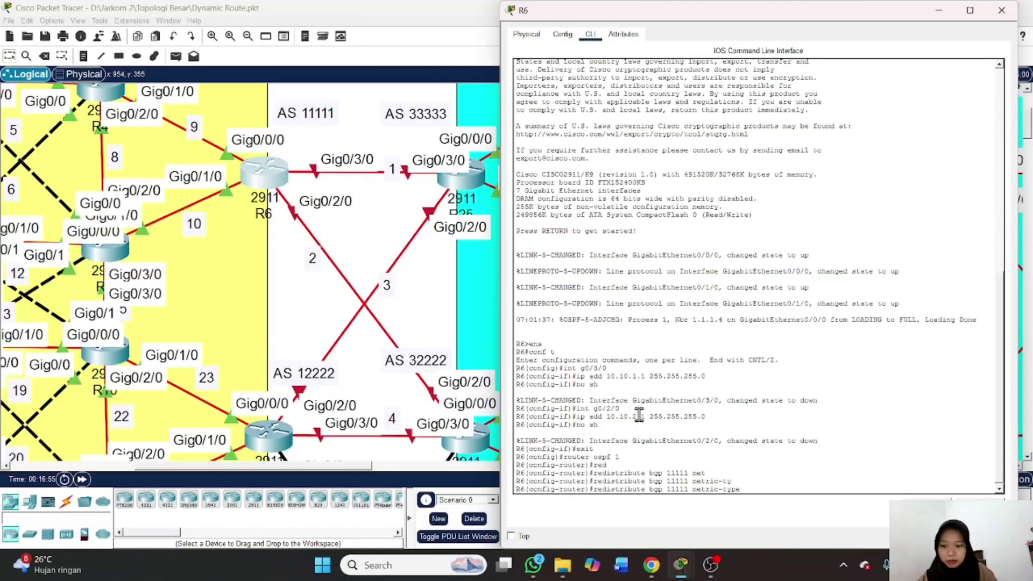
{"action": "type", "text": "1 subnets"}
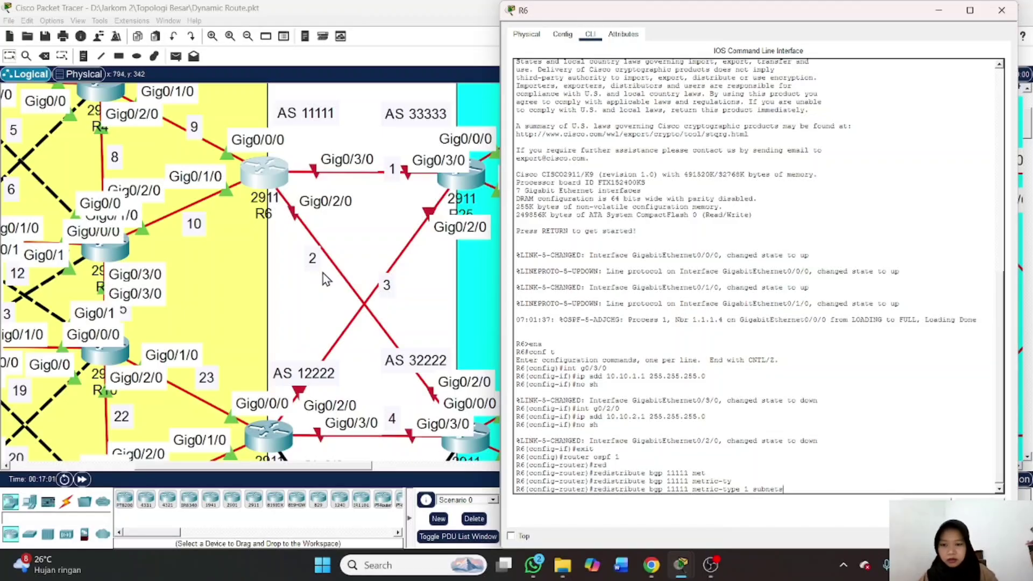
{"action": "scroll", "coordinate": [323, 274], "scroll_direction": "up", "scroll_amount": 5}
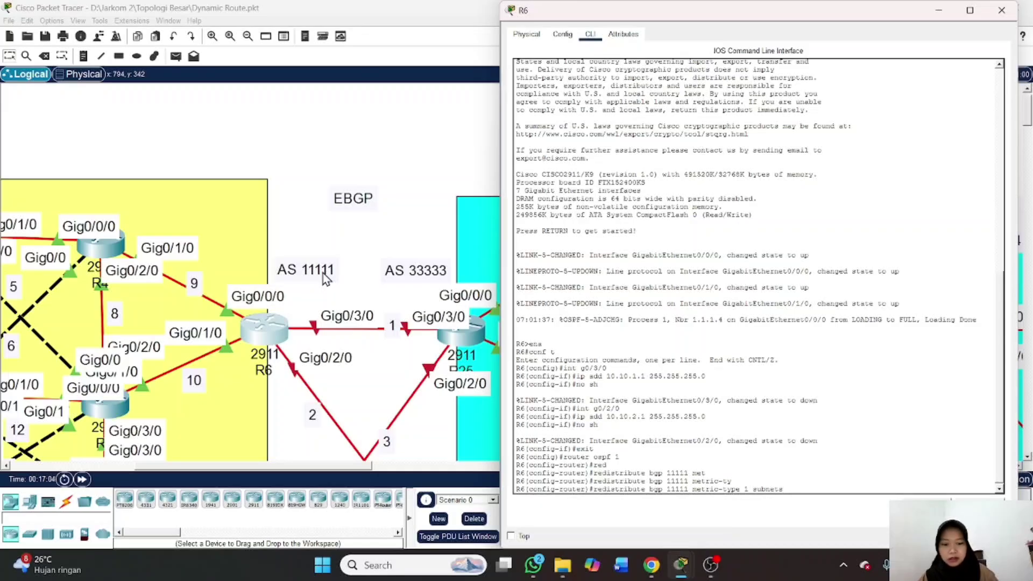
{"action": "key", "text": "Return"}
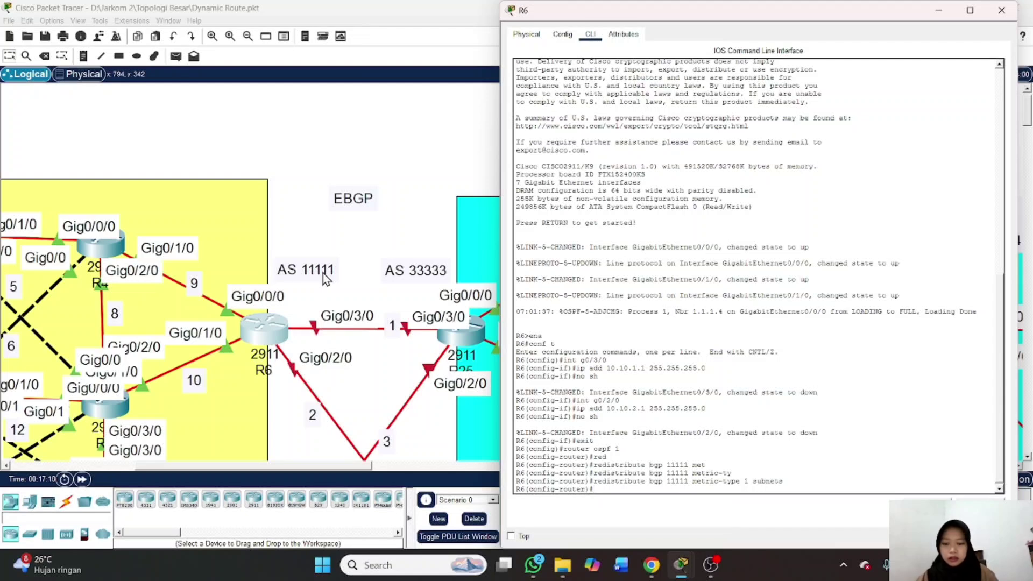
{"action": "type", "text": "exit"}
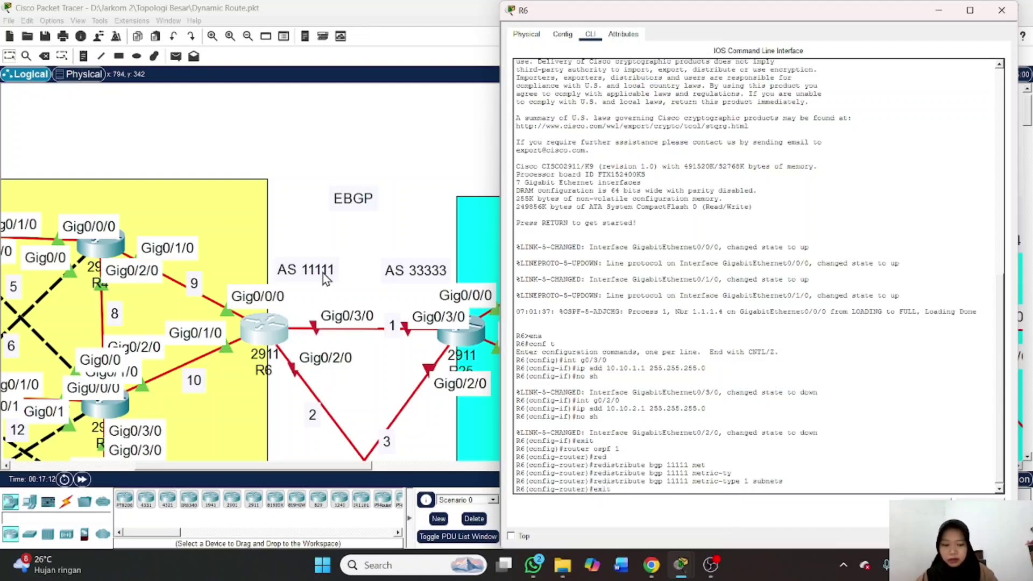
Leave R6's OSPF configuration and enter BGP router configuration for AS 11111
{"action": "key", "text": "Return"}
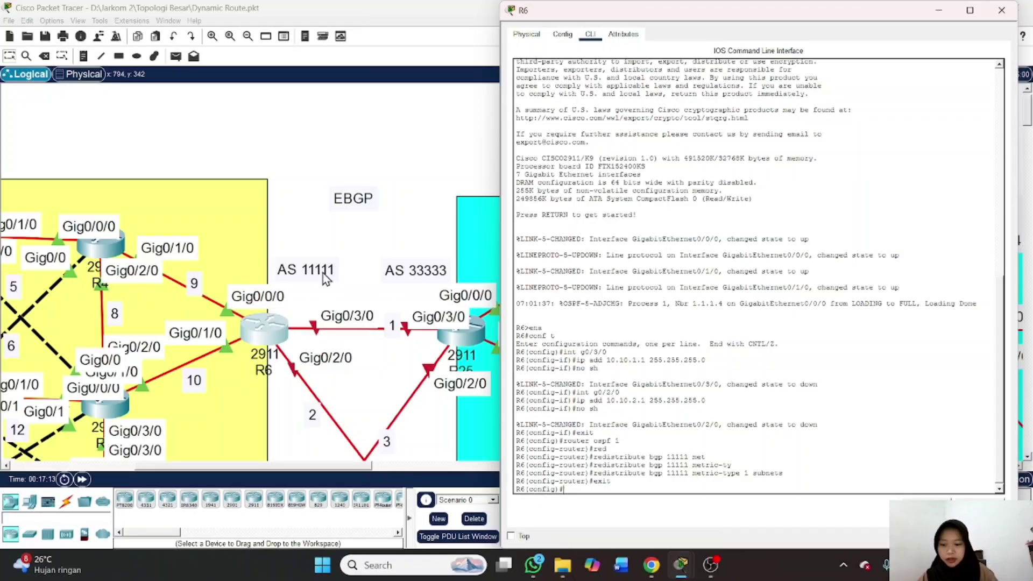
{"action": "type", "text": "router"}
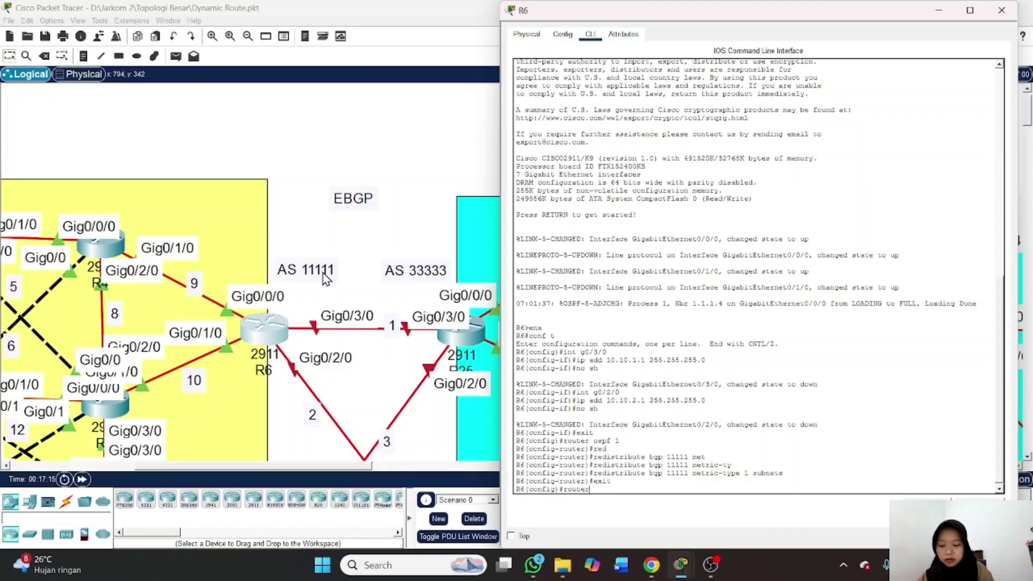
{"action": "type", "text": " bgp 1"}
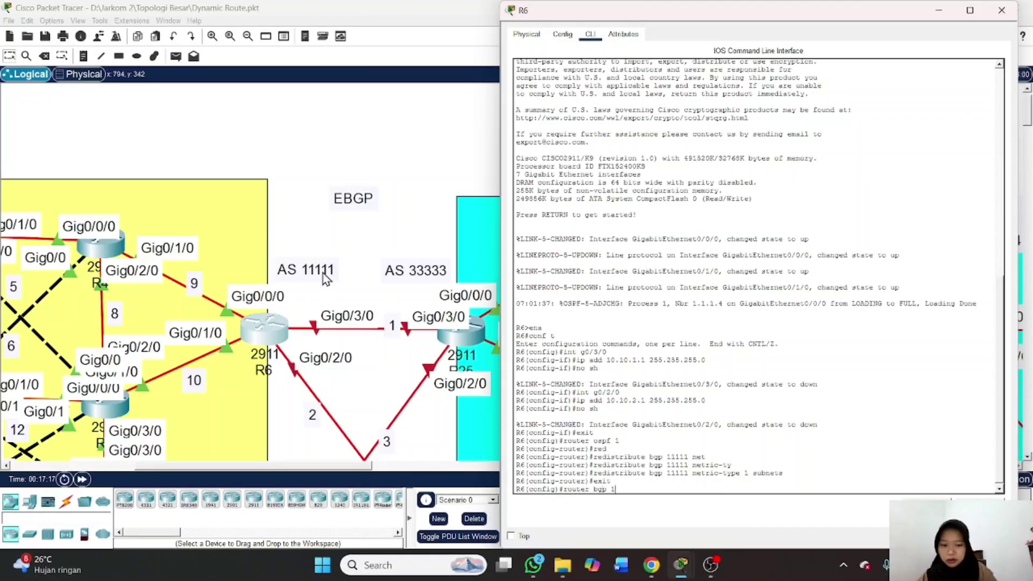
{"action": "type", "text": "1111"}
{"action": "key", "text": "Return"}
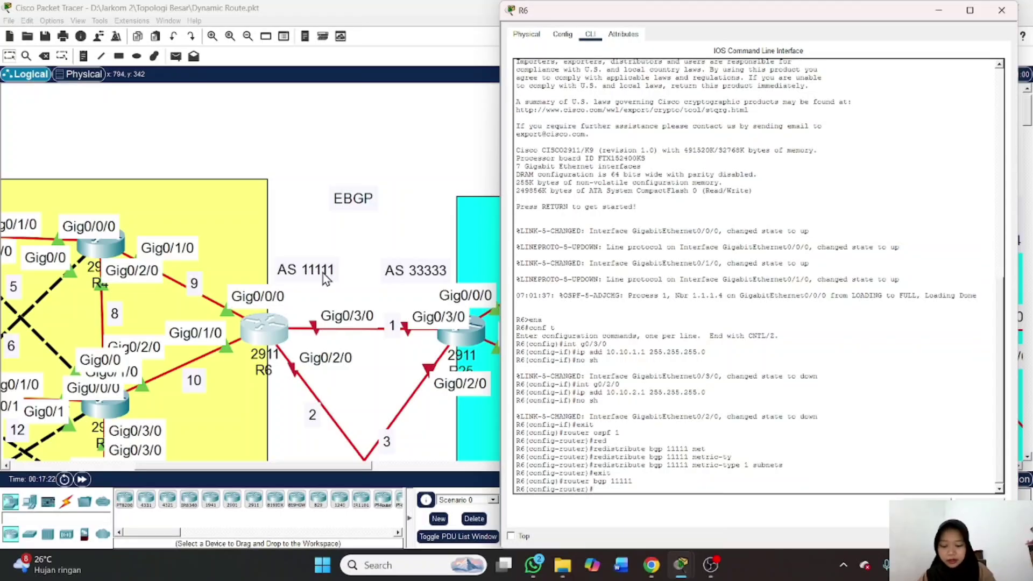
Enable logging of BGP neighbor changes and disable synchronization in R6's BGP process
{"action": "type", "text": "bgp log"}
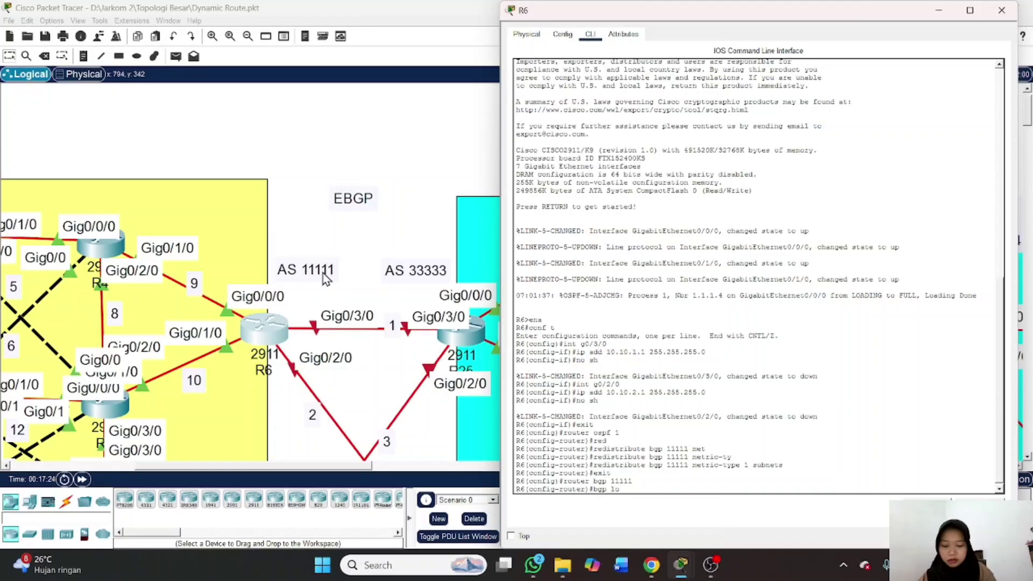
{"action": "key", "text": "Tab"}
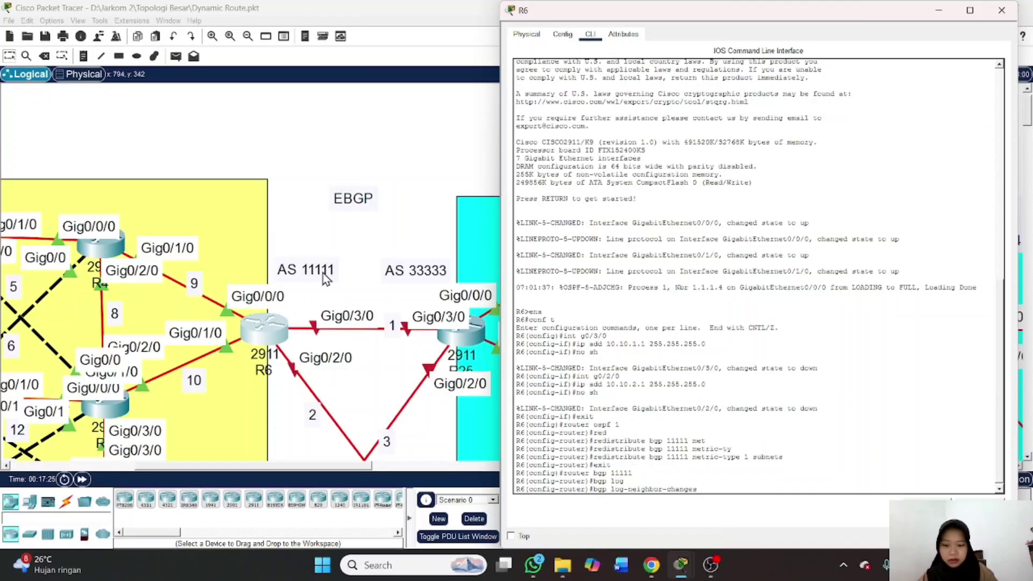
{"action": "key", "text": "Return"}
{"action": "type", "text": "no"}
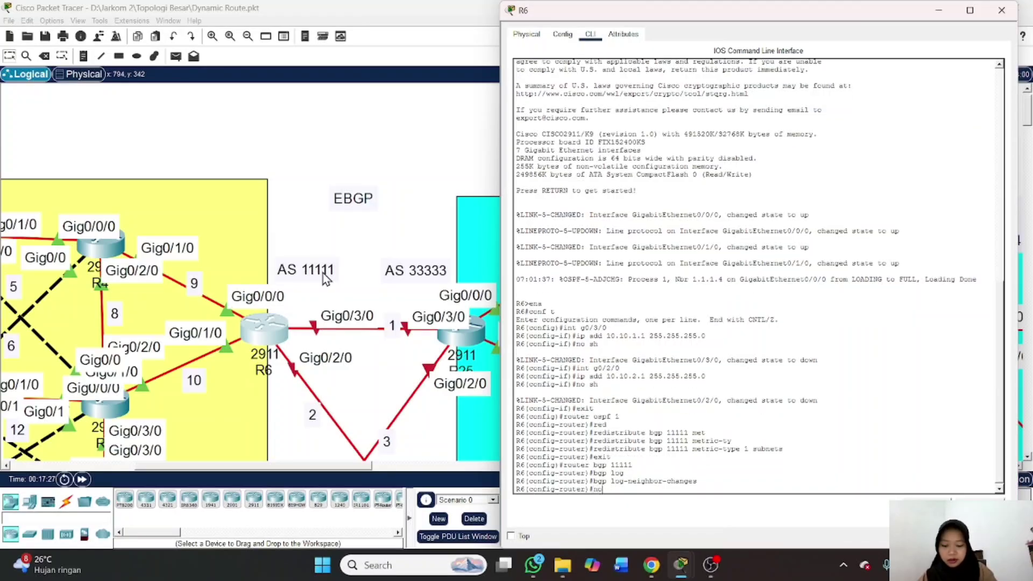
{"action": "type", "text": " sy"}
{"action": "key", "text": "Tab"}
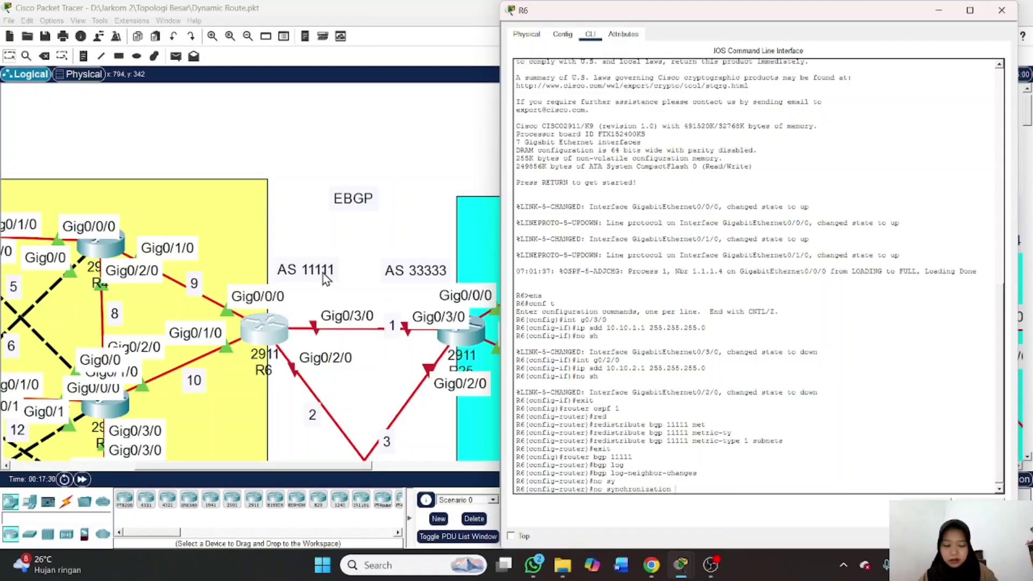
{"action": "key", "text": "Return"}
Advertise network 10.10.1.0 with mask 255.255.255.0 in R6's BGP process
{"action": "type", "text": "nfig-router)#n"}
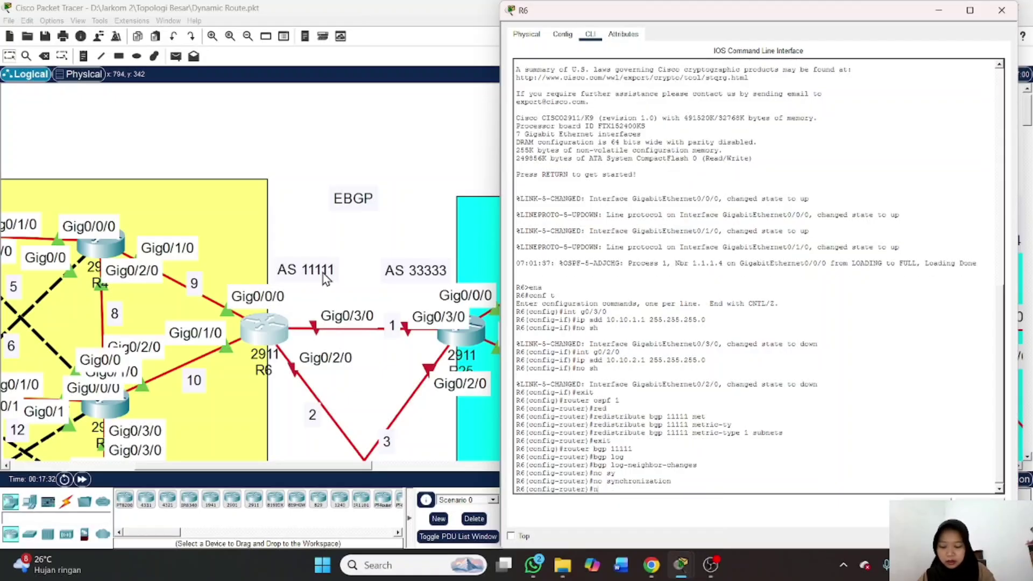
{"action": "type", "text": "etwork "}
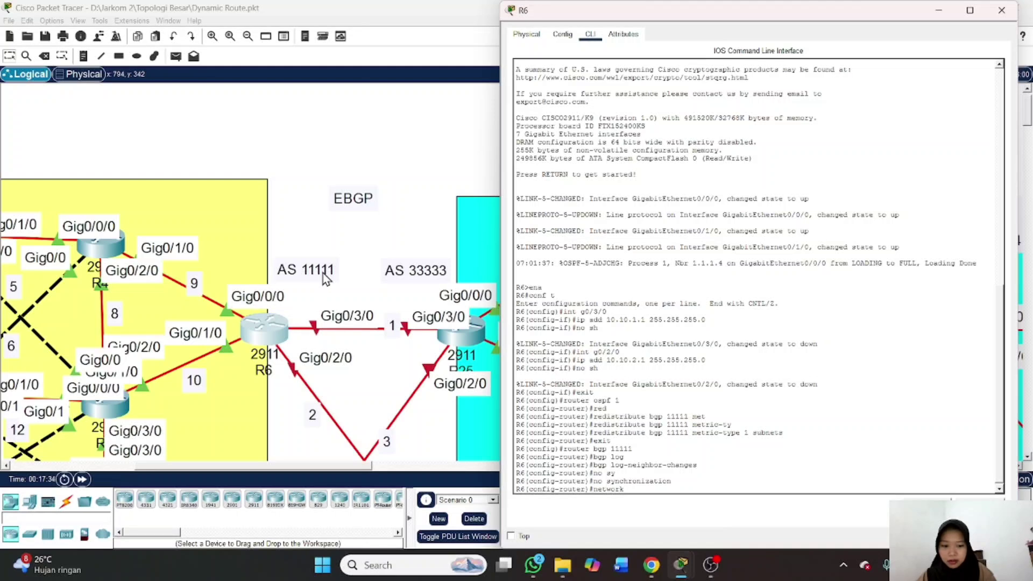
{"action": "type", "text": "17"}
{"action": "type", "text": "0.10"}
{"action": "type", "text": ".1.0"}
{"action": "type", "text": " mask 1"}
{"action": "type", "text": "55.255"}
{"action": "type", "text": ".255"}
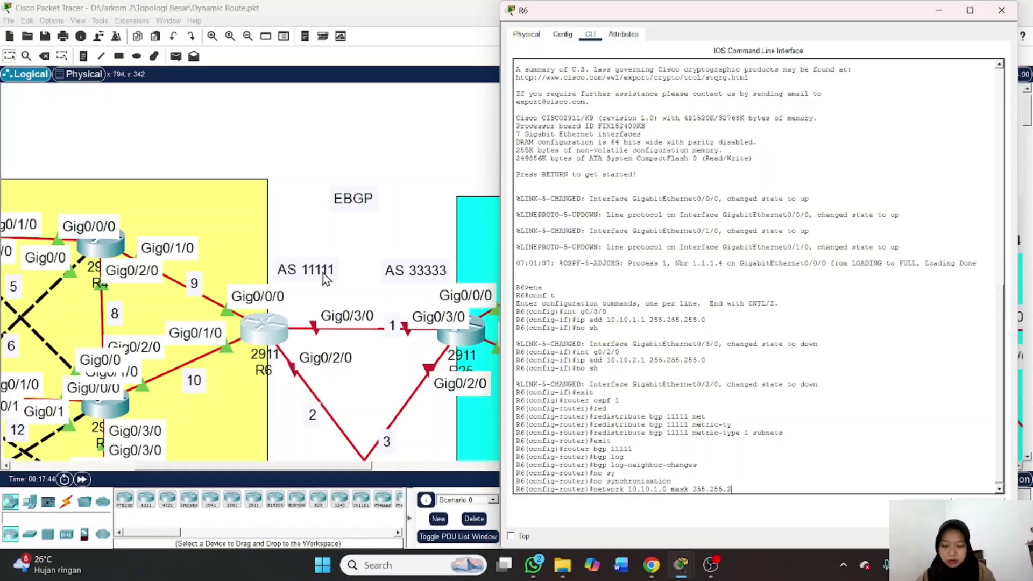
{"action": "type", "text": ".0"}
{"action": "key", "text": "Return"}
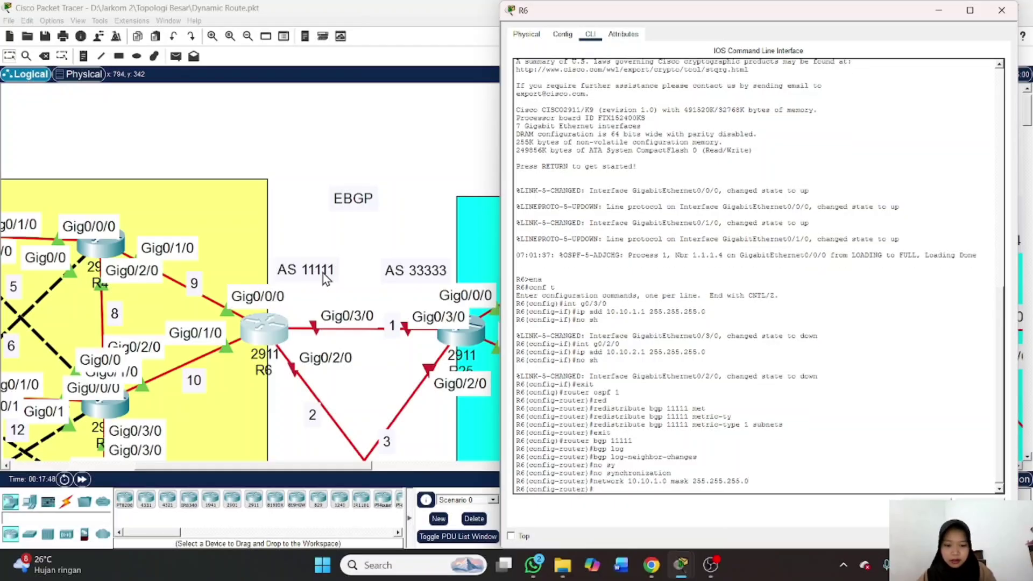
Advertise network 10.10.2.0 with mask 255.255.255.0 in R6's BGP process
{"action": "key", "text": "Up"}
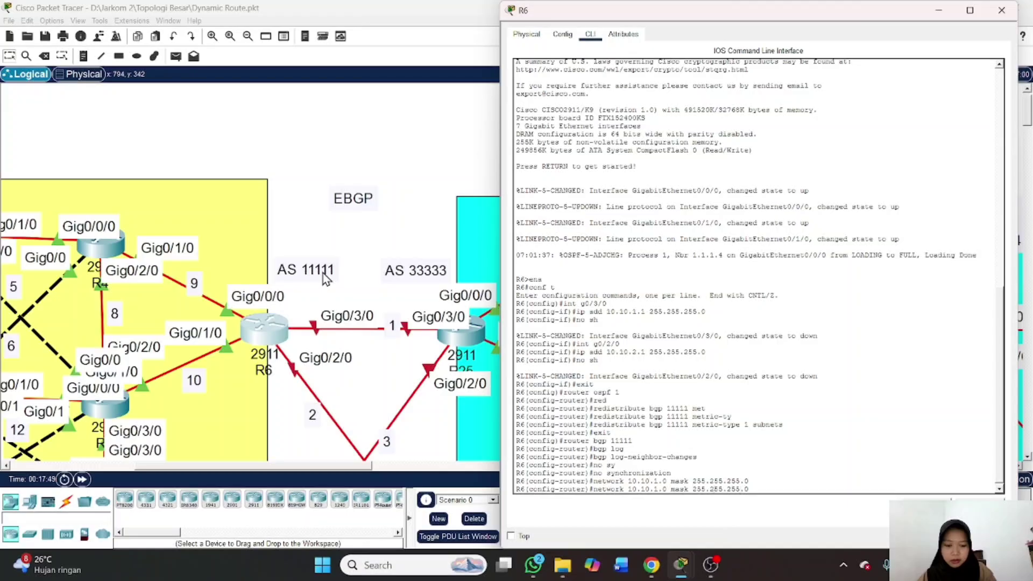
{"action": "key", "text": "BackSpace"}
{"action": "type", "text": "2"}
{"action": "key", "text": "Return"}
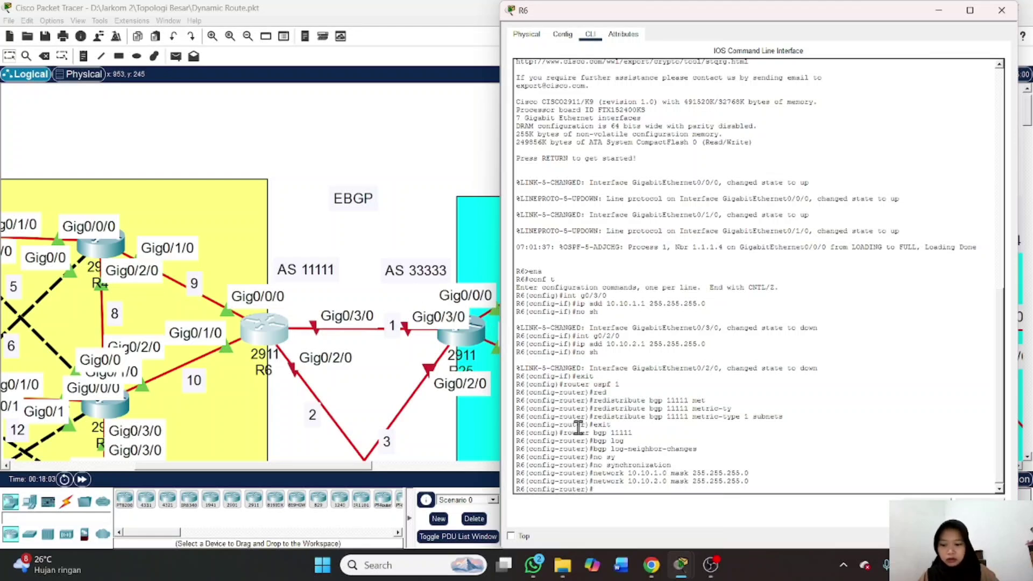
Define BGP neighbor 10.10.1.2 with remote AS 33333 on R6
{"action": "type", "text": "nei"}
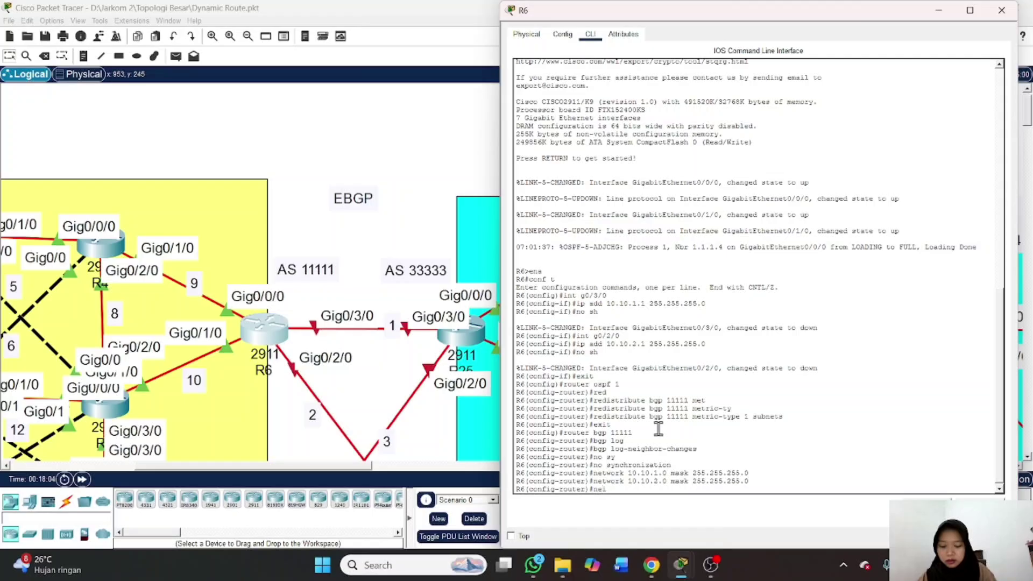
{"action": "type", "text": "gh"}
{"action": "key", "text": "Tab"}
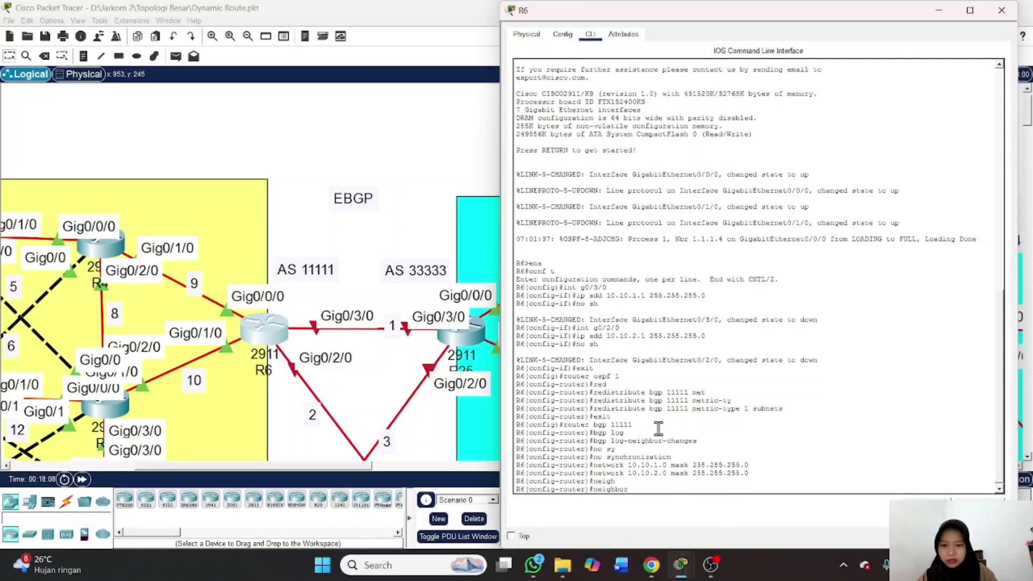
{"action": "type", "text": "10.10"}
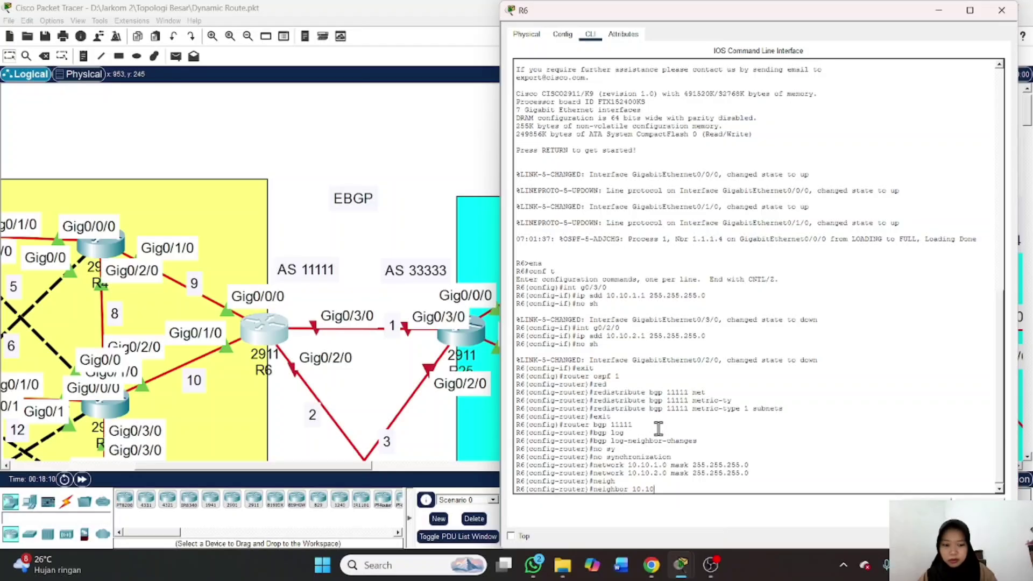
{"action": "type", "text": ".1.2"}
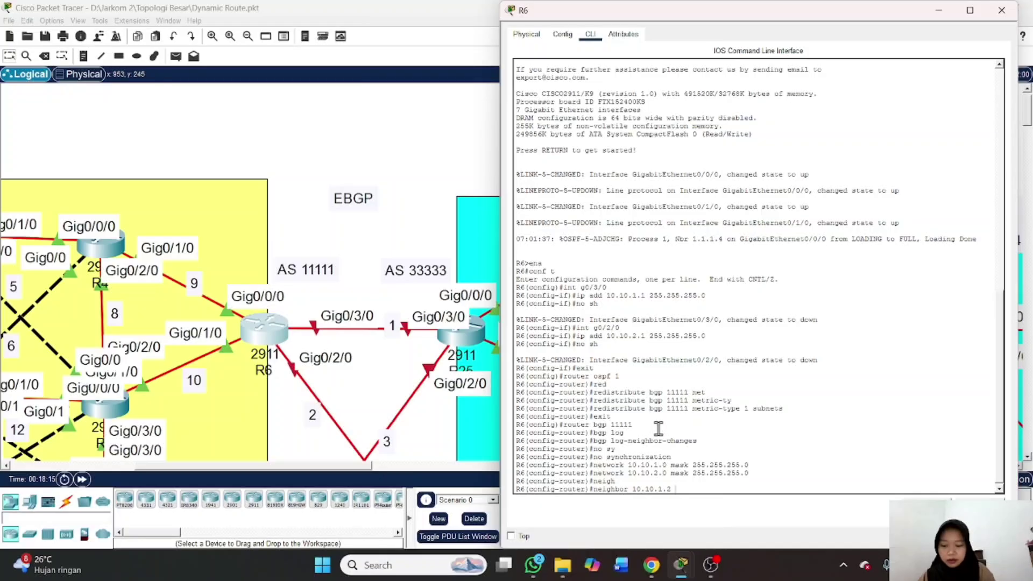
{"action": "type", "text": " remote"}
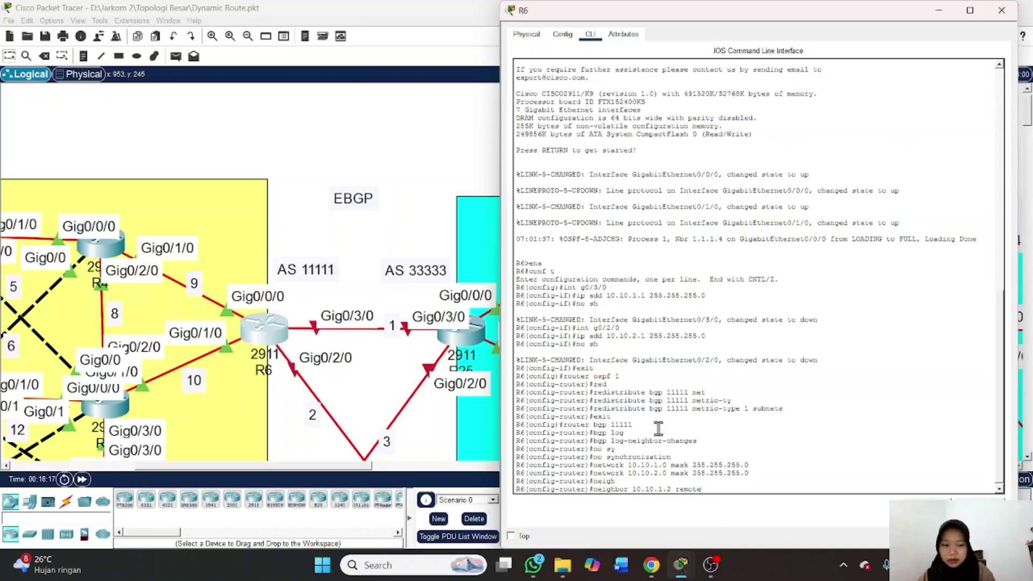
{"action": "type", "text": "-as"}
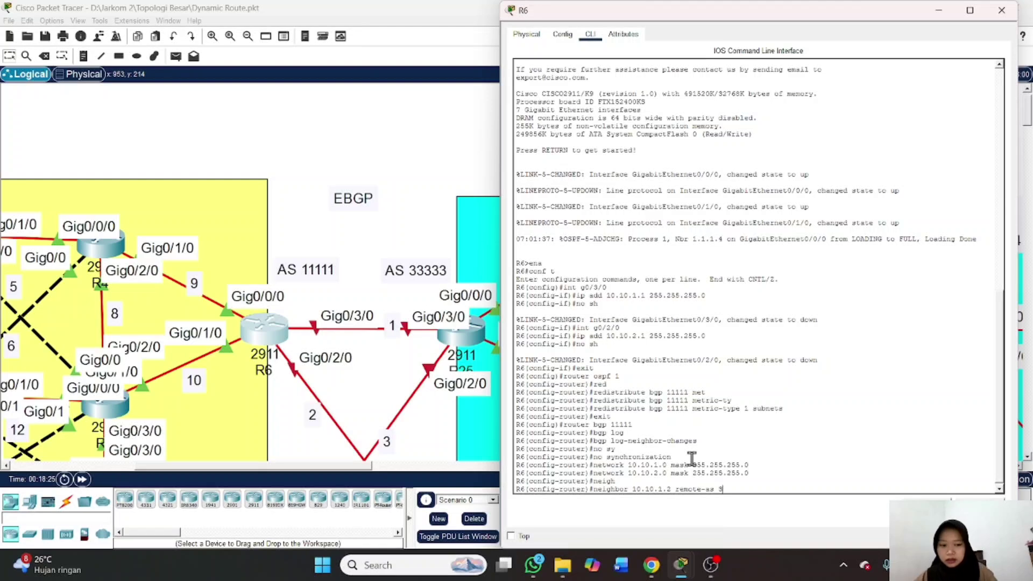
{"action": "type", "text": "33333"}
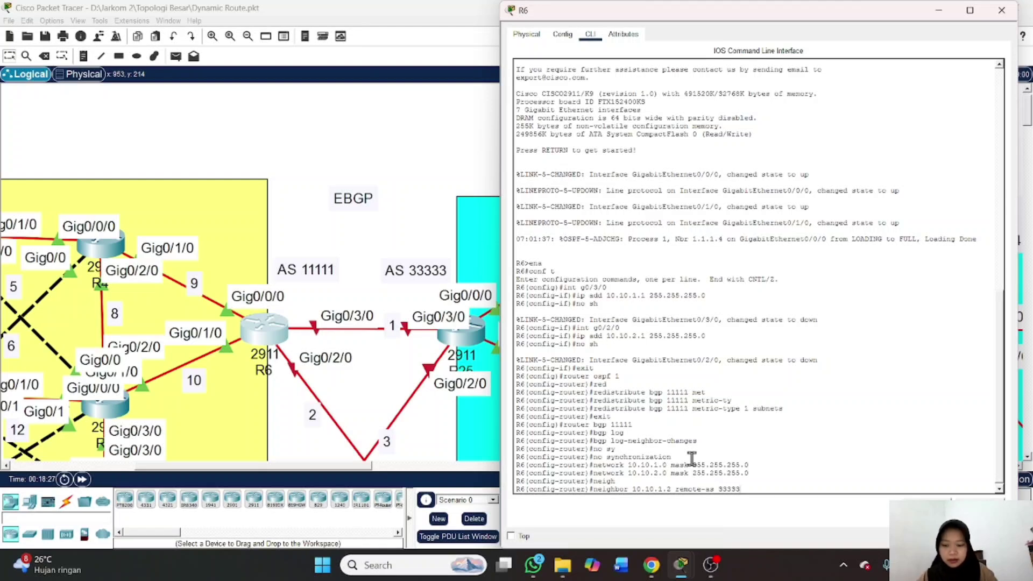
{"action": "key", "text": "Return"}
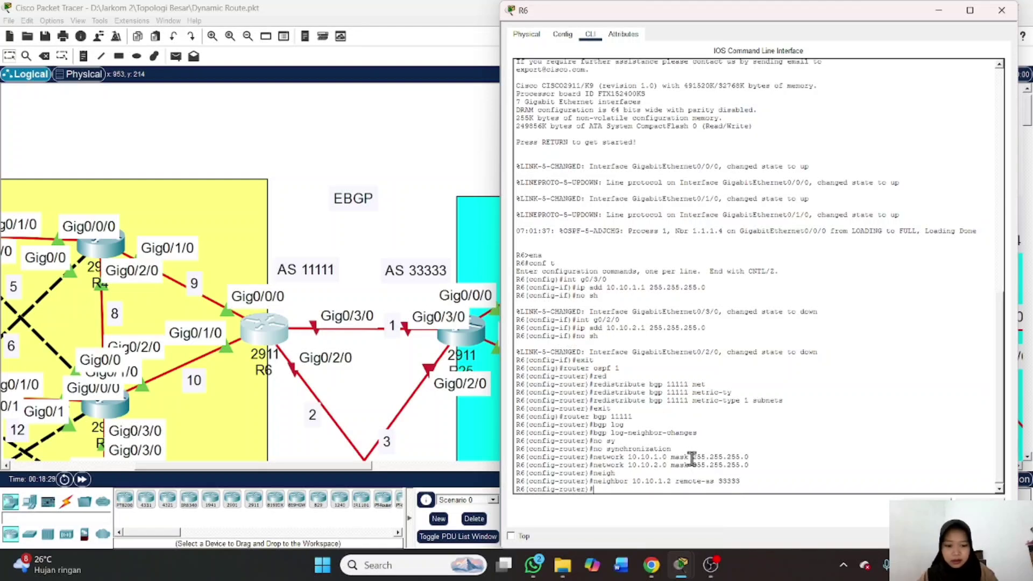
Reuse the previous neighbor statement on R6 and change its address to 10.10.2.2
{"action": "key", "text": "Up"}
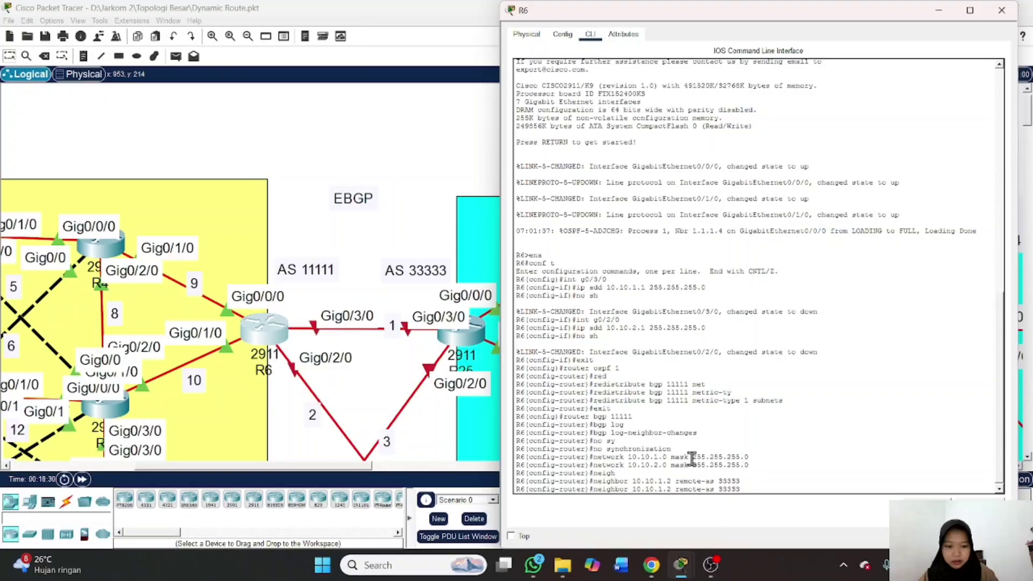
{"action": "key", "text": "Left"}
{"action": "key", "text": "Left"}
{"action": "key", "text": "Left"}
{"action": "key", "text": "Left"}
{"action": "key", "text": "Left"}
{"action": "key", "text": "Left"}
{"action": "key", "text": "Left"}
{"action": "key", "text": "Left"}
{"action": "key", "text": "Left"}
{"action": "key", "text": "Left"}
{"action": "key", "text": "Left"}
{"action": "key", "text": "Left"}
{"action": "key", "text": "Left"}
{"action": "key", "text": "Left"}
{"action": "key", "text": "Left"}
{"action": "key", "text": "Left"}
{"action": "key", "text": "Left"}
{"action": "key", "text": "Left"}
{"action": "key", "text": "BackSpace"}
{"action": "type", "text": "2"}
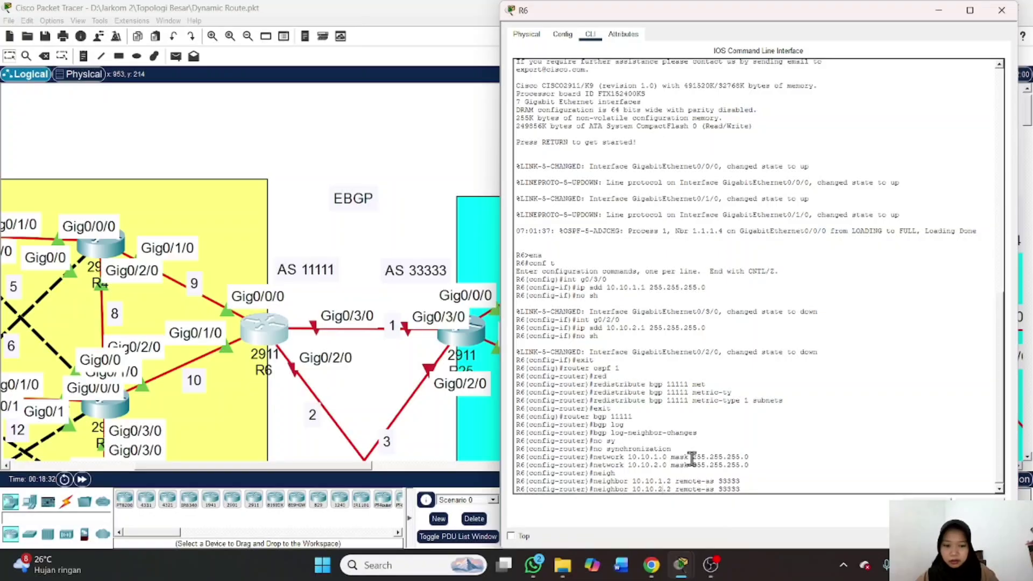
Find the AS label of the router at the far end of link 2 and set neighbor 10.10.2.2's remote AS to 32222
{"action": "scroll", "coordinate": [459, 440], "scroll_direction": "down", "scroll_amount": 2}
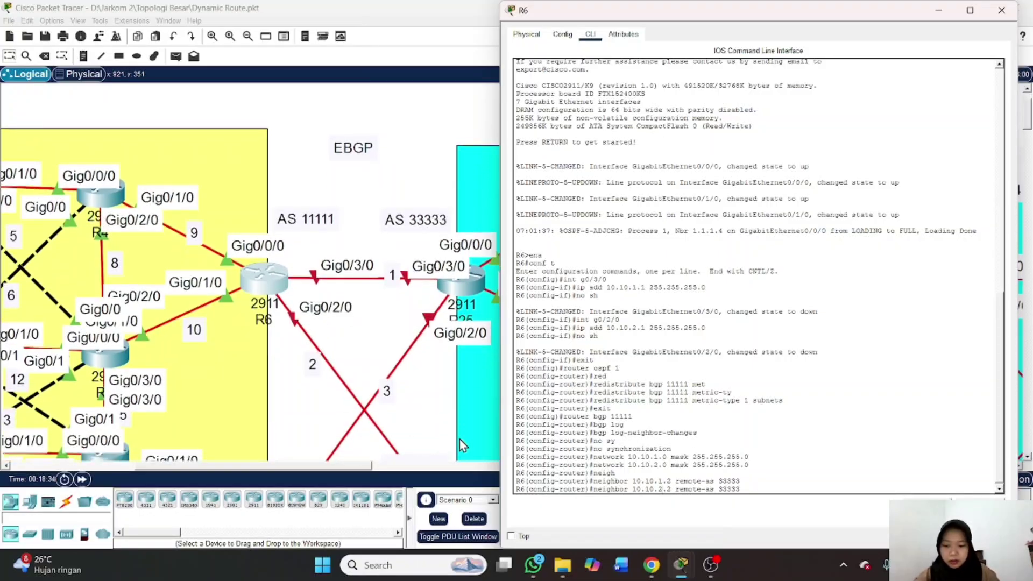
{"action": "scroll", "coordinate": [331, 369], "scroll_direction": "down", "scroll_amount": 5}
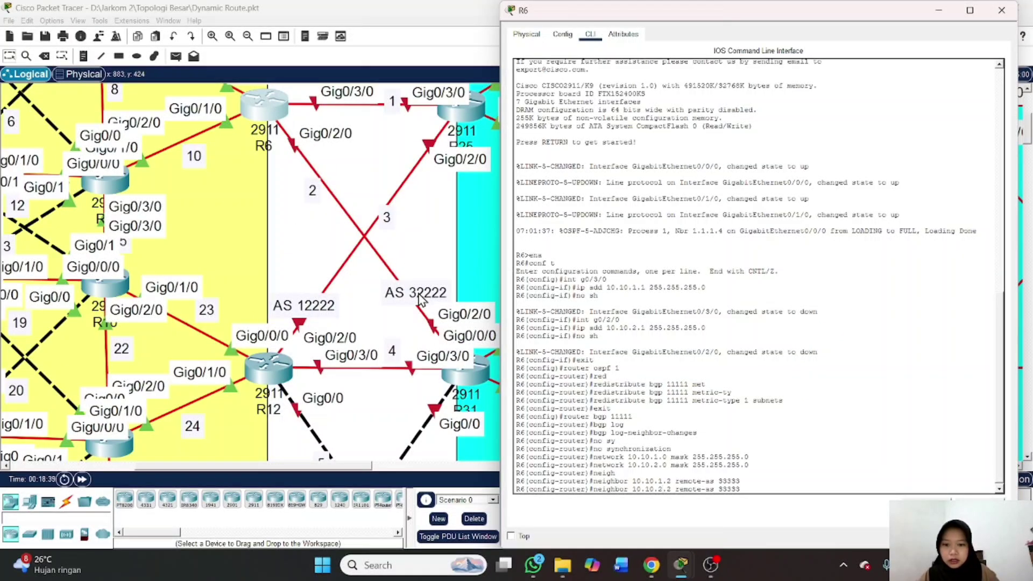
{"action": "scroll", "coordinate": [417, 296], "scroll_direction": "up", "scroll_amount": 1}
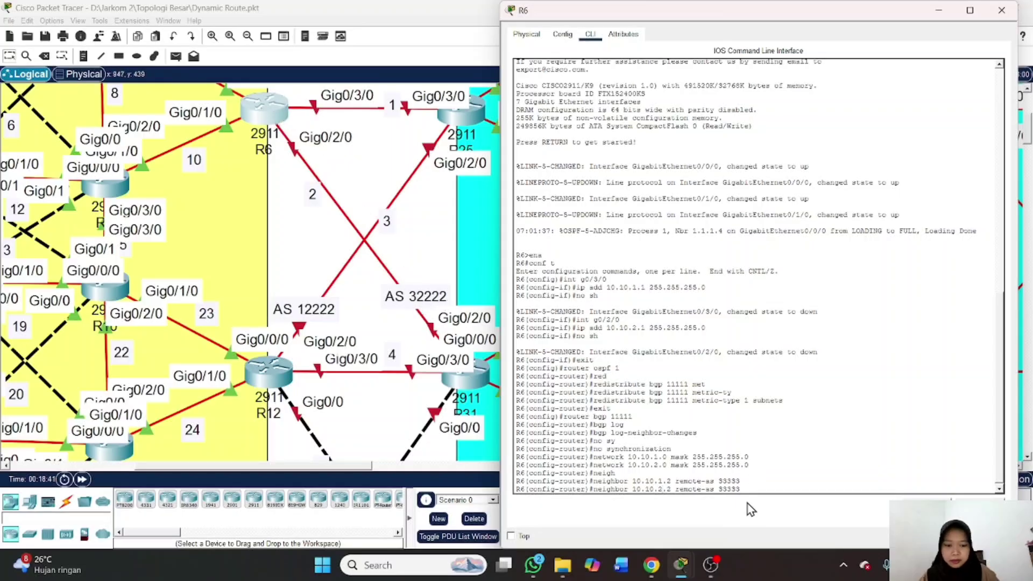
{"action": "key", "text": "Left"}
{"action": "key", "text": "Left"}
{"action": "key", "text": "Left"}
{"action": "key", "text": "Left"}
{"action": "key", "text": "Left"}
{"action": "key", "text": "Left"}
{"action": "key", "text": "Left"}
{"action": "key", "text": "Left"}
{"action": "key", "text": "Left"}
{"action": "key", "text": "Left"}
{"action": "key", "text": "Left"}
{"action": "key", "text": "Left"}
{"action": "key", "text": "Left"}
{"action": "key", "text": "Left"}
{"action": "key", "text": "Left"}
{"action": "key", "text": "Left"}
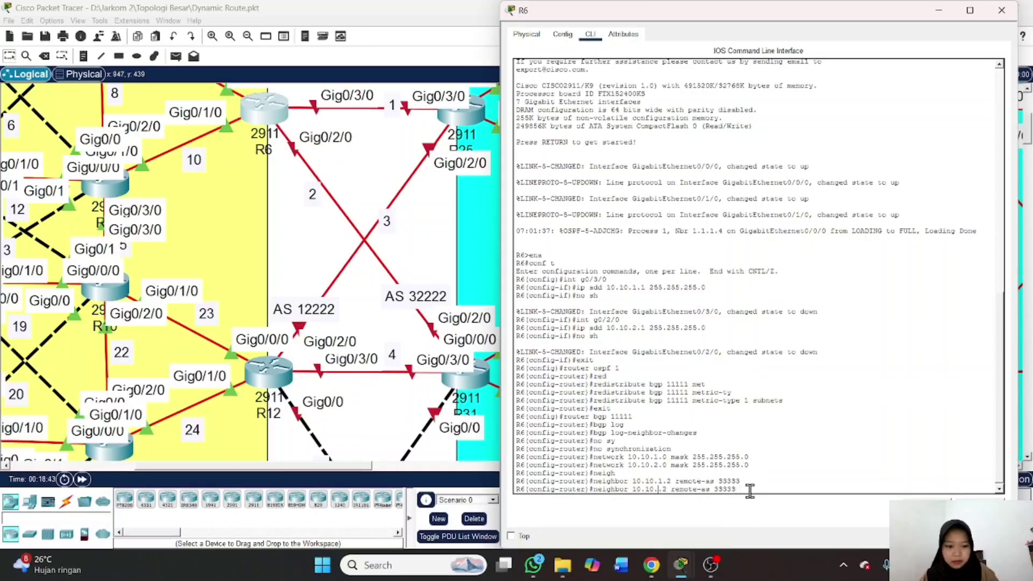
{"action": "key", "text": "BackSpace"}
{"action": "key", "text": "BackSpace"}
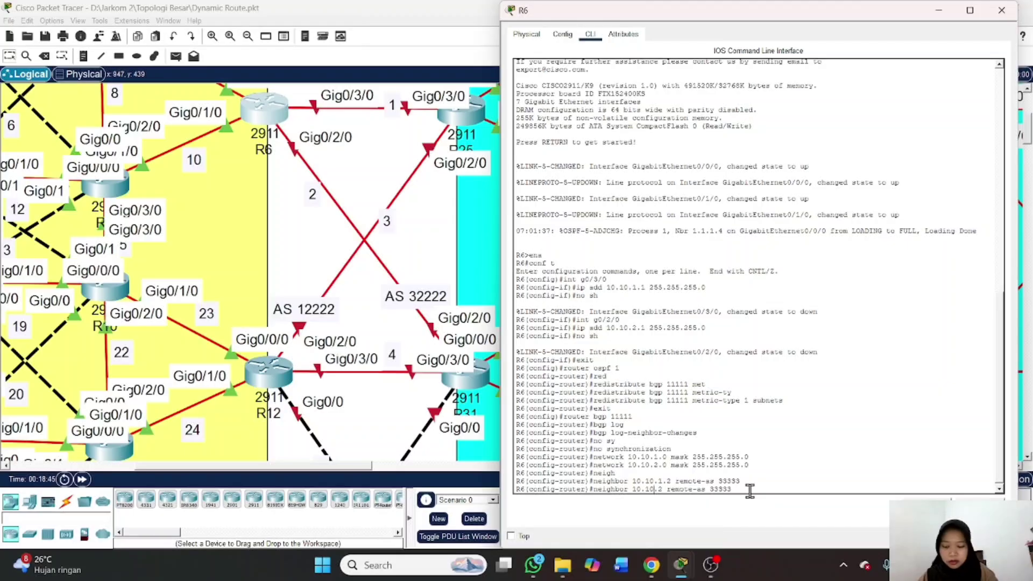
{"action": "type", "text": ".2"}
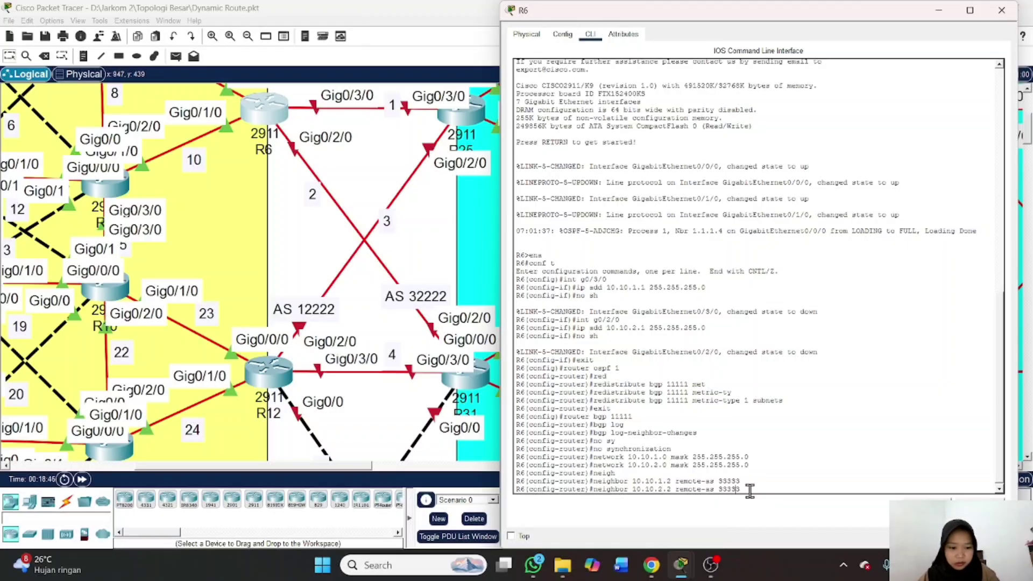
{"action": "key", "text": "BackSpace"}
{"action": "key", "text": "BackSpace"}
{"action": "key", "text": "BackSpace"}
{"action": "key", "text": "BackSpace"}
{"action": "type", "text": "2"}
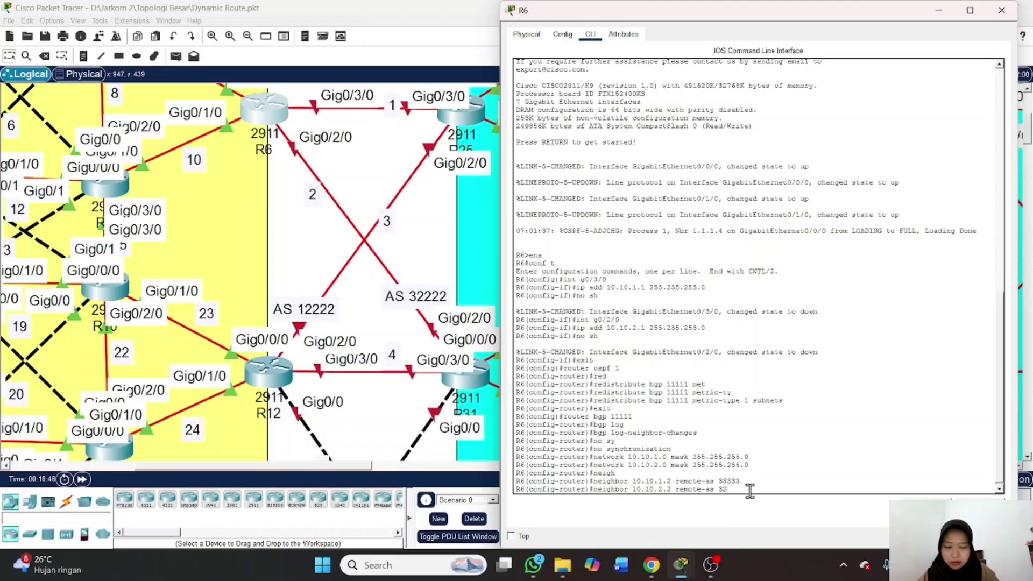
{"action": "type", "text": "222"}
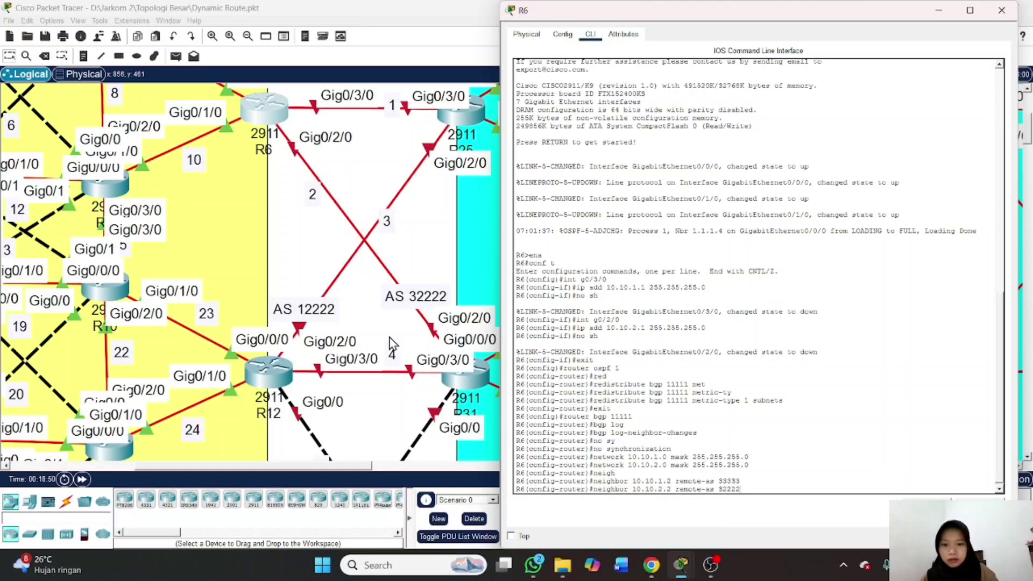
Examine the inter-region links and AS labels around R6 in the topology against the entered neighbor statements
{"action": "scroll", "coordinate": [392, 343], "scroll_direction": "down", "scroll_amount": 3}
{"action": "scroll", "coordinate": [391, 343], "scroll_direction": "right", "scroll_amount": 3}
{"action": "scroll", "coordinate": [391, 343], "scroll_direction": "up", "scroll_amount": 3}
{"action": "scroll", "coordinate": [391, 343], "scroll_direction": "left", "scroll_amount": 3}
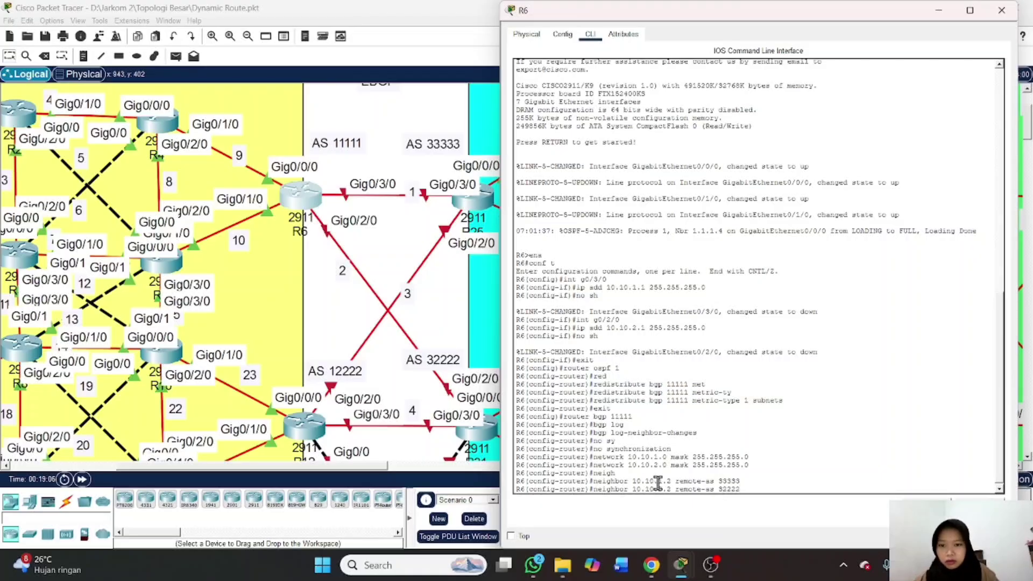
{"action": "scroll", "coordinate": [347, 358], "scroll_direction": "up", "scroll_amount": 3}
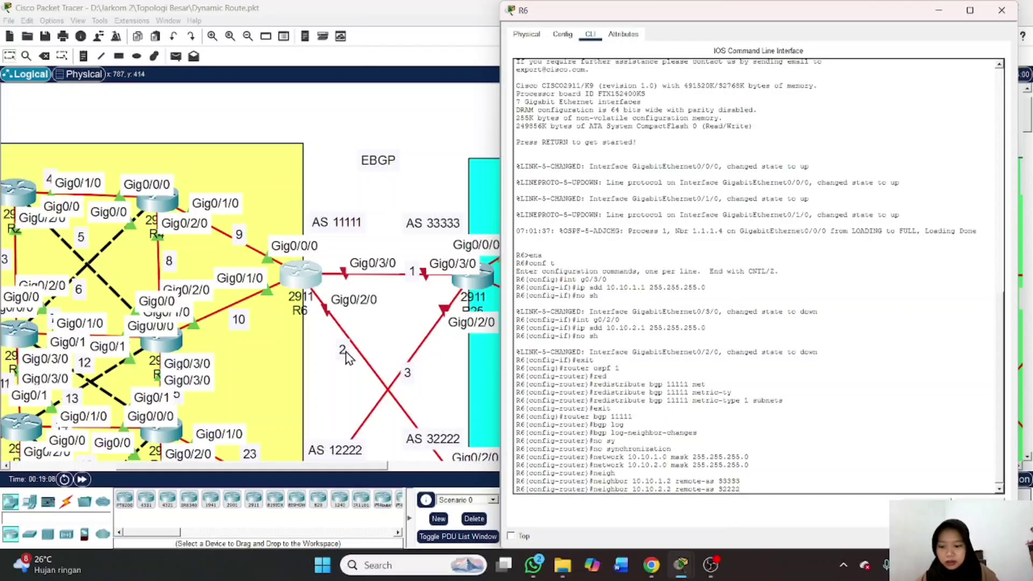
{"action": "scroll", "coordinate": [346, 358], "scroll_direction": "down", "scroll_amount": 1}
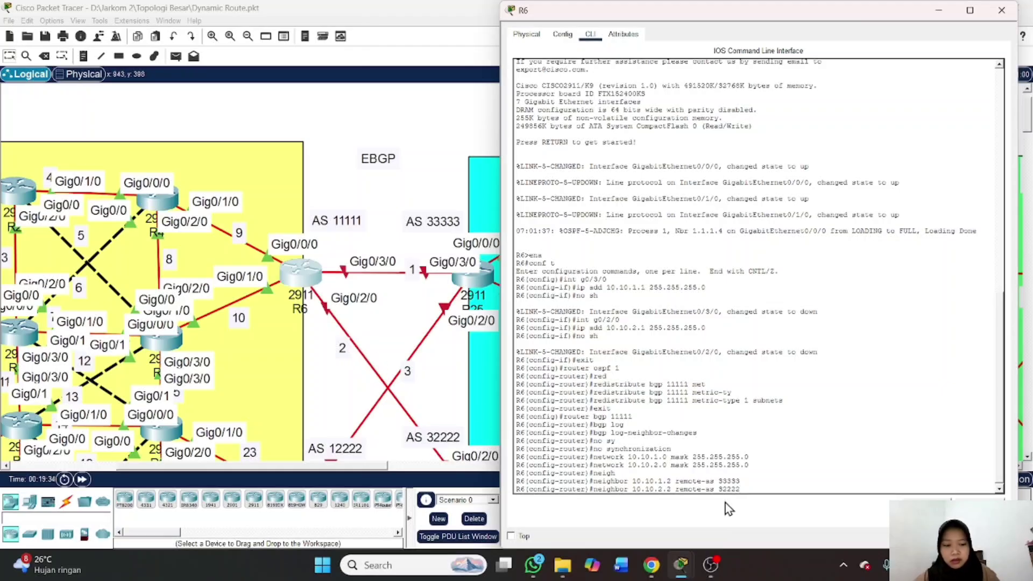
Submit the 10.10.2.2 neighbor statement on R6 and redistribute OSPF process 1 into its BGP process
{"action": "key", "text": "Return"}
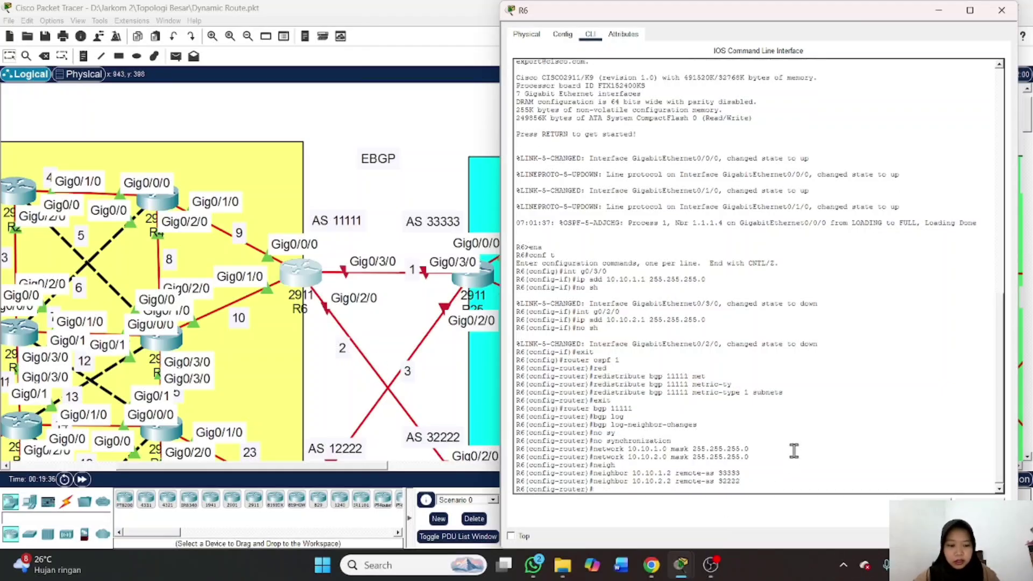
{"action": "type", "text": "red"}
{"action": "key", "text": "Tab"}
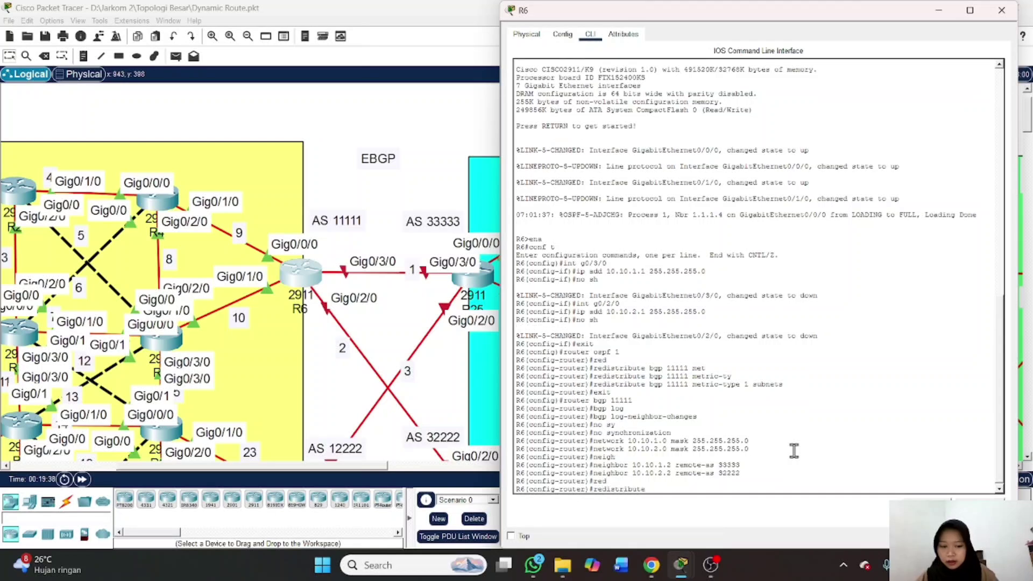
{"action": "type", "text": "o"}
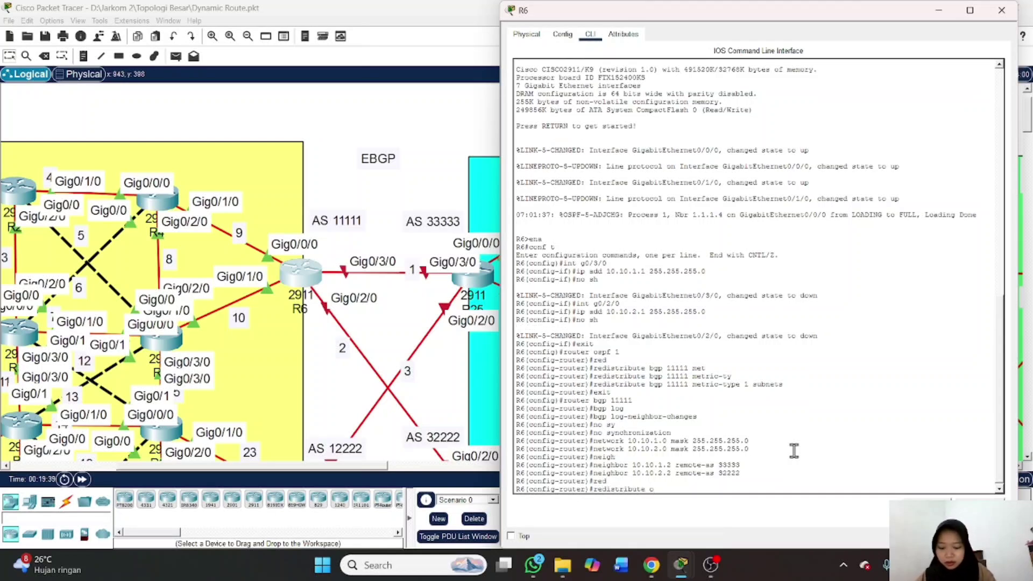
{"action": "type", "text": "spf 1"}
{"action": "key", "text": "Return"}
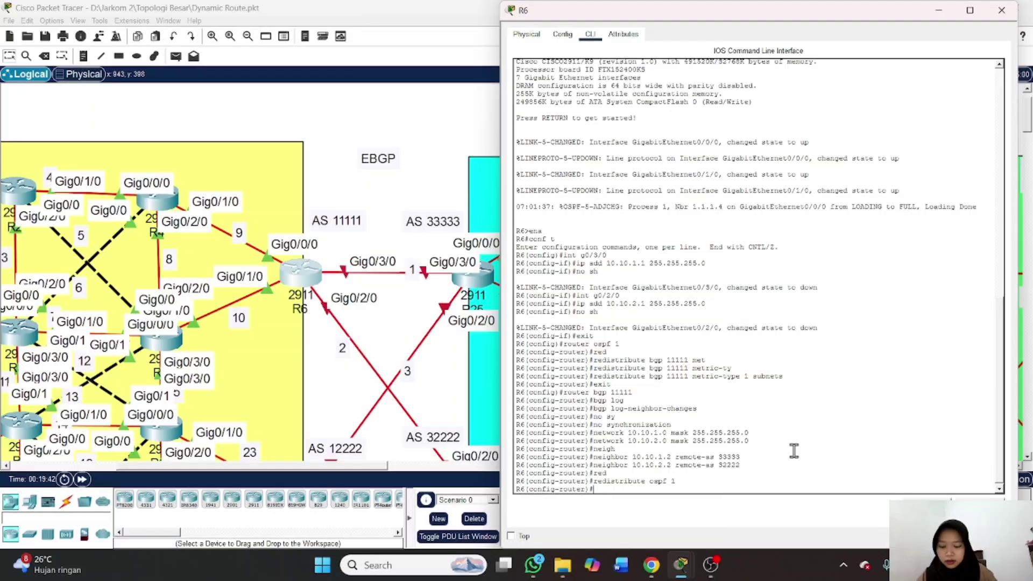
Leave configuration mode on R6, save its running configuration and close its window
{"action": "type", "text": "end"}
{"action": "key", "text": "Return"}
{"action": "type", "text": "wr"}
{"action": "key", "text": "Return"}
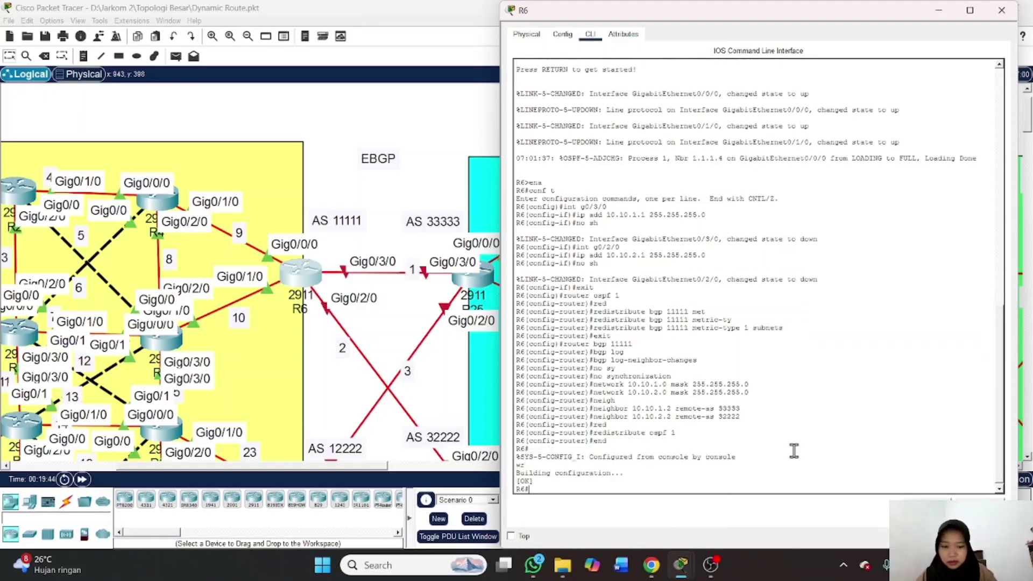
{"action": "left_click", "coordinate": [1002, 10]}
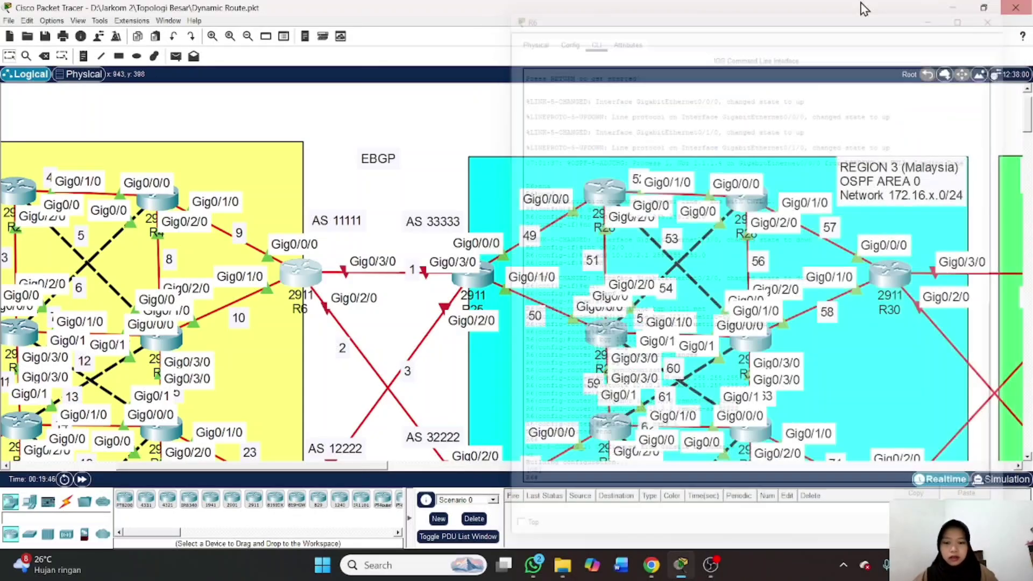
Open the command line of router R12 in the yellow region and enter global configuration mode
{"action": "scroll", "coordinate": [476, 369], "scroll_direction": "down", "scroll_amount": 3}
{"action": "scroll", "coordinate": [476, 369], "scroll_direction": "left", "scroll_amount": 1}
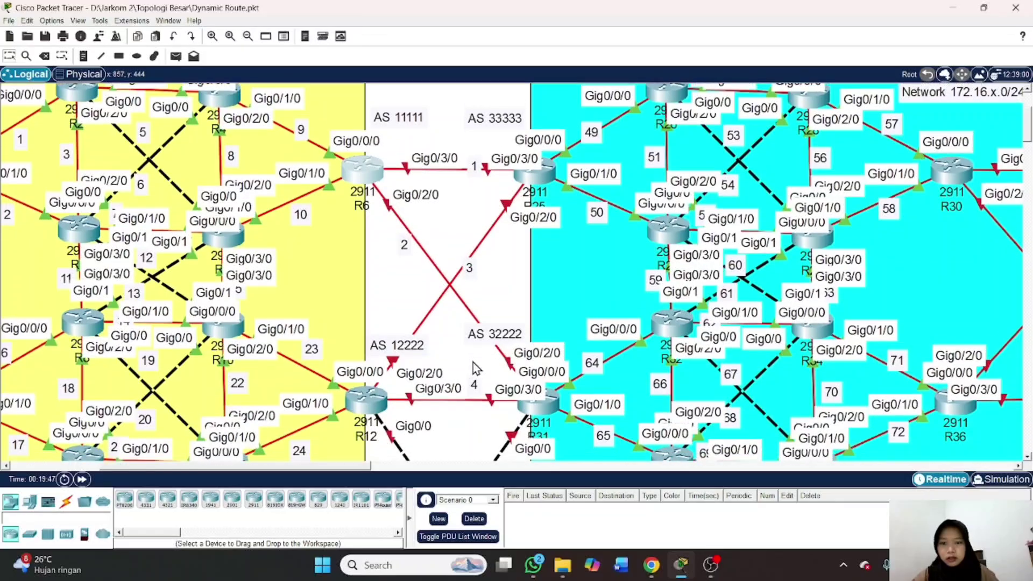
{"action": "scroll", "coordinate": [393, 419], "scroll_direction": "down", "scroll_amount": 3}
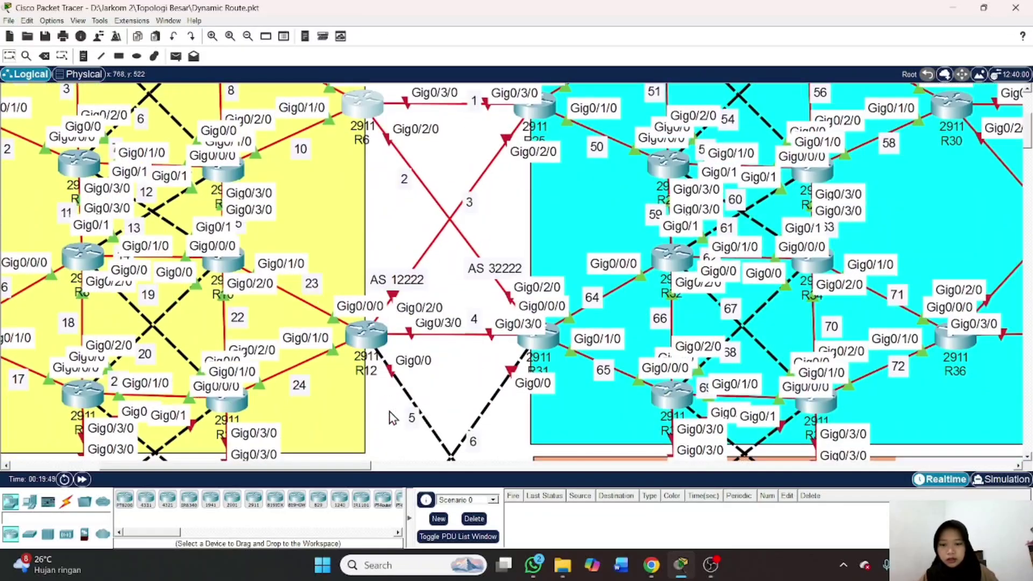
{"action": "left_click", "coordinate": [367, 343]}
{"action": "left_click", "coordinate": [346, 34]}
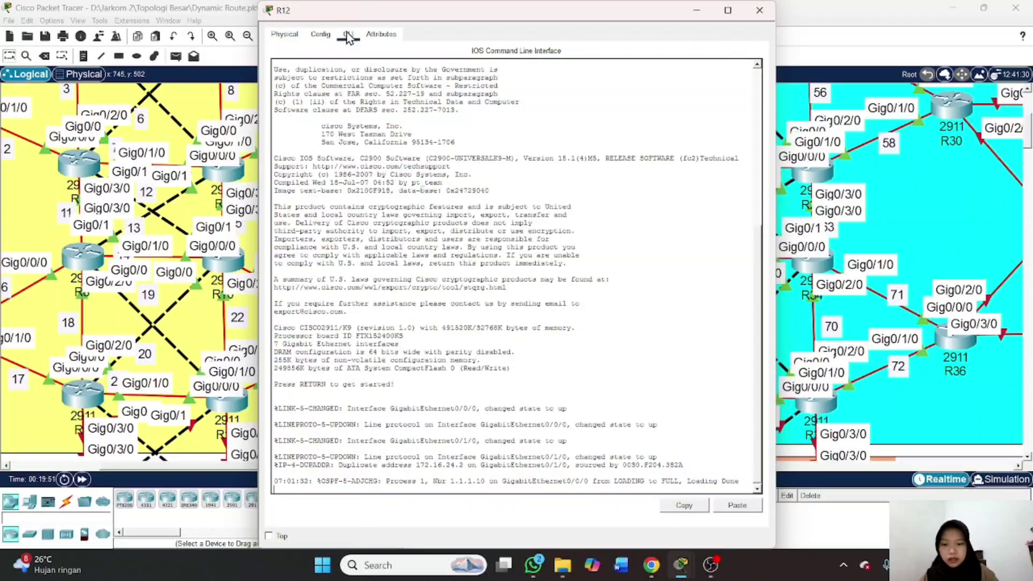
{"action": "key", "text": "Return"}
{"action": "type", "text": "ena"}
{"action": "key", "text": "Return"}
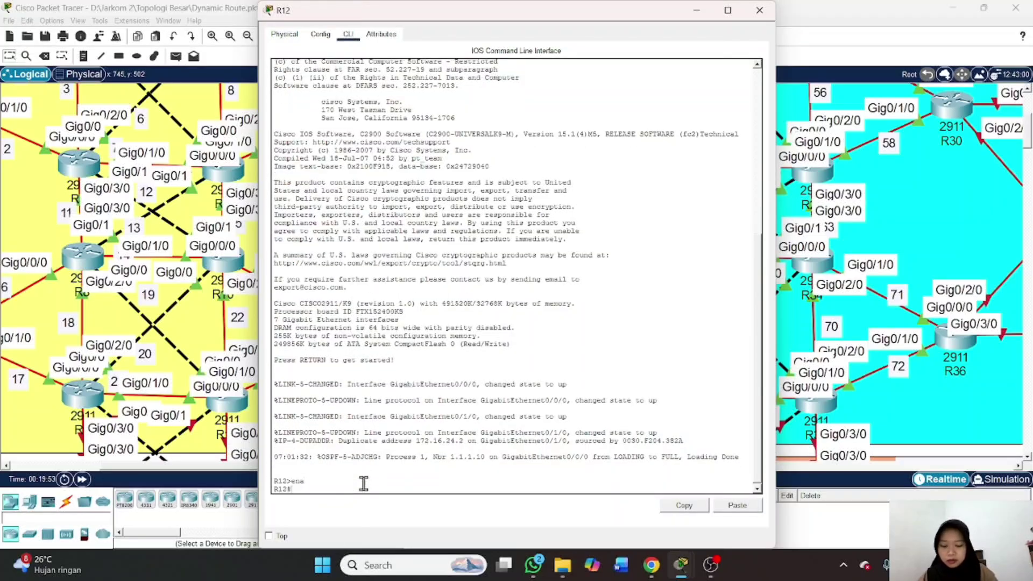
{"action": "type", "text": "conf t"}
{"action": "key", "text": "Return"}
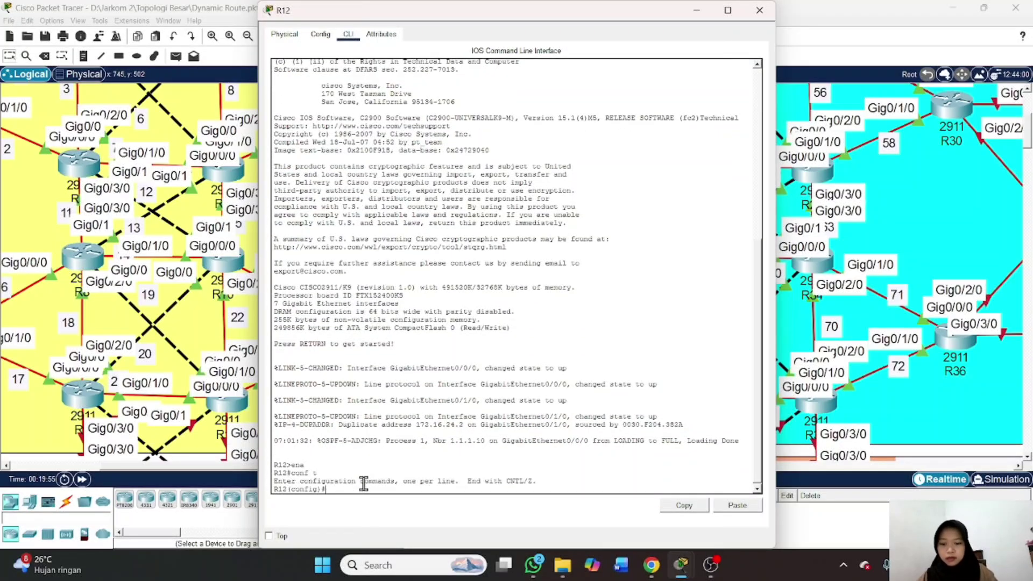
Move R12's window aside so its inter-region links 3 and 4 can be read in the topology
{"action": "left_click_drag", "start_coordinate": [454, 17], "coordinate": [685, 21]}
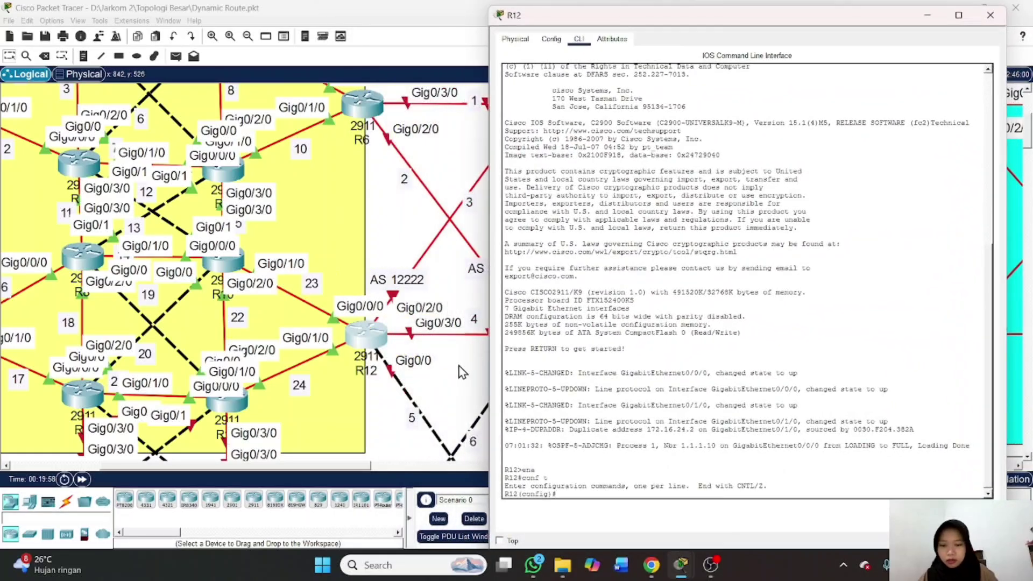
{"action": "scroll", "coordinate": [460, 371], "scroll_direction": "right", "scroll_amount": 3}
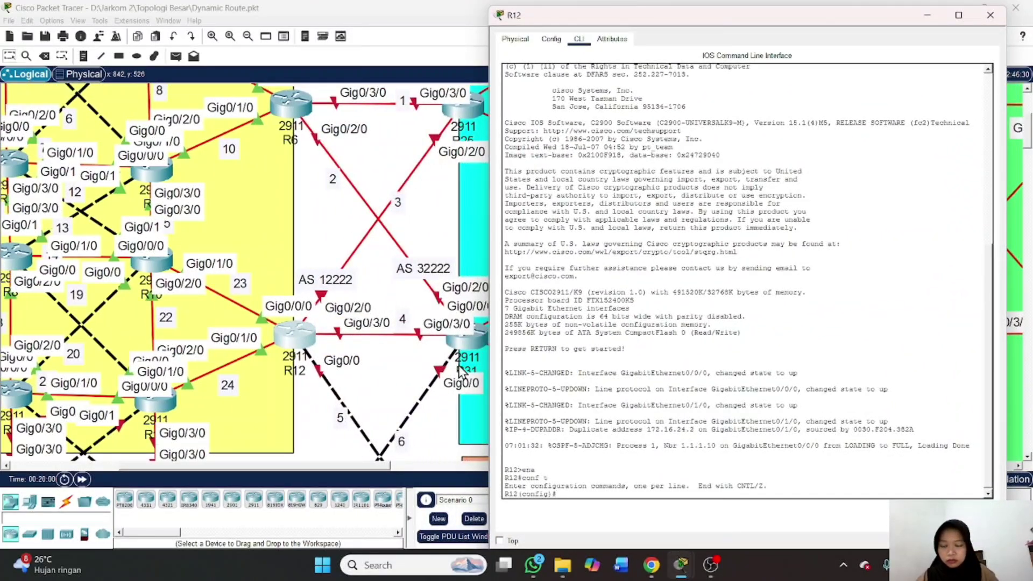
{"action": "scroll", "coordinate": [460, 371], "scroll_direction": "up", "scroll_amount": 3}
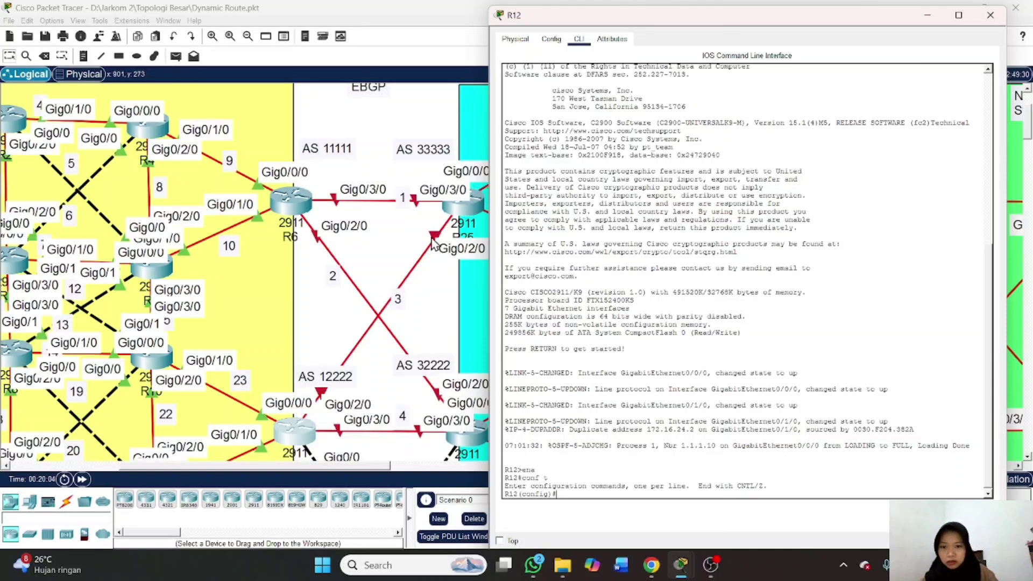
Enter configuration of R12's interface g0/2/0, which connects to link 3
{"action": "left_click", "coordinate": [568, 488]}
{"action": "type", "text": "in"}
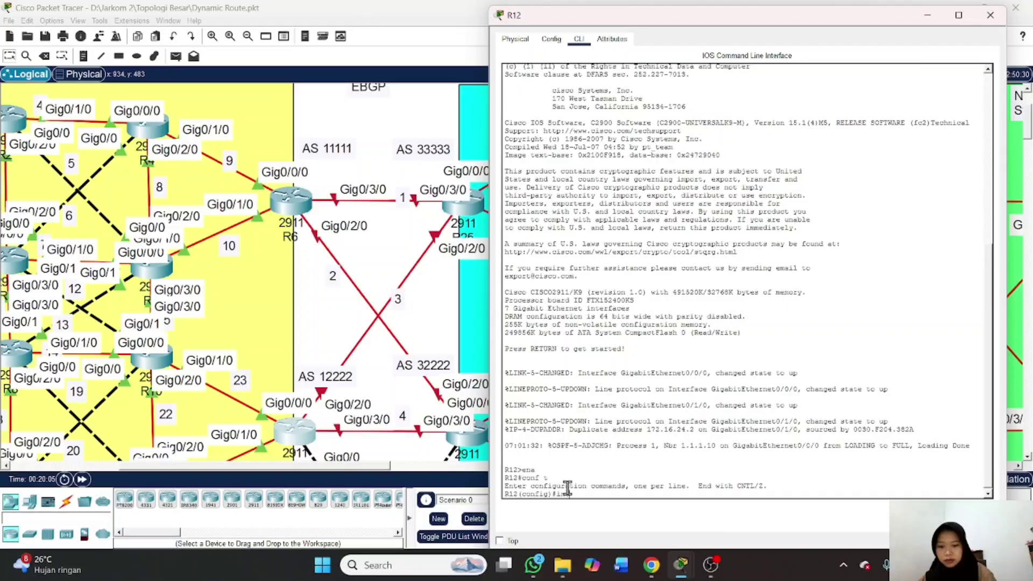
{"action": "type", "text": "t"}
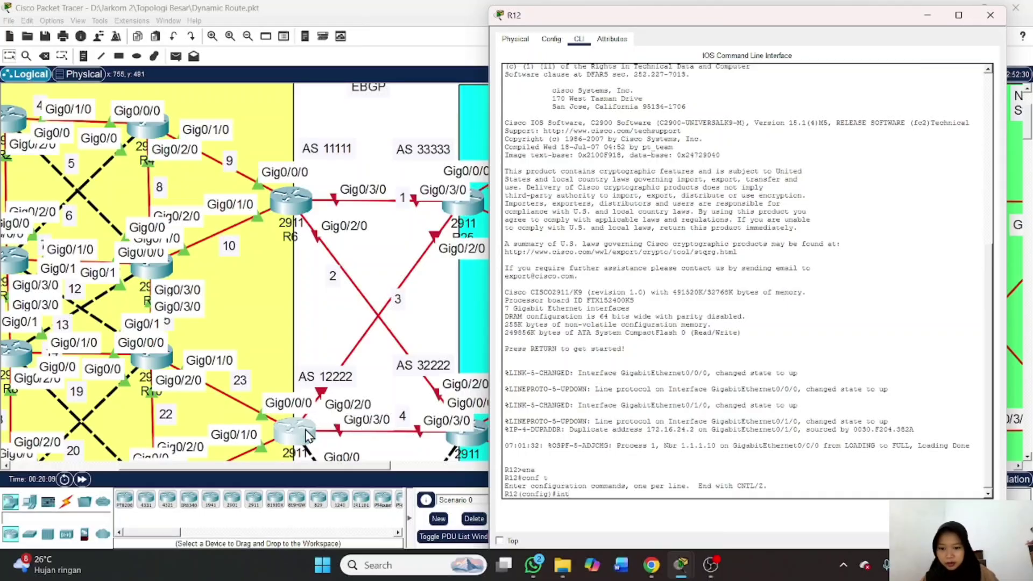
{"action": "mouse_move", "coordinate": [308, 434]}
{"action": "left_mouse_down"}
{"action": "mouse_move", "coordinate": [233, 421]}
{"action": "mouse_move", "coordinate": [281, 434]}
{"action": "mouse_move", "coordinate": [307, 419]}
{"action": "mouse_move", "coordinate": [305, 434]}
{"action": "left_mouse_up"}
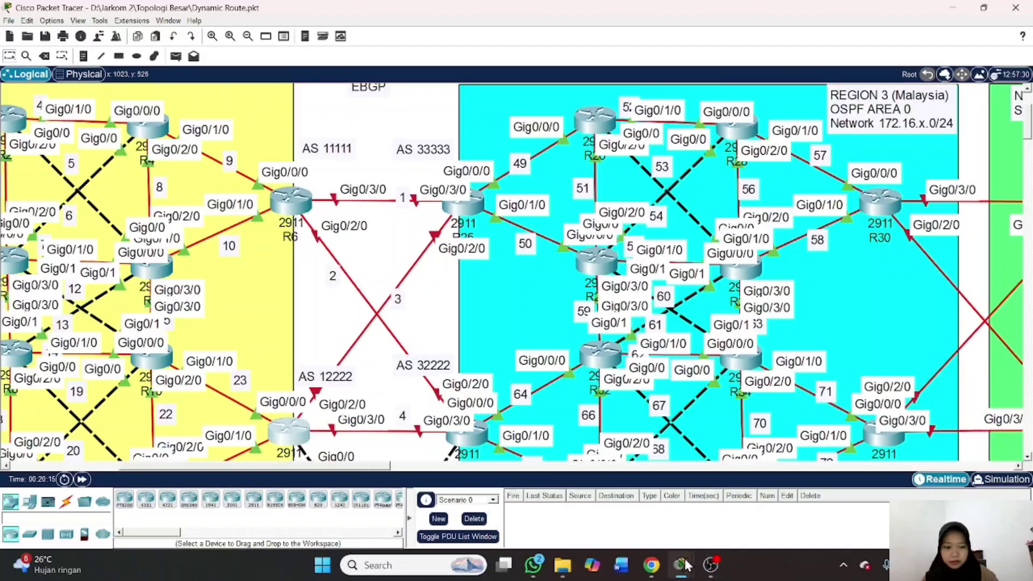
{"action": "mouse_move", "coordinate": [685, 564]}
{"action": "left_click", "coordinate": [733, 488]}
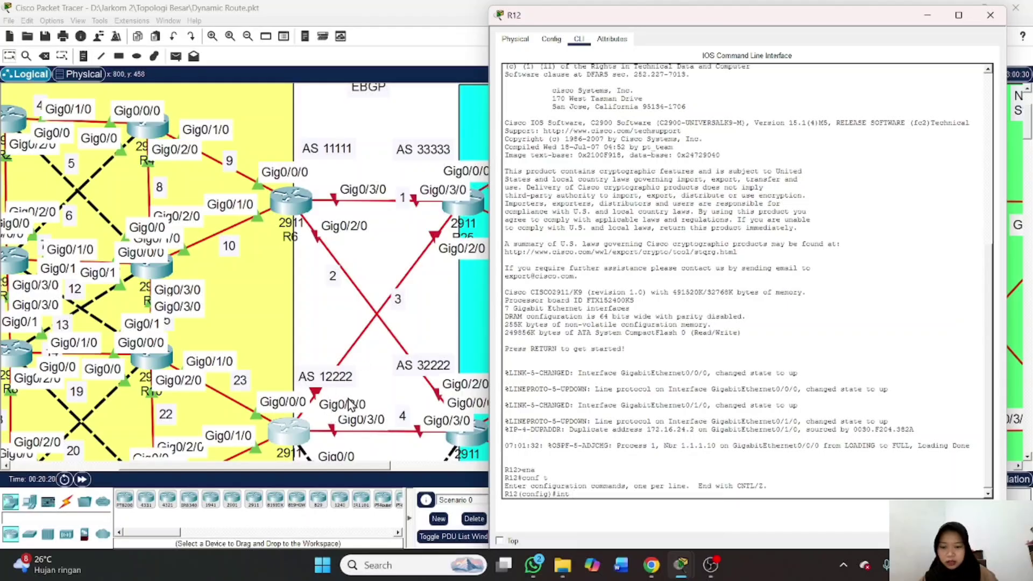
{"action": "type", "text": "g0/2/"}
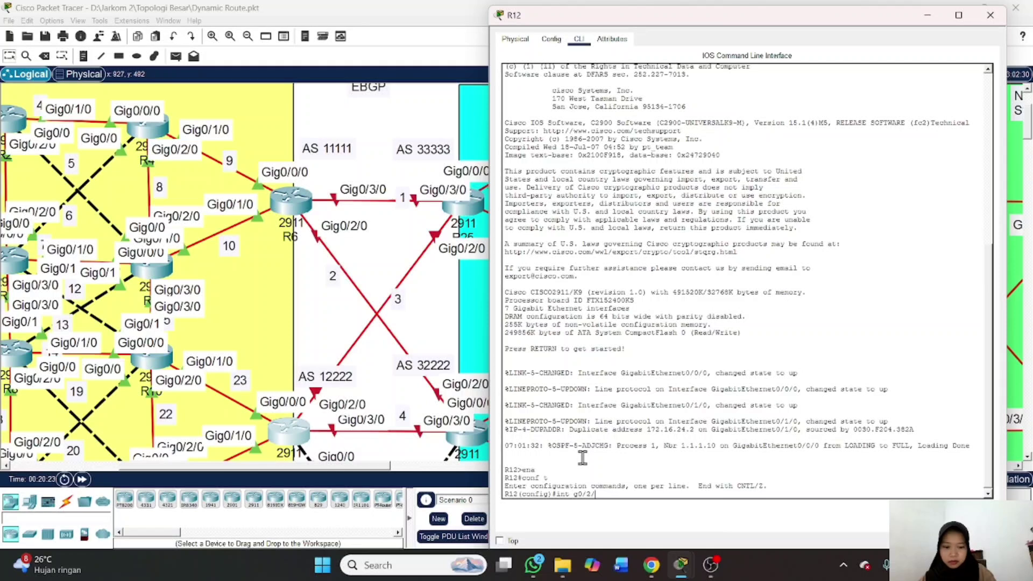
{"action": "type", "text": "0"}
{"action": "key", "text": "Return"}
Assign 10.10.3.1 with mask 255.255.255.0 to R12's g0/2/0 and enable the interface
{"action": "type", "text": "ip"}
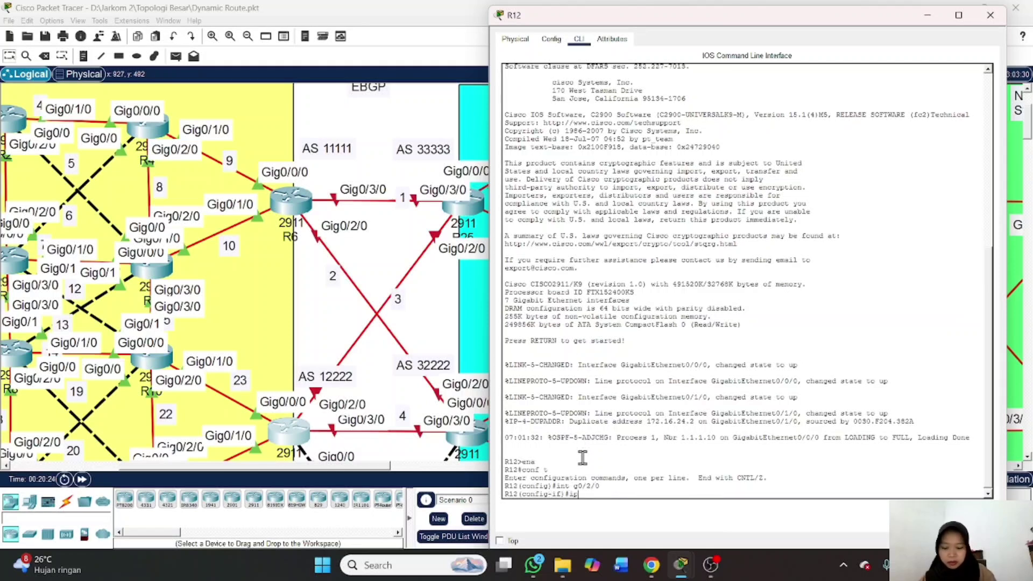
{"action": "type", "text": " add 10.10."}
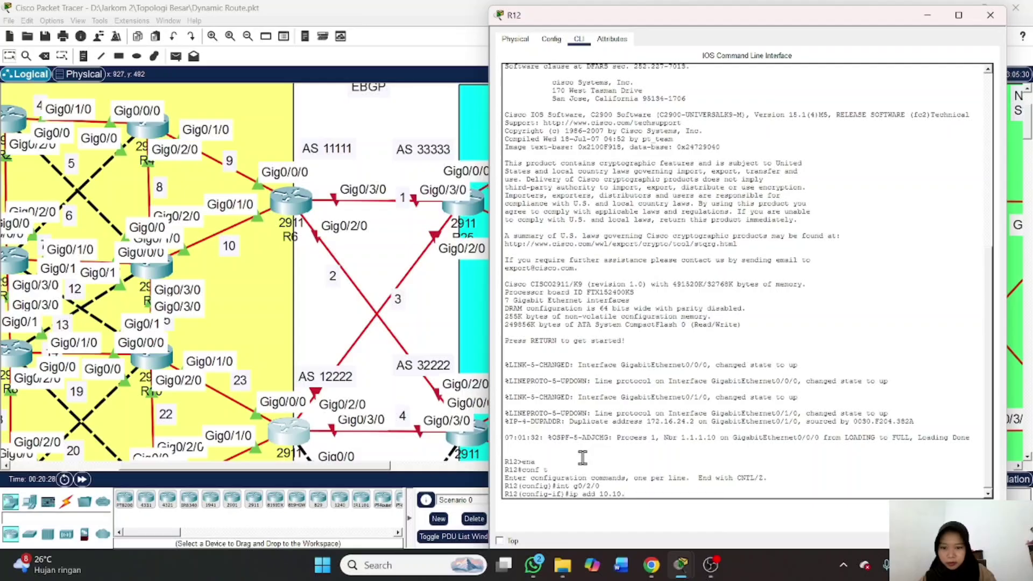
{"action": "type", "text": "3.1"}
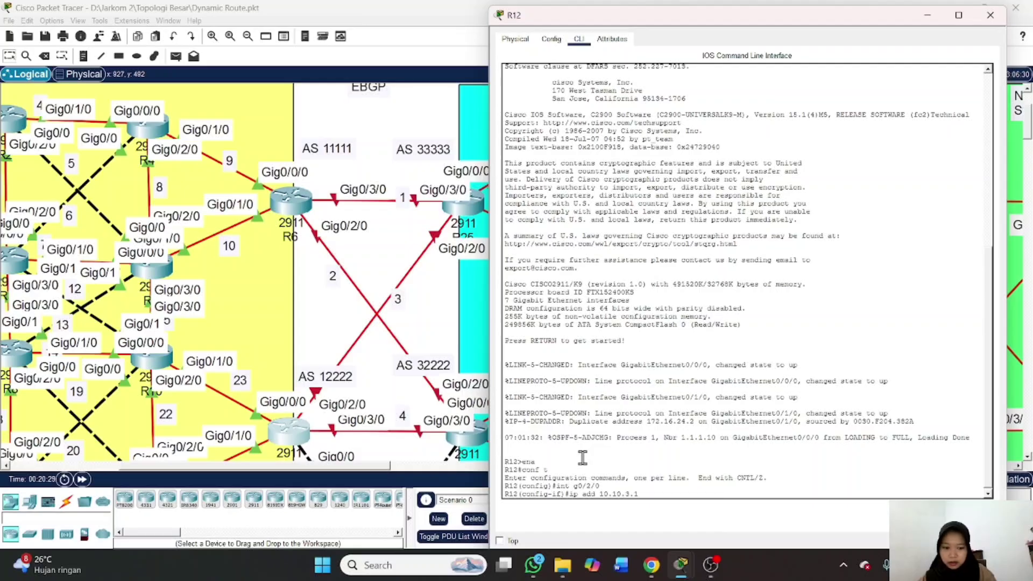
{"action": "type", "text": " 255.255.2"}
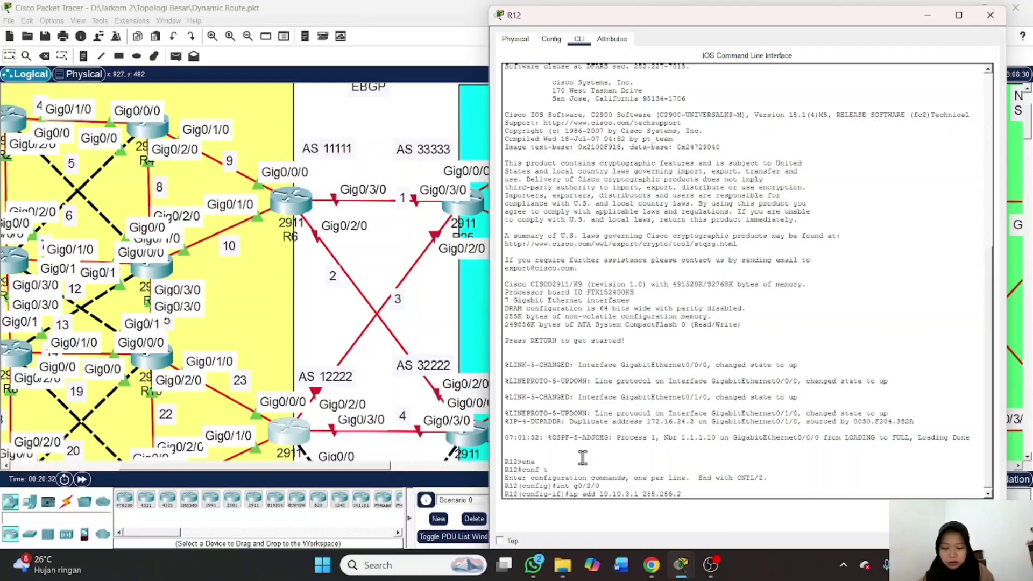
{"action": "type", "text": "55.0"}
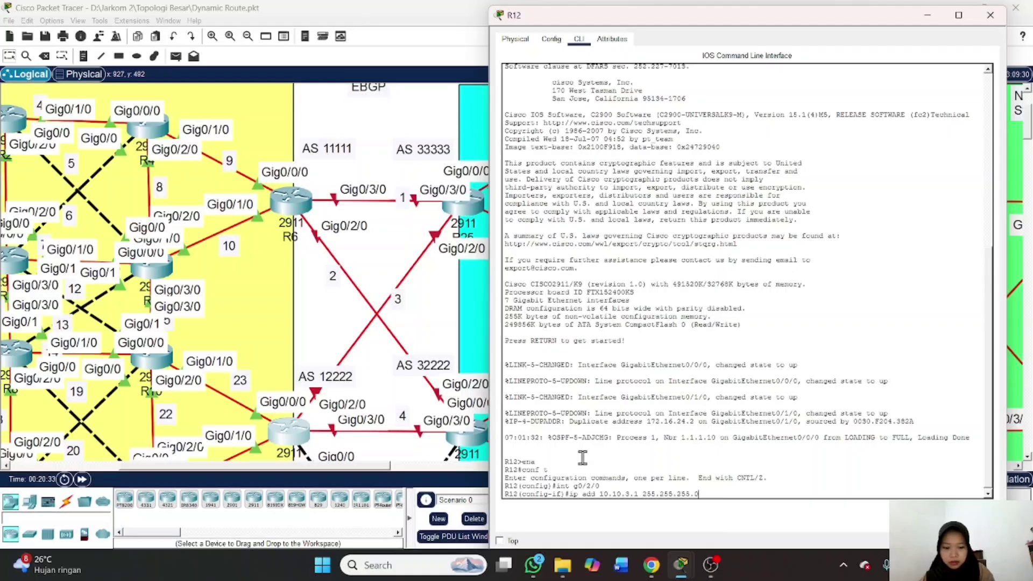
{"action": "key", "text": "Return"}
{"action": "type", "text": "no sh"}
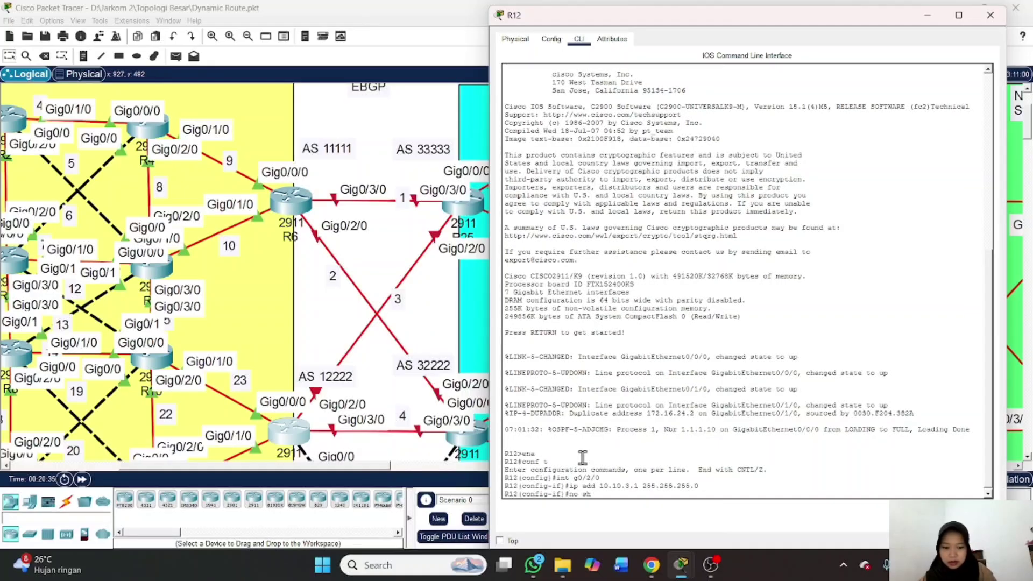
{"action": "key", "text": "Return"}
Switch to configuring interface g0/3/0 on R12
{"action": "type", "text": "int g0/2/0"}
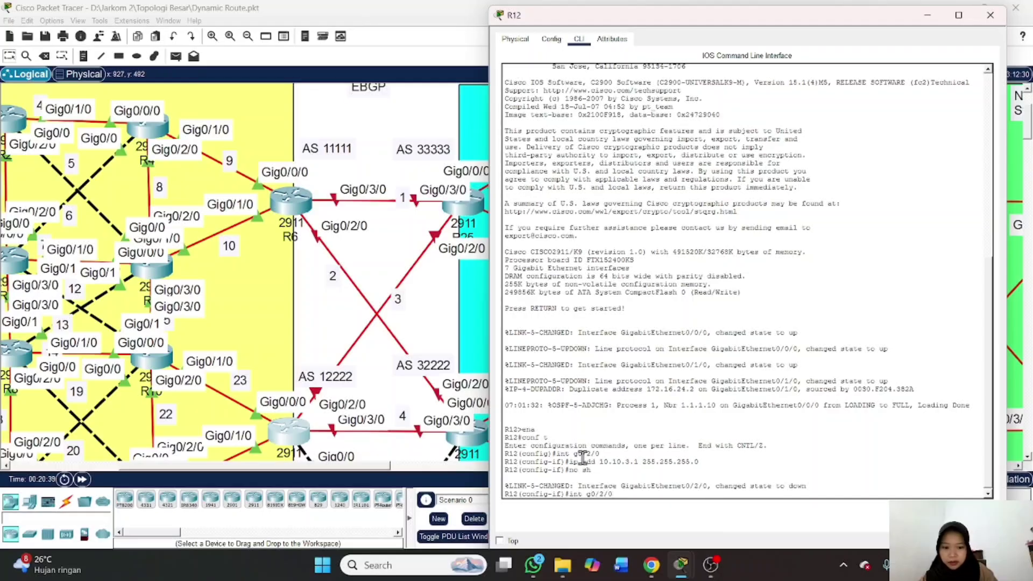
{"action": "key", "text": "BackSpace"}
{"action": "type", "text": "3"}
{"action": "key", "text": "Return"}
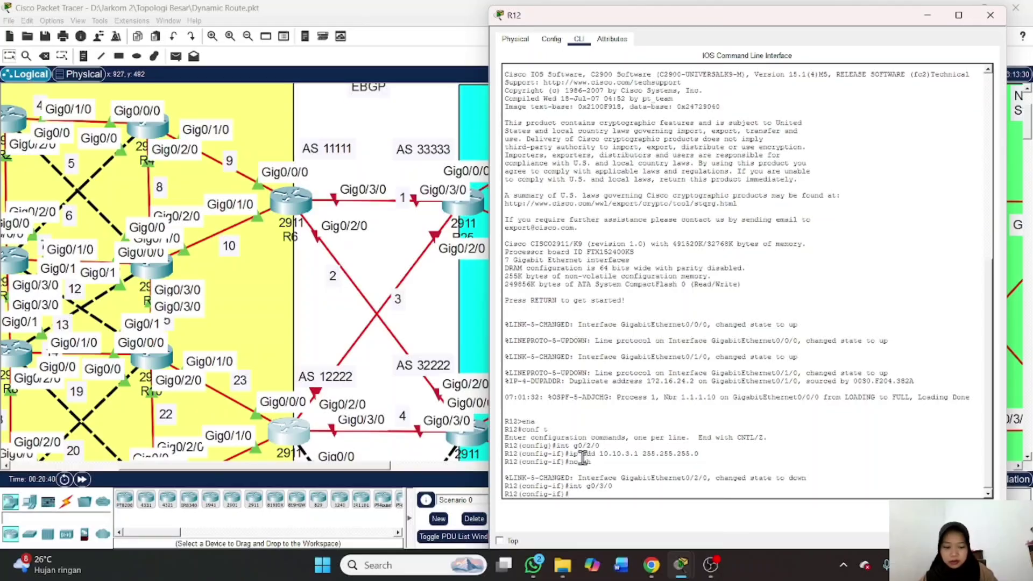
Reuse the previous address statement to give R12's g0/3/0 10.10.4.1 255.255.255.0, and enable the interface
{"action": "key", "text": "Up"}
{"action": "key", "text": "Up"}
{"action": "key", "text": "Up"}
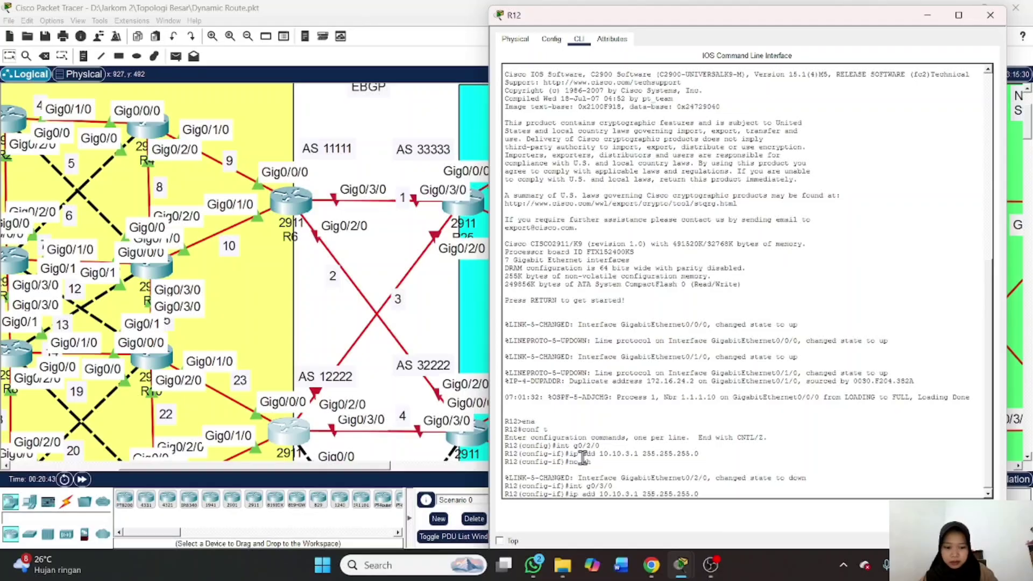
{"action": "key", "text": "Left"}
{"action": "key", "text": "Left"}
{"action": "key", "text": "Left"}
{"action": "key", "text": "Left"}
{"action": "key", "text": "Left"}
{"action": "key", "text": "Left"}
{"action": "key", "text": "Left"}
{"action": "key", "text": "Left"}
{"action": "key", "text": "Left"}
{"action": "key", "text": "Left"}
{"action": "key", "text": "Left"}
{"action": "key", "text": "Left"}
{"action": "key", "text": "Left"}
{"action": "key", "text": "Left"}
{"action": "key", "text": "Left"}
{"action": "key", "text": "Left"}
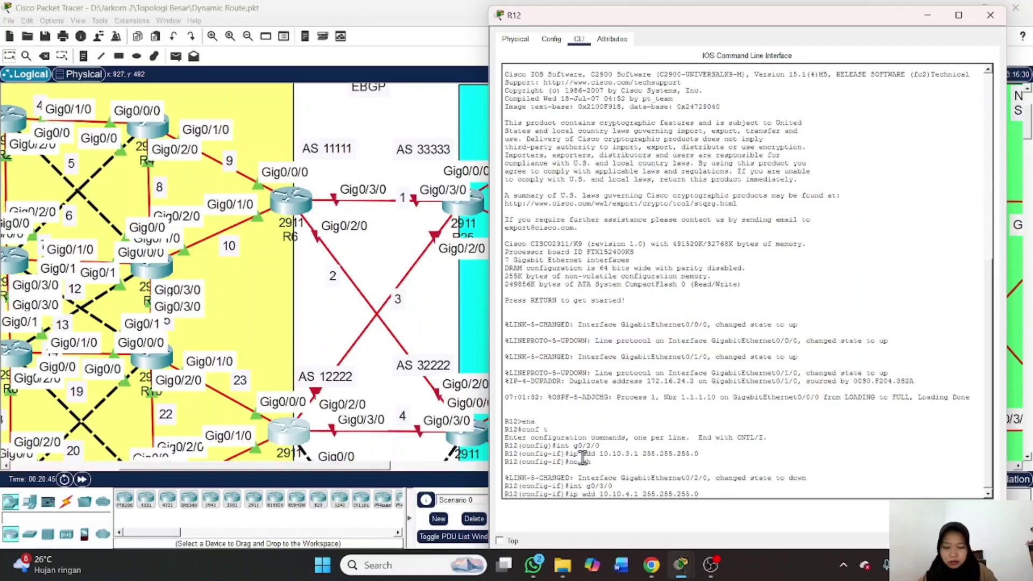
{"action": "key", "text": "BackSpace"}
{"action": "type", "text": "4"}
{"action": "key", "text": "Return"}
{"action": "key", "text": "Up"}
{"action": "key", "text": "Up"}
{"action": "key", "text": "Up"}
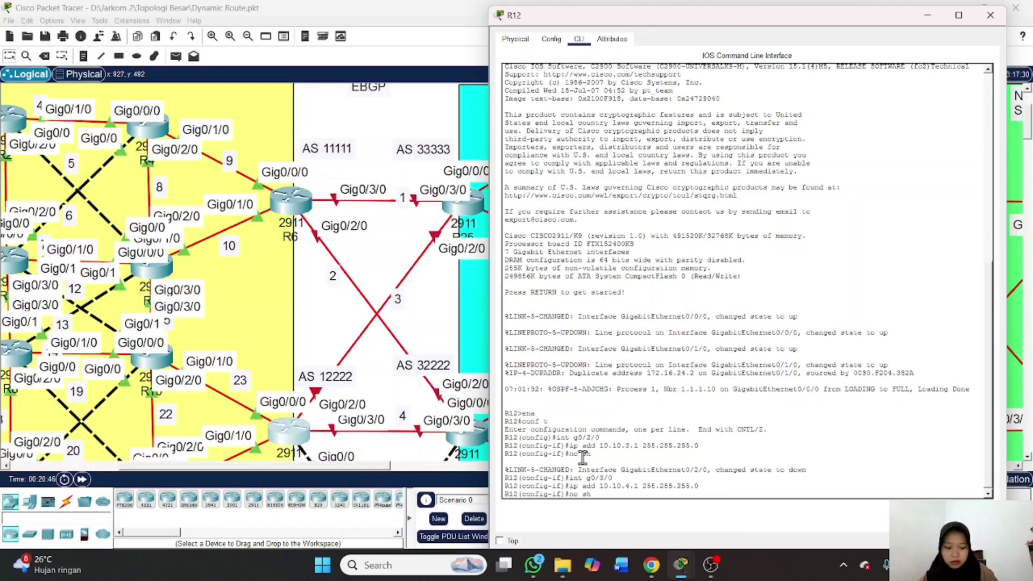
{"action": "key", "text": "Return"}
Check R12's link 5 in the topology and switch to configuring interface g0/0
{"action": "scroll", "coordinate": [340, 370], "scroll_direction": "down", "scroll_amount": 5}
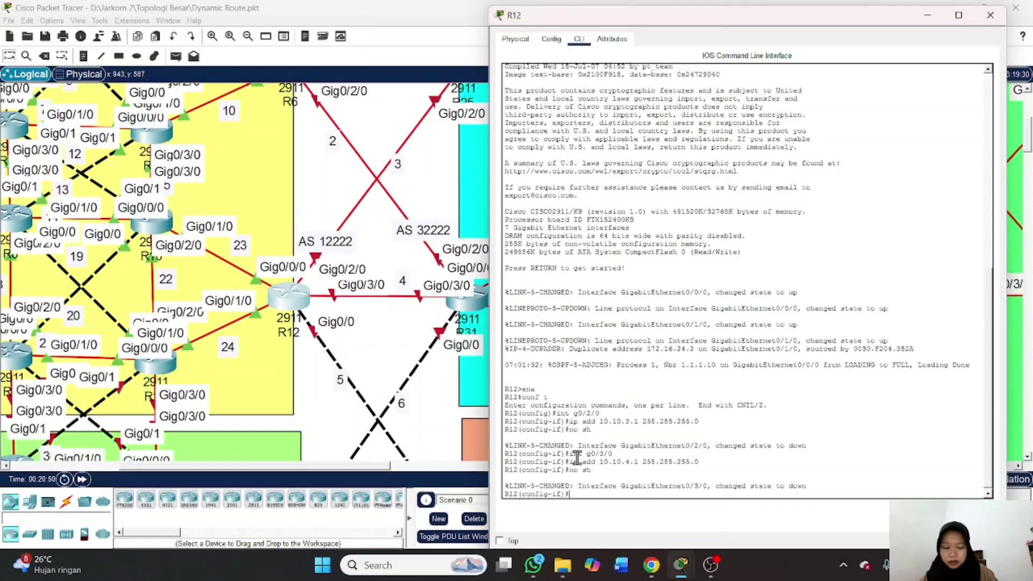
{"action": "key", "text": "Up"}
{"action": "key", "text": "Up"}
{"action": "key", "text": "Up"}
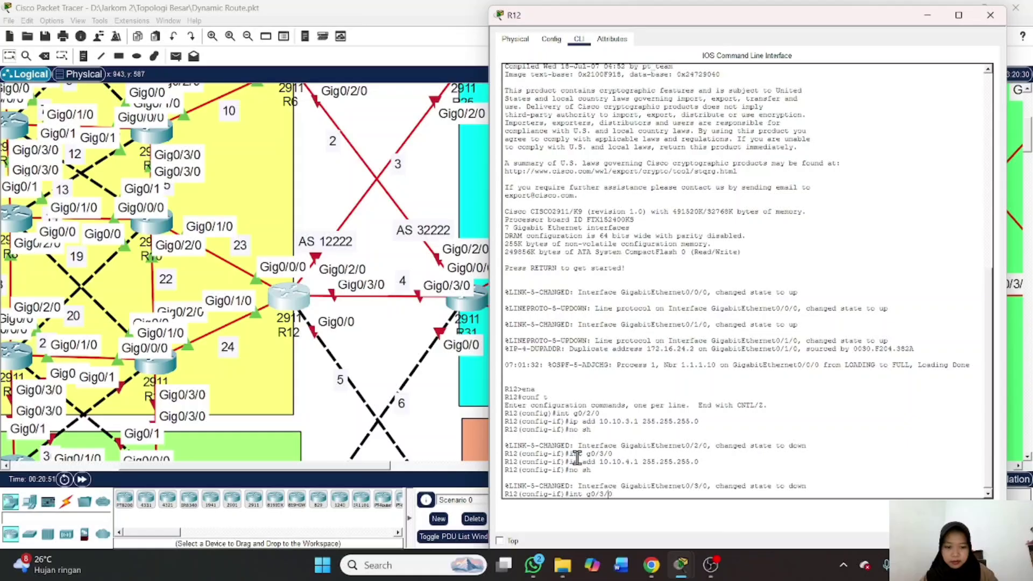
{"action": "key", "text": "BackSpace"}
{"action": "key", "text": "BackSpace"}
{"action": "key", "text": "Return"}
Reuse the previous address statement to give R12's g0/0 10.10.5.1 255.255.255.0, and enable the interface
{"action": "key", "text": "Up"}
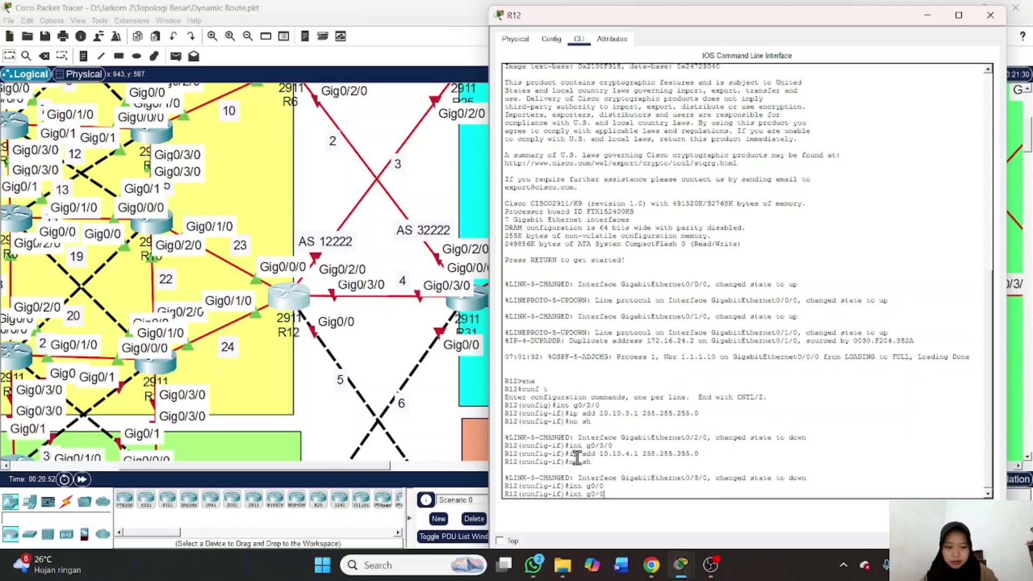
{"action": "key", "text": "Up"}
{"action": "key", "text": "Up"}
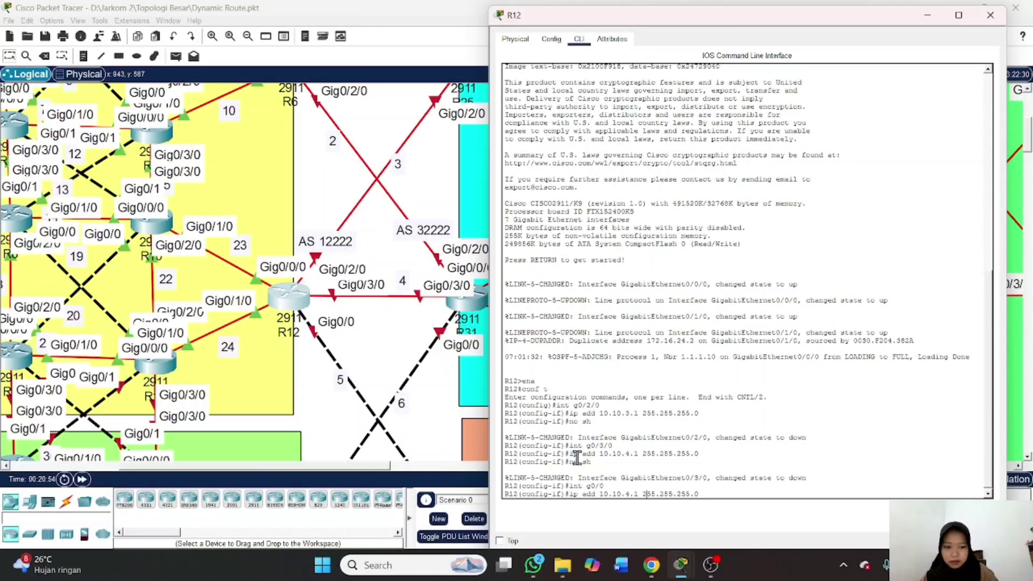
{"action": "key", "text": "BackSpace"}
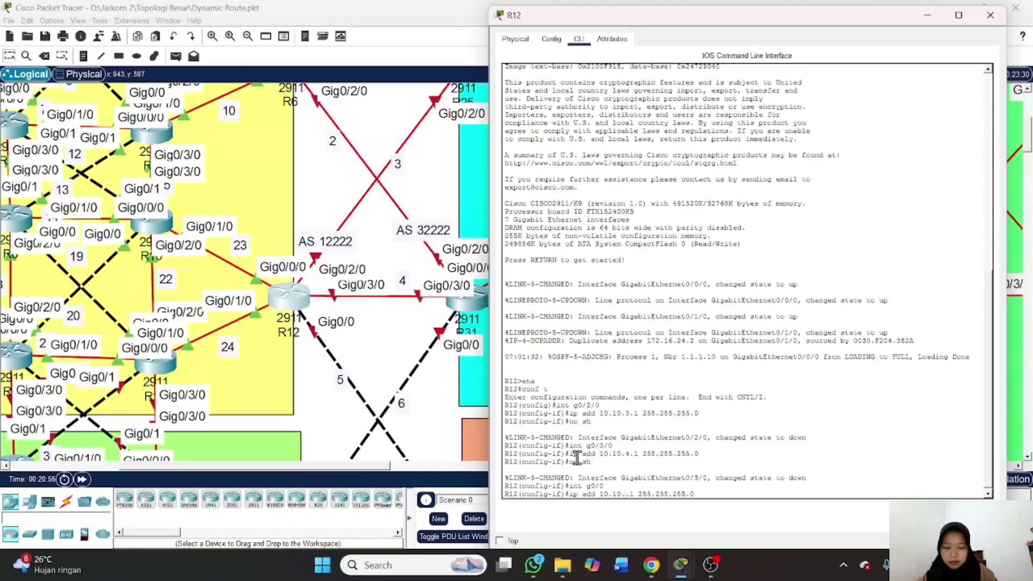
{"action": "type", "text": "5"}
{"action": "key", "text": "Return"}
{"action": "key", "text": "Up"}
{"action": "key", "text": "Up"}
{"action": "key", "text": "Up"}
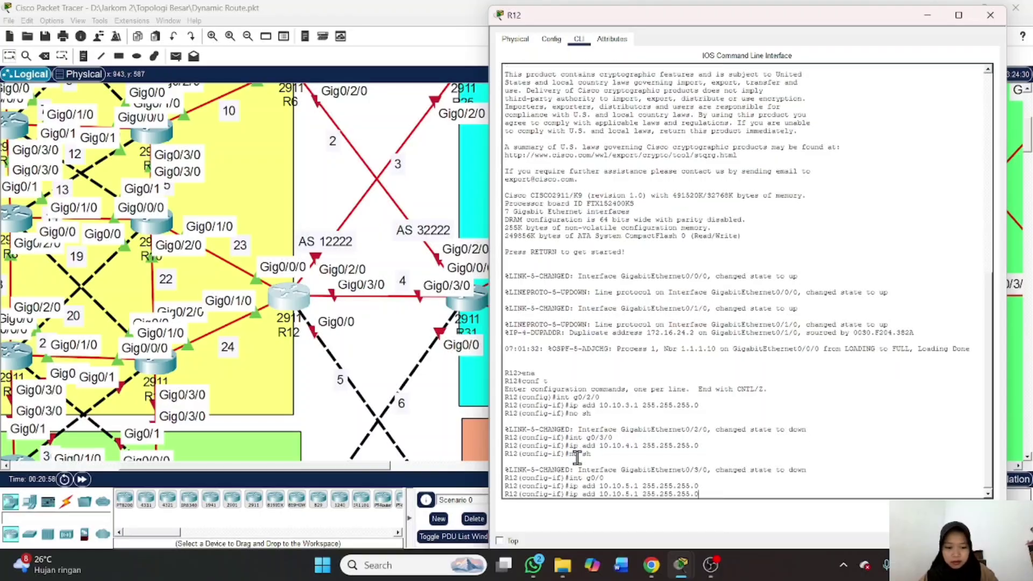
{"action": "key", "text": "Return"}
{"action": "key", "text": "Return"}
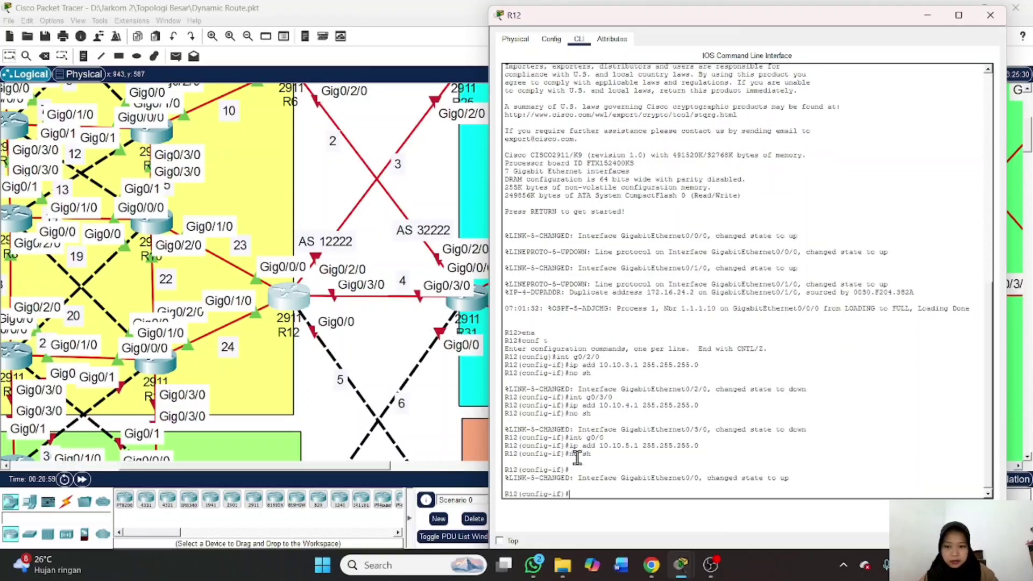
In OSPF process 1 on R12, redistribute BGP 12222 with metric-type 1 and the subnets option
{"action": "scroll", "coordinate": [386, 334], "scroll_direction": "up", "scroll_amount": 3}
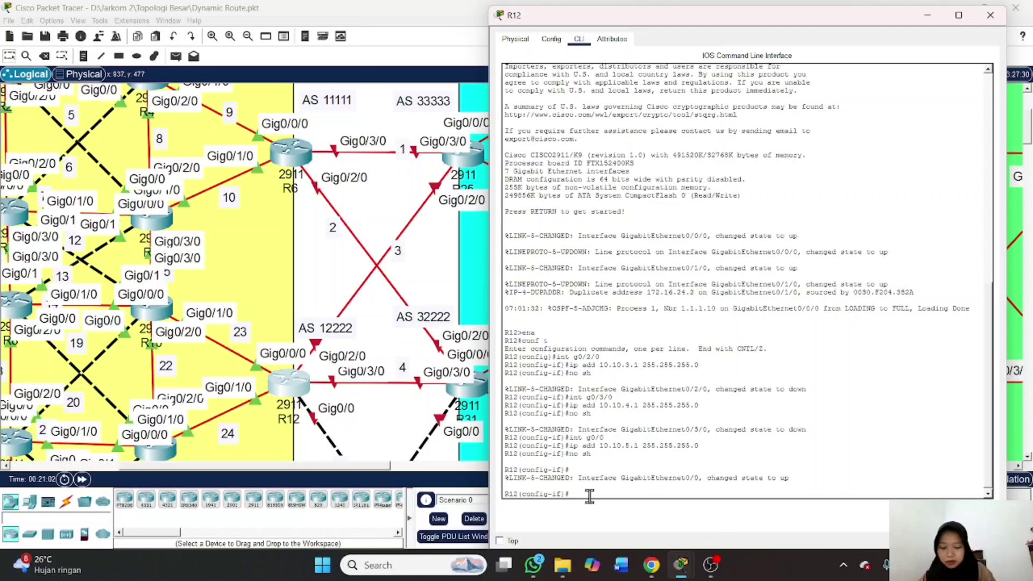
{"action": "type", "text": "exit"}
{"action": "key", "text": "Return"}
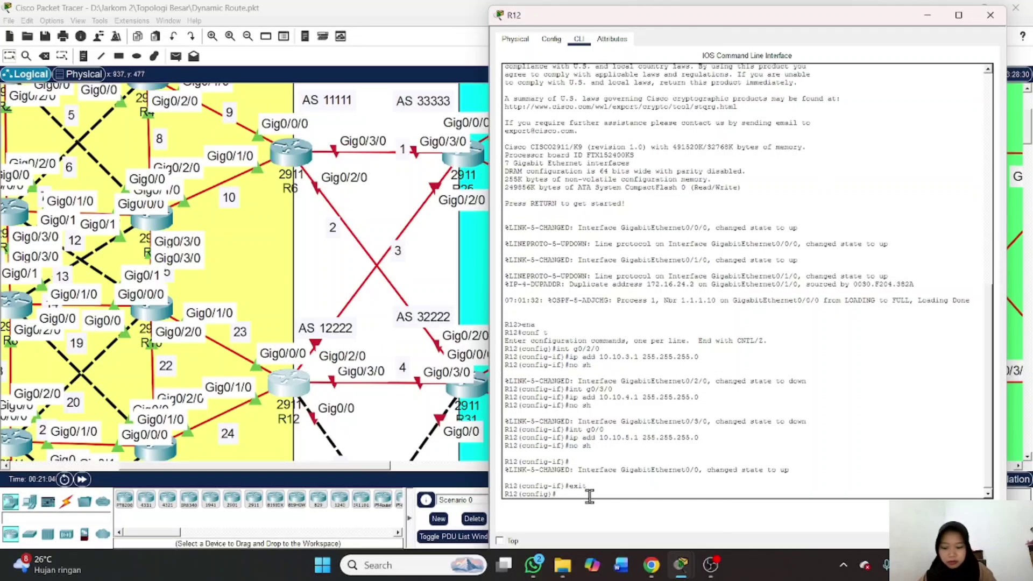
{"action": "type", "text": "router "}
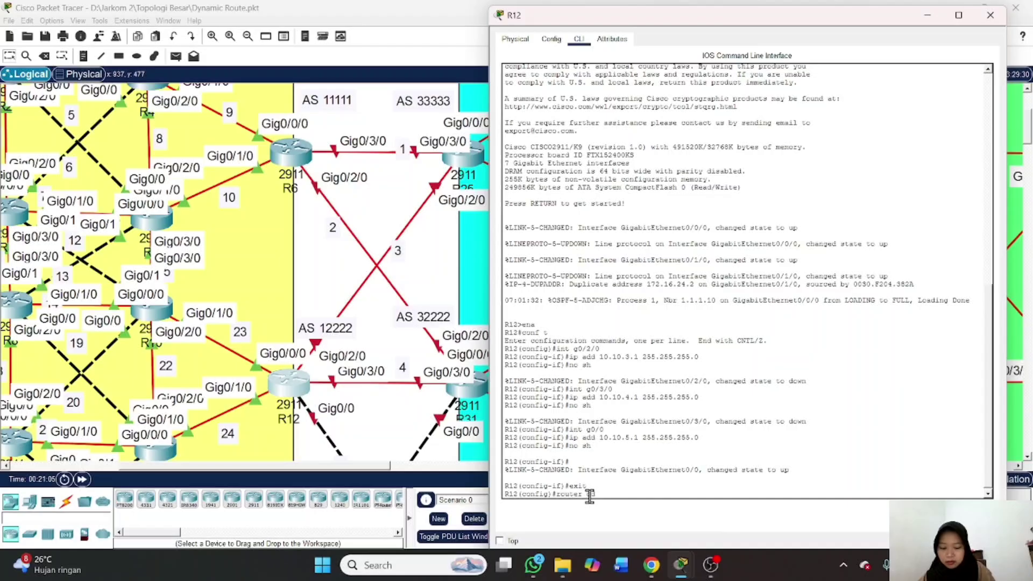
{"action": "type", "text": "ospf 1"}
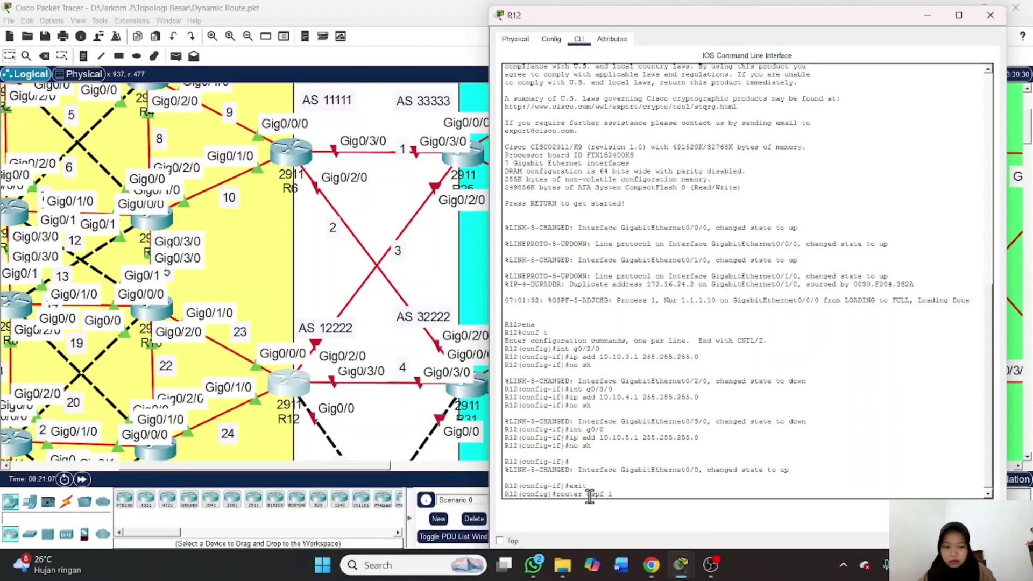
{"action": "key", "text": "Return"}
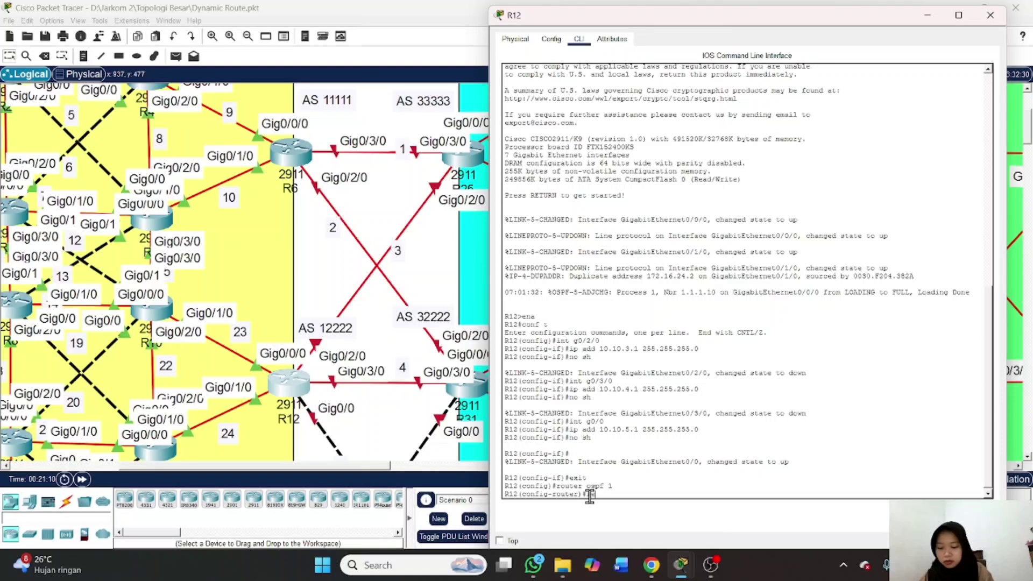
{"action": "type", "text": "red"}
{"action": "key", "text": "Tab"}
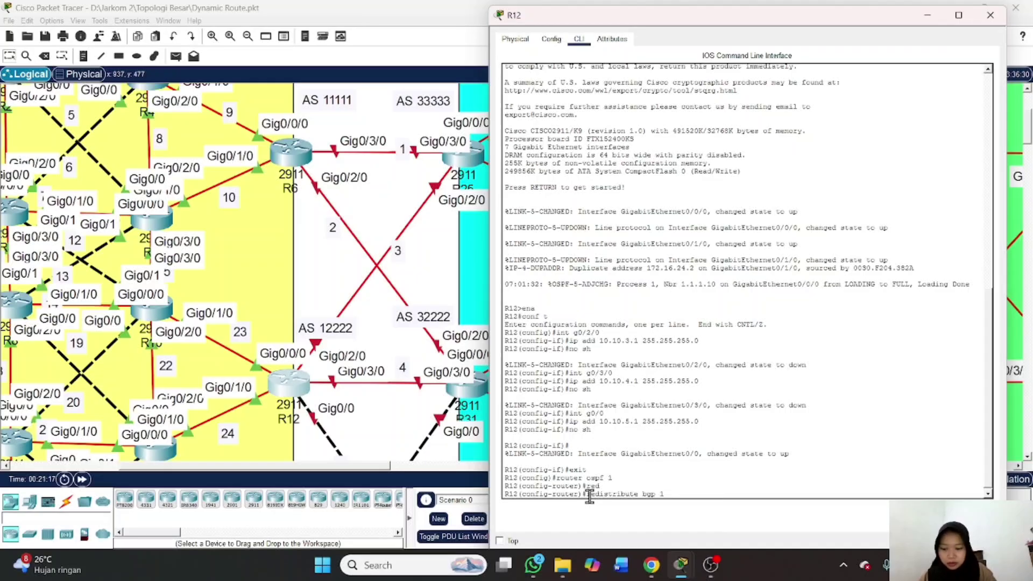
{"action": "type", "text": "2222"}
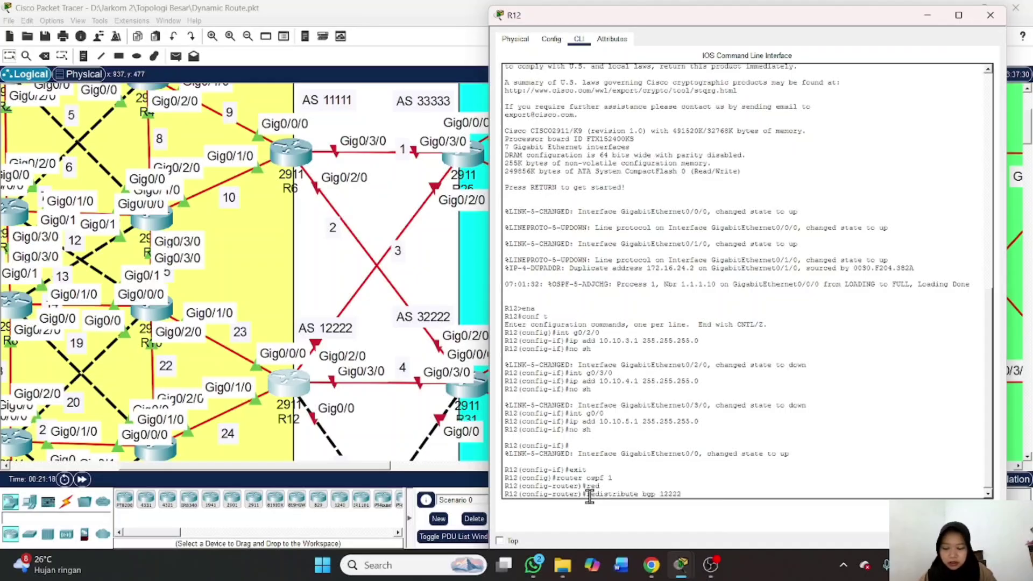
{"action": "type", "text": " met"}
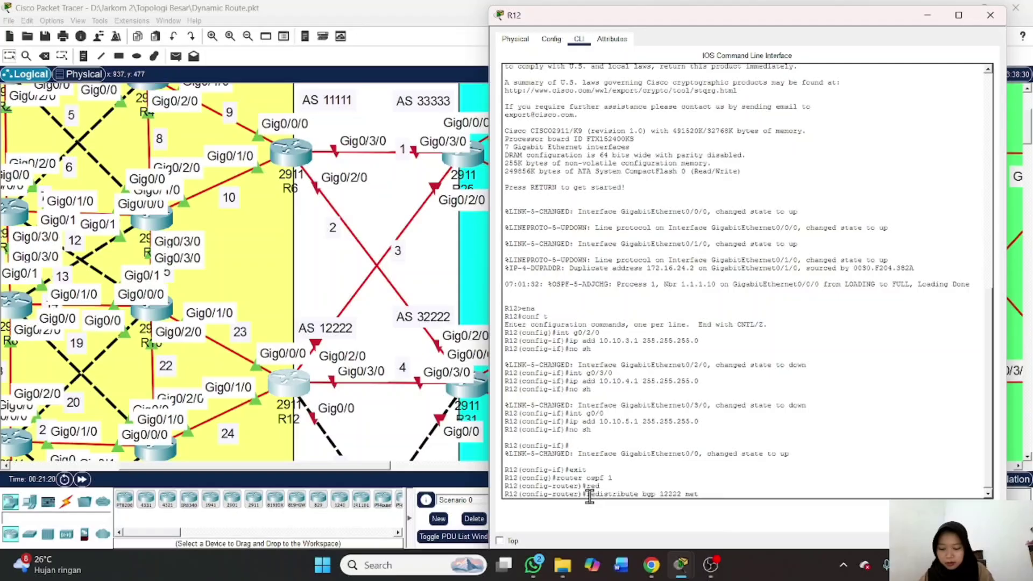
{"action": "type", "text": "ric-ty"}
{"action": "key", "text": "Tab"}
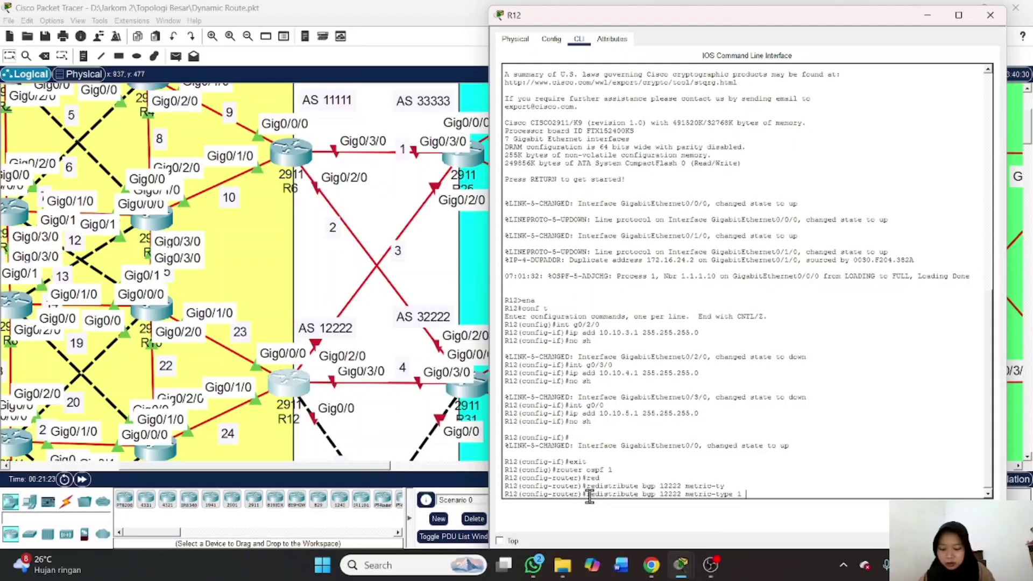
{"action": "type", "text": "1 subnets"}
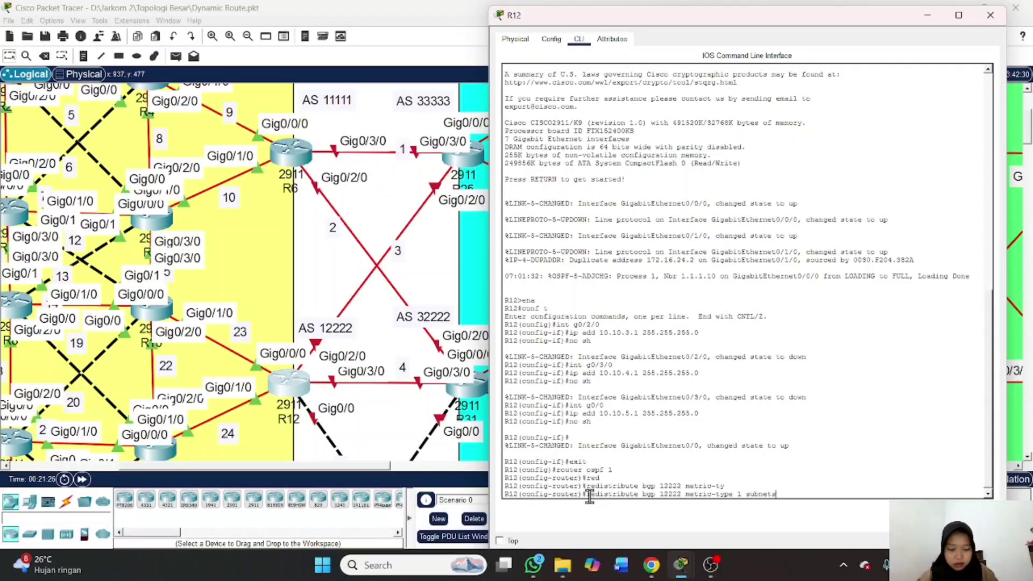
{"action": "key", "text": "Return"}
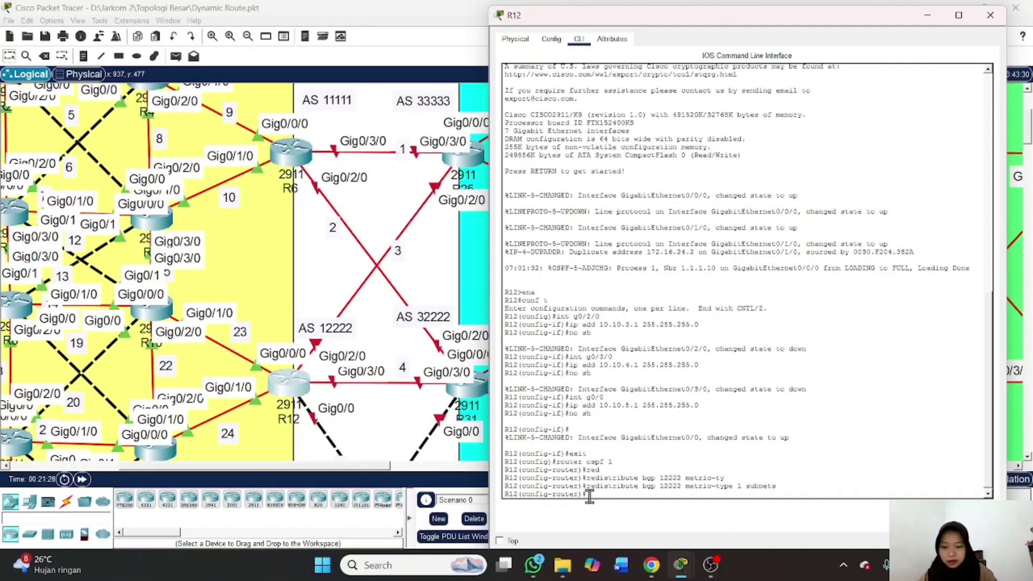
Leave the OSPF configuration and start BGP process 12222 on R12
{"action": "type", "text": "exit"}
{"action": "key", "text": "Return"}
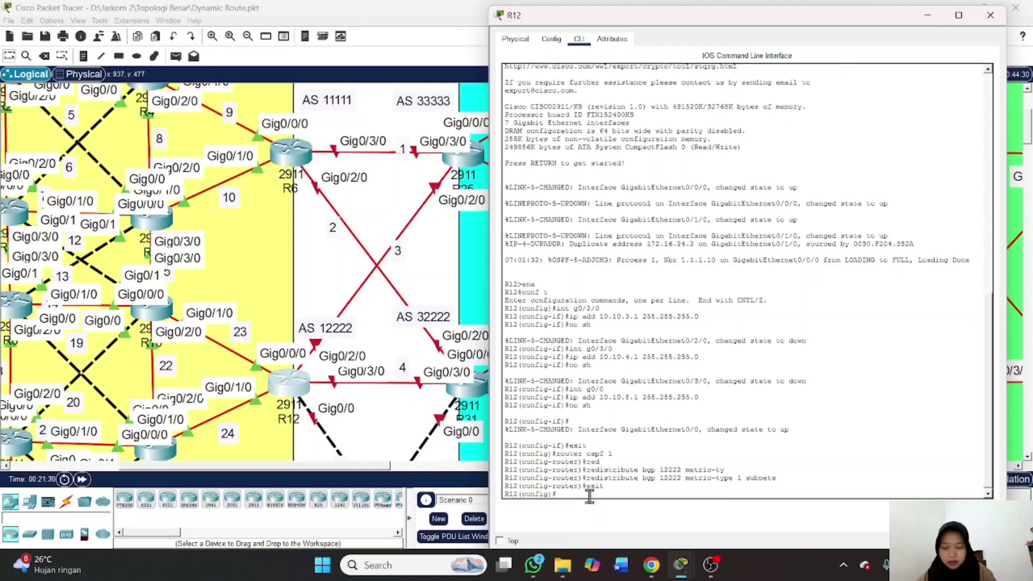
{"action": "type", "text": "router bg"}
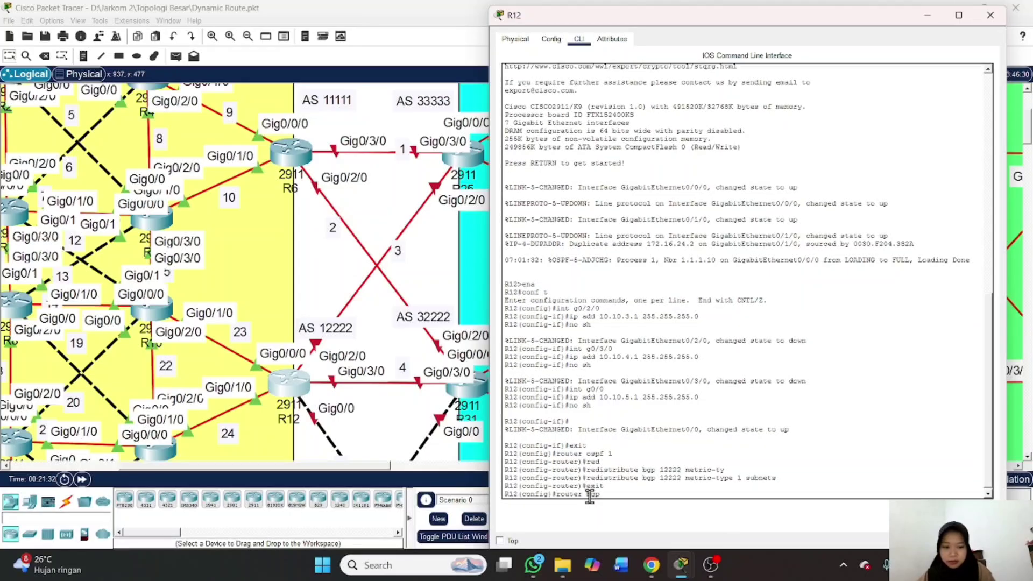
{"action": "type", "text": "p 12222"}
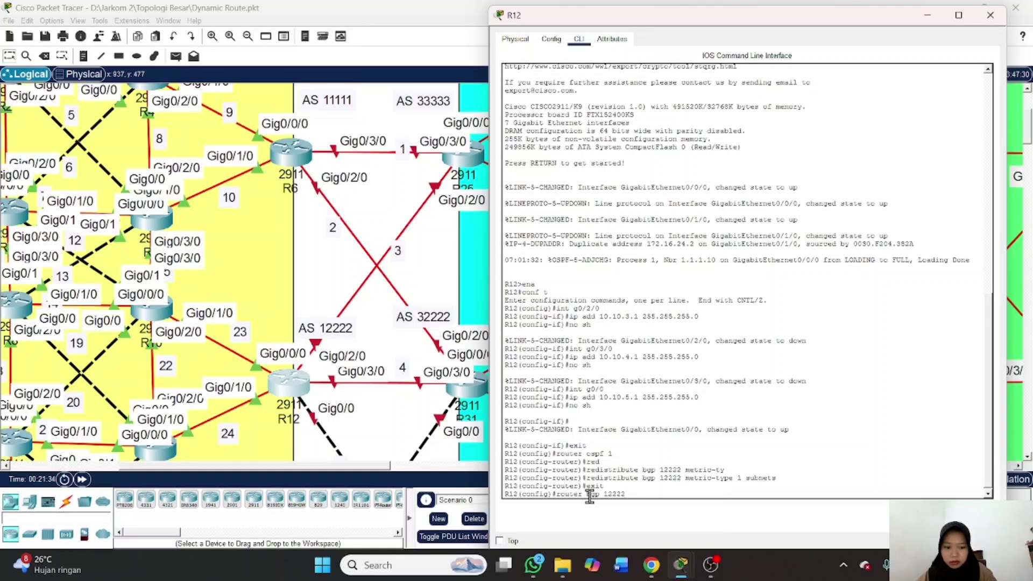
{"action": "key", "text": "Return"}
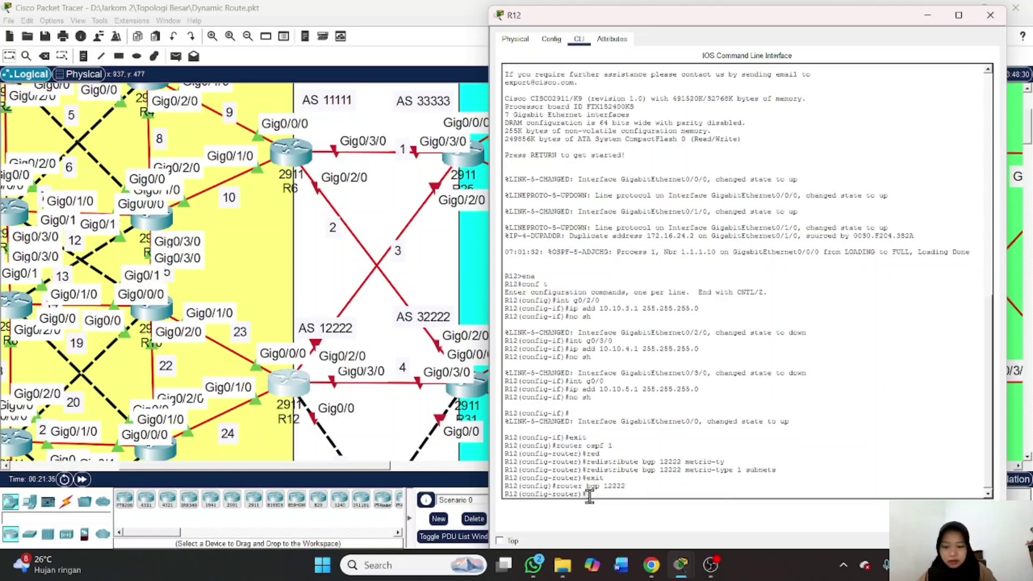
{"action": "type", "text": "networ"}
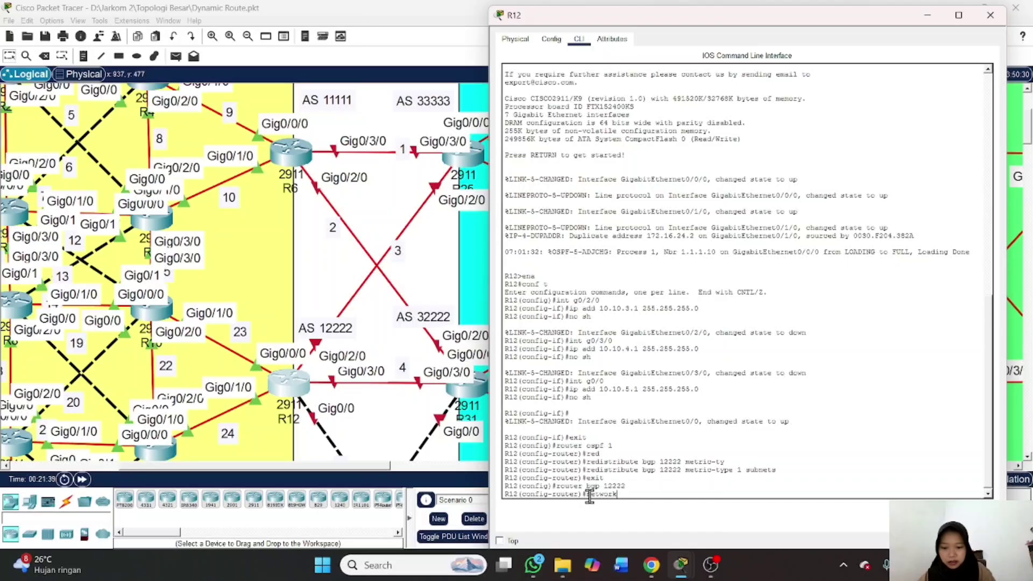
{"action": "type", "text": "k"}
{"action": "key", "text": "BackSpace"}
{"action": "key", "text": "BackSpace"}
{"action": "key", "text": "BackSpace"}
{"action": "key", "text": "BackSpace"}
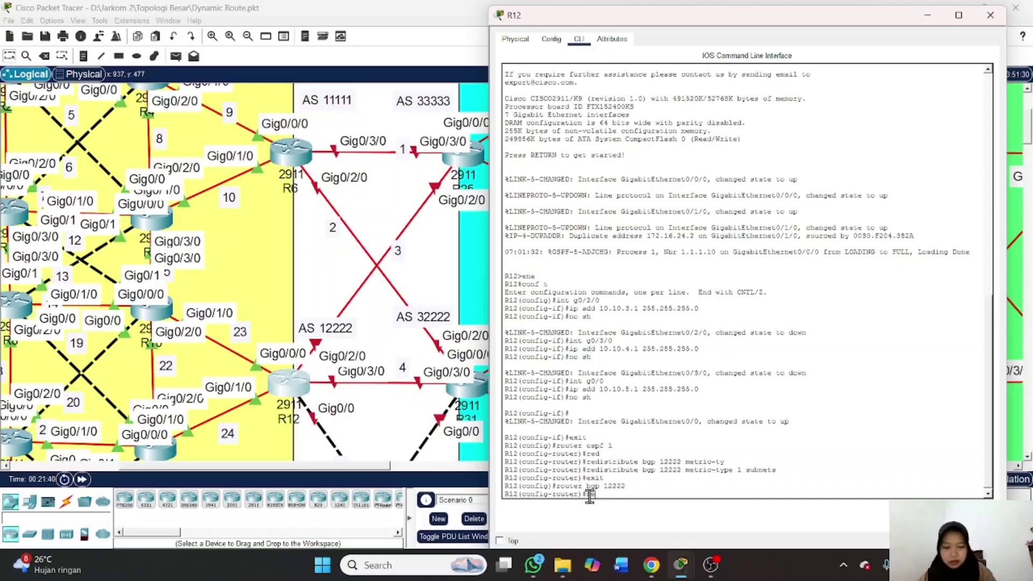
{"action": "key", "text": "BackSpace"}
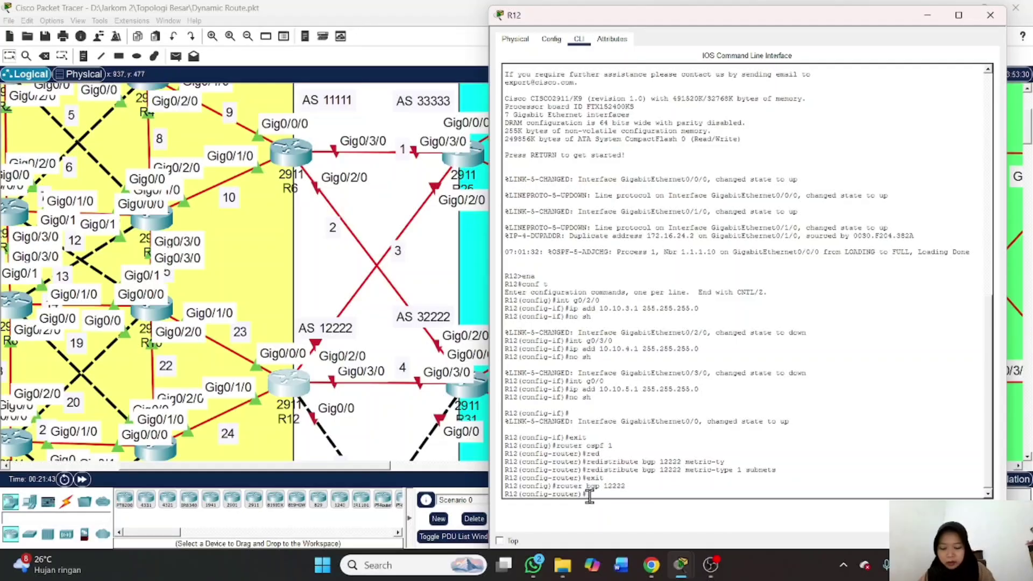
Enable logging of neighbor changes and turn off synchronization in R12's BGP process
{"action": "type", "text": "nelog"}
{"action": "key", "text": "Tab"}
{"action": "key", "text": "Return"}
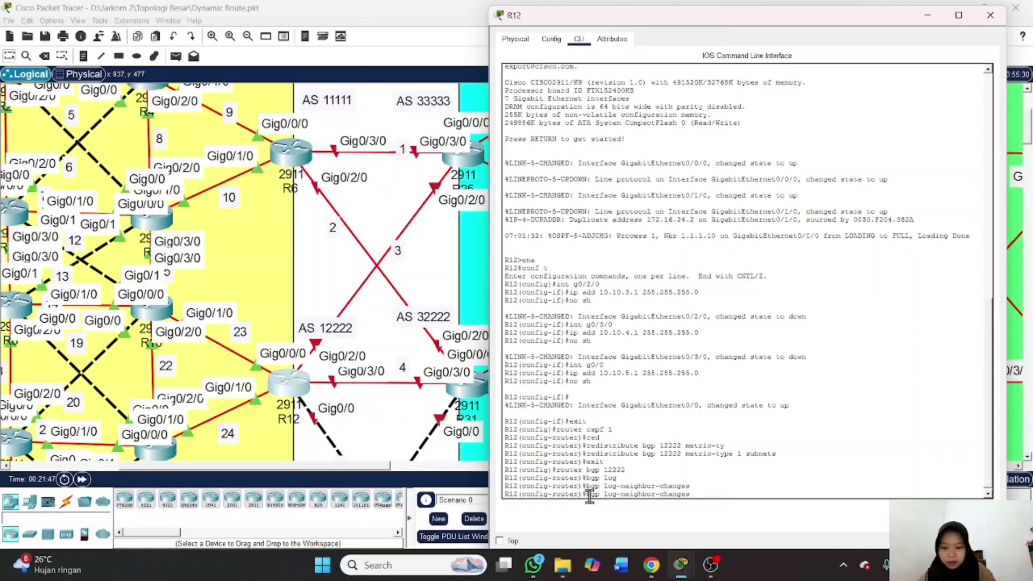
{"action": "key", "text": "Return"}
{"action": "type", "text": "ne"}
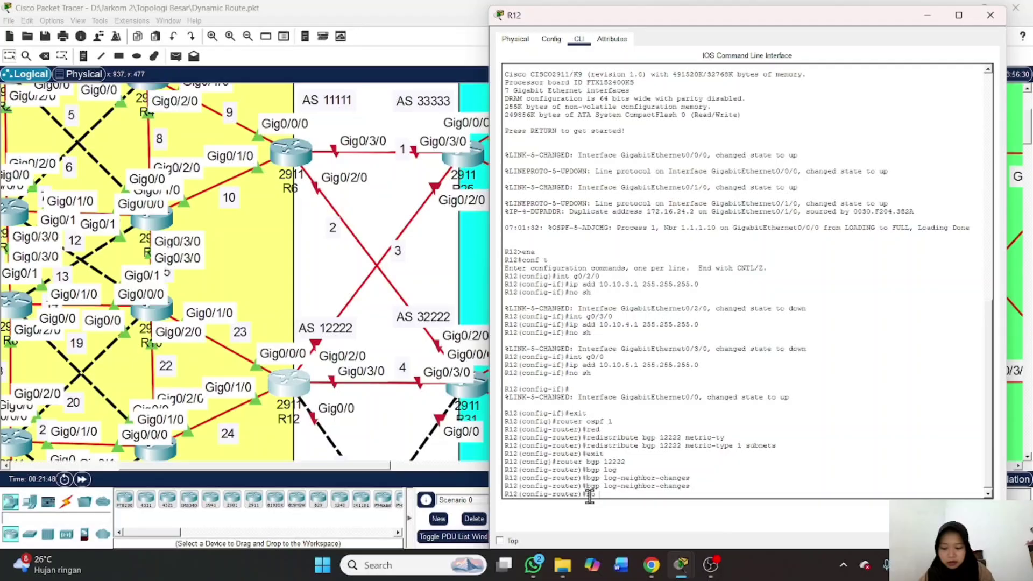
{"action": "type", "text": " sy"}
{"action": "key", "text": "Tab"}
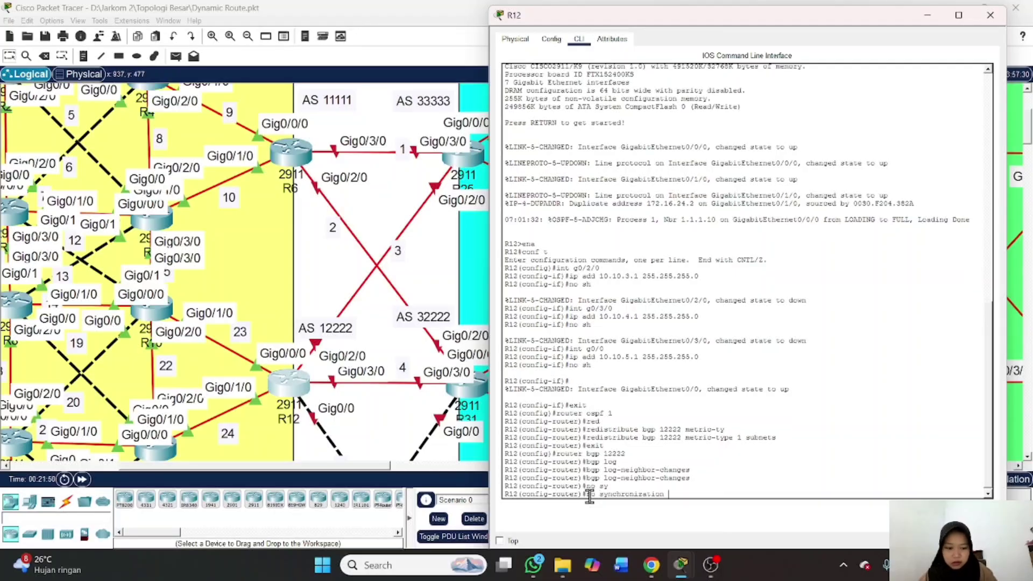
{"action": "key", "text": "Return"}
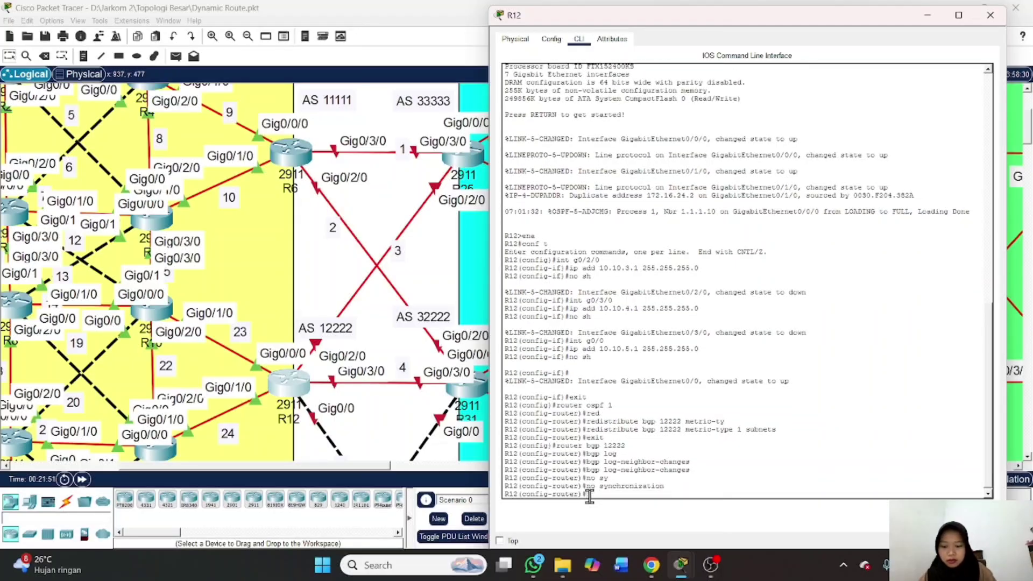
Advertise network 10.10.3.0 with mask 255.255.255.0 in R12's BGP process
{"action": "type", "text": "network"}
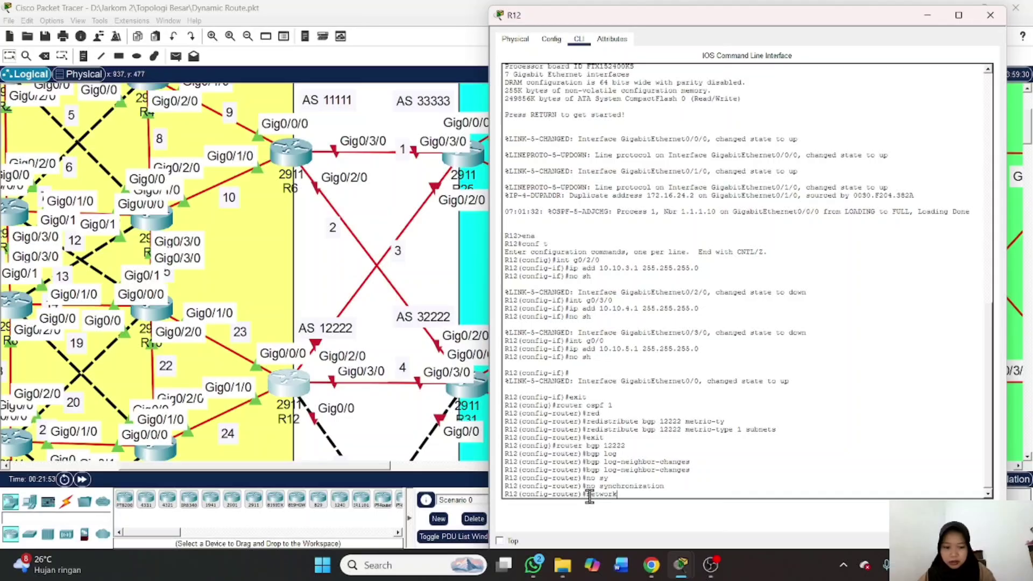
{"action": "type", "text": " 10."}
{"action": "type", "text": "10."}
{"action": "type", "text": "3.0"}
{"action": "type", "text": " mask"}
{"action": "type", "text": "5"}
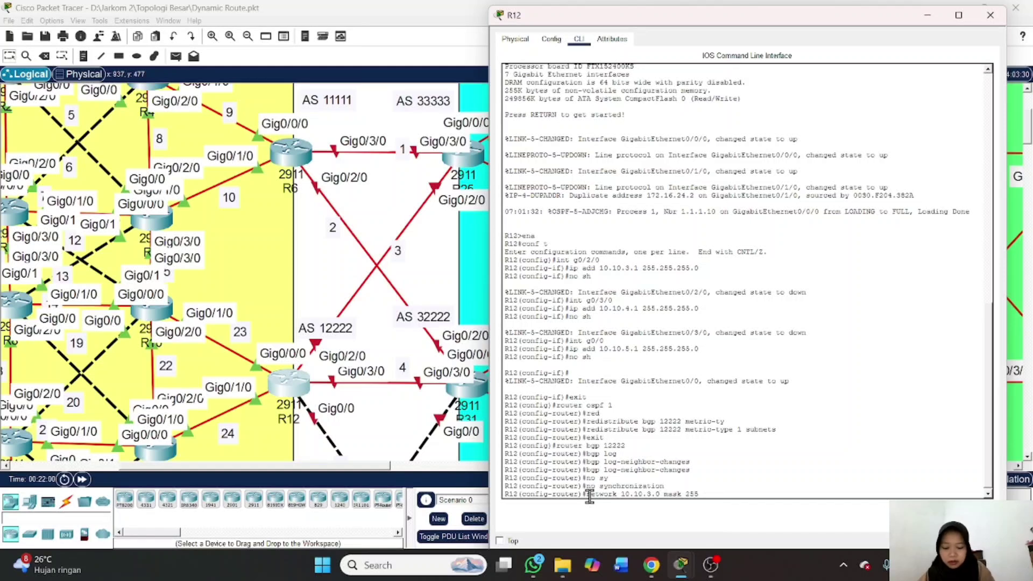
{"action": "type", "text": ".255.255.0"}
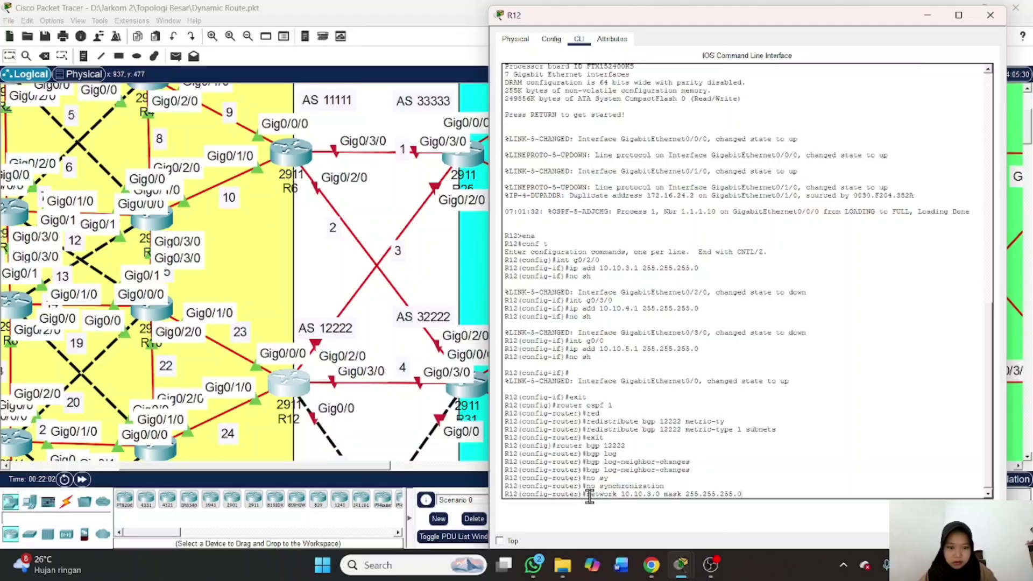
{"action": "key", "text": "Return"}
Reuse the previous network statement to advertise 10.10.4.0 with mask 255.255.255.0 in R12's BGP process
{"action": "key", "text": "Up"}
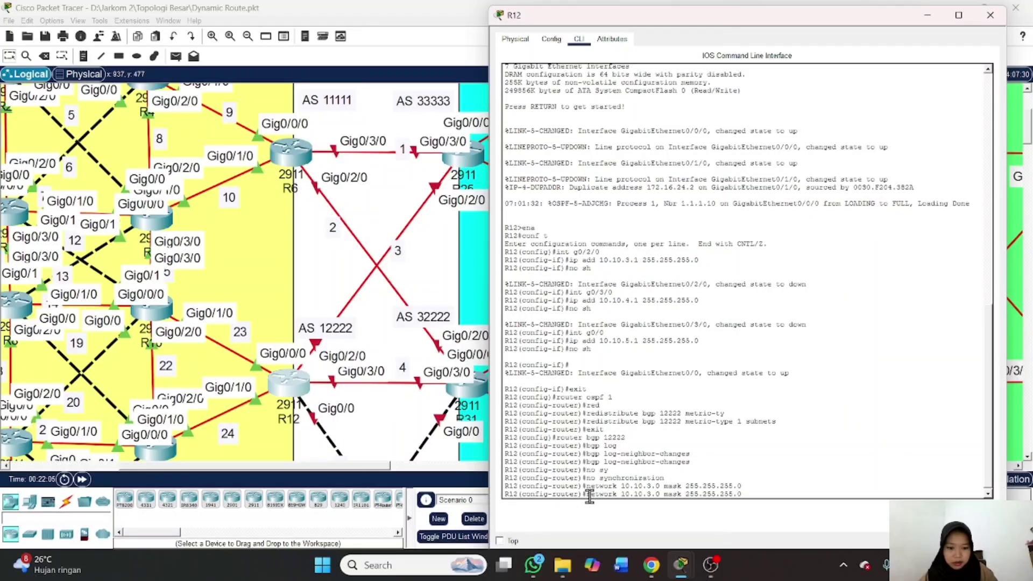
{"action": "key", "text": "Left"}
{"action": "key", "text": "Left"}
{"action": "key", "text": "Left"}
{"action": "key", "text": "Left"}
{"action": "key", "text": "Left"}
{"action": "key", "text": "Left"}
{"action": "key", "text": "Left"}
{"action": "key", "text": "Left"}
{"action": "key", "text": "Left"}
{"action": "key", "text": "Left"}
{"action": "key", "text": "Left"}
{"action": "key", "text": "Left"}
{"action": "key", "text": "Left"}
{"action": "key", "text": "Left"}
{"action": "key", "text": "Left"}
{"action": "key", "text": "Left"}
{"action": "key", "text": "Left"}
{"action": "key", "text": "Left"}
{"action": "key", "text": "Left"}
{"action": "key", "text": "Left"}
{"action": "key", "text": "BackSpace"}
{"action": "type", "text": "4"}
{"action": "key", "text": "Return"}
Reuse the last network statement to advertise 10.10.5.0 with mask 255.255.255.0 in R12's BGP process
{"action": "key", "text": "Up"}
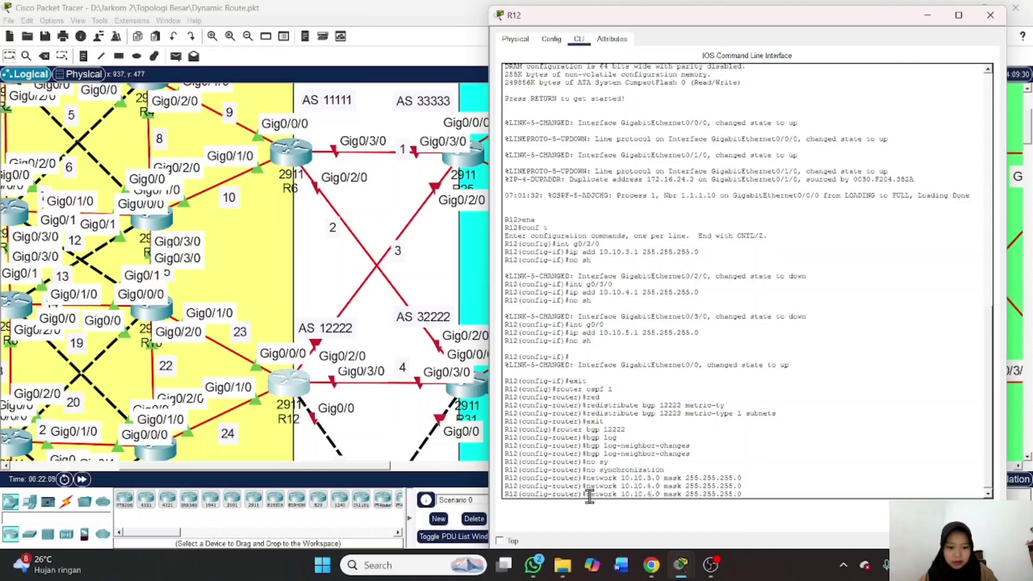
{"action": "key", "text": "Left"}
{"action": "key", "text": "Left"}
{"action": "key", "text": "Left"}
{"action": "key", "text": "Left"}
{"action": "key", "text": "Left"}
{"action": "key", "text": "Left"}
{"action": "key", "text": "Left"}
{"action": "key", "text": "Left"}
{"action": "key", "text": "Left"}
{"action": "key", "text": "Left"}
{"action": "key", "text": "Left"}
{"action": "key", "text": "Left"}
{"action": "key", "text": "Left"}
{"action": "key", "text": "Left"}
{"action": "key", "text": "Left"}
{"action": "key", "text": "Left"}
{"action": "key", "text": "Left"}
{"action": "key", "text": "Left"}
{"action": "key", "text": "Left"}
{"action": "key", "text": "Left"}
{"action": "key", "text": "BackSpace"}
{"action": "type", "text": "5"}
{"action": "key", "text": "Return"}
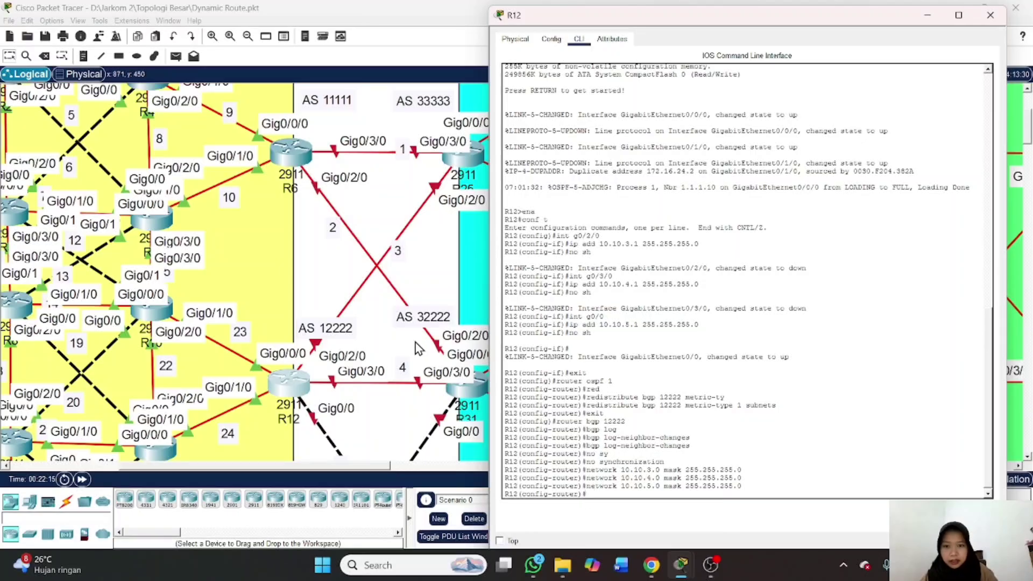
Define BGP neighbor 10.10.3.2 with remote AS 33333 in R12's BGP process
{"action": "scroll", "coordinate": [419, 347], "scroll_direction": "right", "scroll_amount": 2}
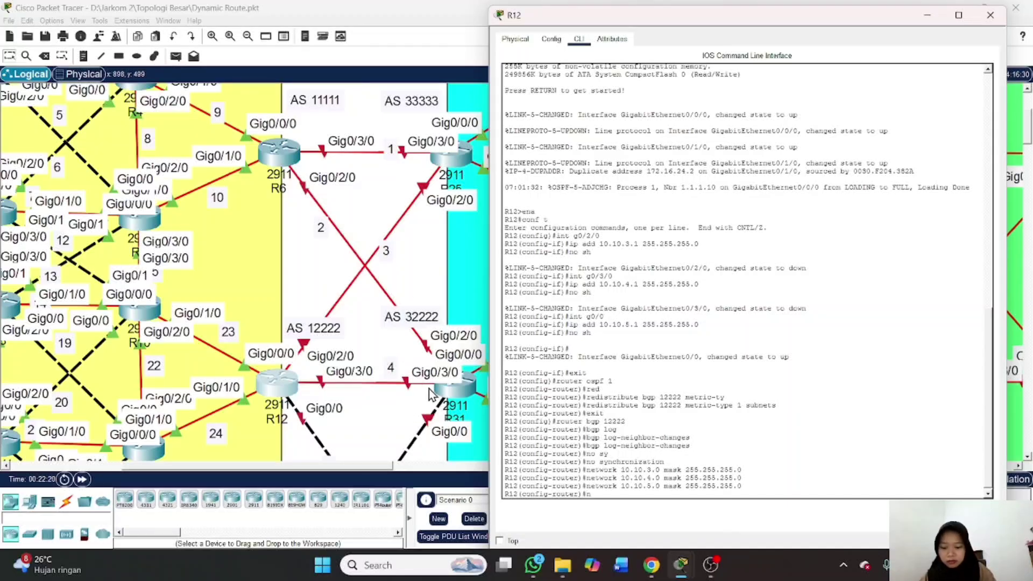
{"action": "type", "text": "eigh"}
{"action": "key", "text": "Tab"}
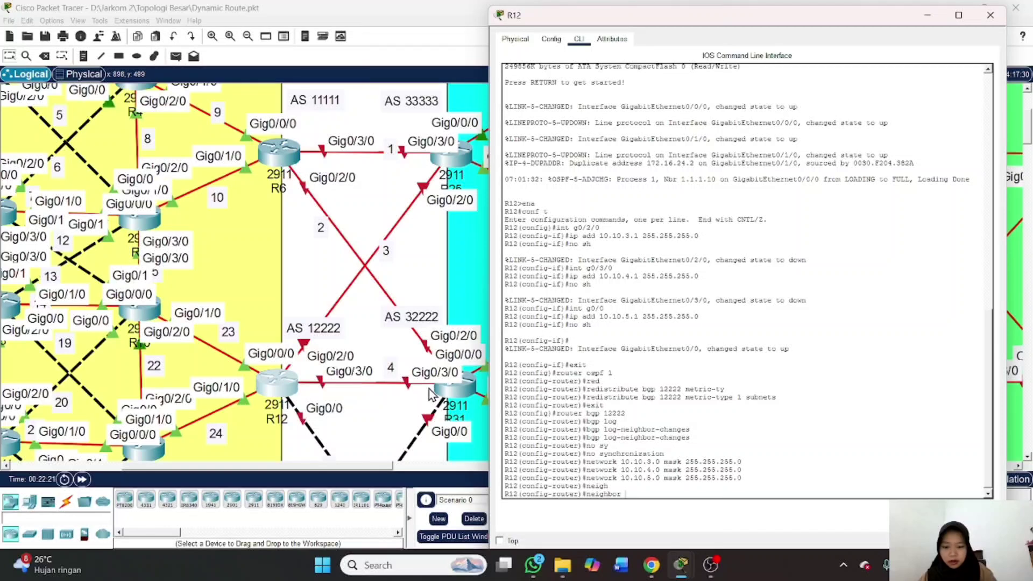
{"action": "type", "text": "10.10"}
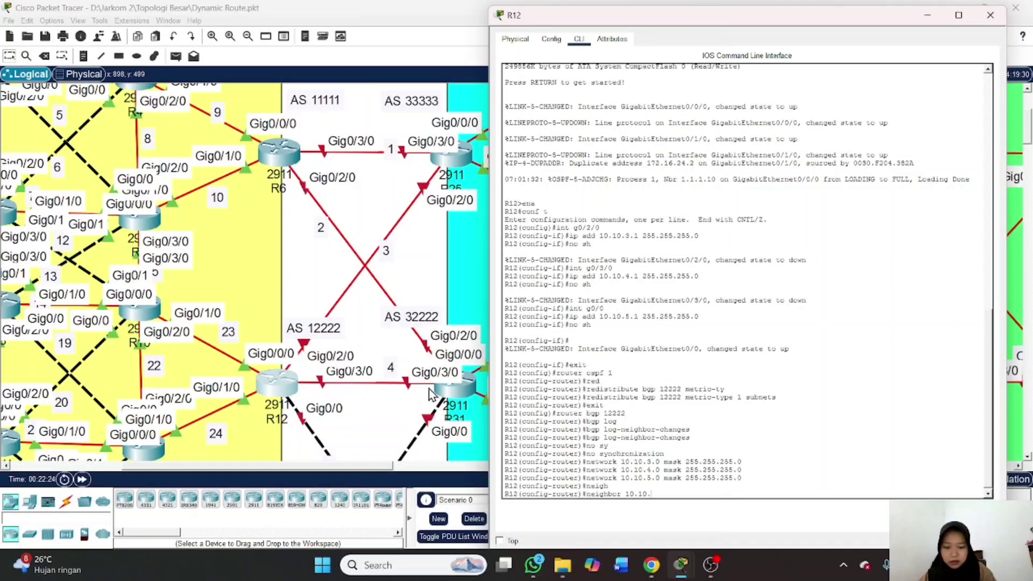
{"action": "type", "text": ".3.2 remote-"}
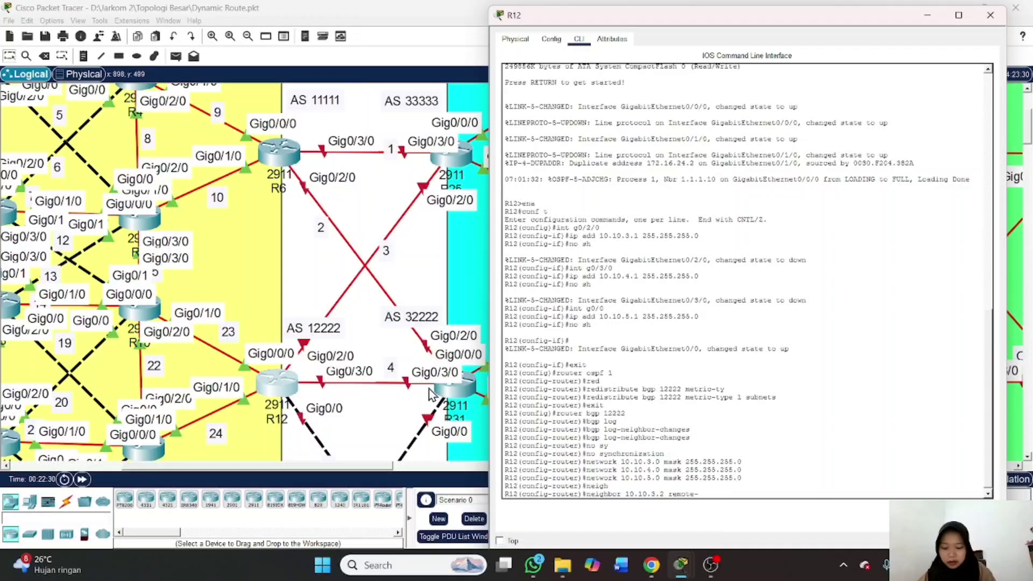
{"action": "type", "text": "as"}
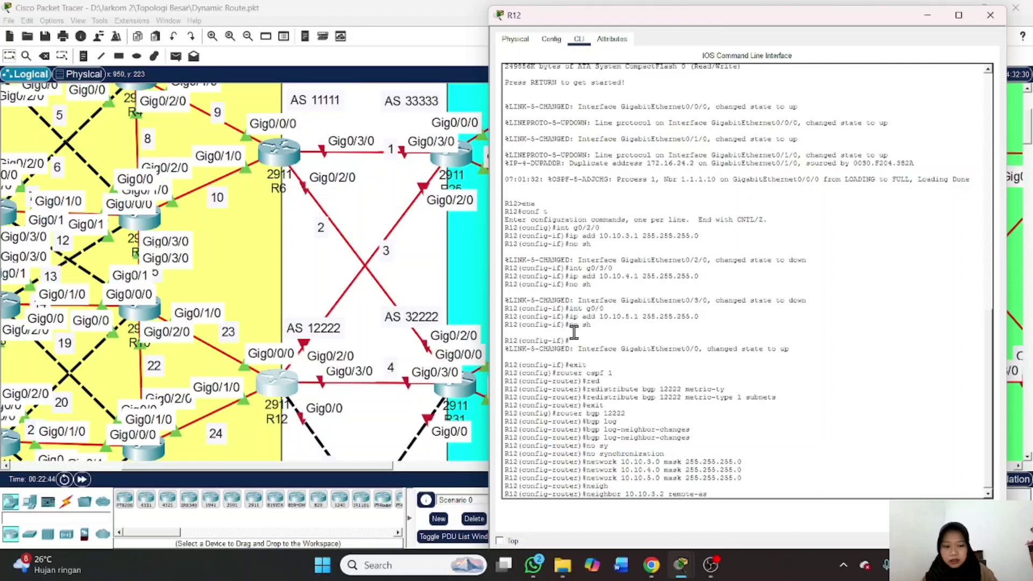
{"action": "type", "text": "33333"}
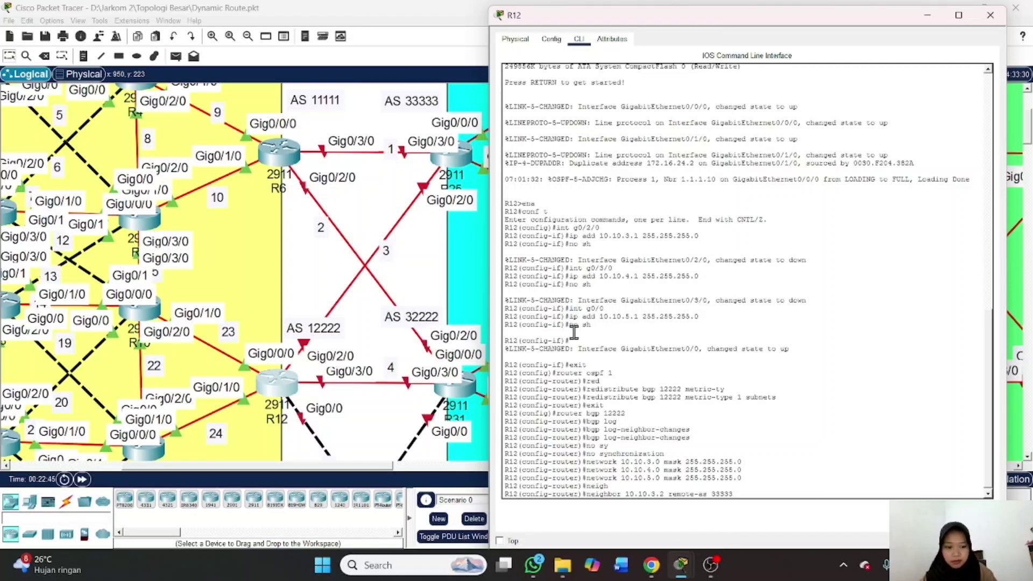
{"action": "key", "text": "Return"}
Reuse the previous neighbor statement to define neighbor 10.10.4.2 with remote AS 32222 on R12
{"action": "key", "text": "Up"}
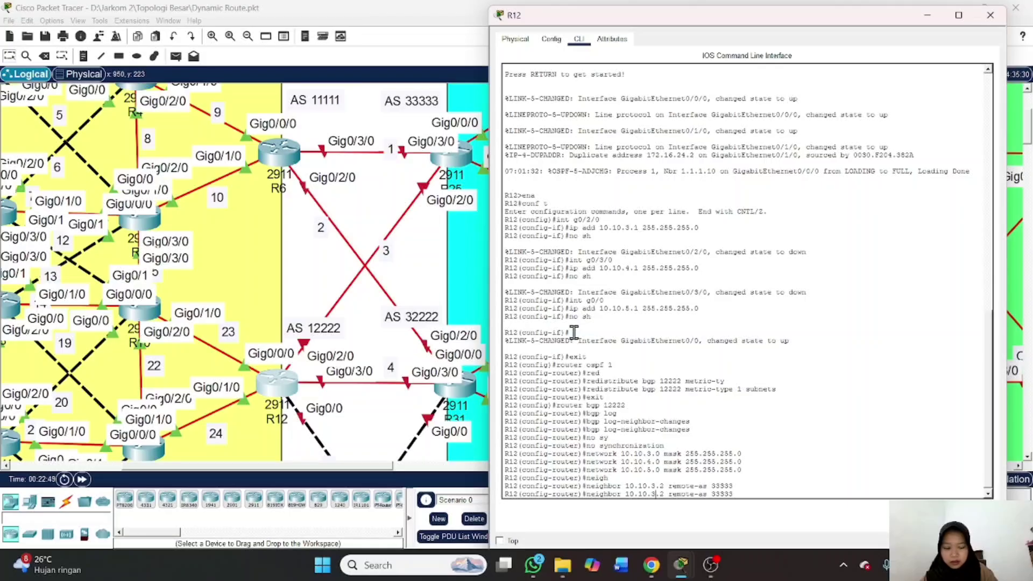
{"action": "key", "text": "BackSpace"}
{"action": "type", "text": "4"}
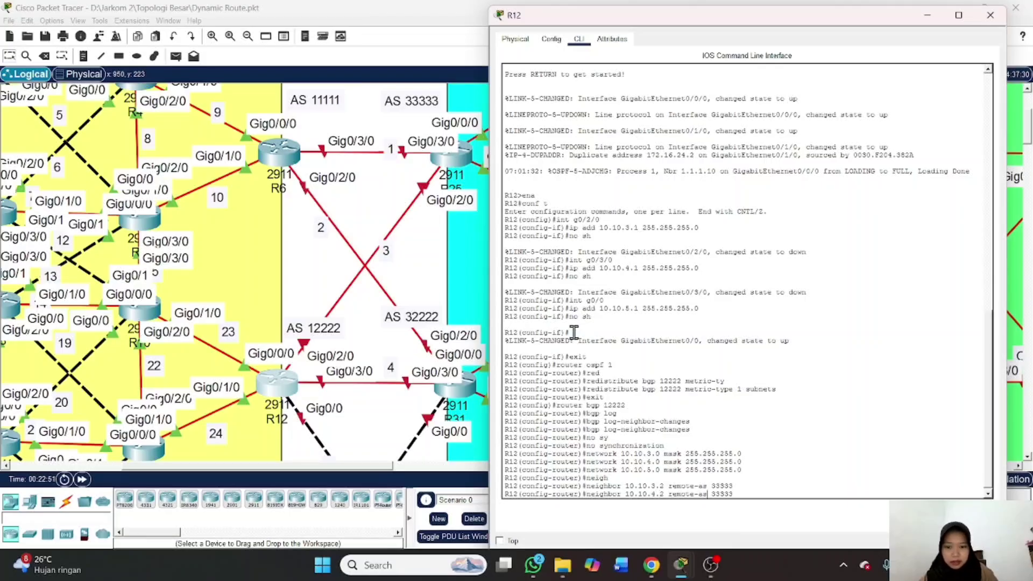
{"action": "key", "text": "BackSpace"}
{"action": "key", "text": "BackSpace"}
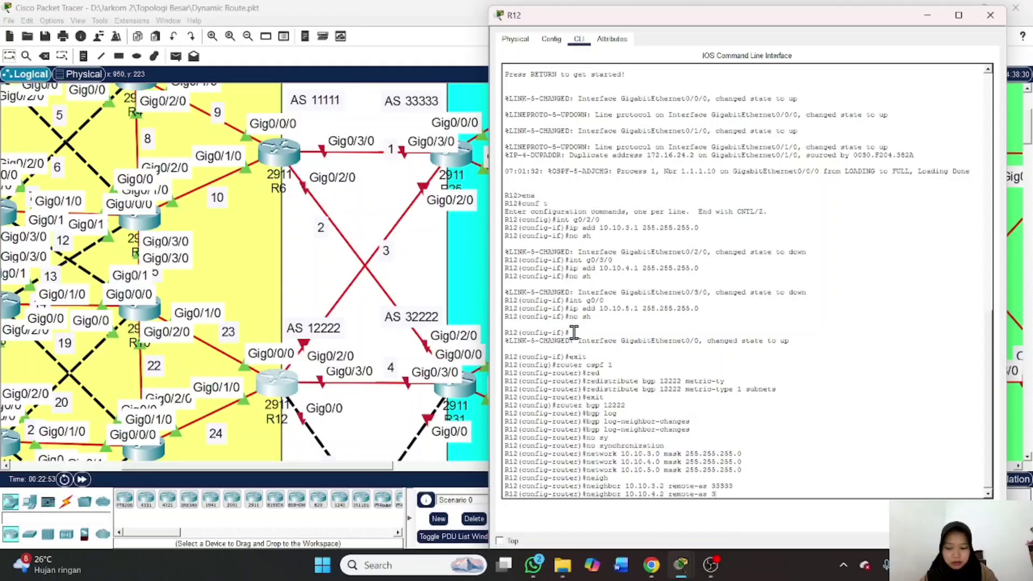
{"action": "type", "text": "2222"}
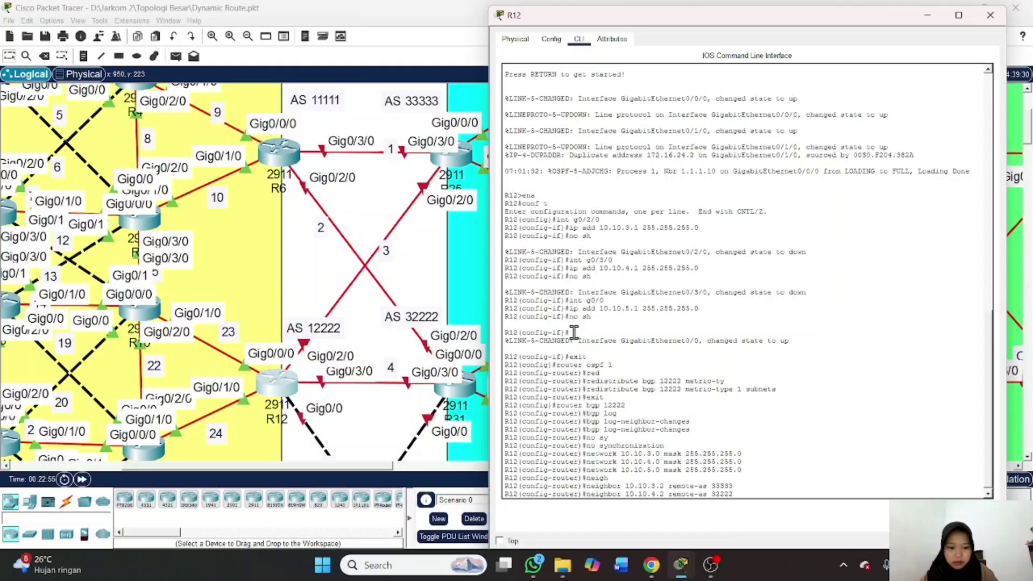
{"action": "key", "text": "Return"}
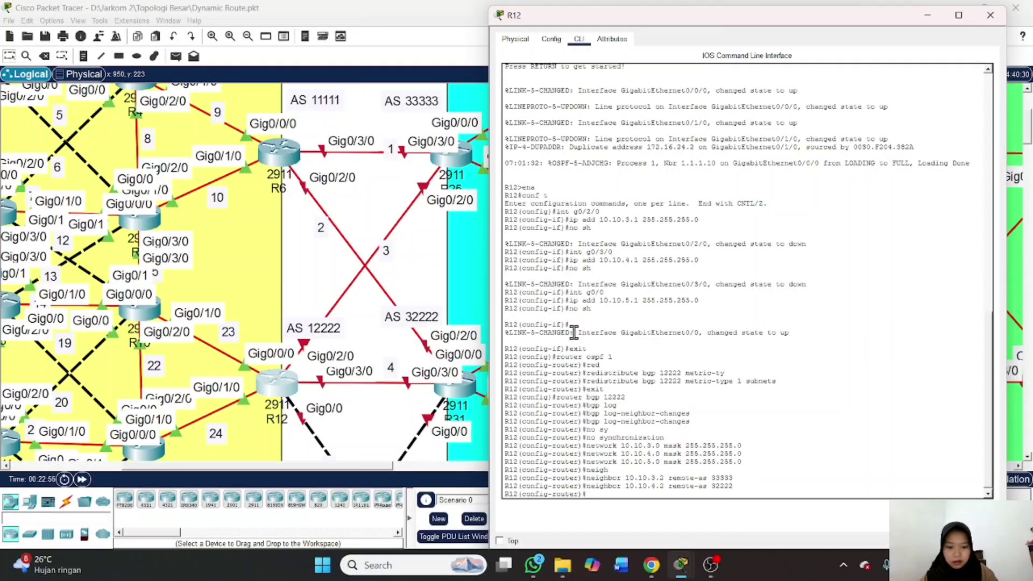
Reuse the last neighbor statement to define neighbor 10.10.5.2 with remote AS 44444 on R12
{"action": "key", "text": "Up"}
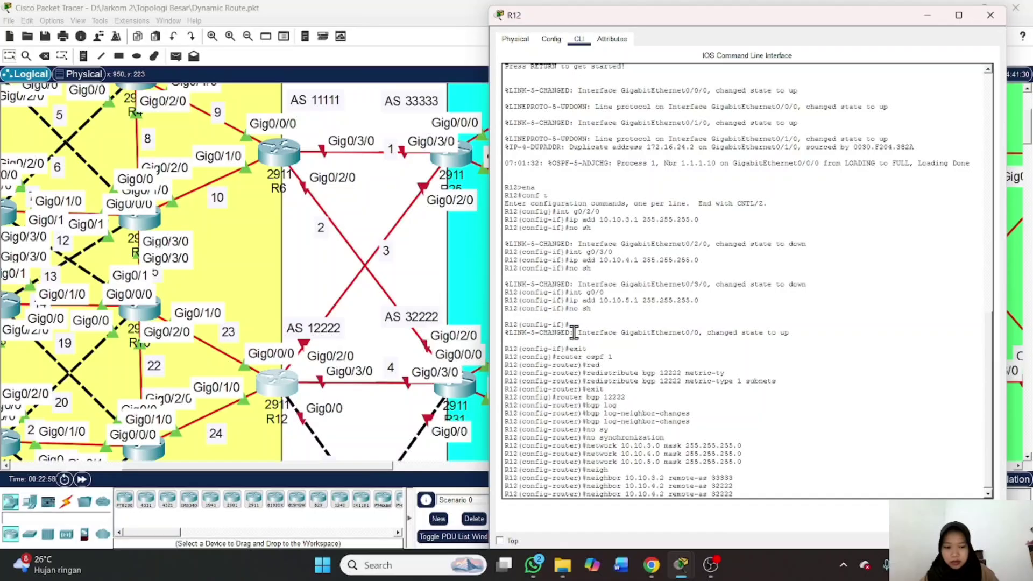
{"action": "scroll", "coordinate": [329, 330], "scroll_direction": "down", "scroll_amount": 5}
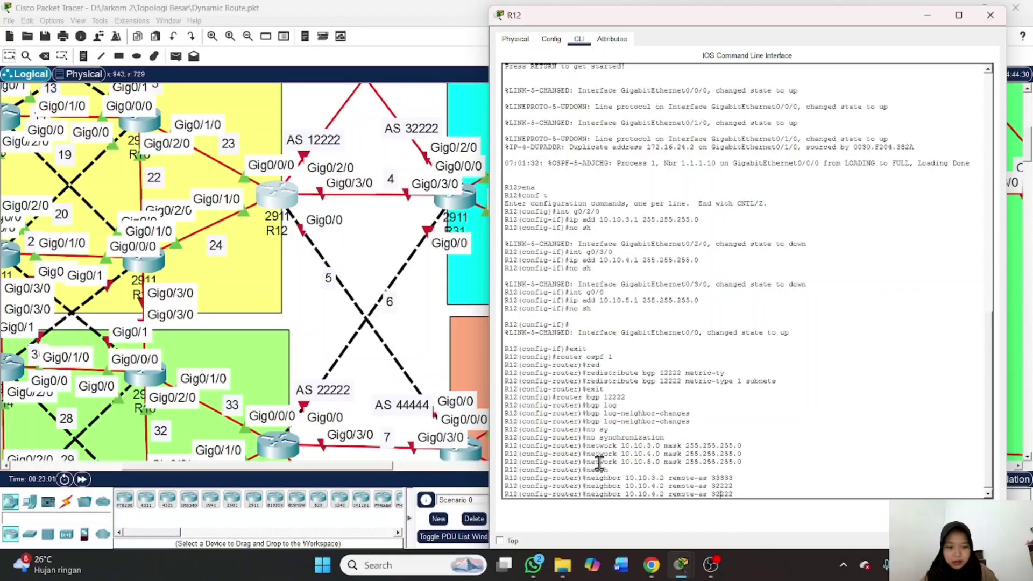
{"action": "key", "text": "BackSpace"}
{"action": "key", "text": "BackSpace"}
{"action": "key", "text": "BackSpace"}
{"action": "key", "text": "BackSpace"}
{"action": "key", "text": "BackSpace"}
{"action": "type", "text": "44444"}
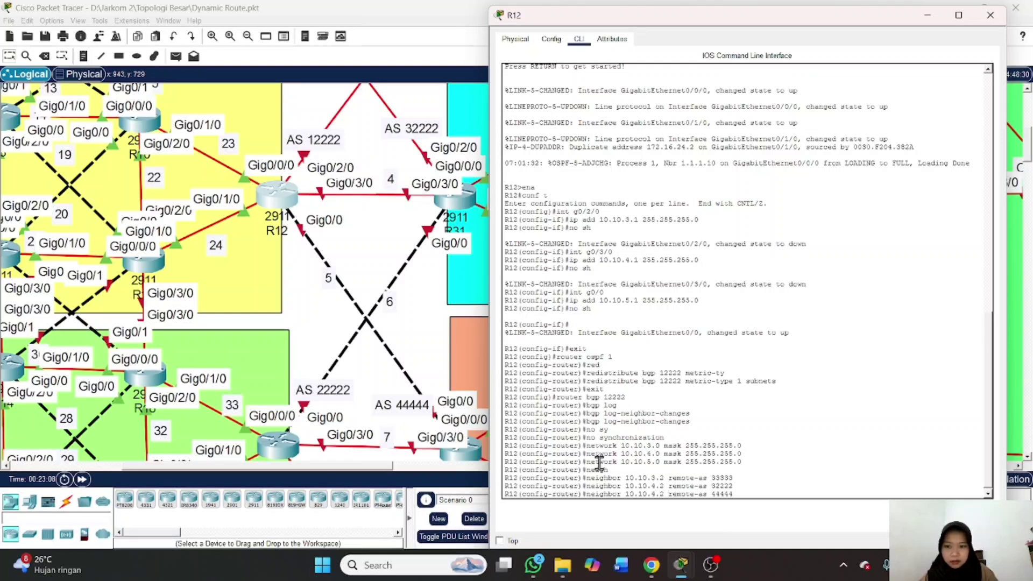
{"action": "key", "text": "BackSpace"}
{"action": "type", "text": "5"}
{"action": "key", "text": "Return"}
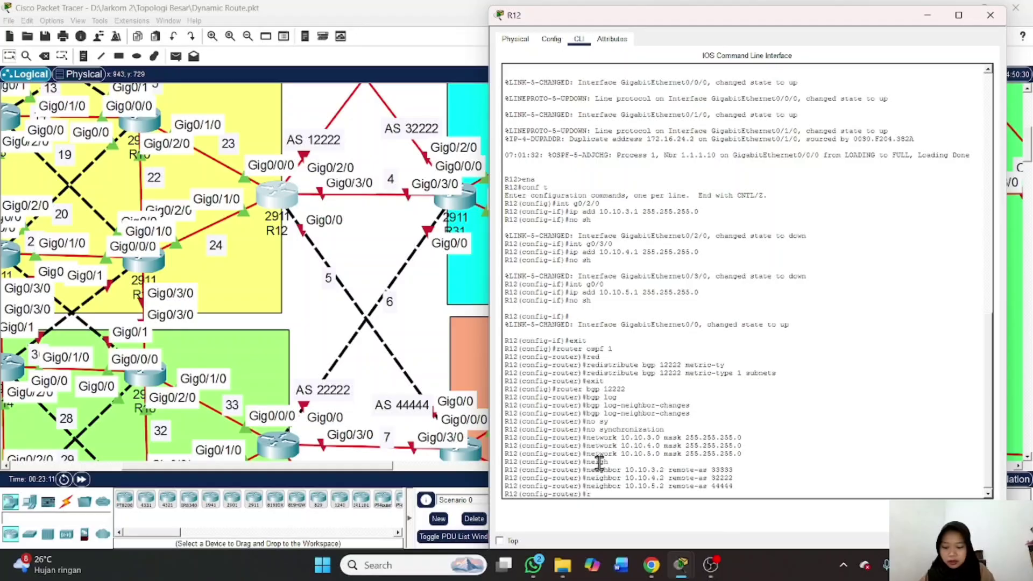
Redistribute OSPF process 1 into R12's BGP process
{"action": "type", "text": "redistribute"}
{"action": "key", "text": "Tab"}
{"action": "type", "text": "ospf 1"}
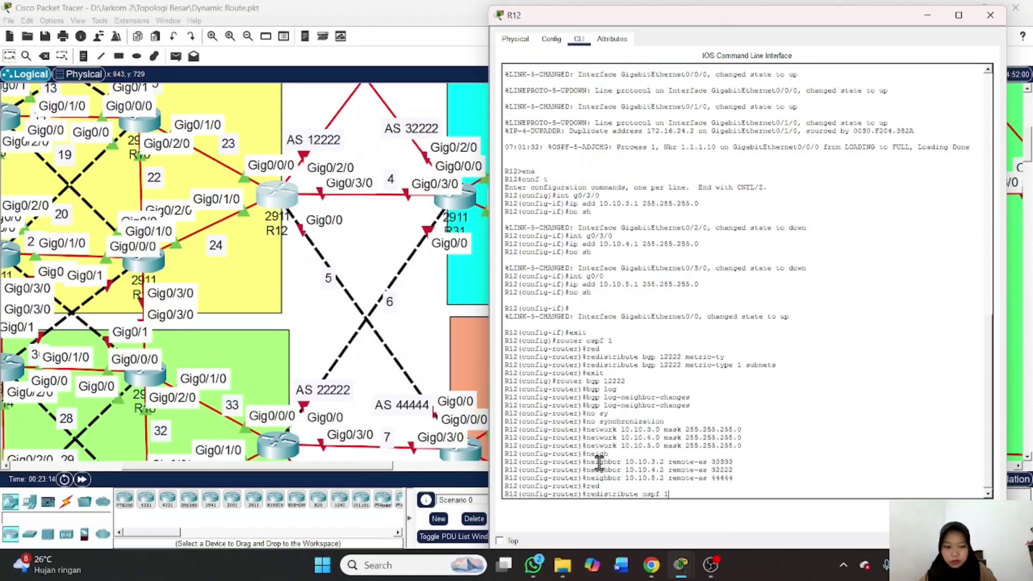
{"action": "key", "text": "Return"}
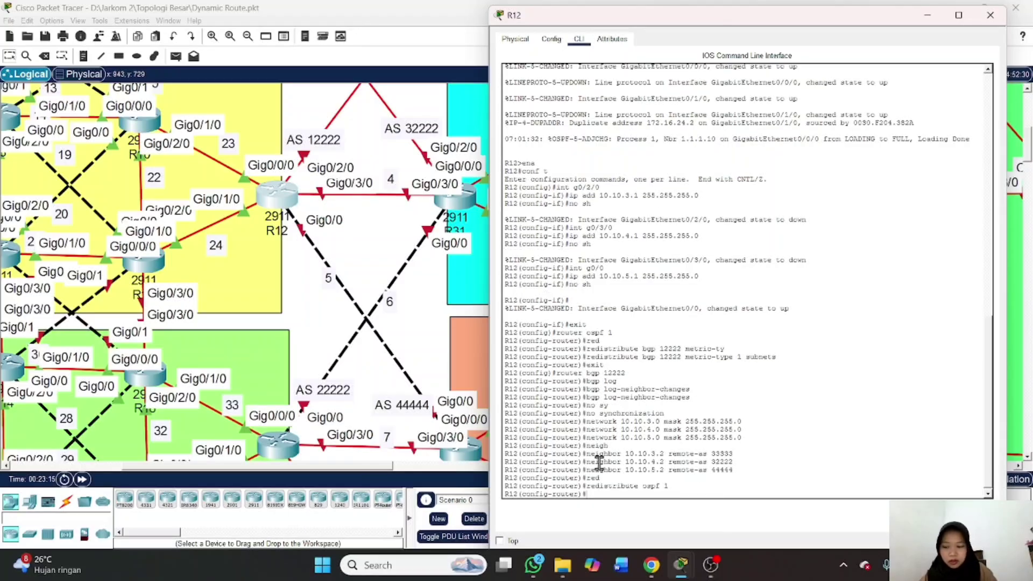
Exit R12's configuration mode and try to save the running configuration
{"action": "type", "text": "end"}
{"action": "key", "text": "Return"}
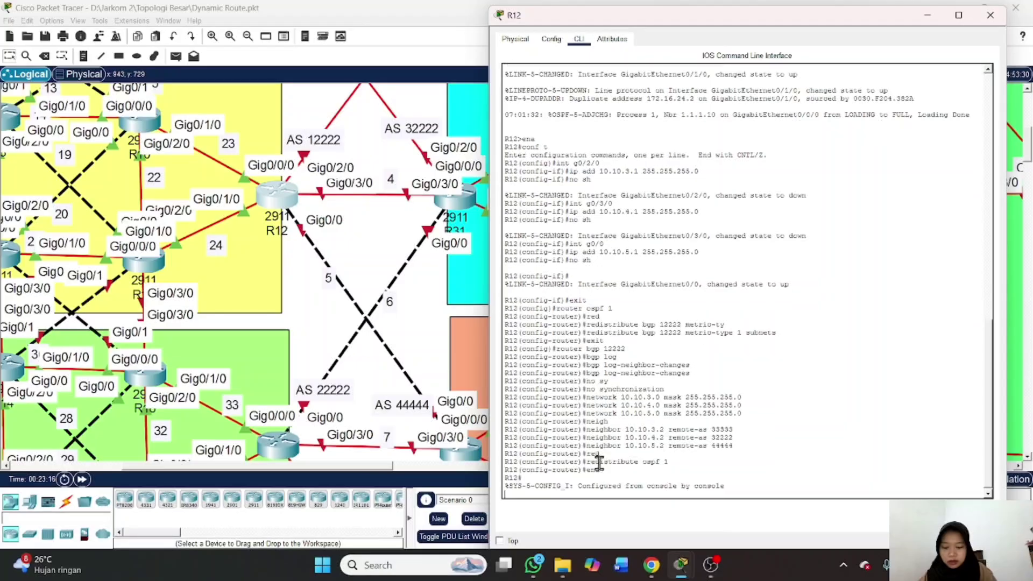
{"action": "type", "text": "wer"}
{"action": "key", "text": "Return"}
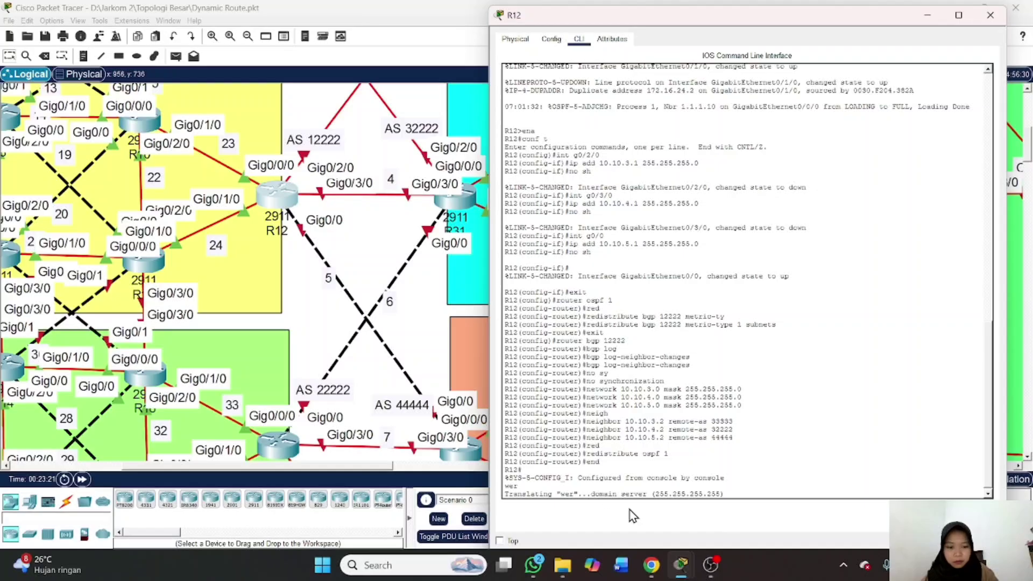
Examine the inter-region links and AS labels around R12 and the neighboring border routers in the topology
{"action": "scroll", "coordinate": [636, 467], "scroll_direction": "up", "scroll_amount": 1}
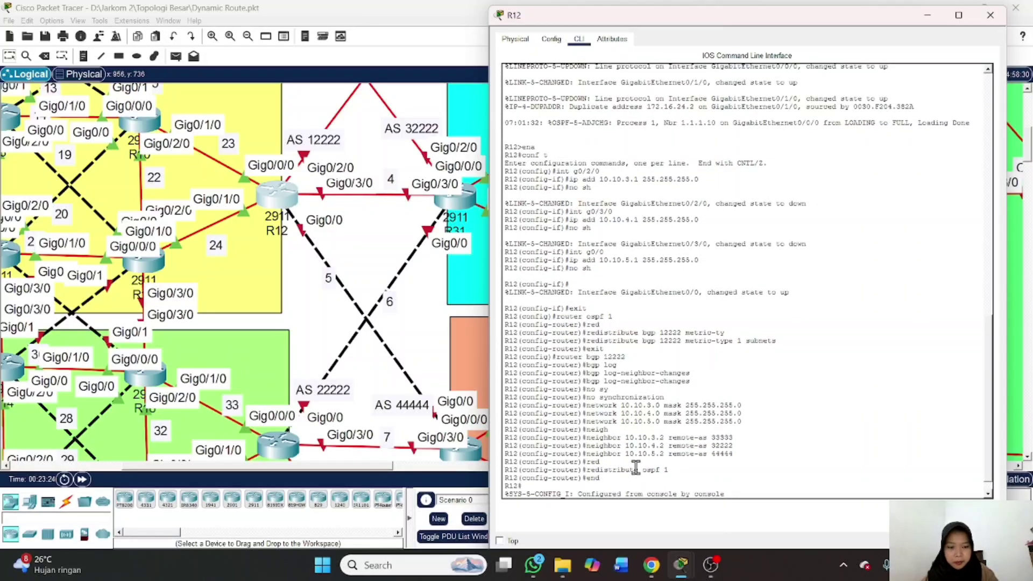
{"action": "scroll", "coordinate": [636, 467], "scroll_direction": "down", "scroll_amount": 1}
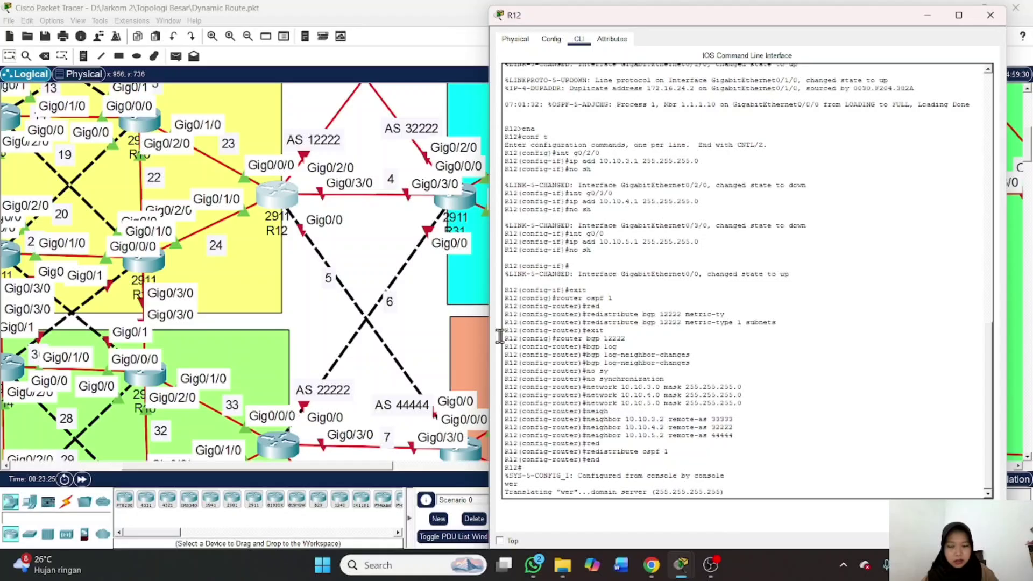
{"action": "scroll", "coordinate": [416, 366], "scroll_direction": "up", "scroll_amount": 5}
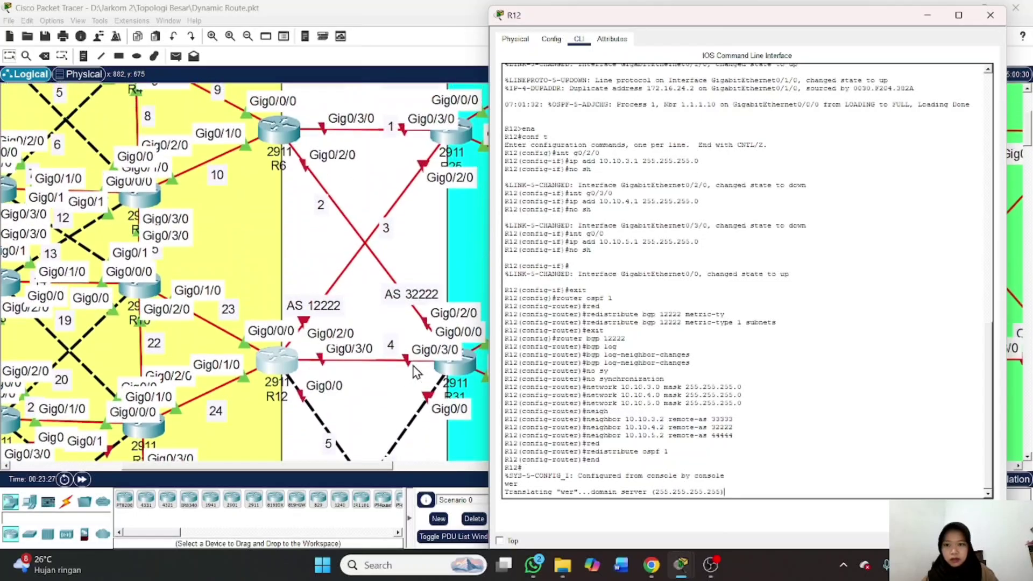
{"action": "scroll", "coordinate": [414, 371], "scroll_direction": "right", "scroll_amount": 2}
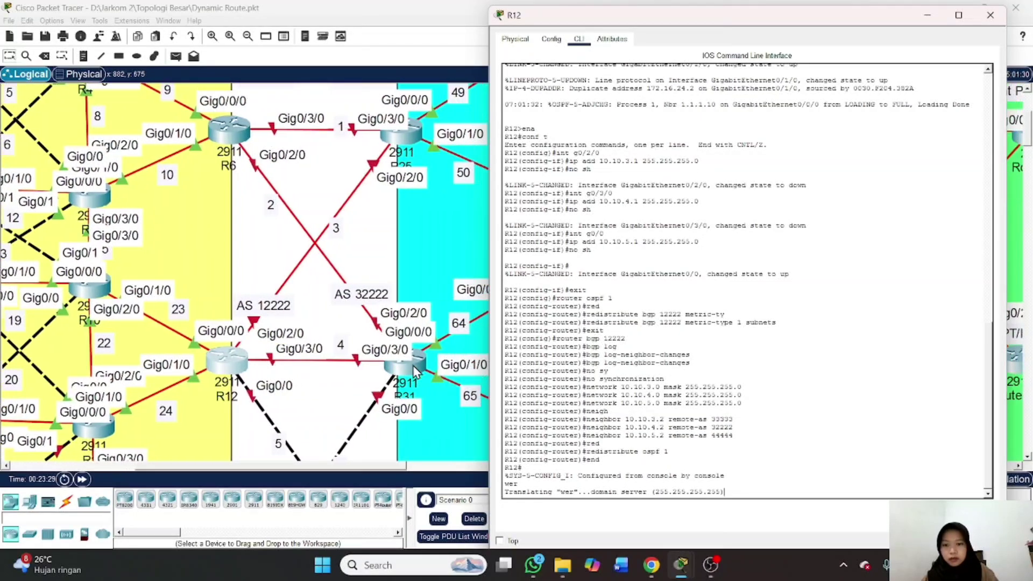
{"action": "scroll", "coordinate": [413, 370], "scroll_direction": "left", "scroll_amount": 2}
{"action": "scroll", "coordinate": [414, 370], "scroll_direction": "down", "scroll_amount": 6}
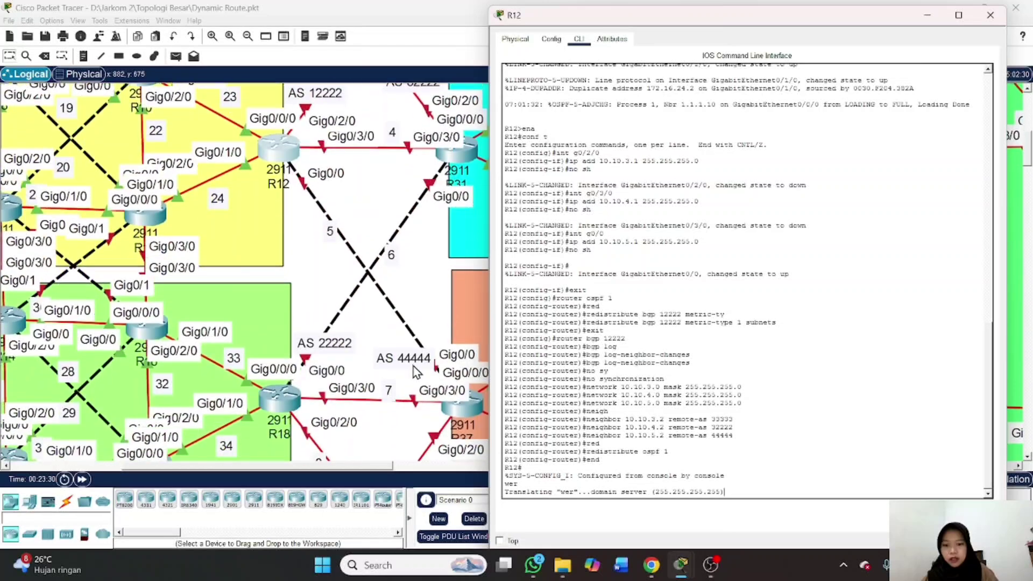
{"action": "scroll", "coordinate": [417, 371], "scroll_direction": "right", "scroll_amount": 5}
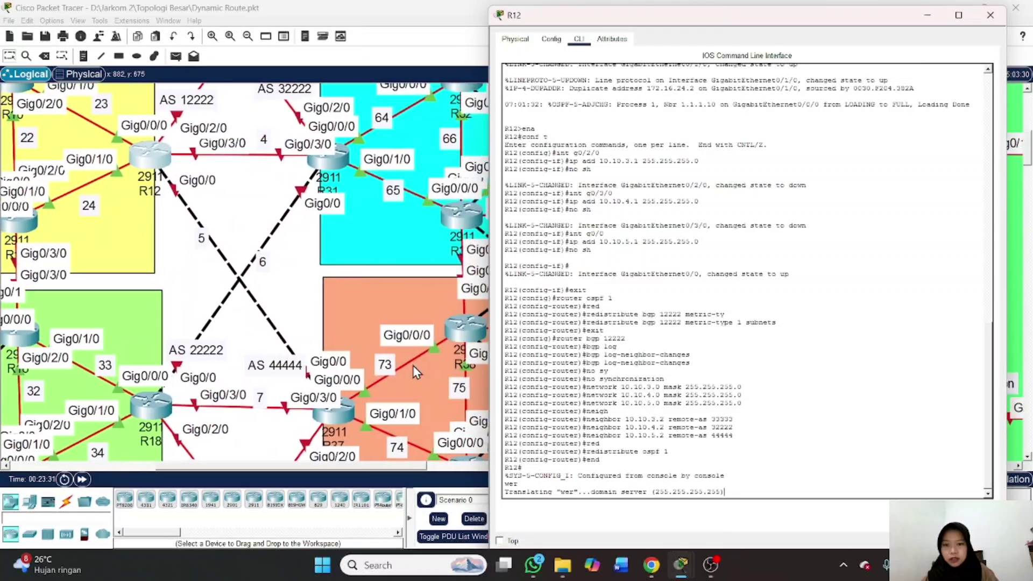
{"action": "scroll", "coordinate": [412, 366], "scroll_direction": "up", "scroll_amount": 6}
{"action": "scroll", "coordinate": [412, 366], "scroll_direction": "left", "scroll_amount": 4}
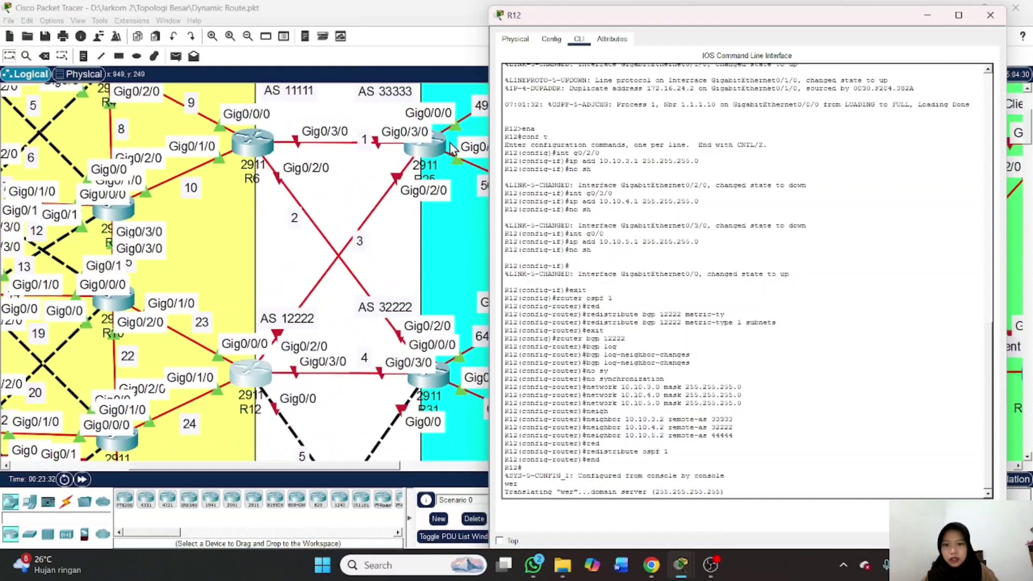
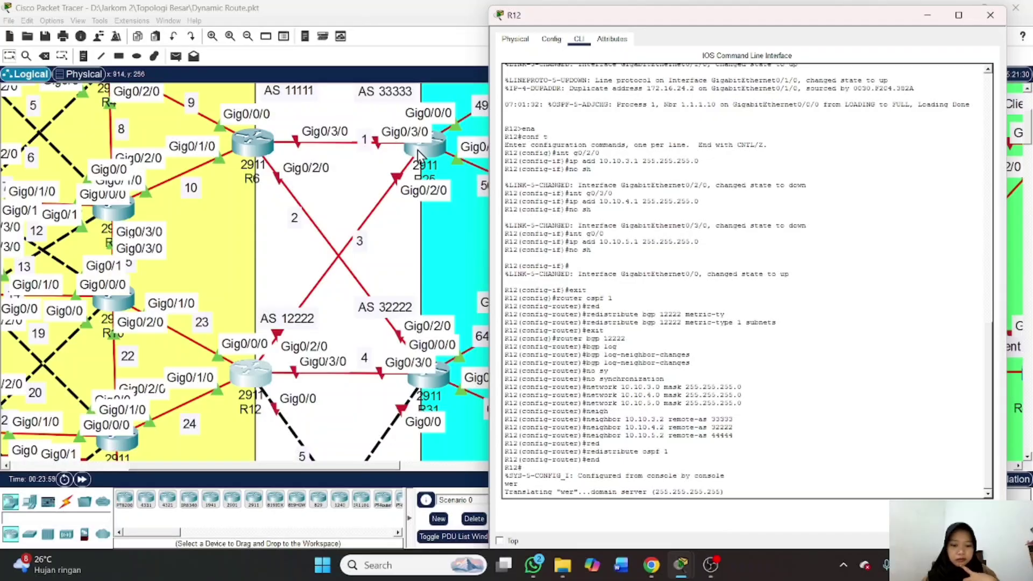
Keep R12's window on top and shift it aside to uncover more of the topology
{"action": "left_click", "coordinate": [499, 541]}
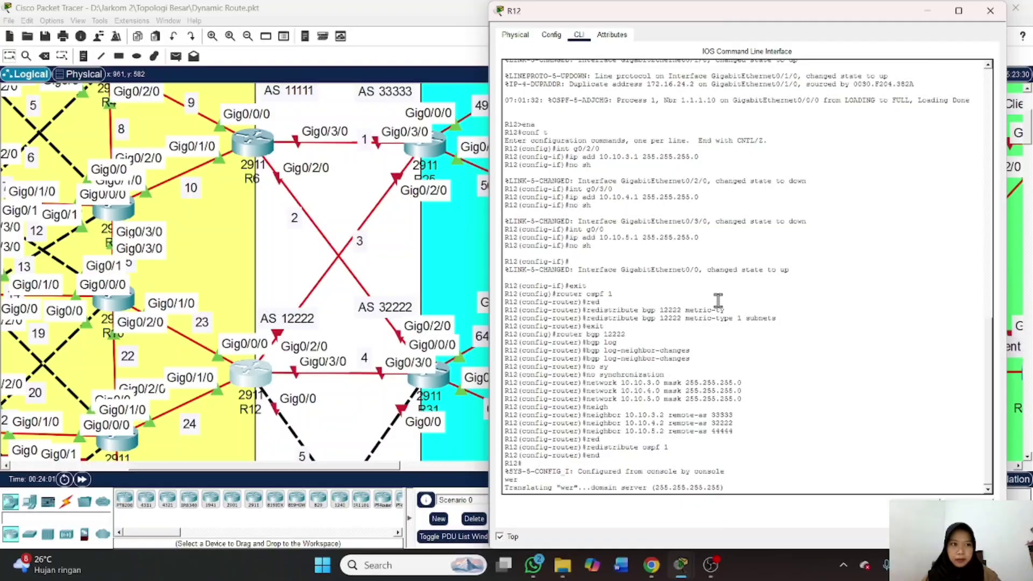
{"action": "left_click_drag", "start_coordinate": [807, 21], "coordinate": [831, 28]}
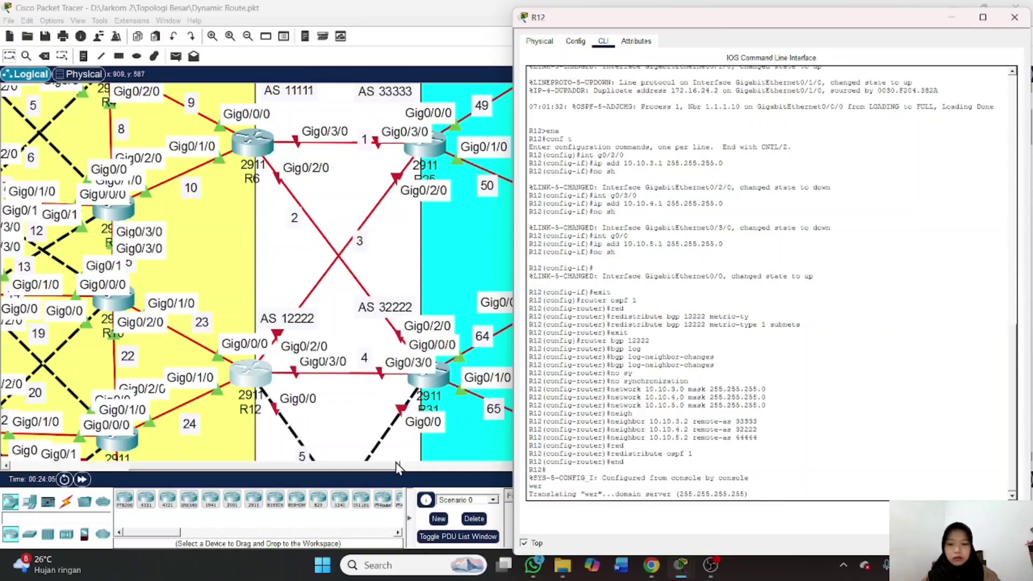
{"action": "scroll", "coordinate": [443, 426], "scroll_direction": "up", "scroll_amount": 1}
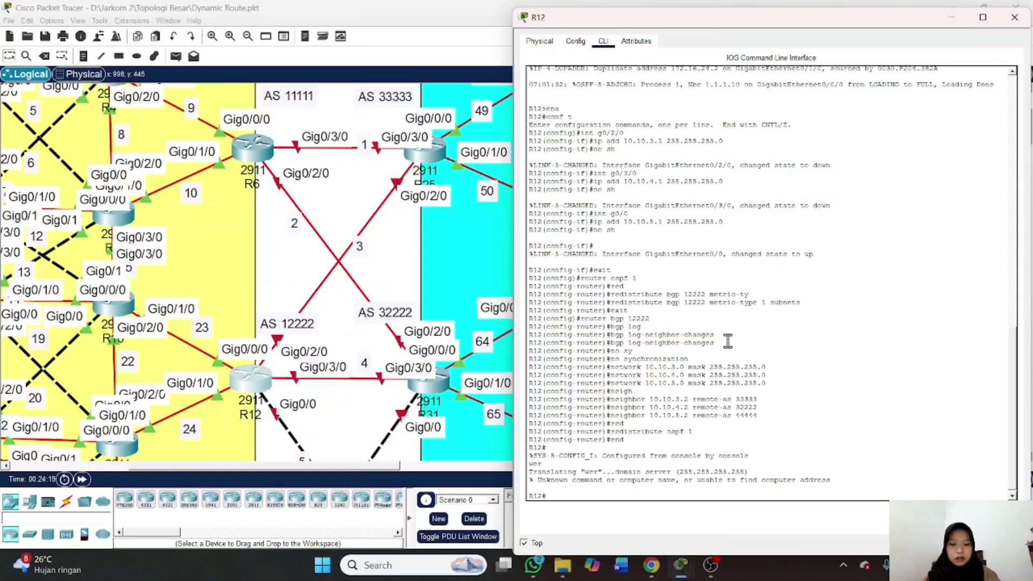
Save R12's configuration with the wr command and close its window
{"action": "key", "text": "Return"}
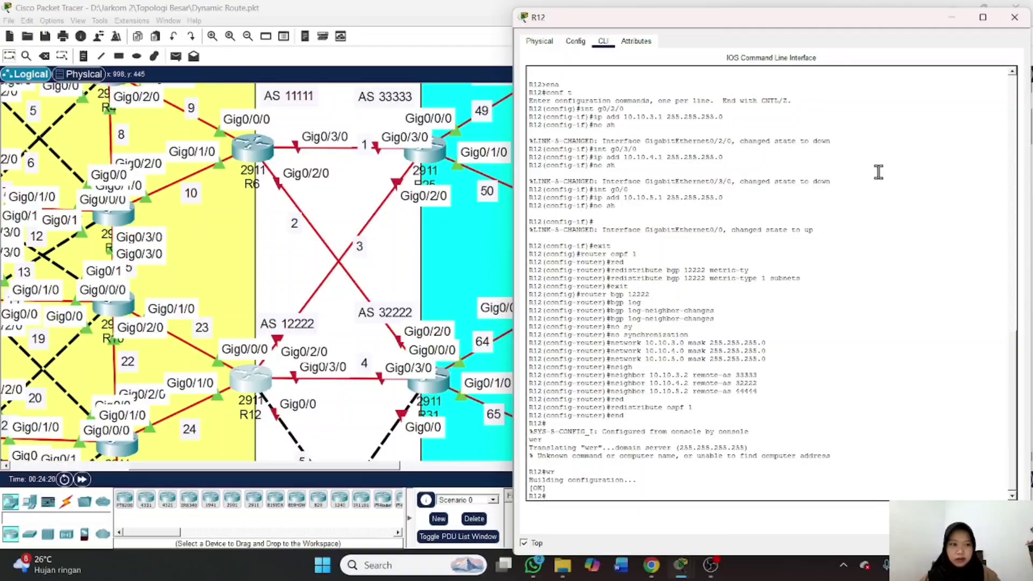
{"action": "left_click", "coordinate": [1014, 18]}
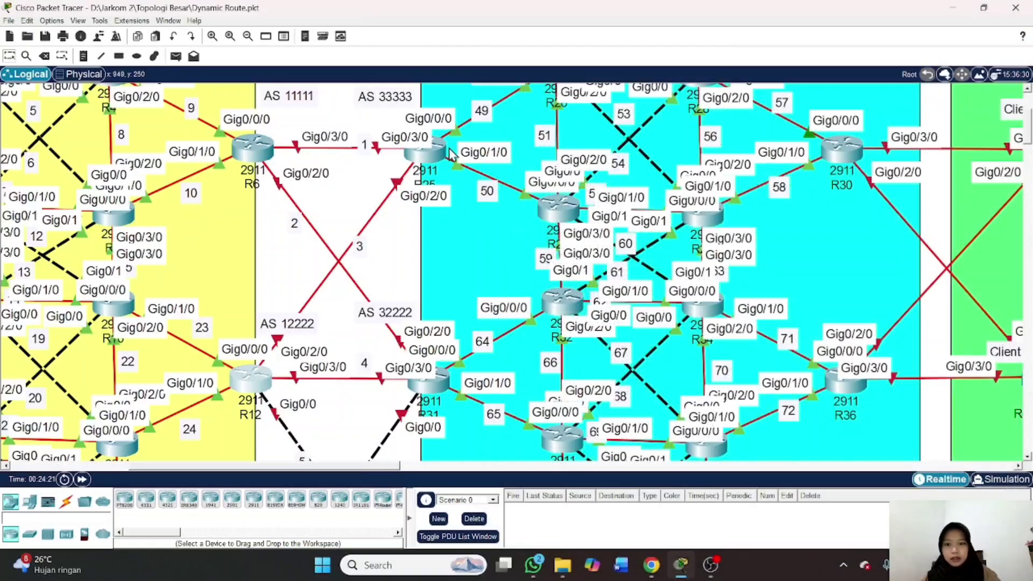
Open R25's CLI, enter global configuration mode, and shift its window aside to uncover the inter-region links
{"action": "left_click", "coordinate": [430, 156]}
{"action": "left_click", "coordinate": [348, 34]}
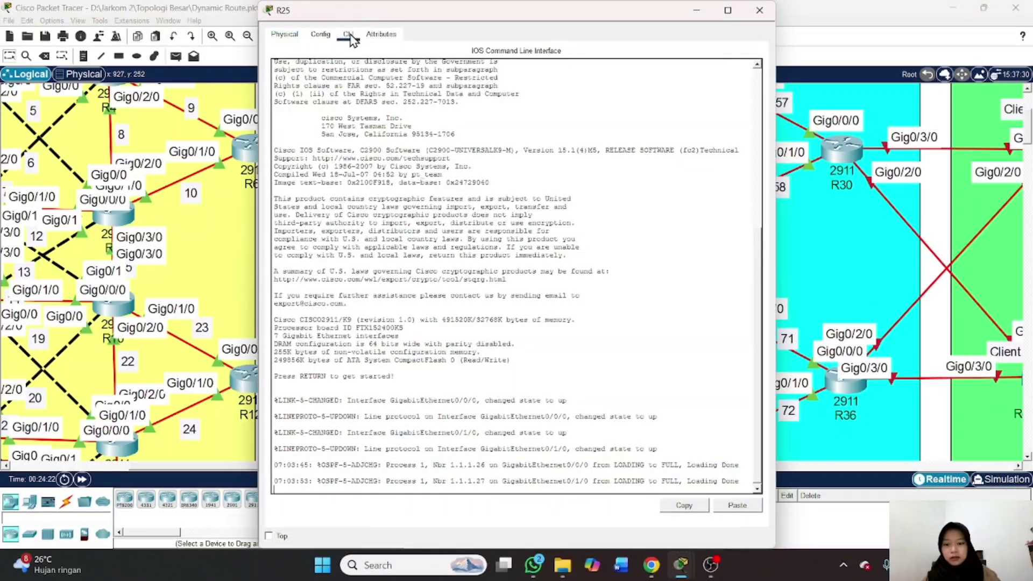
{"action": "type", "text": "ena"}
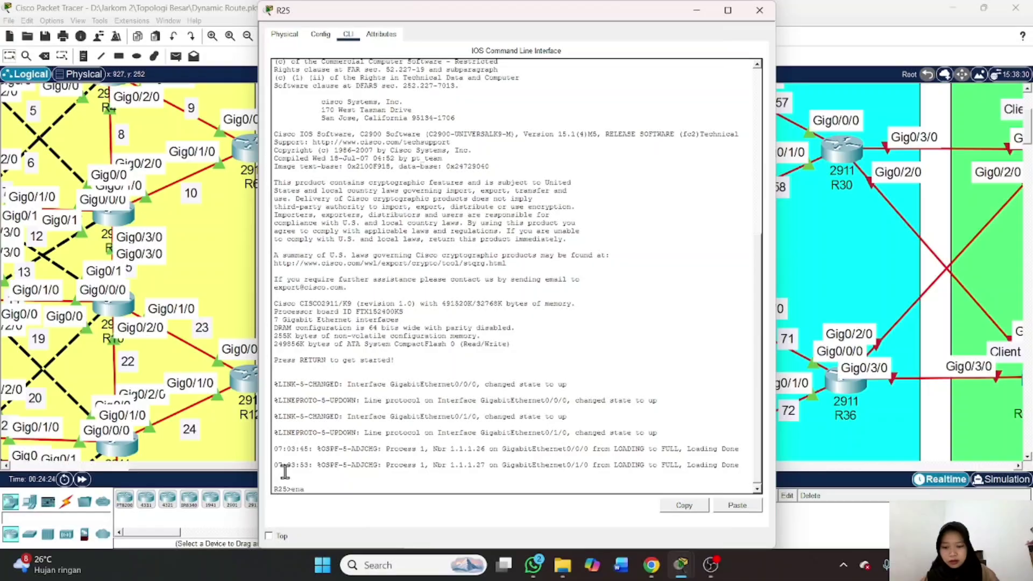
{"action": "key", "text": "Return"}
{"action": "type", "text": "conf t"}
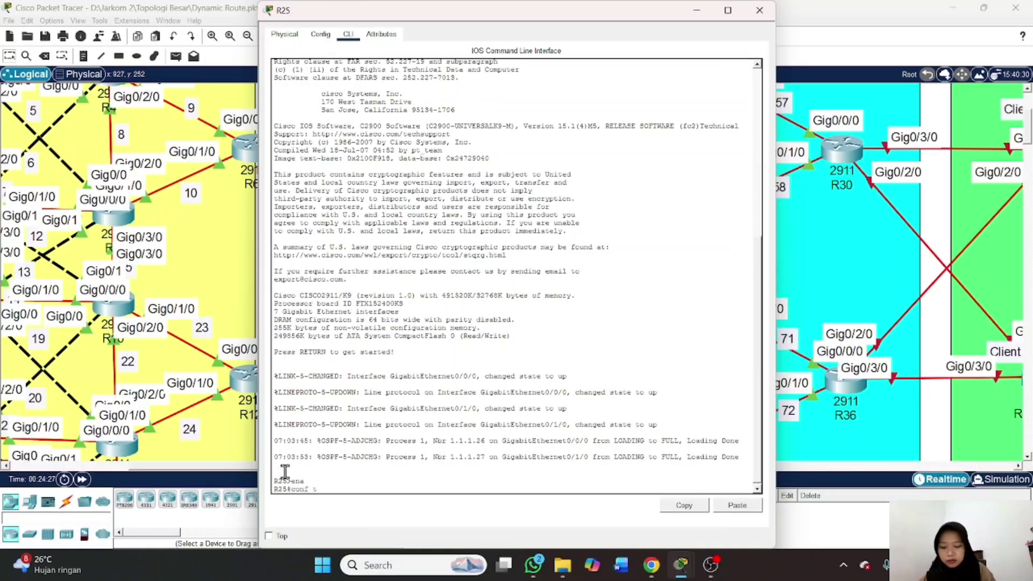
{"action": "key", "text": "Return"}
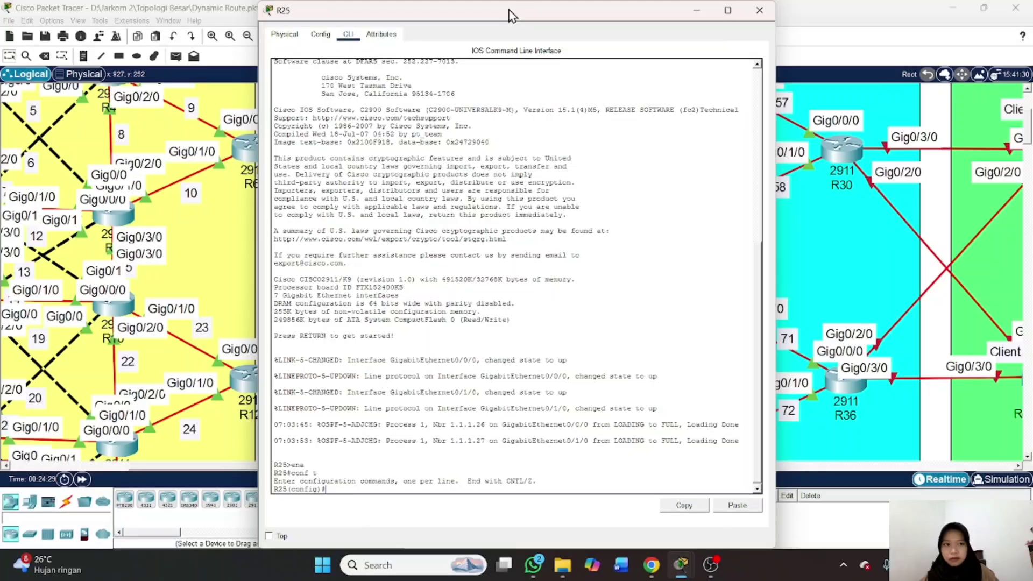
{"action": "left_click_drag", "start_coordinate": [510, 10], "coordinate": [715, 11]}
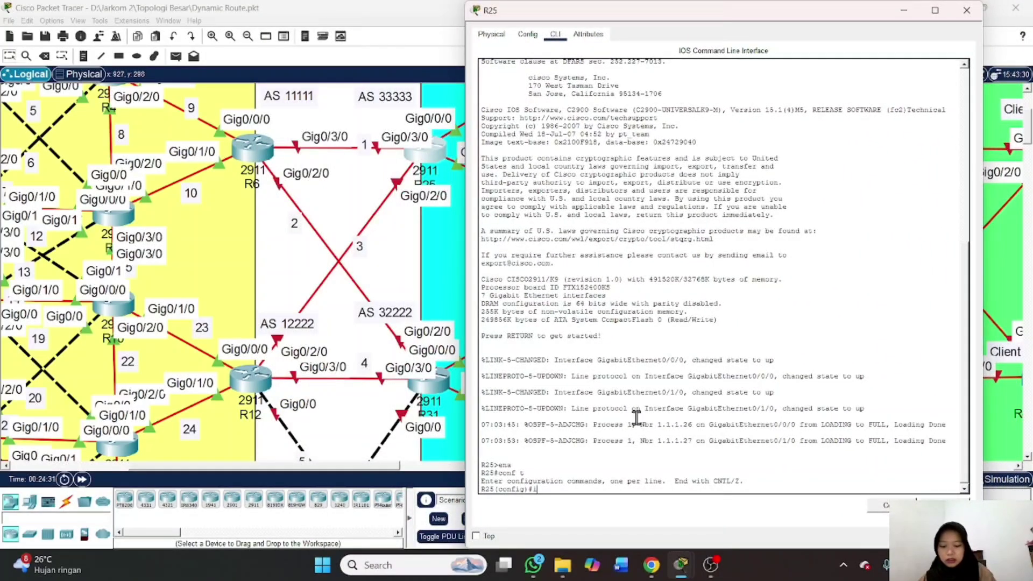
Configure R25's interface g0/3/0 with IP address 10.10.1.2 255.255.255.0 and enable it with no sh
{"action": "type", "text": "int g"}
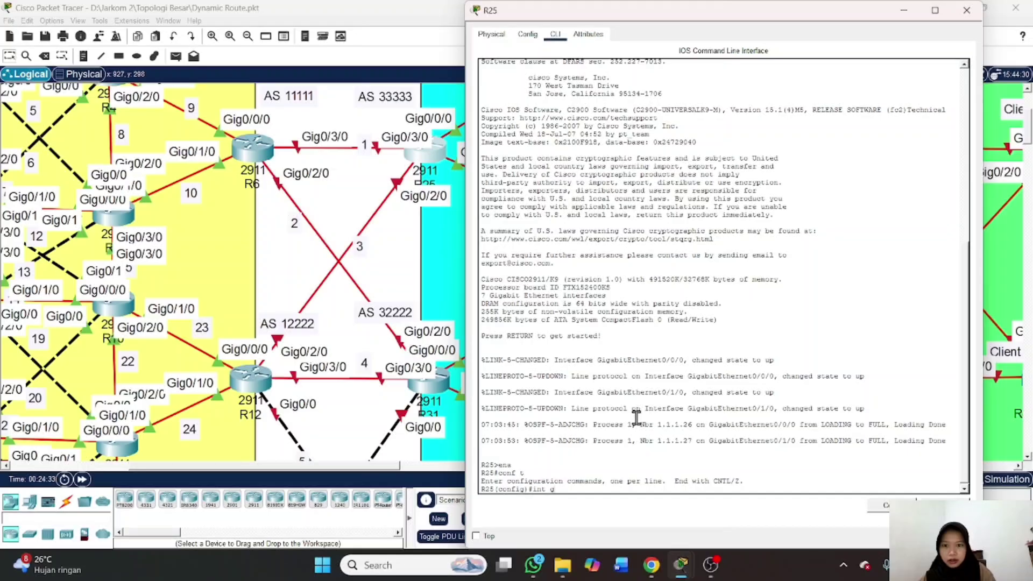
{"action": "type", "text": "0/3/0"}
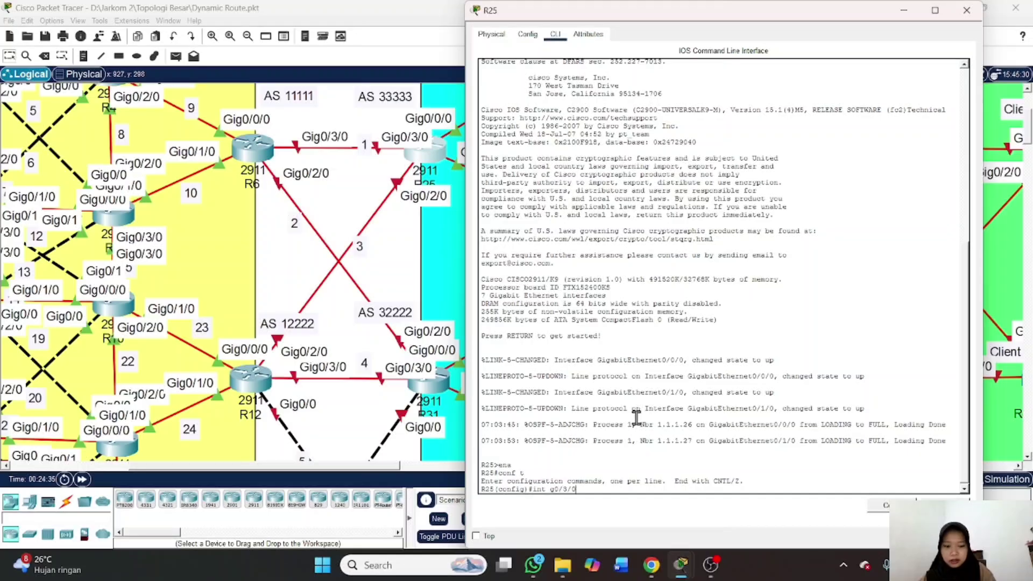
{"action": "key", "text": "Return"}
{"action": "type", "text": "ip add"}
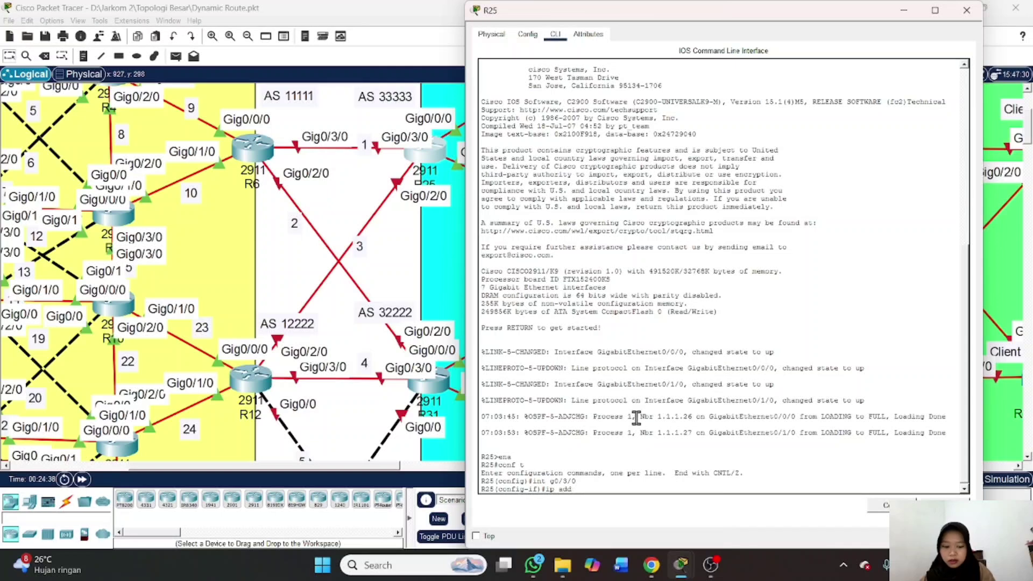
{"action": "type", "text": " 10.10.1.2 255"}
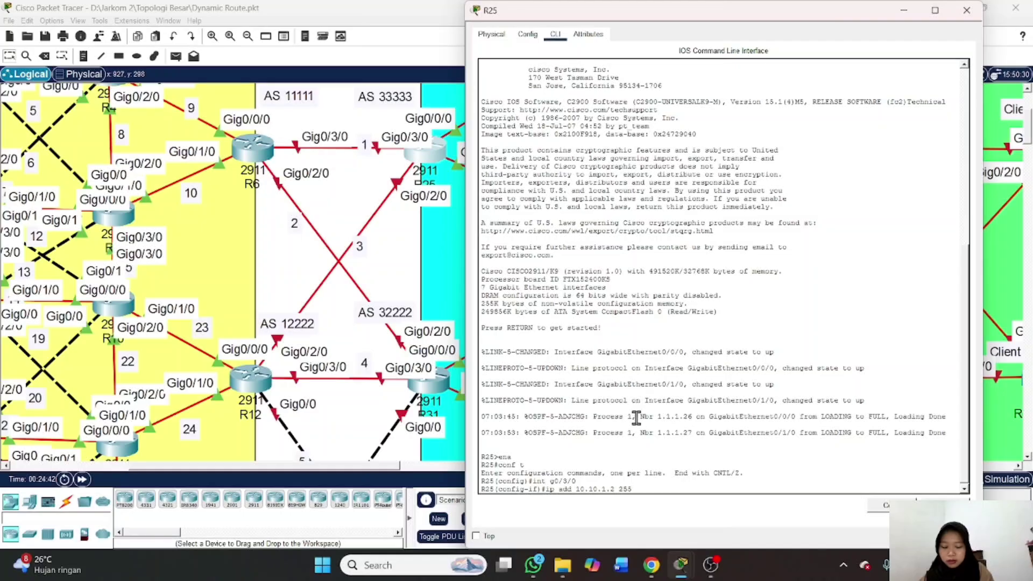
{"action": "type", "text": ".255.255"}
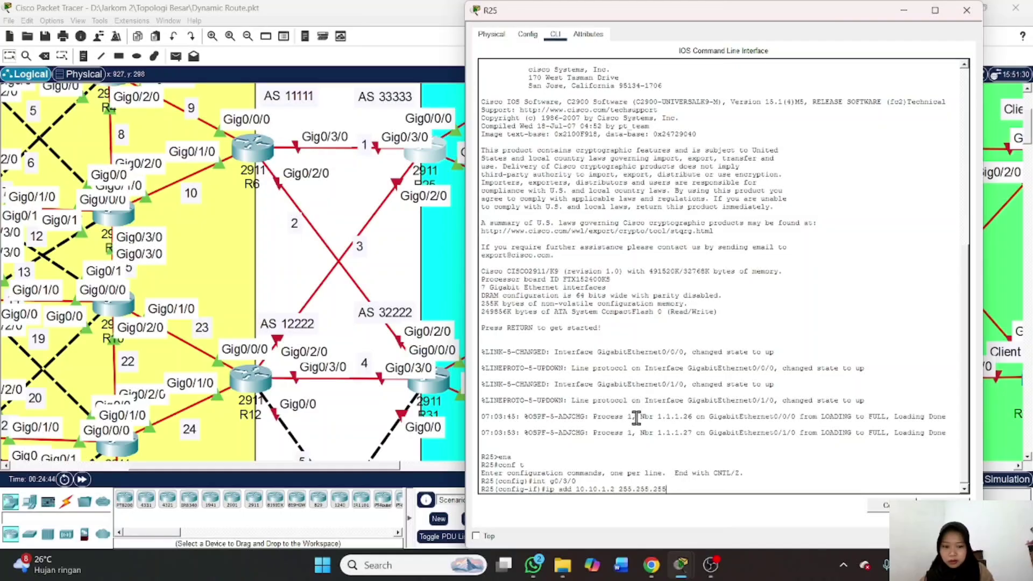
{"action": "type", "text": ".0"}
{"action": "key", "text": "Return"}
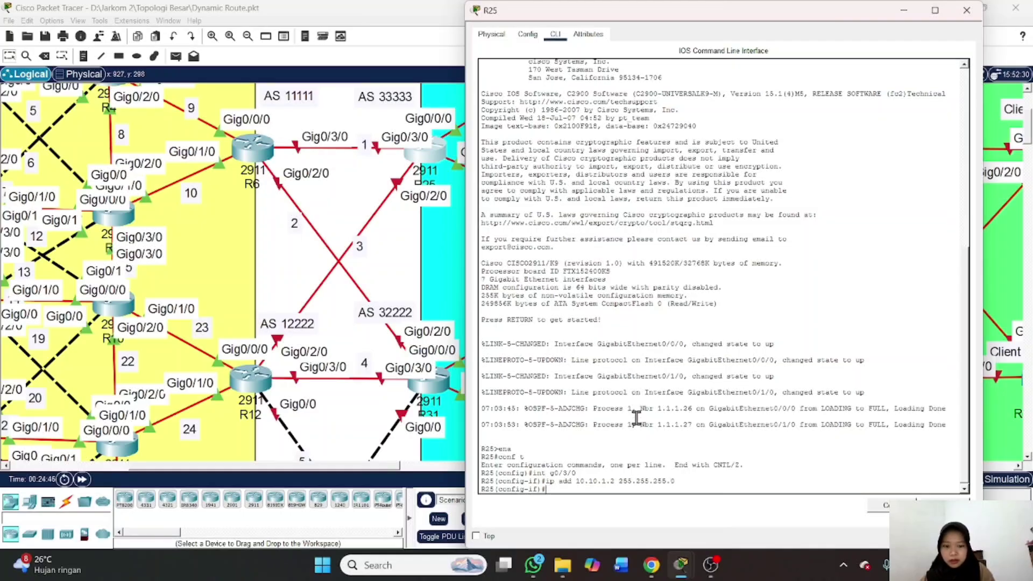
{"action": "type", "text": "no sh"}
{"action": "key", "text": "Return"}
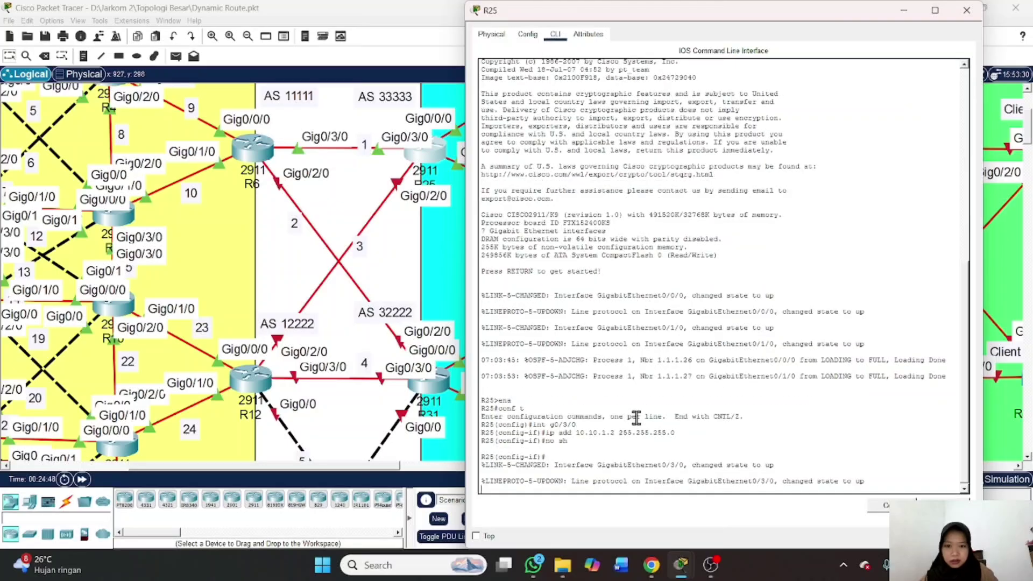
{"action": "key", "text": "Return"}
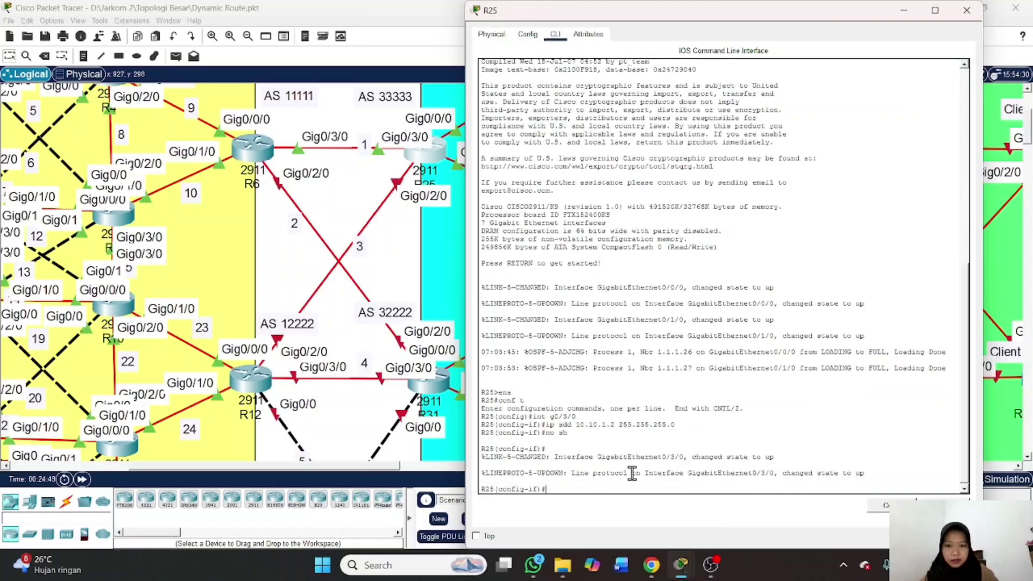
Assign IP address 10.10.3.2 255.255.255.0 to R25's interface g0/2/0
{"action": "key", "text": "Up"}
{"action": "key", "text": "Up"}
{"action": "key", "text": "Up"}
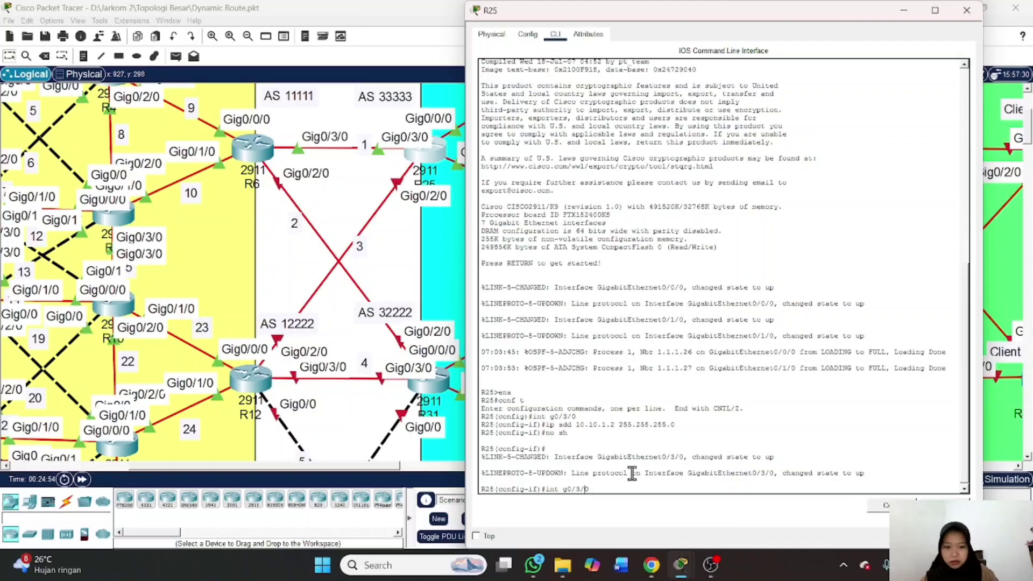
{"action": "key", "text": "BackSpace"}
{"action": "key", "text": "BackSpace"}
{"action": "key", "text": "BackSpace"}
{"action": "type", "text": "2/0"}
{"action": "key", "text": "Return"}
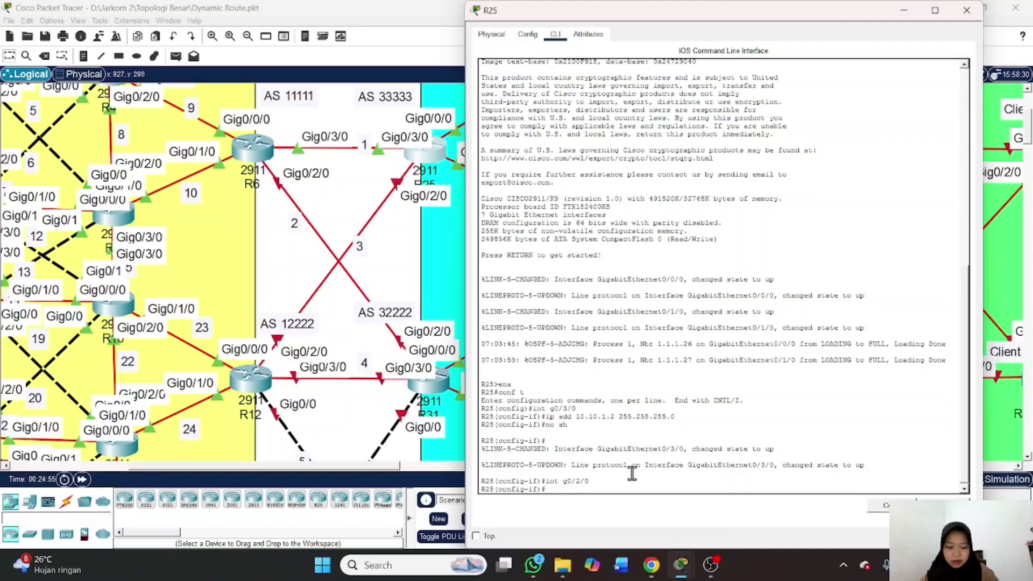
{"action": "key", "text": "Up"}
{"action": "key", "text": "Up"}
{"action": "key", "text": "Up"}
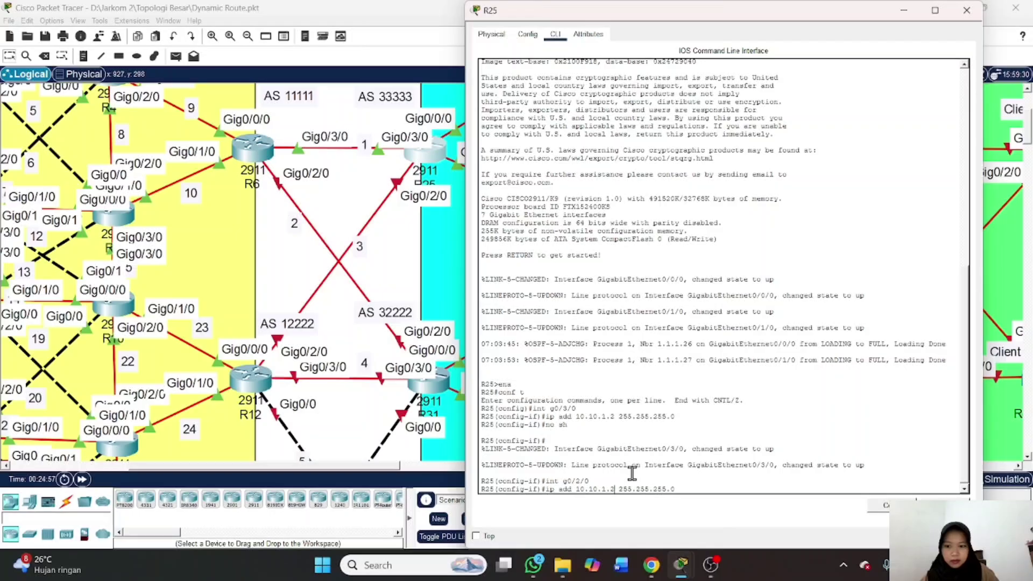
{"action": "key", "text": "BackSpace"}
{"action": "type", "text": "3"}
{"action": "key", "text": "Return"}
Enable R25's interface g0/2/0 with no sh and exit interface configuration mode
{"action": "key", "text": "Up"}
{"action": "key", "text": "Up"}
{"action": "key", "text": "Up"}
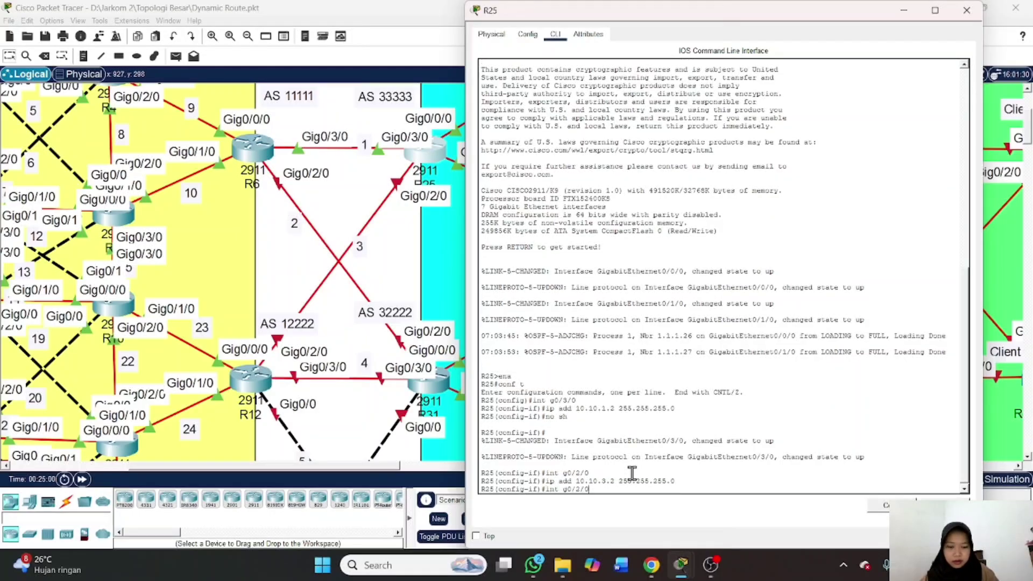
{"action": "key", "text": "Return"}
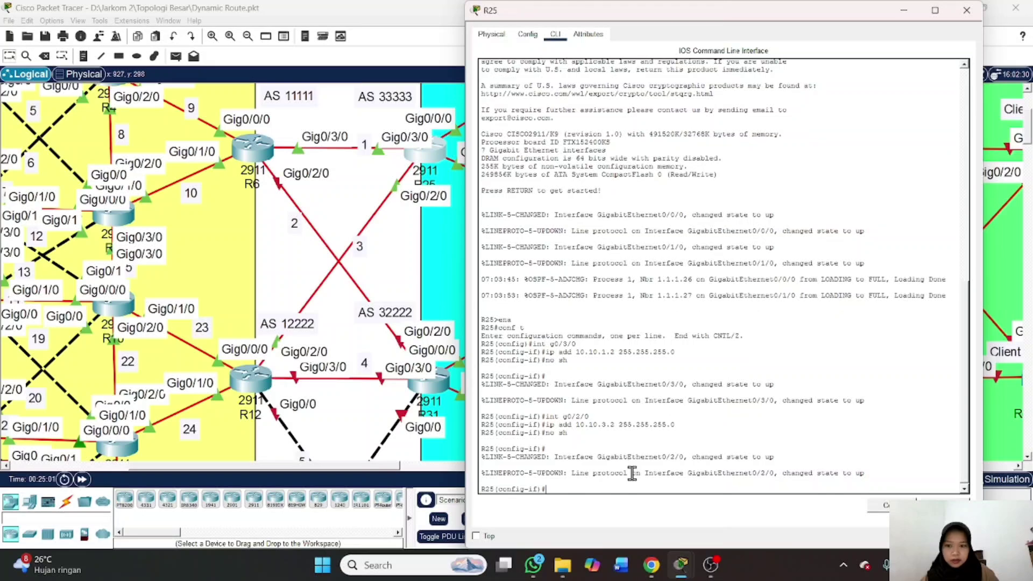
{"action": "scroll", "coordinate": [457, 354], "scroll_direction": "up", "scroll_amount": 3}
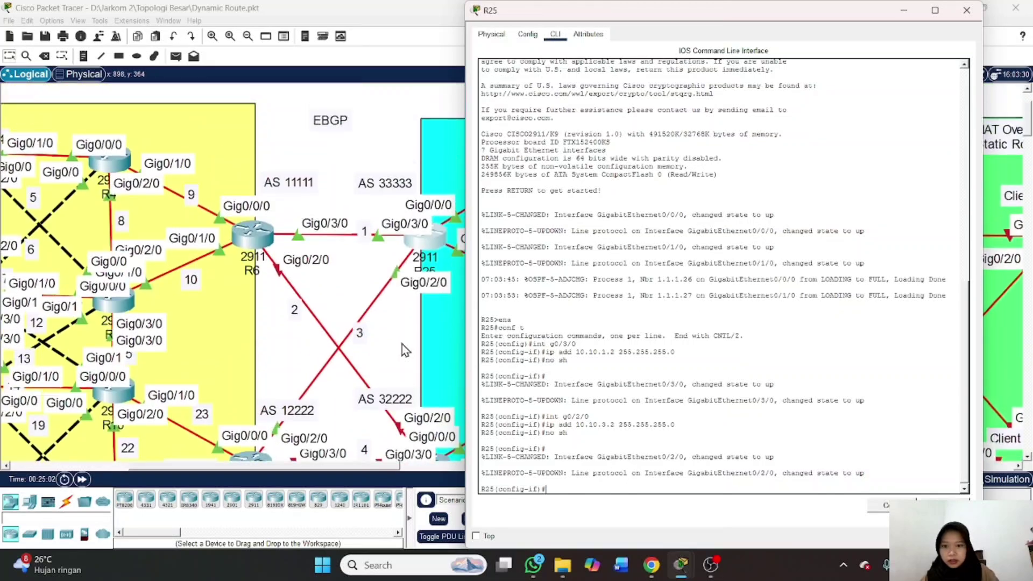
{"action": "scroll", "coordinate": [405, 350], "scroll_direction": "down", "scroll_amount": 1}
{"action": "type", "text": "exit"}
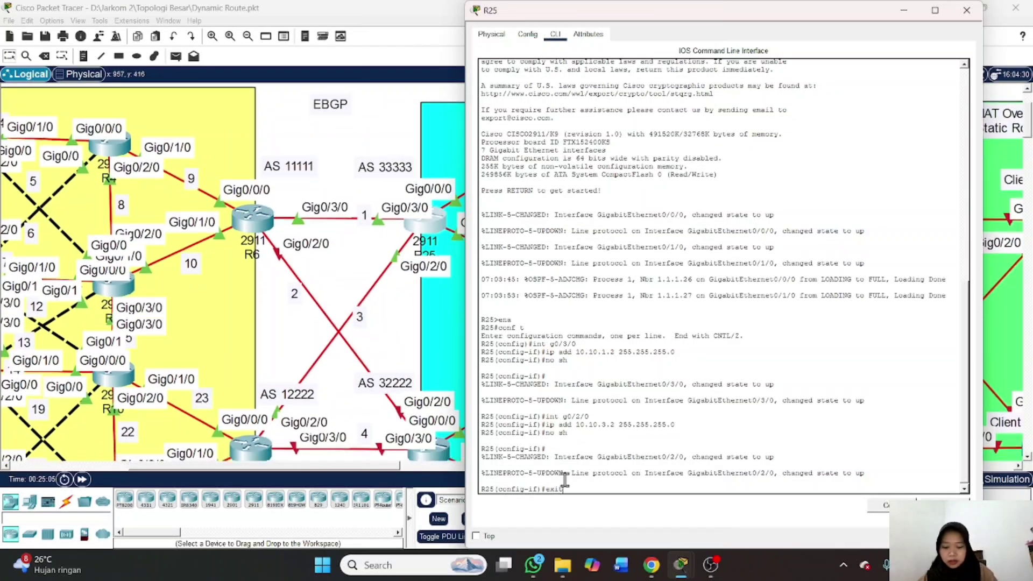
{"action": "key", "text": "Return"}
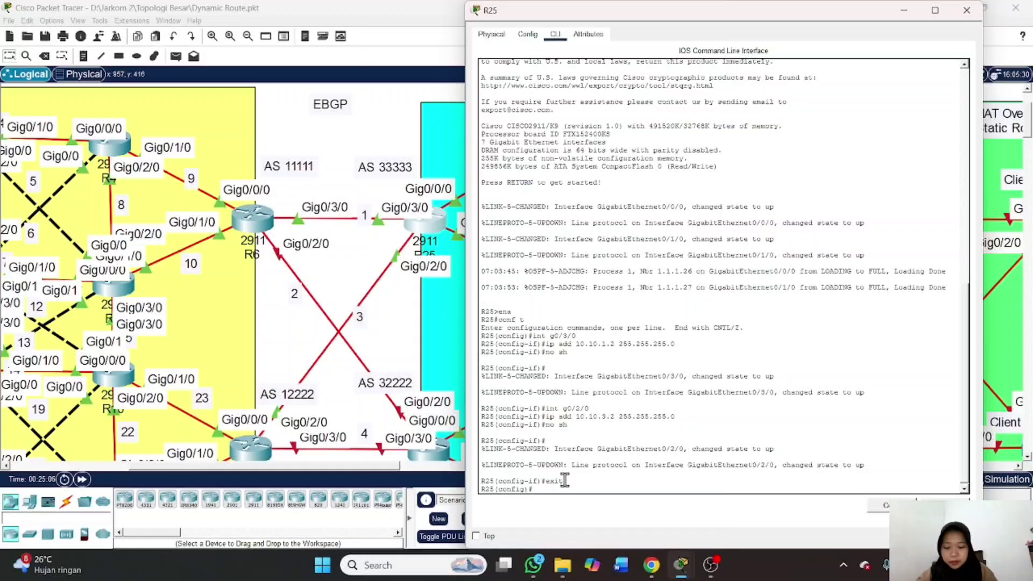
Redistribute BGP 33333 into R25's OSPF process 1 with metric-type 1 and subnets, and exit router configuration
{"action": "type", "text": "router "}
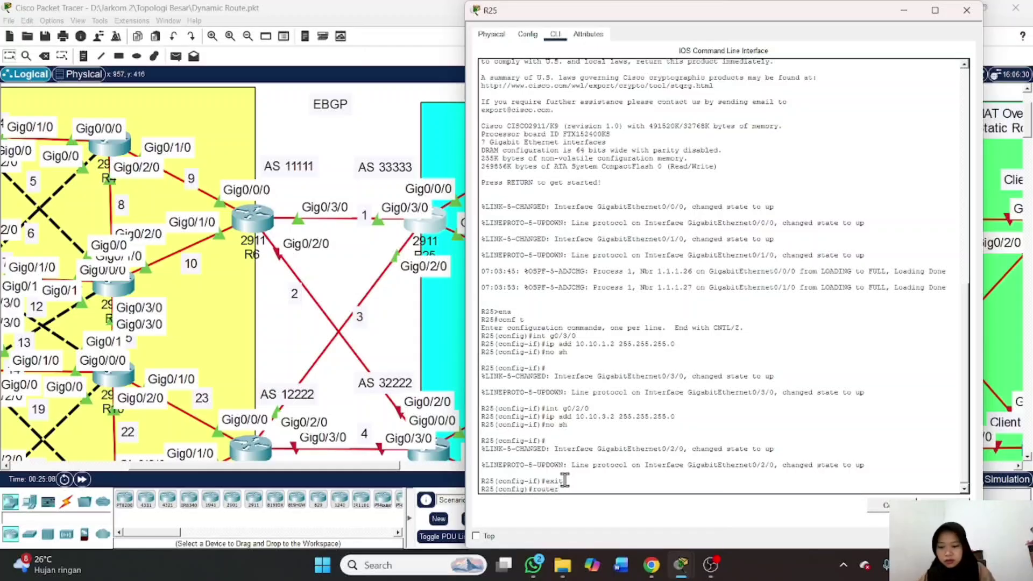
{"action": "type", "text": "ospf 1"}
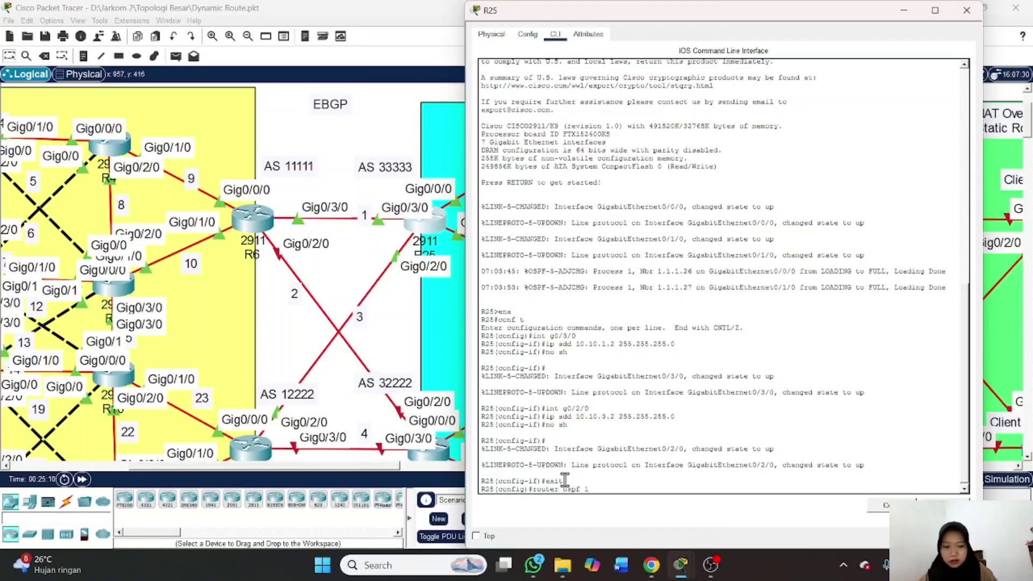
{"action": "key", "text": "Return"}
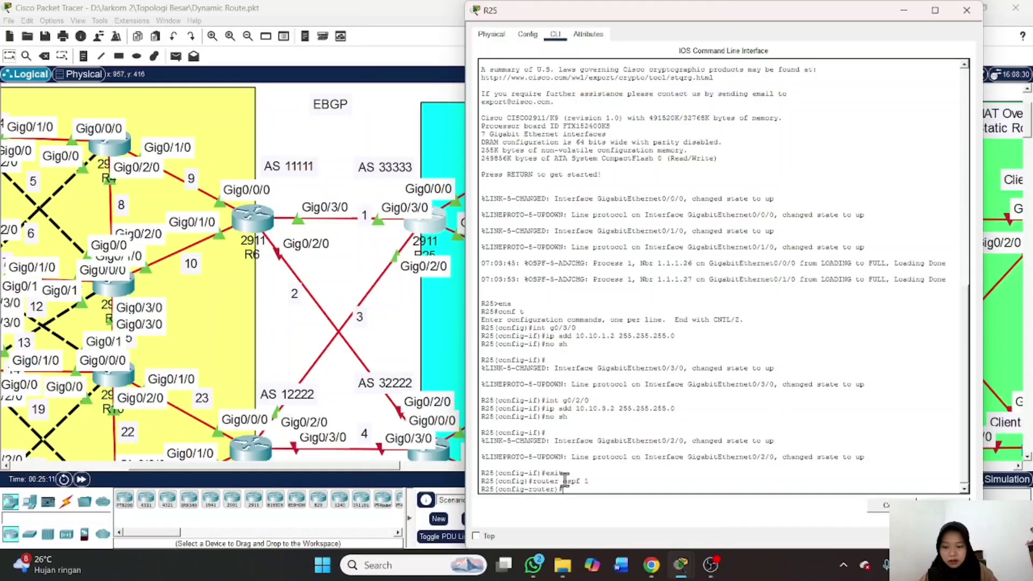
{"action": "type", "text": "red"}
{"action": "key", "text": "Tab"}
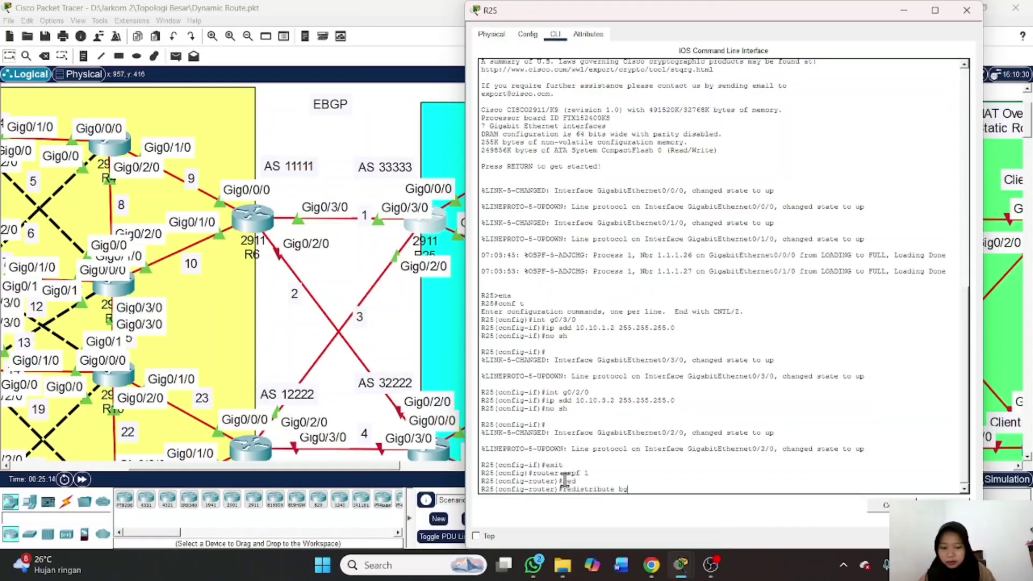
{"action": "type", "text": "bgp"}
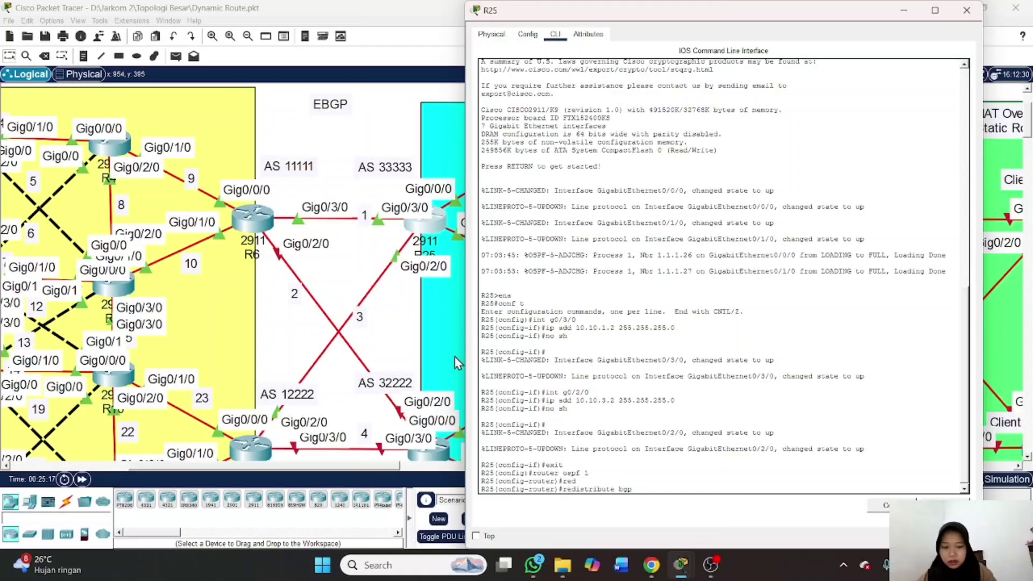
{"action": "type", "text": " 33333"}
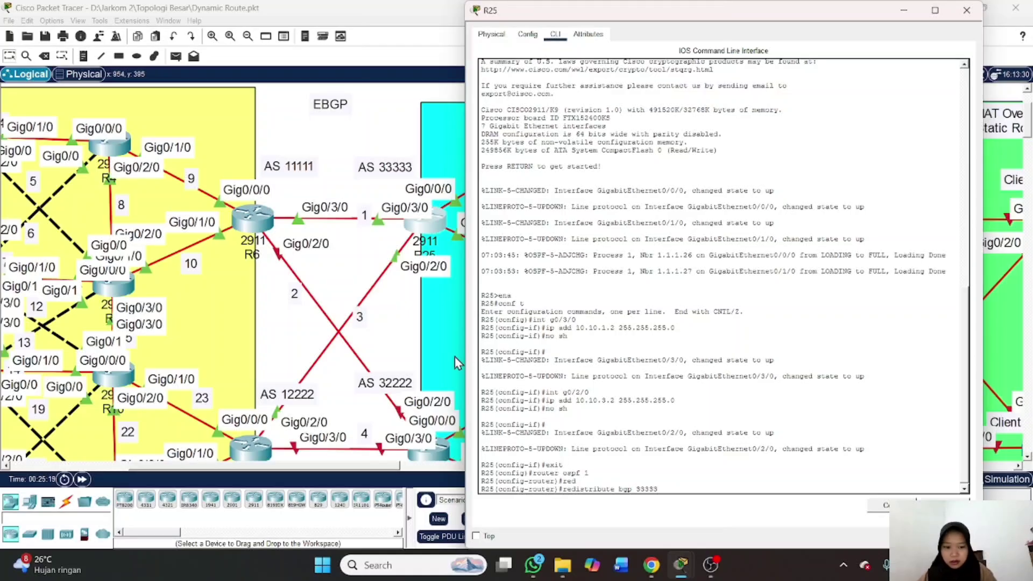
{"action": "type", "text": " m"}
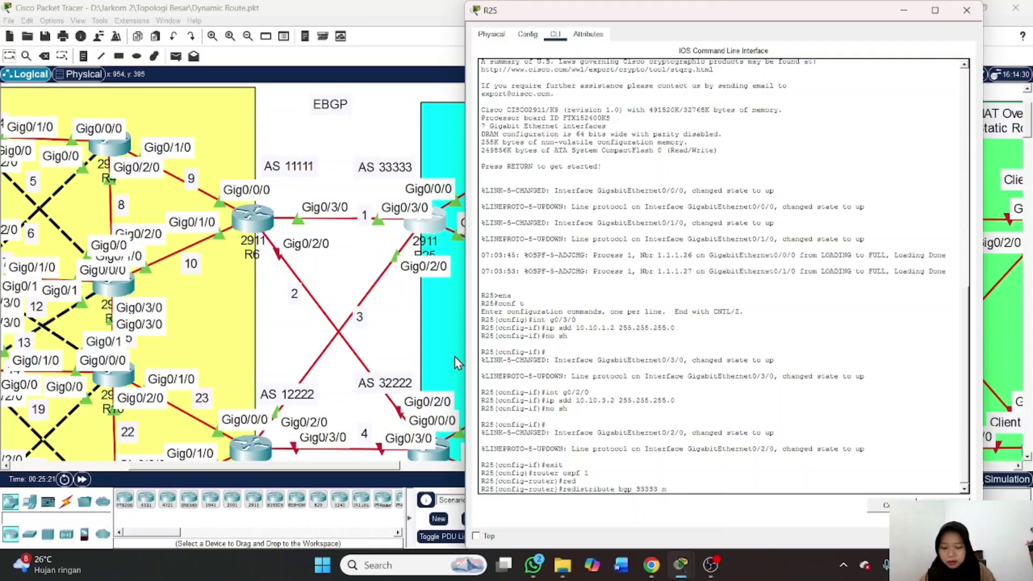
{"action": "type", "text": "etric-ty"}
{"action": "key", "text": "Tab"}
{"action": "type", "text": "1"}
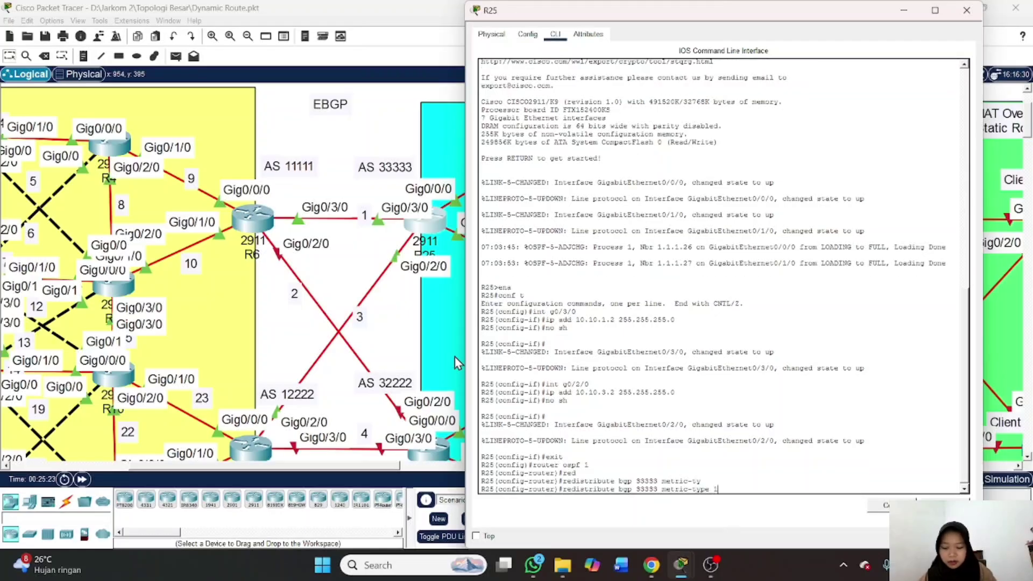
{"action": "type", "text": " subnets"}
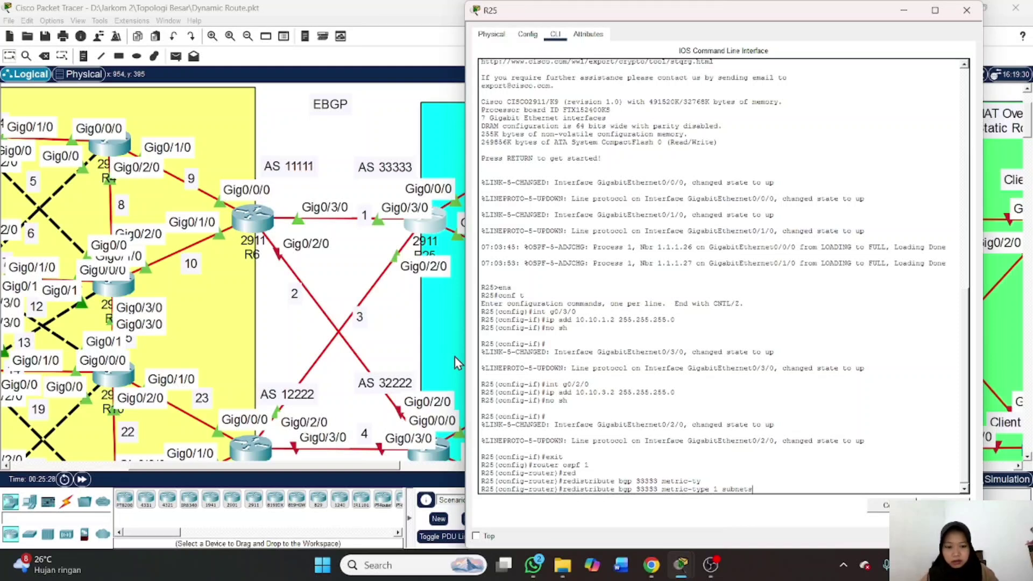
{"action": "key", "text": "Return"}
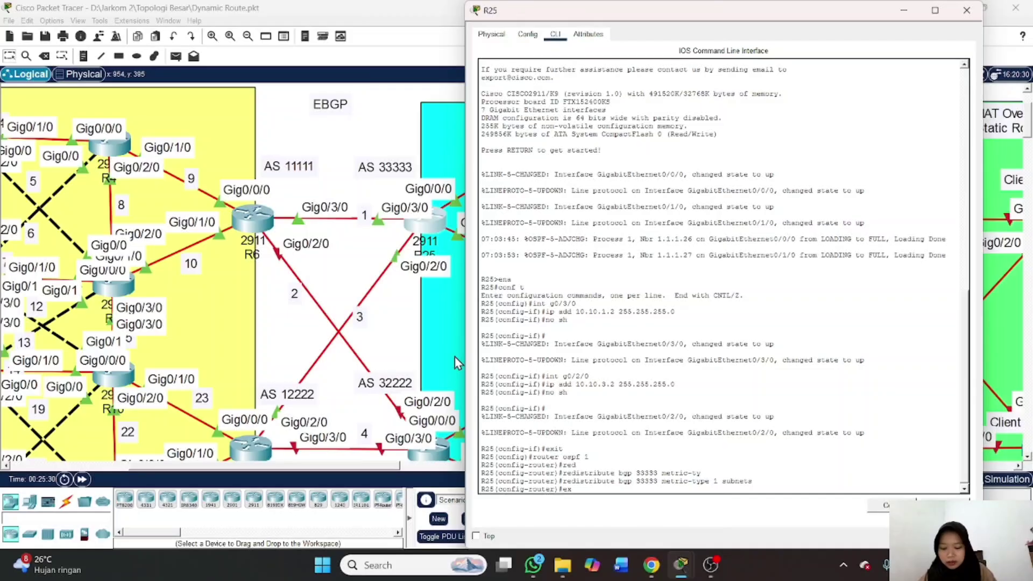
{"action": "type", "text": "exit"}
{"action": "key", "text": "Return"}
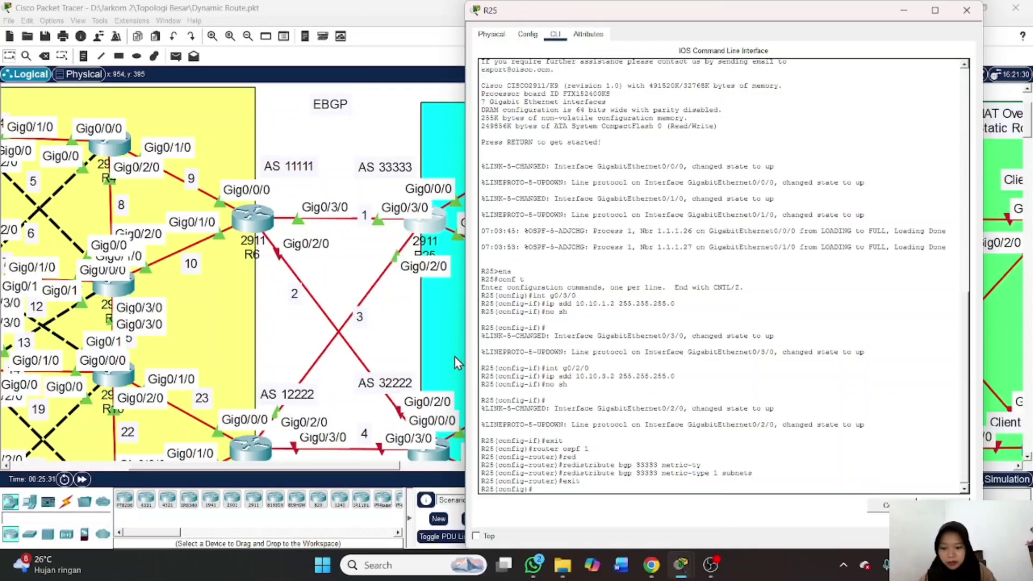
Enter router configuration for BGP 33333 on R25 and enable bgp log-neighbor-changes
{"action": "type", "text": "router bg"}
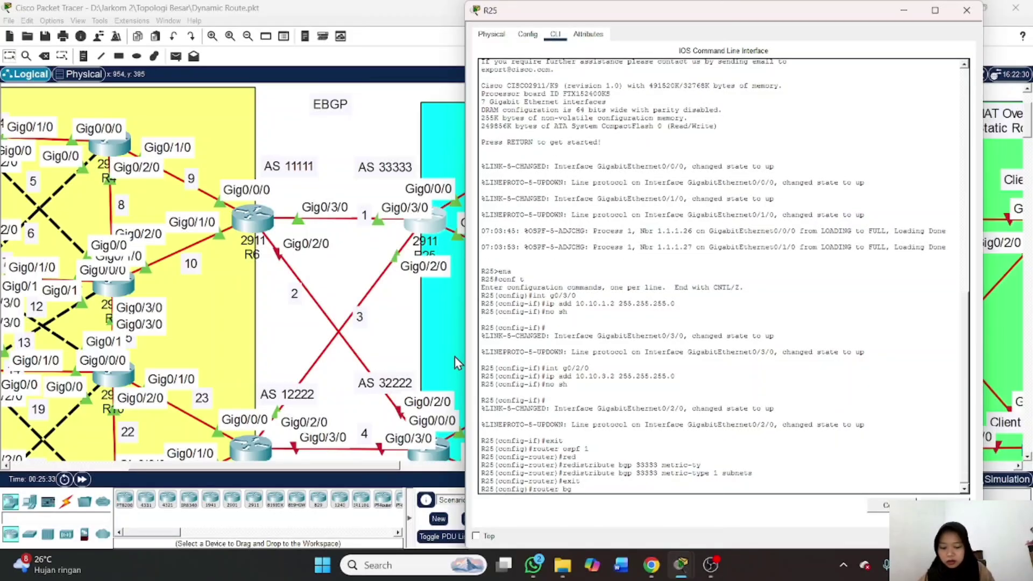
{"action": "type", "text": "p 3"}
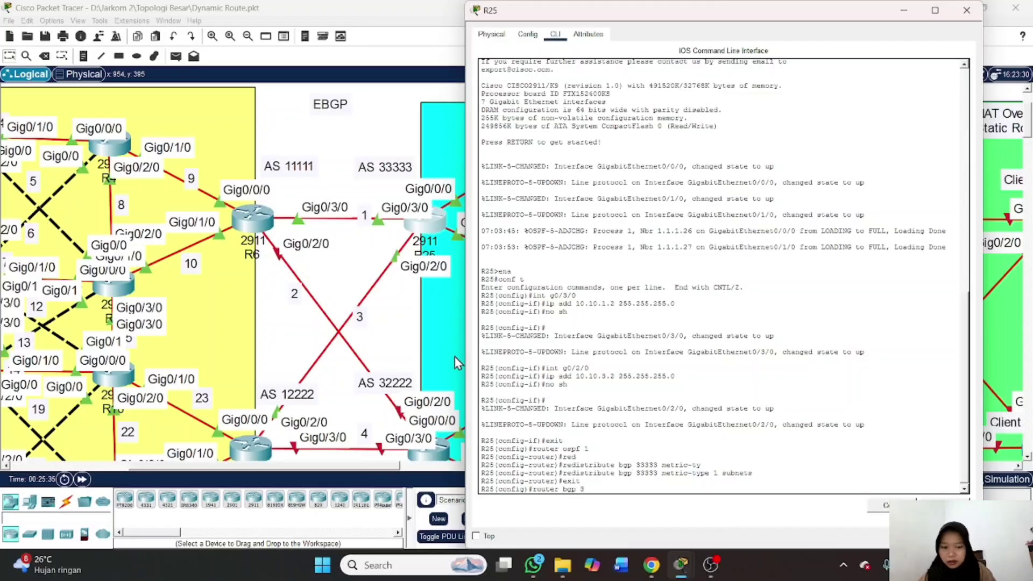
{"action": "type", "text": "3333"}
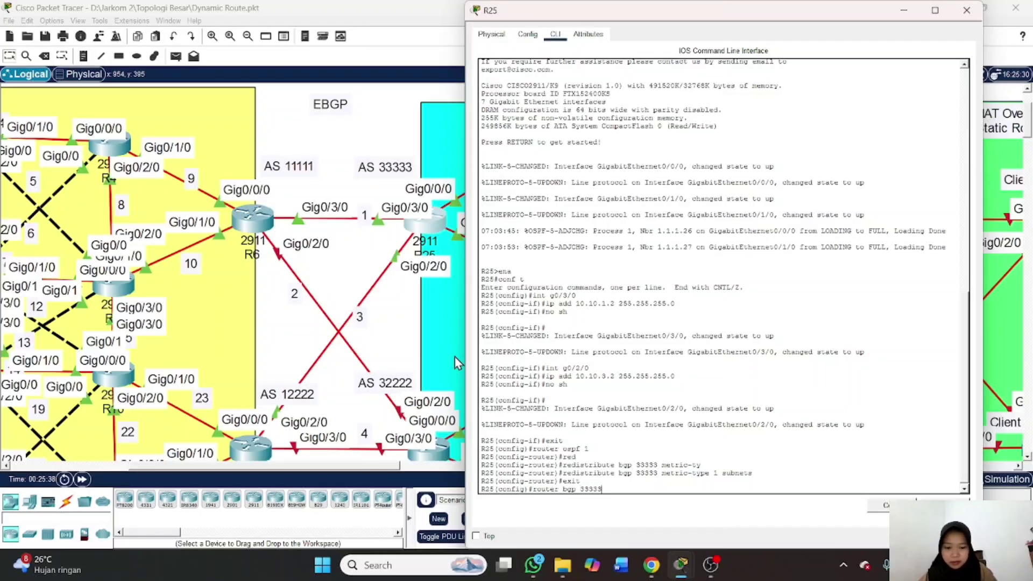
{"action": "key", "text": "Return"}
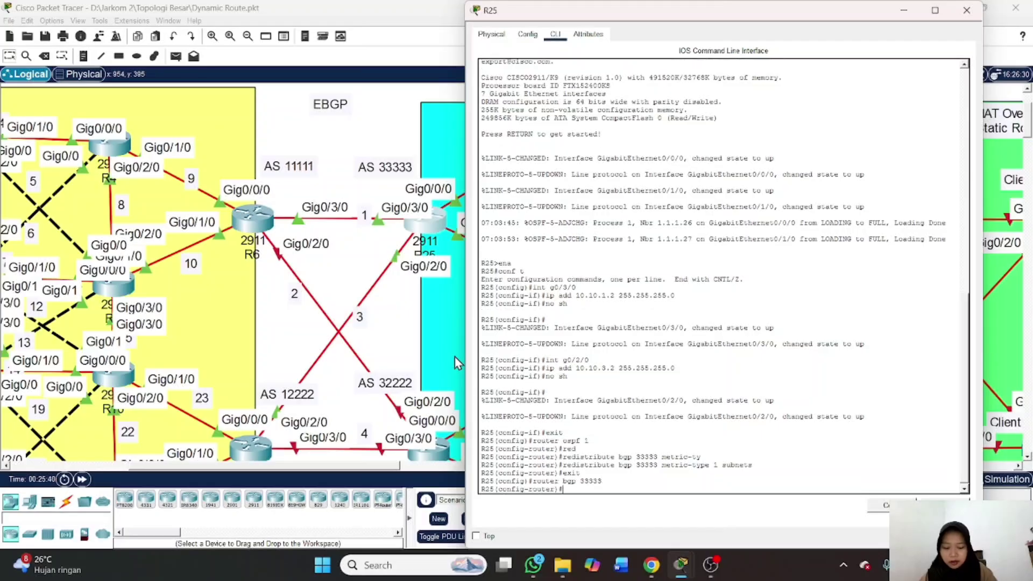
{"action": "type", "text": "bgp"}
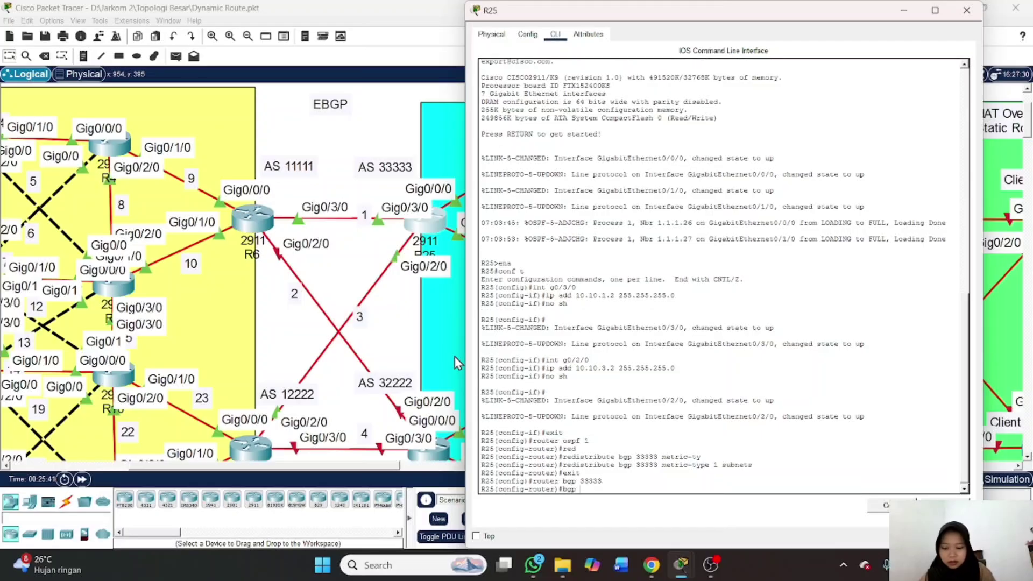
{"action": "type", "text": " log"}
{"action": "key", "text": "Tab"}
{"action": "key", "text": "Return"}
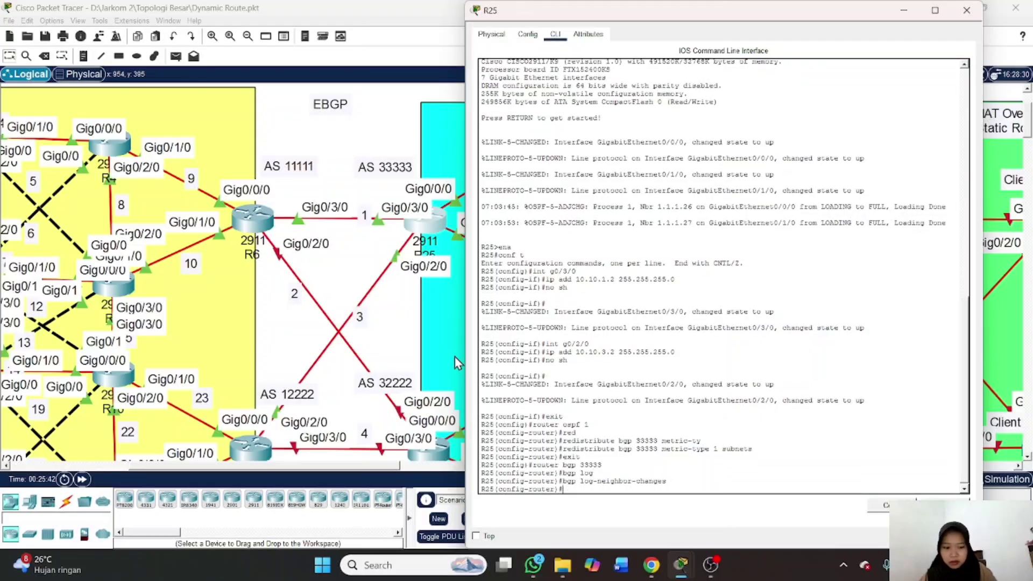
Turn off route synchronization in R25's BGP 33333 process with no synchronization
{"action": "type", "text": "no sy"}
{"action": "key", "text": "Tab"}
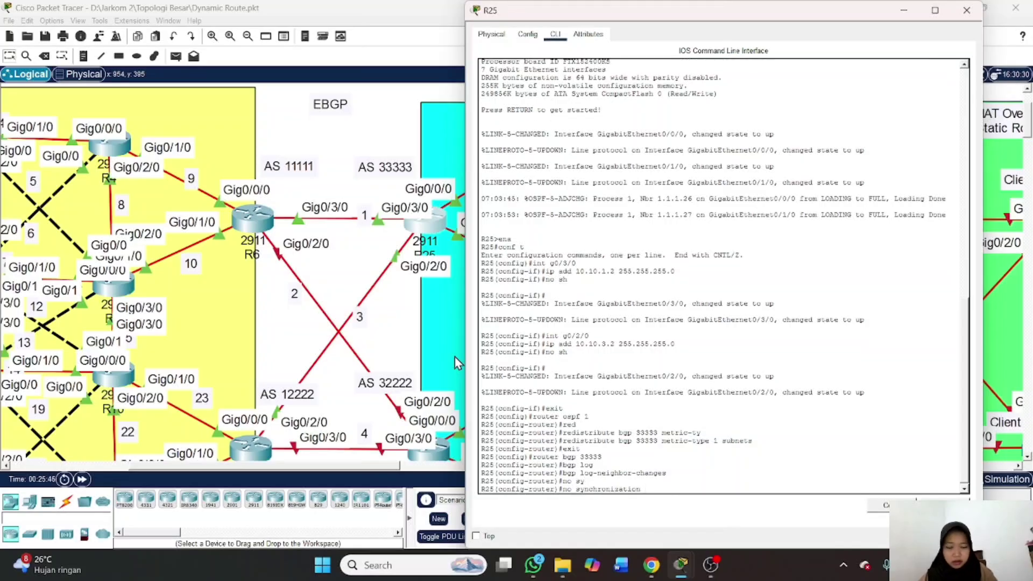
{"action": "key", "text": "Return"}
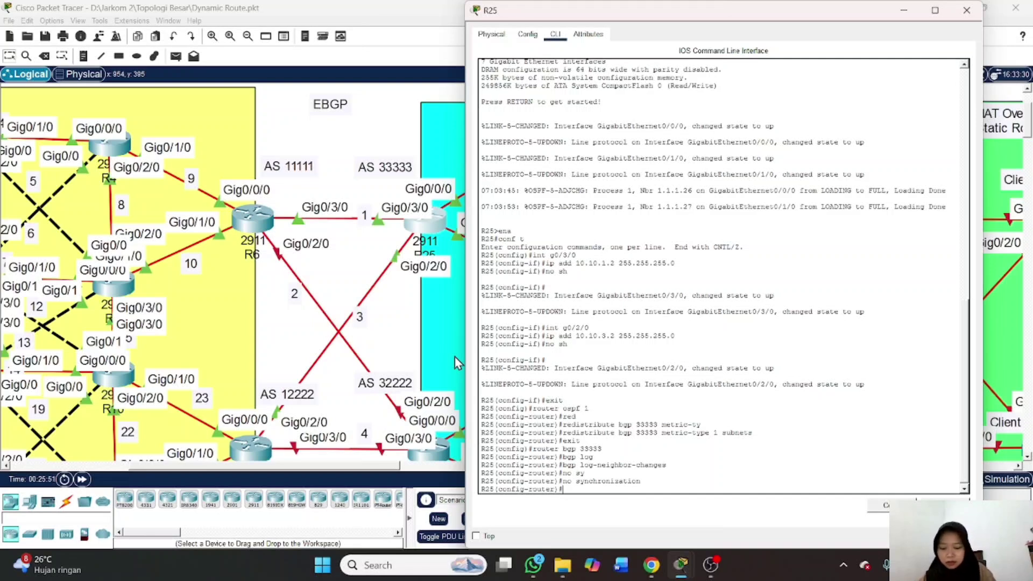
Advertise network 10.10.1.0 mask 255.255.255.0 in R25's BGP 33333 process
{"action": "type", "text": "network"}
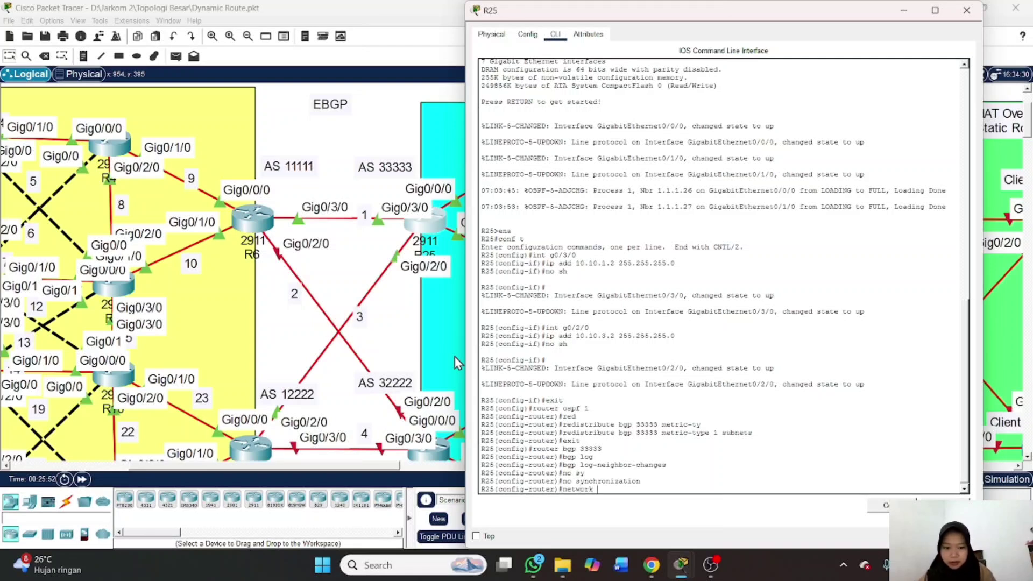
{"action": "type", "text": " 10.10."}
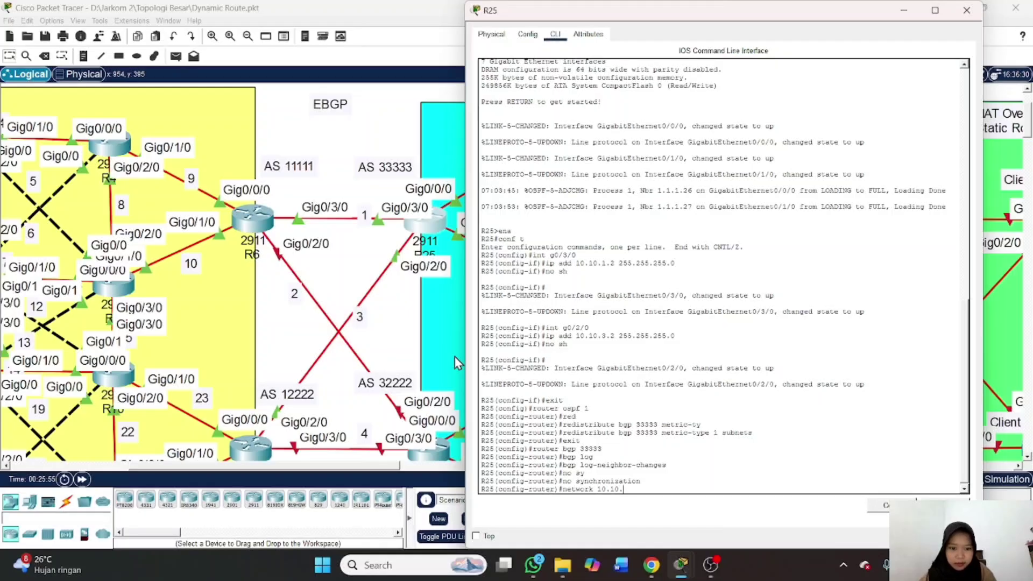
{"action": "type", "text": "1.0"}
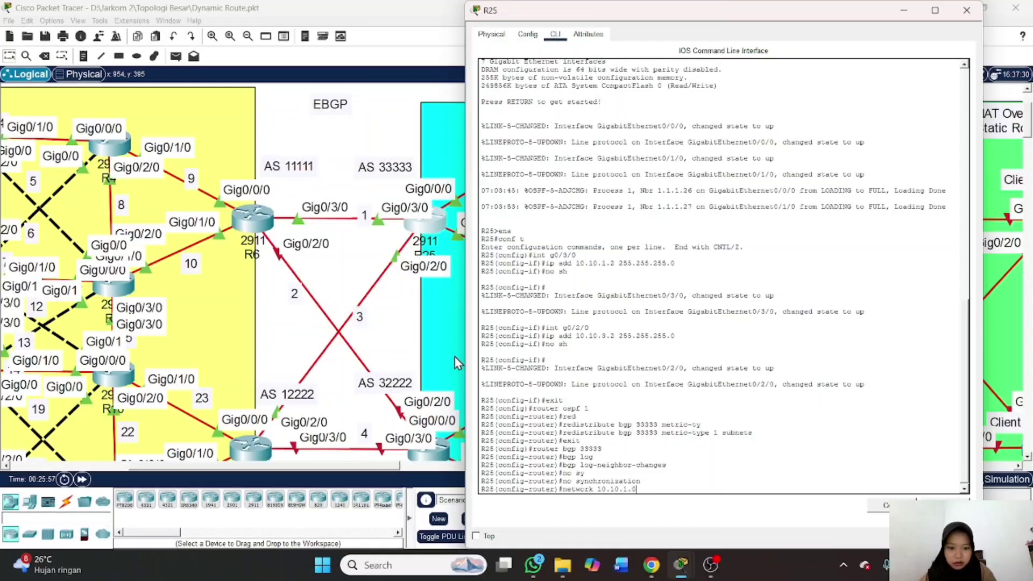
{"action": "type", "text": " mas"}
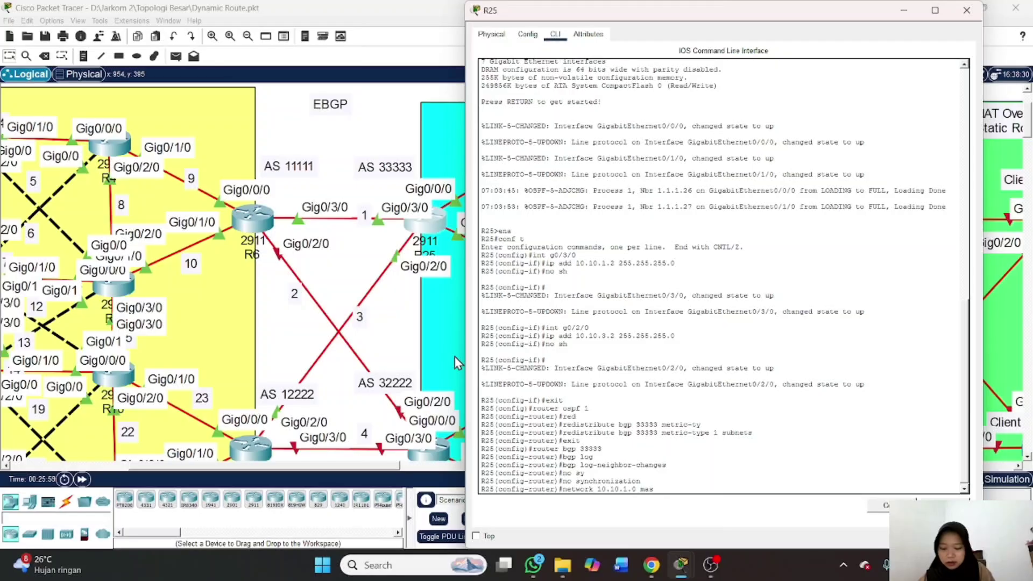
{"action": "type", "text": "k 255.255"}
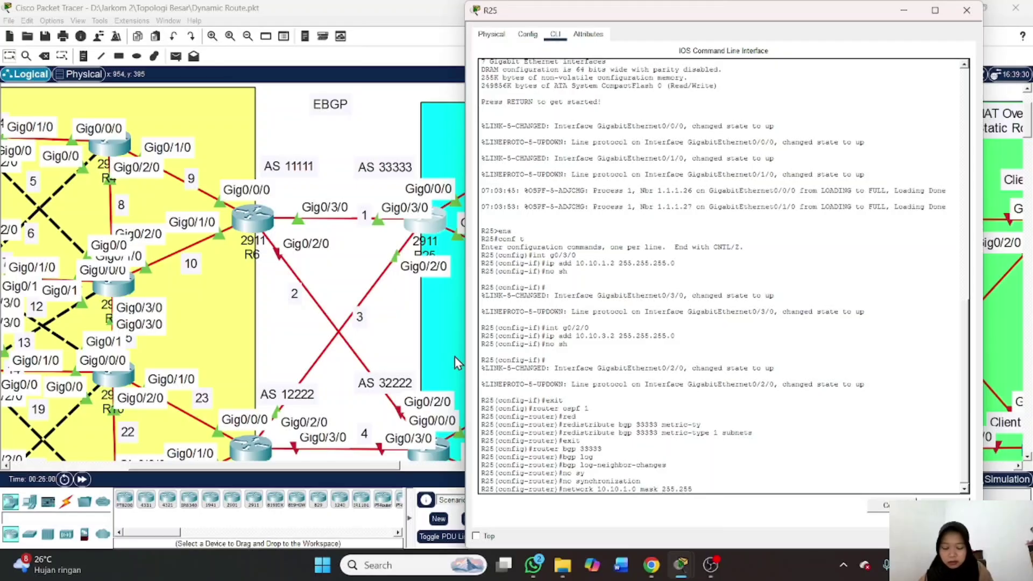
{"action": "type", "text": ".255.0"}
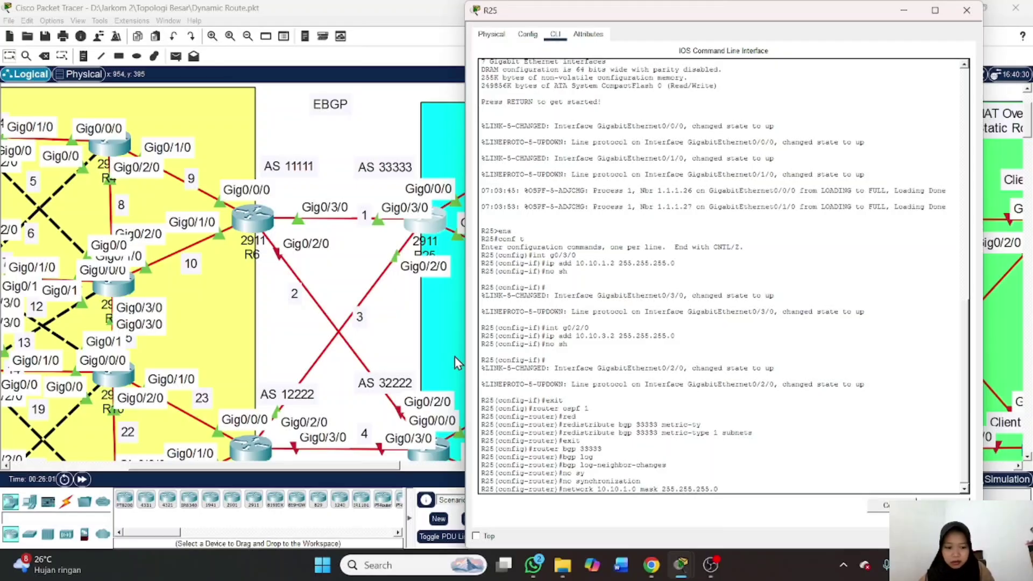
{"action": "key", "text": "Return"}
Advertise network 10.10.3.0 mask 255.255.255.0 in R25's BGP process by reusing the previous network command
{"action": "key", "text": "Up"}
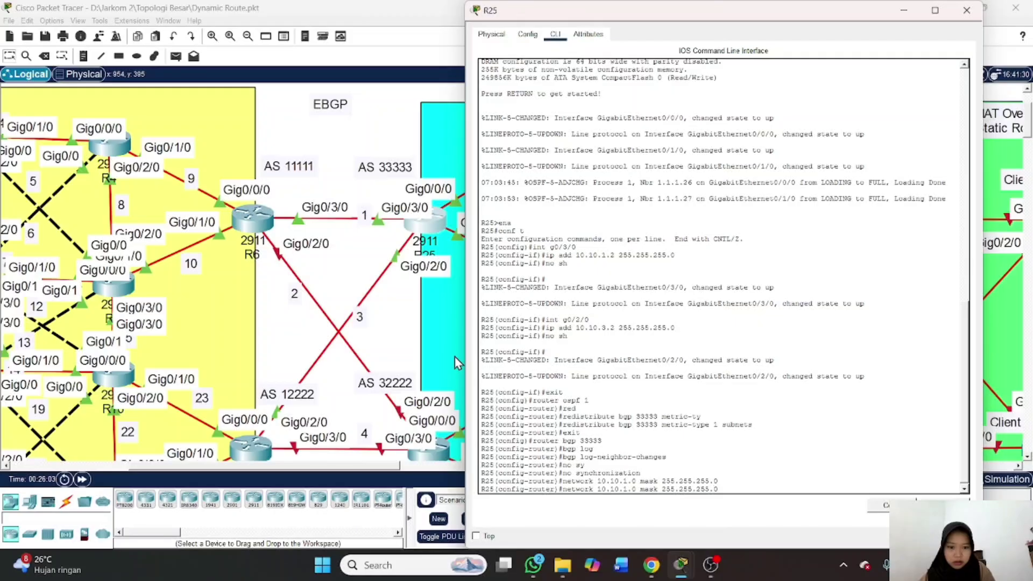
{"action": "key", "text": "Left"}
{"action": "key", "text": "Left"}
{"action": "key", "text": "Left"}
{"action": "key", "text": "Left"}
{"action": "key", "text": "Left"}
{"action": "key", "text": "Left"}
{"action": "key", "text": "Left"}
{"action": "key", "text": "Left"}
{"action": "key", "text": "Left"}
{"action": "key", "text": "Left"}
{"action": "key", "text": "Left"}
{"action": "key", "text": "Left"}
{"action": "key", "text": "Left"}
{"action": "key", "text": "Left"}
{"action": "key", "text": "Left"}
{"action": "key", "text": "Left"}
{"action": "key", "text": "Left"}
{"action": "key", "text": "Left"}
{"action": "key", "text": "Left"}
{"action": "key", "text": "Left"}
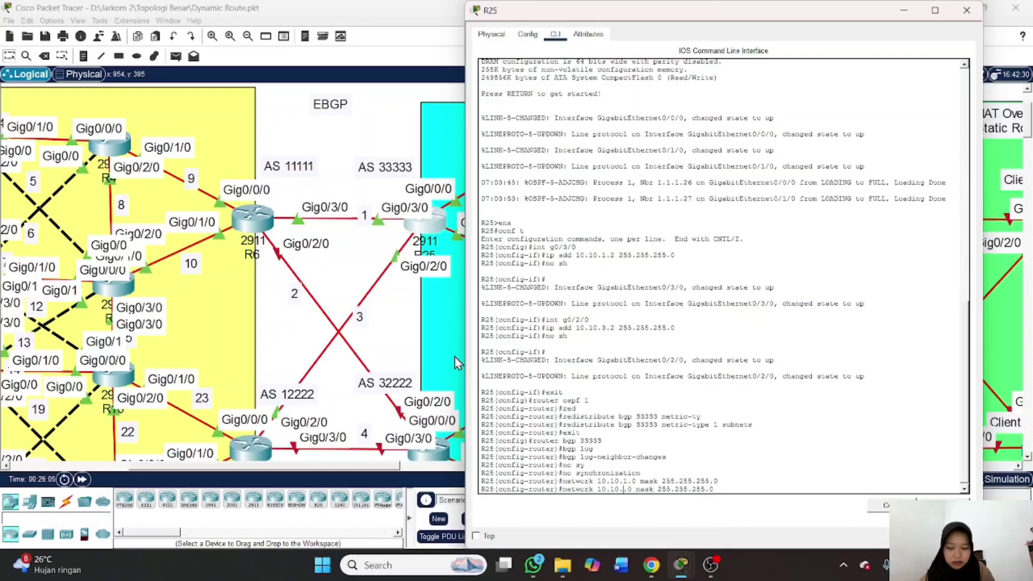
{"action": "key", "text": "BackSpace"}
{"action": "type", "text": "3"}
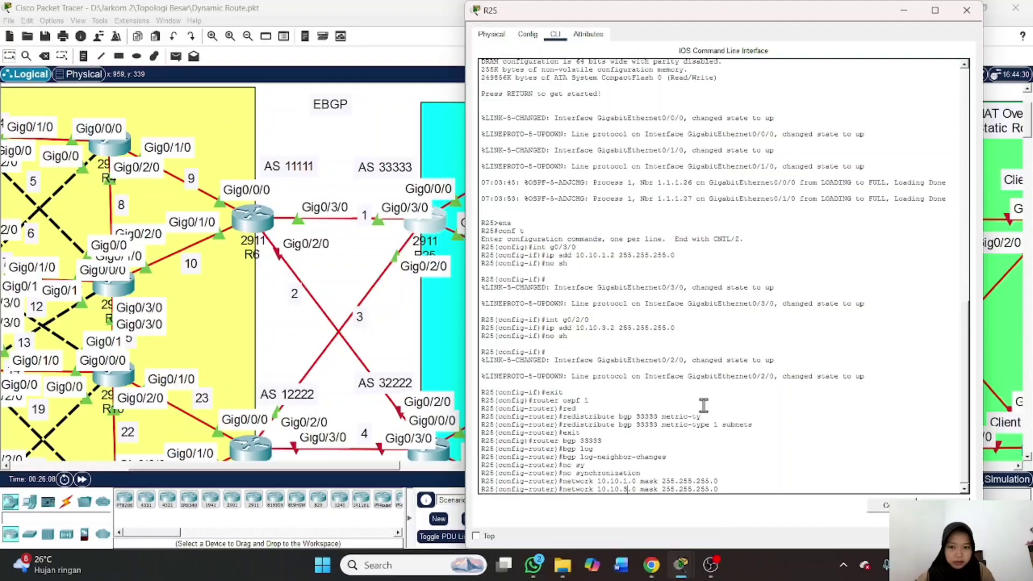
{"action": "key", "text": "Return"}
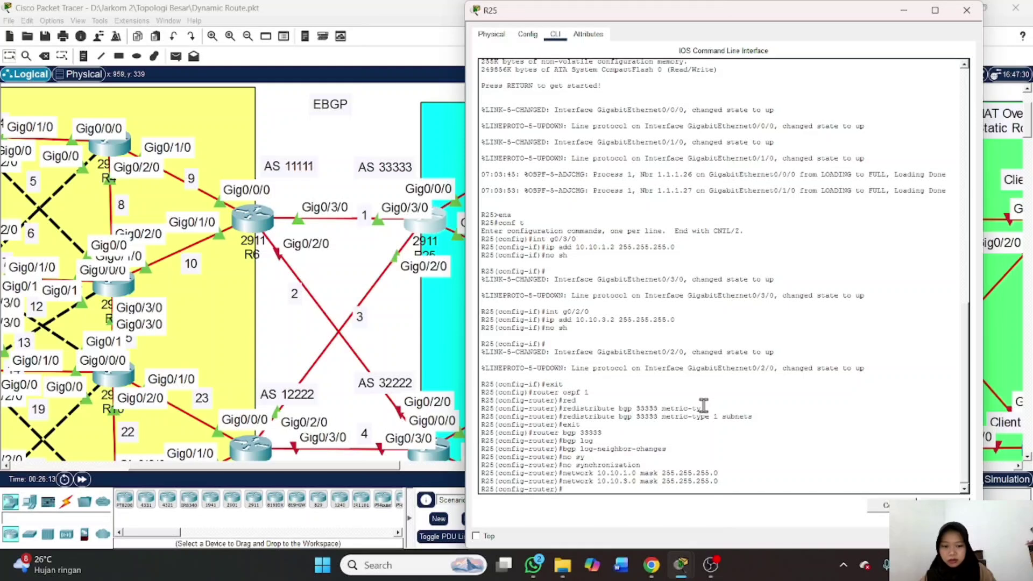
Declare BGP neighbor 10.10.1.1 with remote-as 11111 on R25 and return to an empty prompt
{"action": "type", "text": "neig"}
{"action": "key", "text": "Tab"}
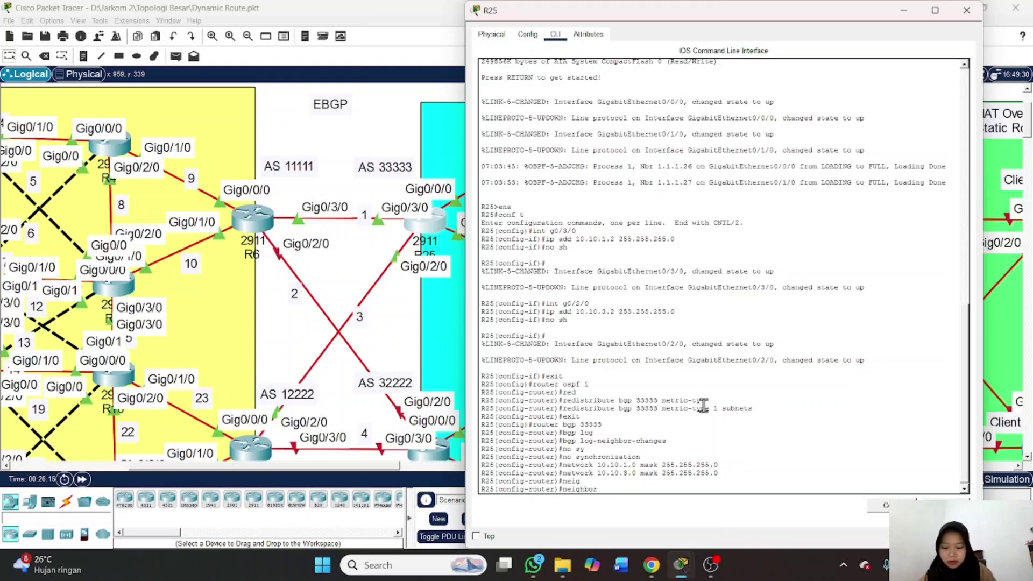
{"action": "type", "text": "1"}
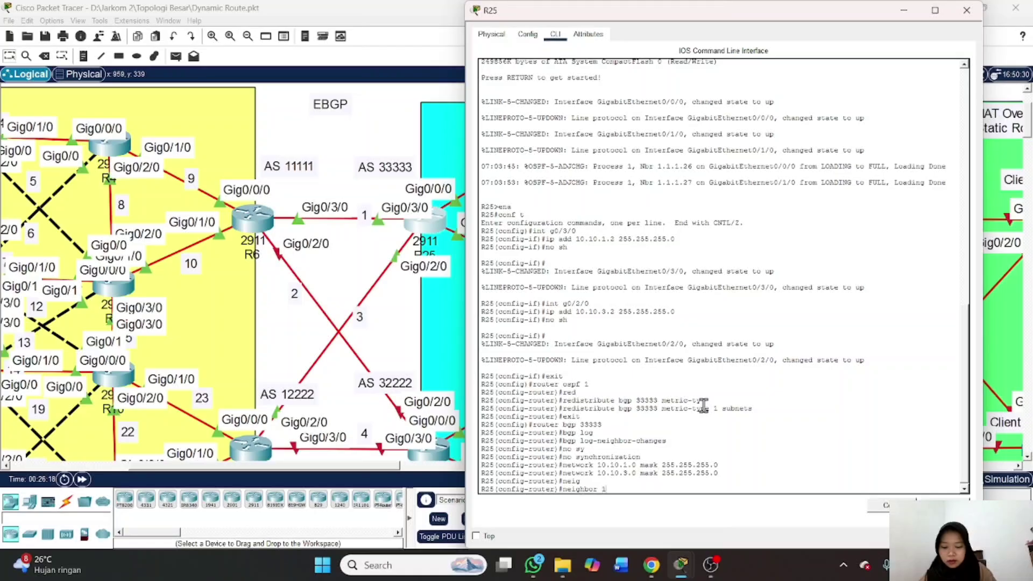
{"action": "type", "text": "0.10."}
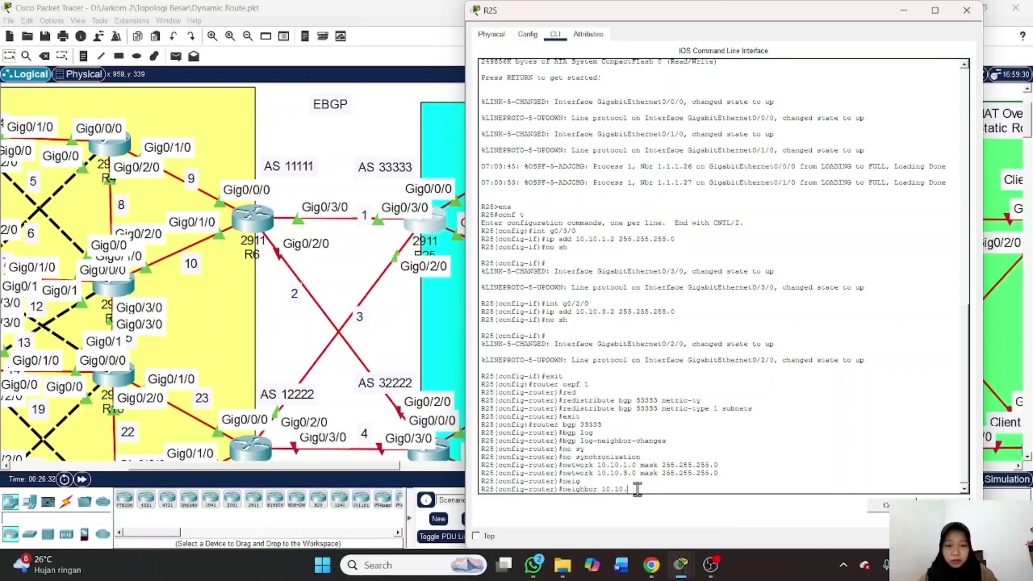
{"action": "type", "text": "1.1 re"}
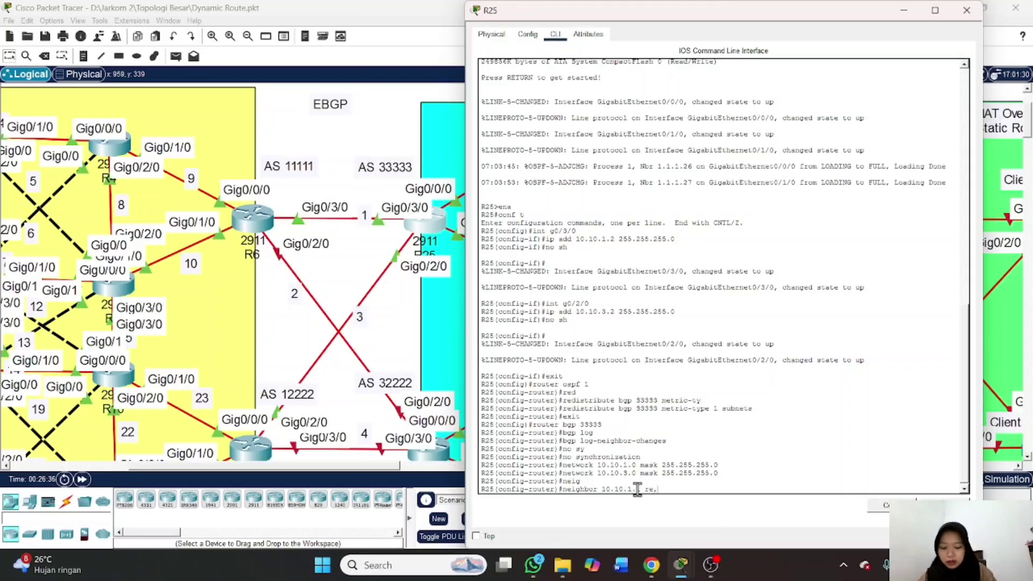
{"action": "type", "text": "mote-as"}
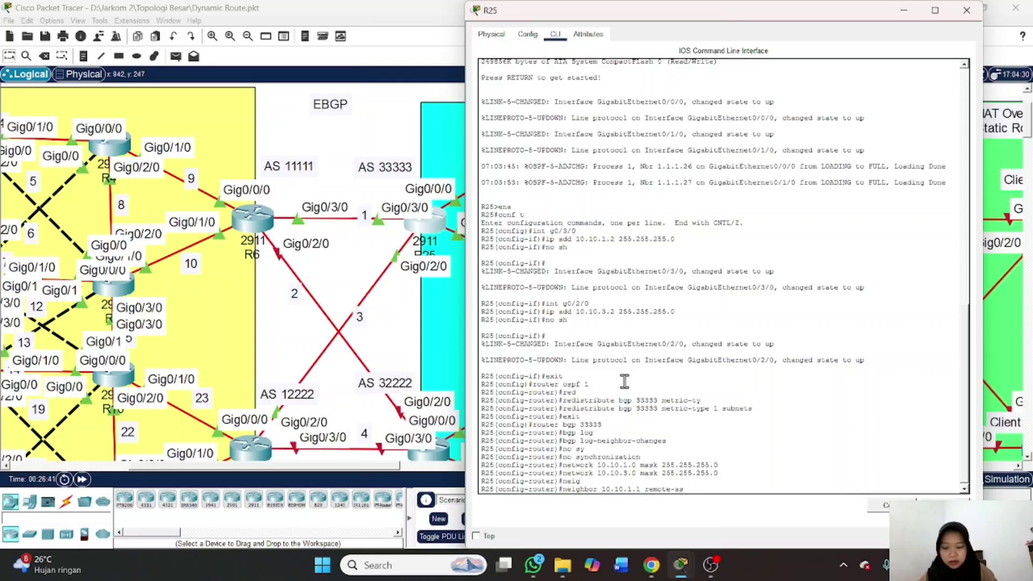
{"action": "type", "text": "11111"}
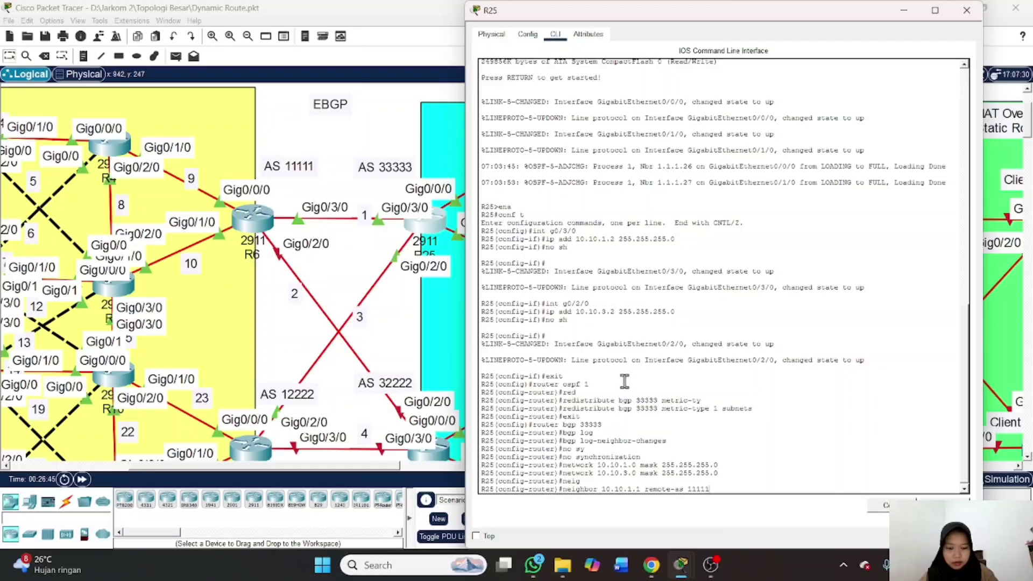
{"action": "key", "text": "Return"}
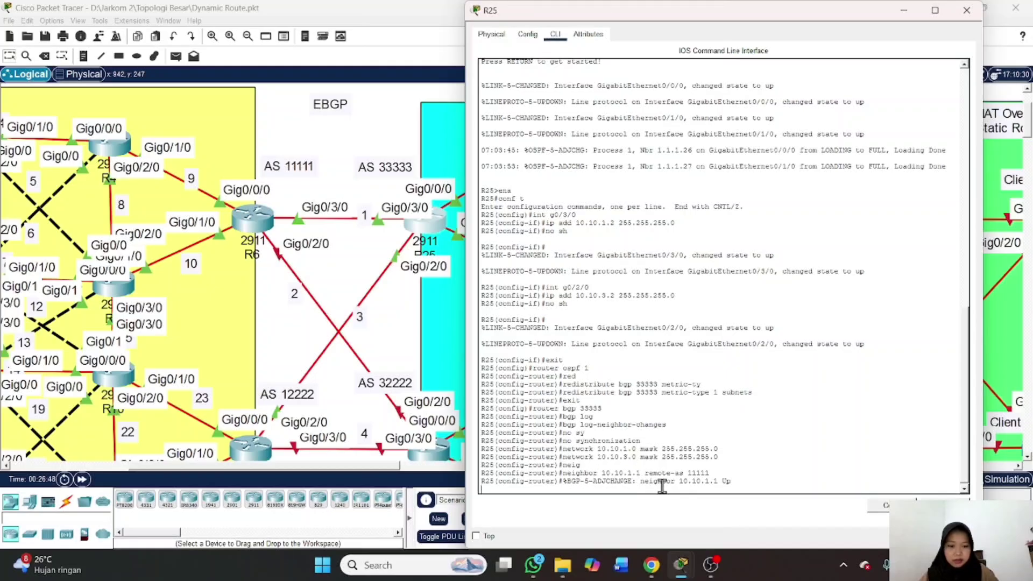
{"action": "key", "text": "Return"}
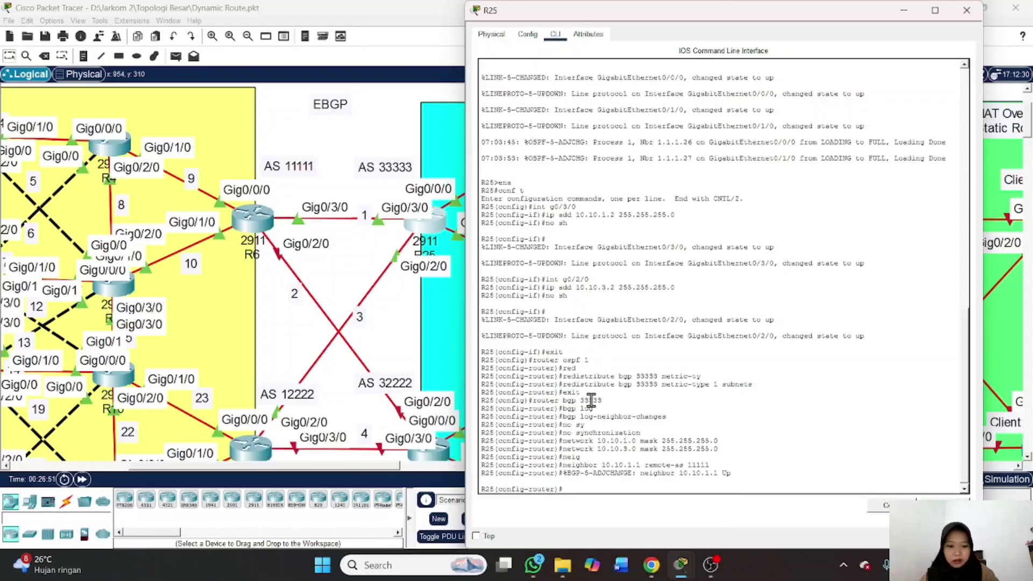
Try to declare BGP neighbor 10.10.3.1 with remote-as 11111 on R25
{"action": "key", "text": "Up"}
{"action": "key", "text": "Left"}
{"action": "key", "text": "Left"}
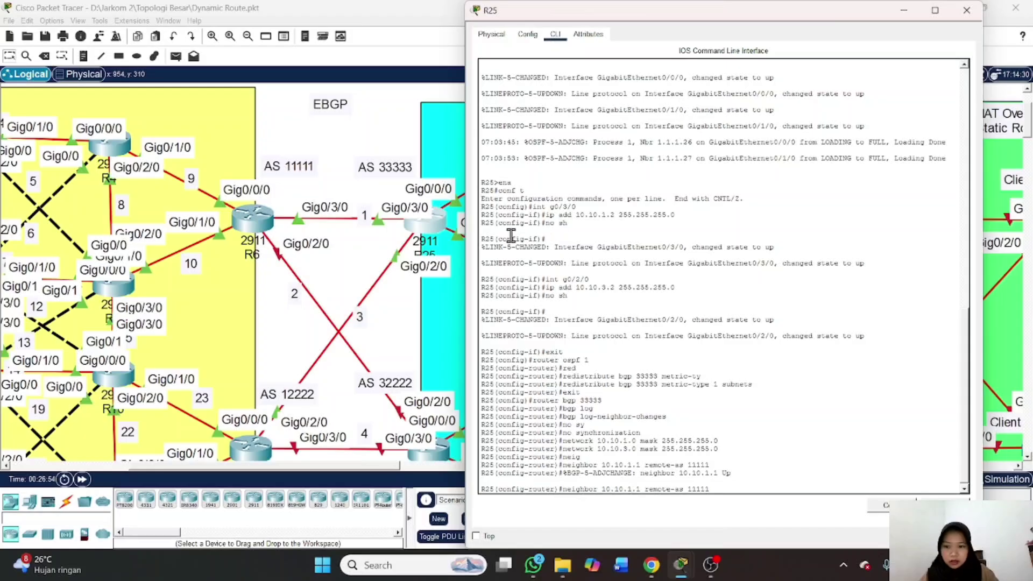
{"action": "key", "text": "BackSpace"}
{"action": "type", "text": "3"}
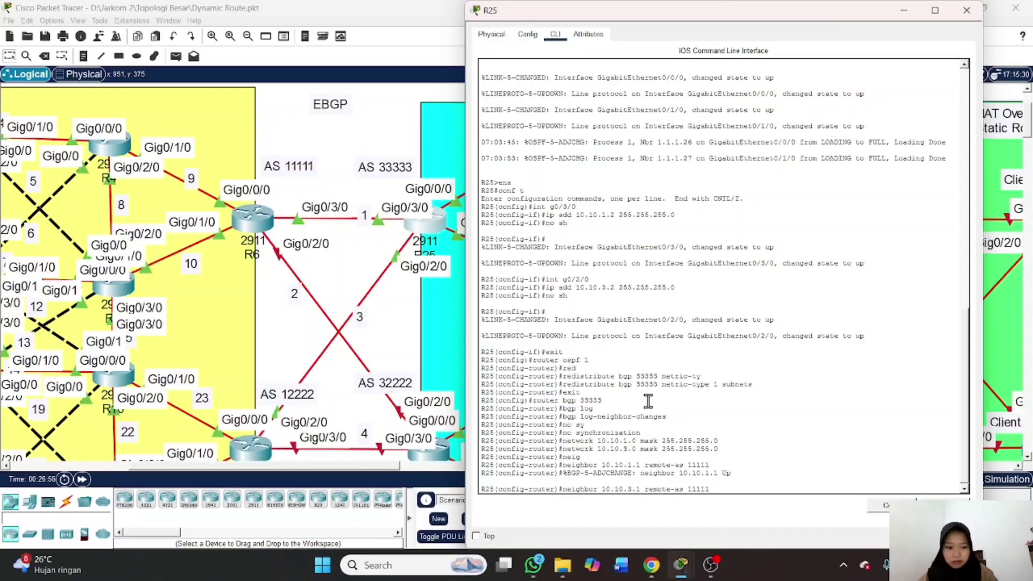
{"action": "key", "text": "Return"}
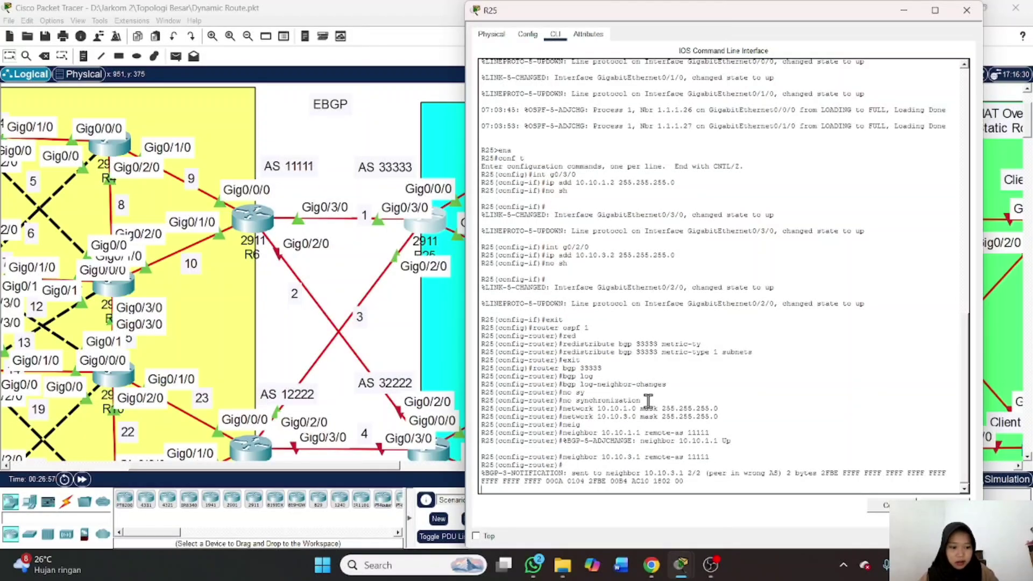
{"action": "key", "text": "Return"}
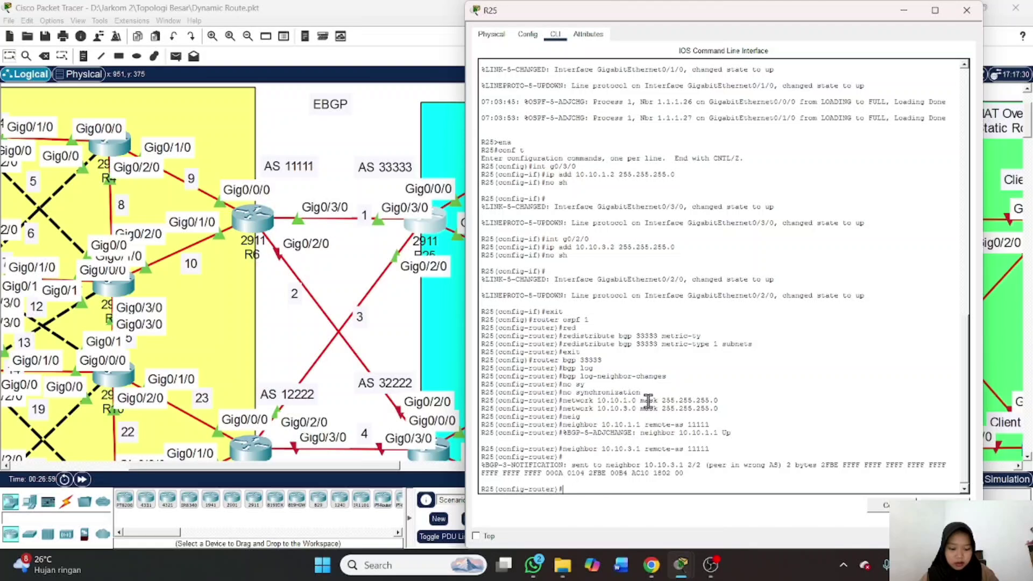
Declare BGP neighbor 10.10.3.1 with remote-as 12222 on R25 and return to an empty prompt
{"action": "key", "text": "Up"}
{"action": "key", "text": "BackSpace"}
{"action": "key", "text": "BackSpace"}
{"action": "key", "text": "BackSpace"}
{"action": "key", "text": "BackSpace"}
{"action": "key", "text": "BackSpace"}
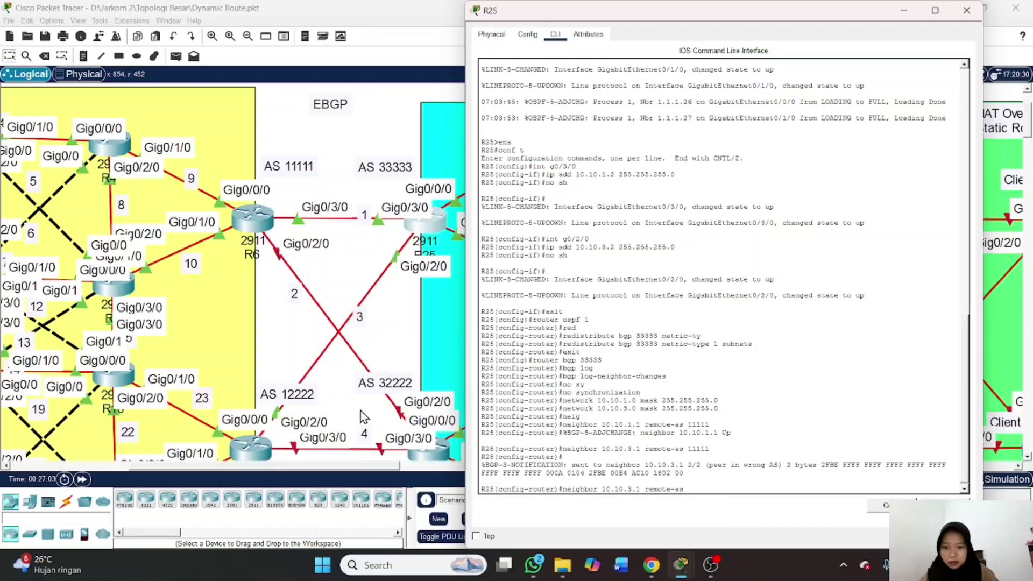
{"action": "type", "text": "12222"}
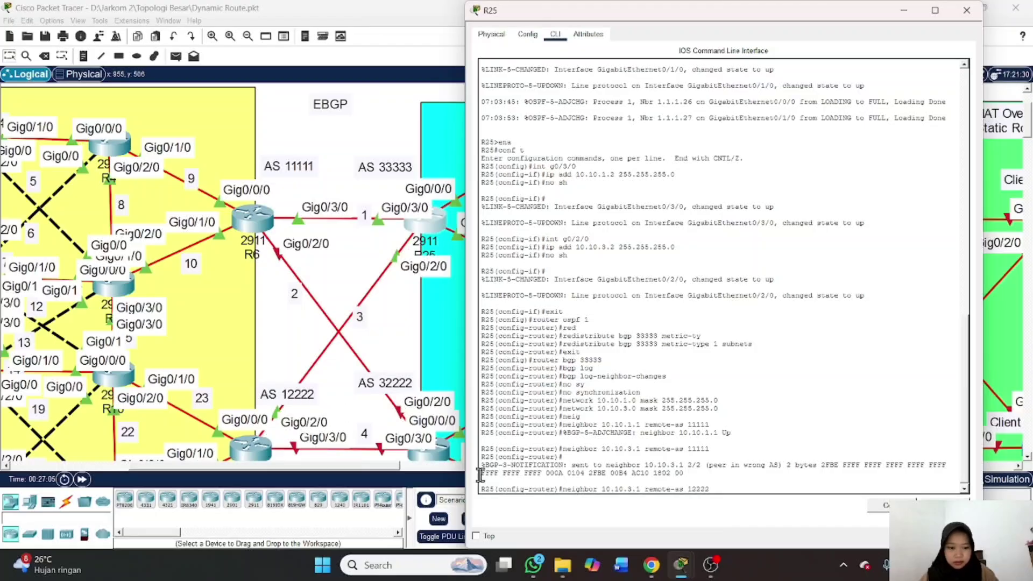
{"action": "key", "text": "Return"}
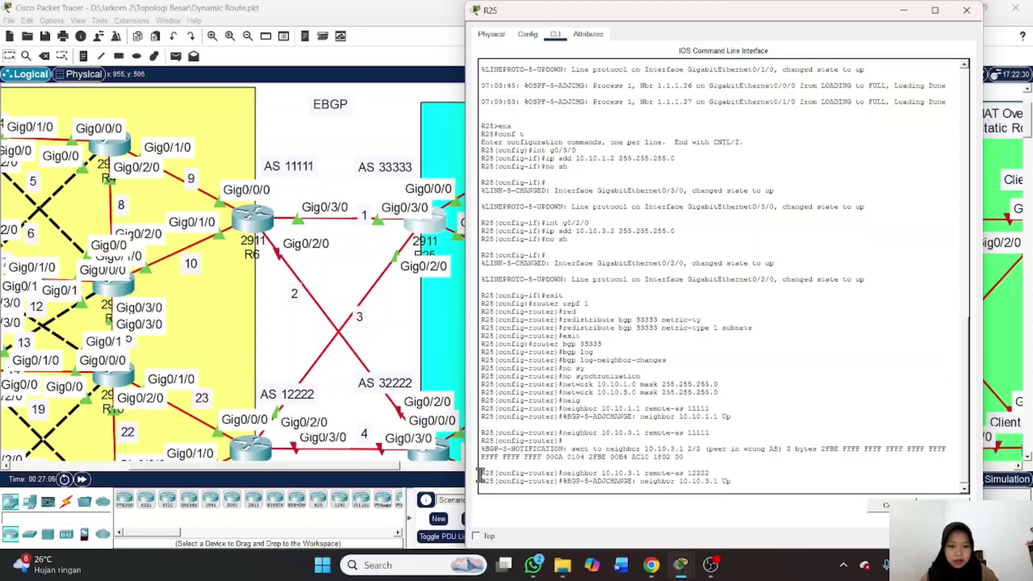
{"action": "key", "text": "Return"}
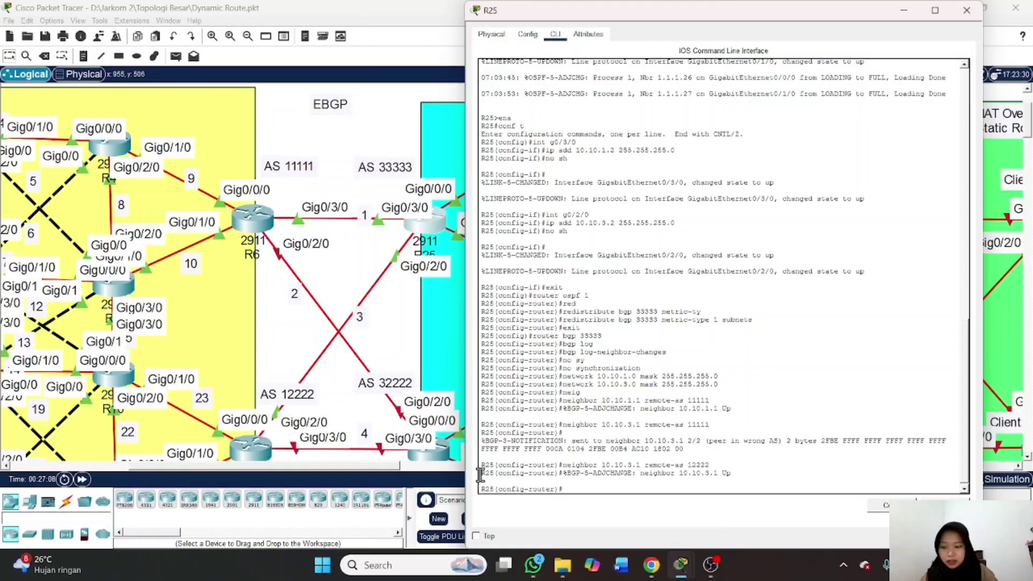
Redistribute OSPF process 1 into R25's BGP process
{"action": "type", "text": "red"}
{"action": "key", "text": "Tab"}
{"action": "type", "text": "o"}
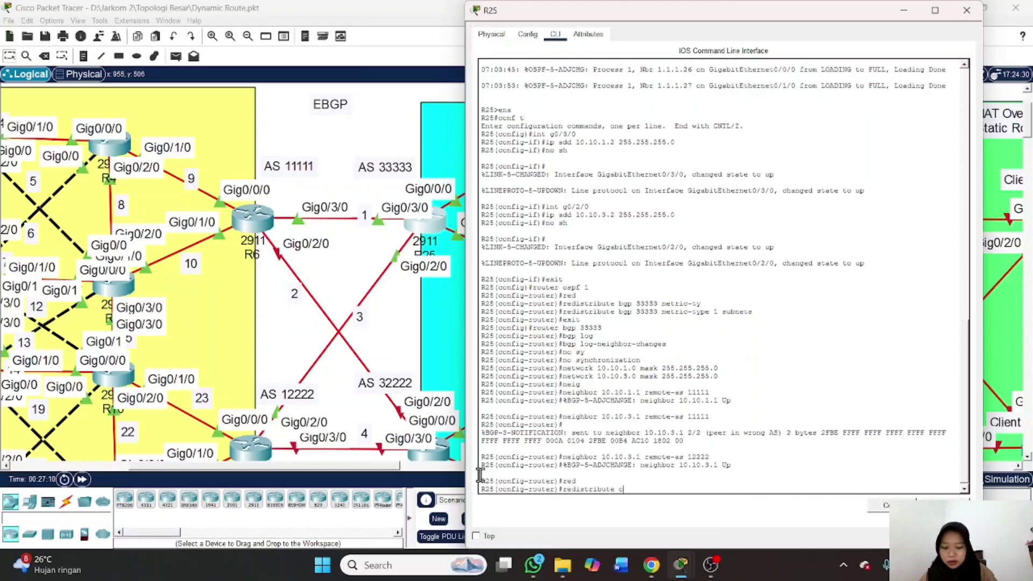
{"action": "type", "text": "spf 1"}
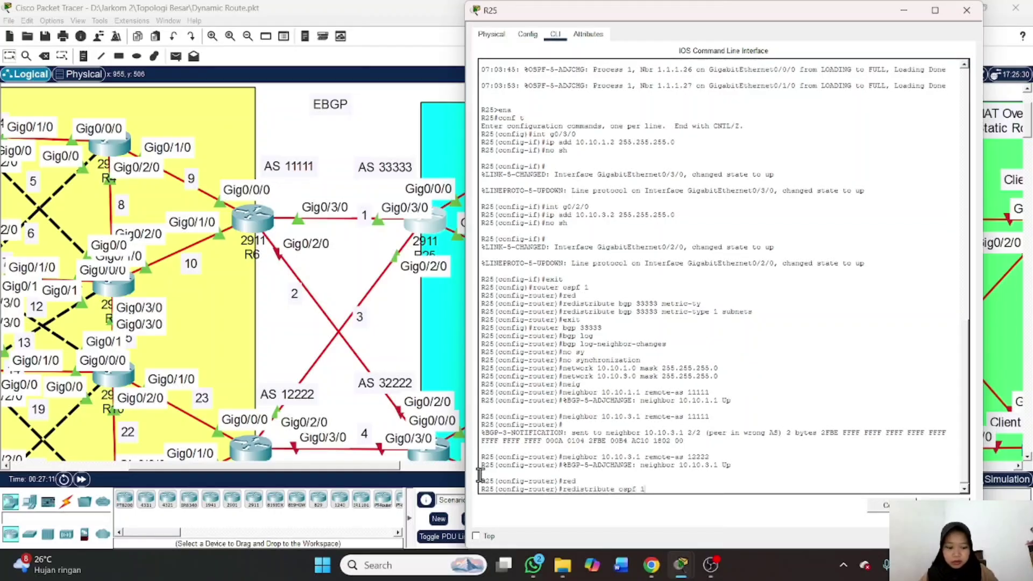
{"action": "key", "text": "Return"}
Leave R25's configuration mode, save the configuration with wr and close the router's window
{"action": "type", "text": "end"}
{"action": "key", "text": "Return"}
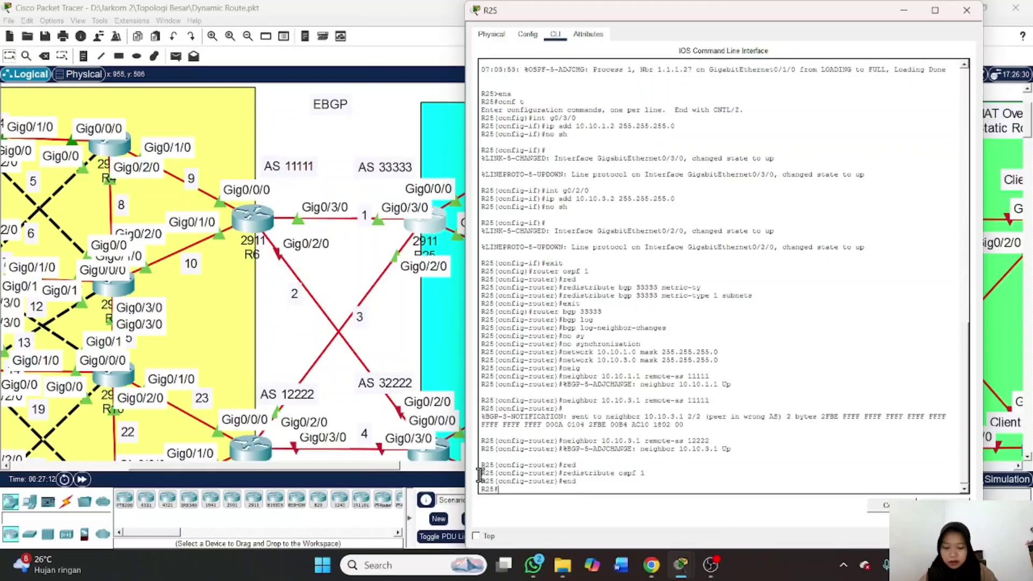
{"action": "type", "text": "wr"}
{"action": "key", "text": "Return"}
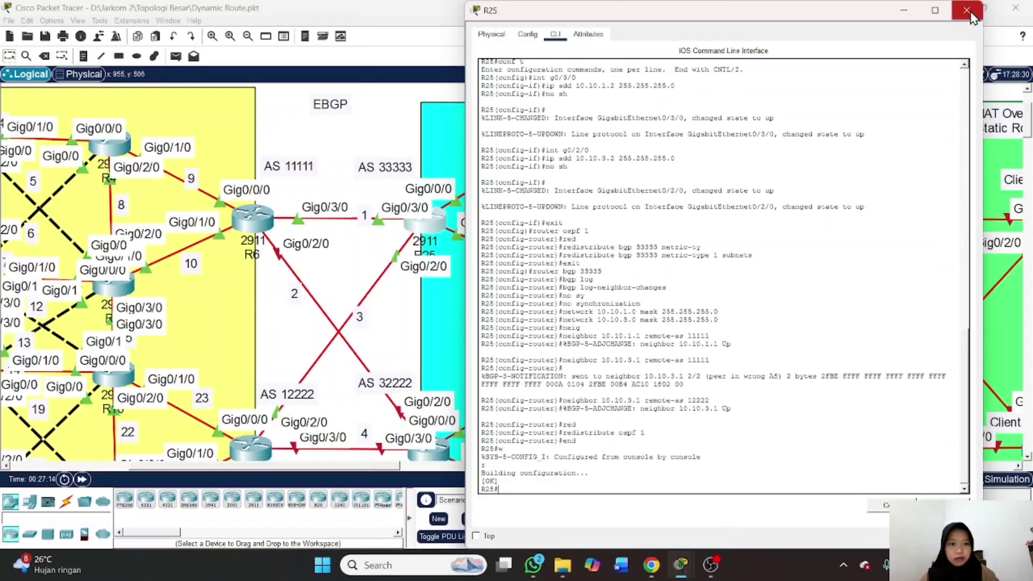
{"action": "left_click", "coordinate": [967, 11]}
Open the command line of router R31 and enter global configuration mode
{"action": "scroll", "coordinate": [665, 258], "scroll_direction": "down", "scroll_amount": 2}
{"action": "scroll", "coordinate": [665, 258], "scroll_direction": "left", "scroll_amount": 3}
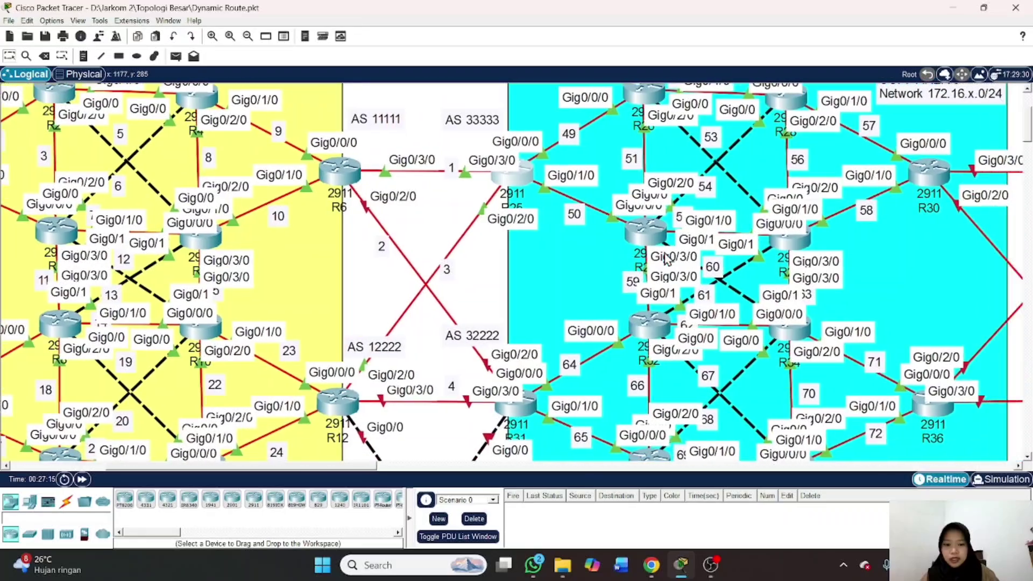
{"action": "scroll", "coordinate": [665, 259], "scroll_direction": "right", "scroll_amount": 2}
{"action": "scroll", "coordinate": [666, 258], "scroll_direction": "down", "scroll_amount": 2}
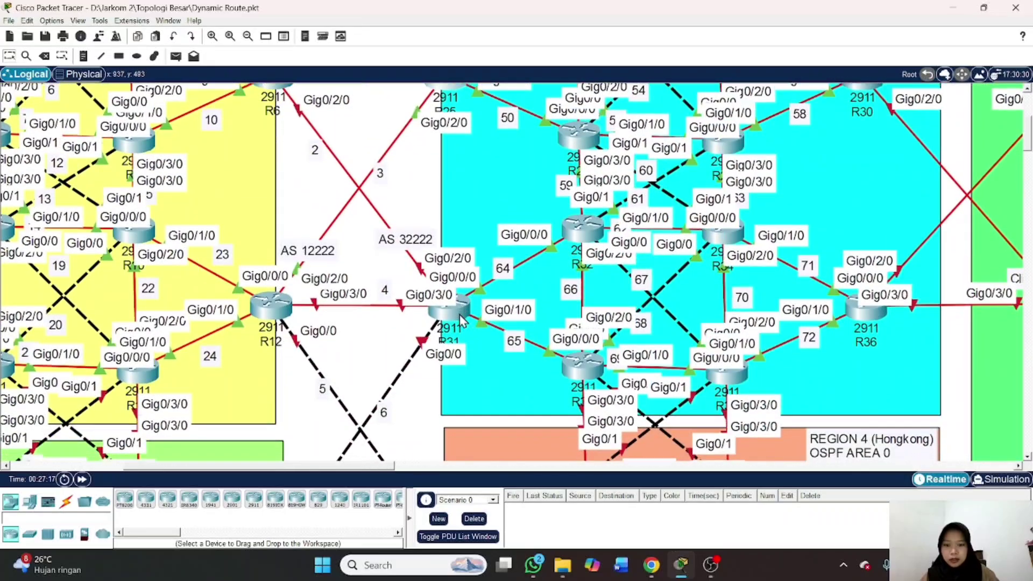
{"action": "scroll", "coordinate": [461, 319], "scroll_direction": "right", "scroll_amount": 4}
{"action": "scroll", "coordinate": [461, 319], "scroll_direction": "up", "scroll_amount": 1}
{"action": "scroll", "coordinate": [461, 318], "scroll_direction": "left", "scroll_amount": 4}
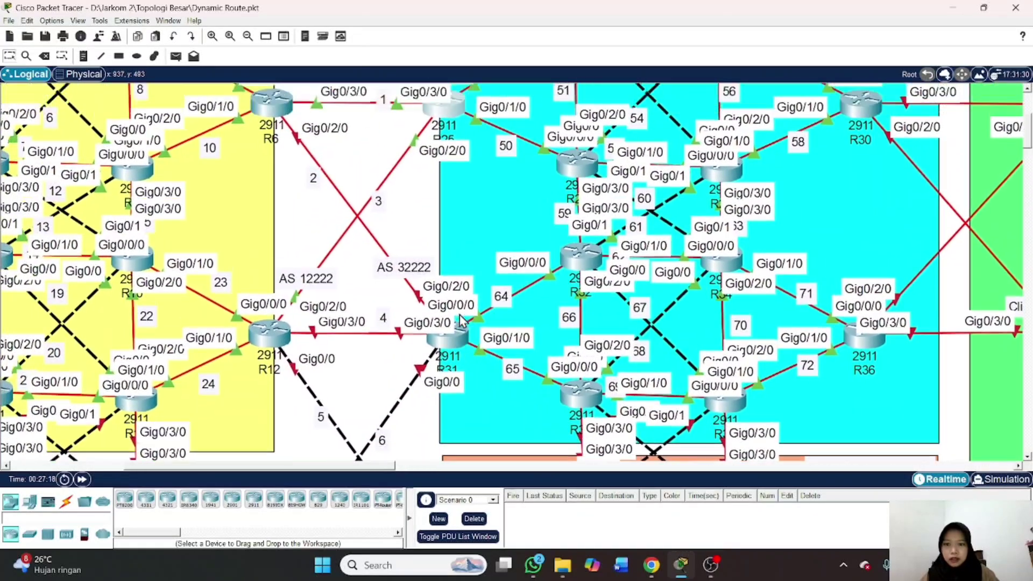
{"action": "scroll", "coordinate": [461, 319], "scroll_direction": "right", "scroll_amount": 2}
{"action": "scroll", "coordinate": [461, 318], "scroll_direction": "up", "scroll_amount": 1}
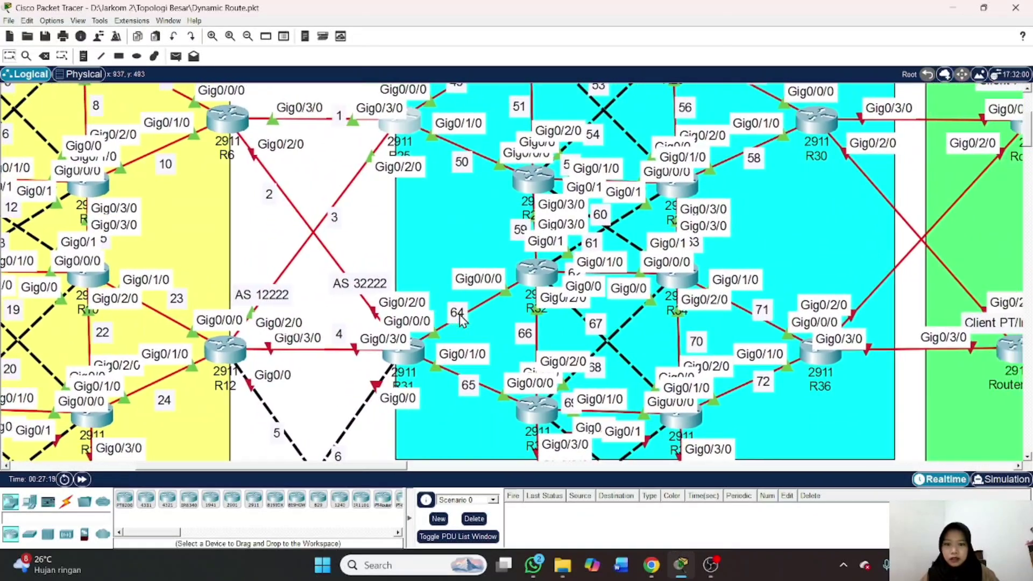
{"action": "left_click", "coordinate": [417, 359]}
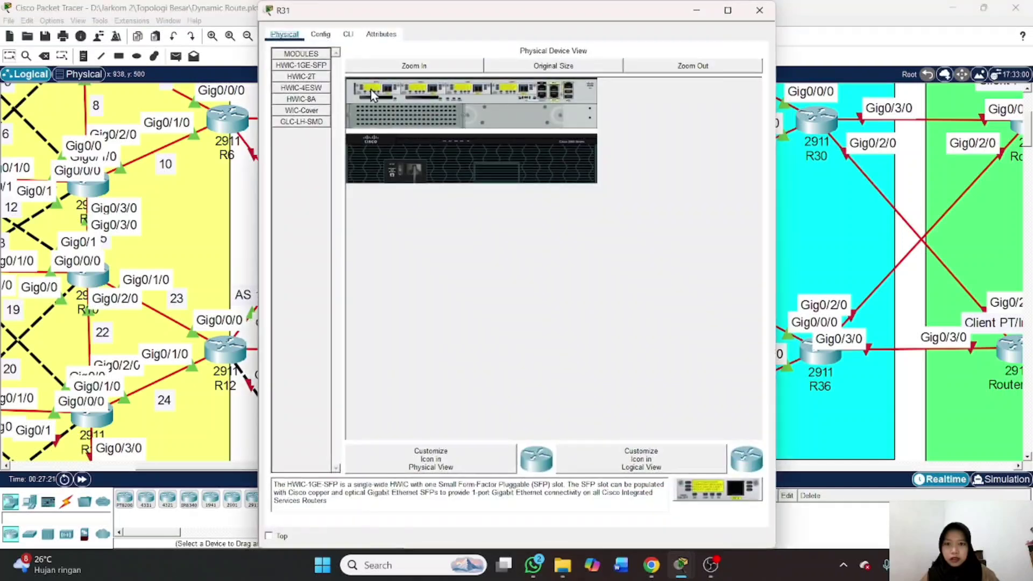
{"action": "left_click", "coordinate": [349, 34]}
{"action": "key", "text": "Return"}
{"action": "type", "text": "ena"}
{"action": "key", "text": "Return"}
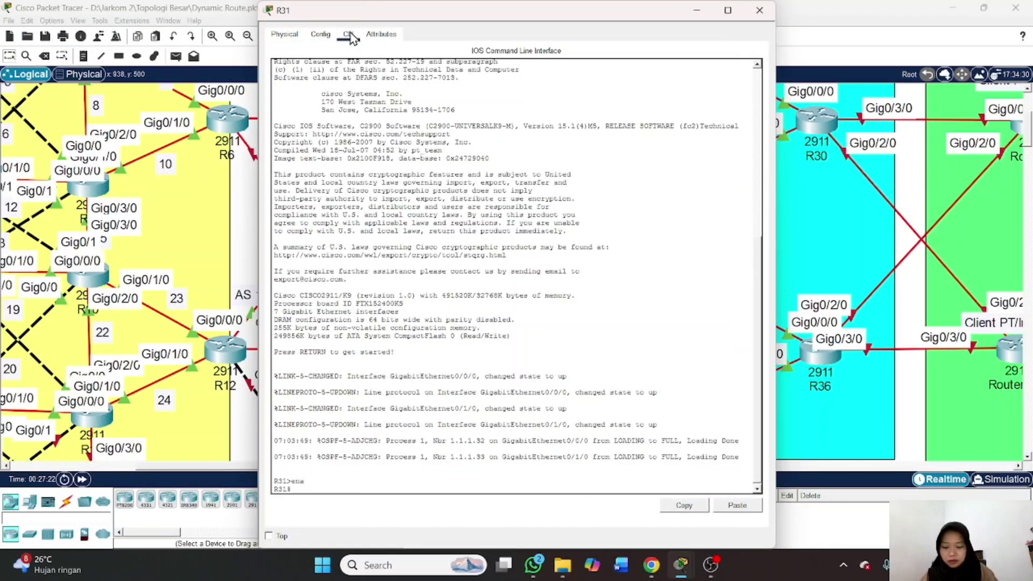
{"action": "type", "text": "conf t"}
{"action": "key", "text": "Return"}
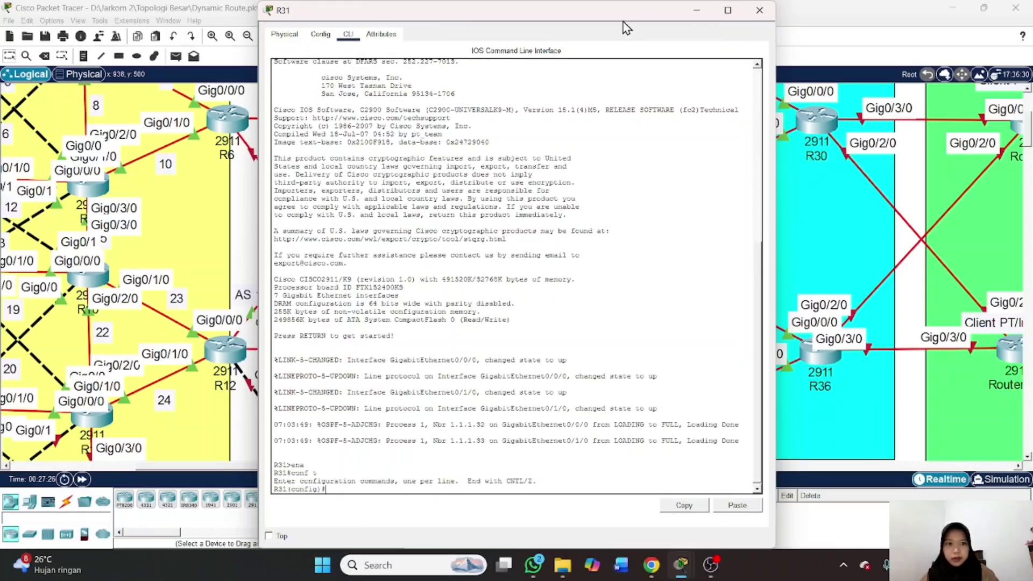
Move R31's window away from the EBGP links, nudge the R31 router slightly and return to its command line
{"action": "left_click_drag", "start_coordinate": [626, 16], "coordinate": [808, 12]}
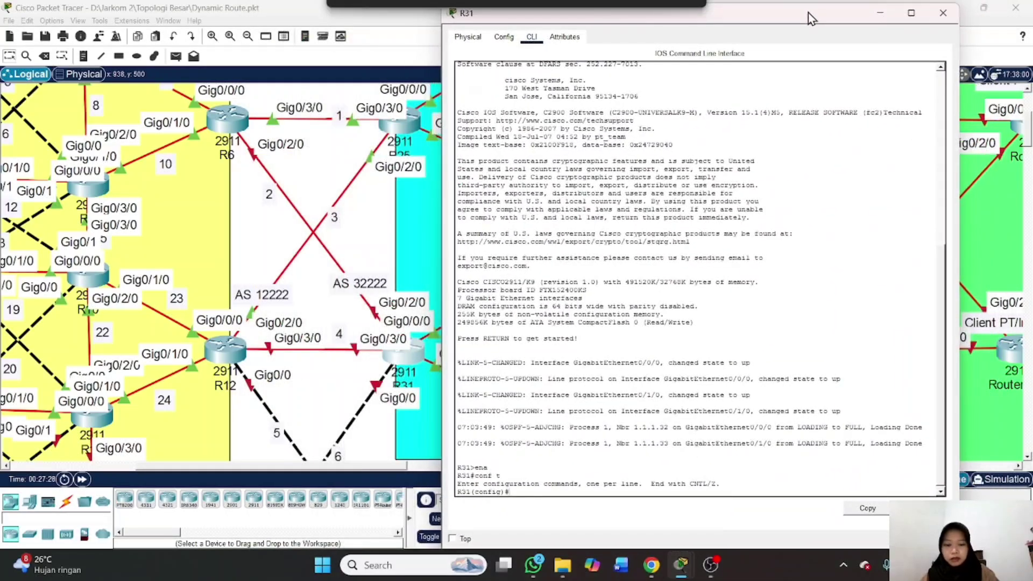
{"action": "left_click", "coordinate": [418, 349]}
{"action": "mouse_move", "coordinate": [418, 359]}
{"action": "left_mouse_down"}
{"action": "mouse_move", "coordinate": [421, 311]}
{"action": "mouse_move", "coordinate": [405, 258]}
{"action": "mouse_move", "coordinate": [414, 358]}
{"action": "left_mouse_up"}
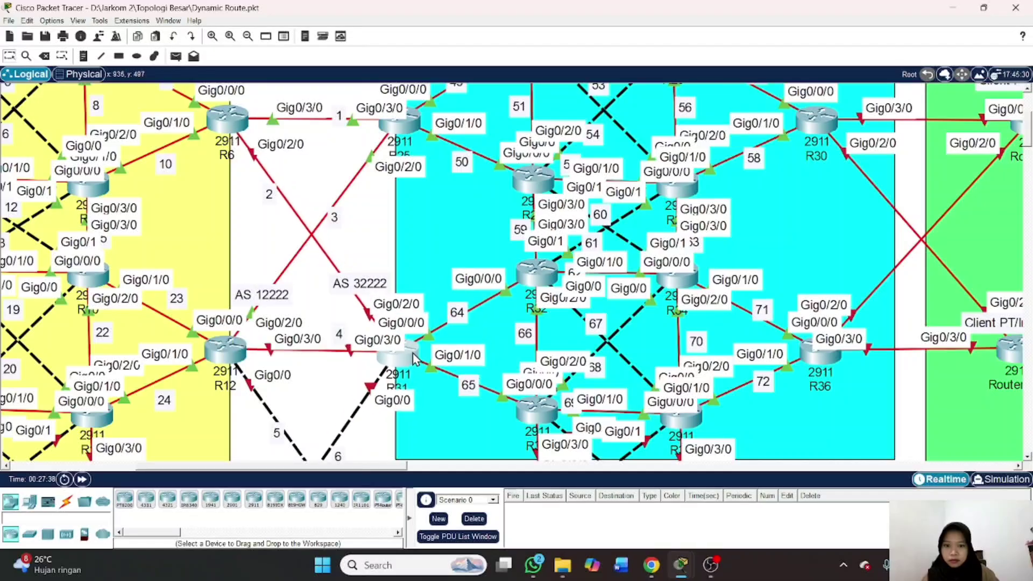
{"action": "mouse_move", "coordinate": [681, 567]}
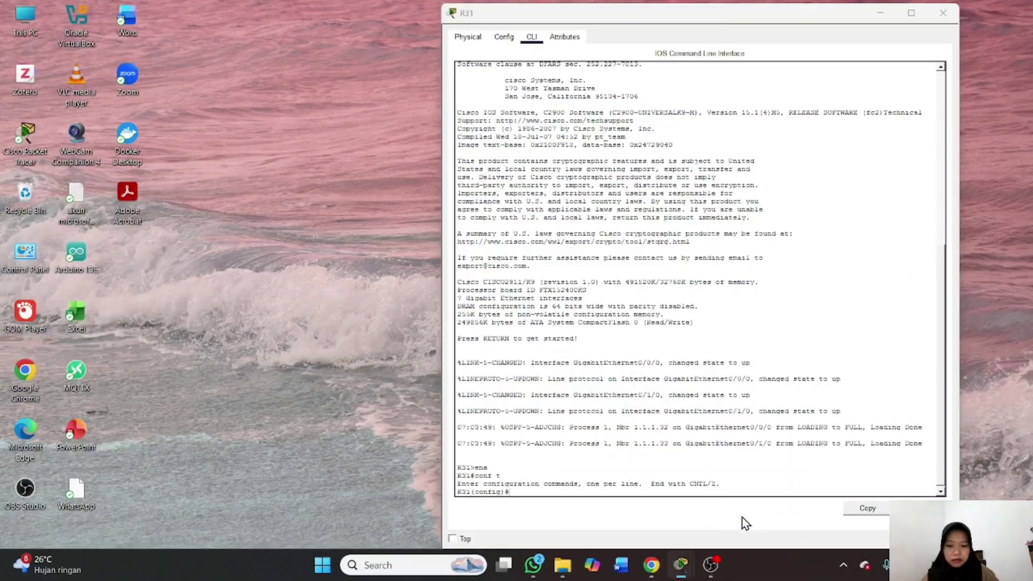
{"action": "left_click", "coordinate": [741, 517]}
Assign IP address 10.10.2.2 with mask 255.255.255.0 to interface g0/2/0 on R31
{"action": "type", "text": "ig)#i"}
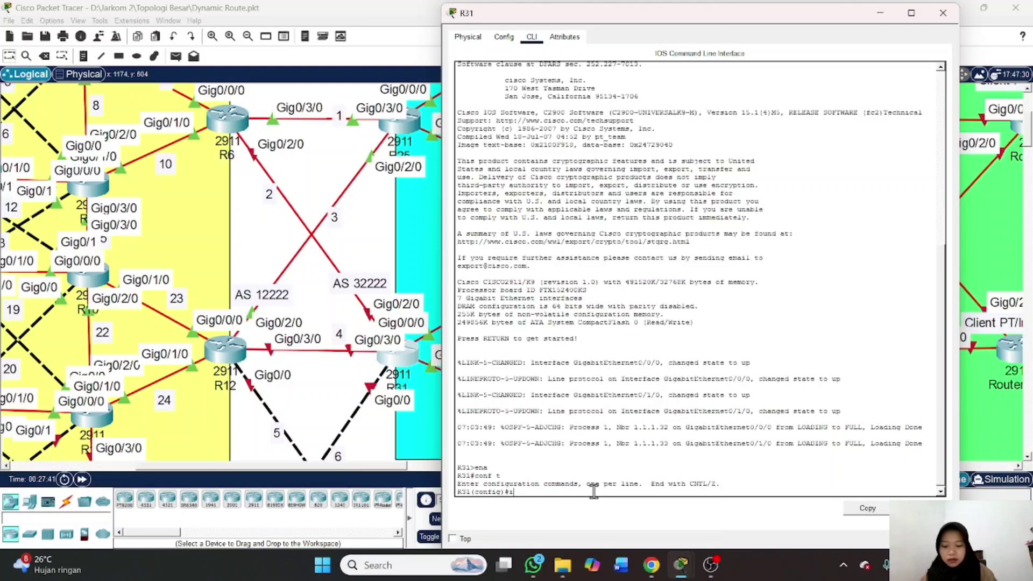
{"action": "type", "text": "nt g0/2/0"}
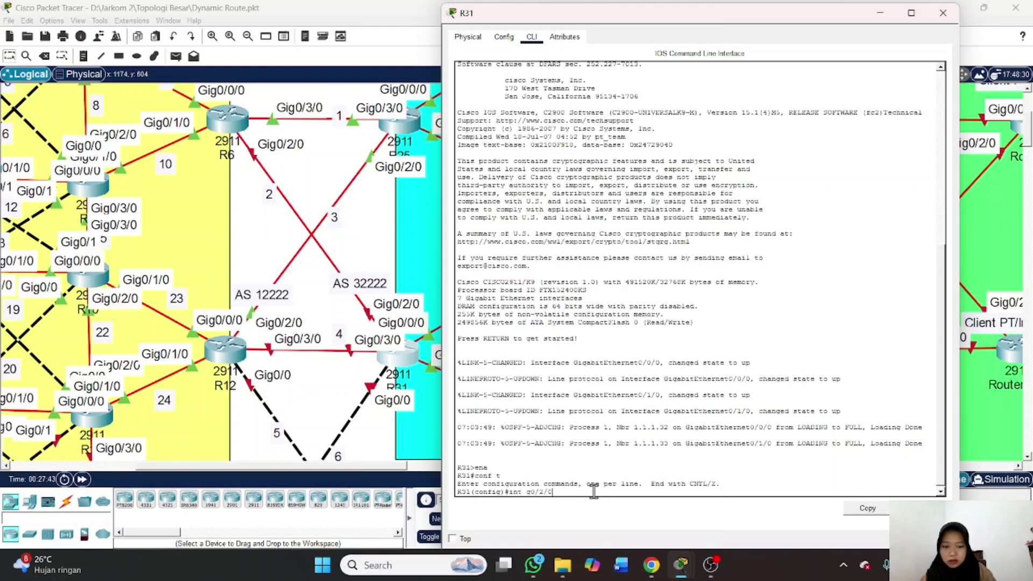
{"action": "key", "text": "Return"}
{"action": "type", "text": "ip"}
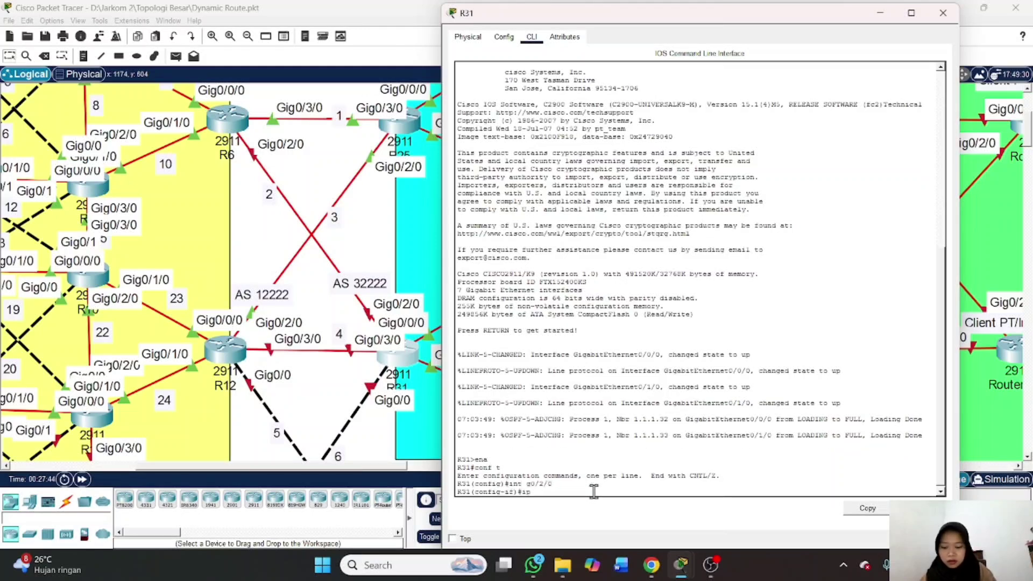
{"action": "type", "text": " add"}
{"action": "type", "text": " 101.1"}
{"action": "type", "text": "0"}
{"action": "key", "text": "BackSpace"}
{"action": "key", "text": "BackSpace"}
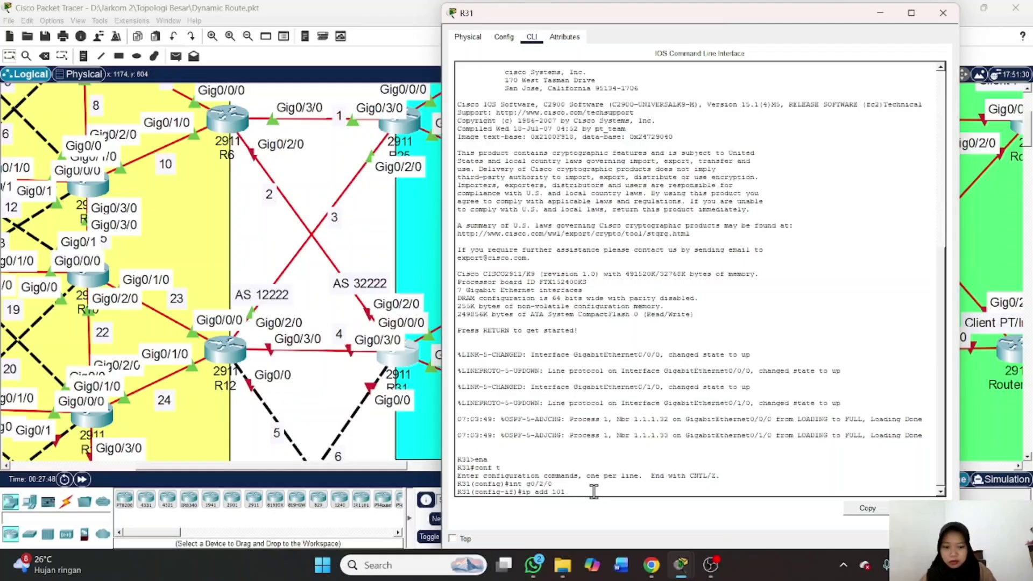
{"action": "type", "text": "0."}
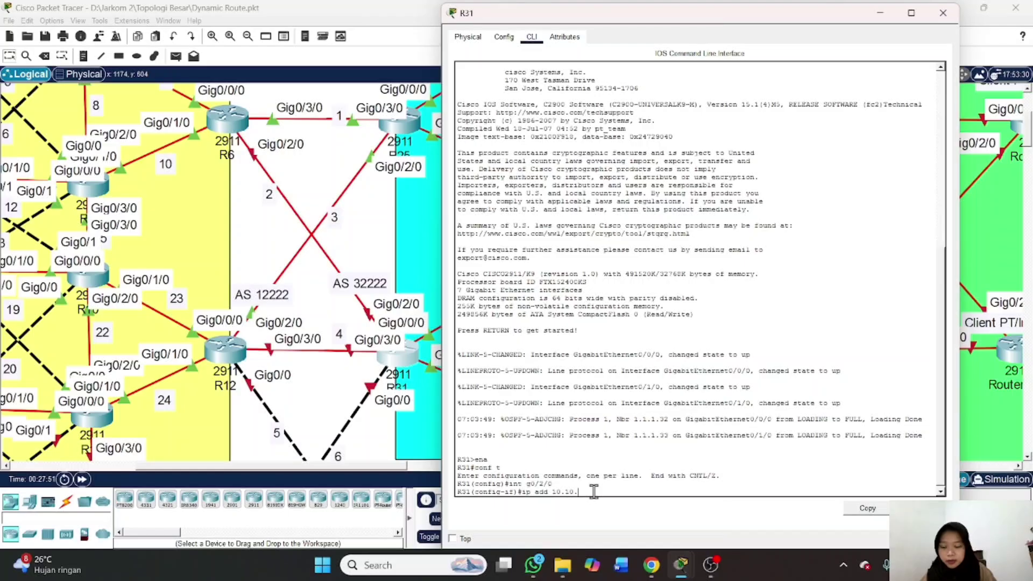
{"action": "type", "text": "2.2"}
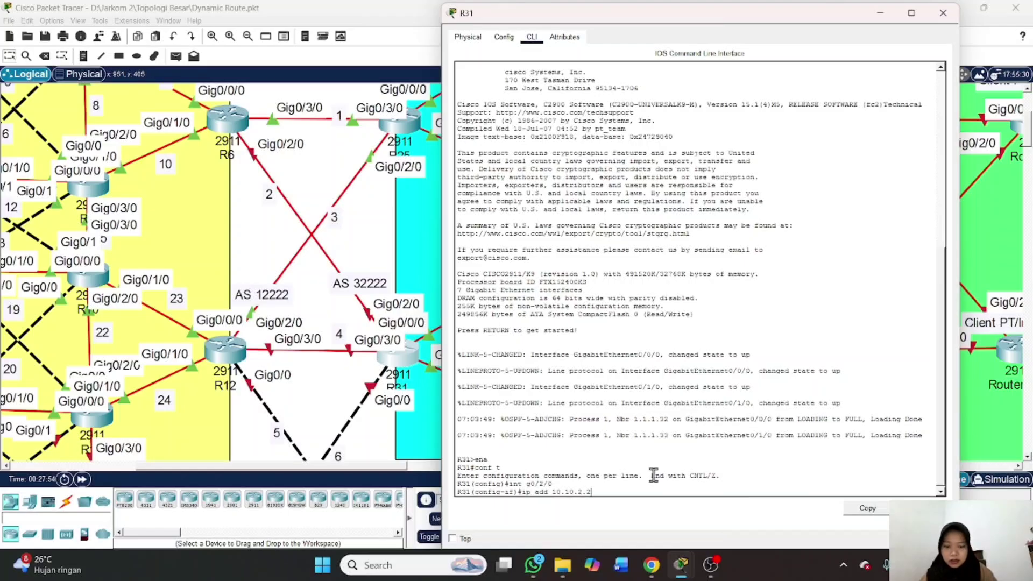
{"action": "type", "text": " 255"}
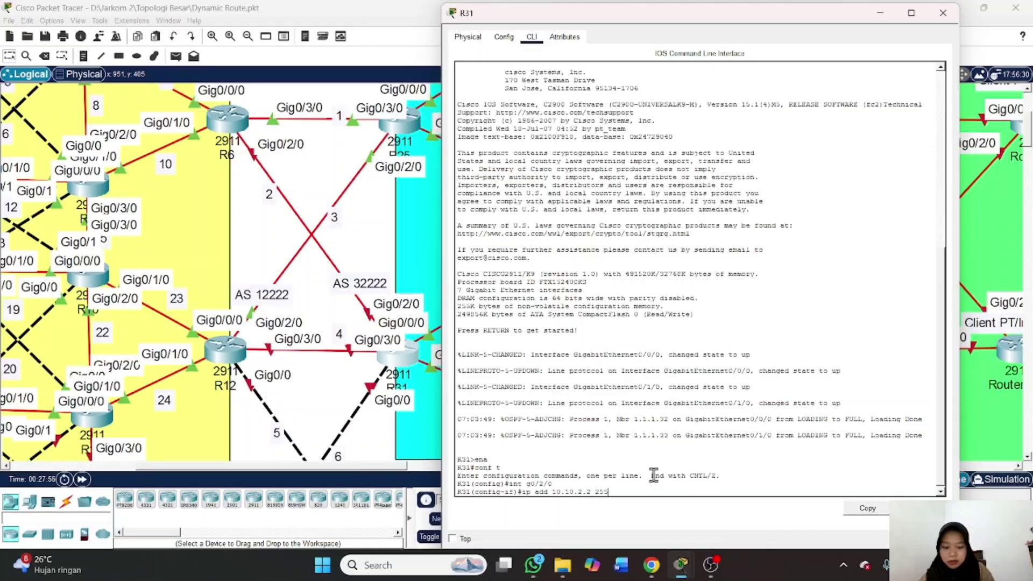
{"action": "type", "text": ".255.255.0"}
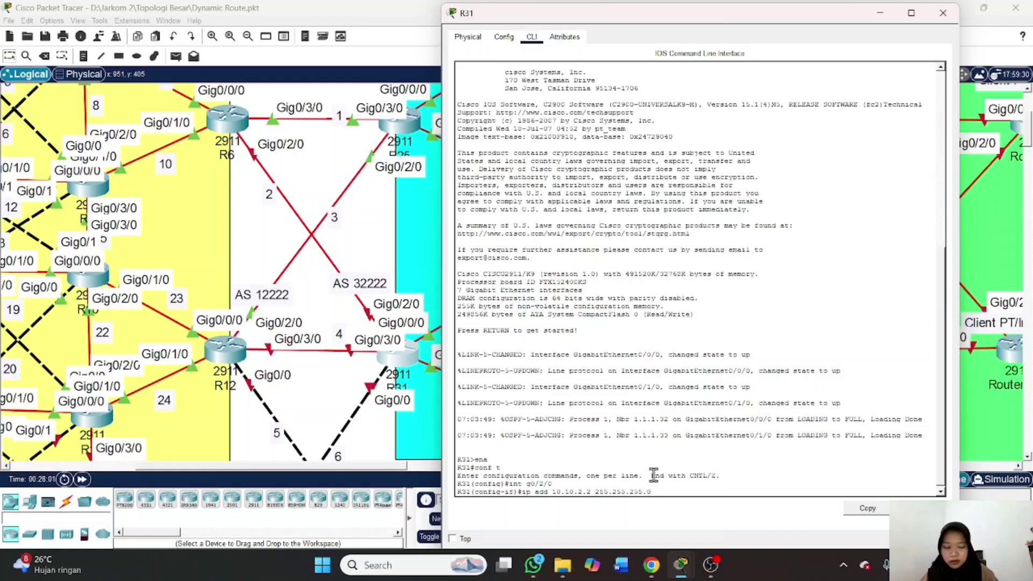
{"action": "key", "text": "Return"}
Enable R31's interface g0/2/0 with no sh
{"action": "type", "text": "nfig-if)#n"}
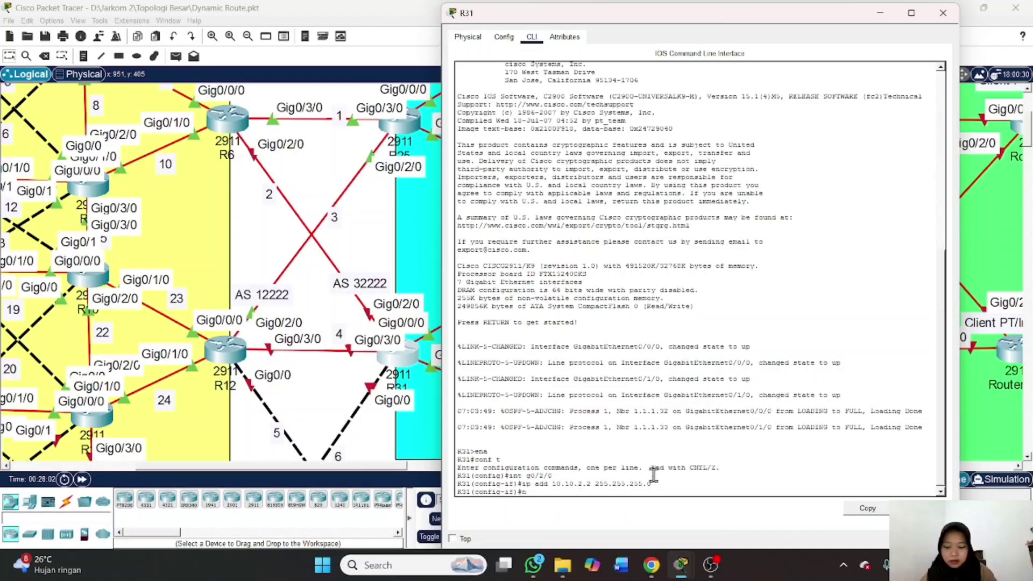
{"action": "type", "text": "o sh"}
{"action": "key", "text": "Return"}
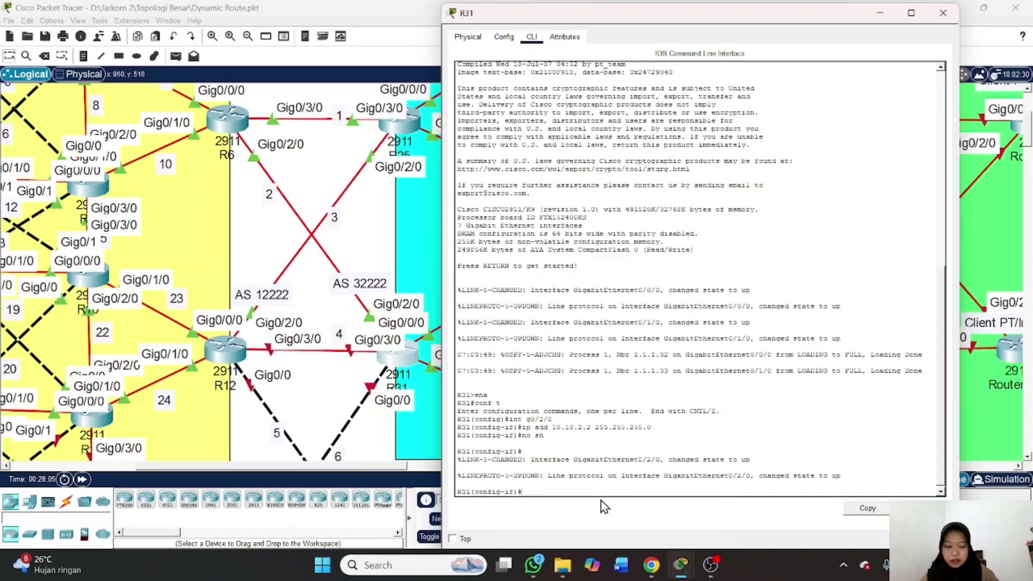
Switch to interface g0/3/0 on R31 by reusing the previous interface command
{"action": "key", "text": "Up"}
{"action": "key", "text": "Up"}
{"action": "key", "text": "Up"}
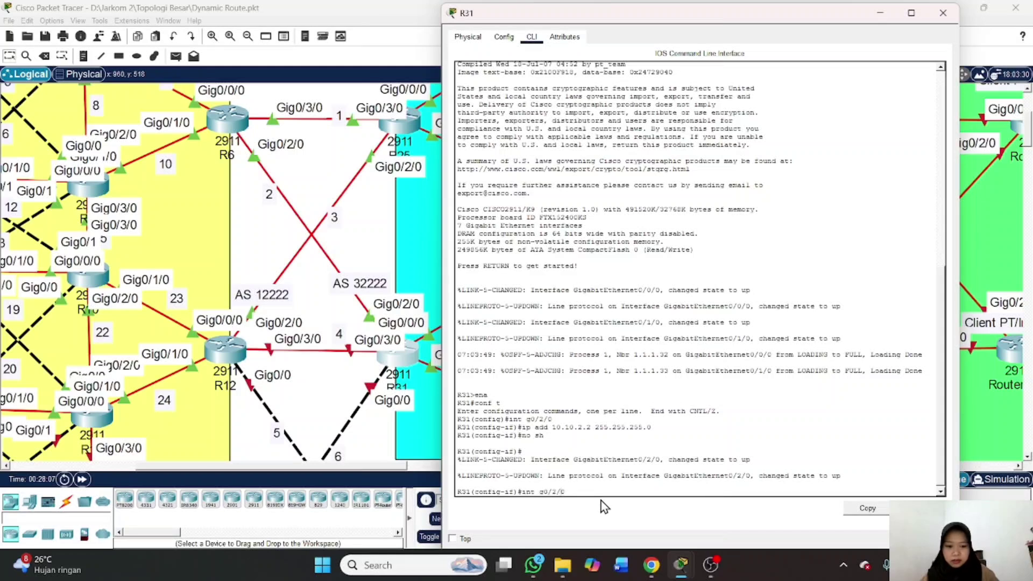
{"action": "key", "text": "BackSpace"}
{"action": "key", "text": "BackSpace"}
{"action": "key", "text": "BackSpace"}
{"action": "type", "text": "3/0"}
{"action": "key", "text": "Return"}
Assign IP address 10.10.4.2 with mask 255.255.255.0 to R31's interface g0/3/0 by editing the earlier address command
{"action": "key", "text": "Up"}
{"action": "key", "text": "Up"}
{"action": "key", "text": "Up"}
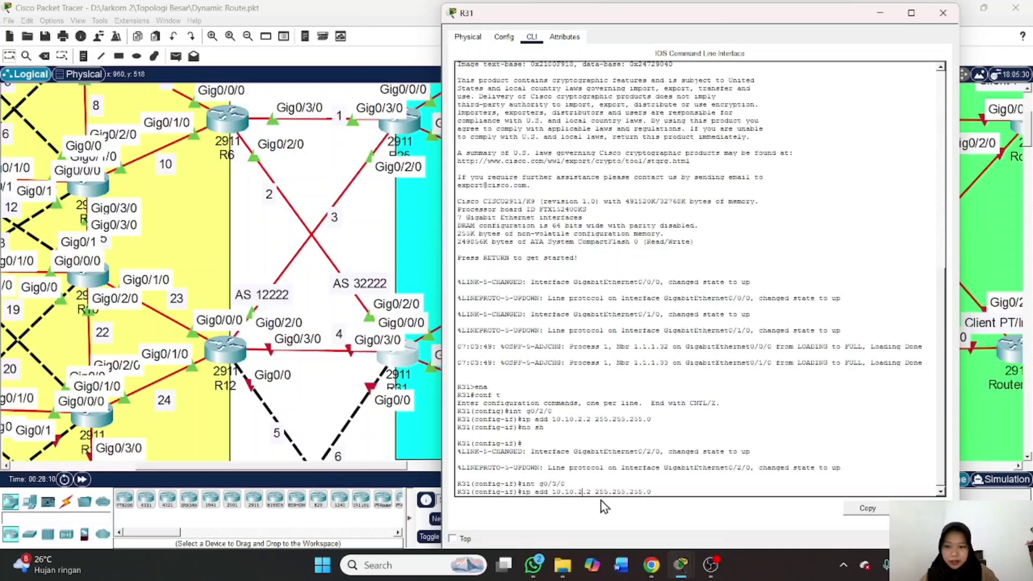
{"action": "left_click", "coordinate": [397, 361]}
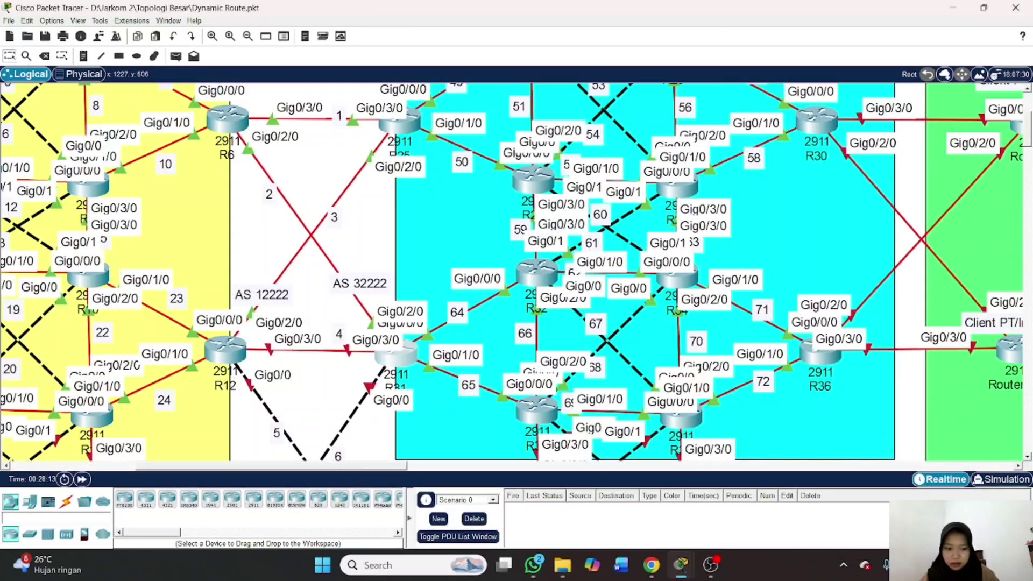
{"action": "mouse_move", "coordinate": [680, 565]}
{"action": "left_click", "coordinate": [770, 519]}
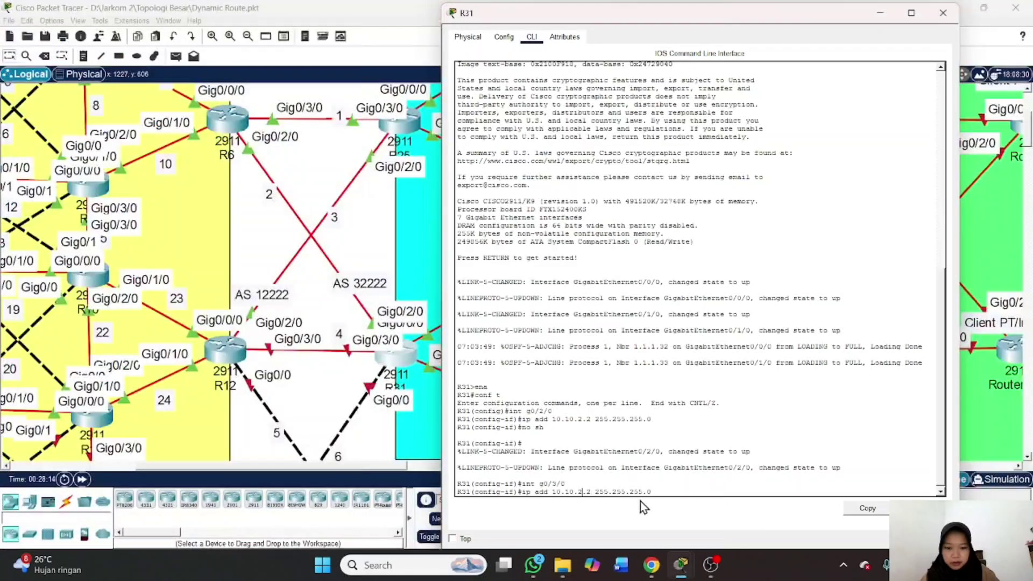
{"action": "key", "text": "BackSpace"}
{"action": "type", "text": "4"}
{"action": "key", "text": "Return"}
Enable R31's interface g0/3/0 by reusing the no sh command
{"action": "key", "text": "Up"}
{"action": "key", "text": "Up"}
{"action": "key", "text": "Up"}
{"action": "key", "text": "Return"}
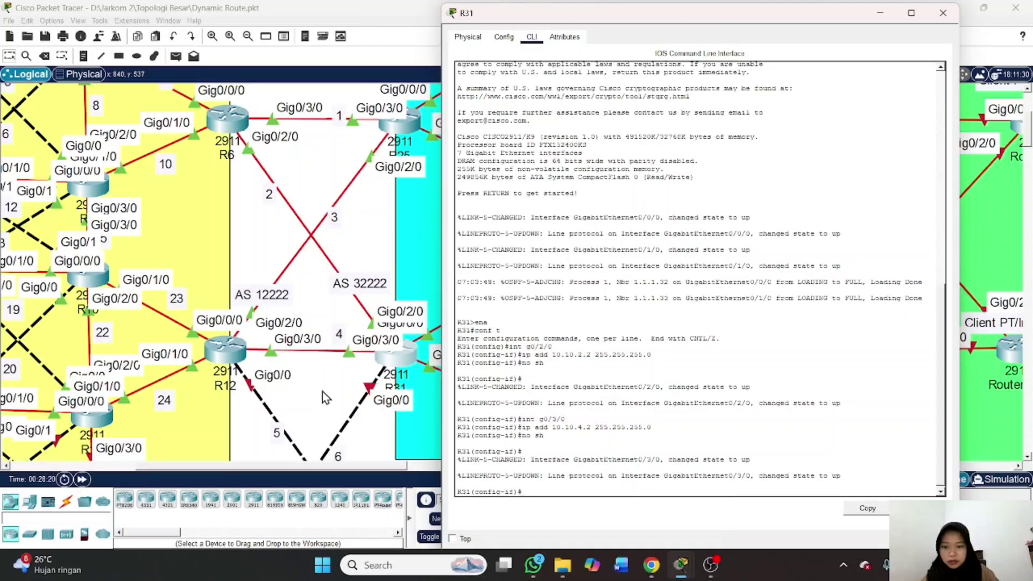
Switch to interface g0/0 on R31 by editing the previous interface command
{"action": "scroll", "coordinate": [321, 391], "scroll_direction": "down", "scroll_amount": 5}
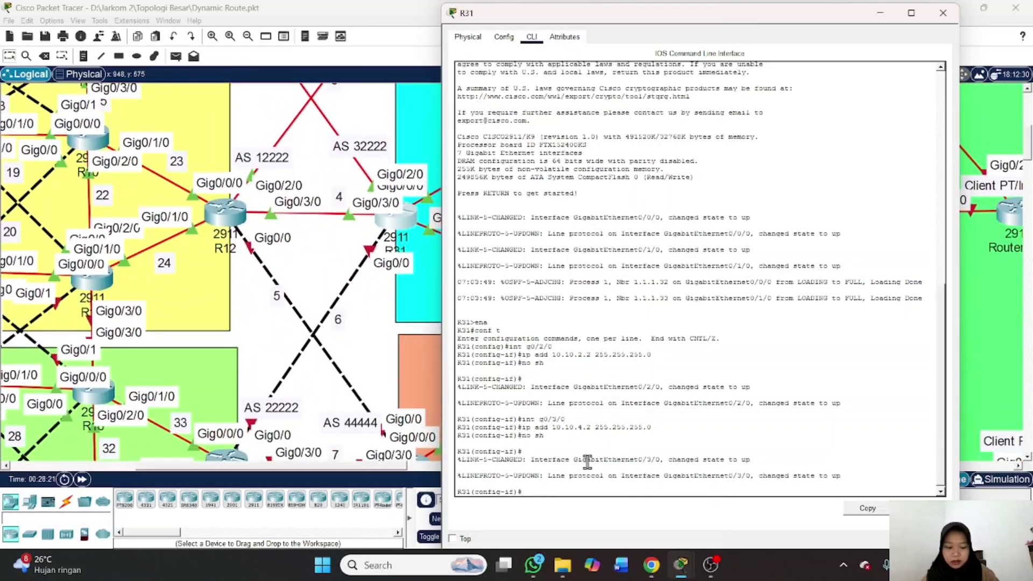
{"action": "key", "text": "Up"}
{"action": "key", "text": "Up"}
{"action": "key", "text": "Up"}
{"action": "key", "text": "BackSpace"}
{"action": "key", "text": "BackSpace"}
{"action": "key", "text": "BackSpace"}
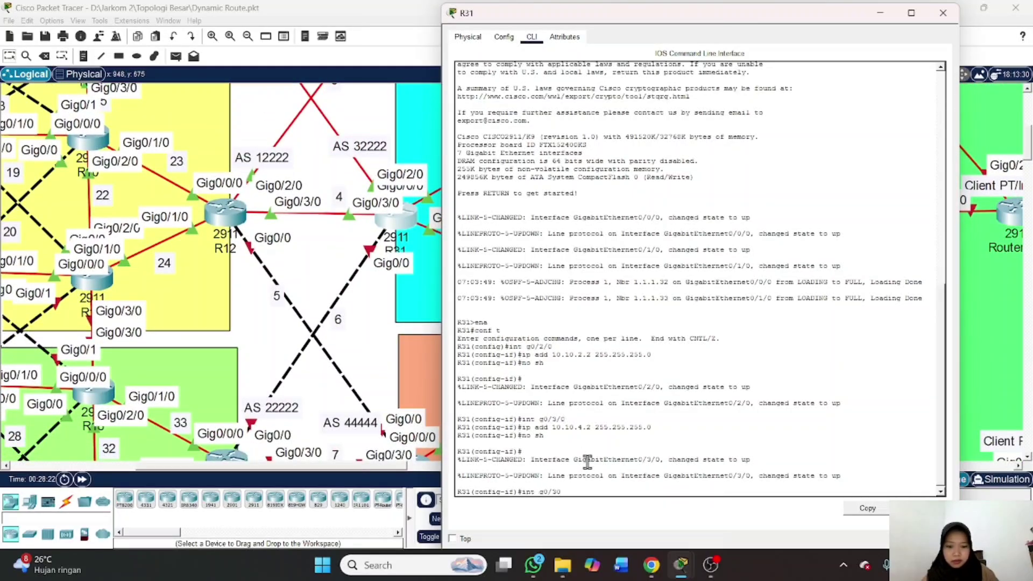
{"action": "type", "text": "0"}
{"action": "key", "text": "Return"}
Assign IP address 10.10.6.1 with mask 255.255.255.0 to R31's interface g0/0 by editing the earlier address command
{"action": "key", "text": "Up"}
{"action": "key", "text": "Up"}
{"action": "key", "text": "Up"}
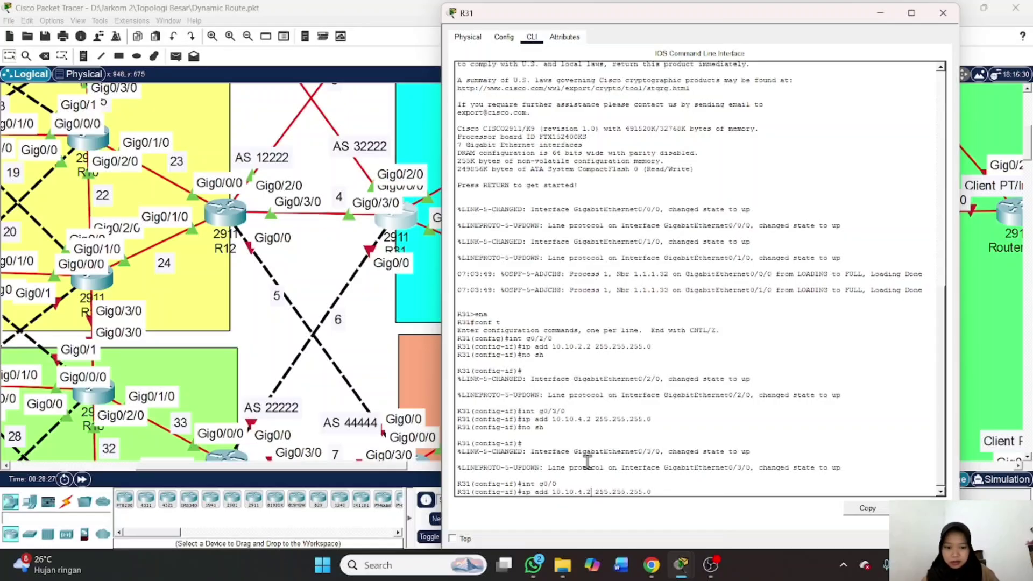
{"action": "key", "text": "Left"}
{"action": "key", "text": "Left"}
{"action": "key", "text": "Left"}
{"action": "key", "text": "Left"}
{"action": "key", "text": "Left"}
{"action": "key", "text": "Left"}
{"action": "key", "text": "Left"}
{"action": "key", "text": "Left"}
{"action": "key", "text": "Left"}
{"action": "key", "text": "Left"}
{"action": "key", "text": "Left"}
{"action": "key", "text": "Left"}
{"action": "key", "text": "Left"}
{"action": "key", "text": "Left"}
{"action": "key", "text": "BackSpace"}
{"action": "type", "text": "1"}
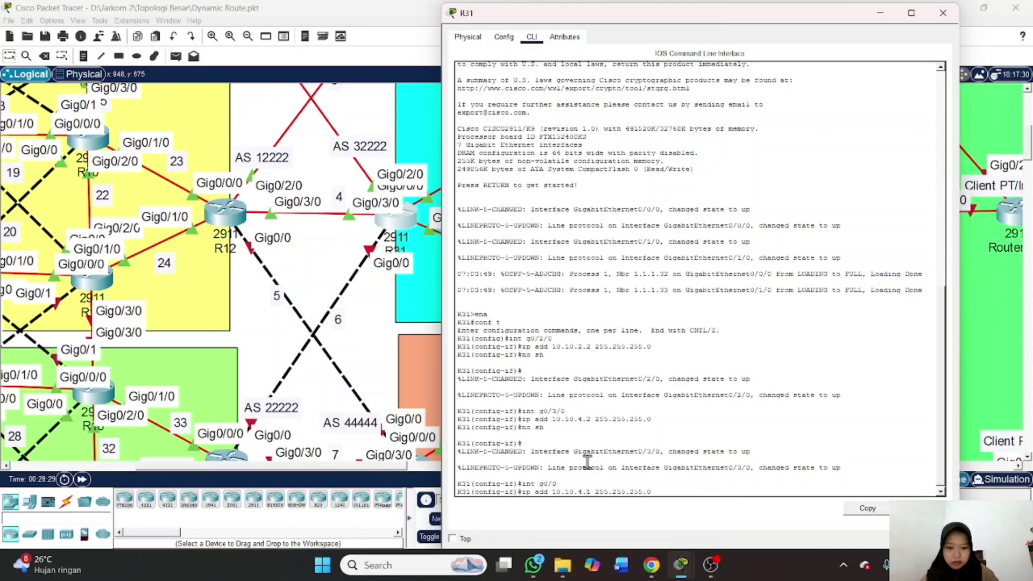
{"action": "key", "text": "BackSpace"}
{"action": "type", "text": "6"}
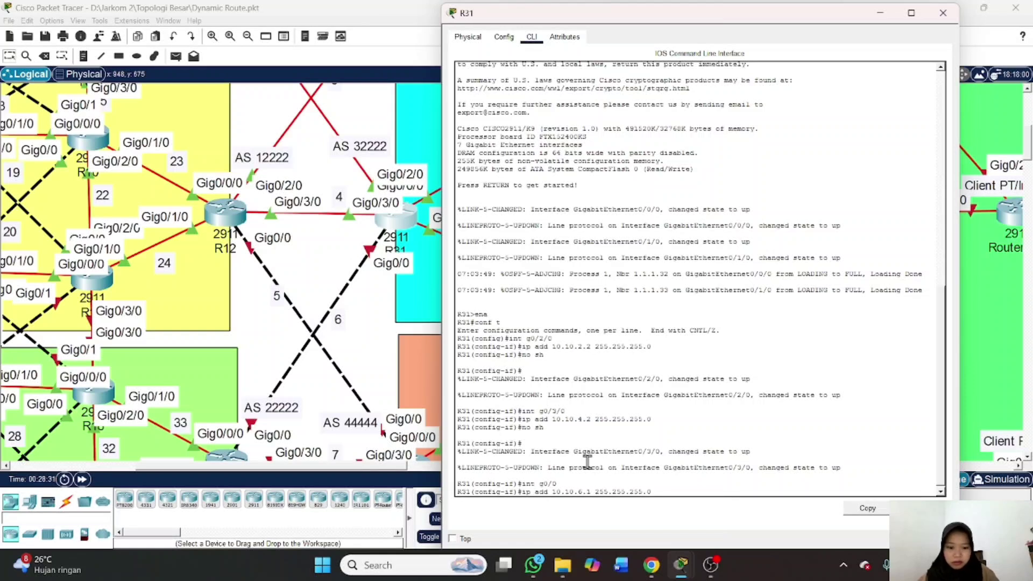
{"action": "key", "text": "Return"}
Enable R31's interface g0/0 by reusing the earlier no sh command, and exit interface configuration
{"action": "key", "text": "Up"}
{"action": "key", "text": "Up"}
{"action": "key", "text": "Up"}
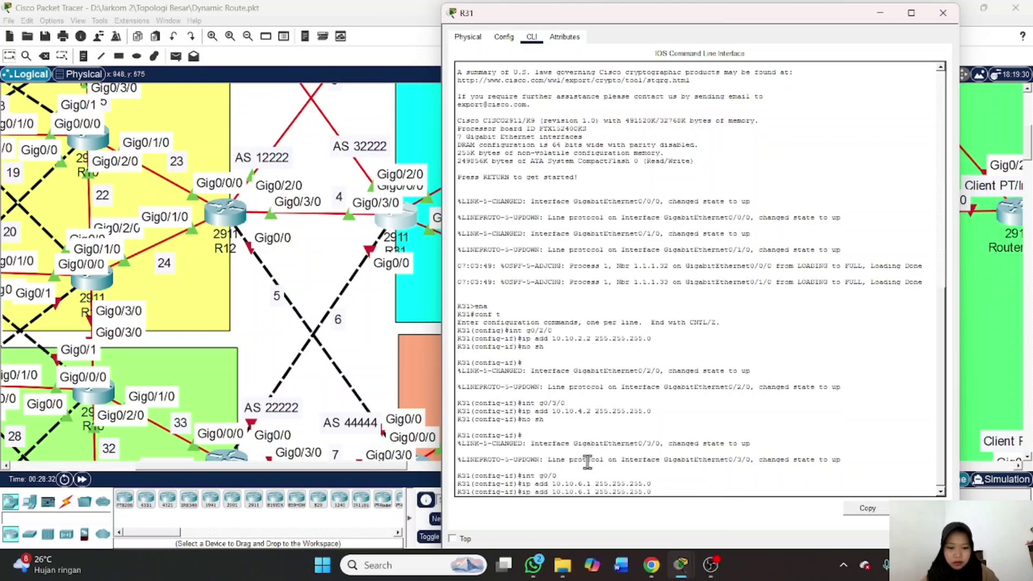
{"action": "key", "text": "Return"}
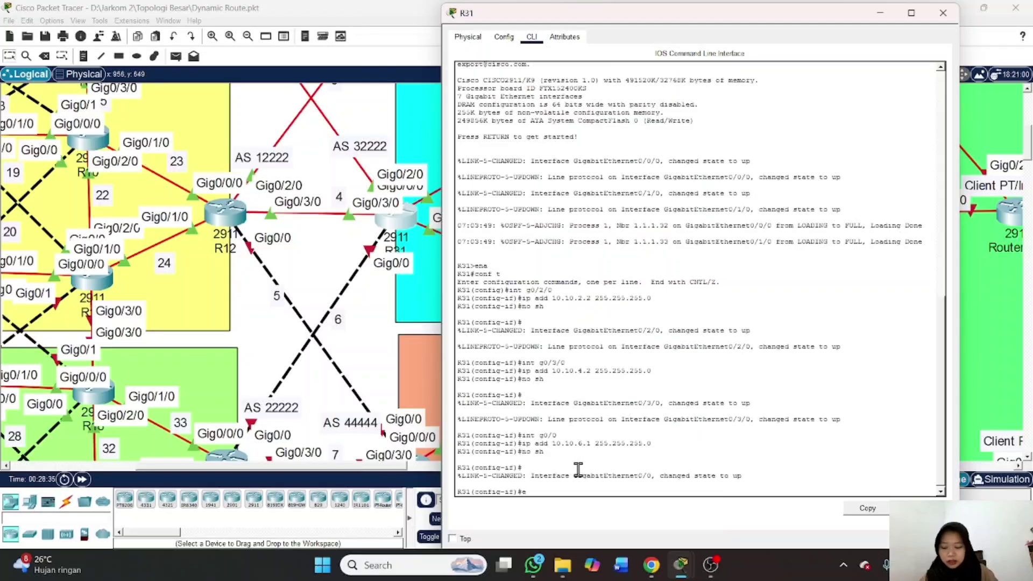
{"action": "type", "text": "exit"}
{"action": "key", "text": "Return"}
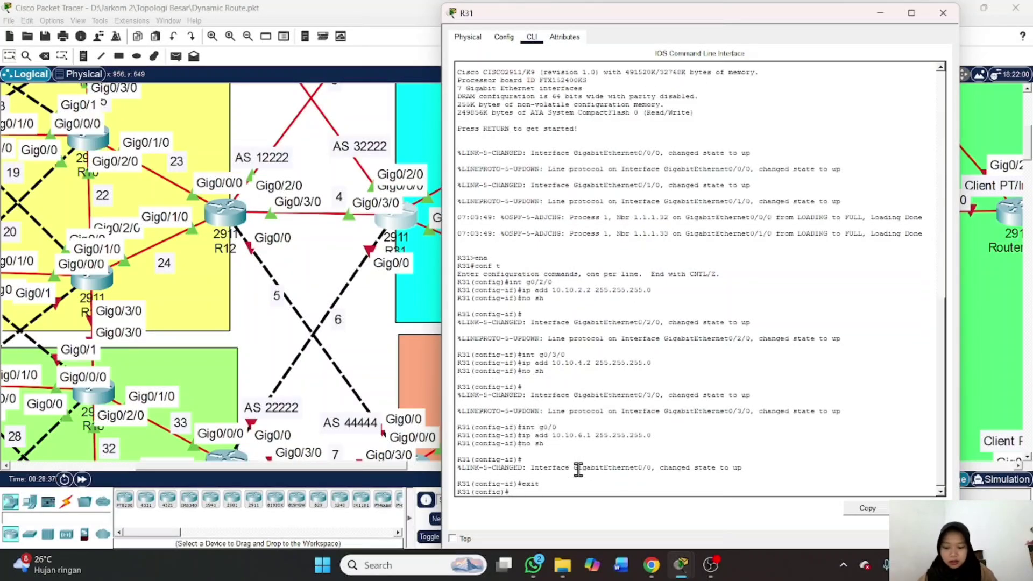
Redistribute BGP 32222 into OSPF process 1 on R31 with metric-type 1 and subnets, and return to global configuration mode
{"action": "type", "text": "router os"}
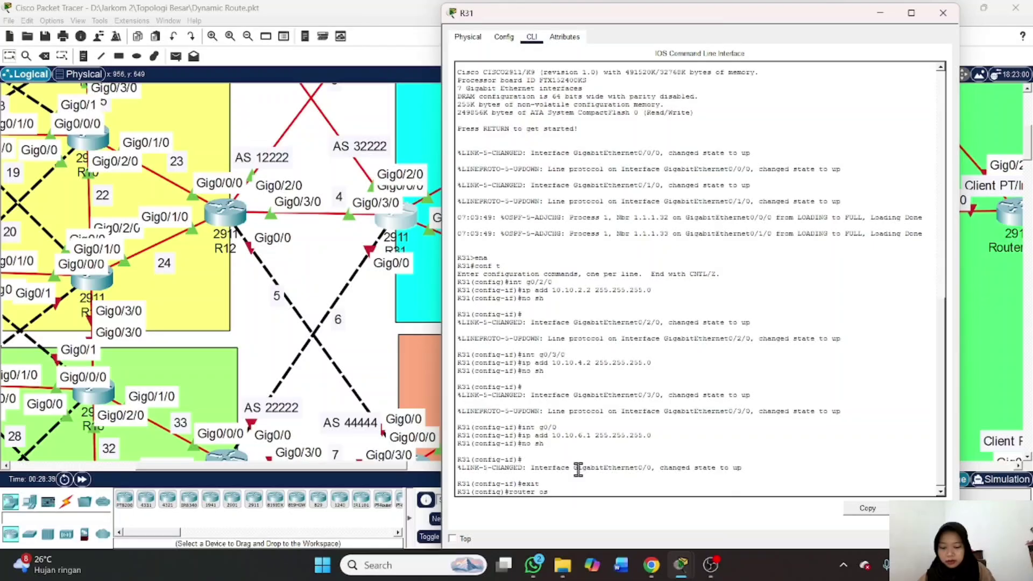
{"action": "type", "text": "pf 1"}
{"action": "key", "text": "Return"}
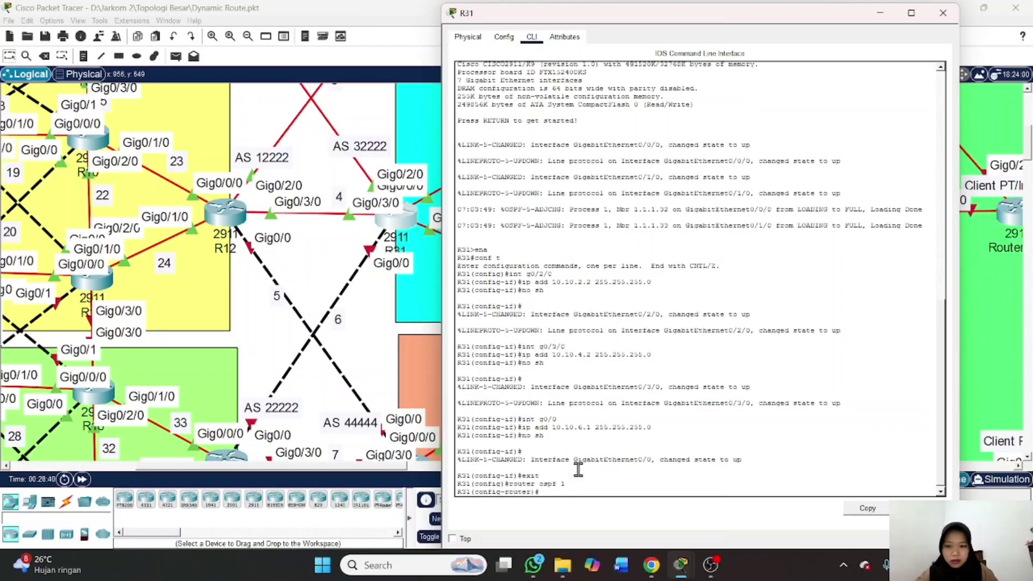
{"action": "type", "text": "red"}
{"action": "key", "text": "Tab"}
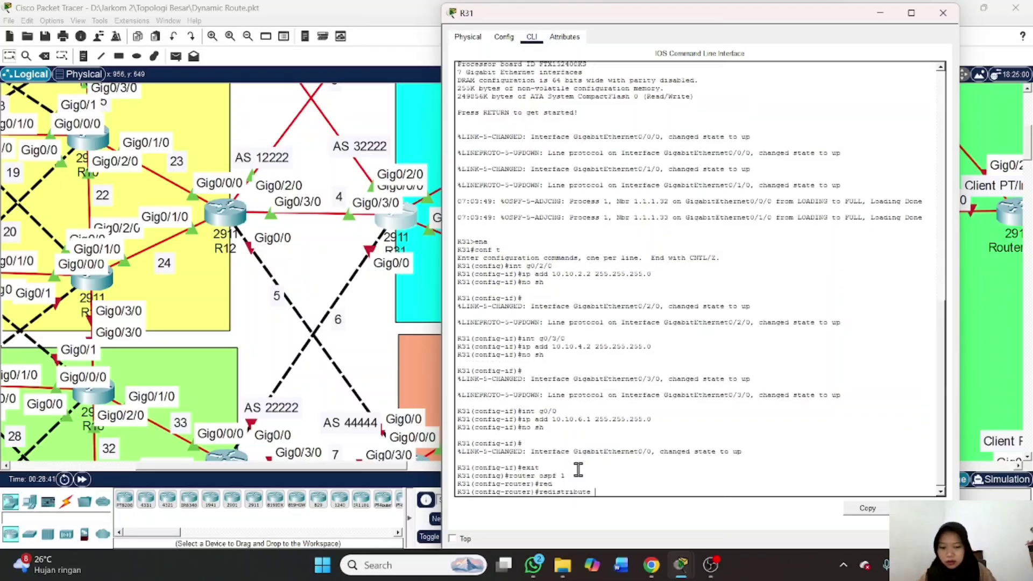
{"action": "type", "text": "bgp"}
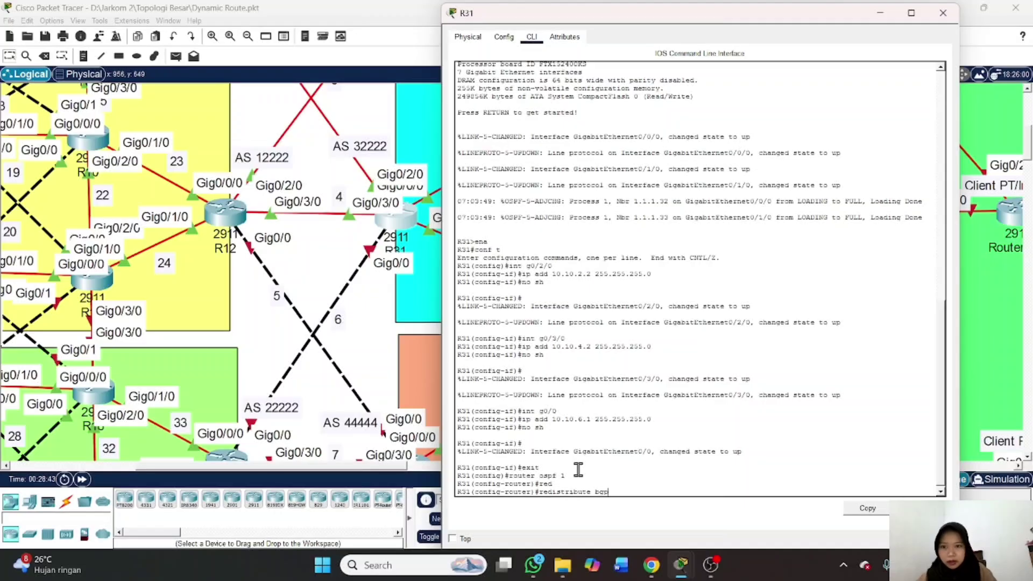
{"action": "scroll", "coordinate": [306, 305], "scroll_direction": "up", "scroll_amount": 5}
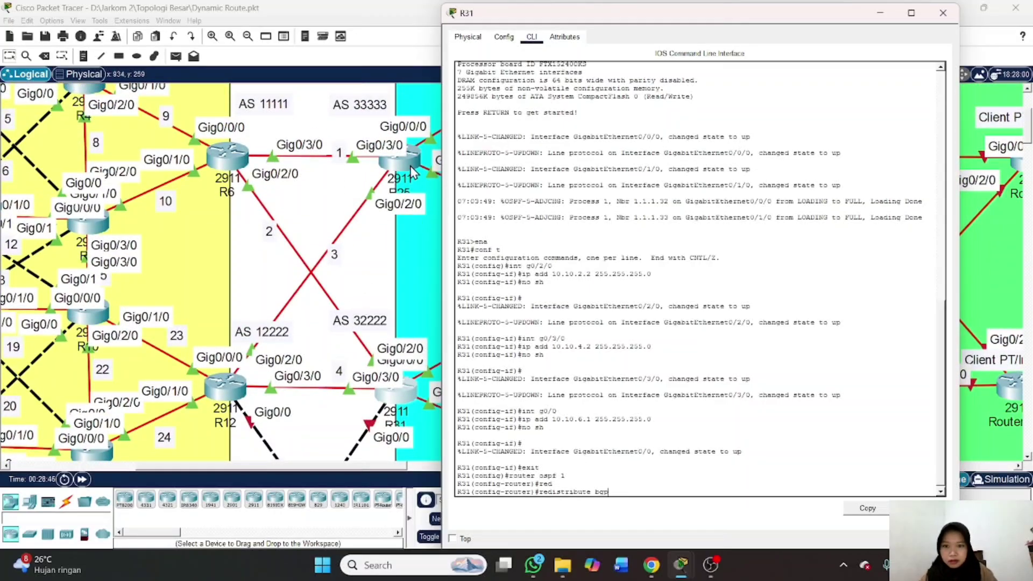
{"action": "scroll", "coordinate": [392, 363], "scroll_direction": "down", "scroll_amount": 1}
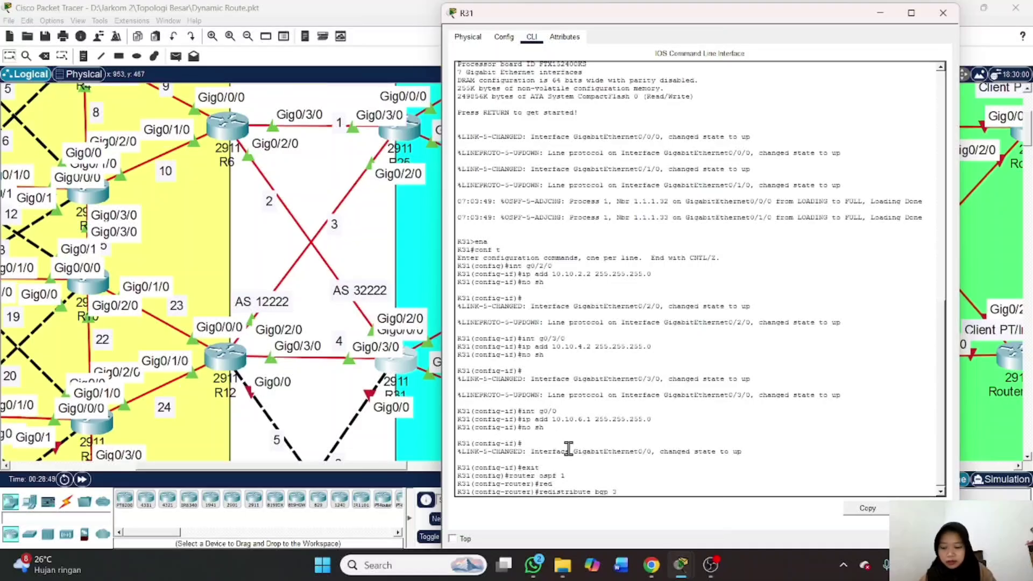
{"action": "type", "text": "32222"}
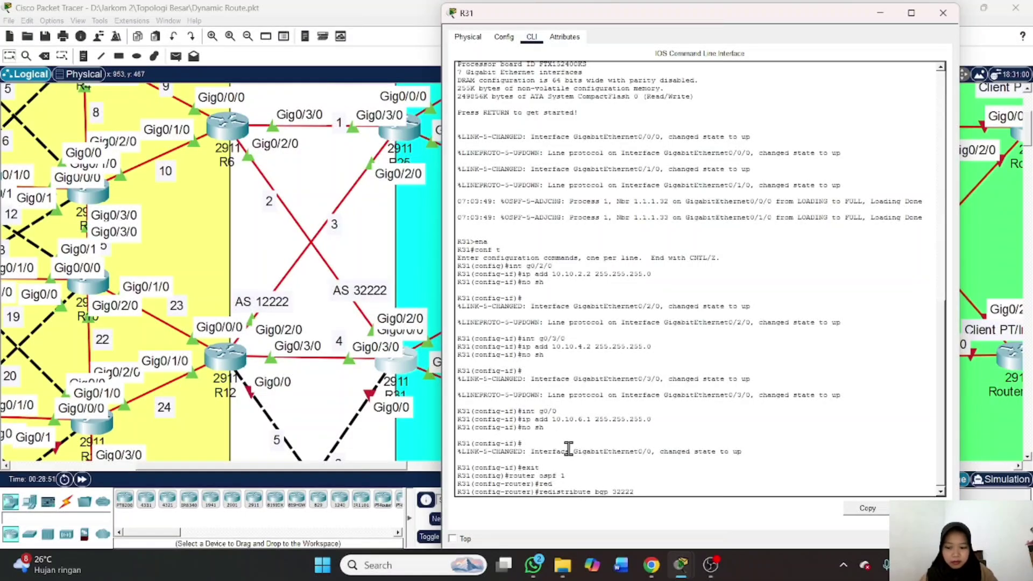
{"action": "type", "text": " metri"}
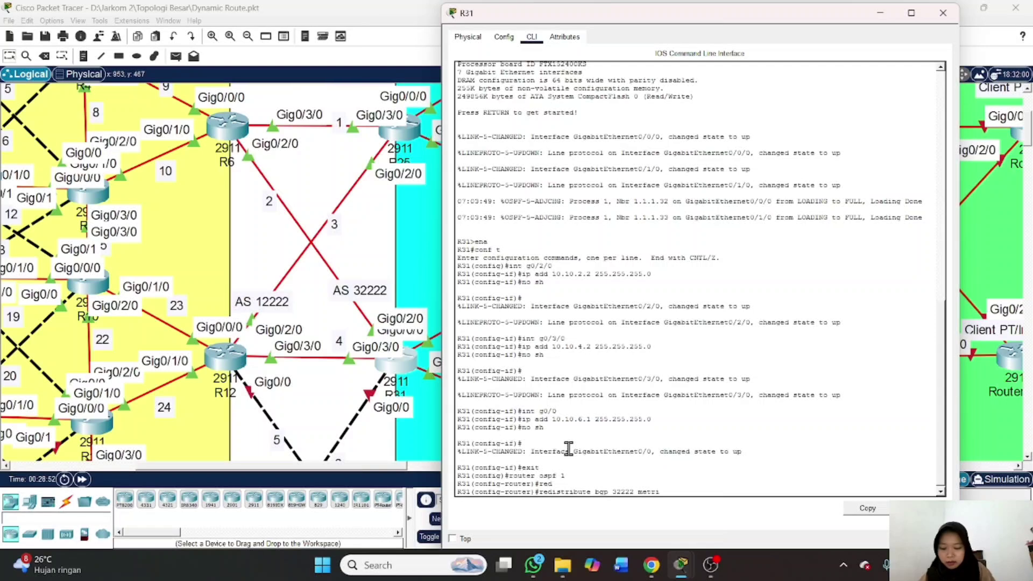
{"action": "type", "text": "c-ty"}
{"action": "key", "text": "Tab"}
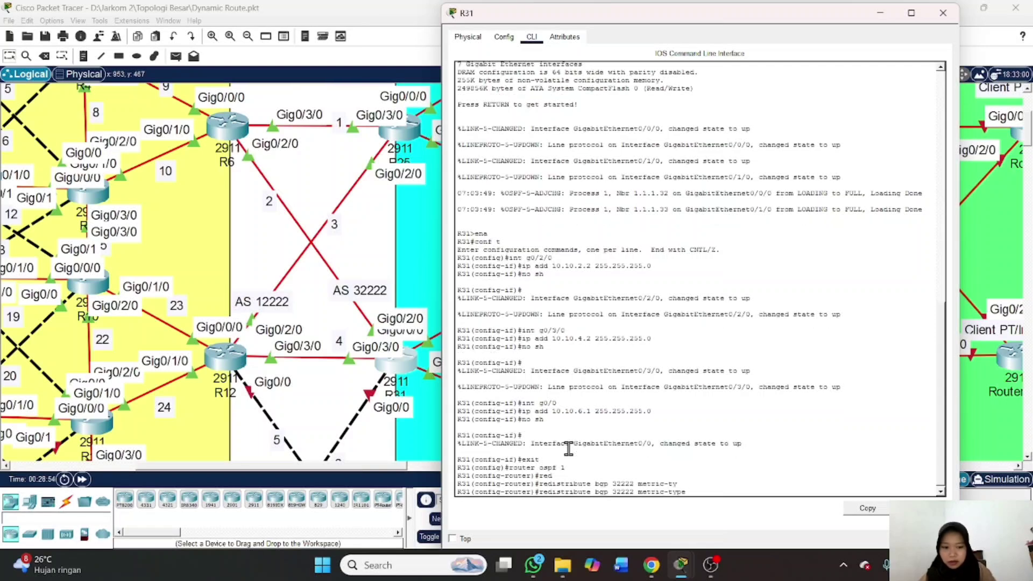
{"action": "type", "text": "1 subnets"}
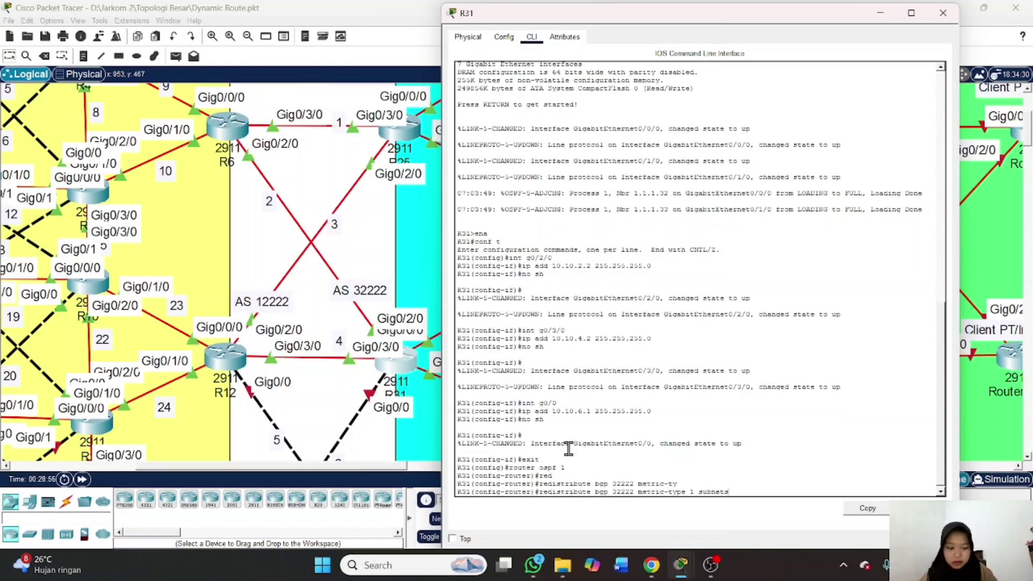
{"action": "key", "text": "Return"}
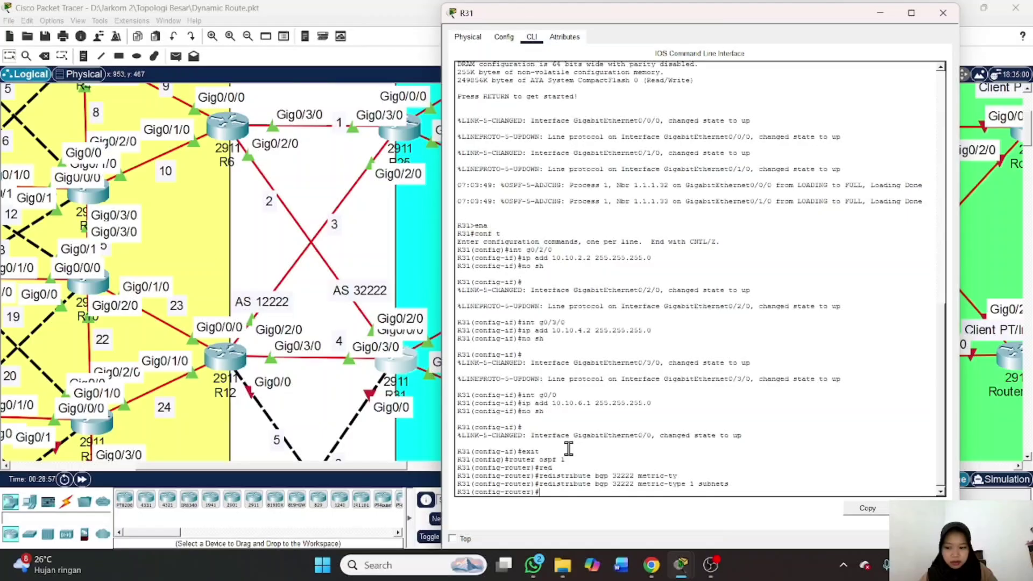
{"action": "type", "text": "exit"}
{"action": "key", "text": "Return"}
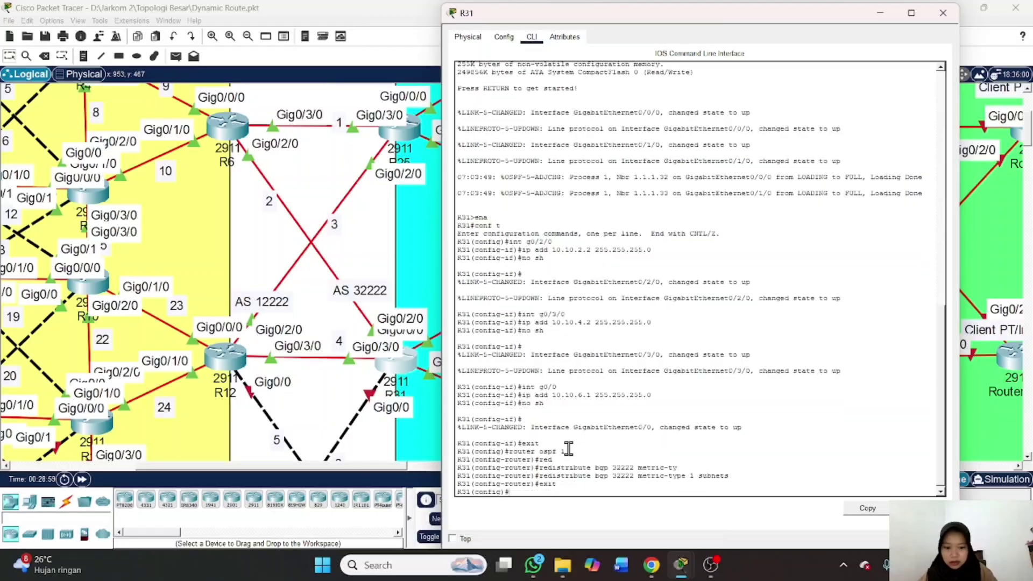
Start the BGP routing process for AS 32222 on router R31
{"action": "type", "text": "router "}
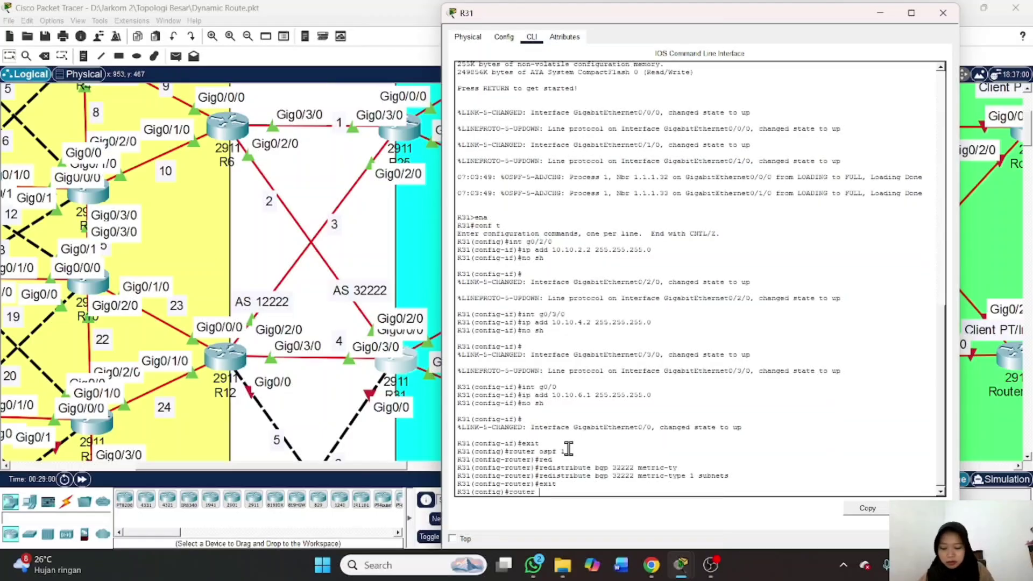
{"action": "type", "text": "bgp"}
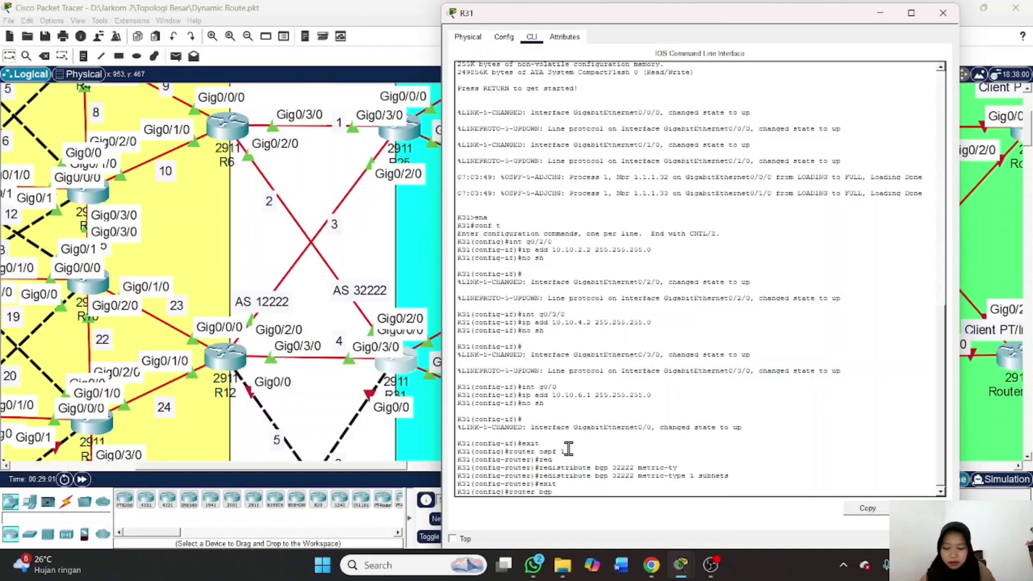
{"action": "type", "text": " 32222"}
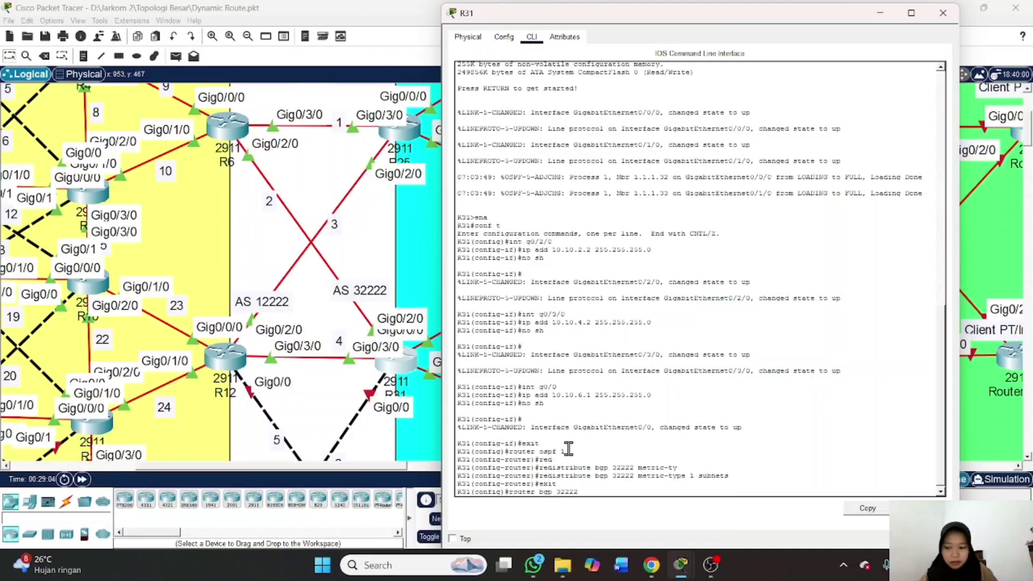
{"action": "key", "text": "Return"}
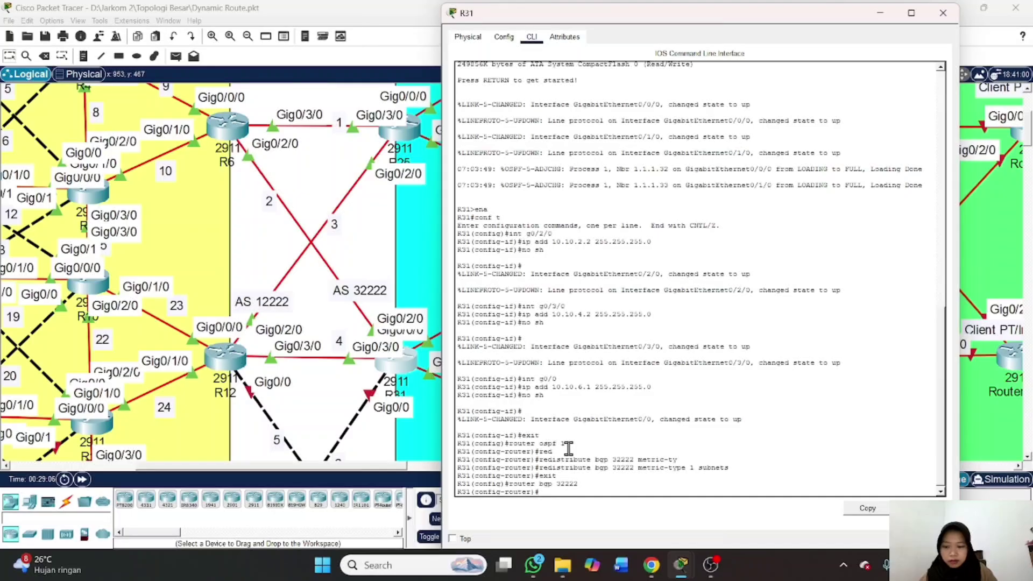
Enable logging of BGP neighbor changes and disable synchronization in R31's BGP process
{"action": "type", "text": "bg"}
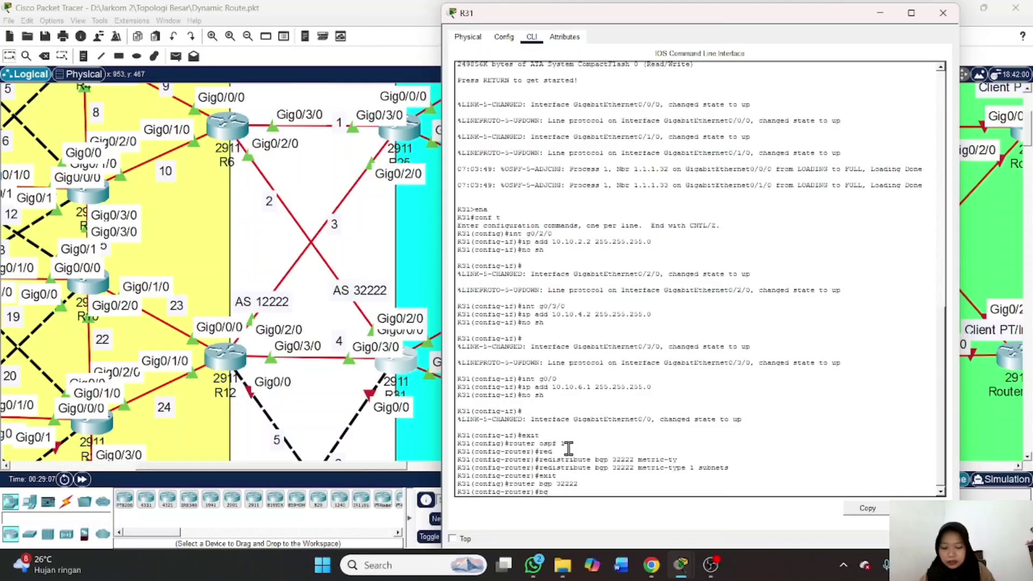
{"action": "type", "text": "p log"}
{"action": "key", "text": "Tab"}
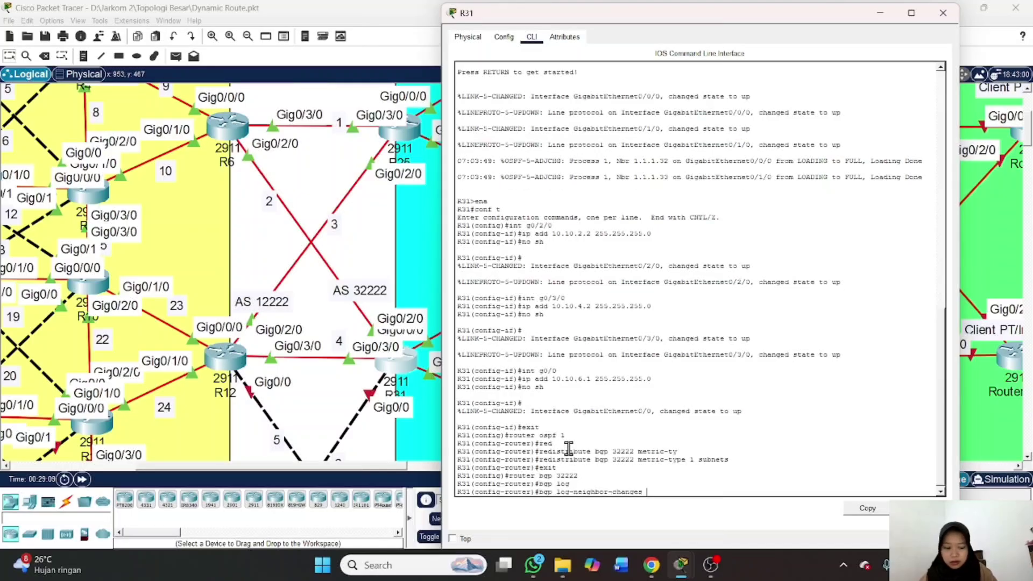
{"action": "key", "text": "Return"}
{"action": "type", "text": "no sy"}
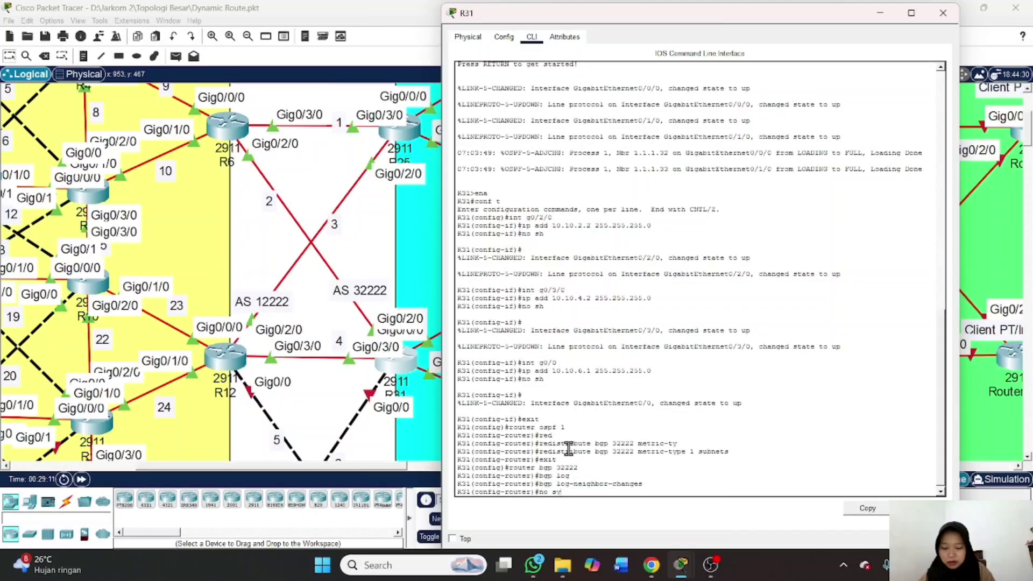
{"action": "key", "text": "Tab"}
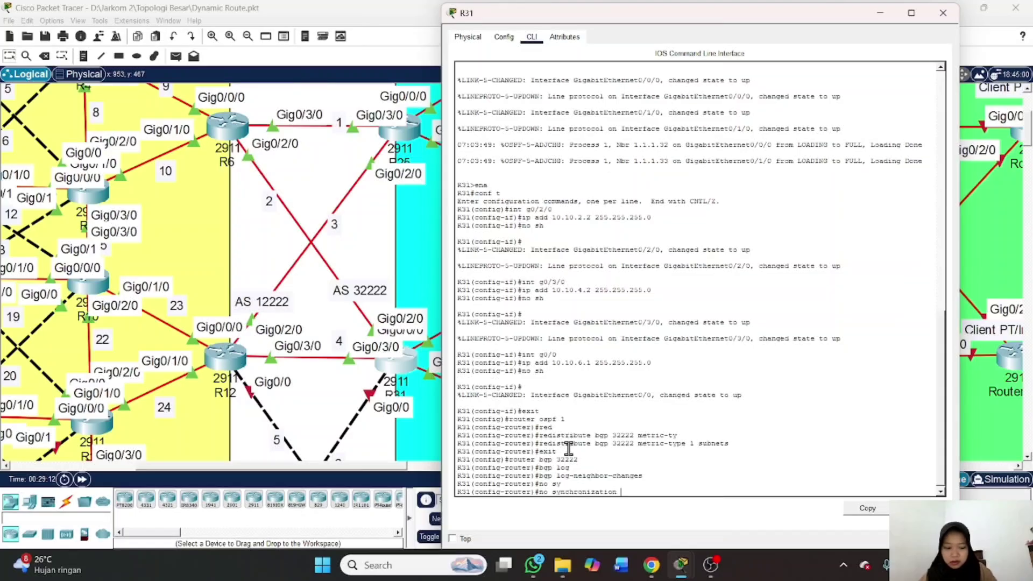
{"action": "key", "text": "Return"}
Advertise network 10.10.2.0 with mask 255.255.255.0 in R31's BGP process
{"action": "type", "text": "n"}
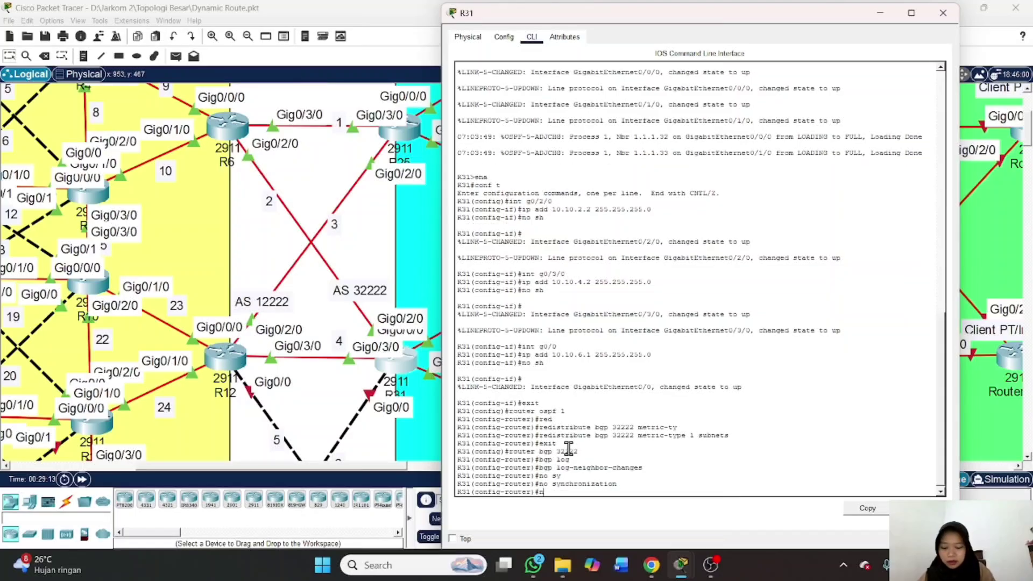
{"action": "type", "text": "etwork 10.10."}
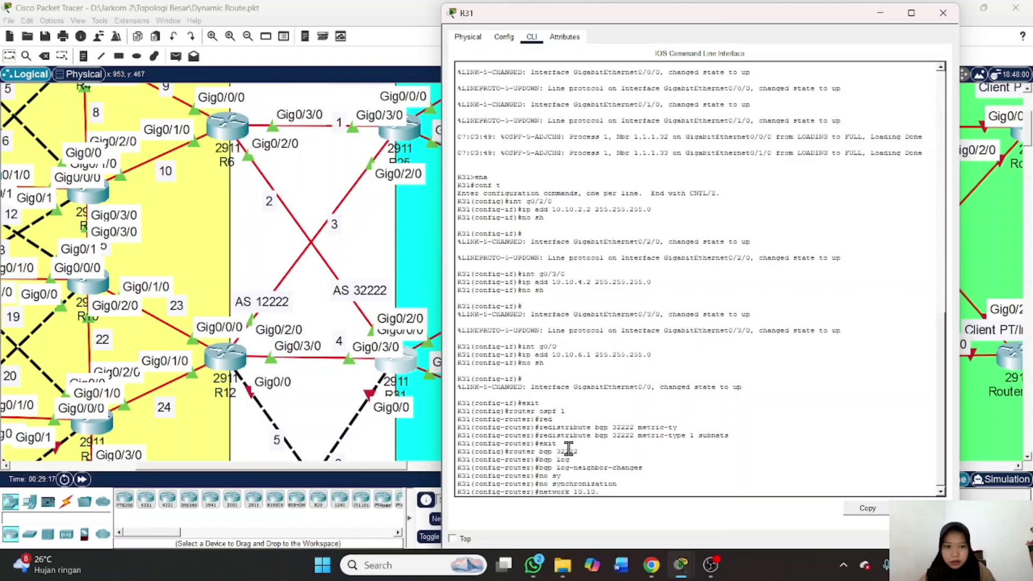
{"action": "type", "text": "2."}
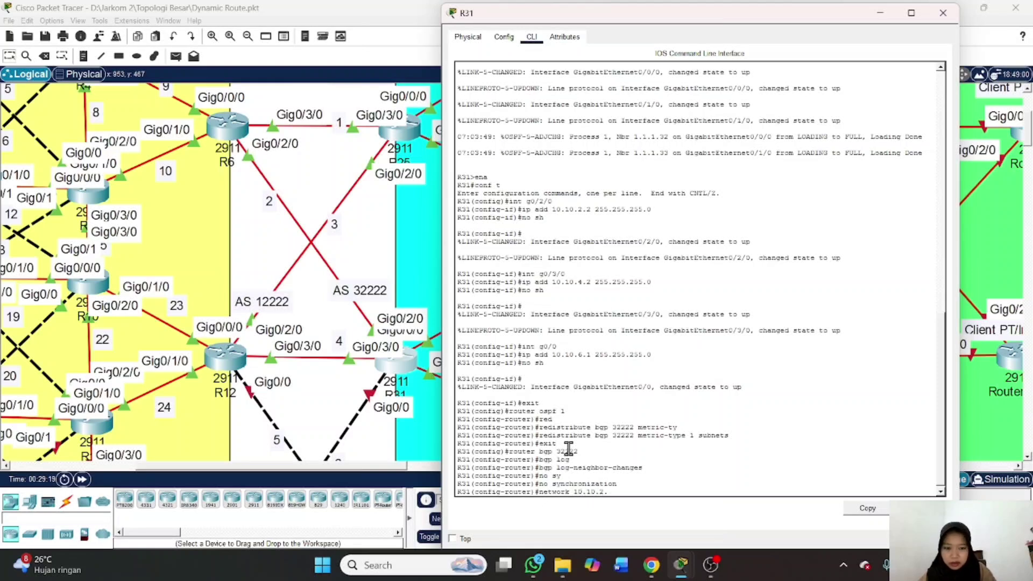
{"action": "type", "text": "0"}
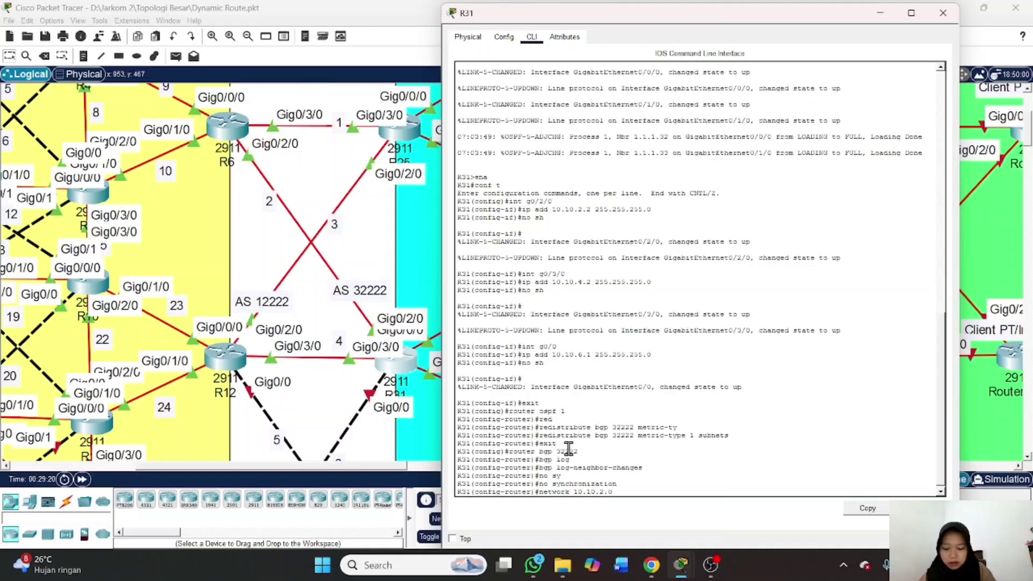
{"action": "type", "text": " mask 255"}
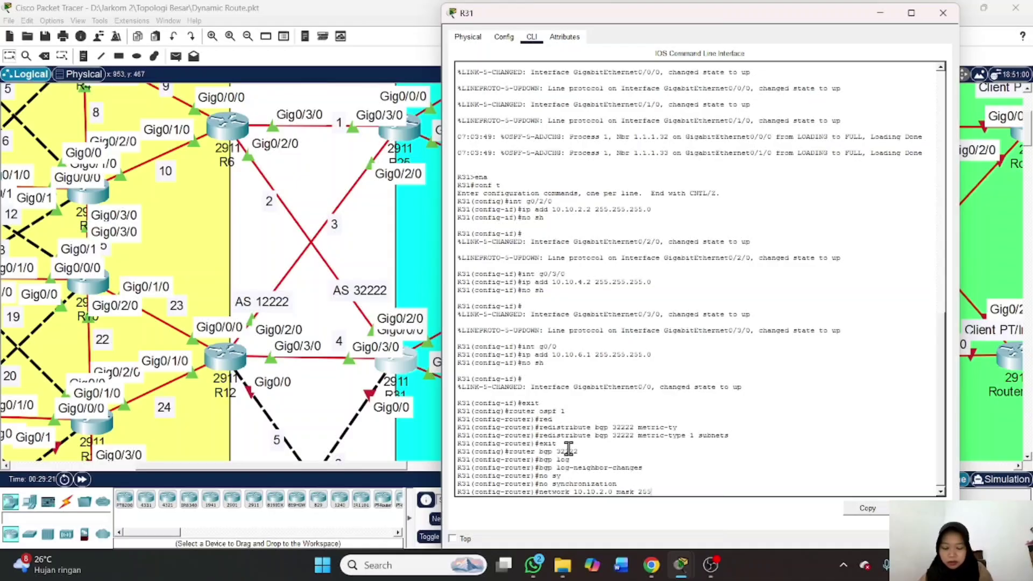
{"action": "type", "text": ".255.255"}
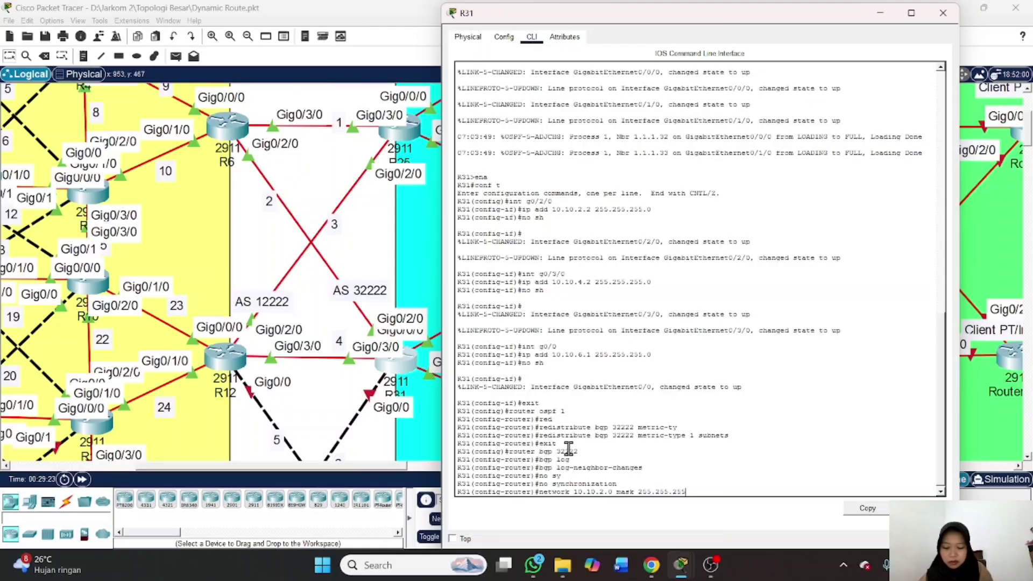
{"action": "type", "text": ".0"}
{"action": "key", "text": "Return"}
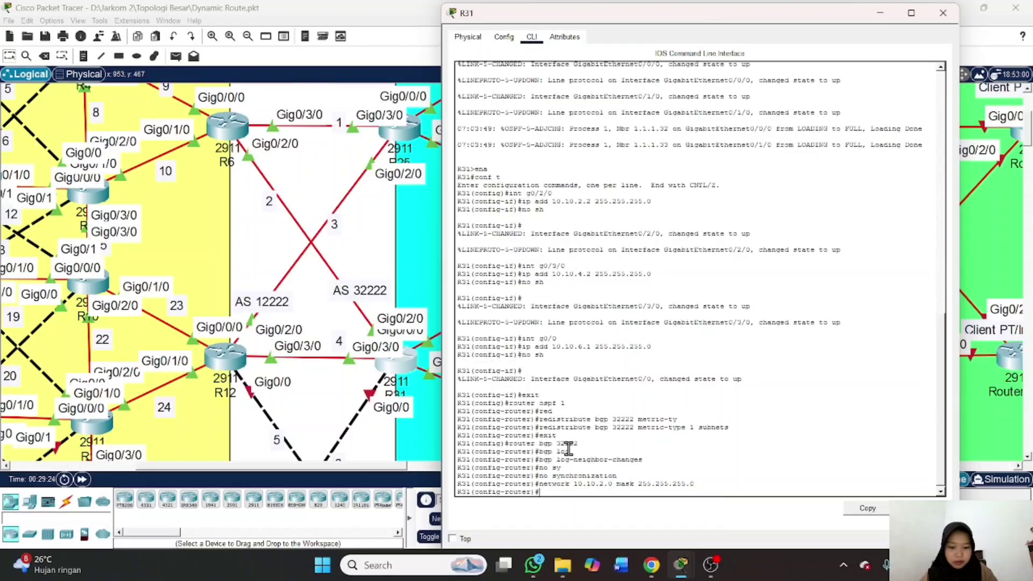
Advertise network 10.10.4.0 with mask 255.255.255.0 in R31's BGP process
{"action": "key", "text": "Up"}
{"action": "key", "text": "Left"}
{"action": "key", "text": "Left"}
{"action": "key", "text": "Left"}
{"action": "key", "text": "Left"}
{"action": "key", "text": "Left"}
{"action": "key", "text": "Left"}
{"action": "key", "text": "Left"}
{"action": "key", "text": "Left"}
{"action": "key", "text": "Left"}
{"action": "key", "text": "Left"}
{"action": "key", "text": "Left"}
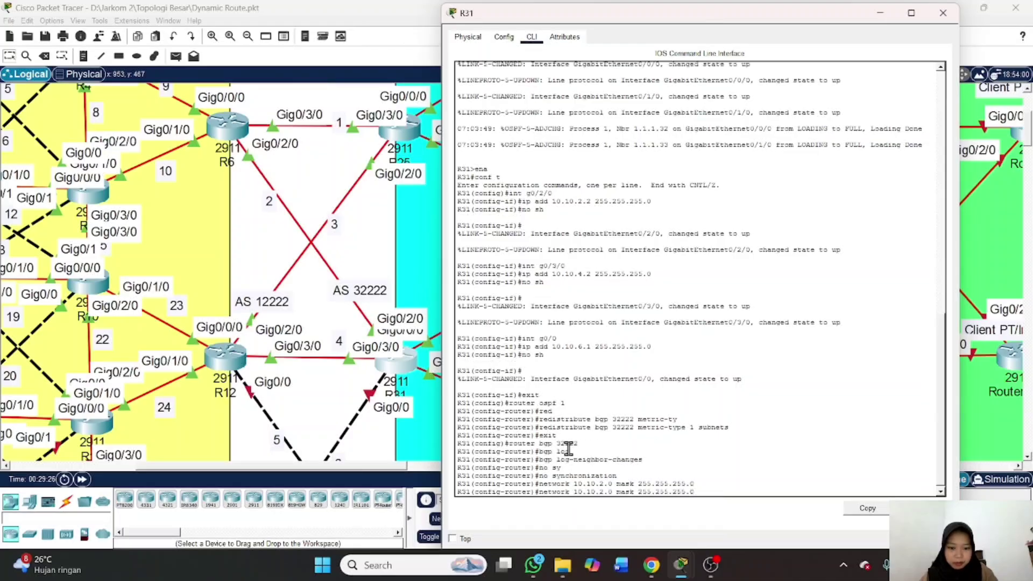
{"action": "key", "text": "BackSpace"}
{"action": "type", "text": "4"}
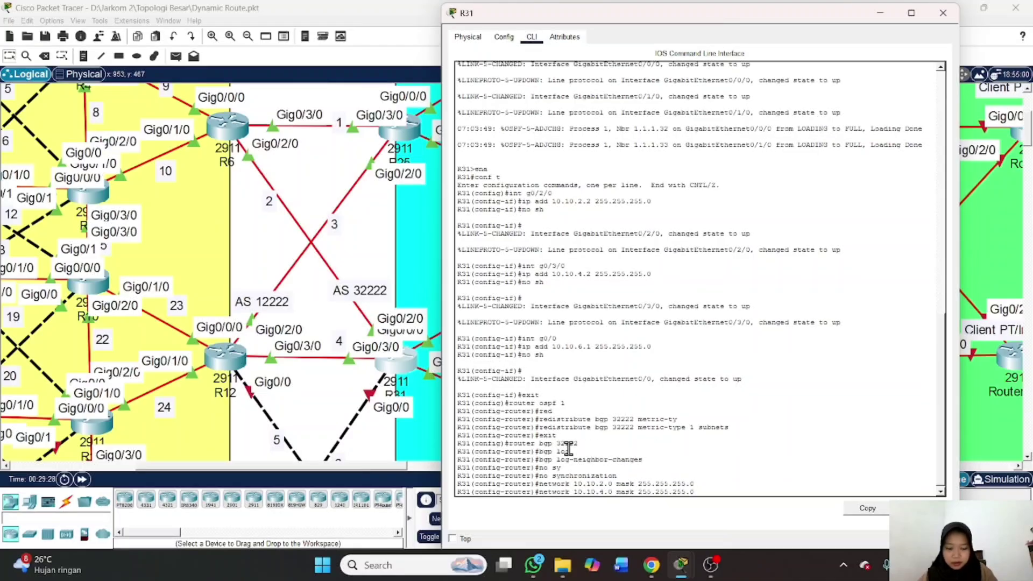
{"action": "key", "text": "Return"}
Advertise network 10.10.6.0 with mask 255.255.255.0 in R31's BGP process
{"action": "key", "text": "Up"}
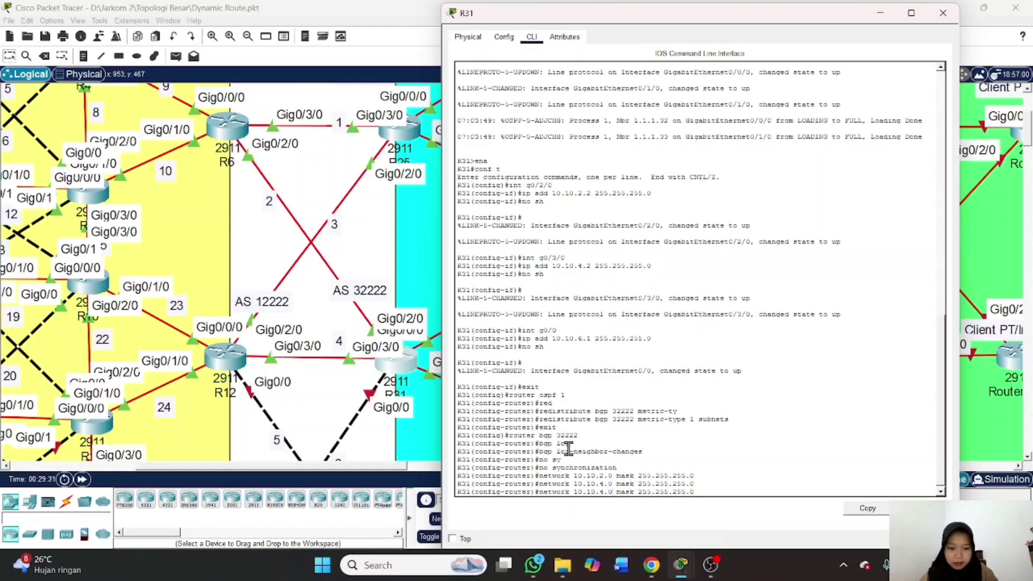
{"action": "key", "text": "BackSpace"}
{"action": "type", "text": "6"}
{"action": "key", "text": "Return"}
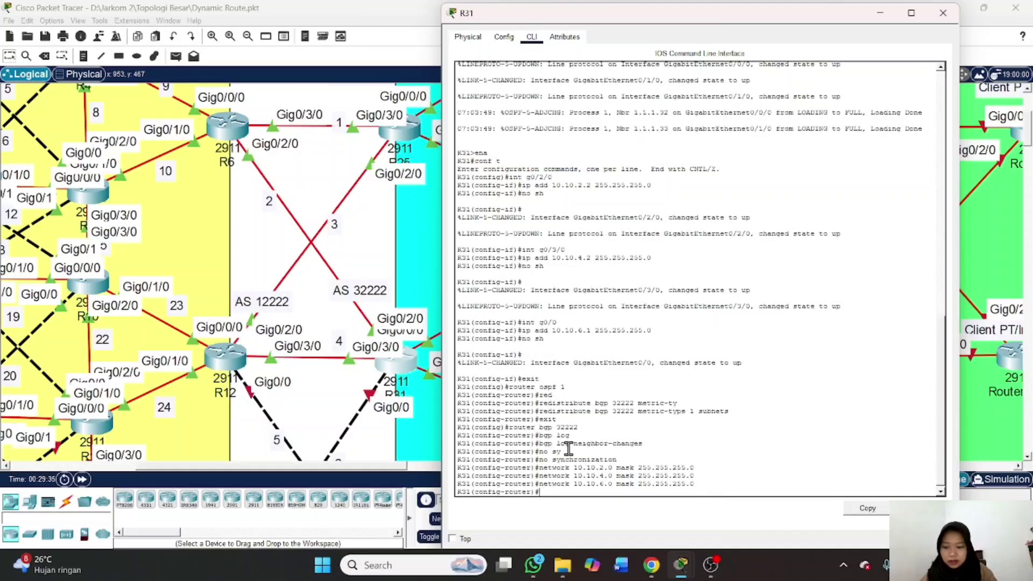
Define BGP neighbor 10.10.2.1 with remote AS 11111 on R31
{"action": "type", "text": "neigh"}
{"action": "key", "text": "Tab"}
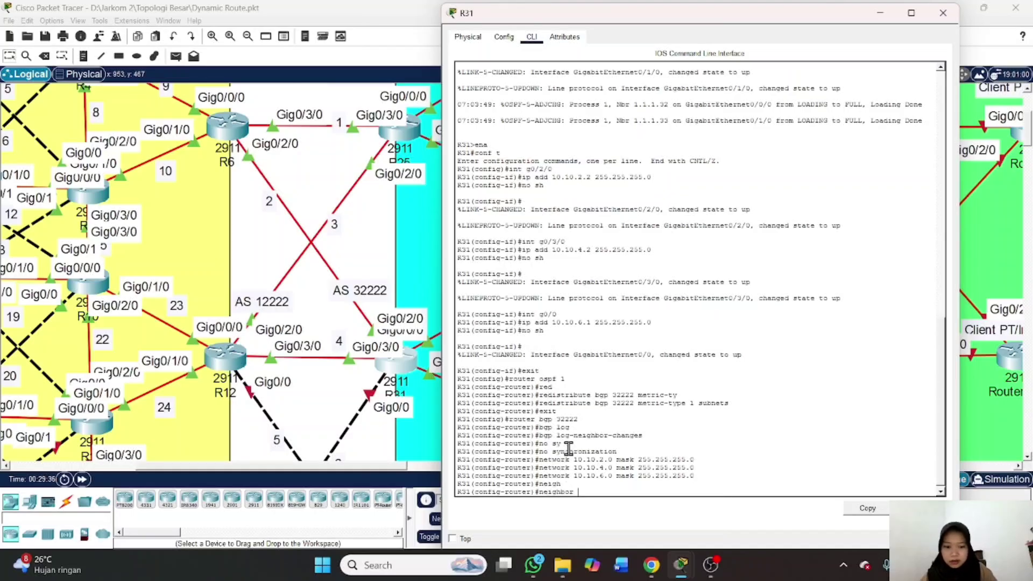
{"action": "type", "text": "10"}
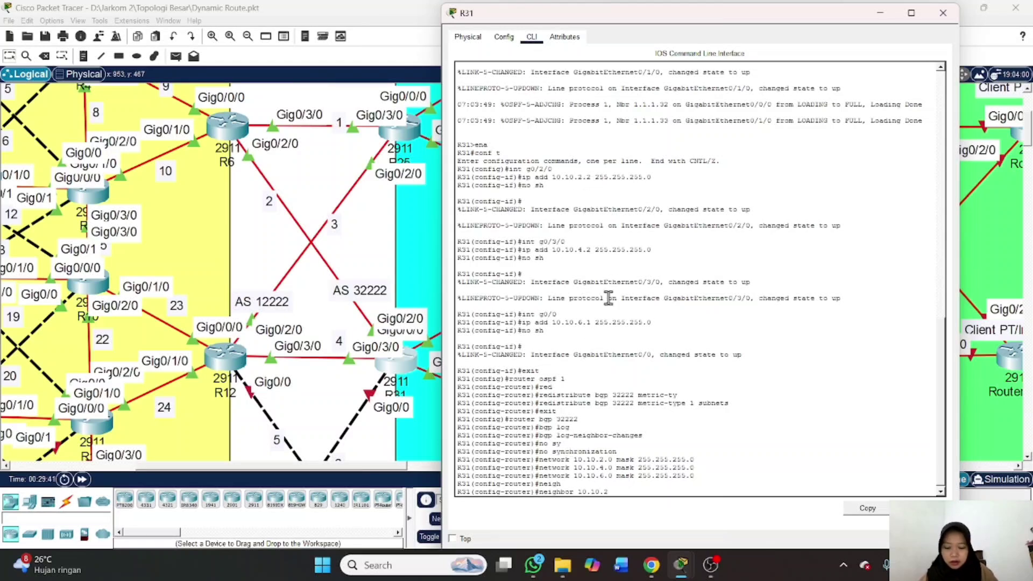
{"action": "type", "text": ".1"}
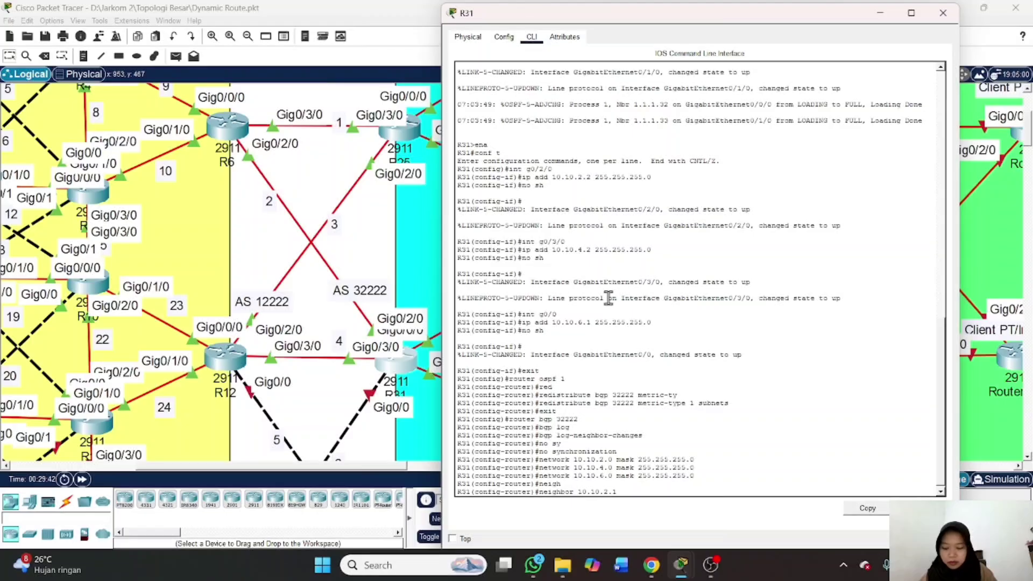
{"action": "type", "text": " remote-as"}
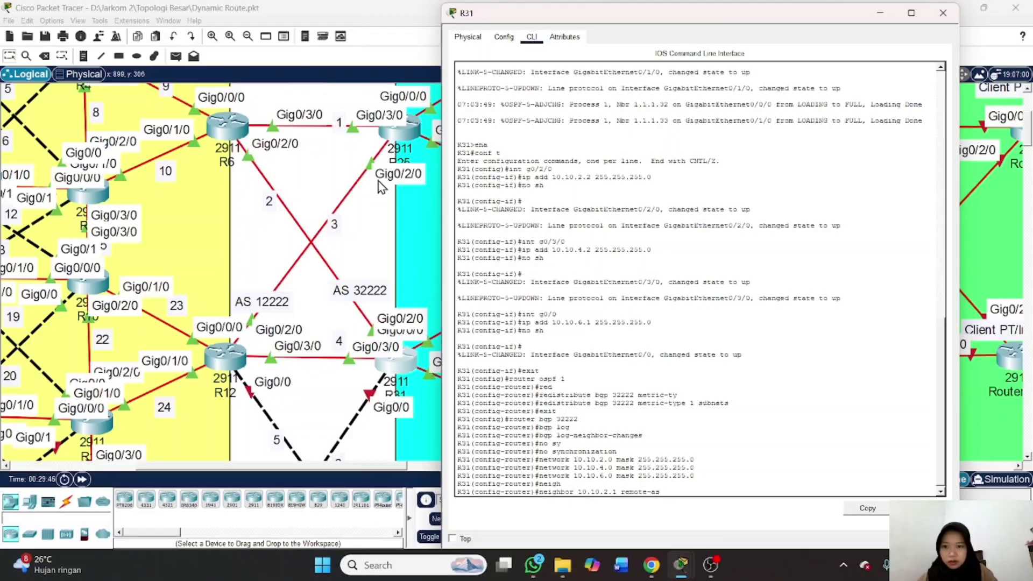
{"action": "scroll", "coordinate": [376, 175], "scroll_direction": "up", "scroll_amount": 1}
{"action": "scroll", "coordinate": [378, 176], "scroll_direction": "up", "scroll_amount": 1}
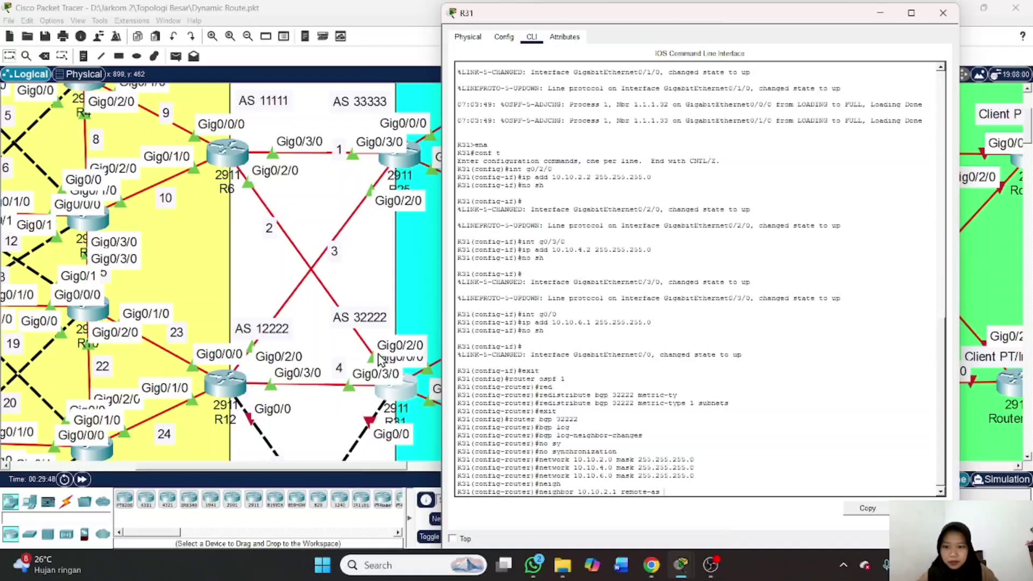
{"action": "type", "text": "-as "}
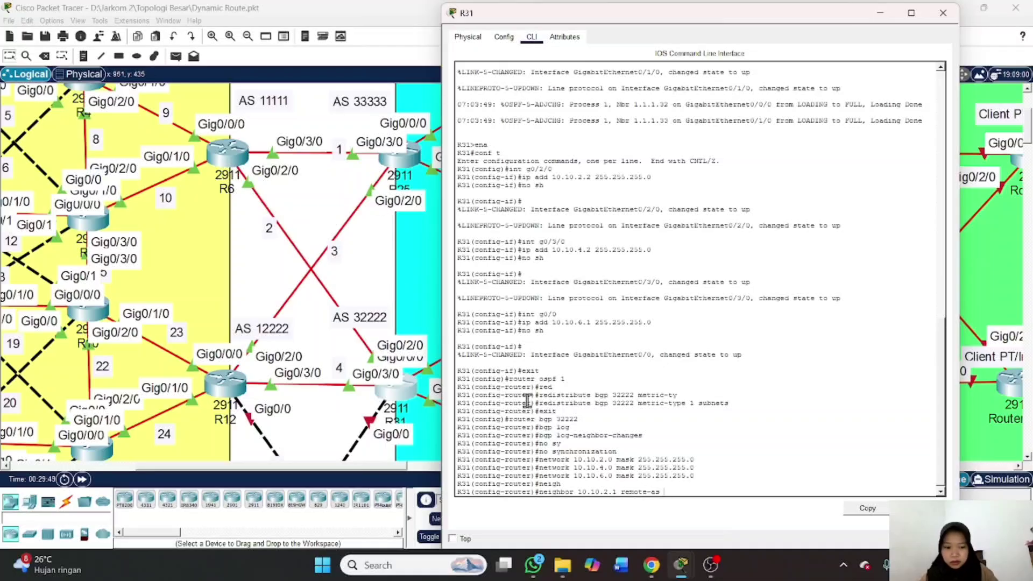
{"action": "type", "text": "11111"}
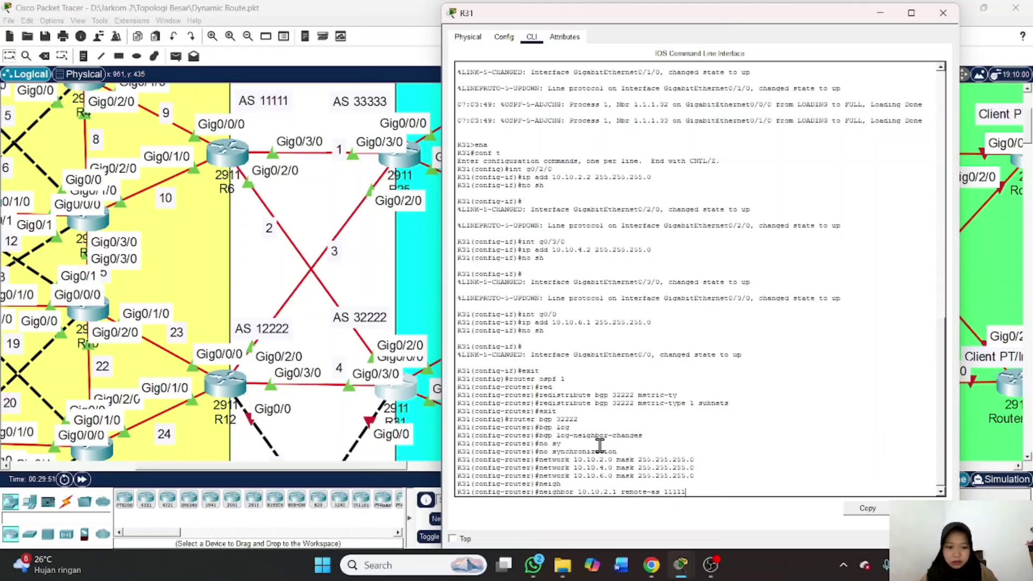
{"action": "key", "text": "Return"}
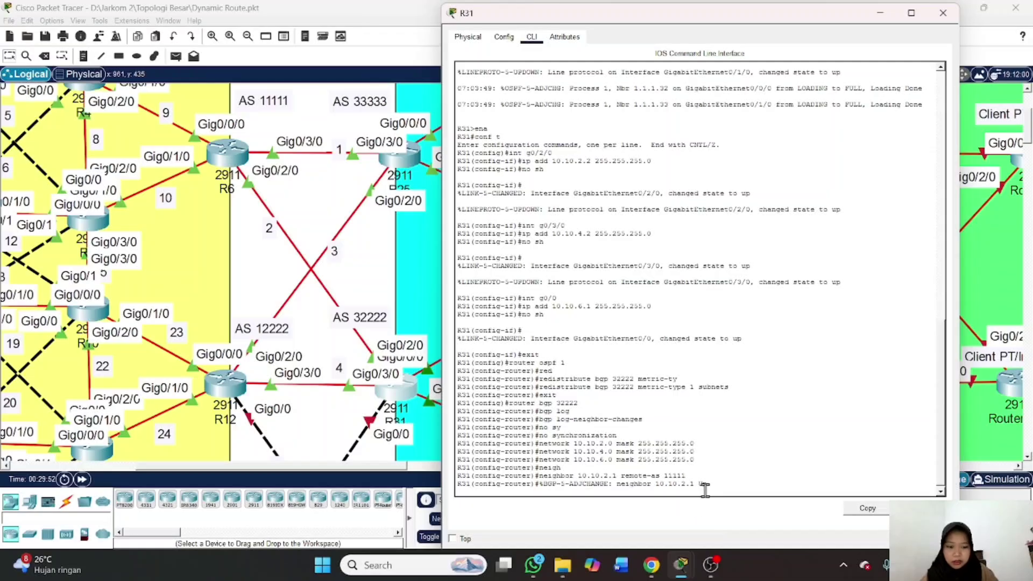
Define BGP neighbor 10.10.4.1 with remote AS 12222 on R31
{"action": "key", "text": "Up"}
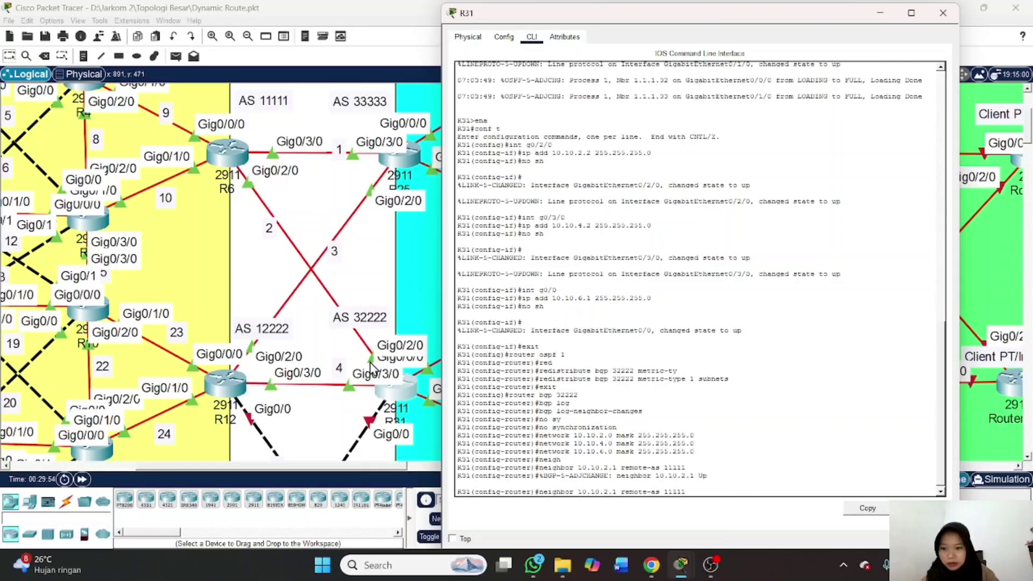
{"action": "key", "text": "BackSpace"}
{"action": "key", "text": "BackSpace"}
{"action": "key", "text": "BackSpace"}
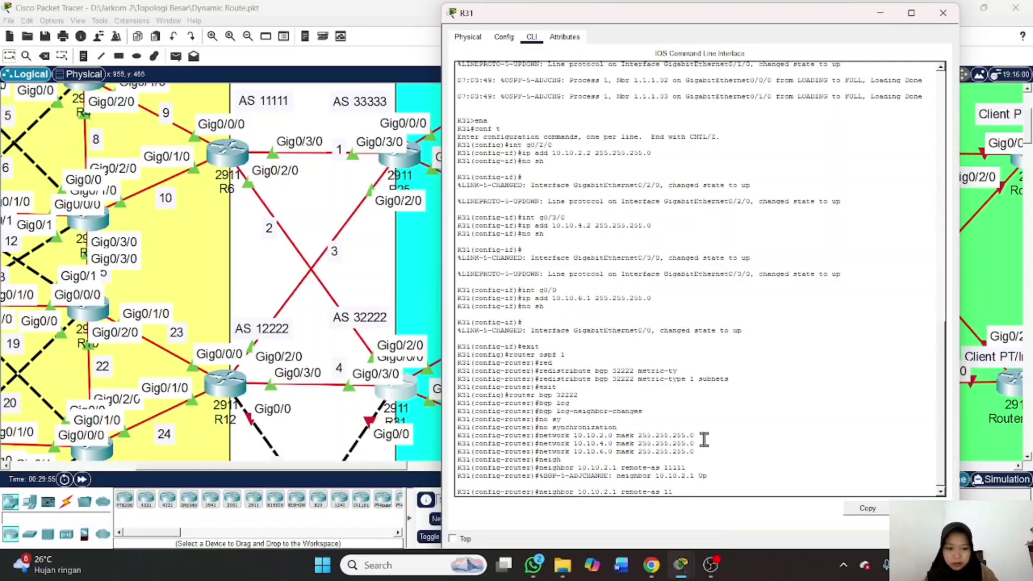
{"action": "type", "text": "2222"}
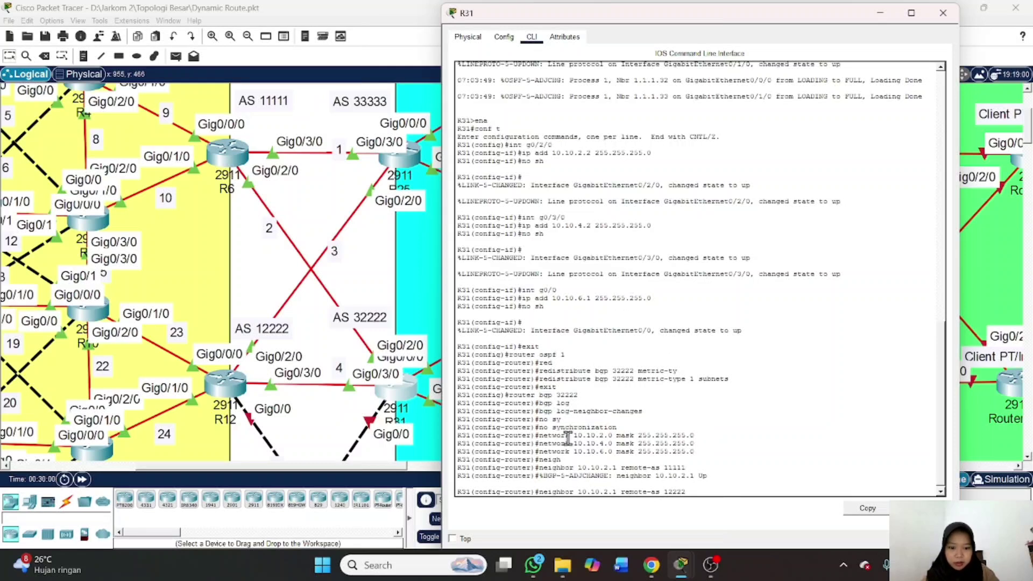
{"action": "key", "text": "Left"}
{"action": "key", "text": "Left"}
{"action": "key", "text": "Left"}
{"action": "key", "text": "Left"}
{"action": "key", "text": "Left"}
{"action": "key", "text": "Left"}
{"action": "key", "text": "Left"}
{"action": "key", "text": "Left"}
{"action": "key", "text": "Left"}
{"action": "key", "text": "Left"}
{"action": "key", "text": "Left"}
{"action": "key", "text": "Left"}
{"action": "key", "text": "Left"}
{"action": "key", "text": "Left"}
{"action": "key", "text": "Left"}
{"action": "key", "text": "Left"}
{"action": "key", "text": "Left"}
{"action": "key", "text": "Left"}
{"action": "key", "text": "BackSpace"}
{"action": "type", "text": "4"}
{"action": "key", "text": "Return"}
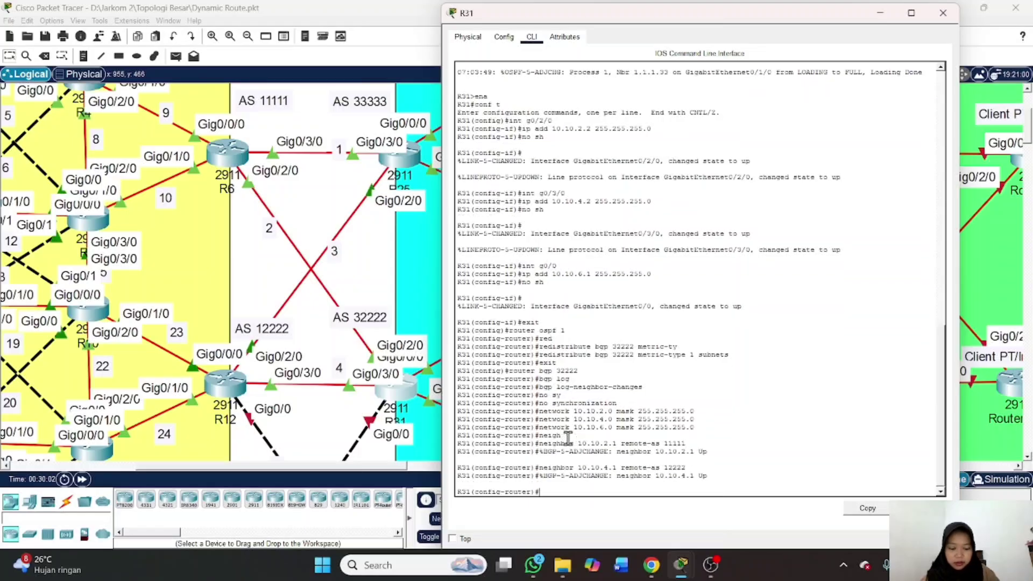
Define BGP neighbor 10.10.6.2 with remote AS 22222 on R31
{"action": "key", "text": "Up"}
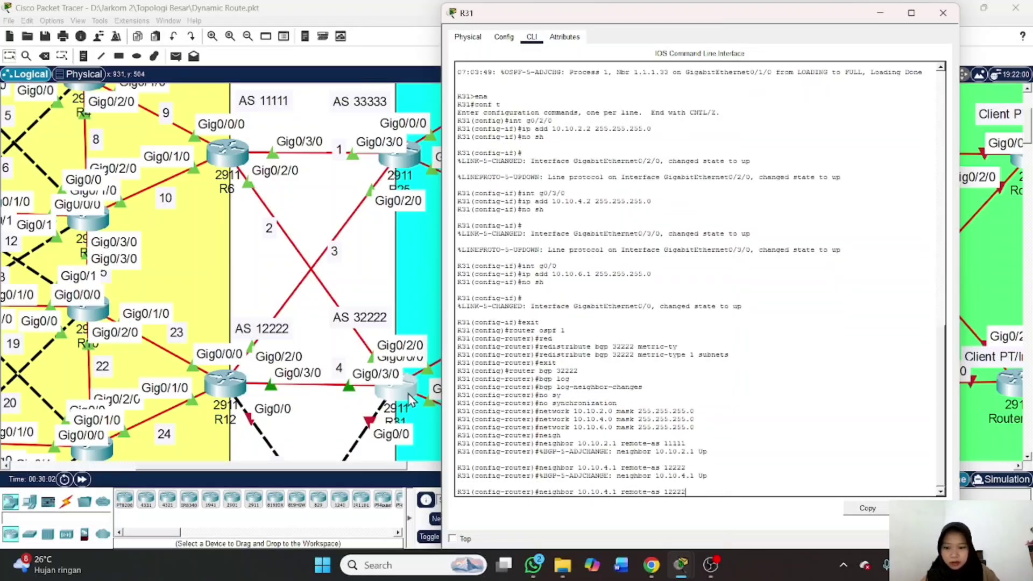
{"action": "scroll", "coordinate": [409, 399], "scroll_direction": "down", "scroll_amount": 3}
{"action": "scroll", "coordinate": [409, 399], "scroll_direction": "down", "scroll_amount": 7}
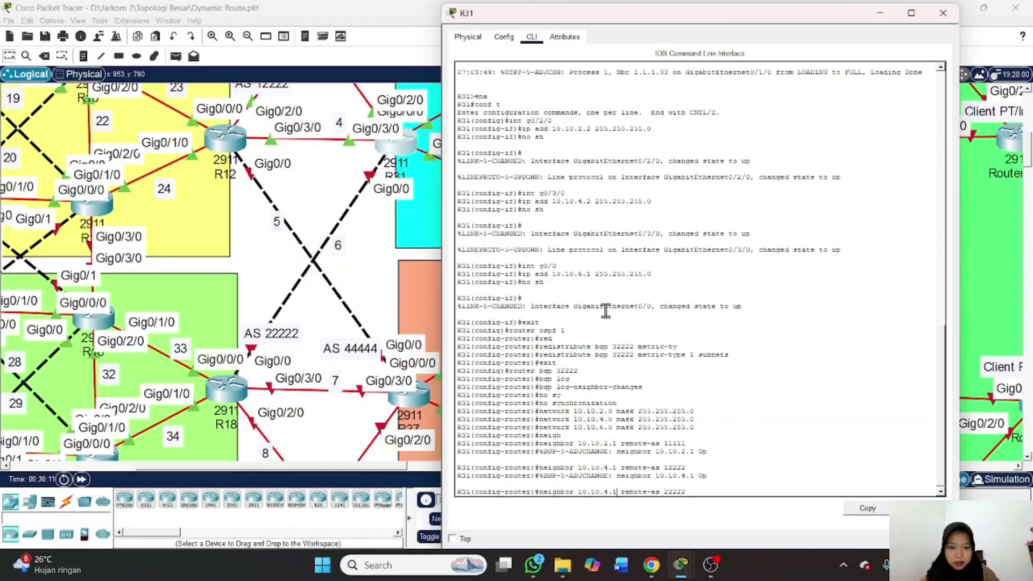
{"action": "key", "text": "BackSpace"}
{"action": "type", "text": "2"}
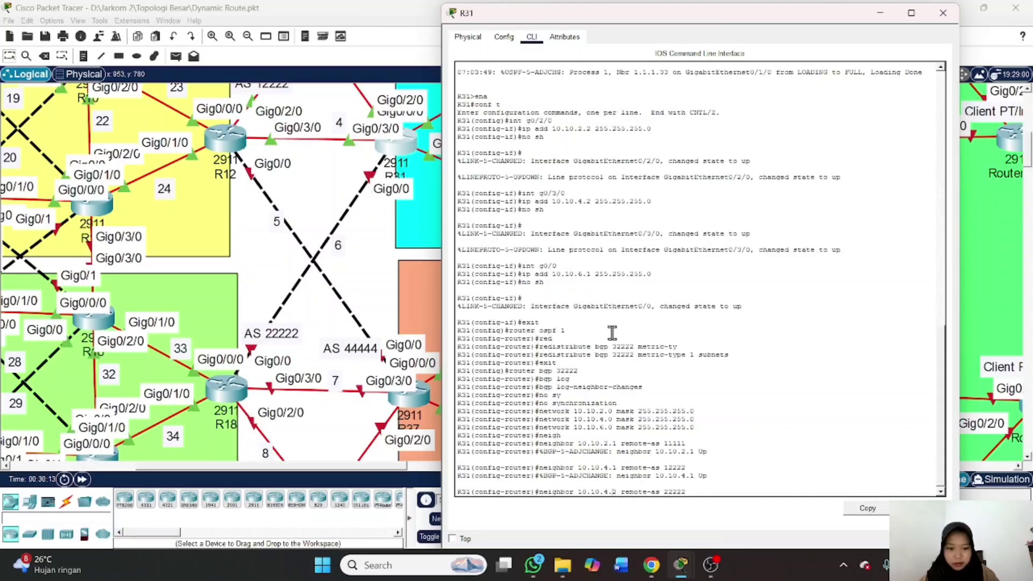
{"action": "key", "text": "BackSpace"}
{"action": "type", "text": "6"}
{"action": "key", "text": "Return"}
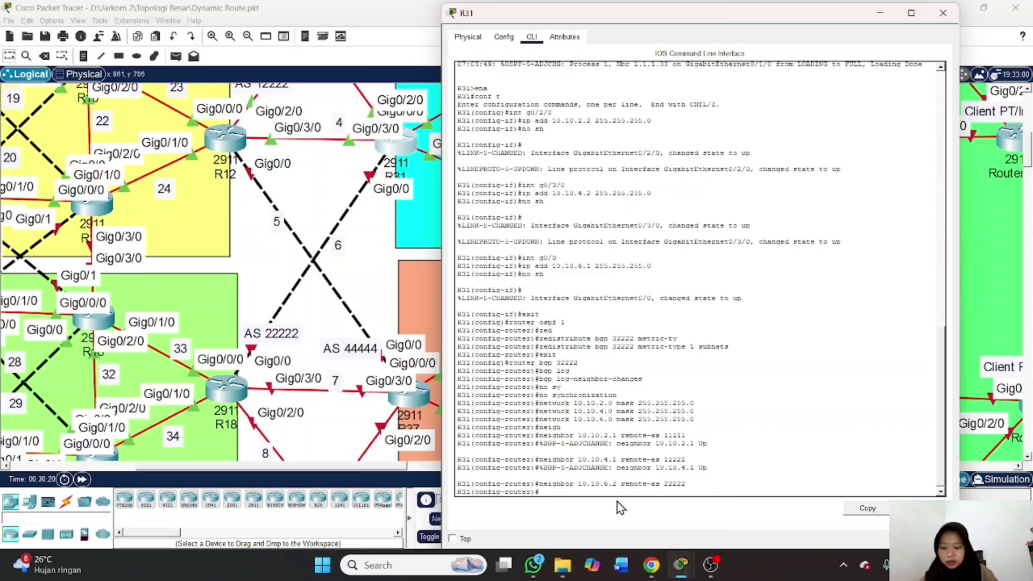
Redistribute OSPF process 1 into R31's BGP process
{"action": "type", "text": "red"}
{"action": "key", "text": "Tab"}
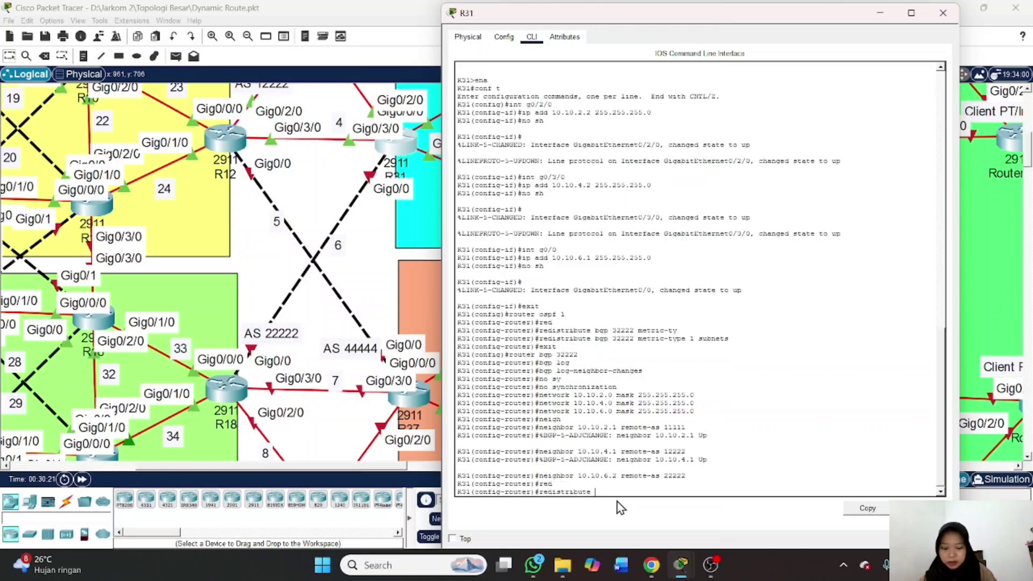
{"action": "type", "text": "ospf 1"}
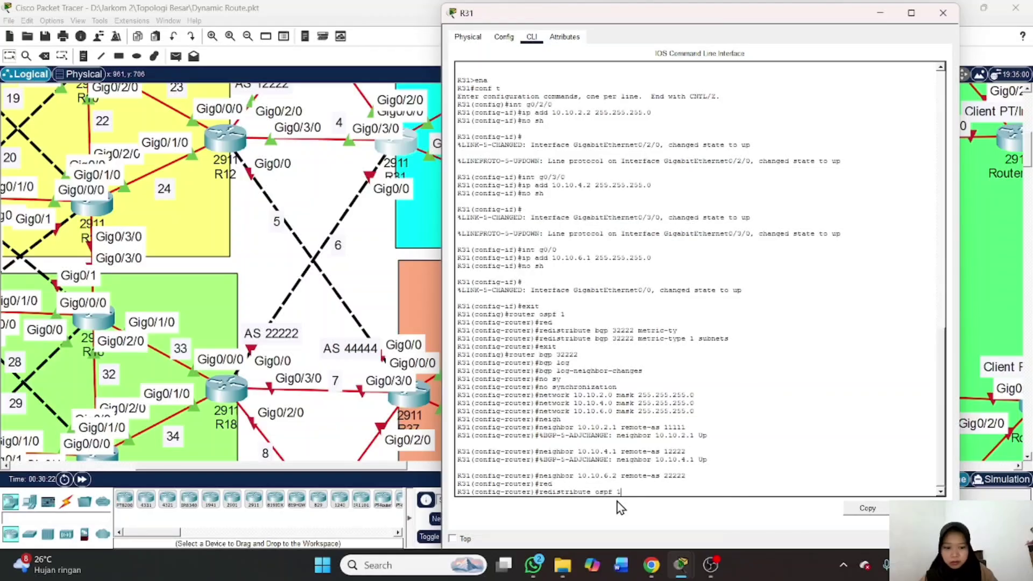
{"action": "key", "text": "Return"}
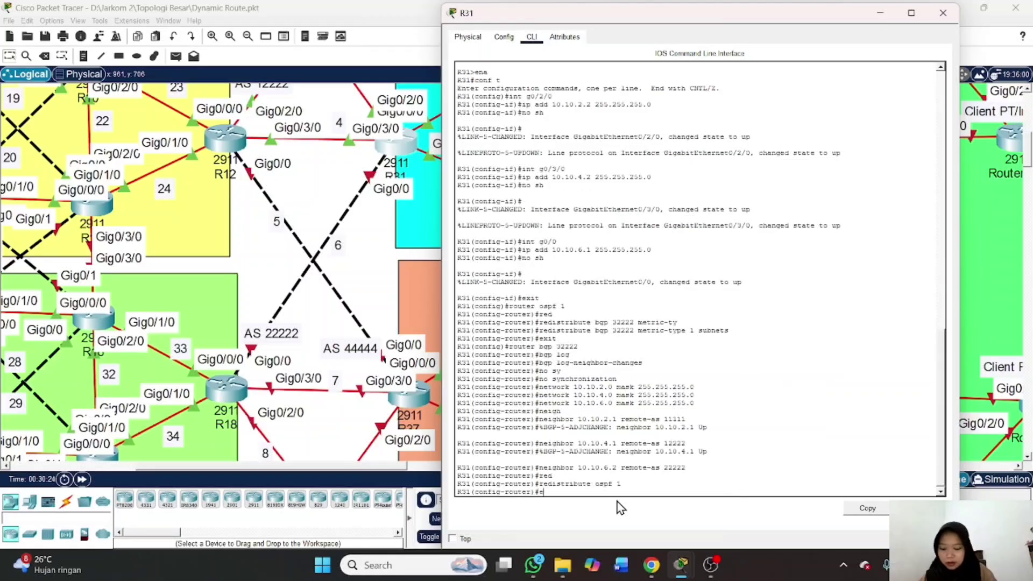
Exit configuration mode on R31, save its configuration to memory and close the router's window
{"action": "type", "text": "end"}
{"action": "key", "text": "Return"}
{"action": "type", "text": "wr"}
{"action": "key", "text": "Return"}
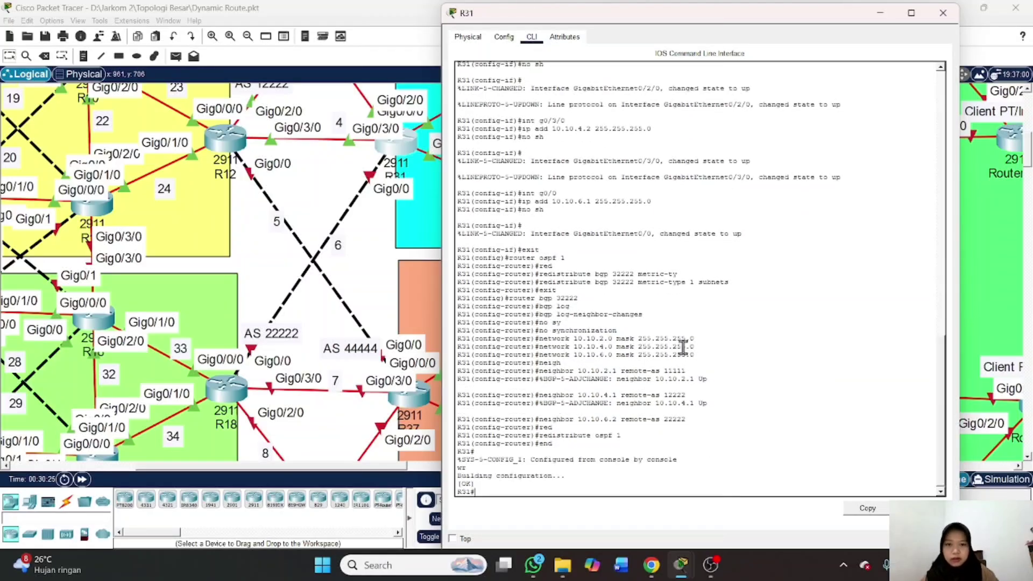
{"action": "left_click", "coordinate": [943, 13]}
Examine the numbered links and interface labels between the border routers of the neighboring regions, around AS 22222 and AS 44444
{"action": "scroll", "coordinate": [619, 321], "scroll_direction": "down", "scroll_amount": 2}
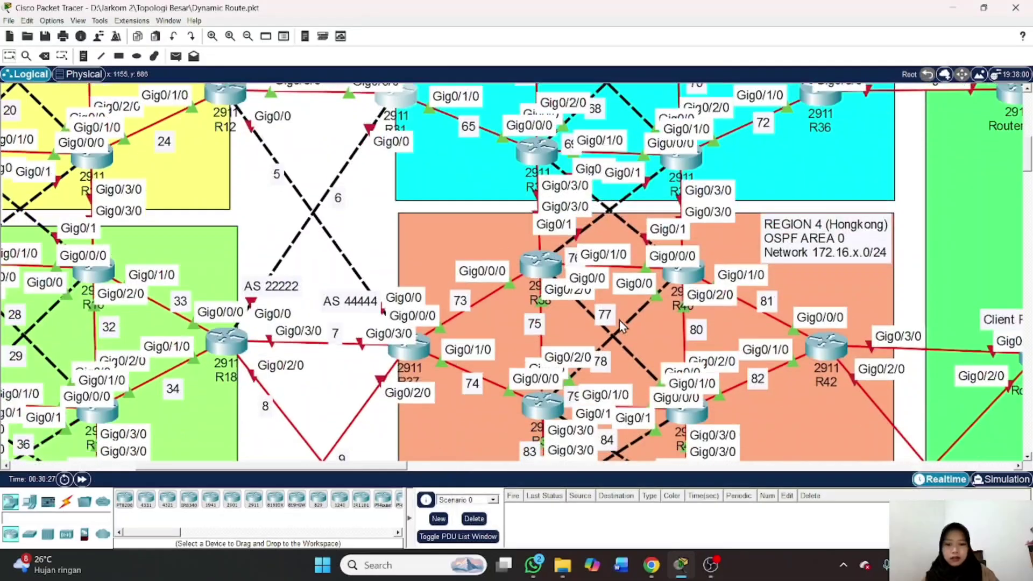
{"action": "scroll", "coordinate": [618, 321], "scroll_direction": "left", "scroll_amount": 5}
{"action": "scroll", "coordinate": [621, 325], "scroll_direction": "down", "scroll_amount": 1}
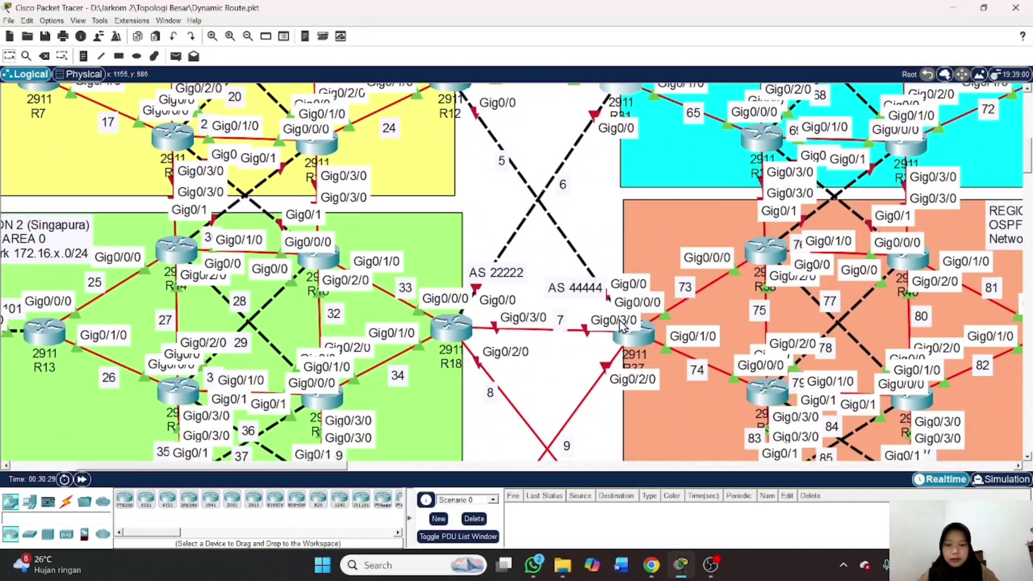
{"action": "scroll", "coordinate": [622, 324], "scroll_direction": "down", "scroll_amount": 3}
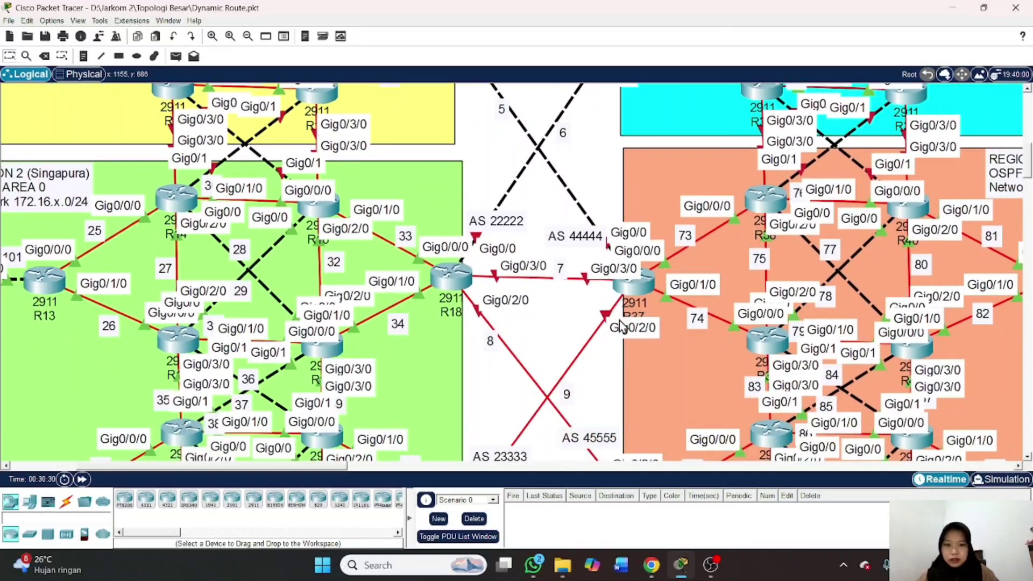
{"action": "scroll", "coordinate": [619, 320], "scroll_direction": "up", "scroll_amount": 7}
{"action": "scroll", "coordinate": [619, 320], "scroll_direction": "right", "scroll_amount": 4}
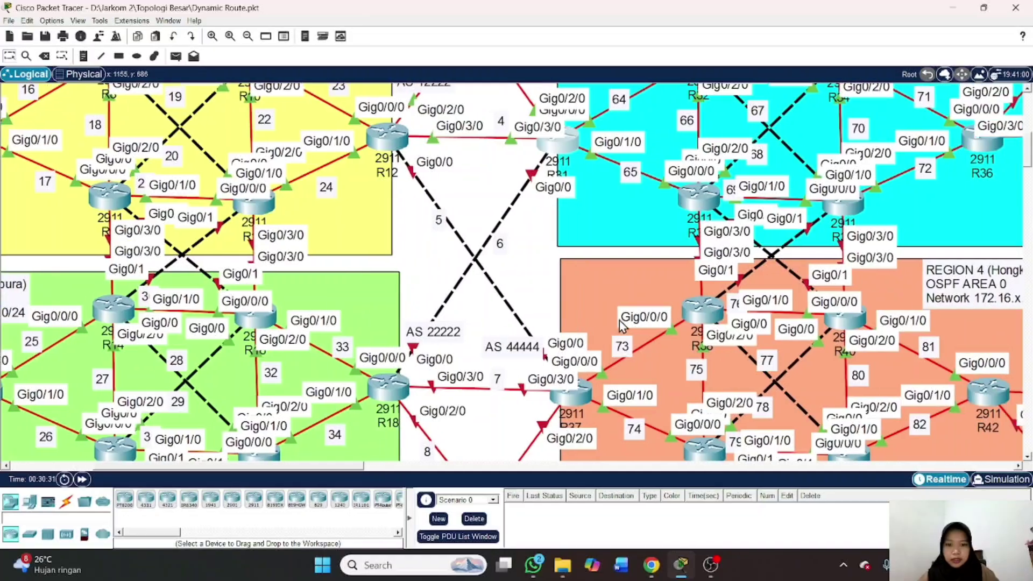
{"action": "scroll", "coordinate": [621, 322], "scroll_direction": "left", "scroll_amount": 12}
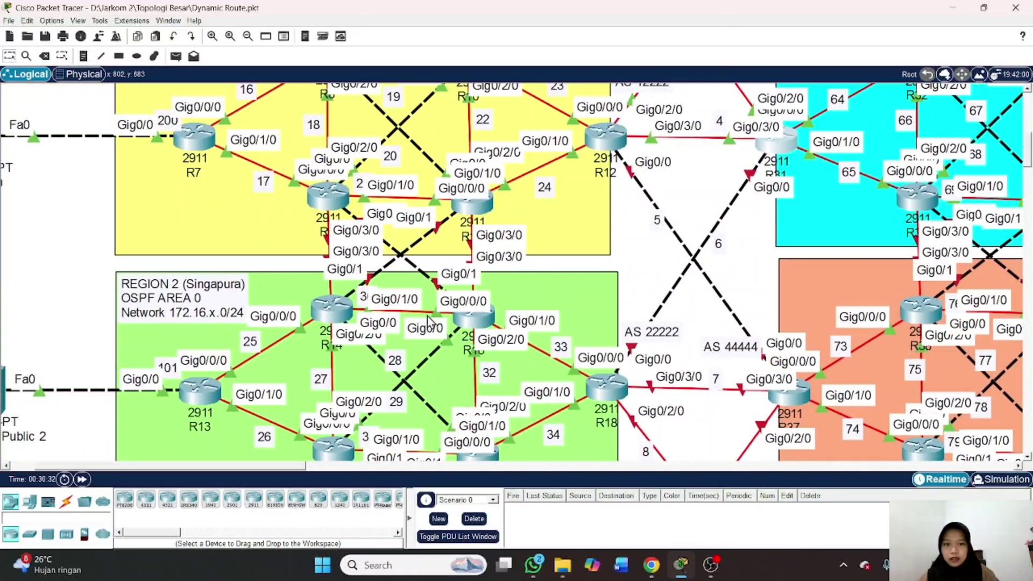
{"action": "scroll", "coordinate": [564, 326], "scroll_direction": "up", "scroll_amount": 15}
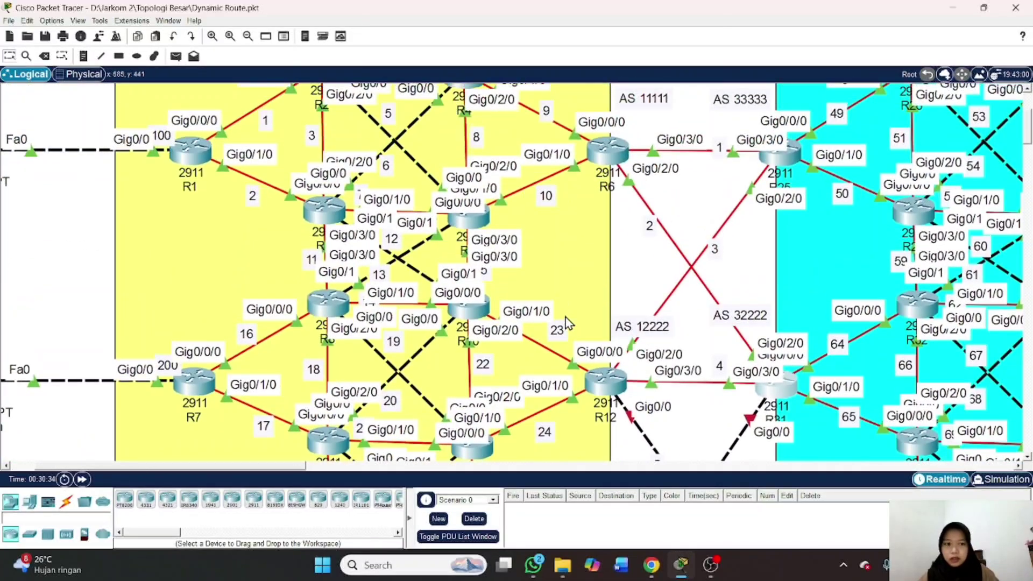
{"action": "scroll", "coordinate": [871, 242], "scroll_direction": "down", "scroll_amount": 14}
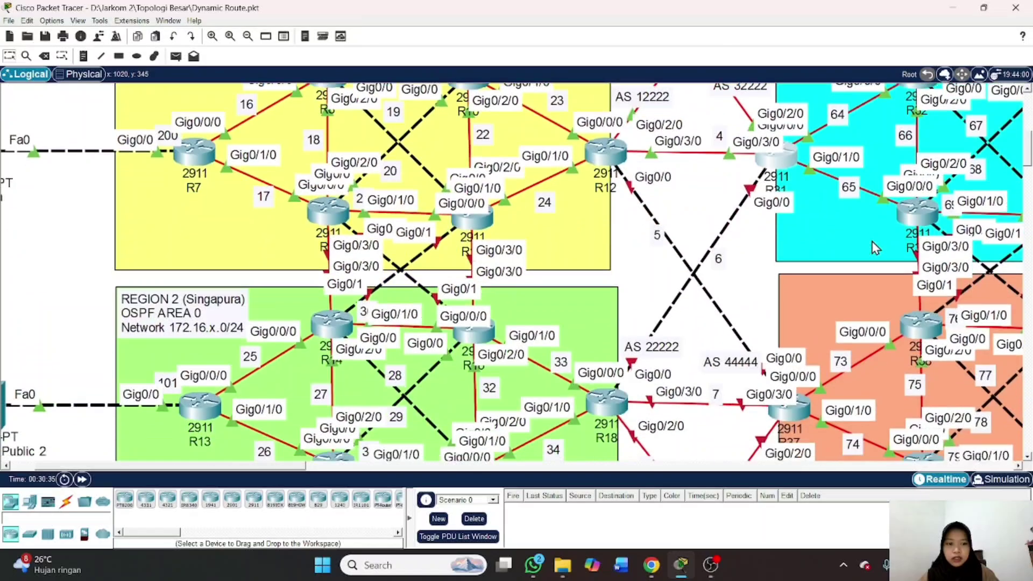
{"action": "scroll", "coordinate": [872, 247], "scroll_direction": "down", "scroll_amount": 5}
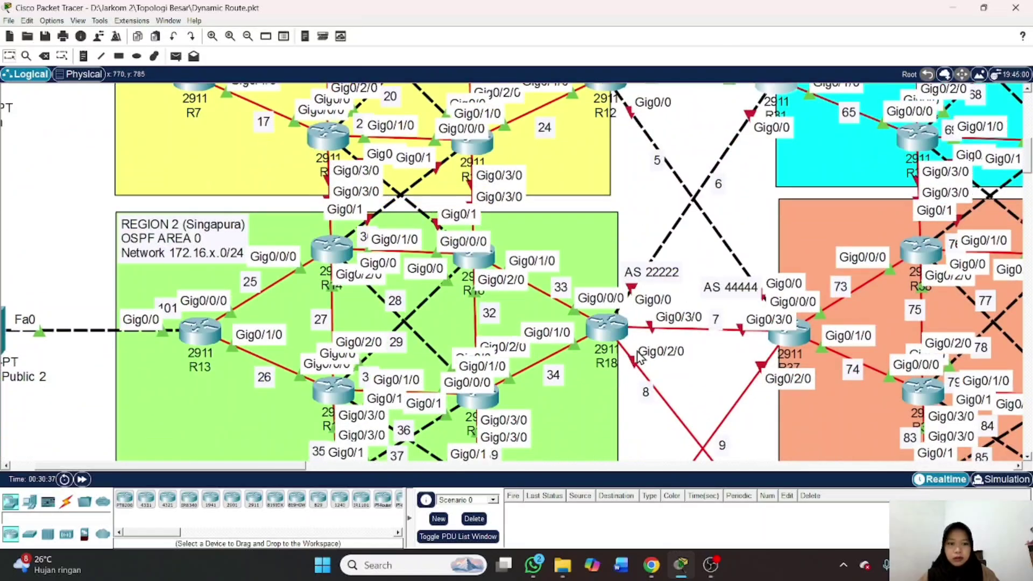
{"action": "scroll", "coordinate": [637, 355], "scroll_direction": "right", "scroll_amount": 20}
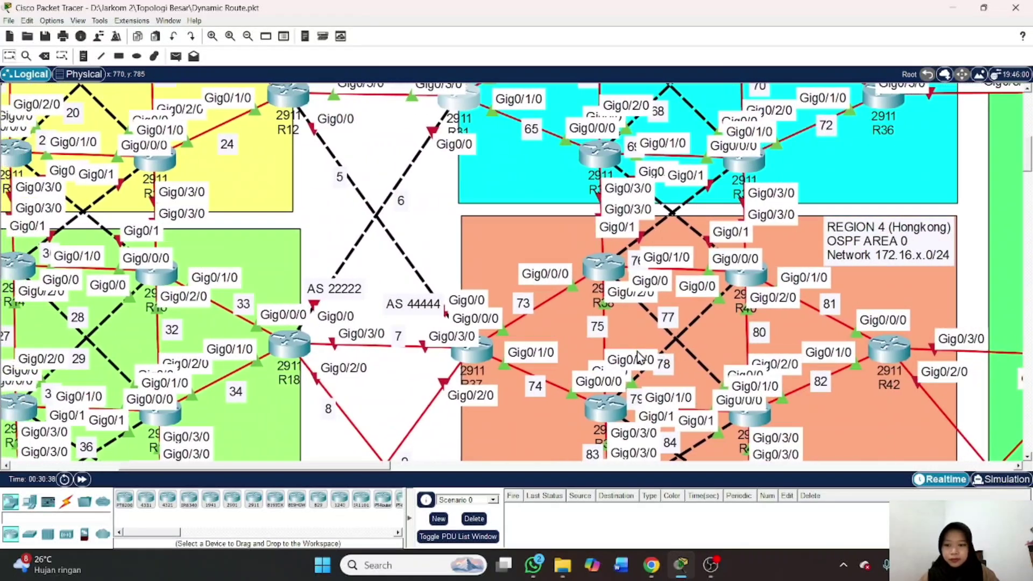
Open R18's command line, enter global configuration mode and move its window aside to reveal the router's links
{"action": "left_click", "coordinate": [296, 346]}
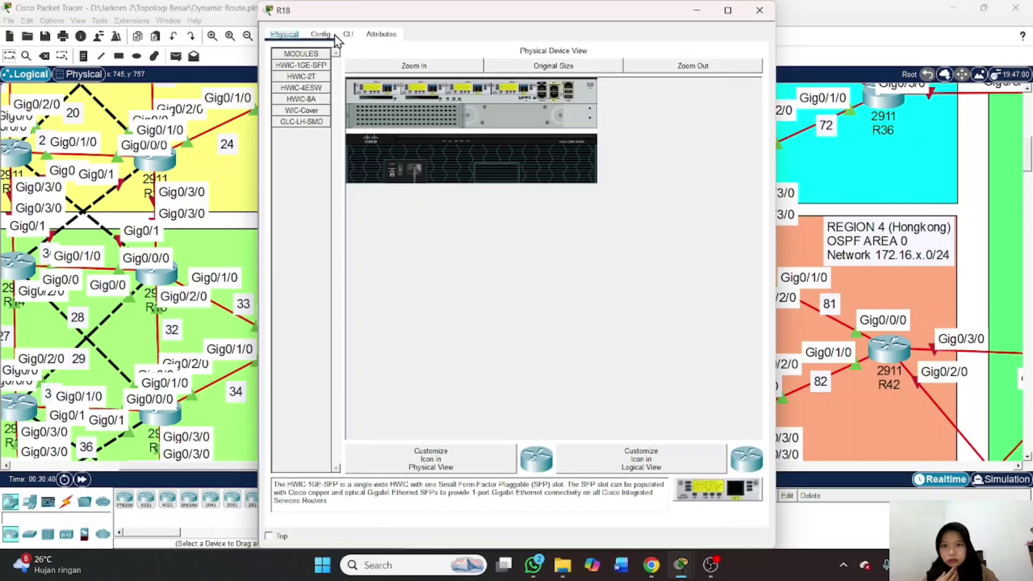
{"action": "left_click", "coordinate": [348, 35]}
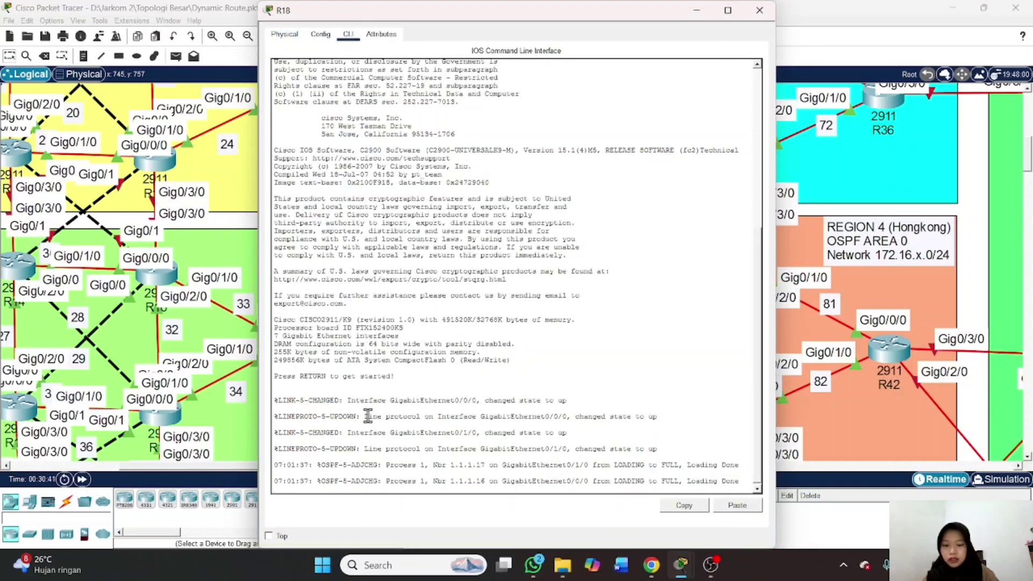
{"action": "key", "text": "Return"}
{"action": "type", "text": "ena"}
{"action": "key", "text": "Return"}
{"action": "type", "text": "conf t"}
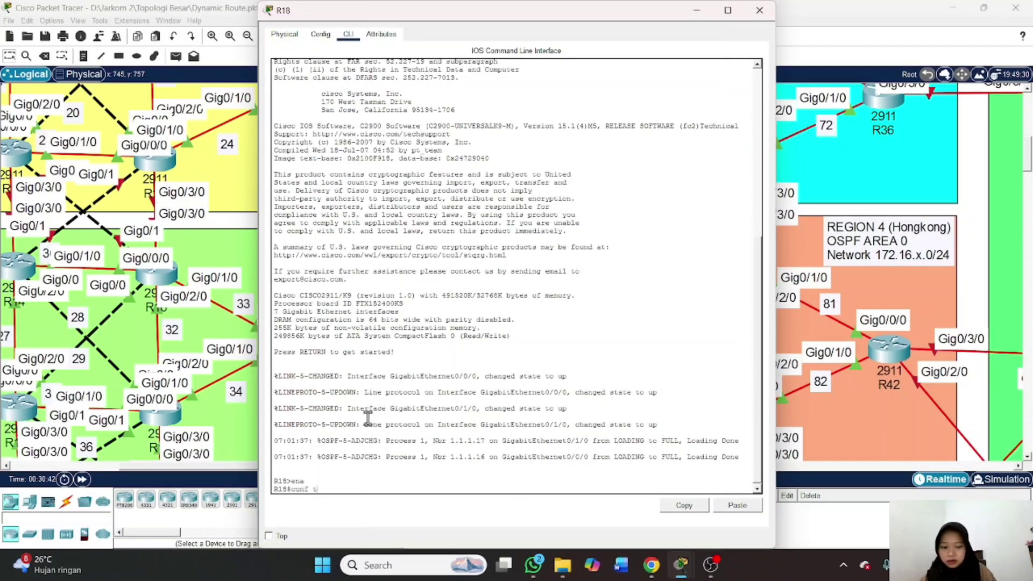
{"action": "key", "text": "Return"}
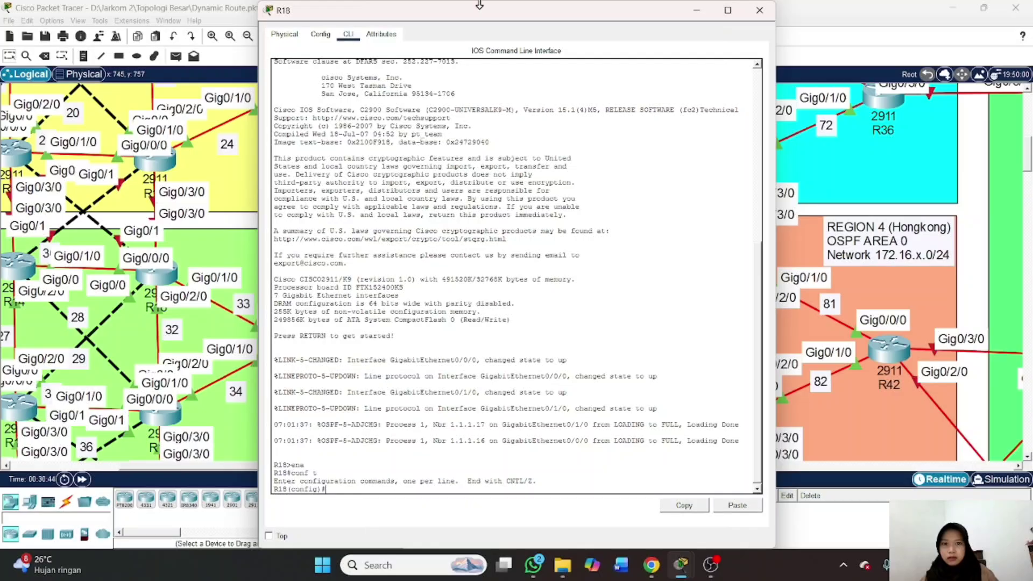
{"action": "left_click_drag", "start_coordinate": [473, 15], "coordinate": [712, 21]}
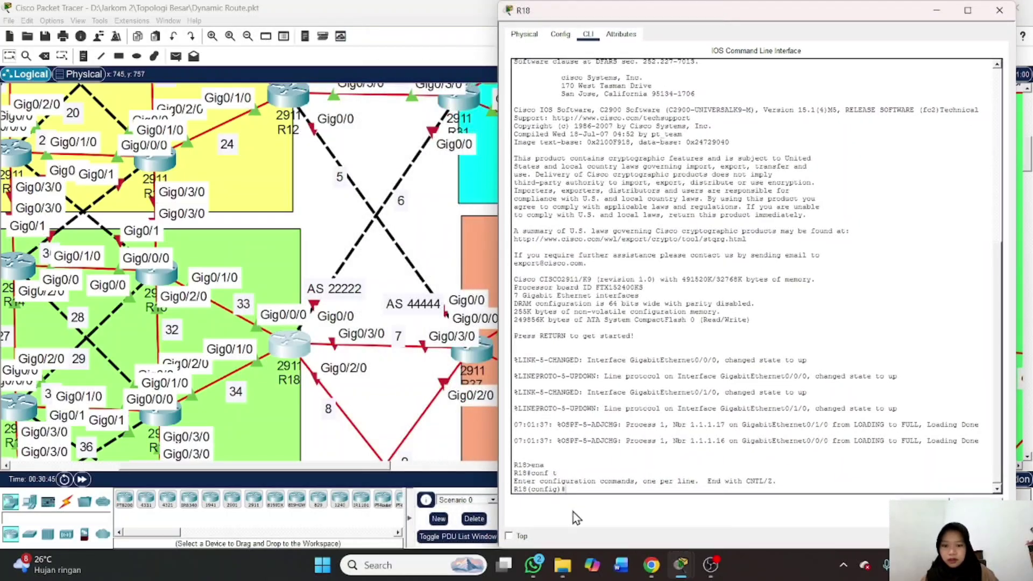
Try to address interface g0/0 on R18 with the command "ip add int g0/0"
{"action": "type", "text": "ip add"}
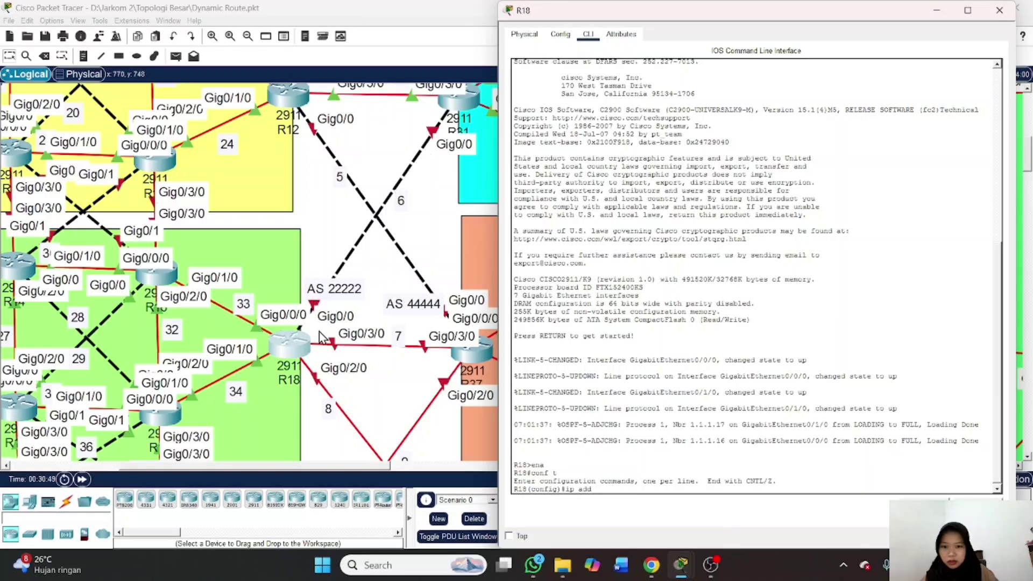
{"action": "type", "text": " int"}
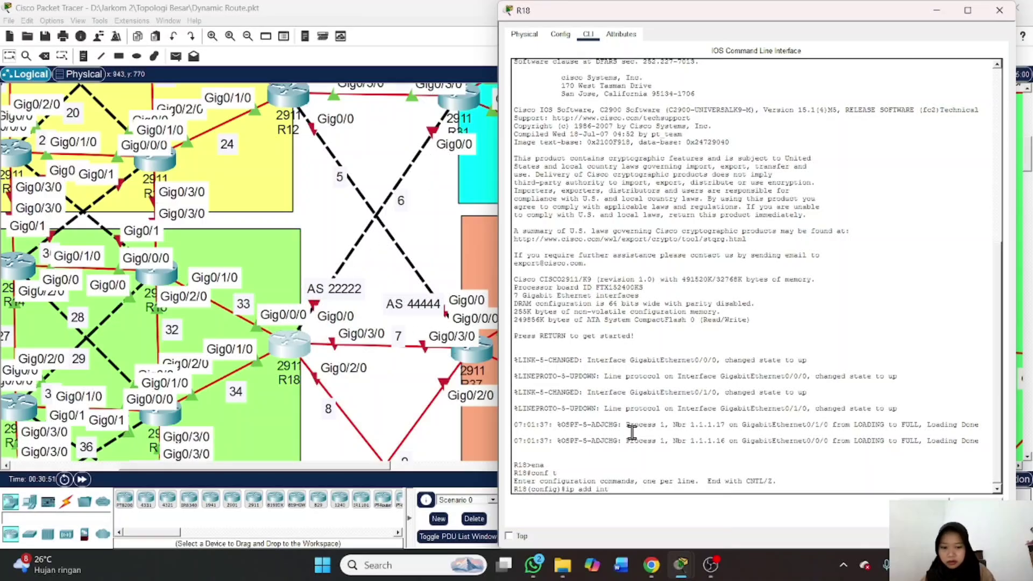
{"action": "type", "text": " g0/0"}
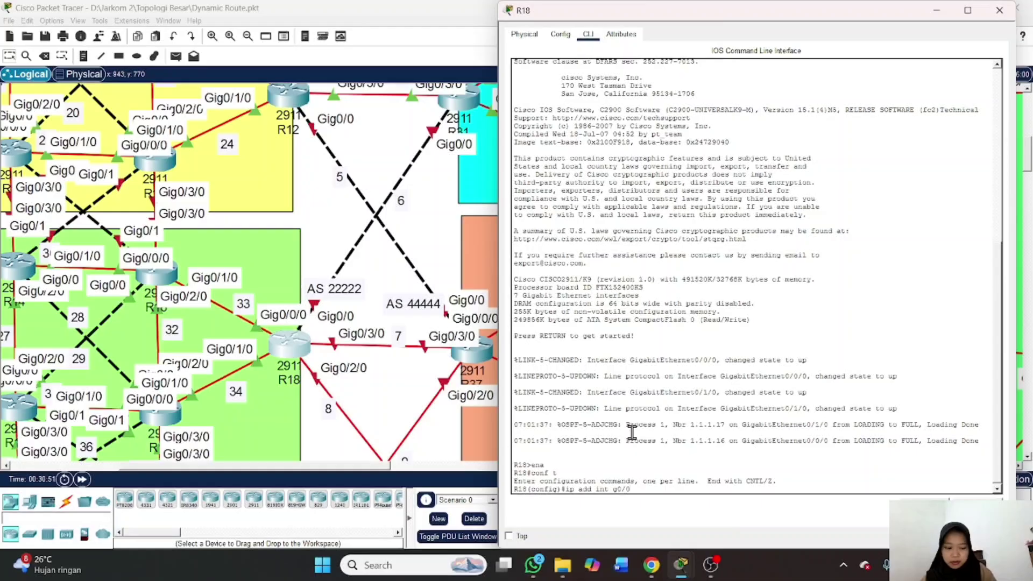
{"action": "key", "text": "Return"}
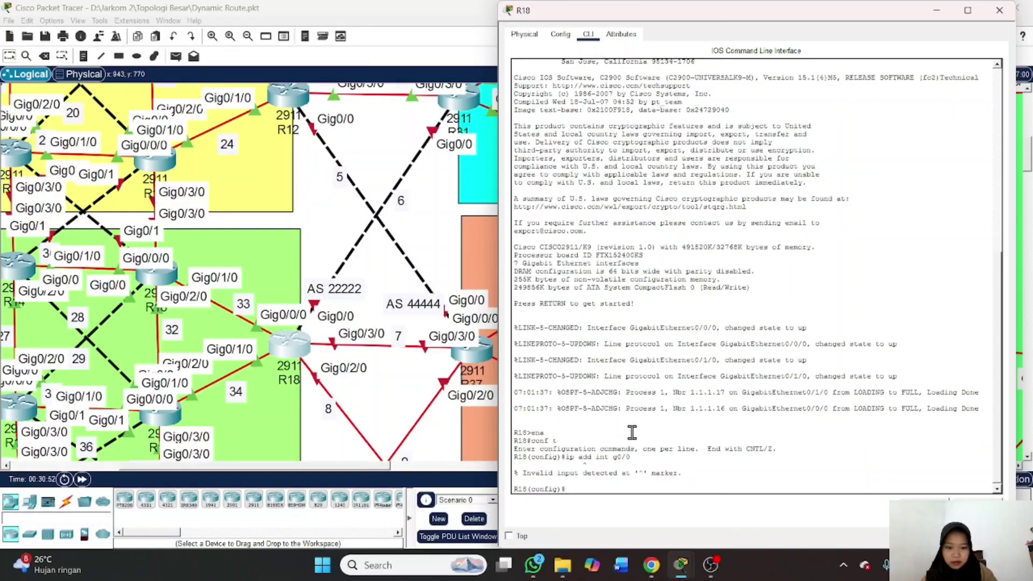
Enter interface configuration mode for g0/0 on R18
{"action": "key", "text": "Up"}
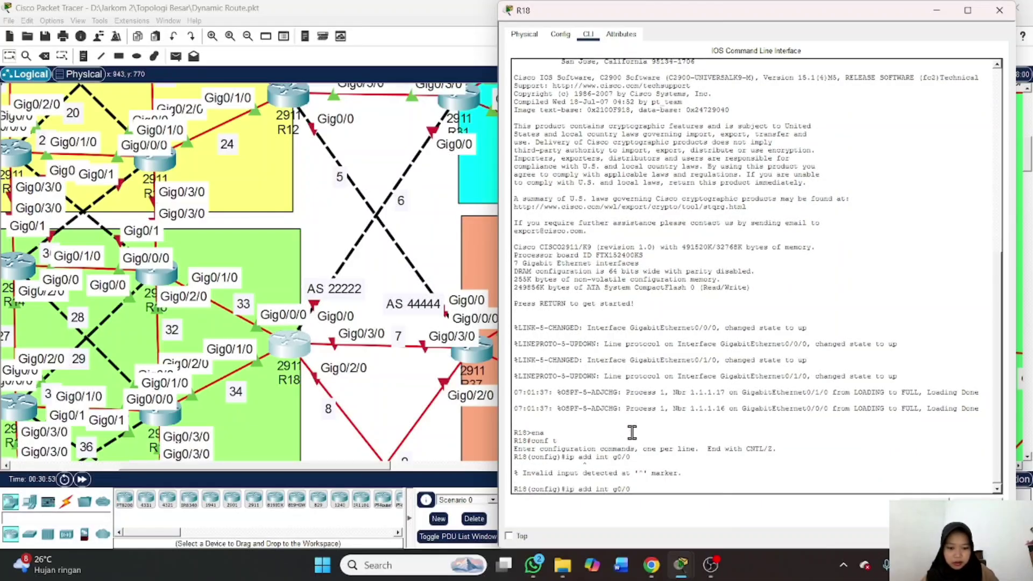
{"action": "key", "text": "BackSpace"}
{"action": "key", "text": "BackSpace"}
{"action": "key", "text": "BackSpace"}
{"action": "key", "text": "BackSpace"}
{"action": "key", "text": "BackSpace"}
{"action": "key", "text": "BackSpace"}
{"action": "key", "text": "BackSpace"}
{"action": "key", "text": "Return"}
Assign IP address 10.10.6.2 with mask 255.255.255.0 to R18's g0/0 interface and enable it
{"action": "key", "text": "Up"}
{"action": "key", "text": "Up"}
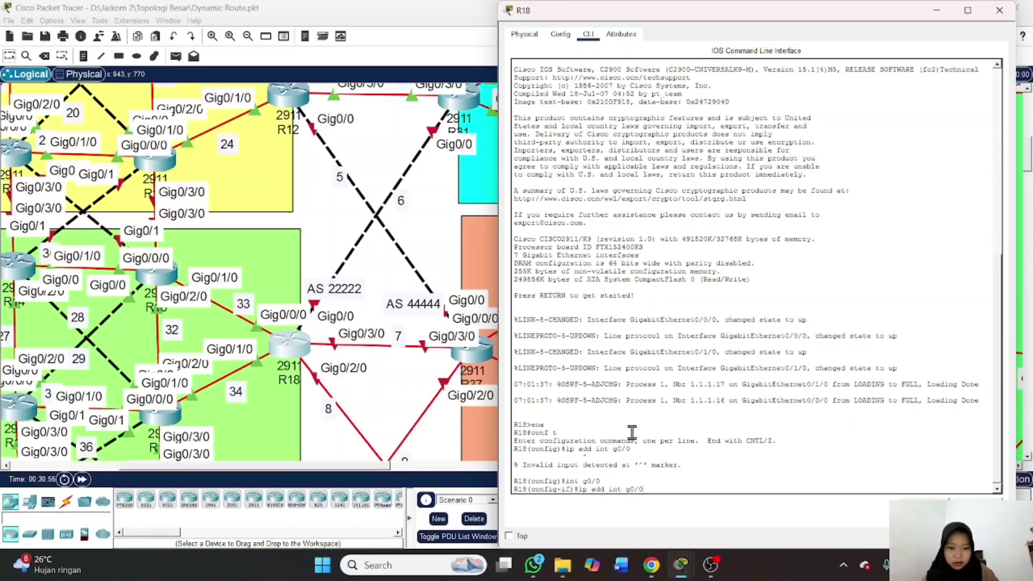
{"action": "key", "text": "BackSpace"}
{"action": "key", "text": "BackSpace"}
{"action": "key", "text": "BackSpace"}
{"action": "key", "text": "BackSpace"}
{"action": "key", "text": "BackSpace"}
{"action": "key", "text": "BackSpace"}
{"action": "key", "text": "BackSpace"}
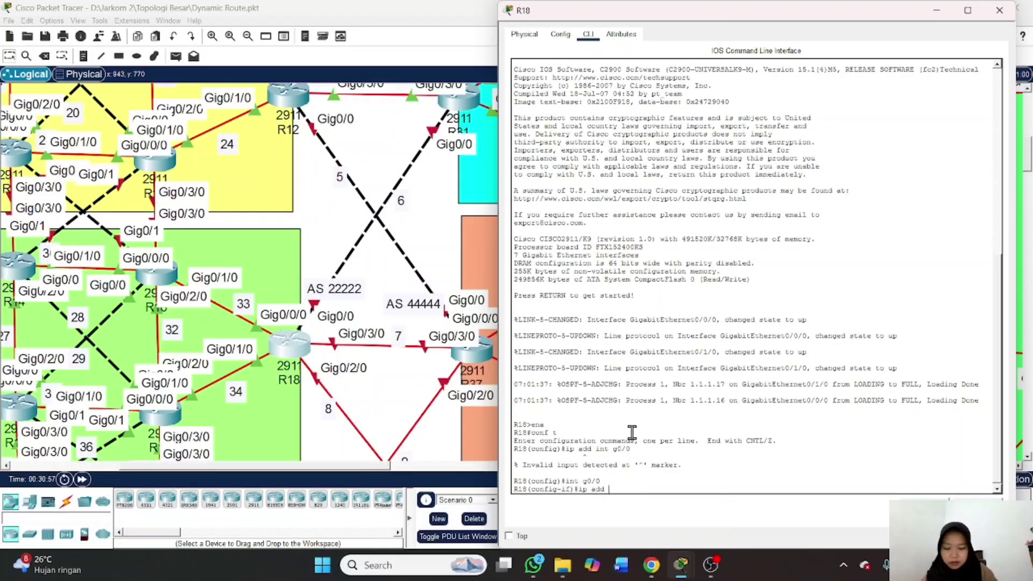
{"action": "type", "text": "10.10.6"}
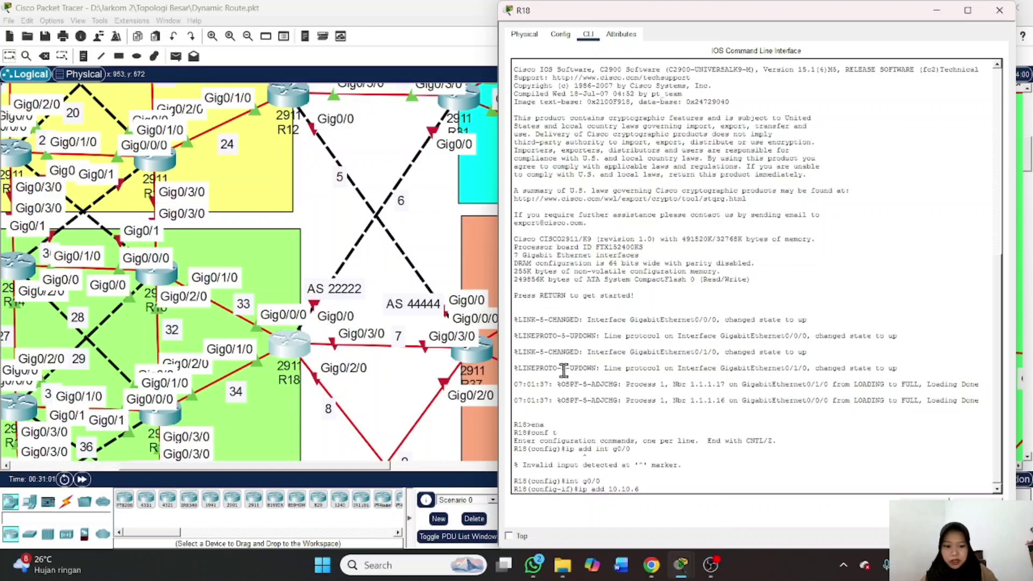
{"action": "type", "text": ".2 2"}
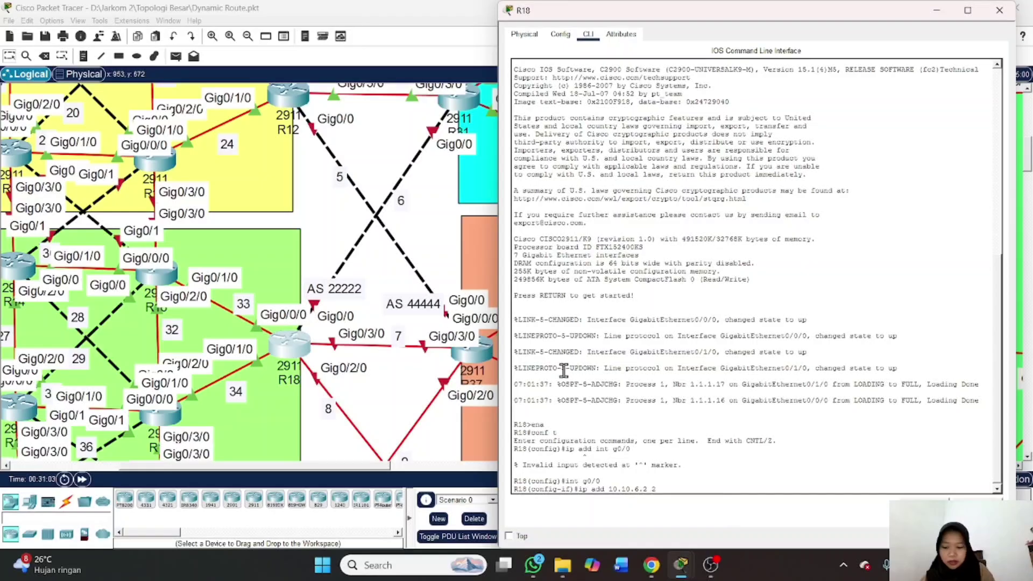
{"action": "type", "text": "55.255.255.0"}
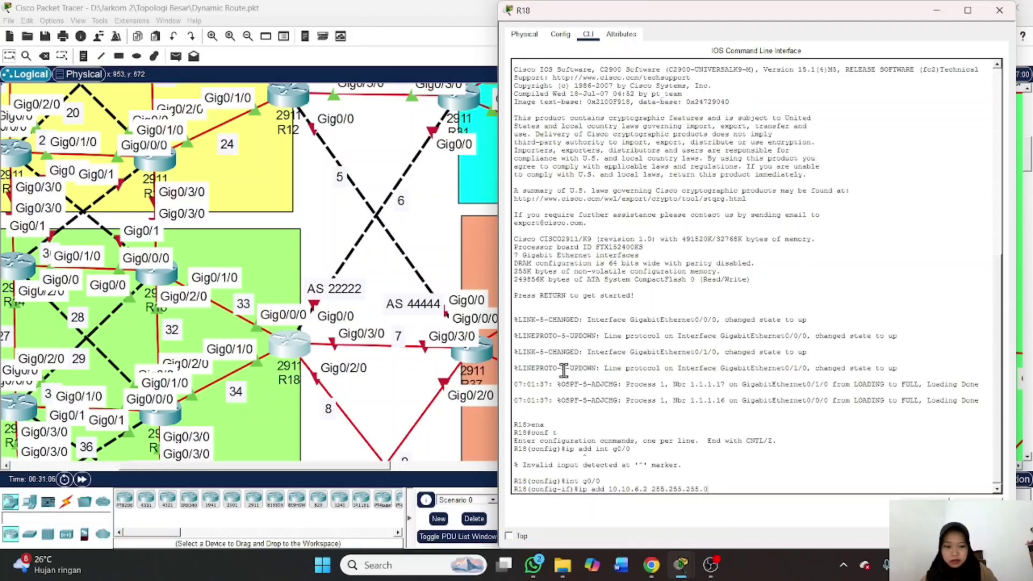
{"action": "key", "text": "Return"}
{"action": "type", "text": "no sh"}
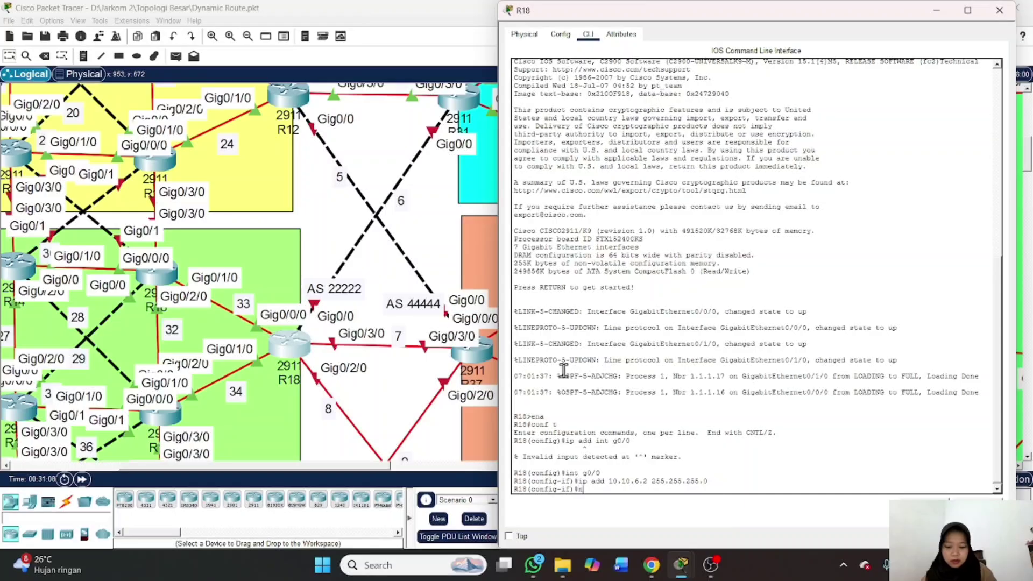
{"action": "key", "text": "Return"}
{"action": "key", "text": "Return"}
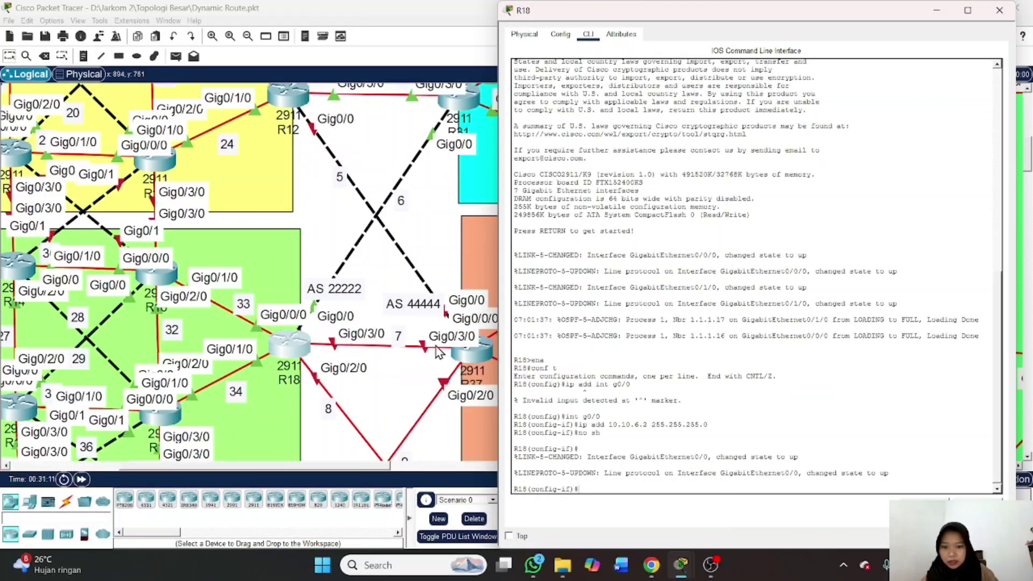
Assign IP address 10.10.7.1 with mask 255.255.255.0 to R18's g0/3/0 interface and enable it
{"action": "scroll", "coordinate": [309, 356], "scroll_direction": "down", "scroll_amount": 3}
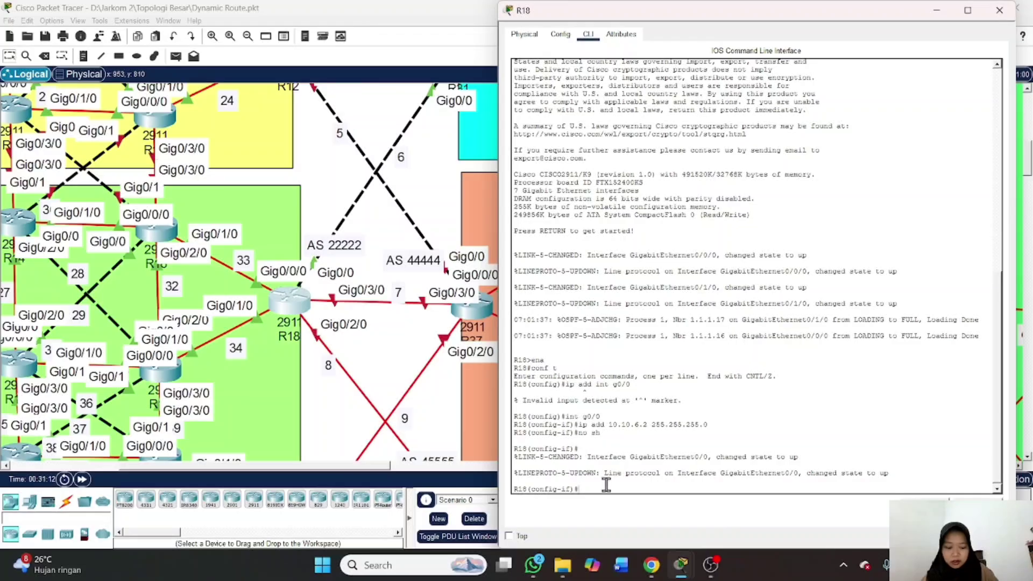
{"action": "type", "text": "int g0/3/0"}
{"action": "key", "text": "Return"}
{"action": "key", "text": "Up"}
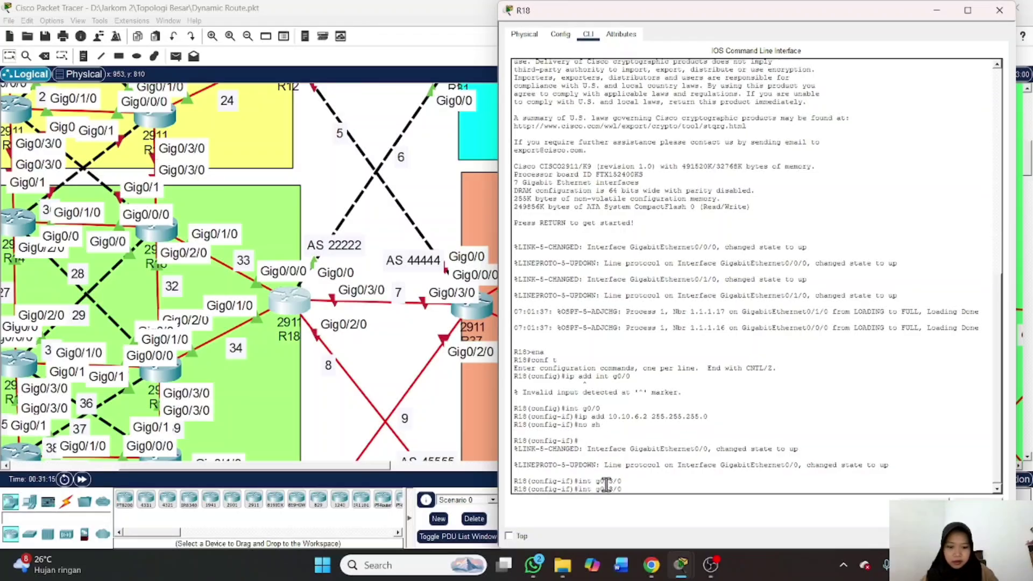
{"action": "key", "text": "Up"}
{"action": "key", "text": "Up"}
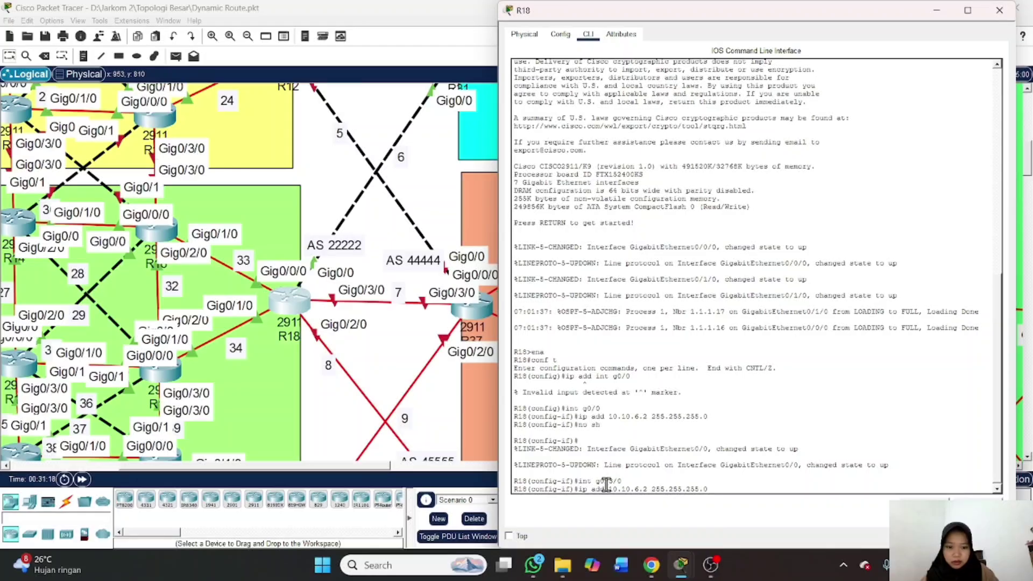
{"action": "key", "text": "Left"}
{"action": "key", "text": "Left"}
{"action": "key", "text": "Left"}
{"action": "key", "text": "Left"}
{"action": "key", "text": "Left"}
{"action": "key", "text": "Left"}
{"action": "key", "text": "Left"}
{"action": "key", "text": "Left"}
{"action": "key", "text": "Left"}
{"action": "key", "text": "Left"}
{"action": "key", "text": "Left"}
{"action": "key", "text": "Left"}
{"action": "key", "text": "Left"}
{"action": "key", "text": "Left"}
{"action": "key", "text": "BackSpace"}
{"action": "type", "text": "1"}
{"action": "key", "text": "BackSpace"}
{"action": "type", "text": "7"}
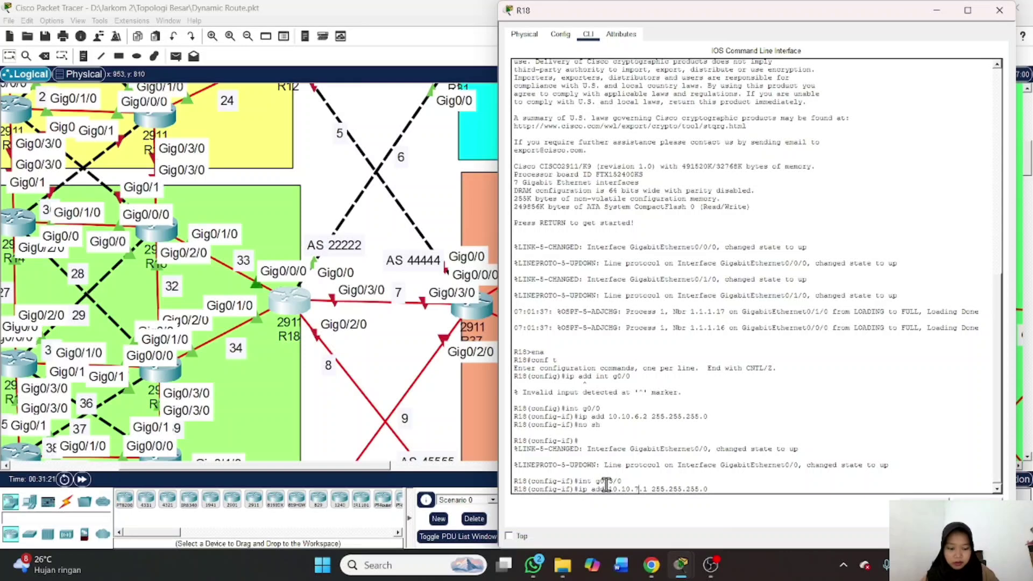
{"action": "key", "text": "Return"}
{"action": "type", "text": "no sh"}
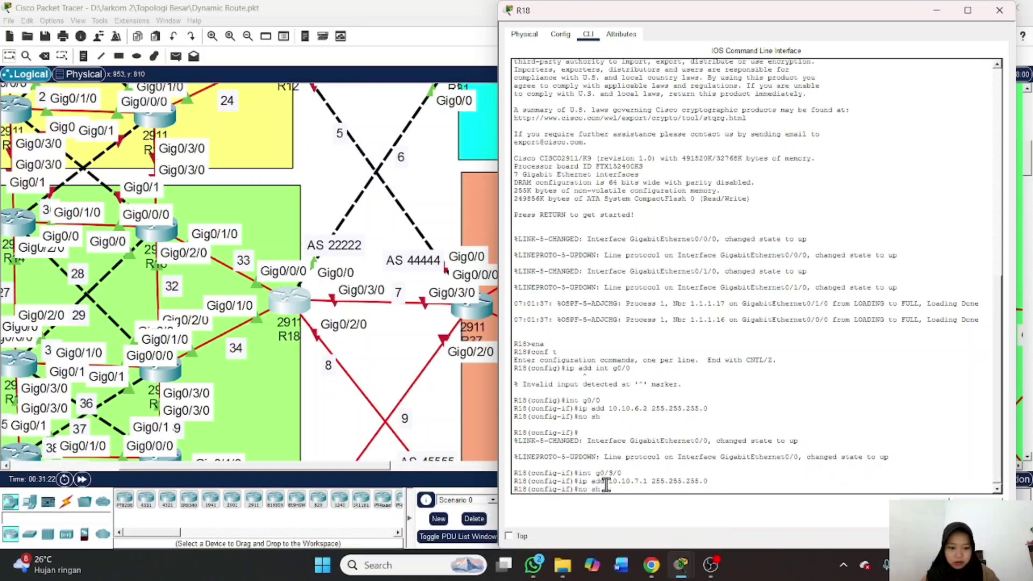
{"action": "key", "text": "Return"}
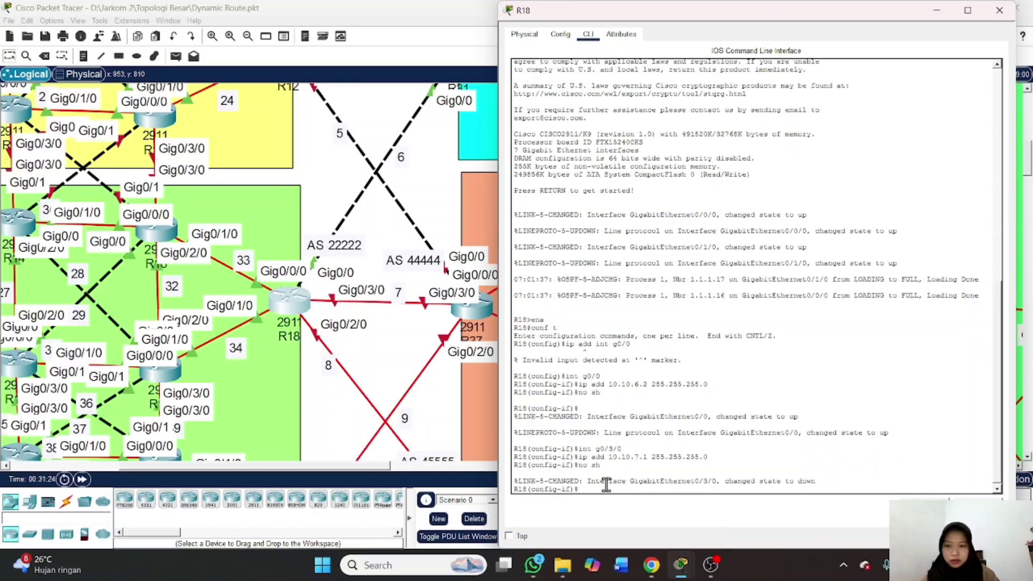
Assign IP address 10.10.8.1 with mask 255.255.255.0 to R18's g0/2/0 interface and enable it
{"action": "scroll", "coordinate": [420, 384], "scroll_direction": "down", "scroll_amount": 3}
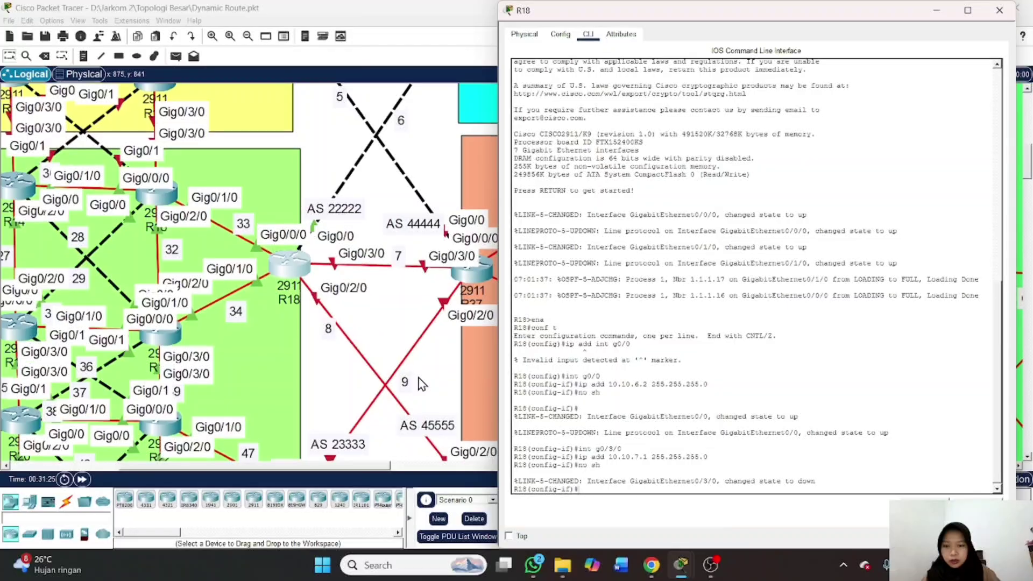
{"action": "scroll", "coordinate": [420, 383], "scroll_direction": "down", "scroll_amount": 7}
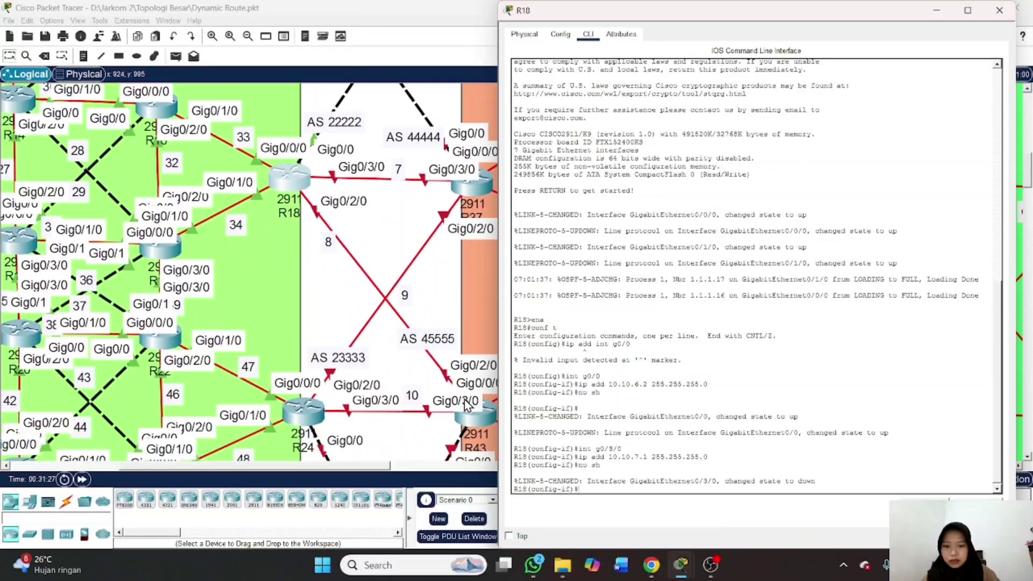
{"action": "scroll", "coordinate": [466, 404], "scroll_direction": "down", "scroll_amount": 4}
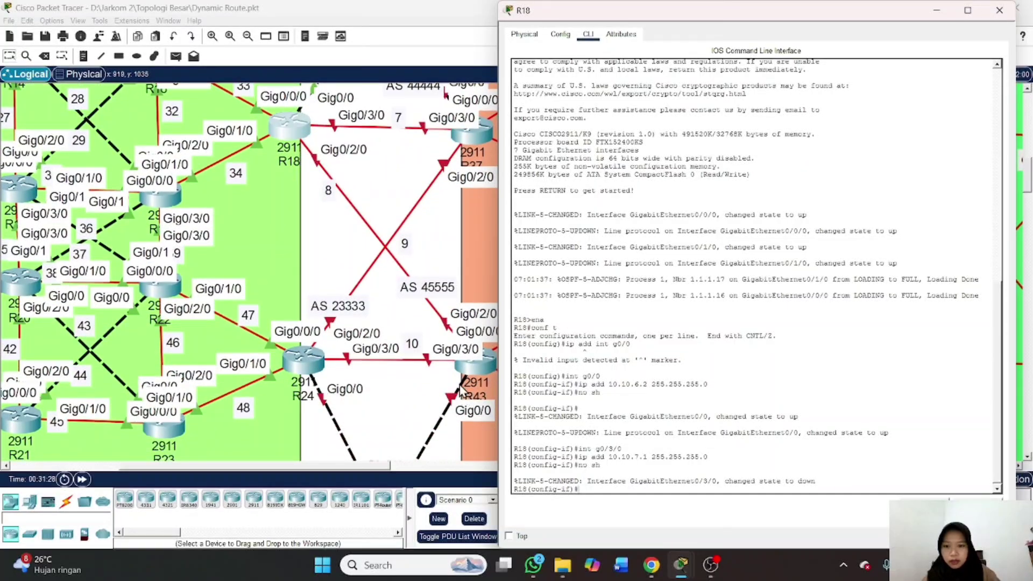
{"action": "scroll", "coordinate": [460, 387], "scroll_direction": "up", "scroll_amount": 2}
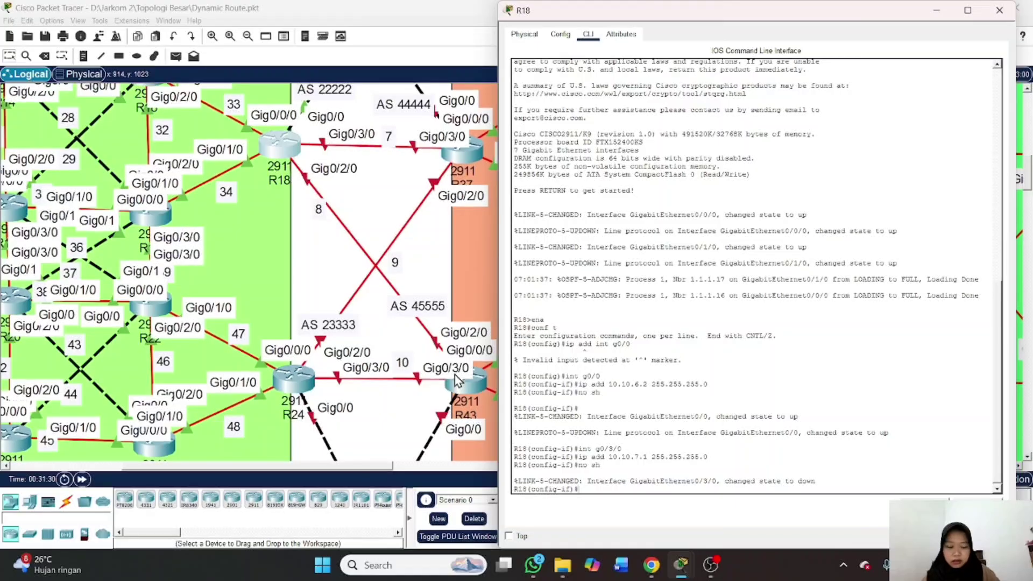
{"action": "type", "text": "int g0/2/0"}
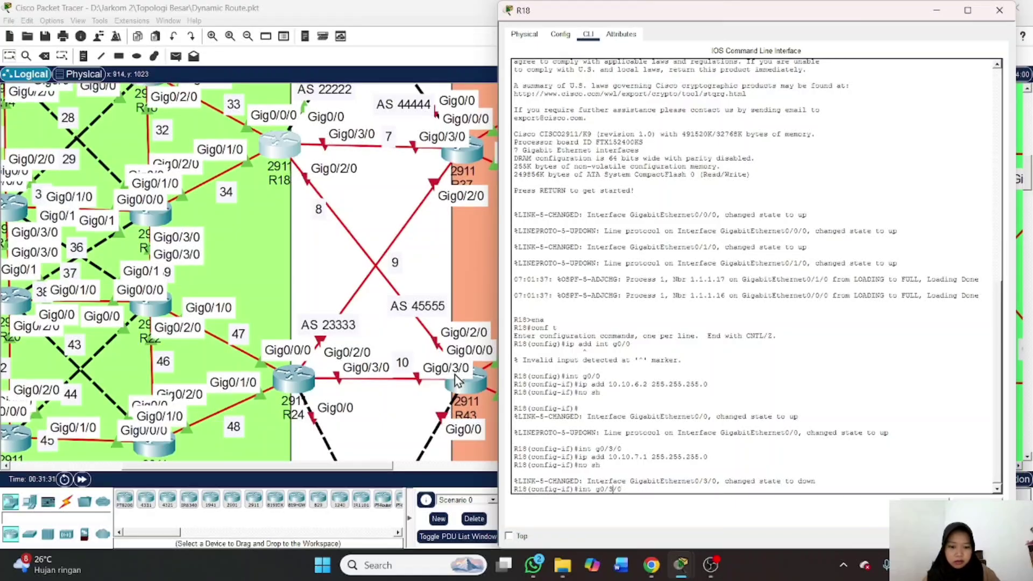
{"action": "key", "text": "Return"}
{"action": "key", "text": "Up"}
{"action": "key", "text": "Up"}
{"action": "key", "text": "Up"}
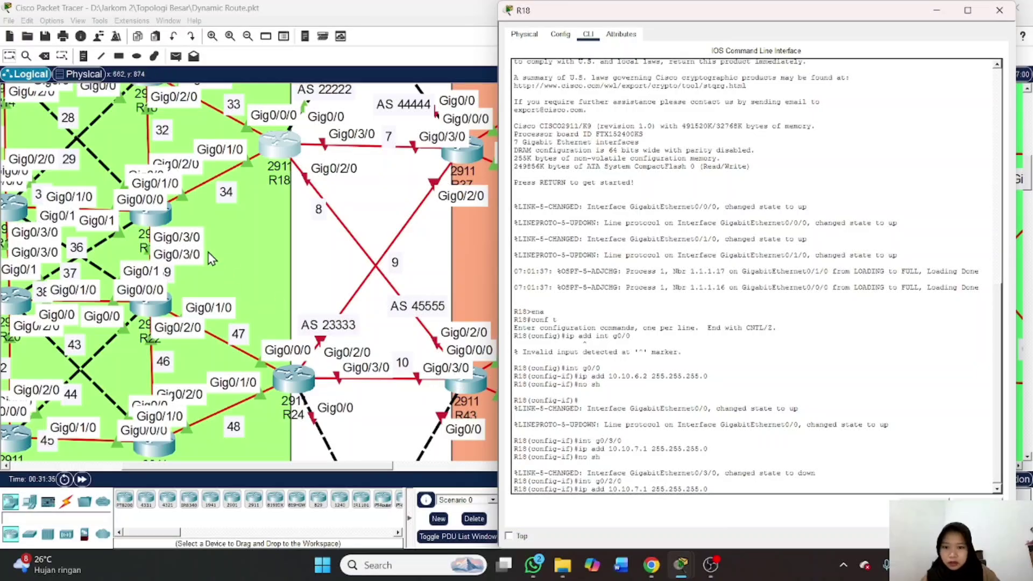
{"action": "scroll", "coordinate": [383, 316], "scroll_direction": "up", "scroll_amount": 3}
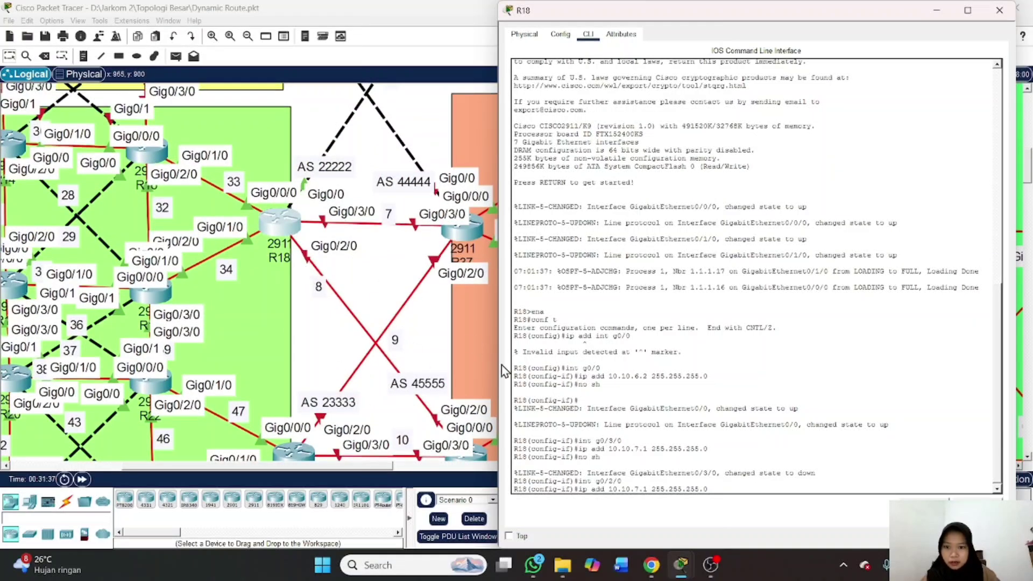
{"action": "key", "text": "BackSpace"}
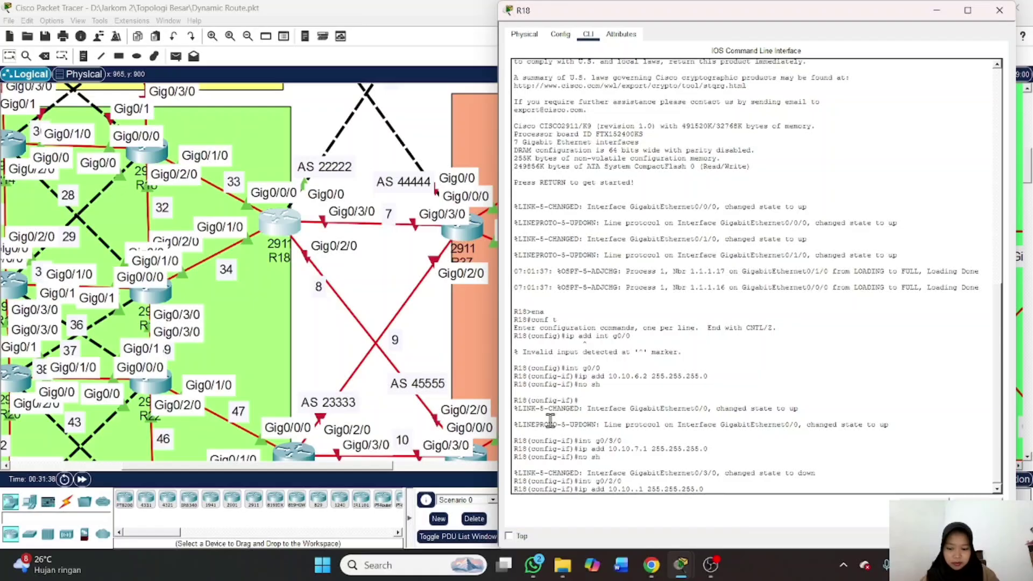
{"action": "type", "text": "8"}
{"action": "key", "text": "Return"}
{"action": "key", "text": "Up"}
{"action": "key", "text": "Up"}
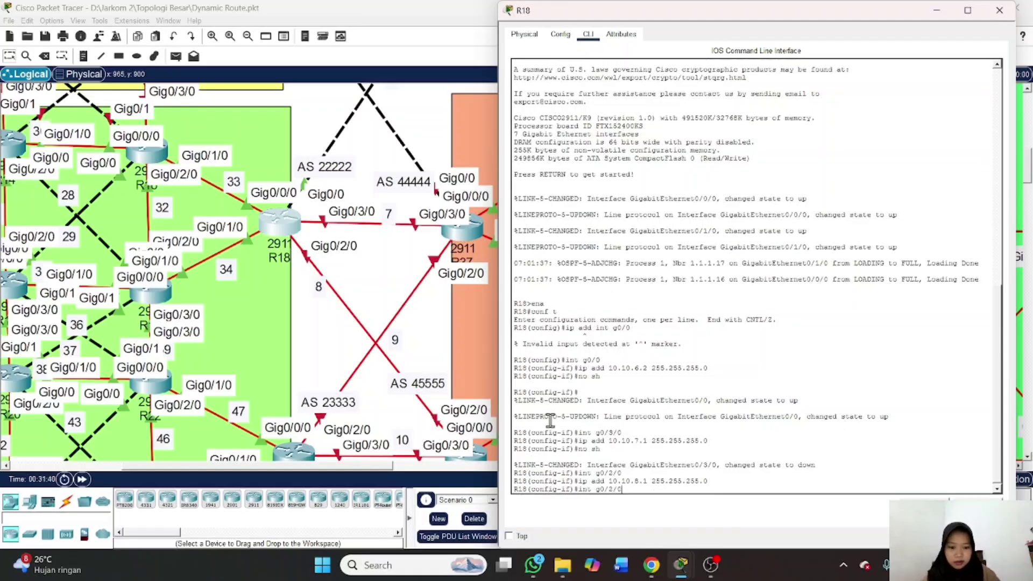
{"action": "key", "text": "Up"}
{"action": "key", "text": "Return"}
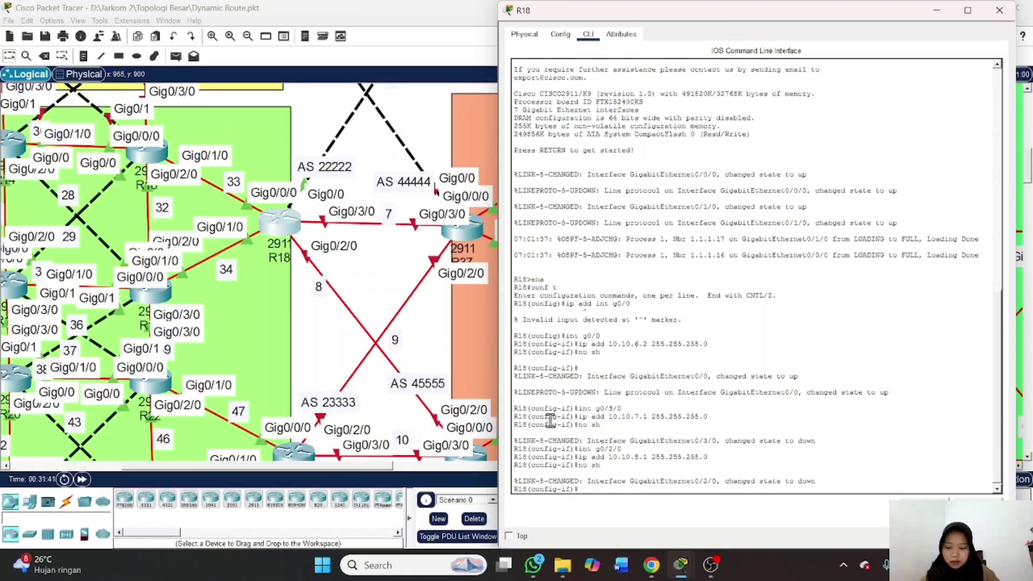
Redistribute BGP 22222 into OSPF process 1 on R18 with metric-type 1 and subnets, and return to global configuration mode
{"action": "type", "text": "exit"}
{"action": "key", "text": "Return"}
{"action": "type", "text": "rou"}
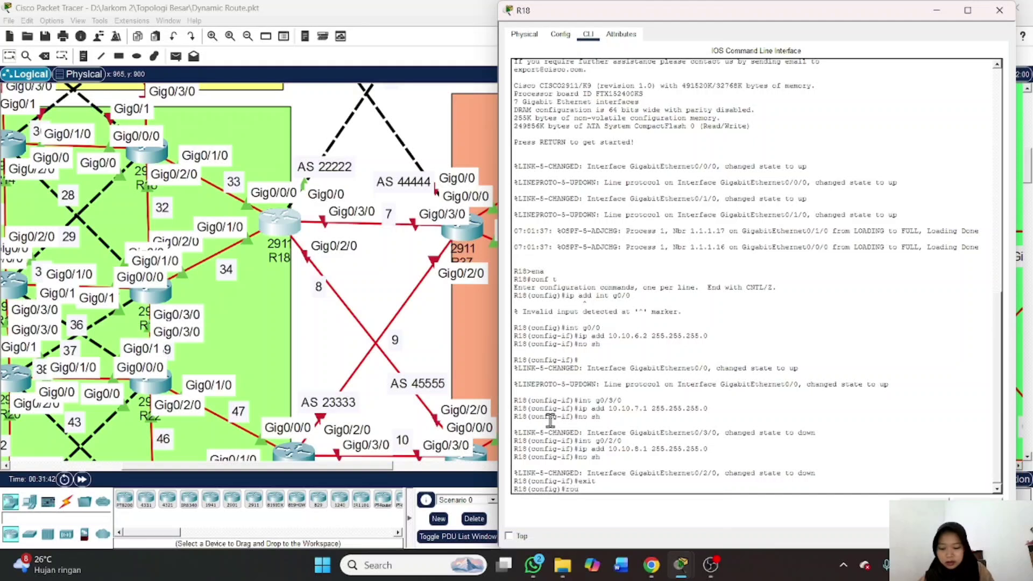
{"action": "type", "text": "ter ospf 1"}
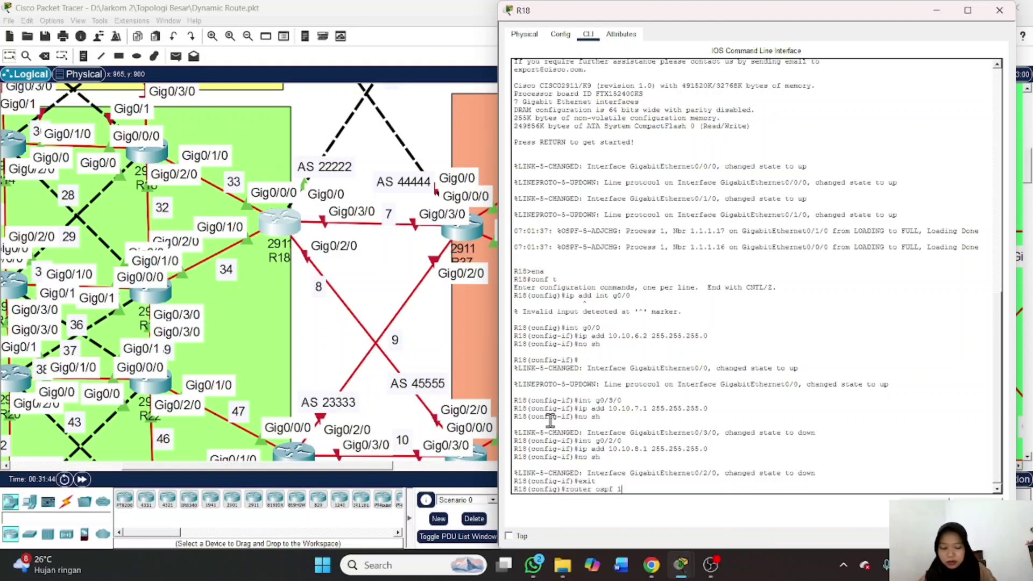
{"action": "key", "text": "Return"}
{"action": "type", "text": "red"}
{"action": "key", "text": "Tab"}
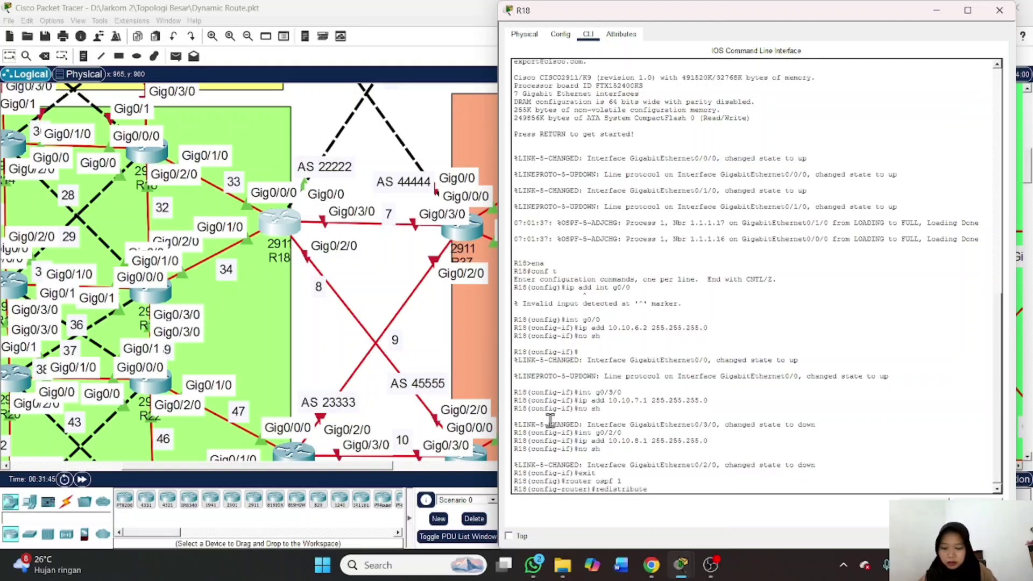
{"action": "type", "text": "bg"}
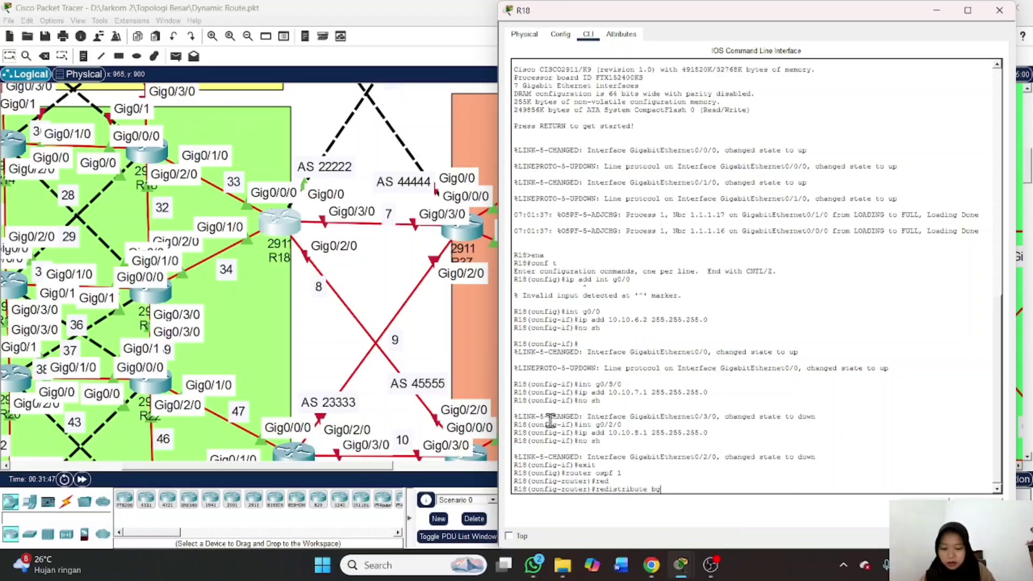
{"action": "type", "text": "p"}
{"action": "scroll", "coordinate": [400, 251], "scroll_direction": "up", "scroll_amount": 3}
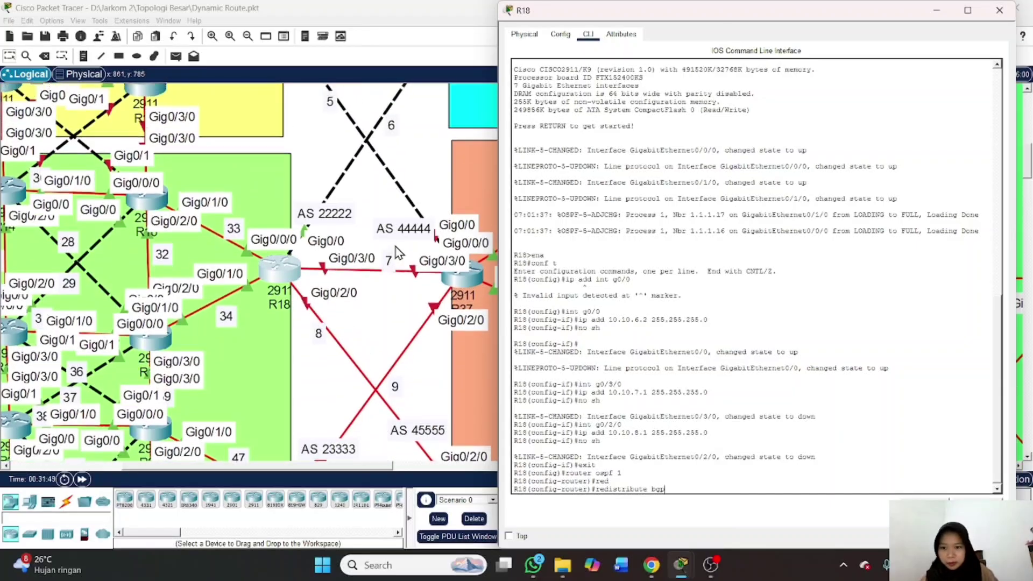
{"action": "type", "text": "22222"}
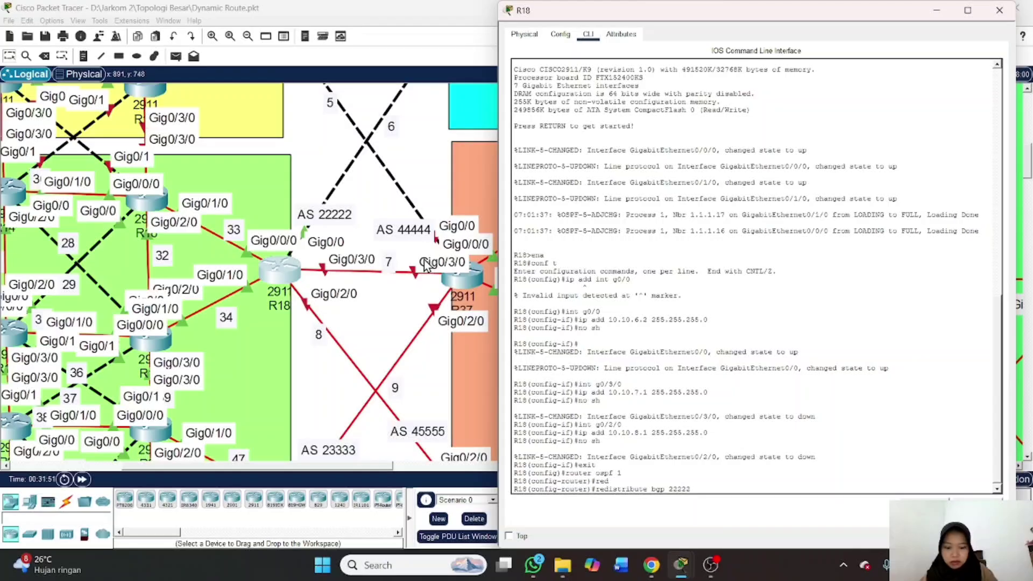
{"action": "type", "text": " me"}
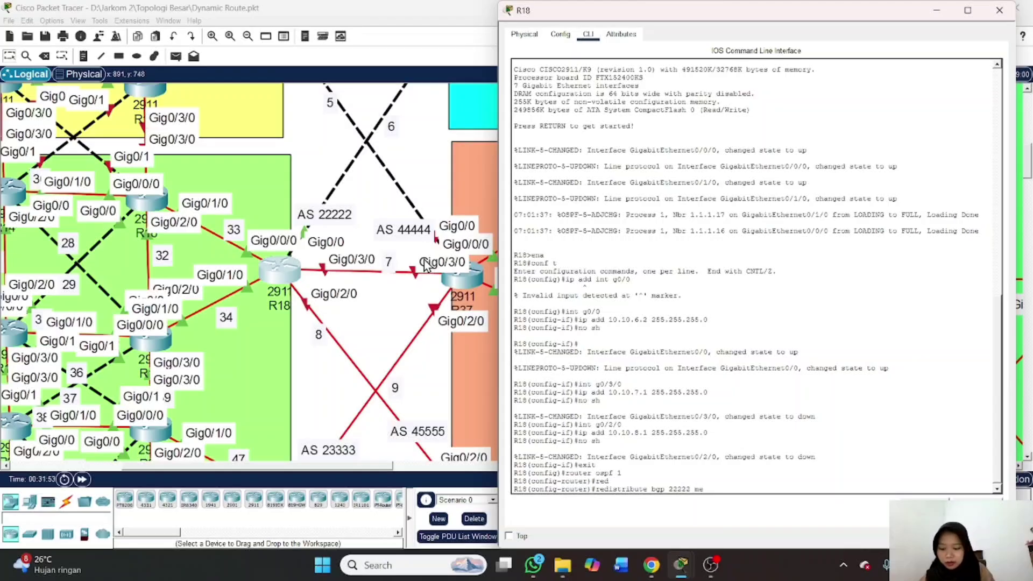
{"action": "type", "text": "tric-"}
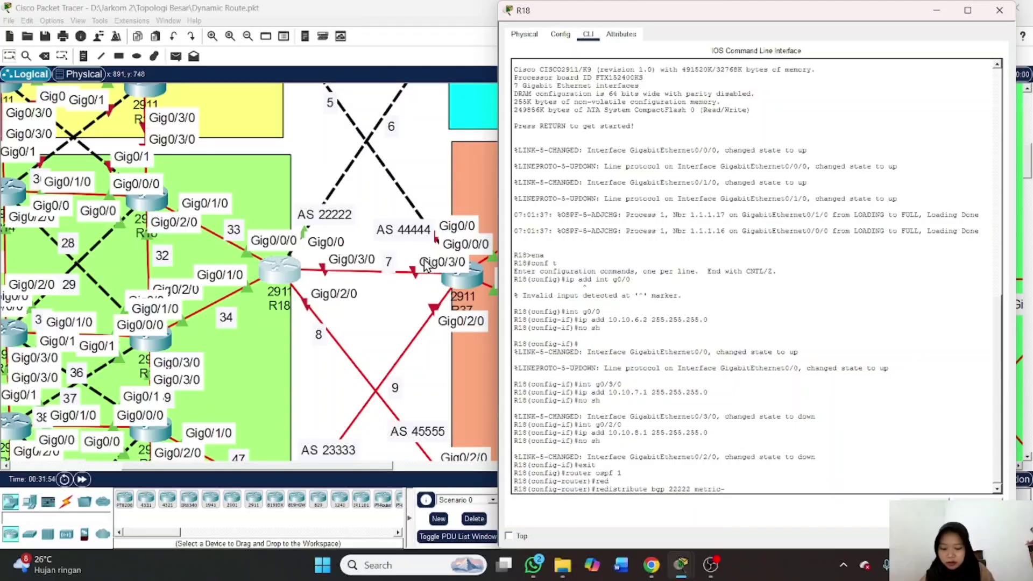
{"action": "type", "text": "ty"}
{"action": "key", "text": "Tab"}
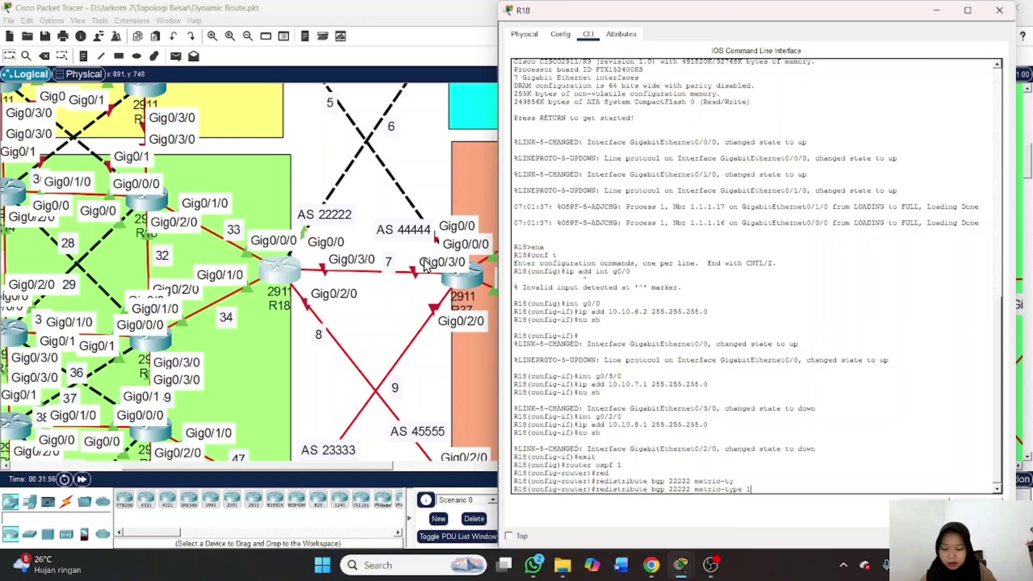
{"action": "type", "text": "1 subnets"}
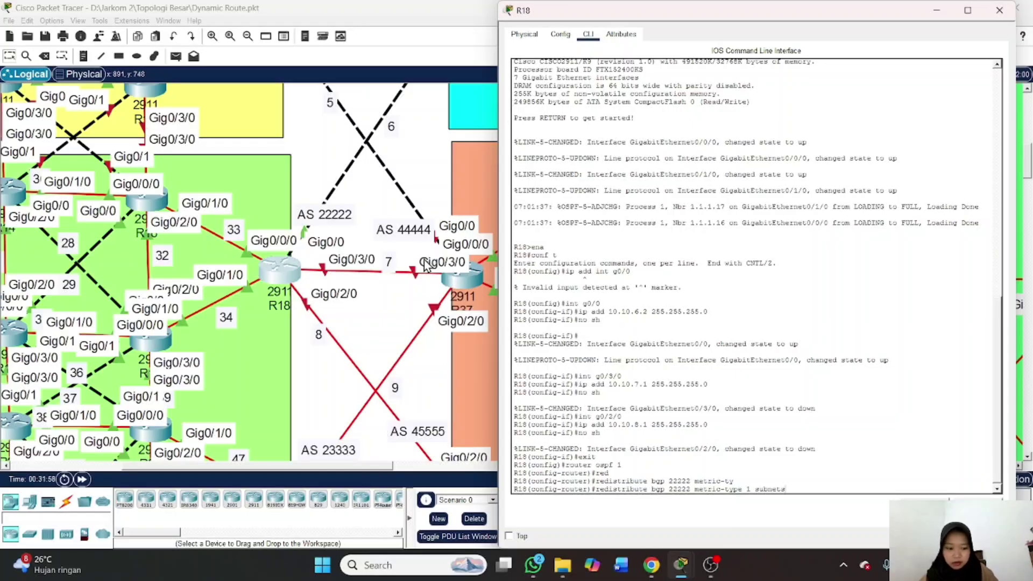
{"action": "key", "text": "Return"}
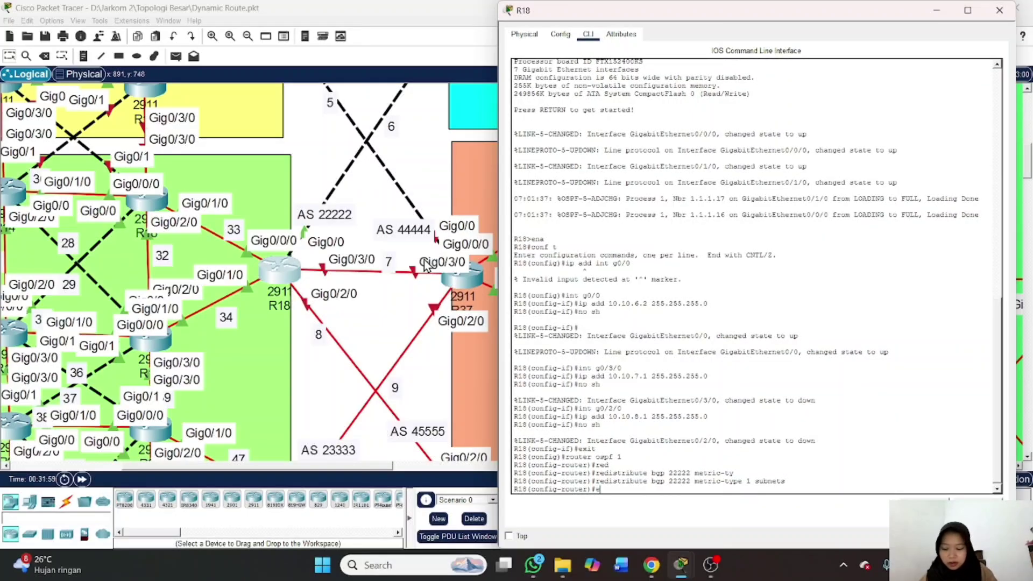
{"action": "type", "text": "xit"}
{"action": "key", "text": "Return"}
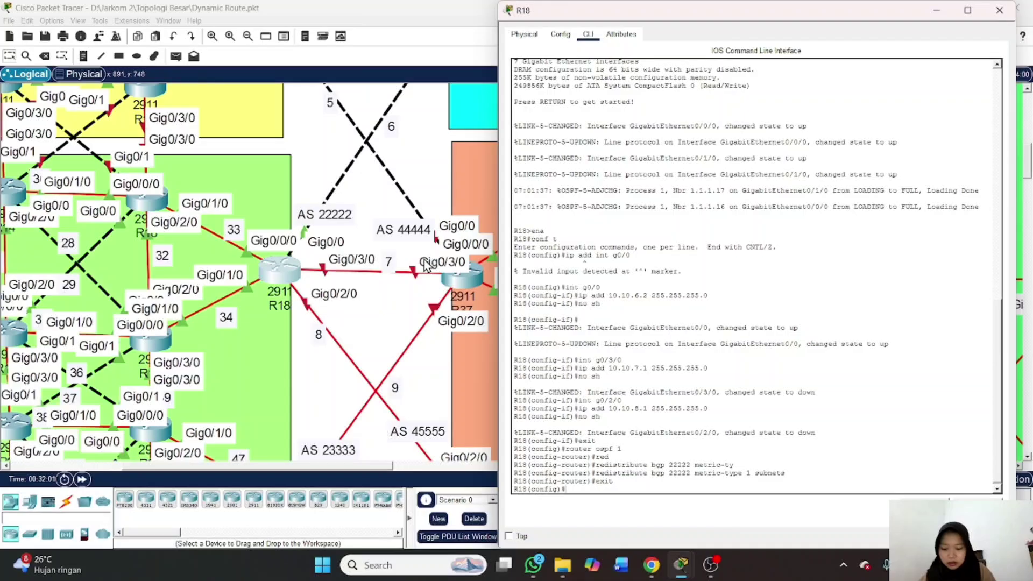
Start BGP process 22222 on R18 and enable logging of neighbor changes
{"action": "type", "text": "router b"}
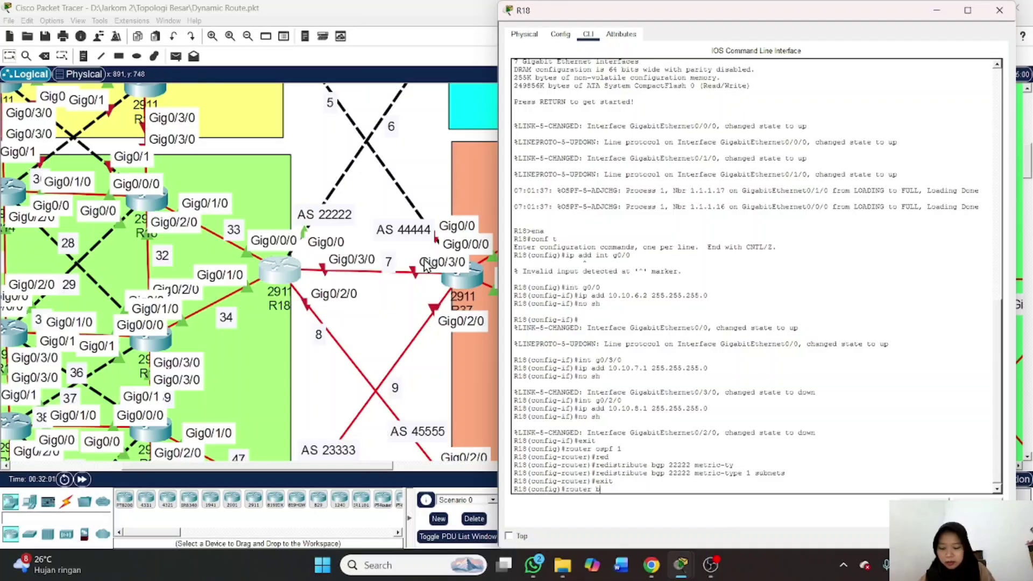
{"action": "type", "text": "gp"}
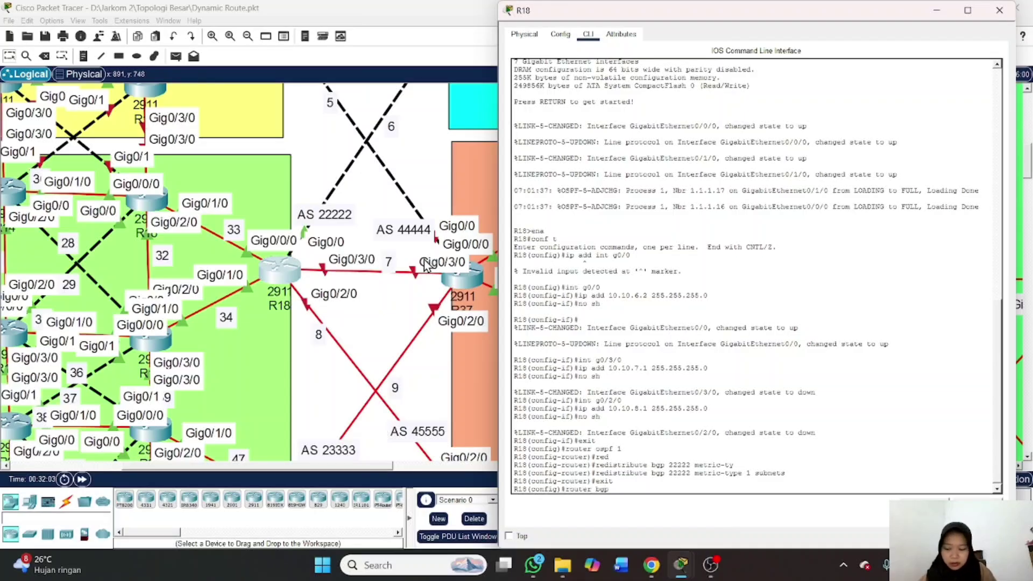
{"action": "type", "text": " 22222"}
{"action": "key", "text": "Return"}
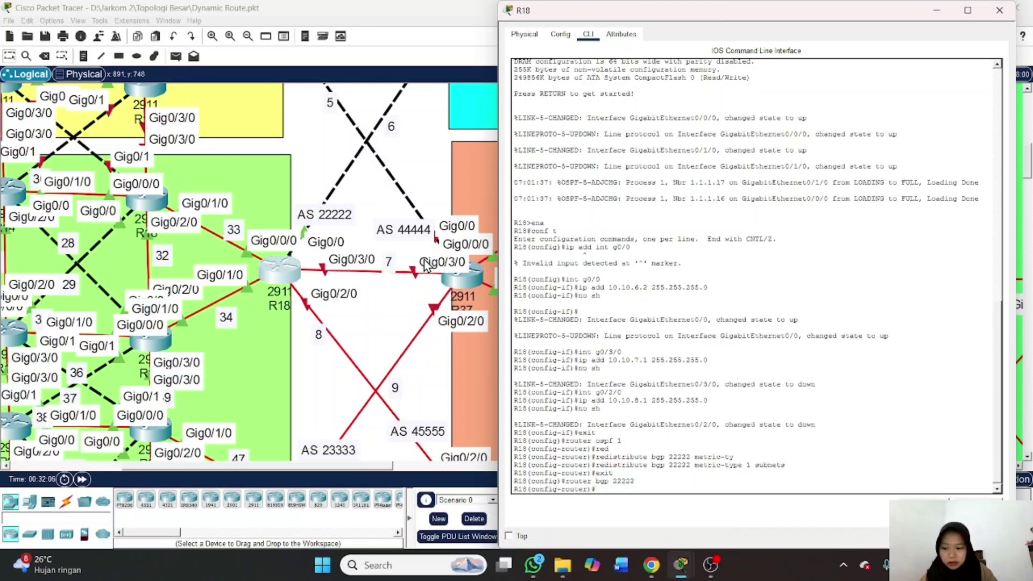
{"action": "type", "text": "bgp 1"}
{"action": "type", "text": "og-neighbor-changes"}
{"action": "key", "text": "Return"}
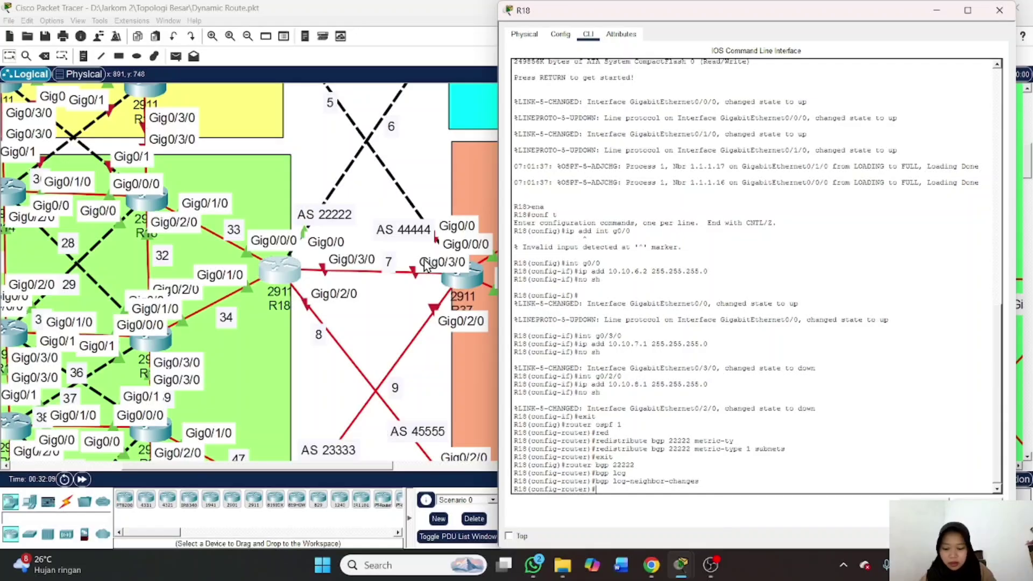
Disable synchronization in R18's BGP 22222 process
{"action": "type", "text": "no sy"}
{"action": "key", "text": "Return"}
{"action": "type", "text": "no synchronization"}
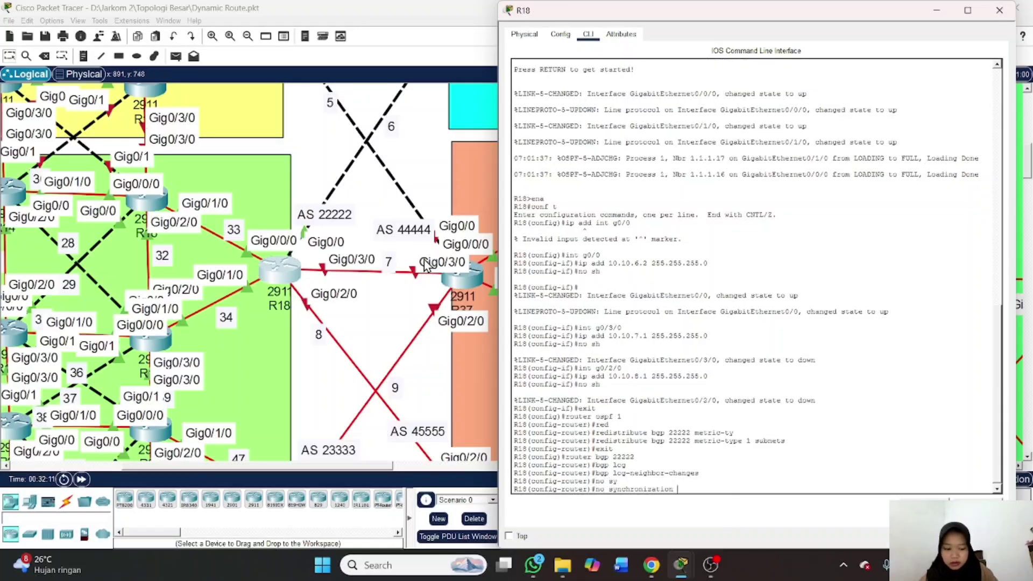
{"action": "key", "text": "Return"}
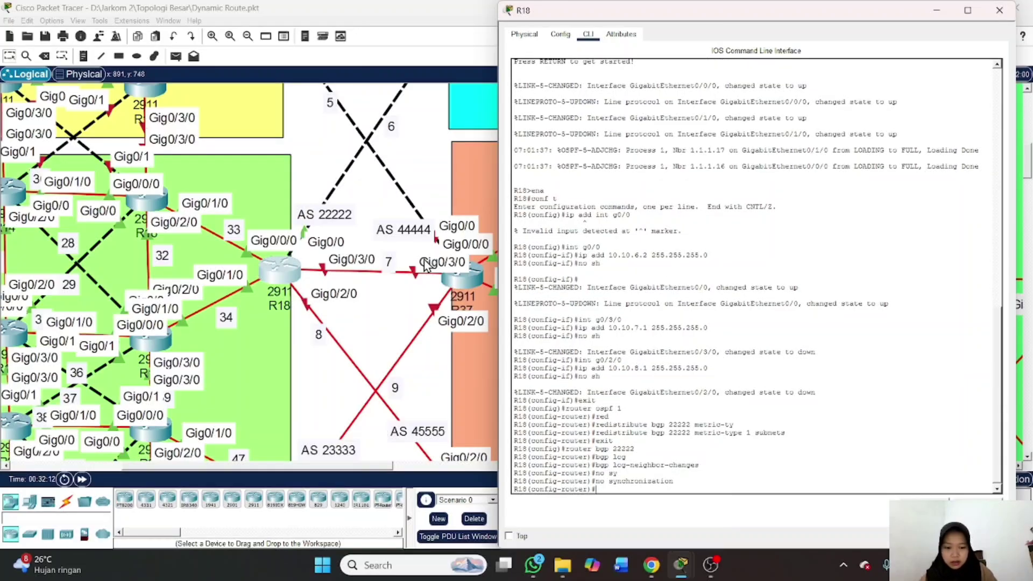
Advertise network 10.10.6.0 with mask 255.255.255.0 in R18's BGP 22222 process
{"action": "type", "text": "n"}
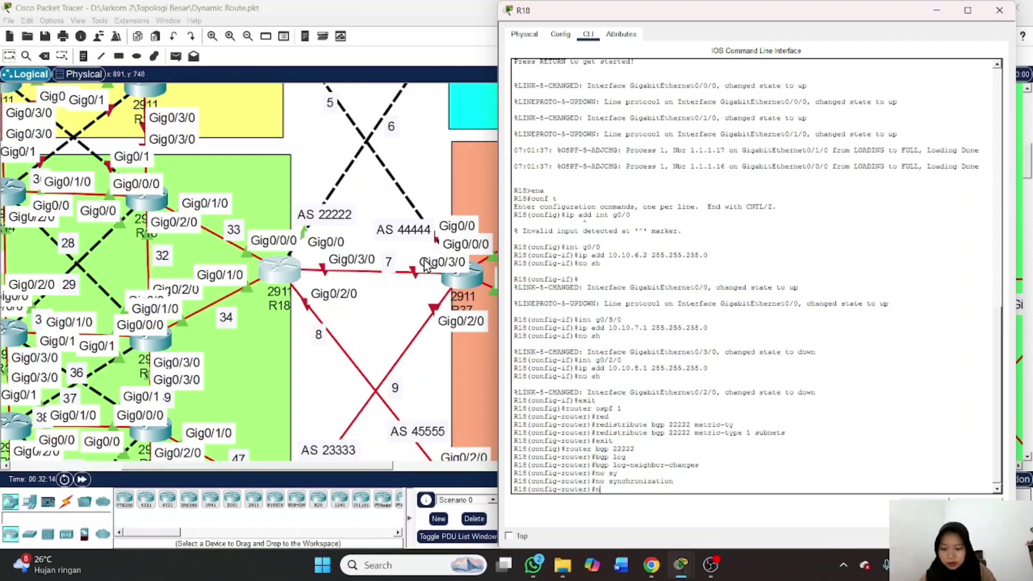
{"action": "type", "text": "etwork 10.10"}
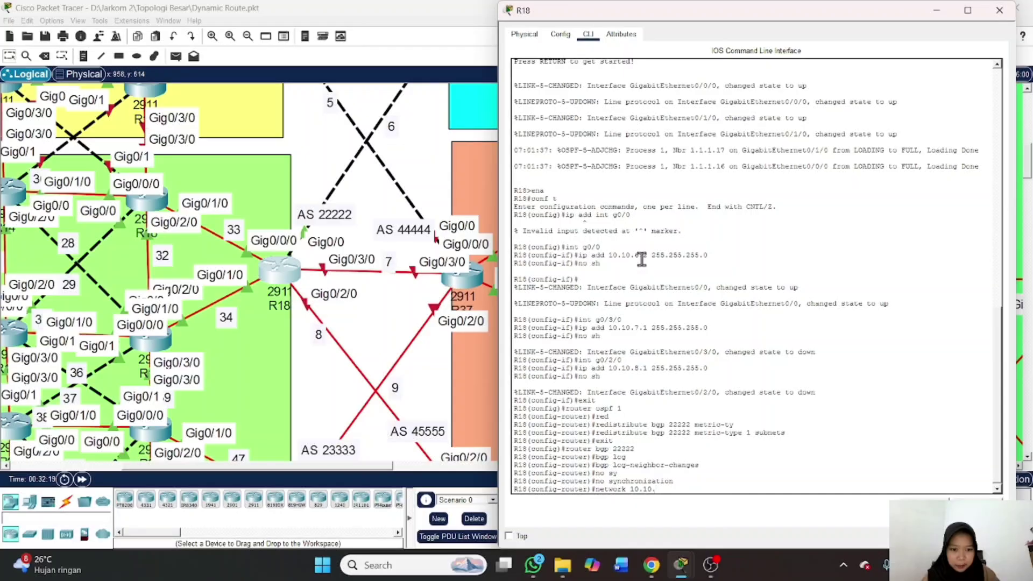
{"action": "type", "text": "."}
{"action": "type", "text": "6"}
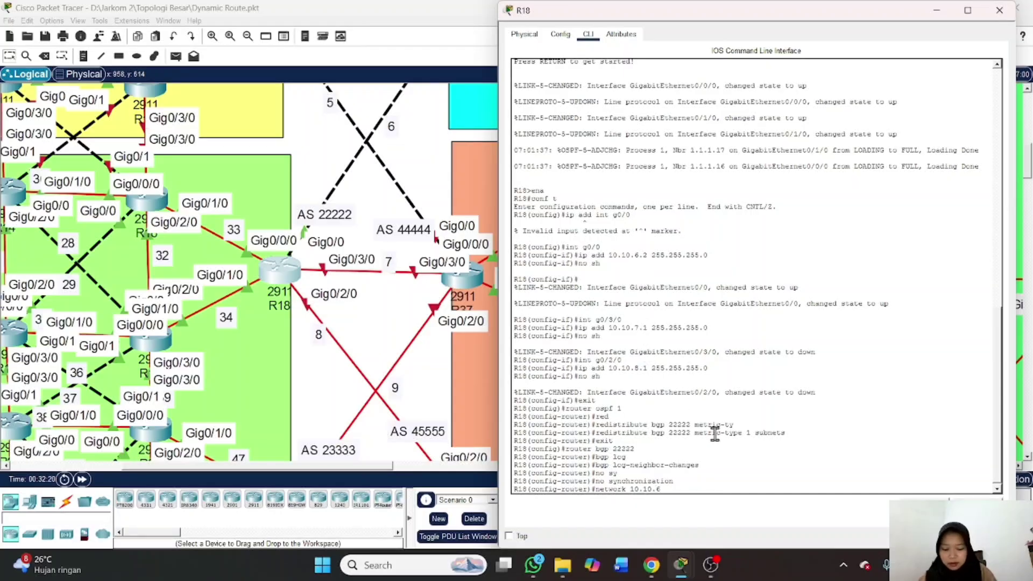
{"action": "type", "text": ".0 mask 255"}
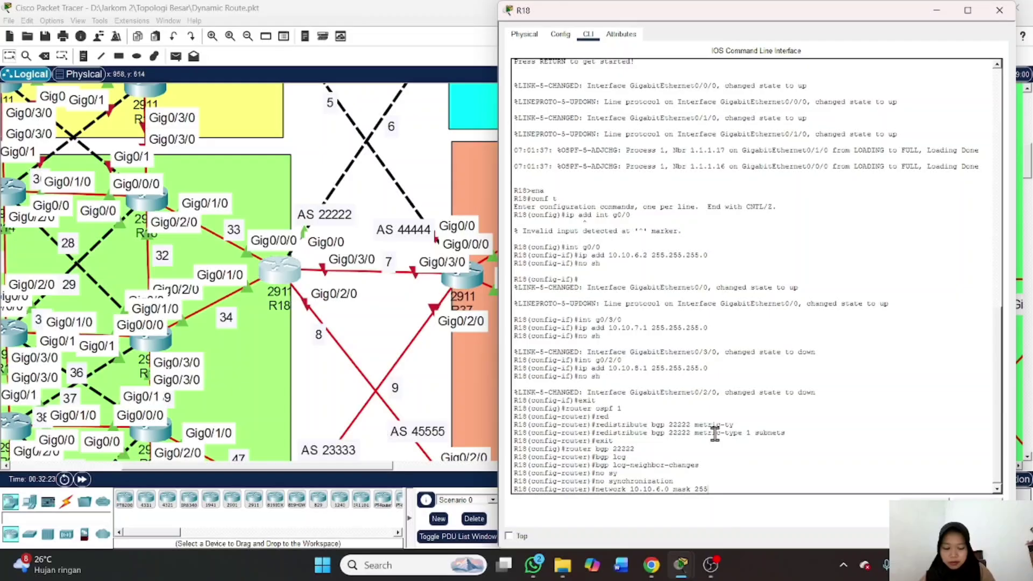
{"action": "type", "text": ".255.255"}
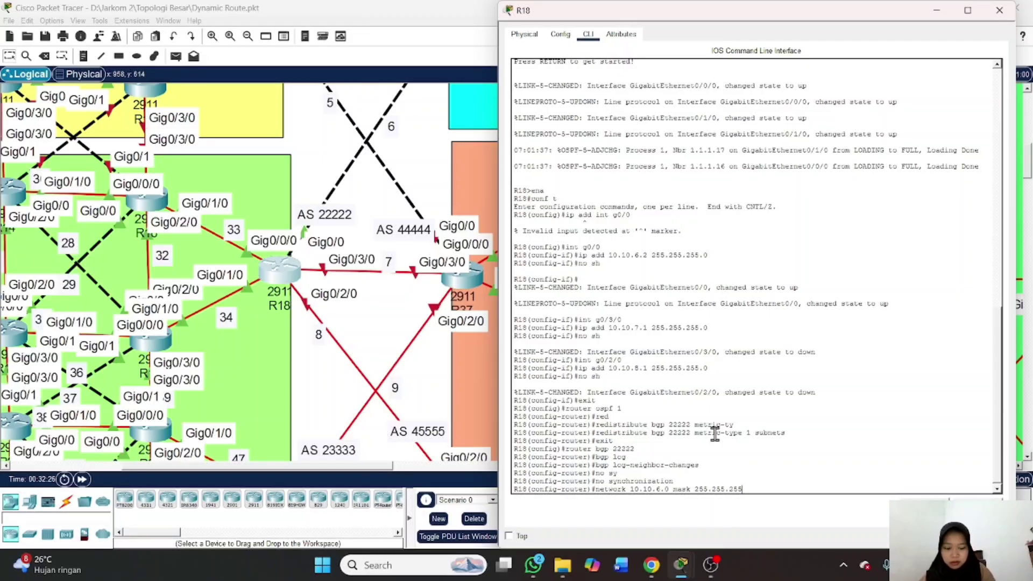
{"action": "type", "text": ".0"}
{"action": "key", "text": "Return"}
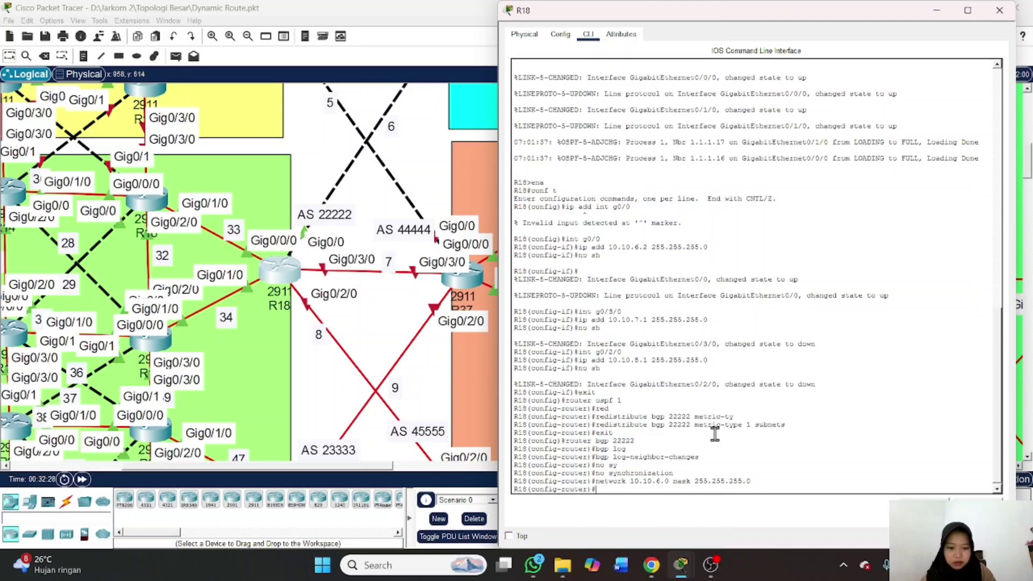
Advertise networks 10.10.7.0 and 10.10.8.0, both with mask 255.255.255.0, in R18's BGP 22222 process
{"action": "key", "text": "Up"}
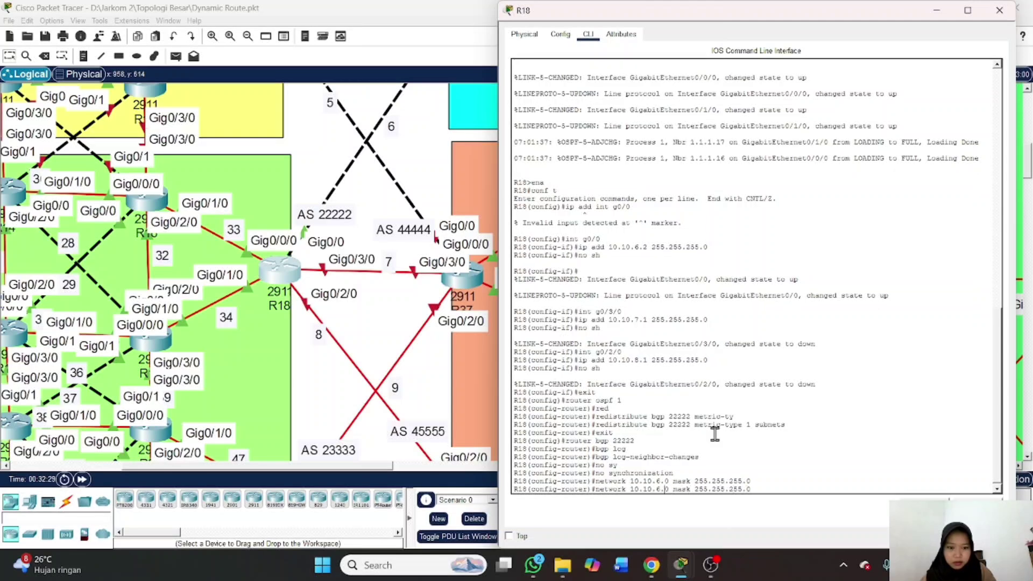
{"action": "key", "text": "Left"}
{"action": "key", "text": "BackSpace"}
{"action": "type", "text": "7"}
{"action": "key", "text": "Return"}
{"action": "key", "text": "Up"}
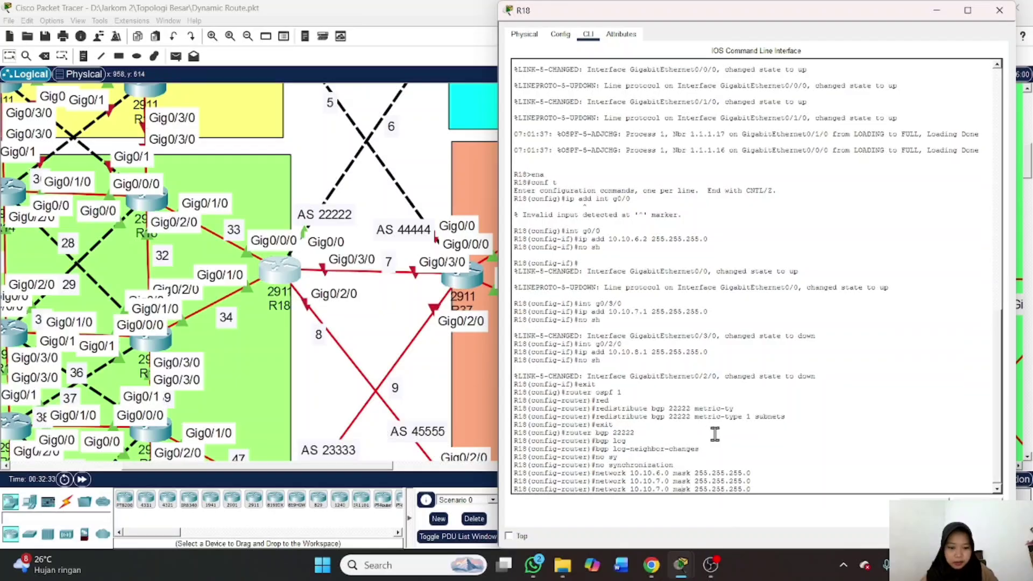
{"action": "key", "text": "BackSpace"}
{"action": "type", "text": "8"}
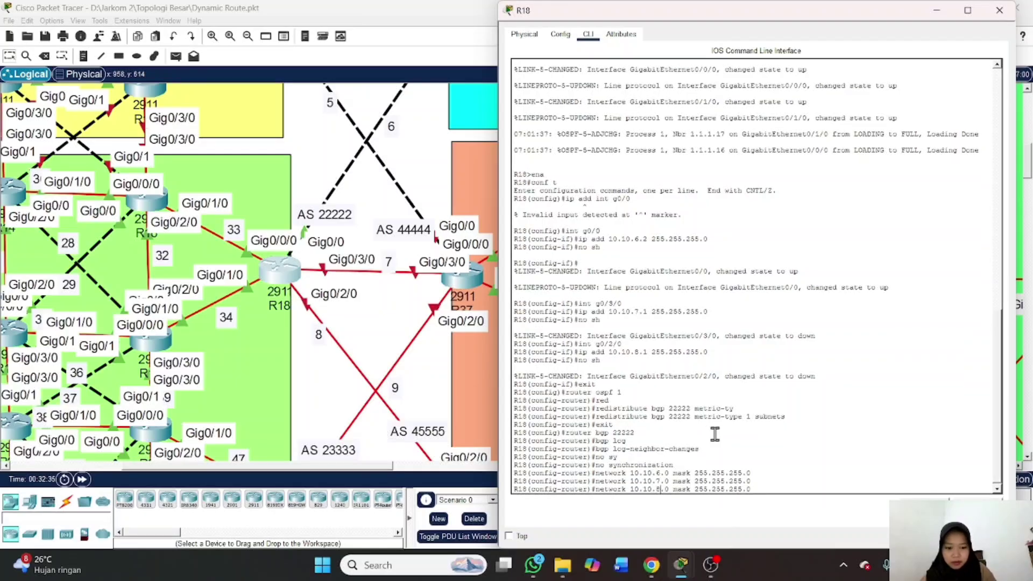
{"action": "key", "text": "Return"}
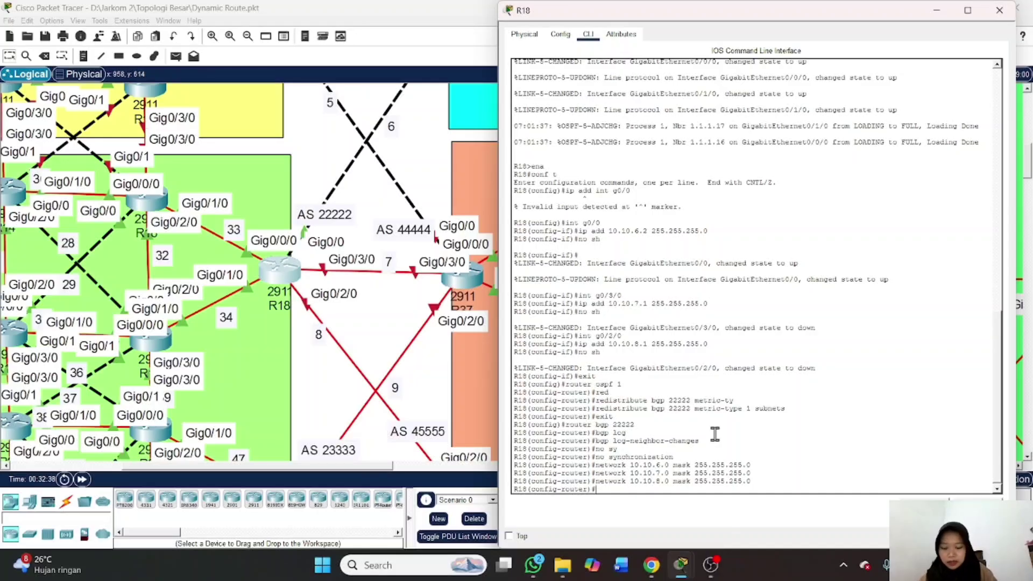
Add BGP neighbor 10.10.6.1 with remote-as 32222 on R18
{"action": "key", "text": "Tab"}
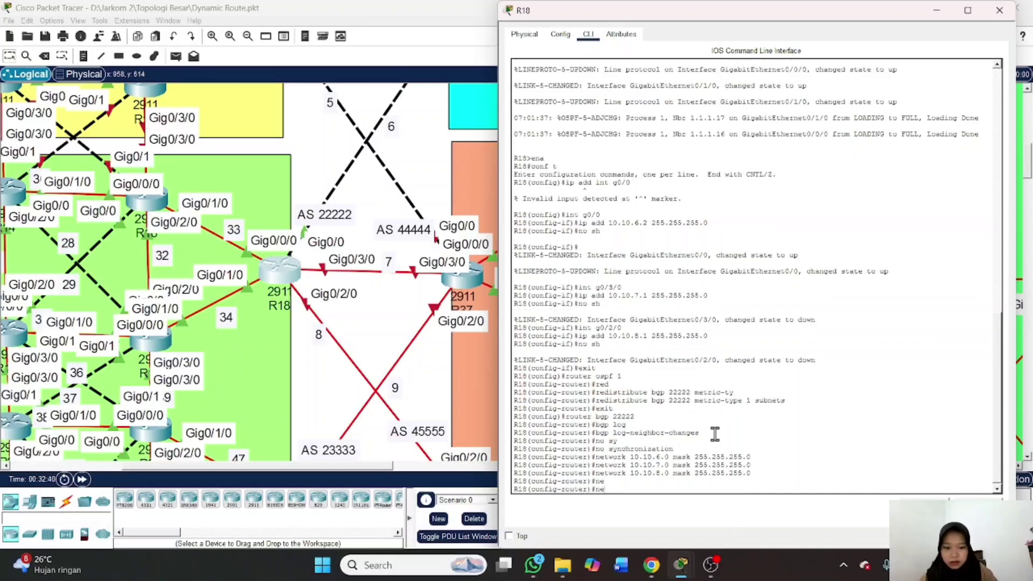
{"action": "type", "text": "igh"}
{"action": "key", "text": "Tab"}
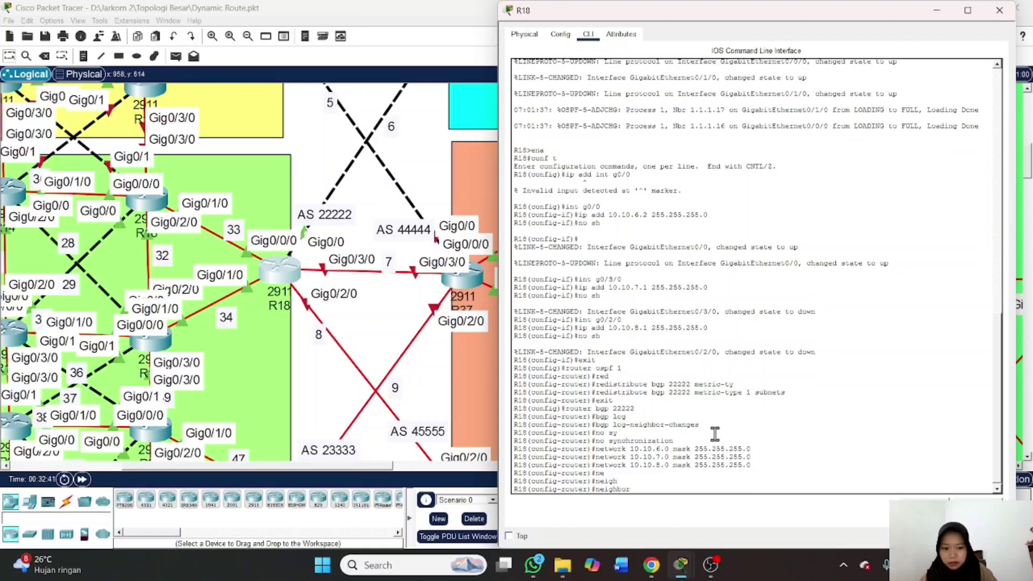
{"action": "type", "text": "10."}
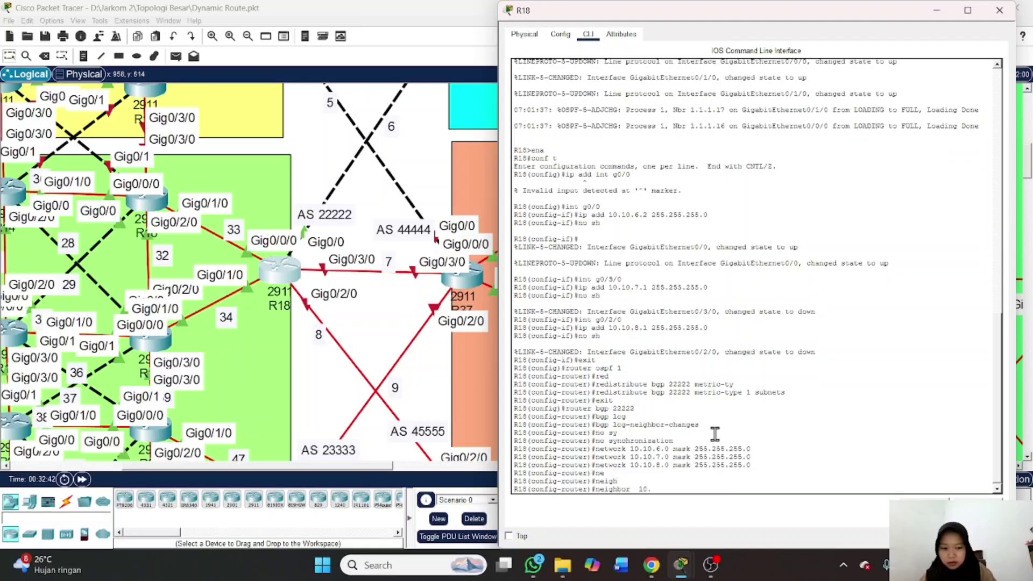
{"action": "type", "text": "10.6.1 remote-as"}
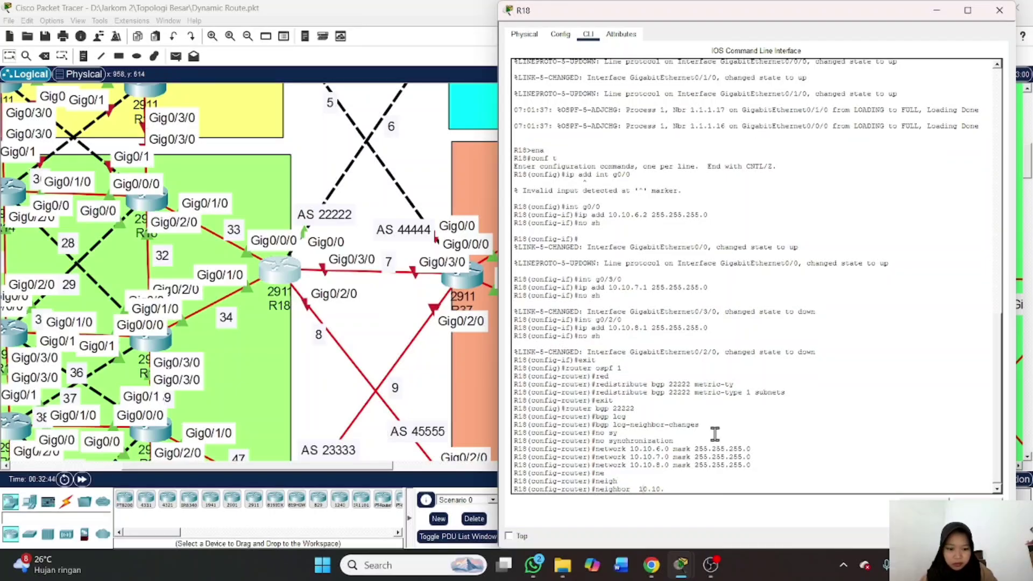
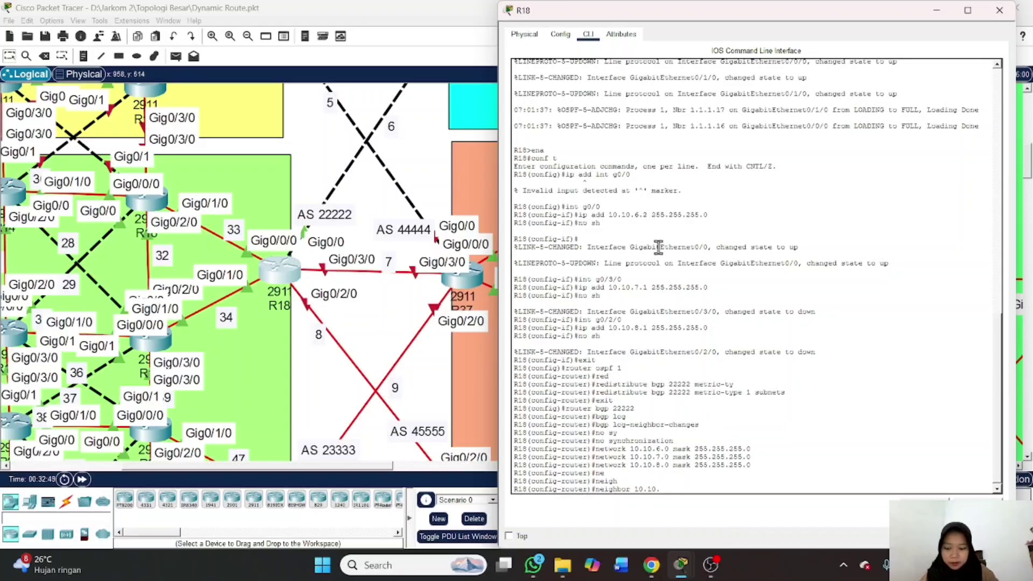
{"action": "type", "text": "6."}
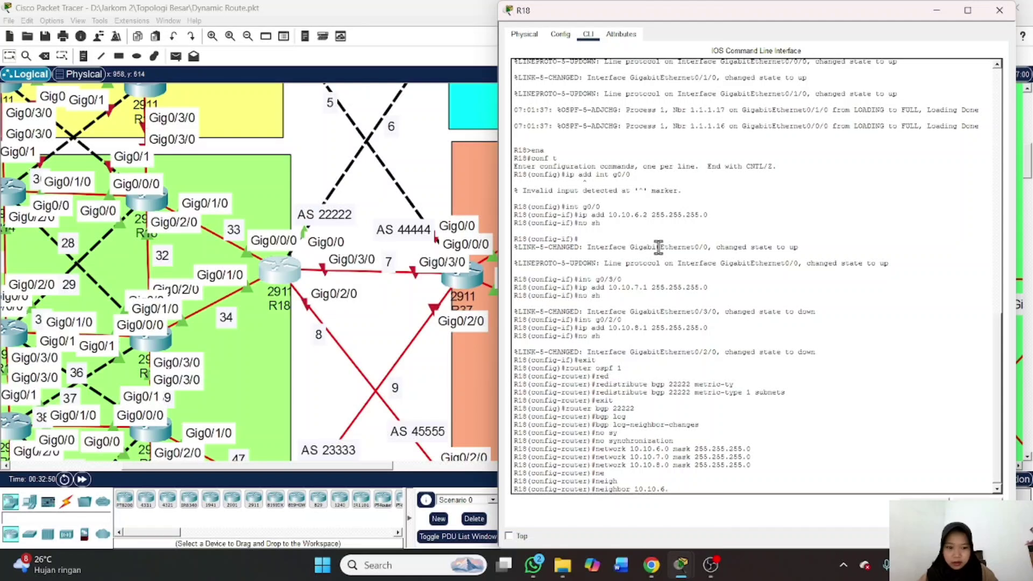
{"action": "type", "text": "1"}
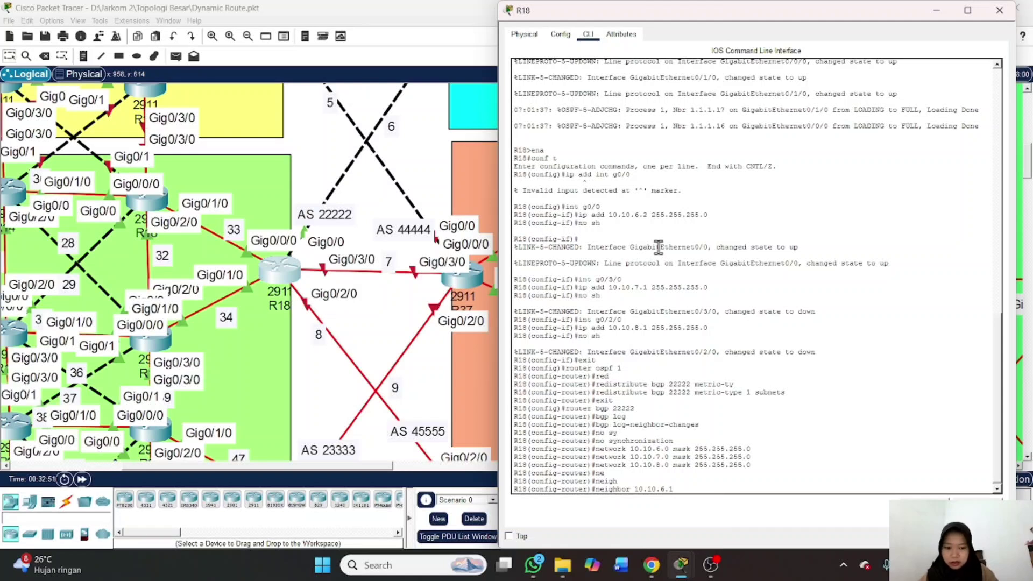
{"action": "type", "text": " r"}
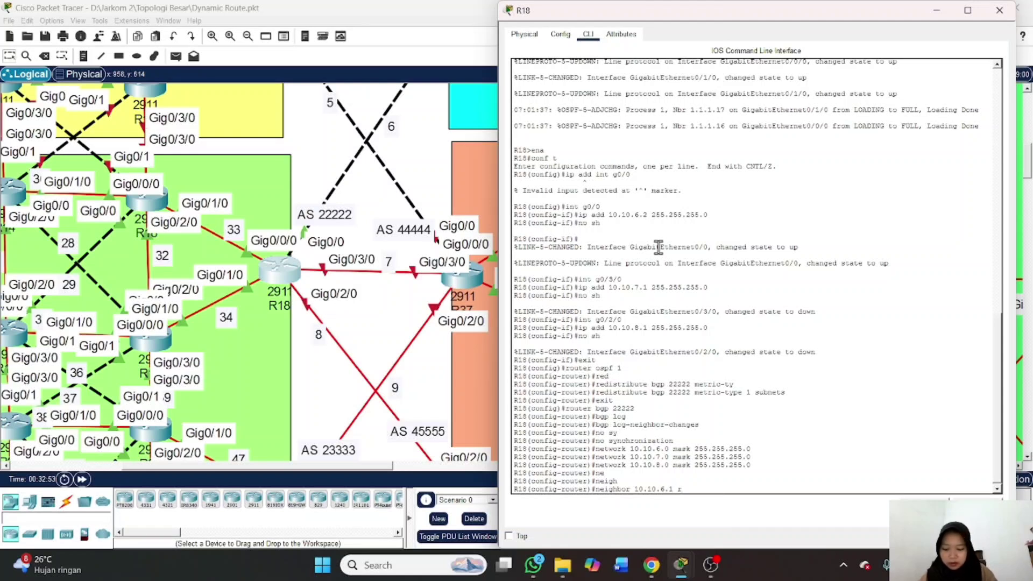
{"action": "type", "text": "emote-as"}
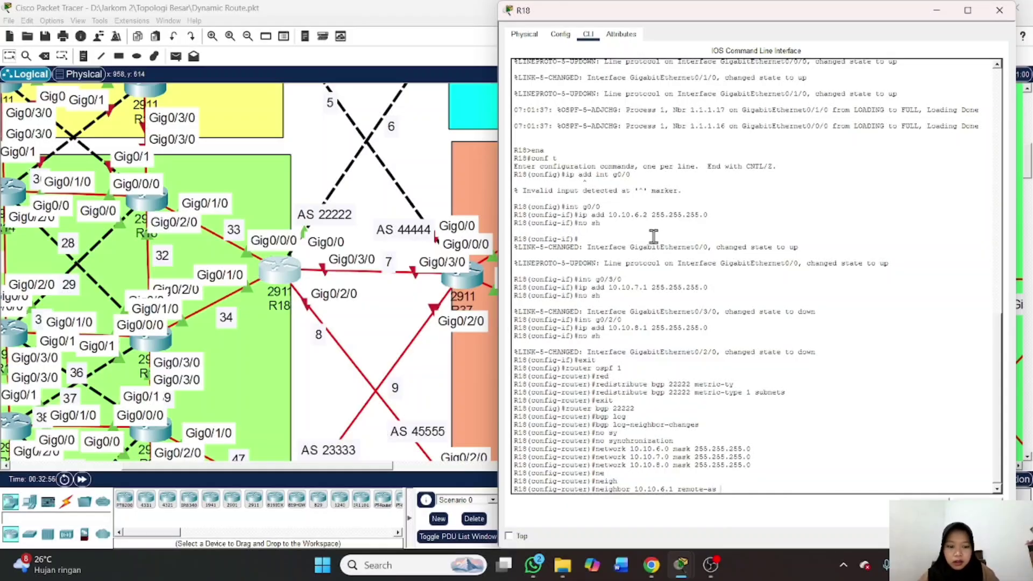
{"action": "scroll", "coordinate": [458, 327], "scroll_direction": "up", "scroll_amount": 1}
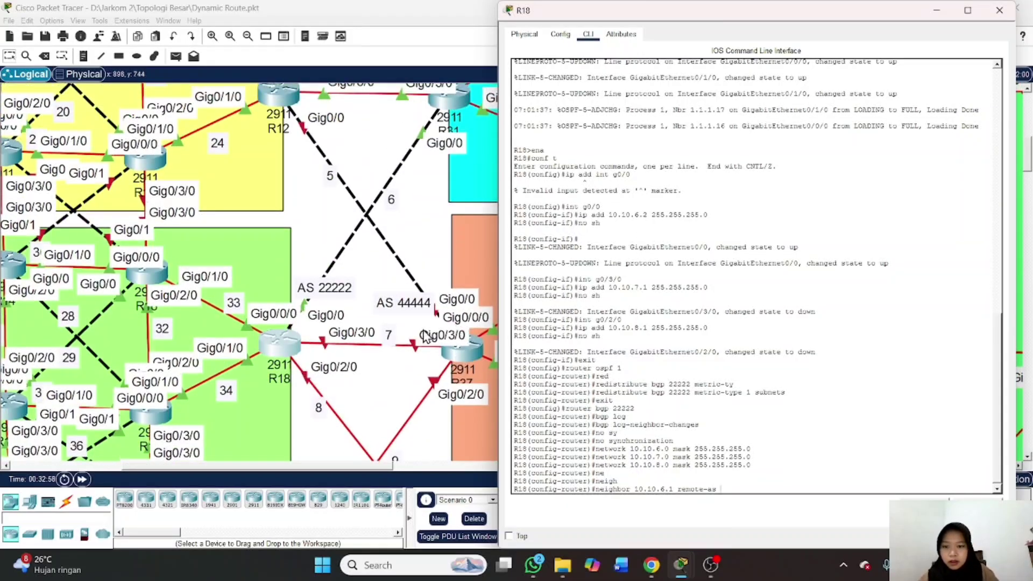
{"action": "scroll", "coordinate": [365, 339], "scroll_direction": "up", "scroll_amount": 1}
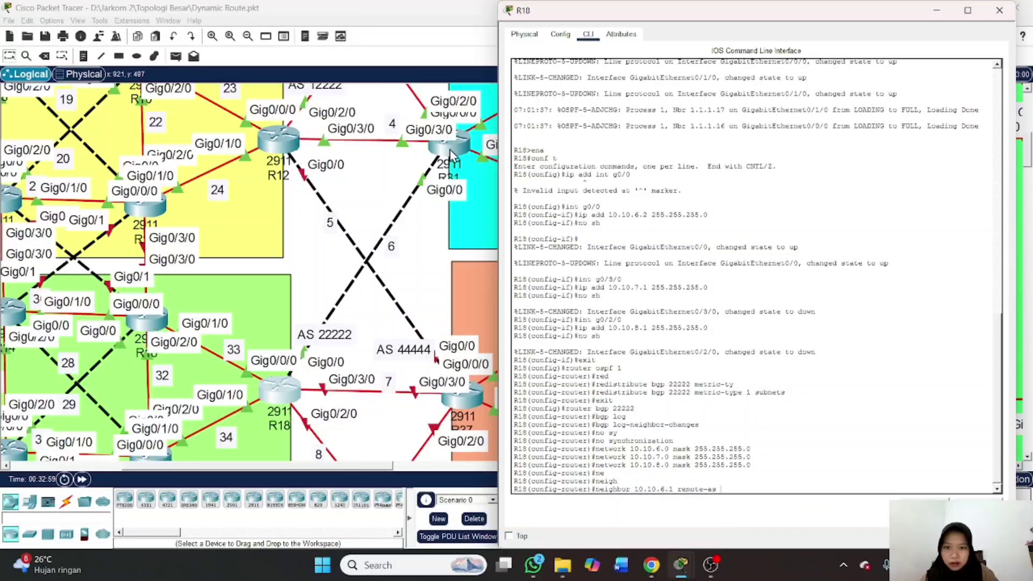
{"action": "scroll", "coordinate": [447, 203], "scroll_direction": "up", "scroll_amount": 2}
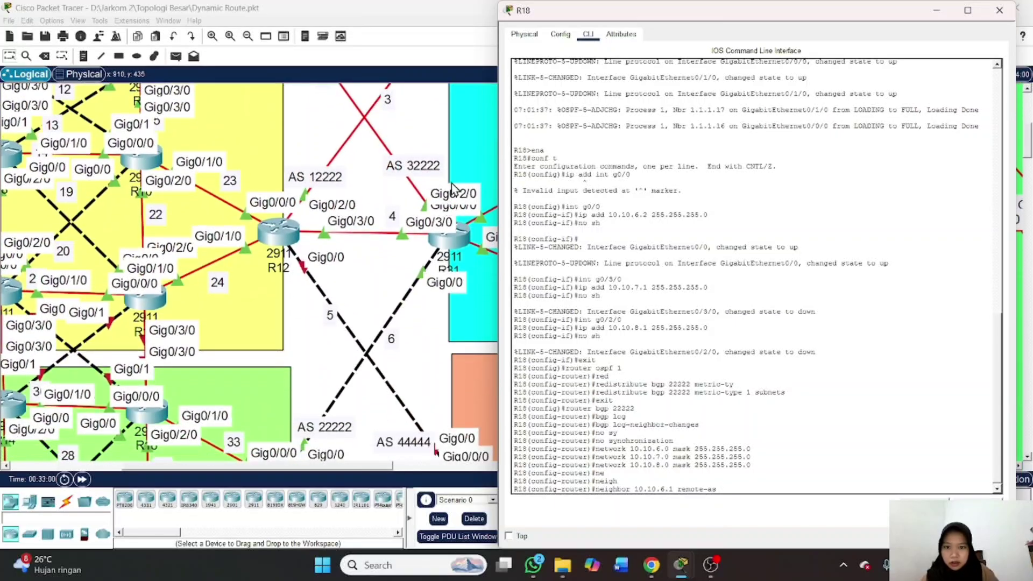
{"action": "type", "text": "322"}
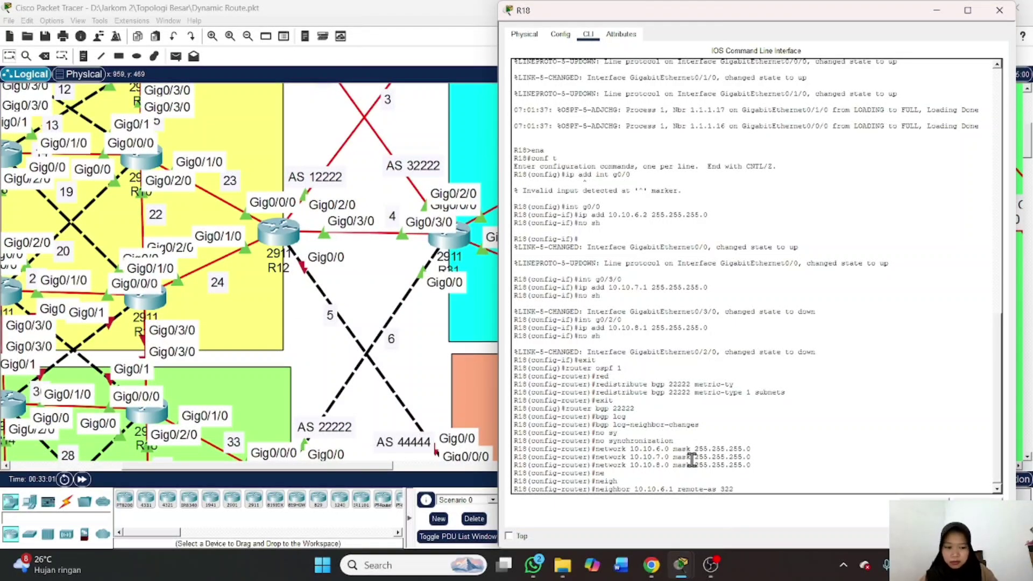
{"action": "type", "text": "22"}
{"action": "key", "text": "Return"}
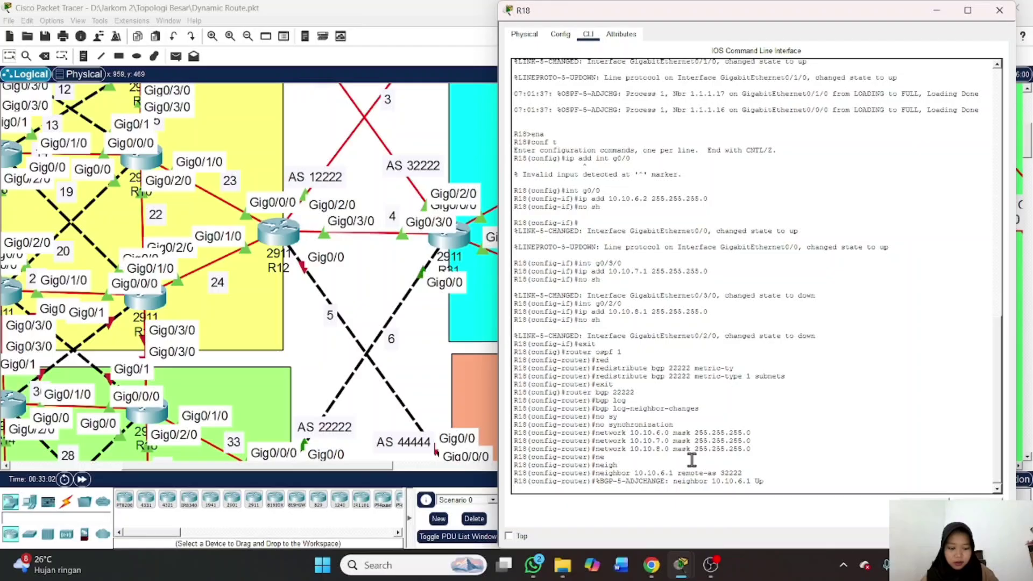
{"action": "key", "text": "Return"}
Add BGP neighbor 10.10.7.2 with remote-as 44444 on R18
{"action": "key", "text": "Up"}
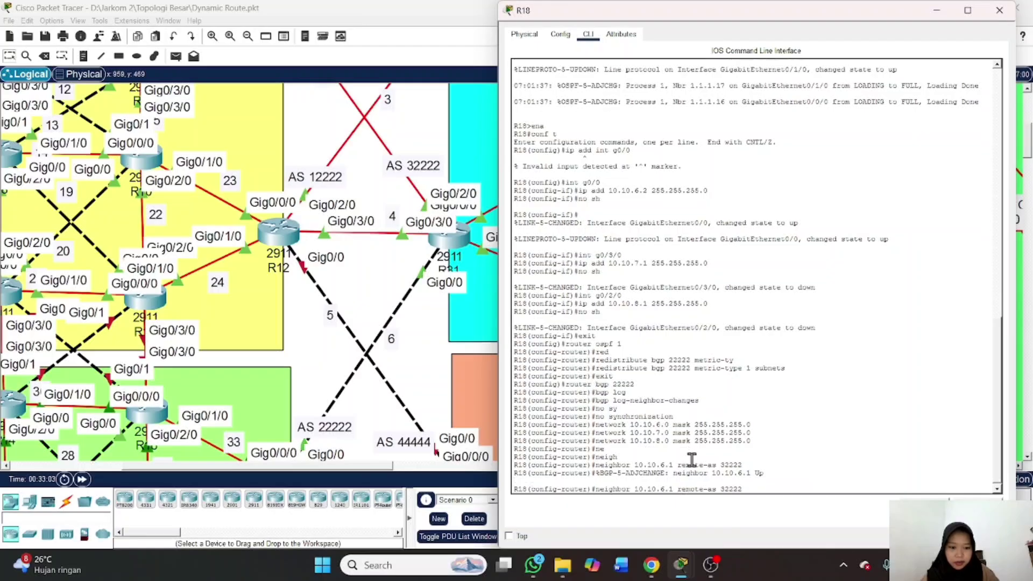
{"action": "key", "text": "Left"}
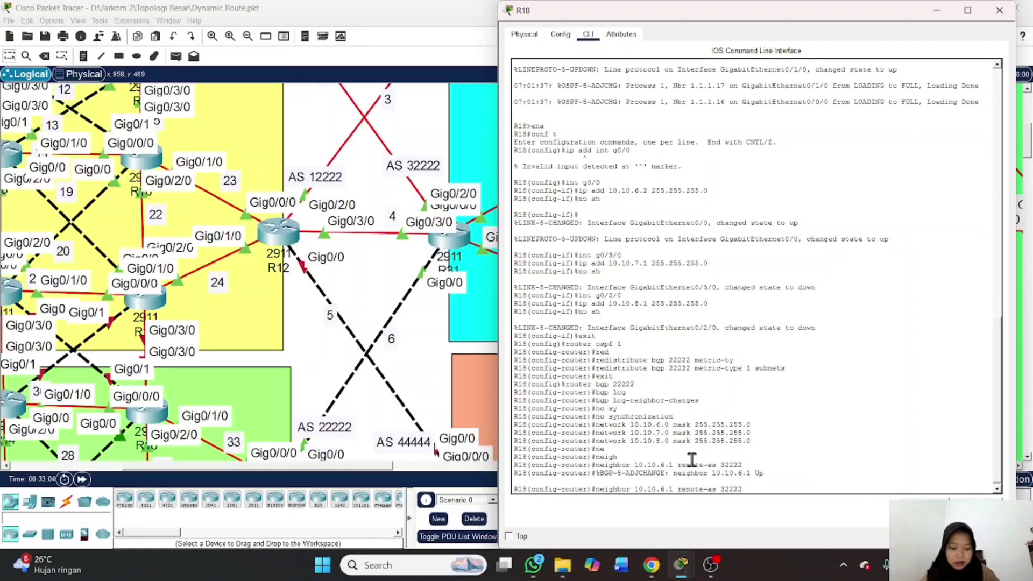
{"action": "scroll", "coordinate": [427, 385], "scroll_direction": "down", "scroll_amount": 2}
{"action": "scroll", "coordinate": [427, 385], "scroll_direction": "down", "scroll_amount": 2}
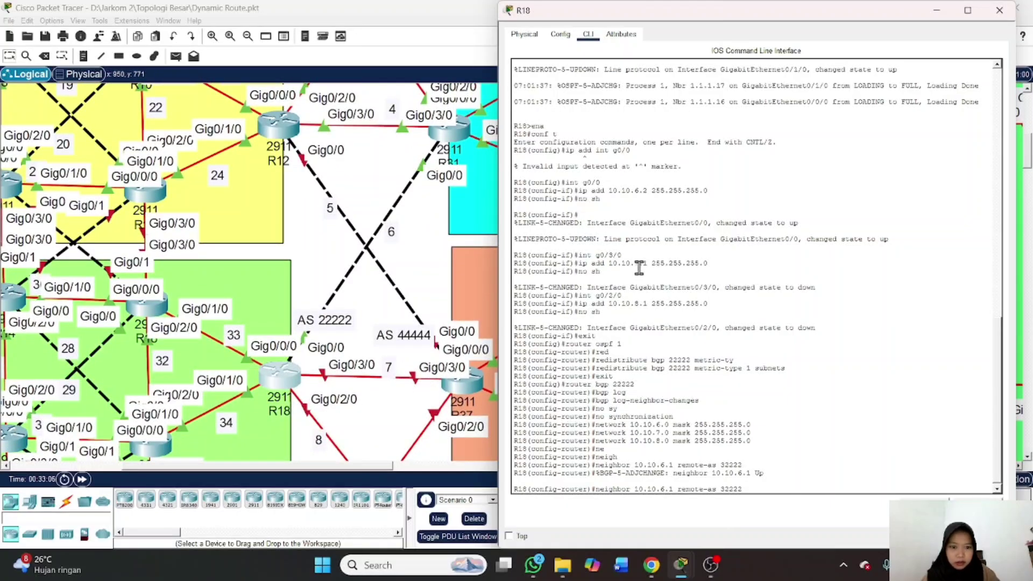
{"action": "key", "text": "BackSpace"}
{"action": "type", "text": "2"}
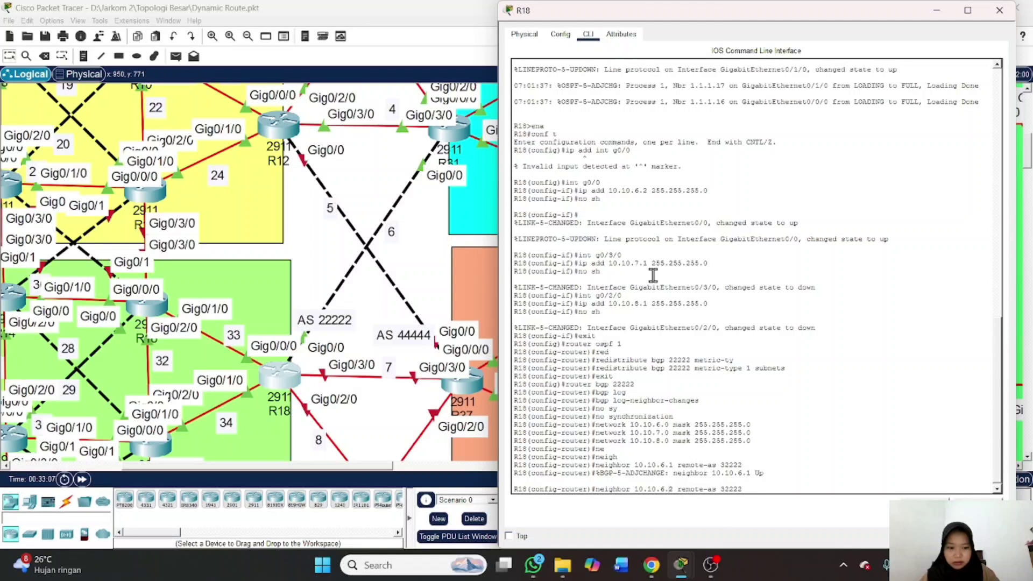
{"action": "key", "text": "Left"}
{"action": "key", "text": "Left"}
{"action": "key", "text": "BackSpace"}
{"action": "type", "text": "7"}
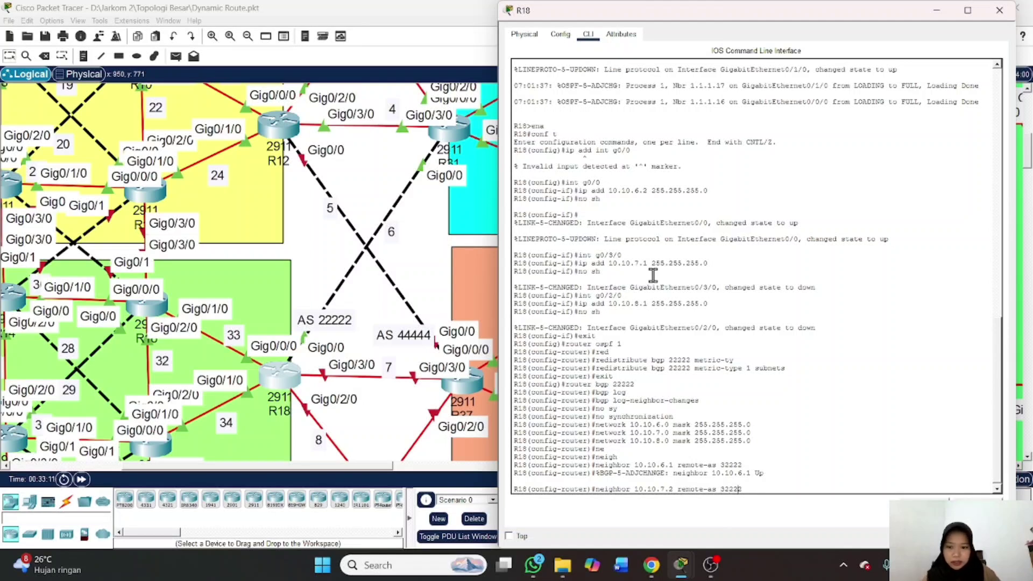
{"action": "key", "text": "BackSpace"}
{"action": "key", "text": "BackSpace"}
{"action": "key", "text": "BackSpace"}
{"action": "key", "text": "BackSpace"}
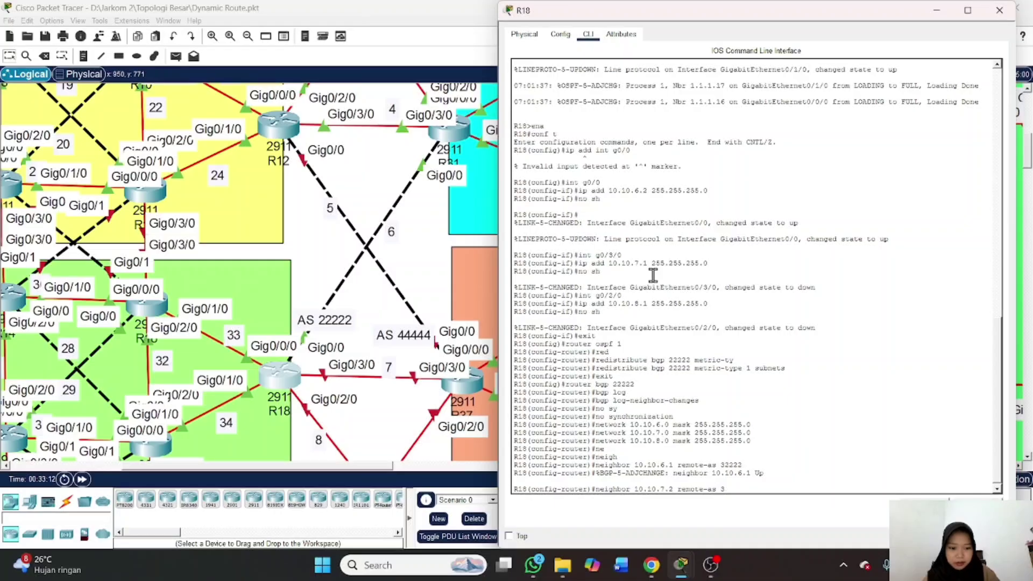
{"action": "type", "text": "44444"}
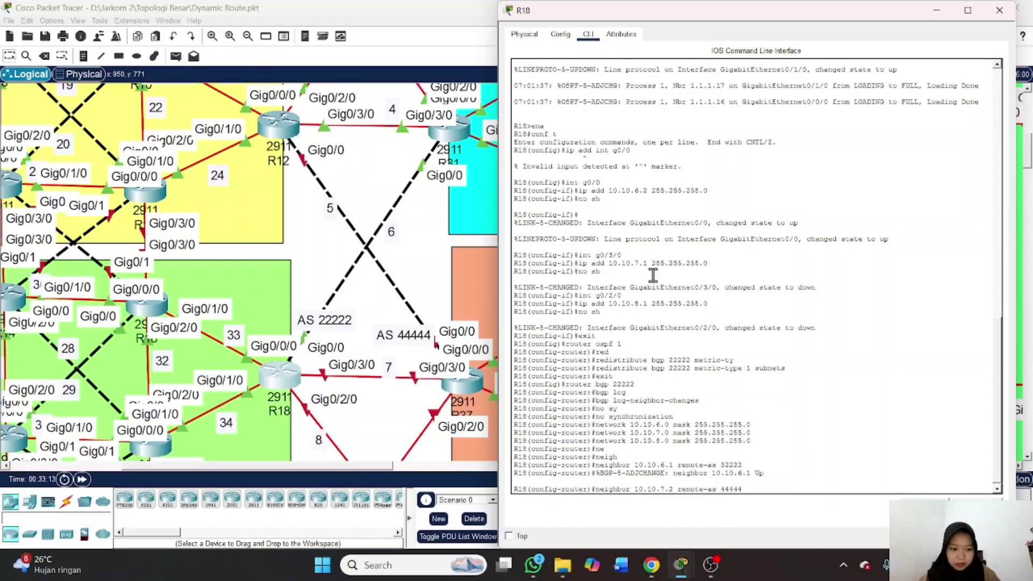
{"action": "key", "text": "Return"}
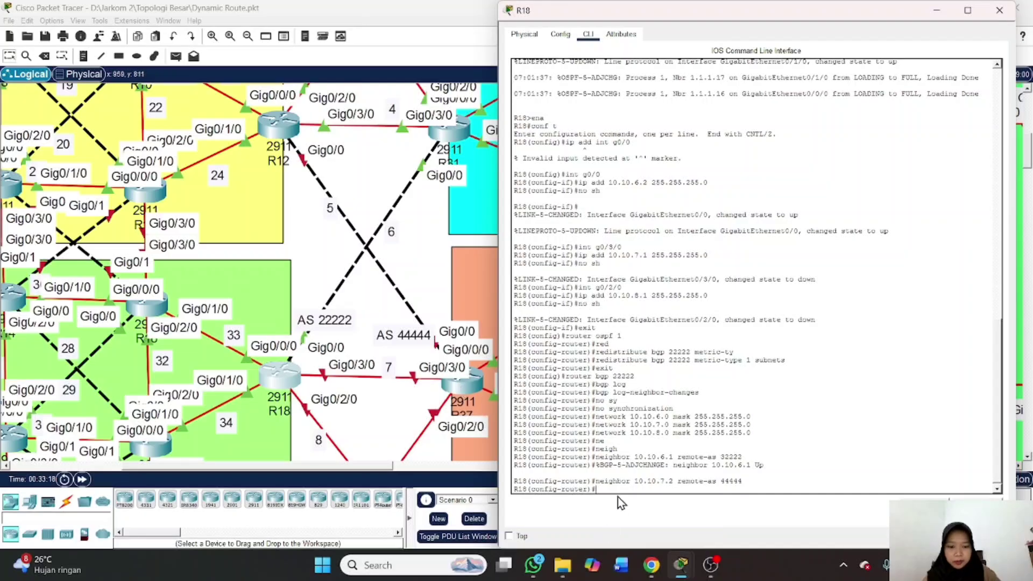
Add BGP neighbor 10.10.8.2 with remote-as 45555 on R18
{"action": "key", "text": "Up"}
{"action": "scroll", "coordinate": [409, 370], "scroll_direction": "down", "scroll_amount": 5}
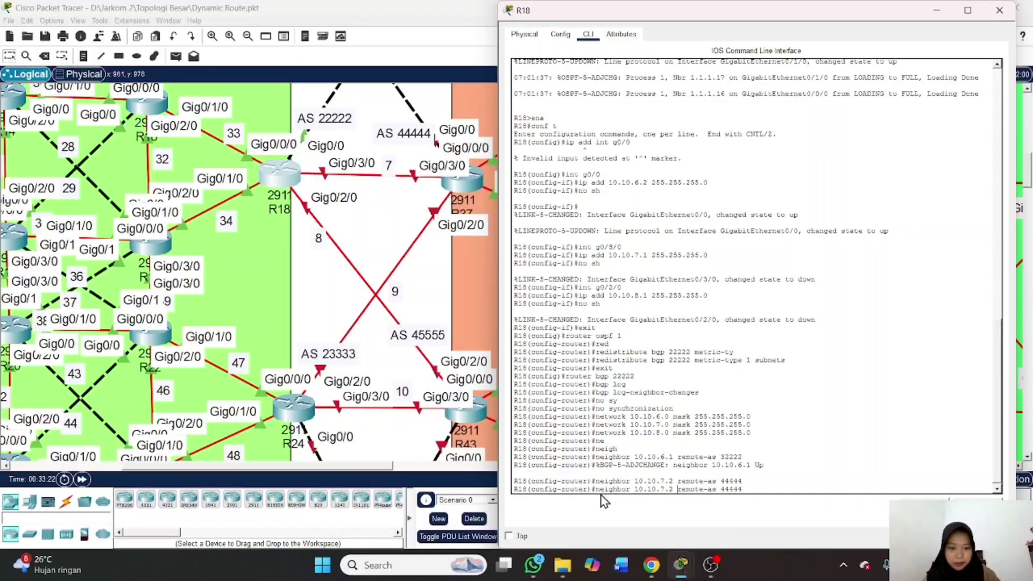
{"action": "key", "text": "Left"}
{"action": "key", "text": "Left"}
{"action": "key", "text": "Left"}
{"action": "key", "text": "Left"}
{"action": "key", "text": "Left"}
{"action": "key", "text": "Left"}
{"action": "key", "text": "Left"}
{"action": "key", "text": "Left"}
{"action": "key", "text": "Left"}
{"action": "key", "text": "Left"}
{"action": "key", "text": "Left"}
{"action": "key", "text": "Left"}
{"action": "key", "text": "Left"}
{"action": "key", "text": "Left"}
{"action": "key", "text": "Left"}
{"action": "key", "text": "Left"}
{"action": "key", "text": "Left"}
{"action": "key", "text": "Left"}
{"action": "key", "text": "BackSpace"}
{"action": "type", "text": "8"}
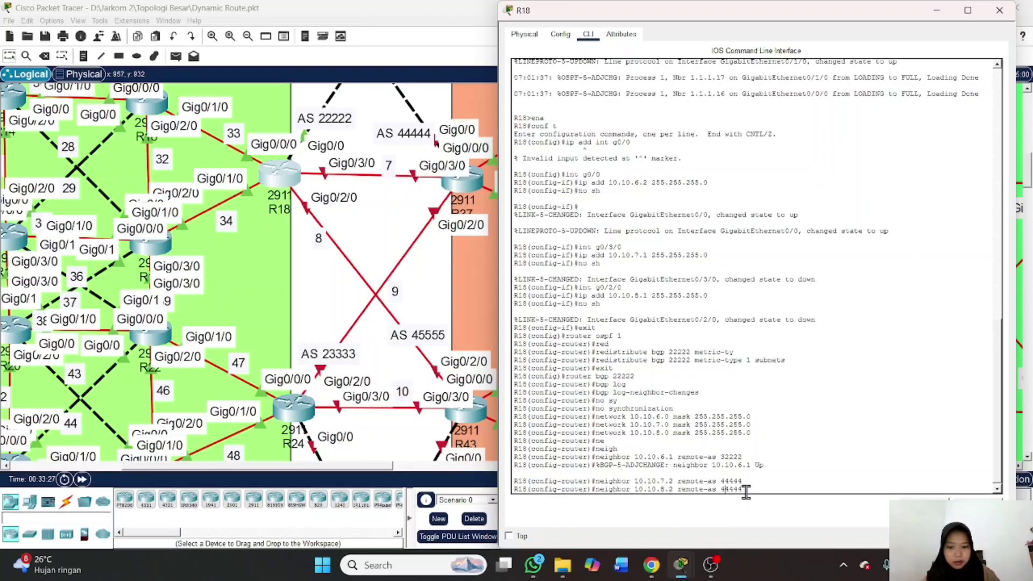
{"action": "scroll", "coordinate": [409, 366], "scroll_direction": "down", "scroll_amount": 1}
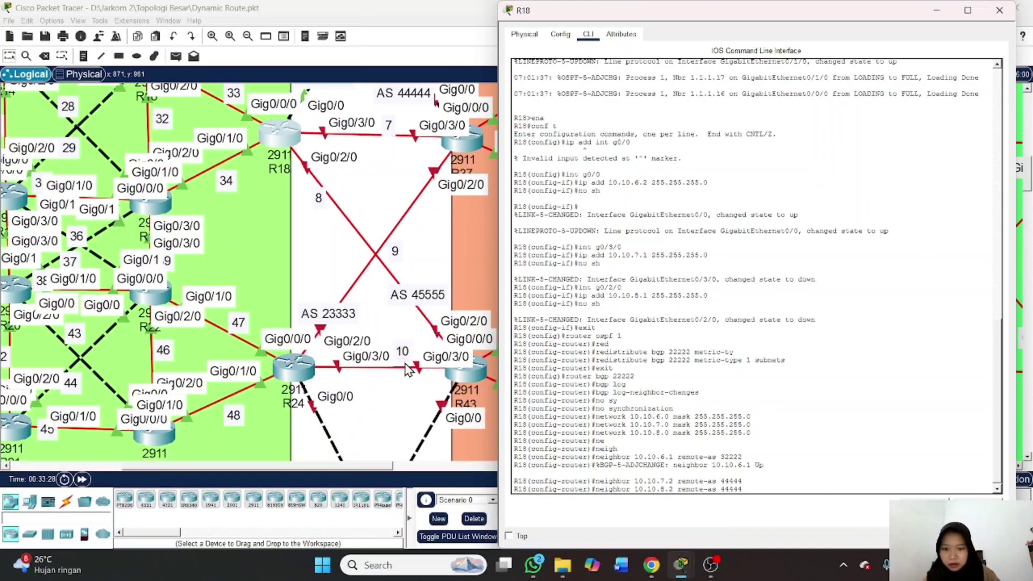
{"action": "key", "text": "BackSpace"}
{"action": "key", "text": "BackSpace"}
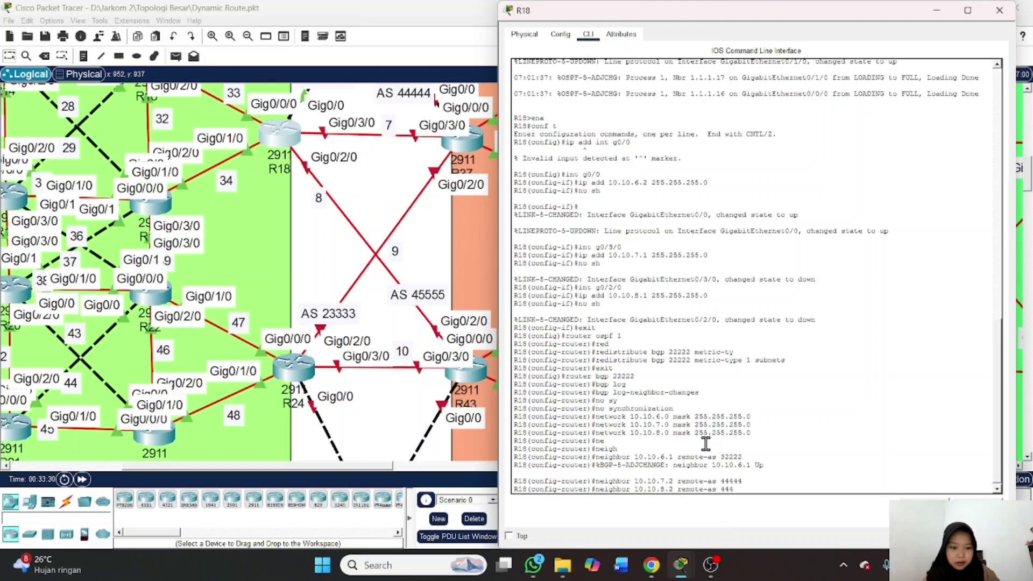
{"action": "type", "text": "5555"}
{"action": "key", "text": "Return"}
Redistribute OSPF process 1 into R18's BGP 22222 process
{"action": "type", "text": "re"}
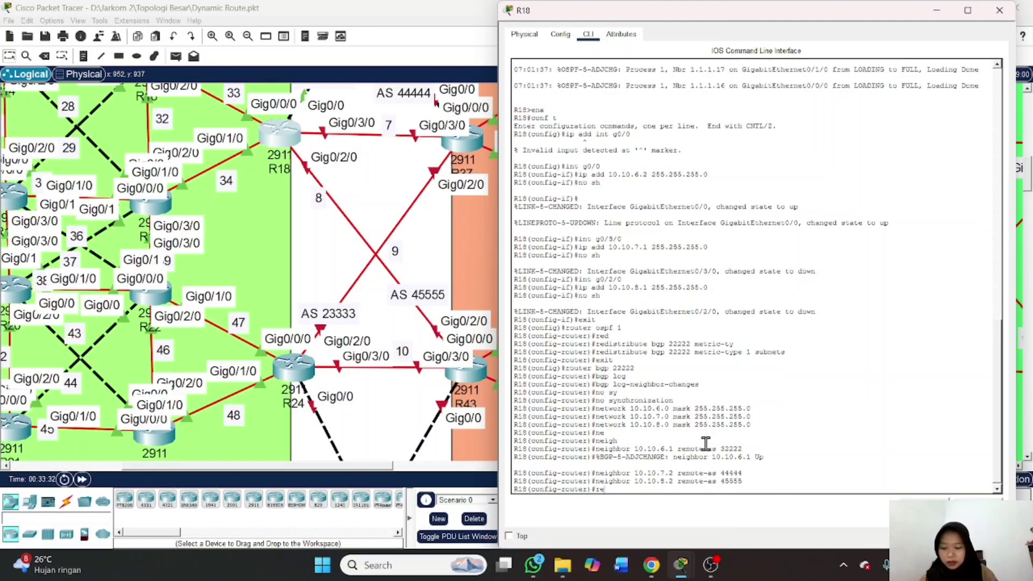
{"action": "type", "text": "d"}
{"action": "key", "text": "Tab"}
{"action": "type", "text": "ospf"}
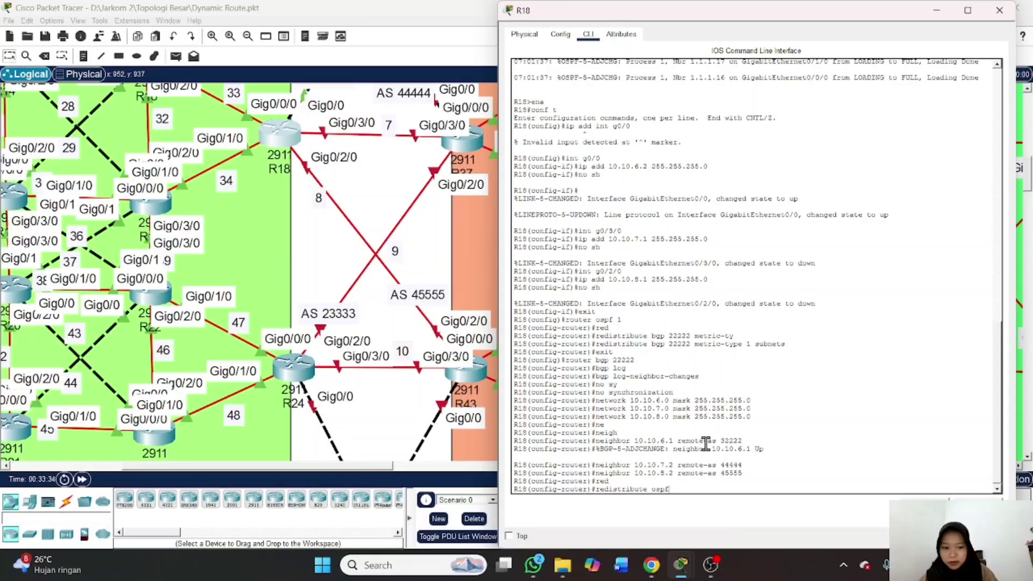
{"action": "type", "text": " 1"}
{"action": "key", "text": "Return"}
End R18's configuration mode, save its configuration with wr and close the R18 window
{"action": "type", "text": "end"}
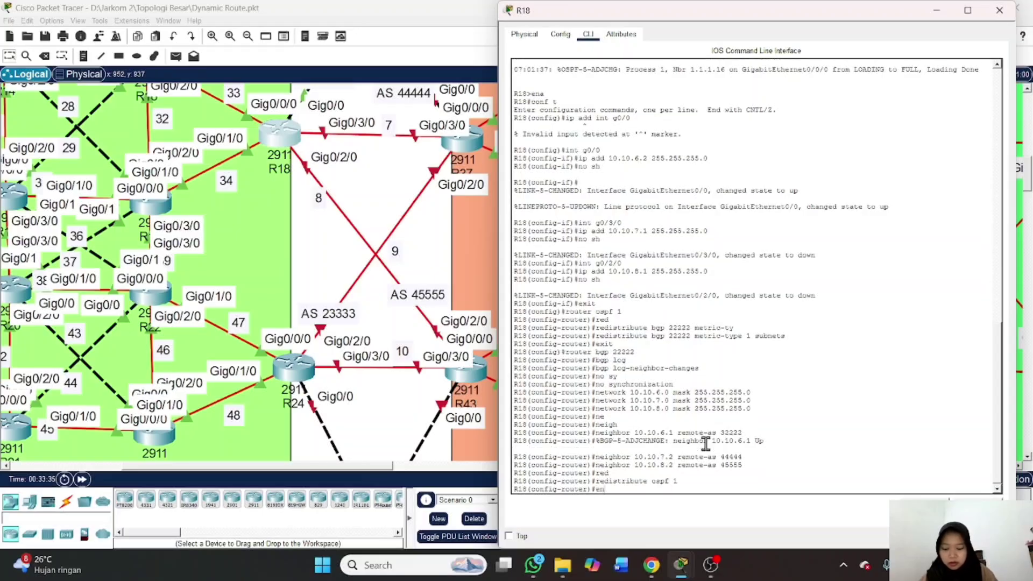
{"action": "key", "text": "Return"}
{"action": "key", "text": "Return"}
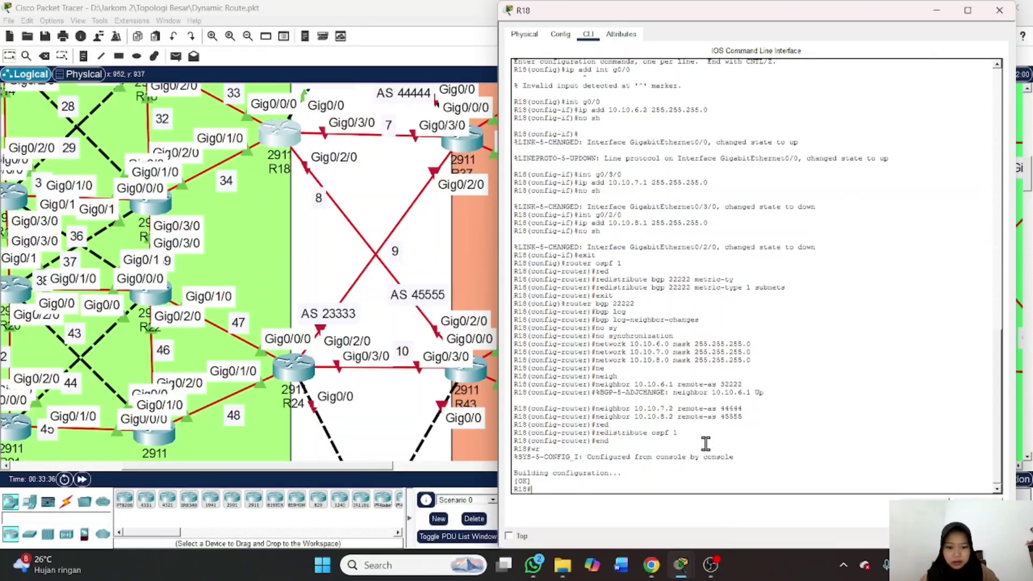
{"action": "left_click", "coordinate": [998, 10]}
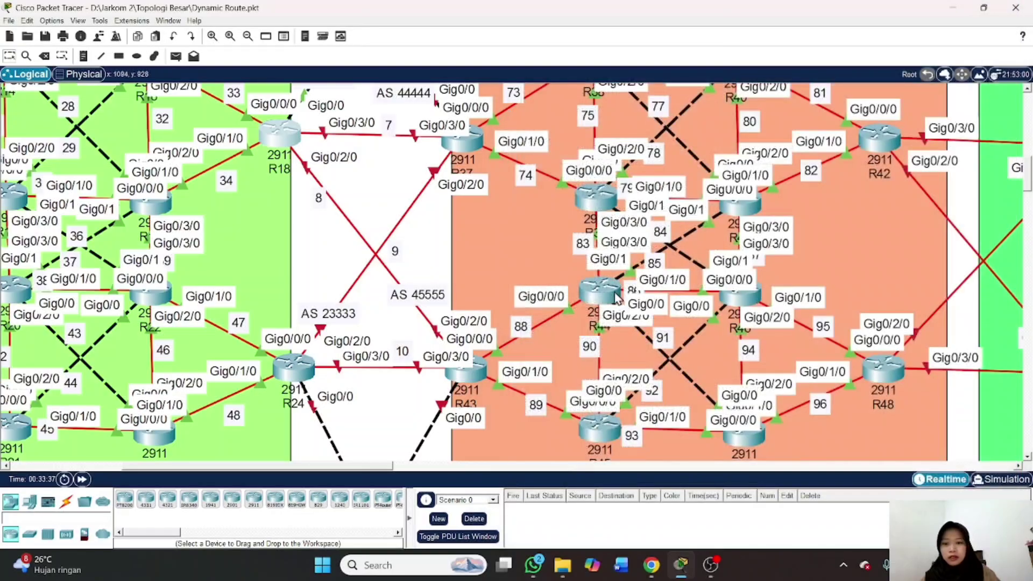
Open R24's command line, enter global configuration mode and move its window aside so the topology links stay visible
{"action": "scroll", "coordinate": [615, 295], "scroll_direction": "up", "scroll_amount": 4}
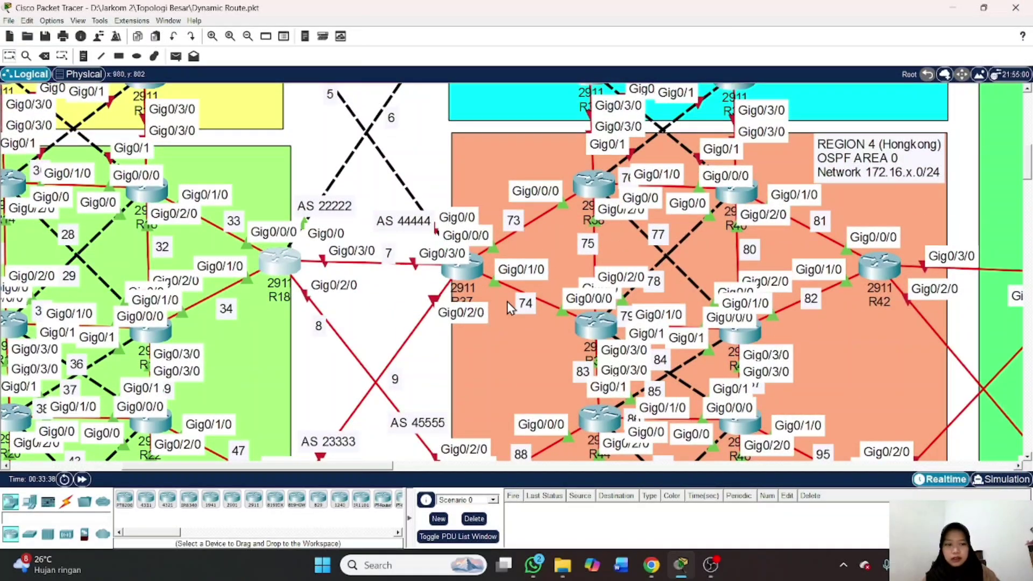
{"action": "scroll", "coordinate": [507, 302], "scroll_direction": "left", "scroll_amount": 4}
{"action": "scroll", "coordinate": [509, 307], "scroll_direction": "down", "scroll_amount": 5}
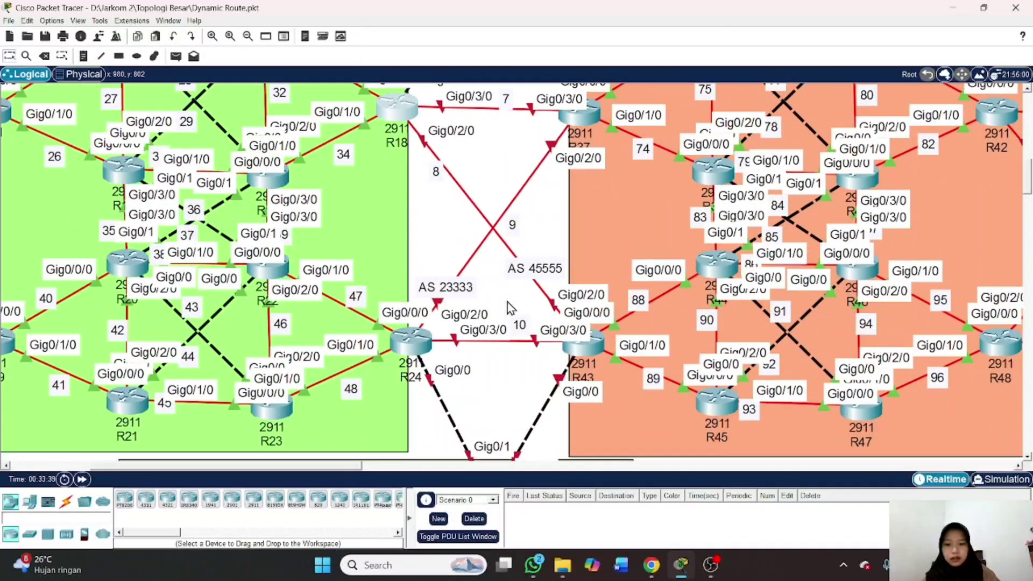
{"action": "scroll", "coordinate": [434, 354], "scroll_direction": "right", "scroll_amount": 3}
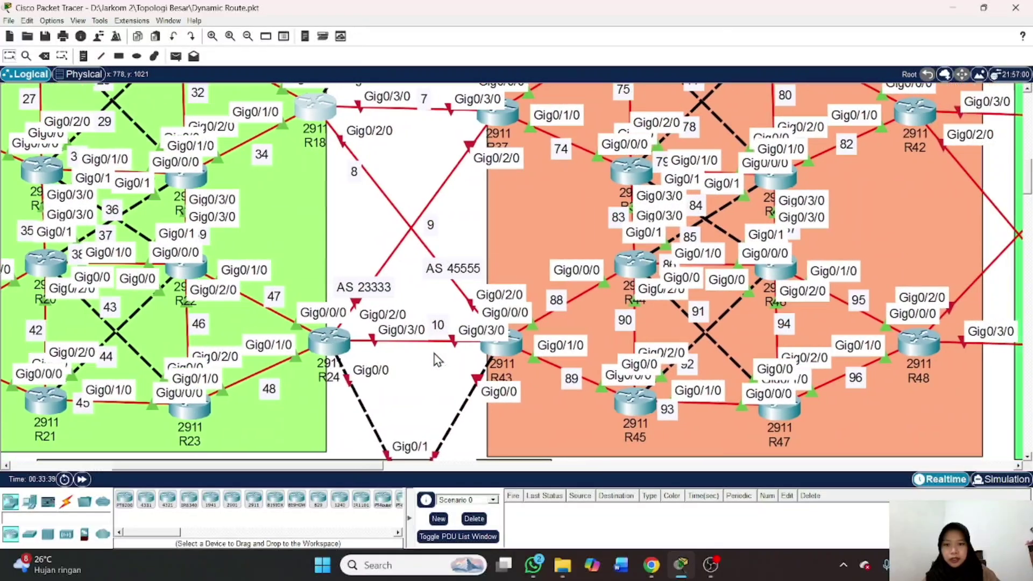
{"action": "left_click", "coordinate": [326, 342]}
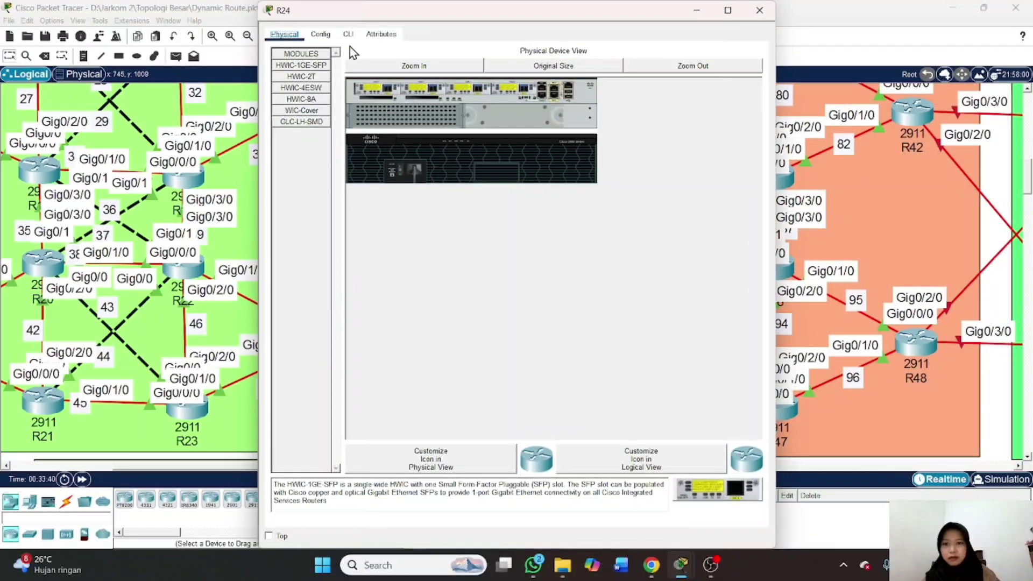
{"action": "left_click", "coordinate": [349, 41]}
{"action": "key", "text": "Return"}
{"action": "type", "text": "ena"}
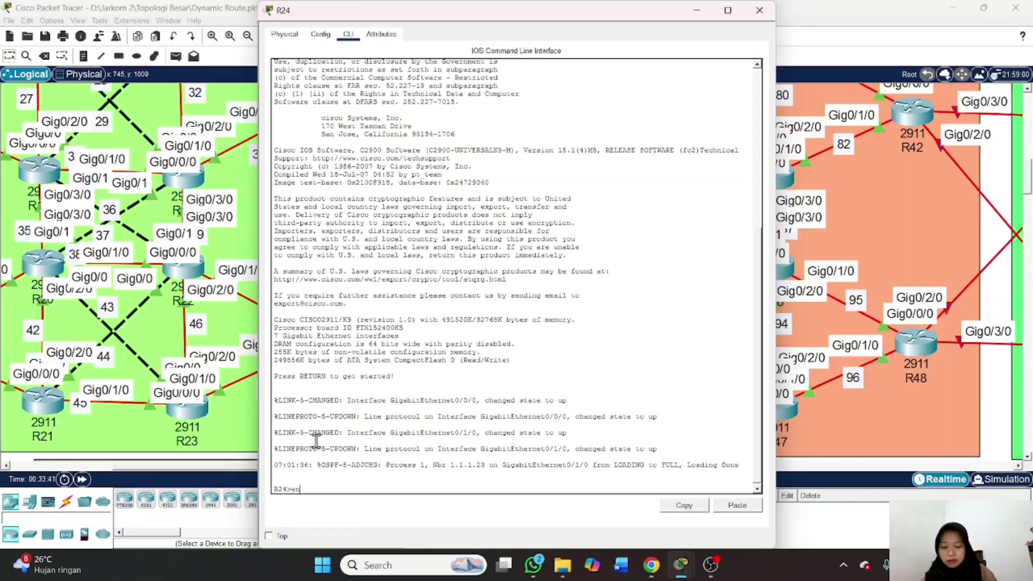
{"action": "key", "text": "Return"}
{"action": "type", "text": "conf t"}
{"action": "key", "text": "Return"}
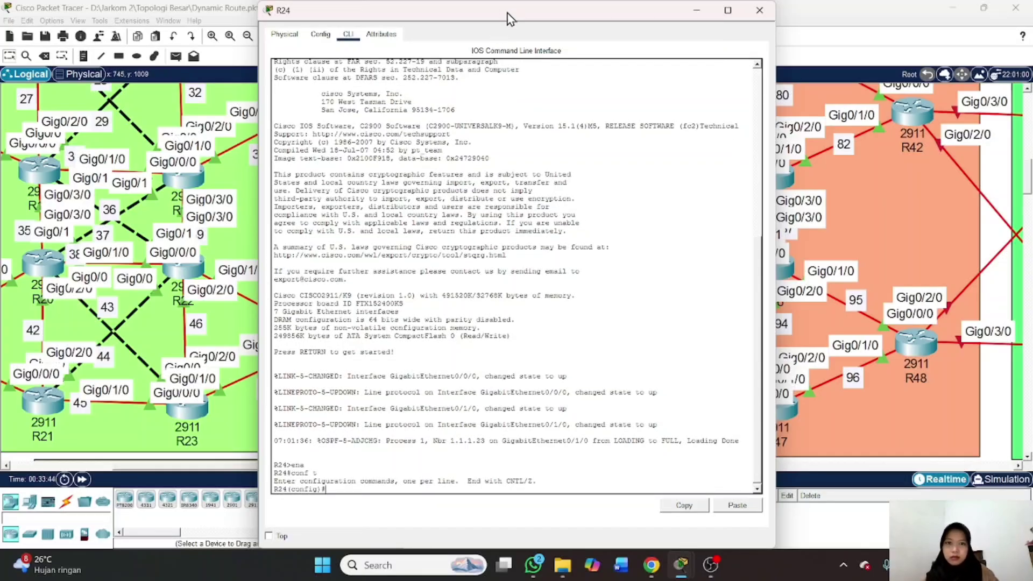
{"action": "left_click_drag", "start_coordinate": [508, 12], "coordinate": [785, 13]}
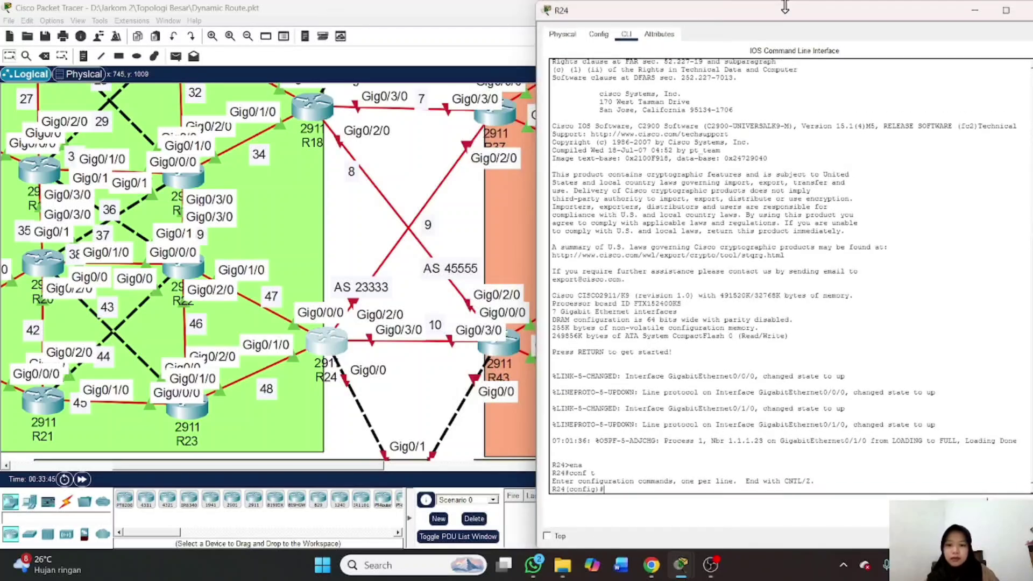
Assign 10.10.9.1 with mask 255.255.255.0 to R24's interface g0/2/0 and enable the interface
{"action": "scroll", "coordinate": [430, 351], "scroll_direction": "down", "scroll_amount": 2}
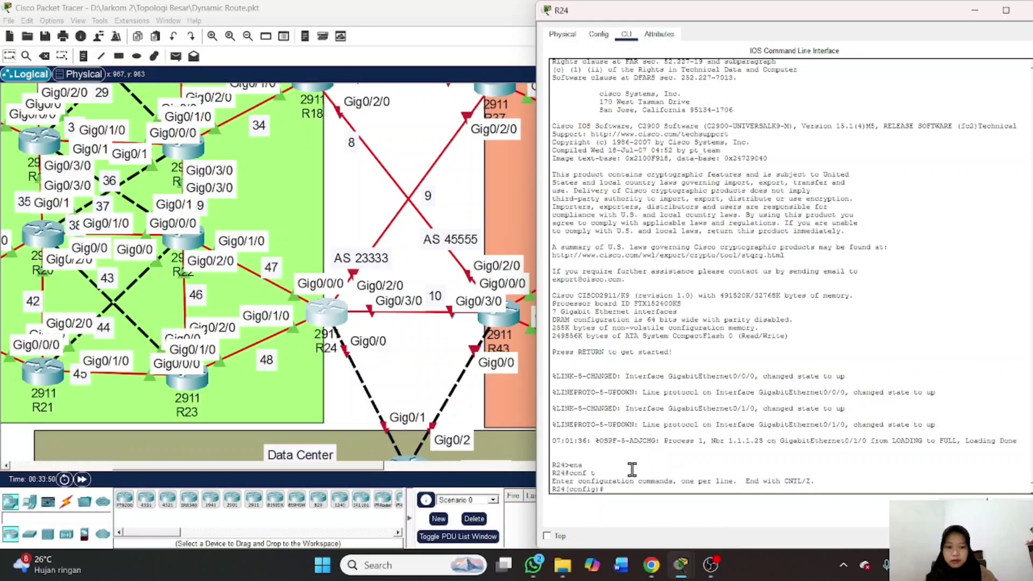
{"action": "type", "text": "int "}
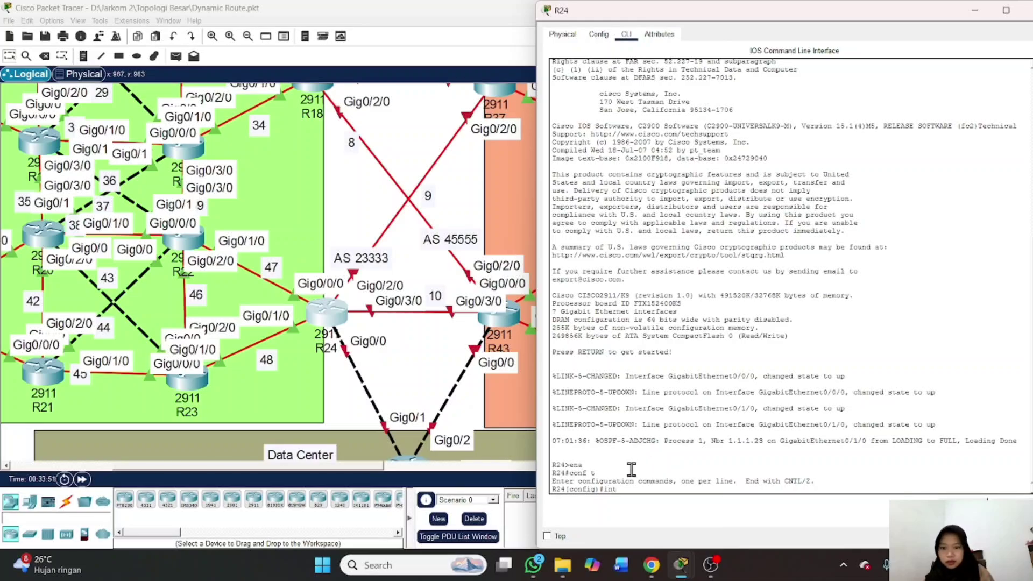
{"action": "type", "text": "g0/2/"}
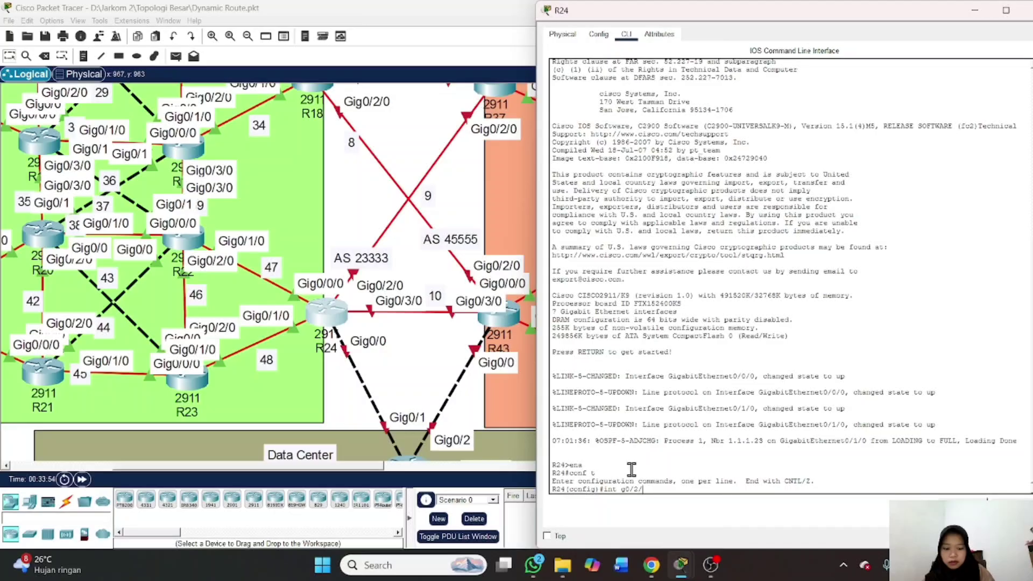
{"action": "type", "text": "0"}
{"action": "key", "text": "Return"}
{"action": "type", "text": "ip add 10.10"}
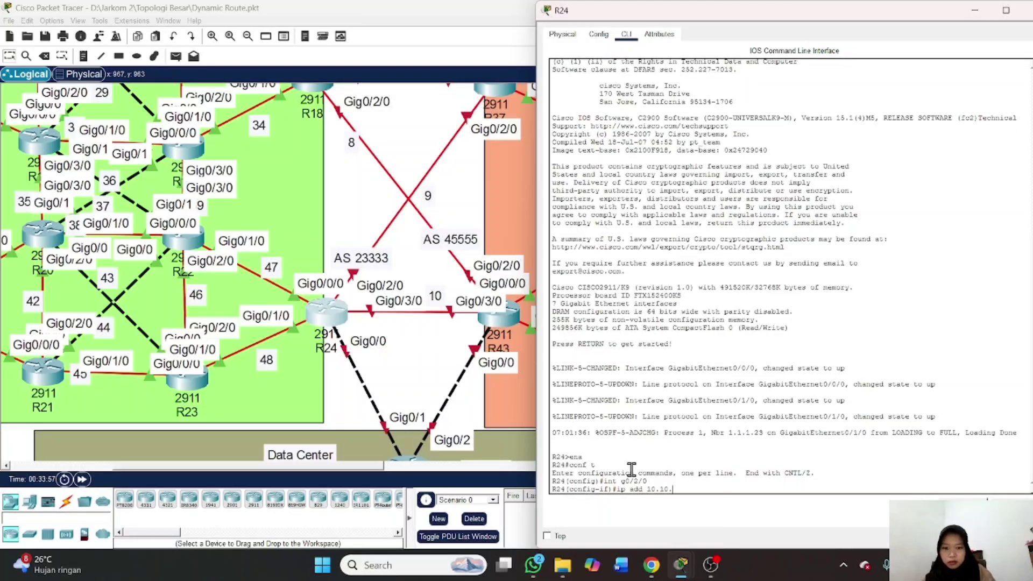
{"action": "type", "text": ".9"}
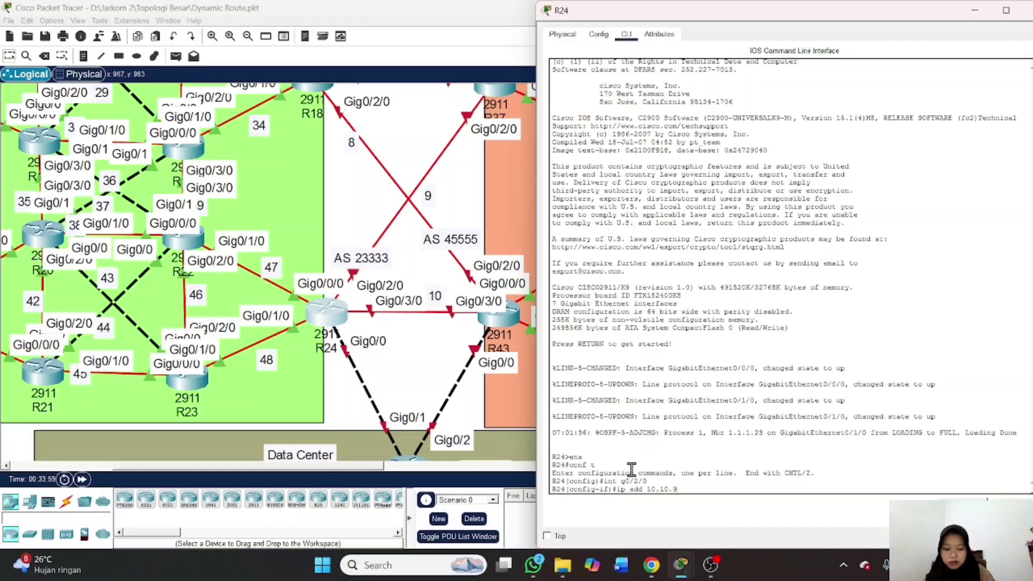
{"action": "type", "text": ".1"}
{"action": "type", "text": " 255"}
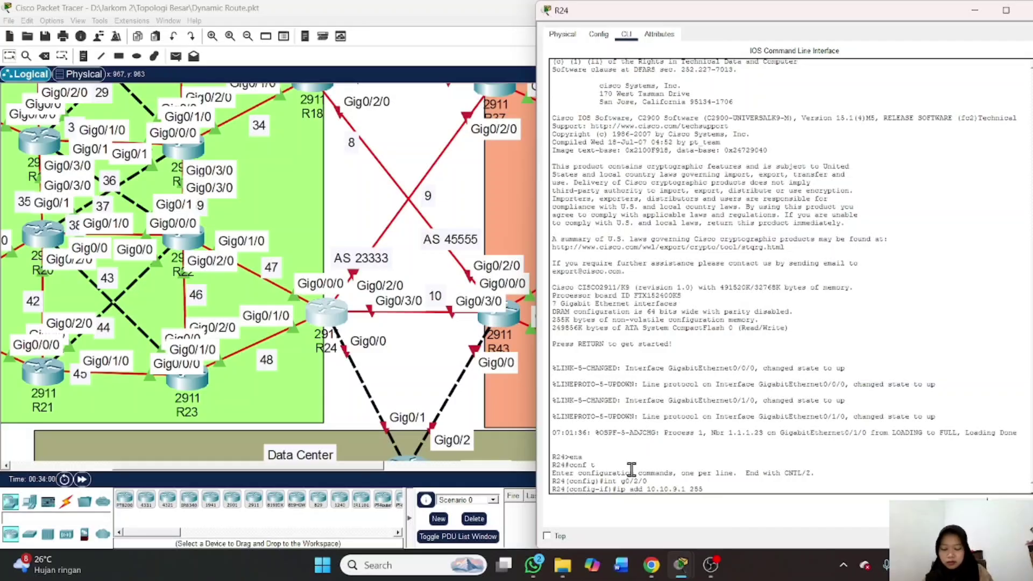
{"action": "type", "text": ".255.255"}
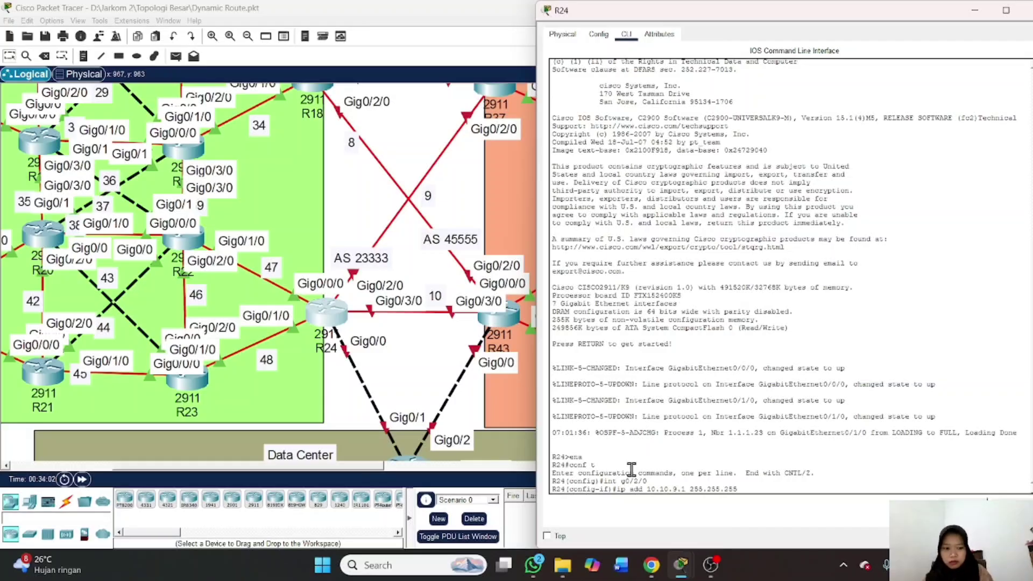
{"action": "type", "text": ".0"}
{"action": "key", "text": "Return"}
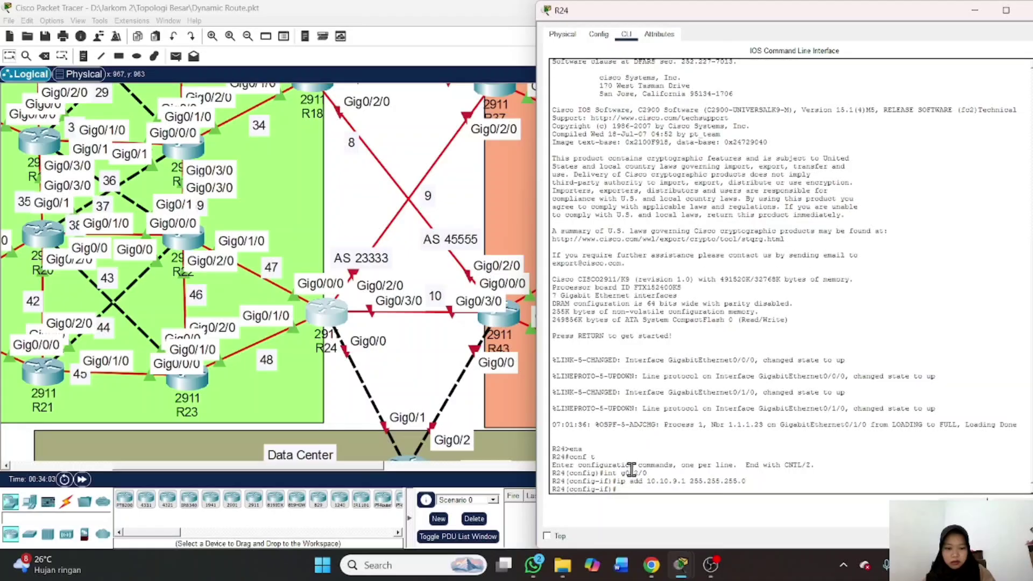
{"action": "type", "text": "no sh"}
{"action": "key", "text": "Return"}
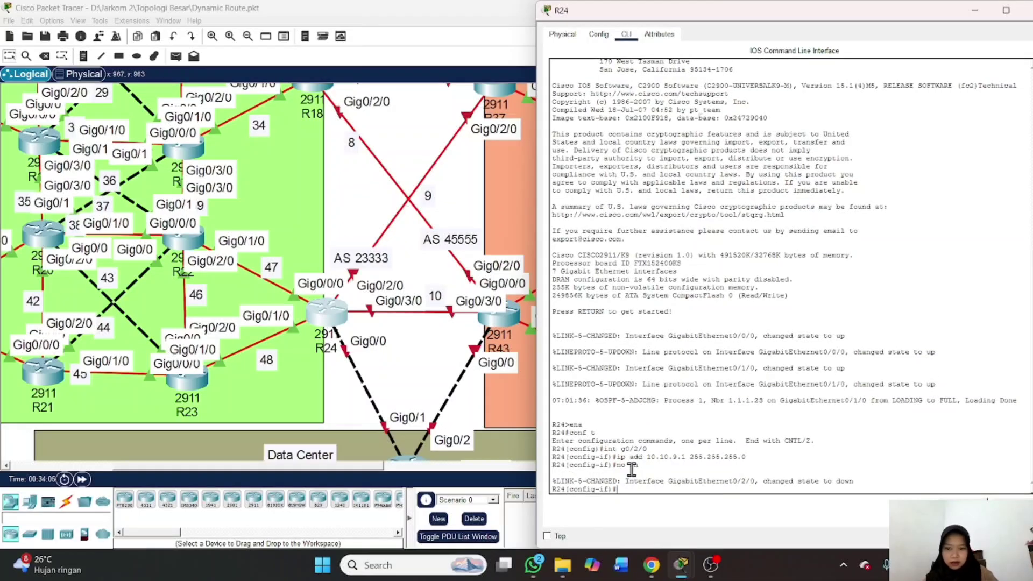
Assign 10.10.10.1 with mask 255.255.255.0 to R24's interface g0/3/0 and enable the interface
{"action": "key", "text": "Up"}
{"action": "key", "text": "Up"}
{"action": "key", "text": "Up"}
{"action": "key", "text": "BackSpace"}
{"action": "key", "text": "BackSpace"}
{"action": "key", "text": "BackSpace"}
{"action": "type", "text": "3/0"}
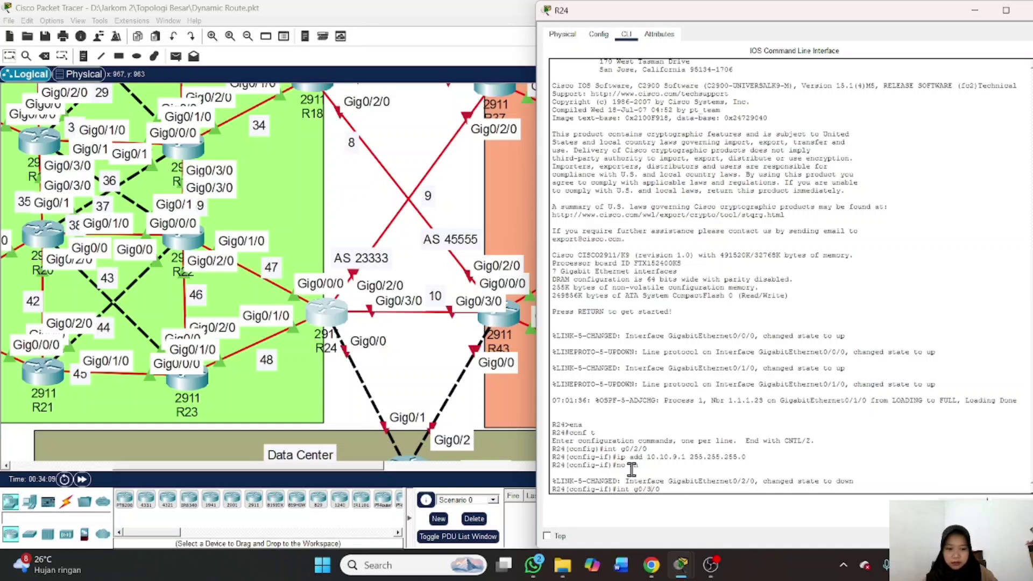
{"action": "key", "text": "Return"}
{"action": "key", "text": "Up"}
{"action": "key", "text": "Up"}
{"action": "key", "text": "Up"}
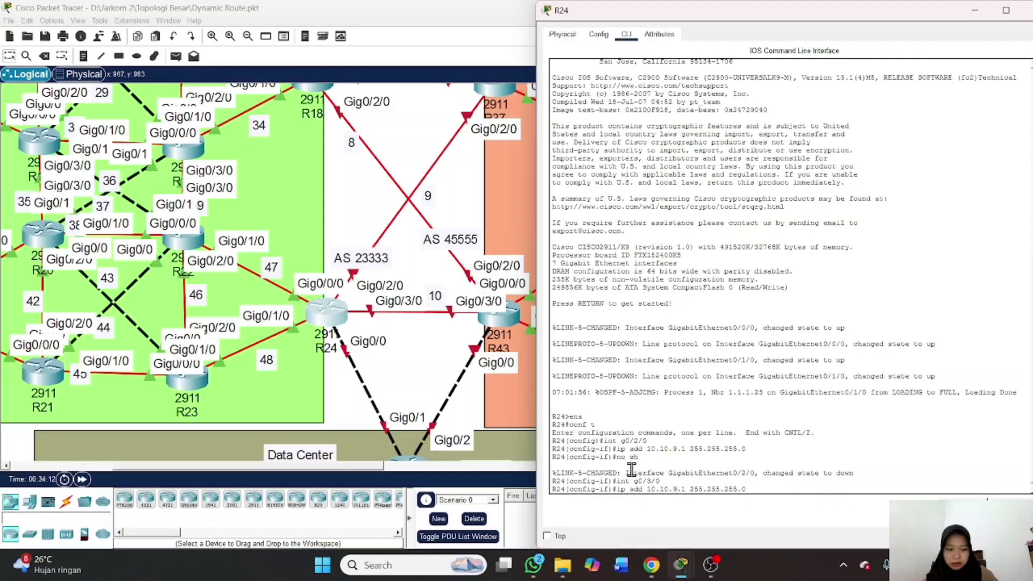
{"action": "key", "text": "Delete"}
{"action": "type", "text": "10"}
{"action": "key", "text": "Return"}
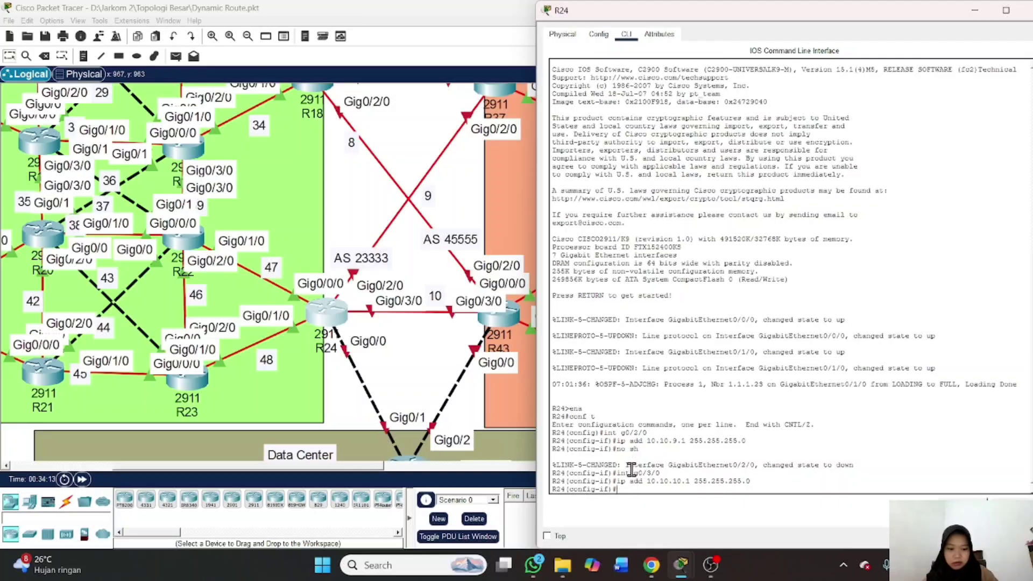
{"action": "type", "text": "no sh"}
{"action": "key", "text": "Return"}
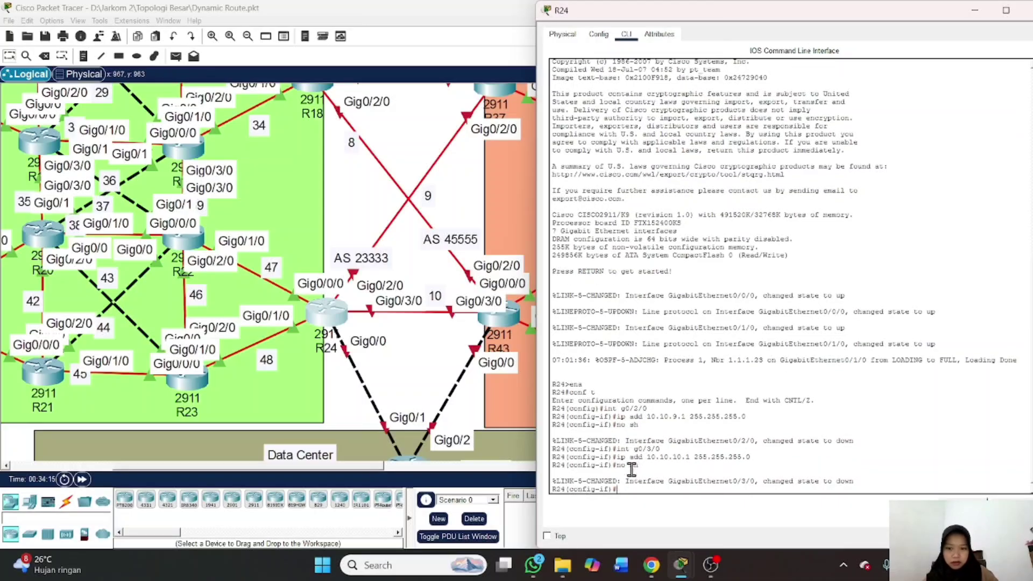
Leave R24's interface configuration and enter configuration of its OSPF process 1
{"action": "scroll", "coordinate": [391, 355], "scroll_direction": "up", "scroll_amount": 1}
{"action": "scroll", "coordinate": [391, 355], "scroll_direction": "right", "scroll_amount": 1}
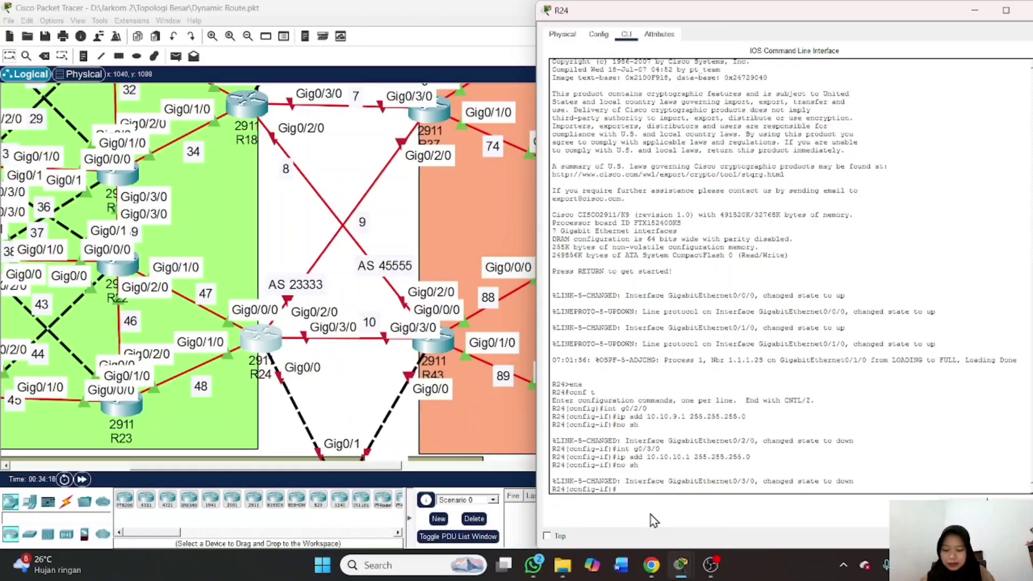
{"action": "type", "text": "exit"}
{"action": "key", "text": "Return"}
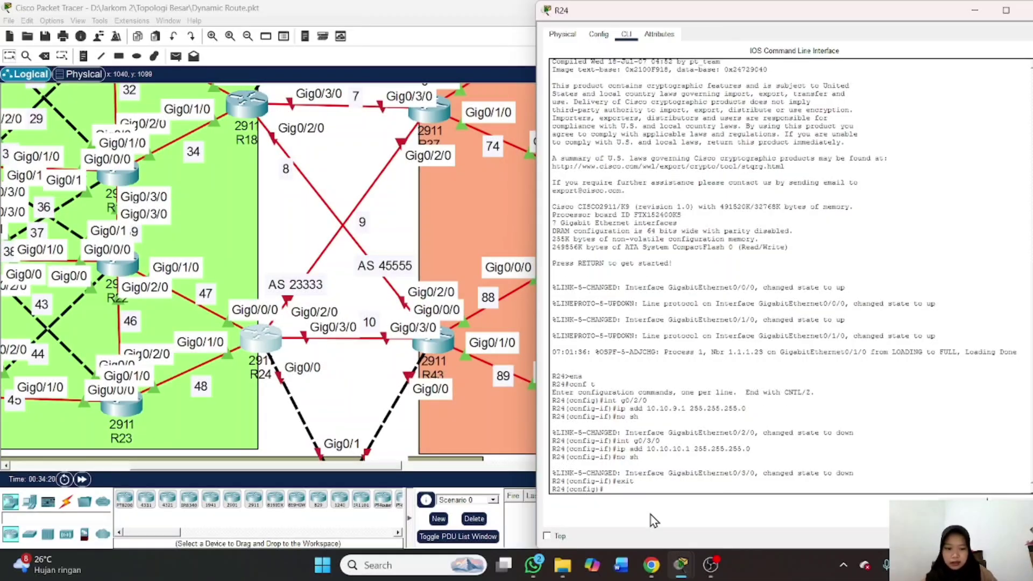
{"action": "type", "text": "red"}
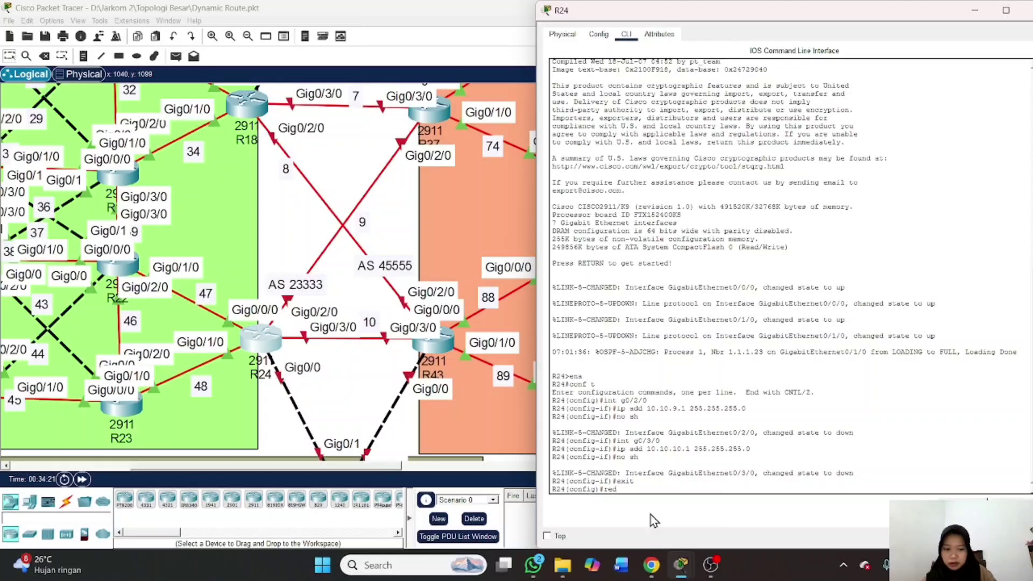
{"action": "key", "text": "BackSpace"}
{"action": "key", "text": "BackSpace"}
{"action": "type", "text": "o"}
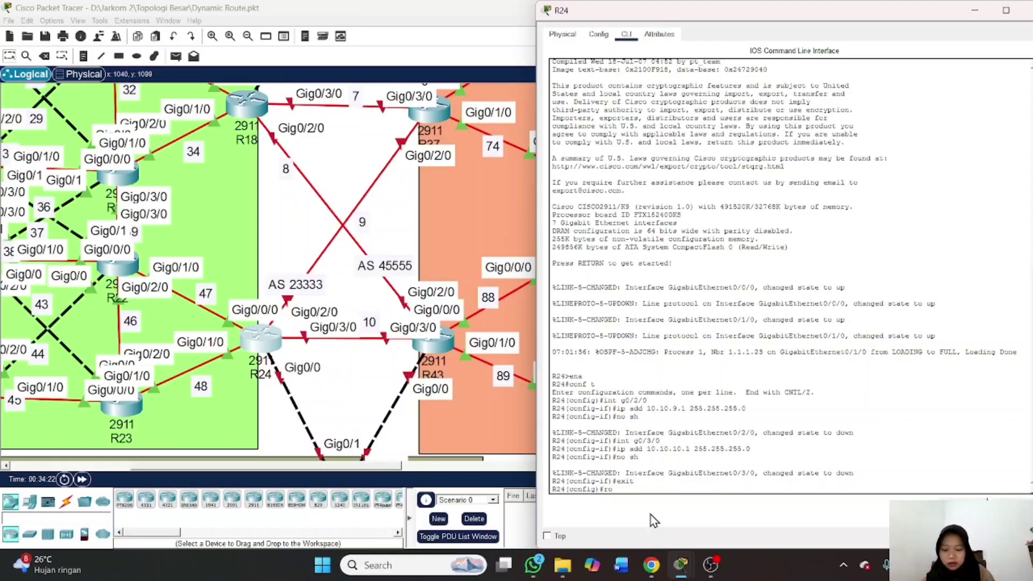
{"action": "type", "text": "uter ospf 1"}
{"action": "key", "text": "Return"}
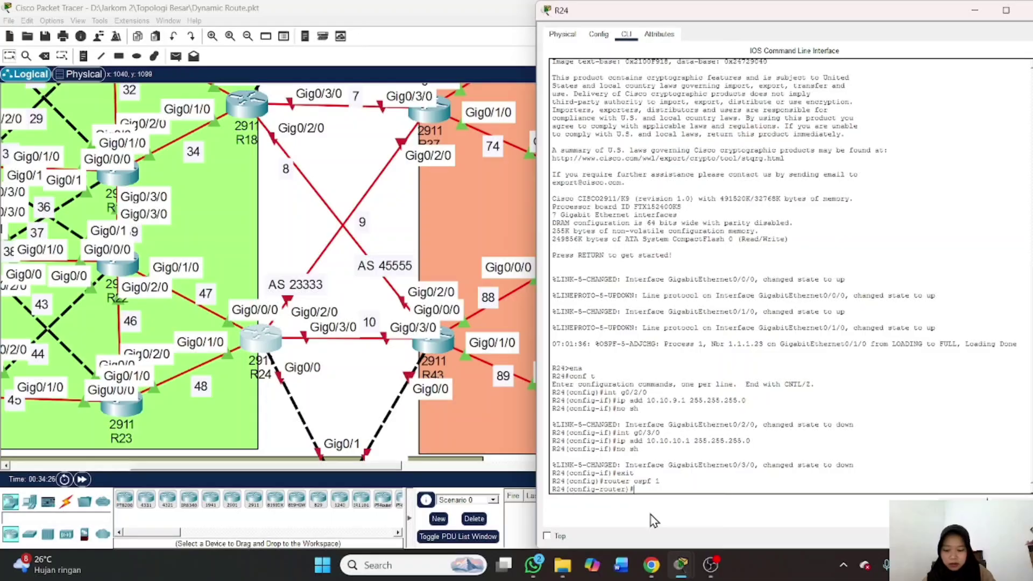
Redistribute BGP 23333 into R24's OSPF process 1 with metric-type 1 and the subnets option
{"action": "type", "text": "redi"}
{"action": "key", "text": "Tab"}
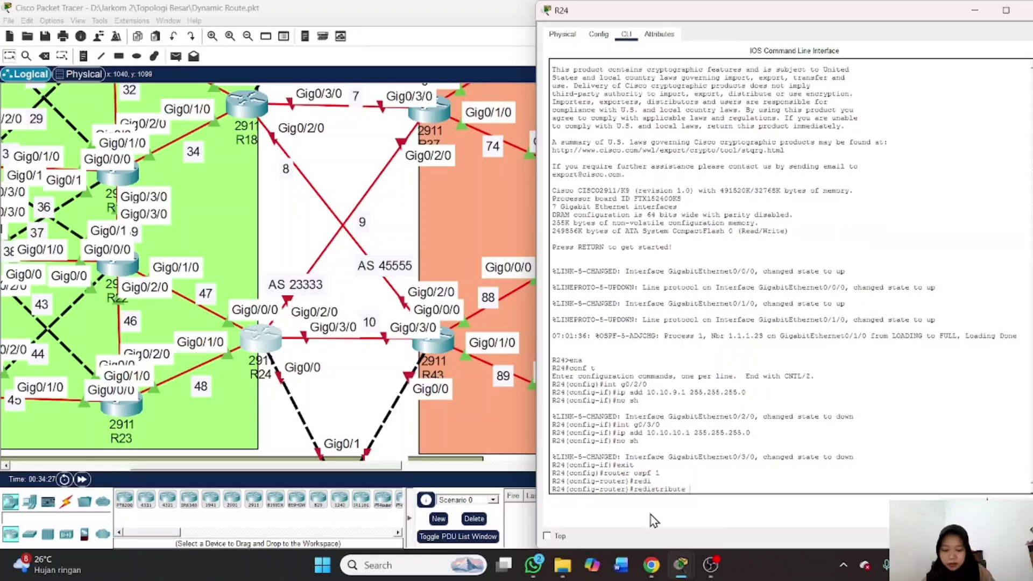
{"action": "type", "text": "bgp"}
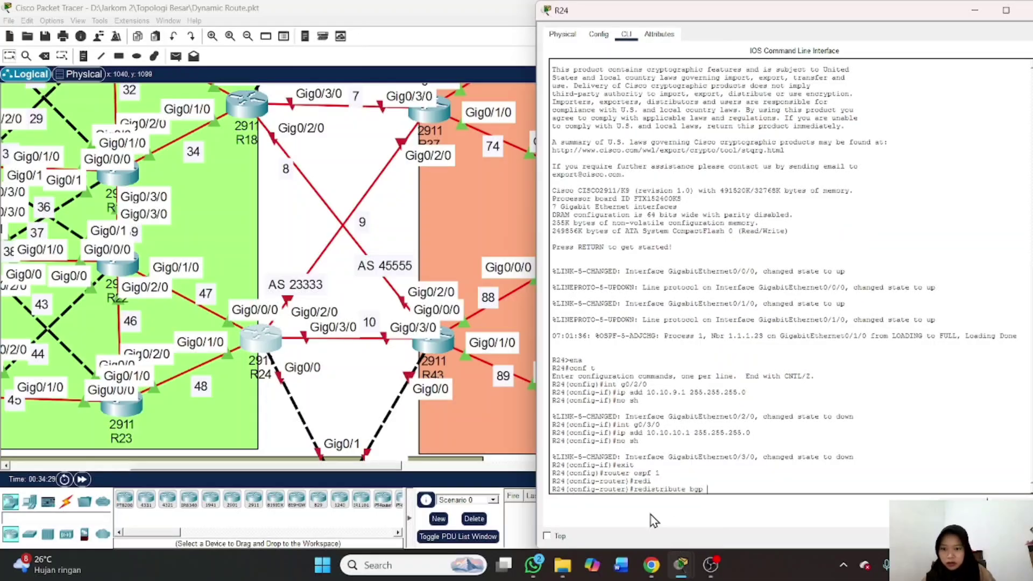
{"action": "type", "text": " 23333"}
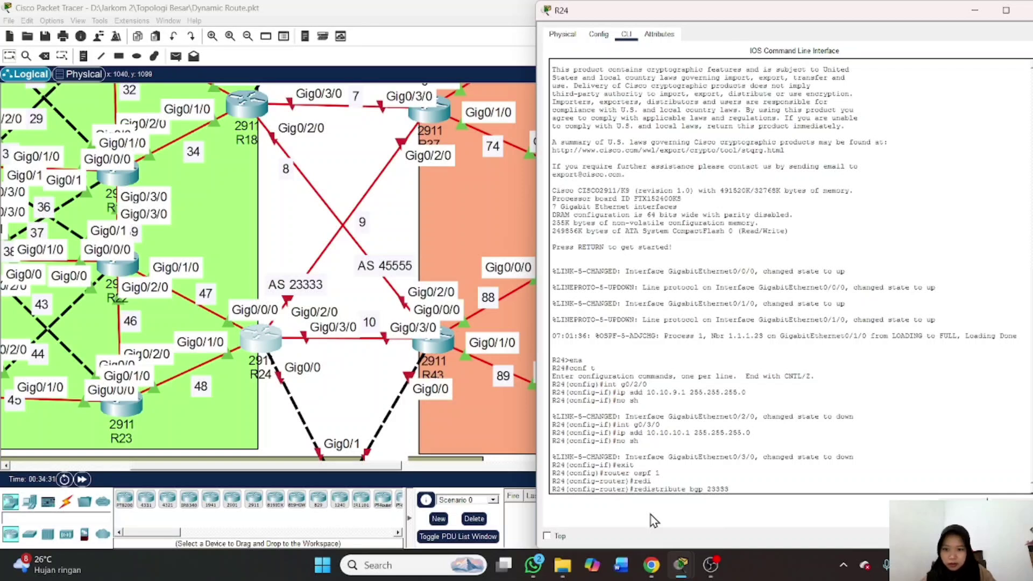
{"action": "type", "text": " met"}
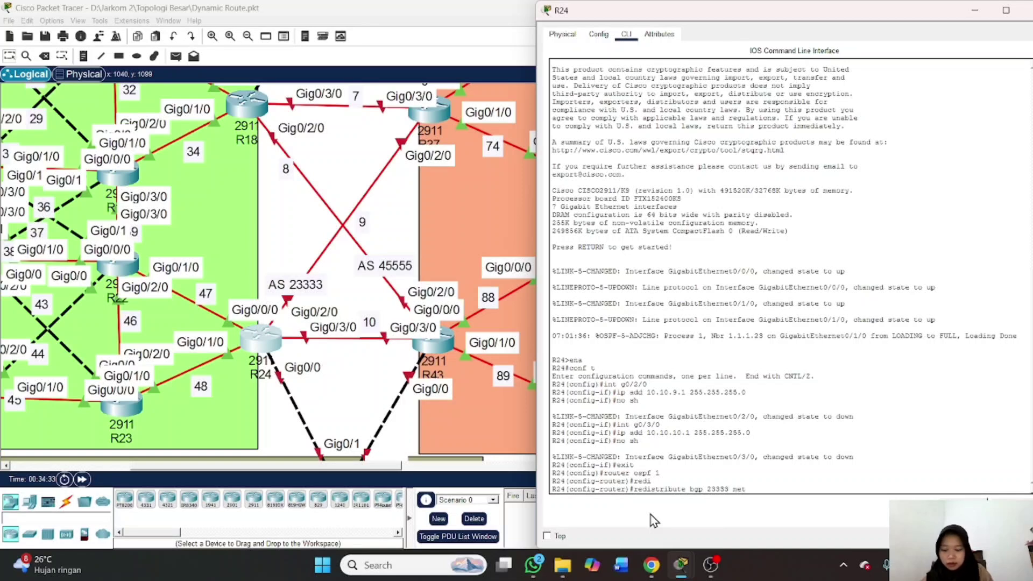
{"action": "type", "text": "ric-ty"}
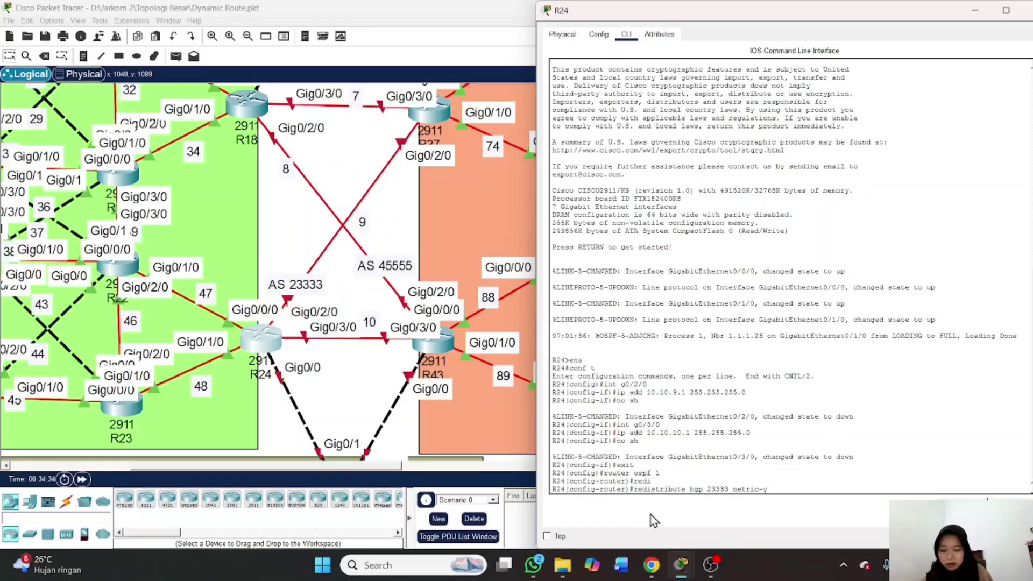
{"action": "key", "text": "Tab"}
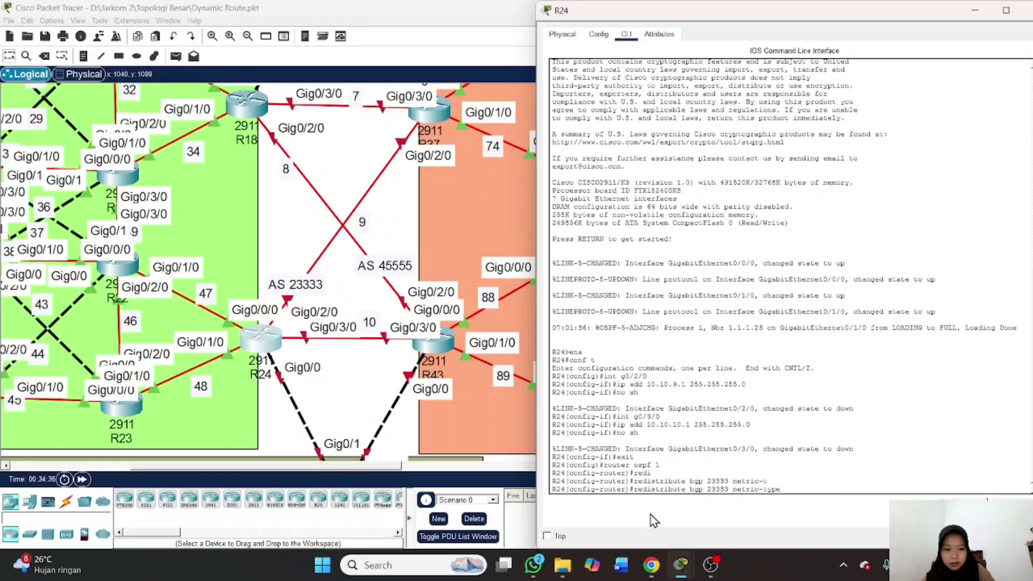
{"action": "type", "text": "1 subents"}
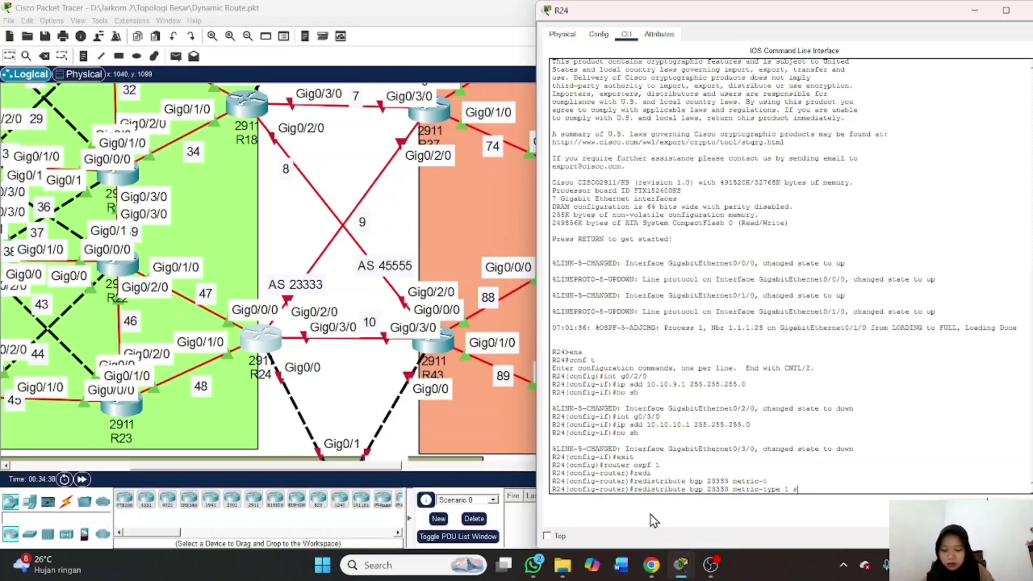
{"action": "key", "text": "Return"}
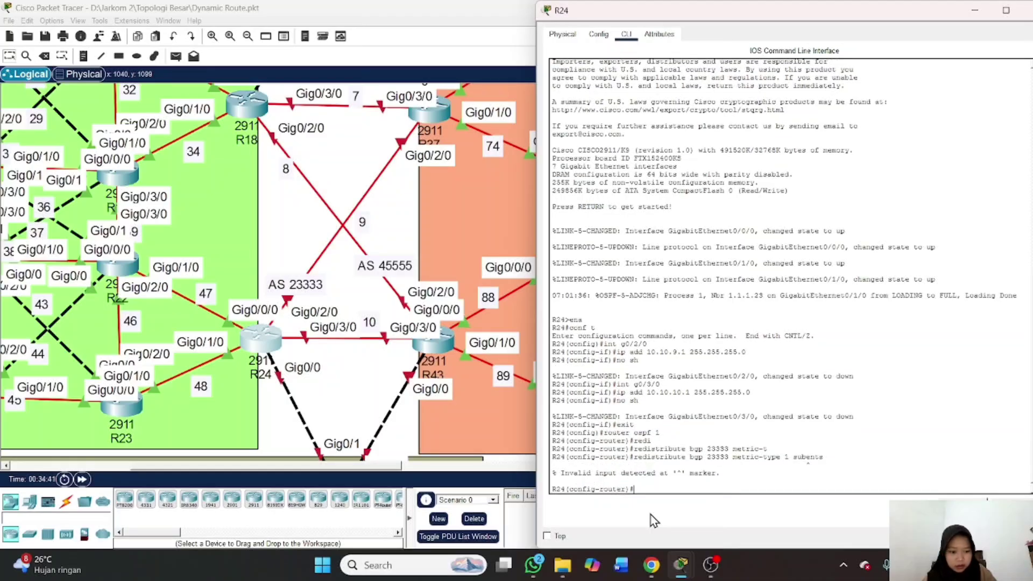
{"action": "key", "text": "Up"}
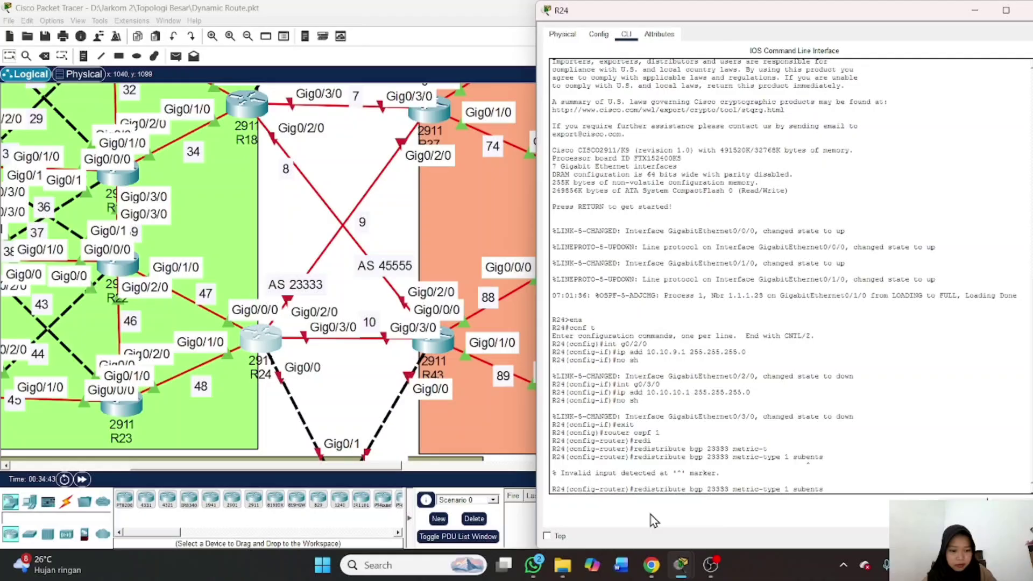
{"action": "key", "text": "Left"}
{"action": "key", "text": "BackSpace"}
{"action": "type", "text": "e"}
{"action": "key", "text": "Return"}
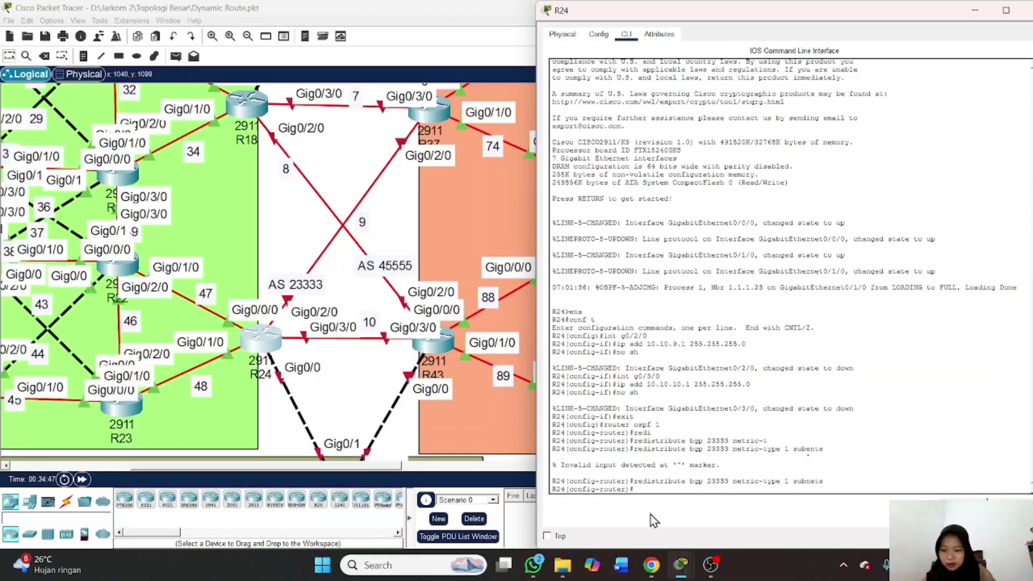
Exit R24's OSPF configuration and enter BGP router configuration for AS 23333
{"action": "type", "text": "exit"}
{"action": "key", "text": "Return"}
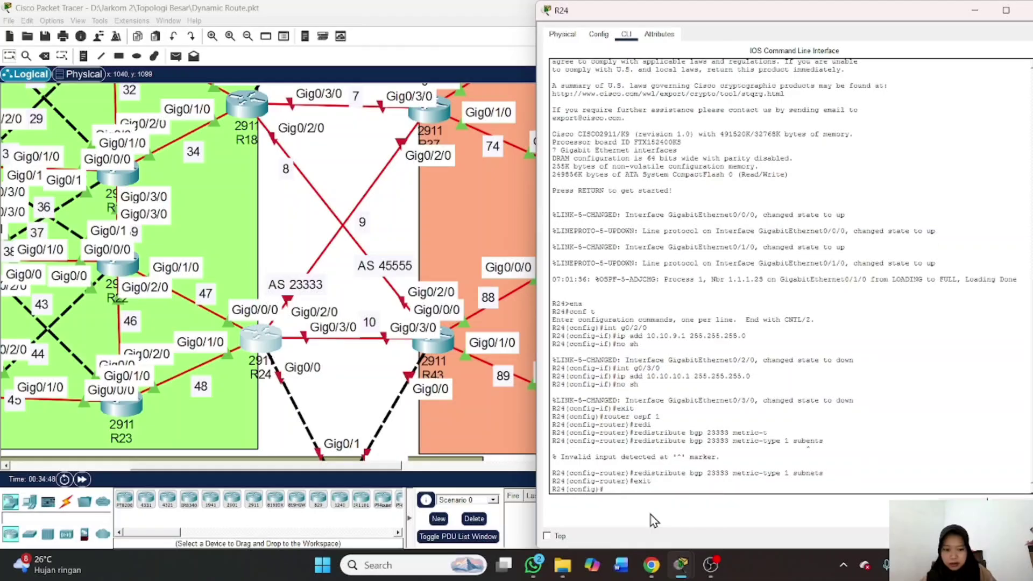
{"action": "type", "text": "router b"}
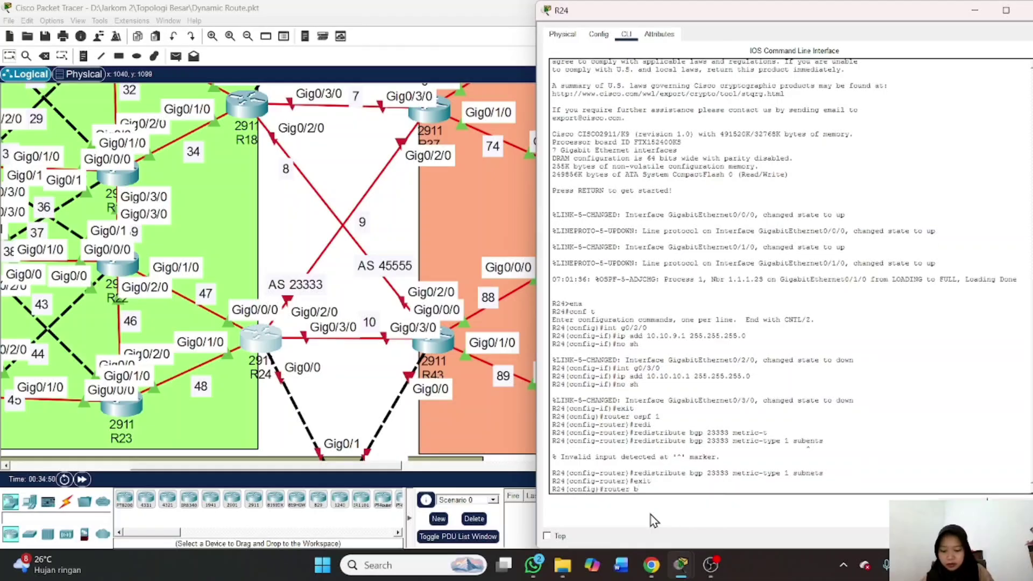
{"action": "type", "text": "gp "}
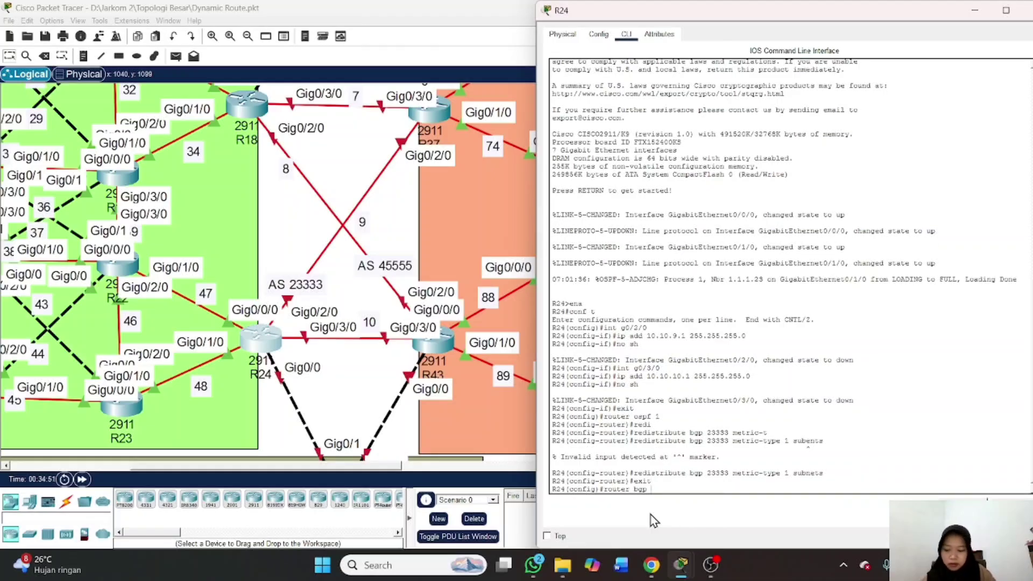
{"action": "type", "text": "23333"}
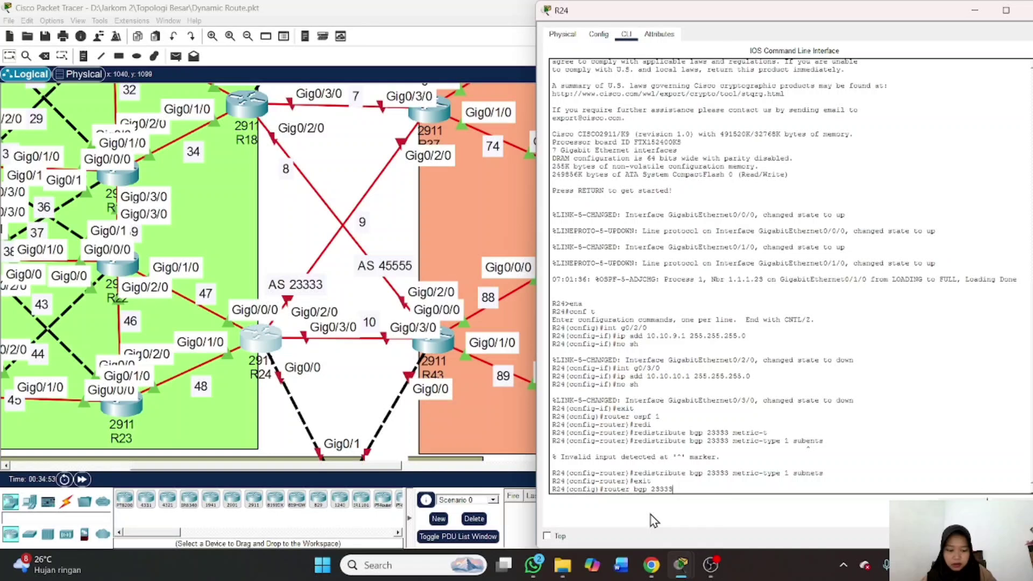
{"action": "key", "text": "Return"}
Enable logging of BGP neighbor changes and disable synchronization in R24's BGP process
{"action": "type", "text": "r)#b"}
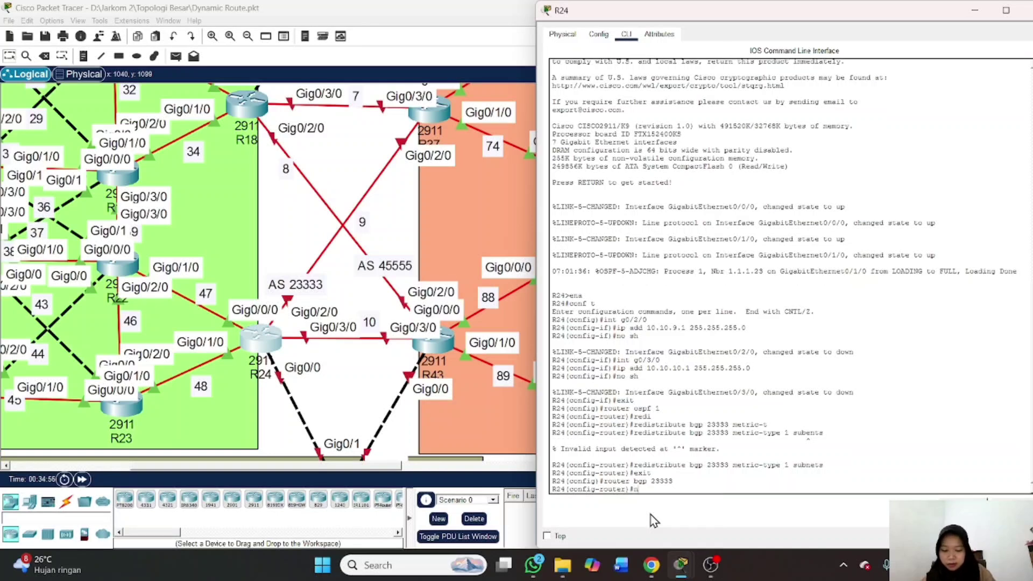
{"action": "type", "text": "gp lo"}
{"action": "key", "text": "Tab"}
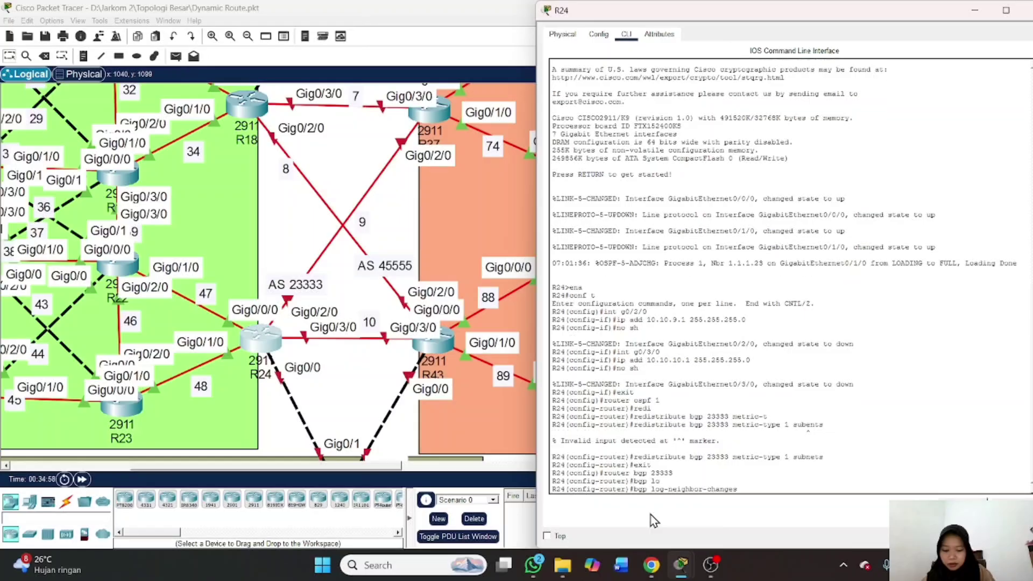
{"action": "type", "text": "g"}
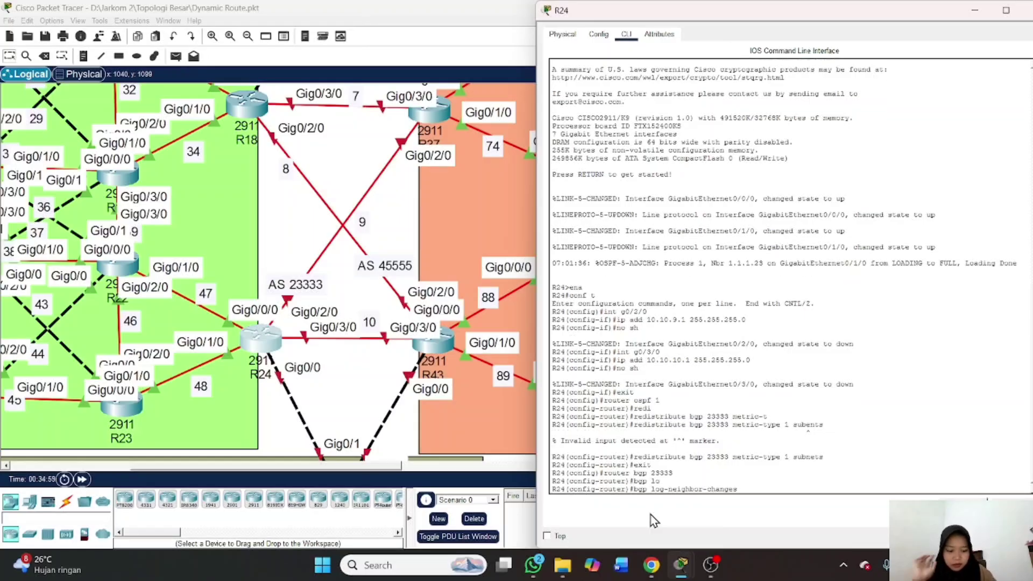
{"action": "key", "text": "Return"}
{"action": "type", "text": "no sy"}
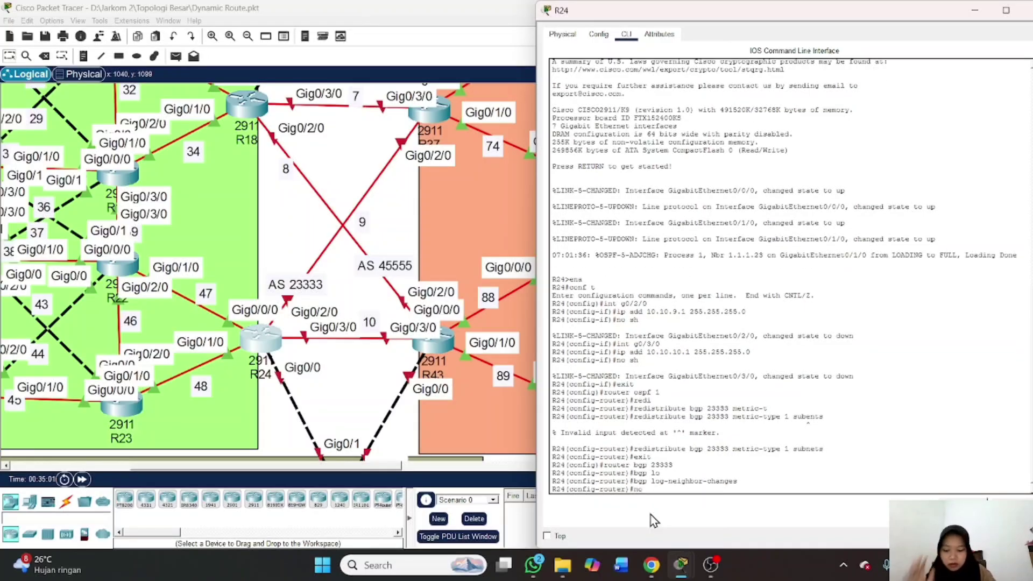
{"action": "key", "text": "Tab"}
{"action": "key", "text": "Return"}
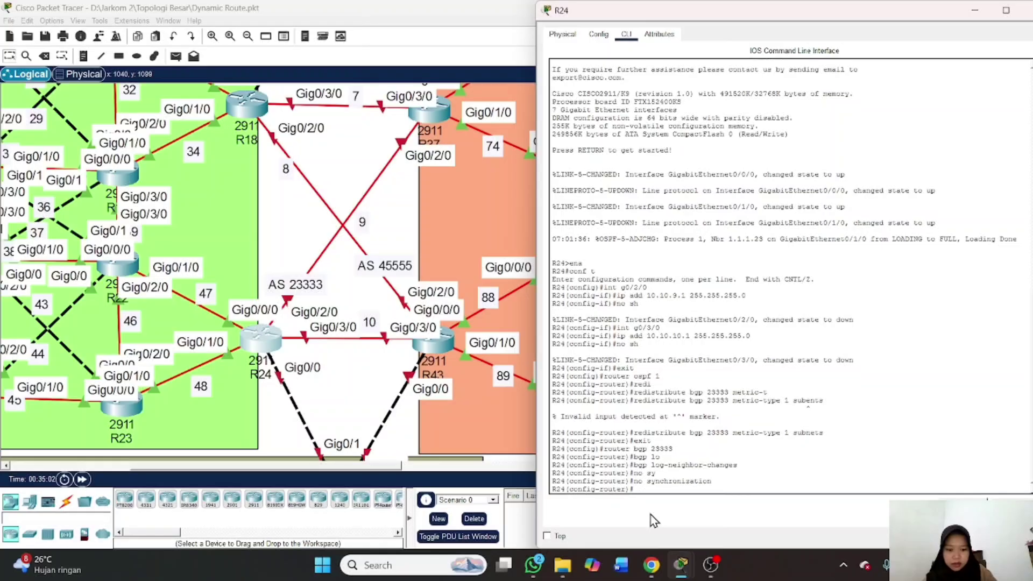
Advertise networks 10.10.9.0 and 10.10.10.0 with mask 255.255.255.0 in R24's BGP process
{"action": "type", "text": "netw"}
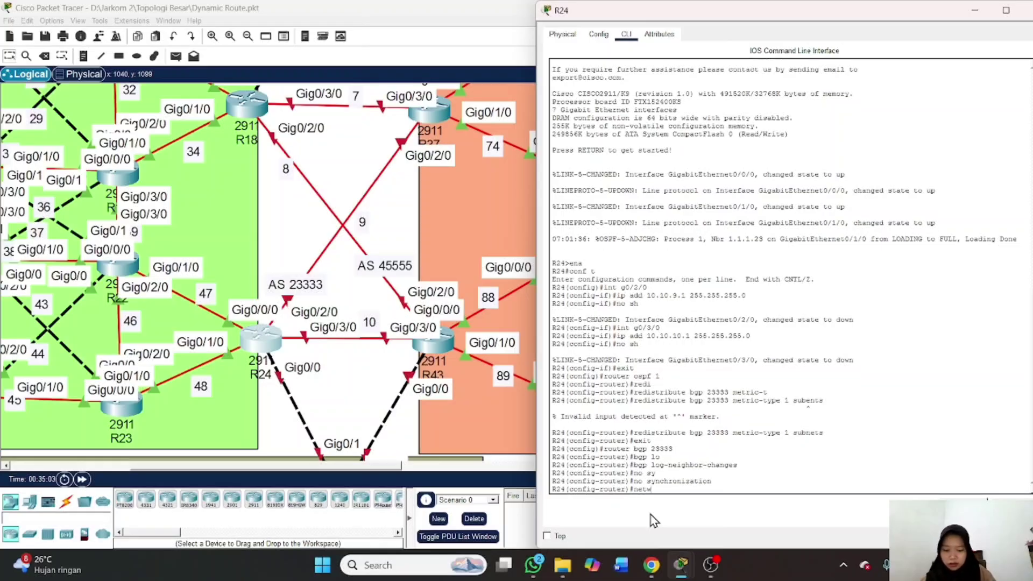
{"action": "type", "text": "ork 10"}
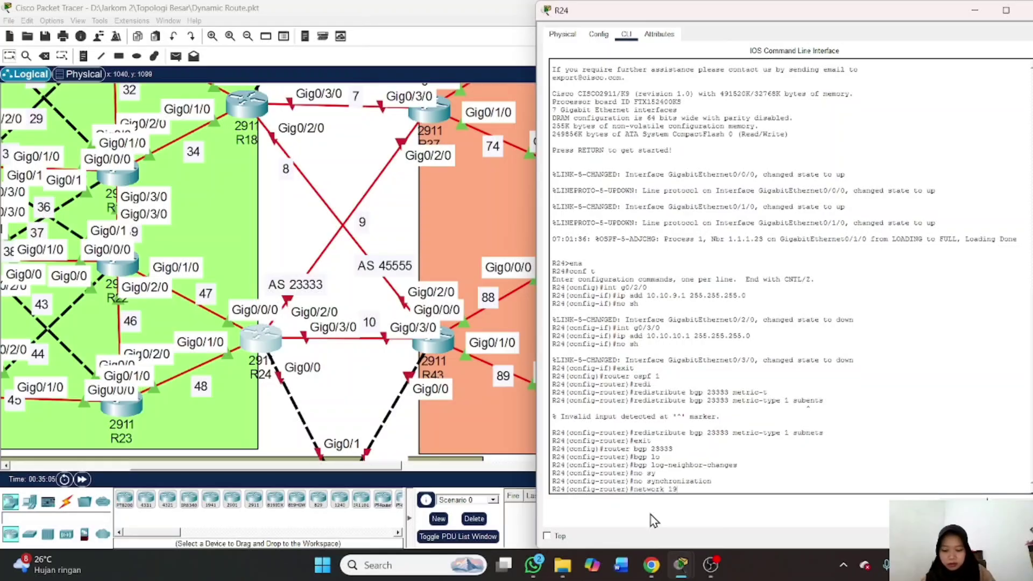
{"action": "type", "text": ".10.9.0 mask 25"}
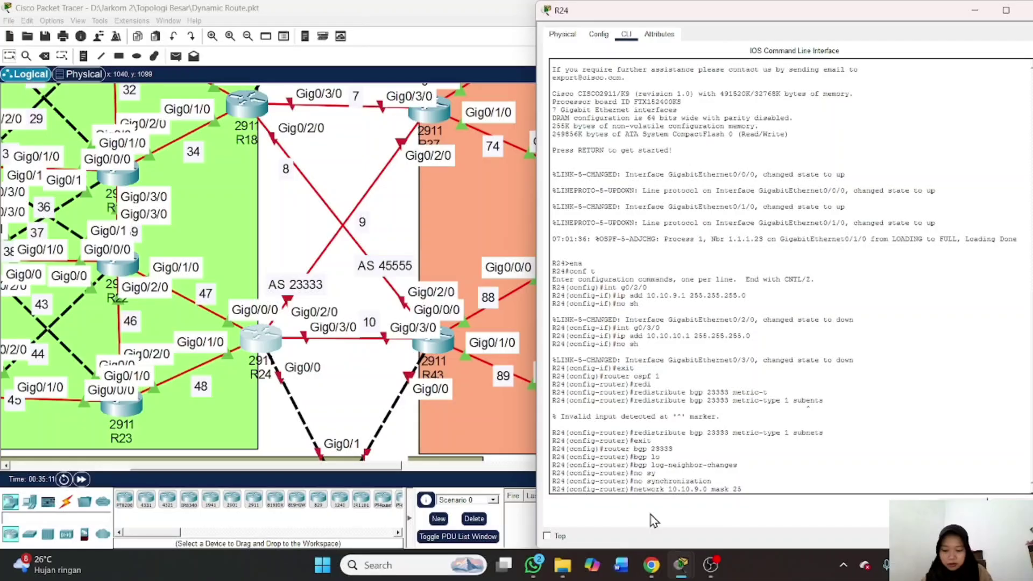
{"action": "type", "text": "5.255.2"}
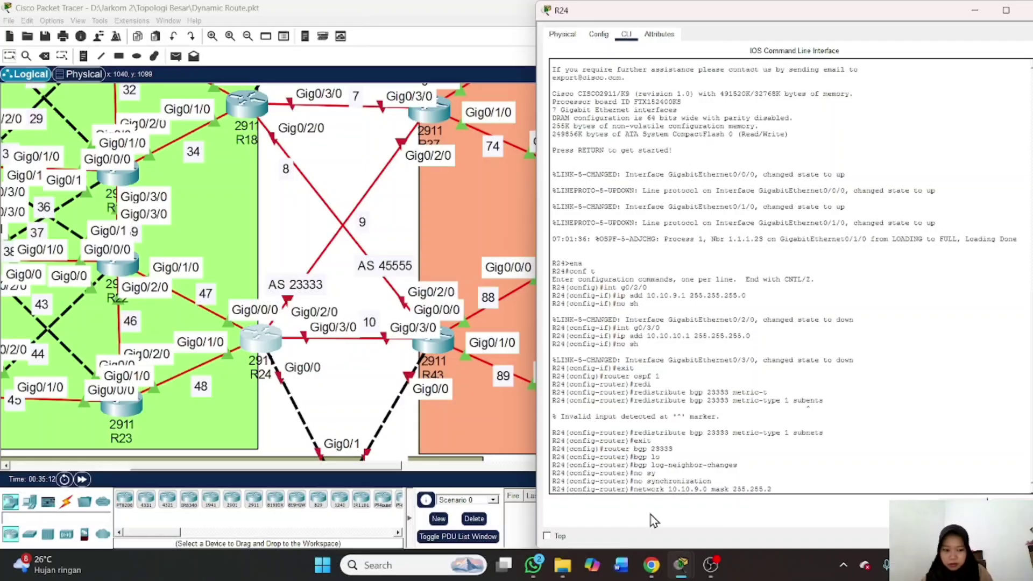
{"action": "type", "text": "55.0"}
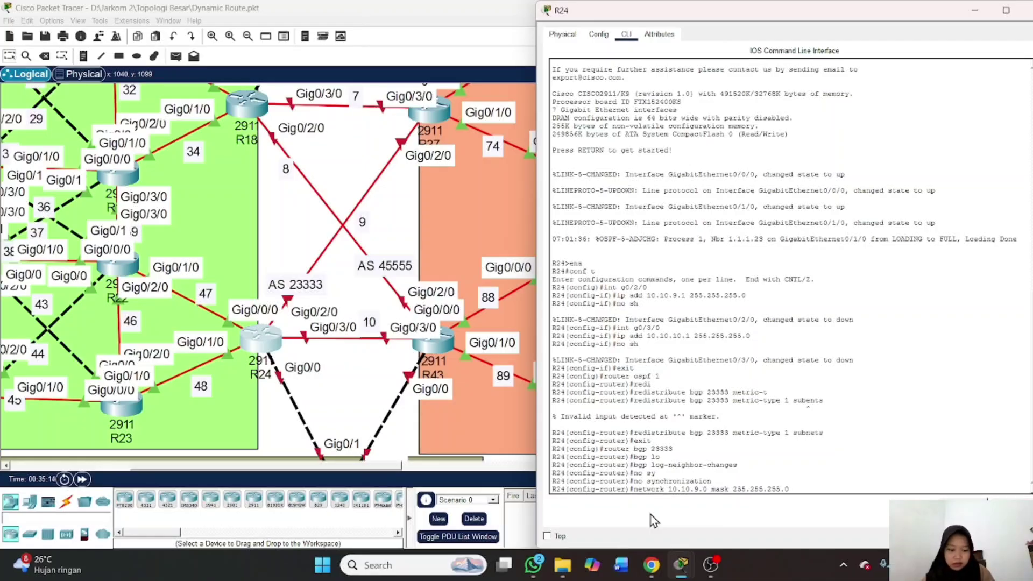
{"action": "key", "text": "Return"}
{"action": "key", "text": "Up"}
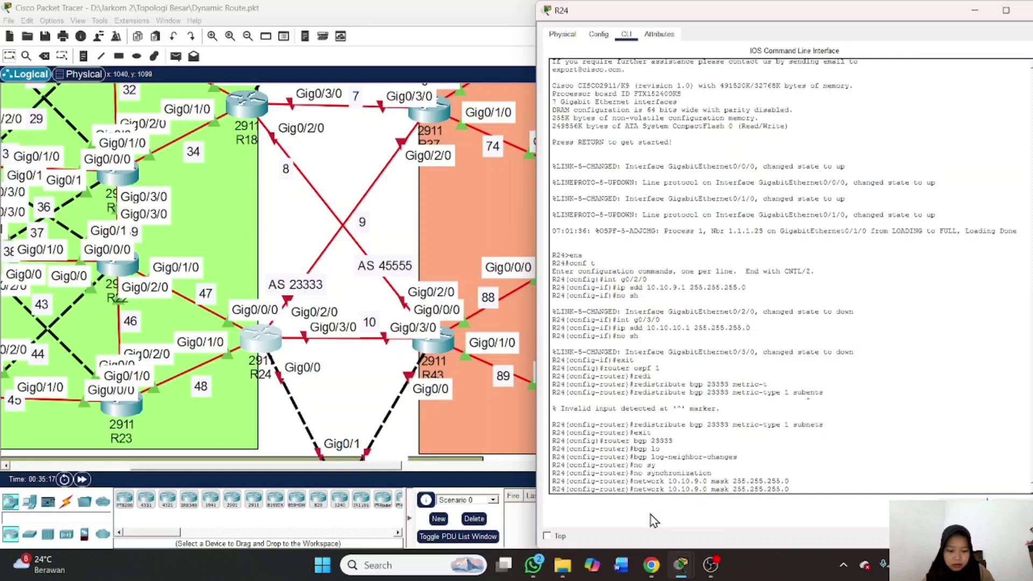
{"action": "key", "text": "BackSpace"}
{"action": "type", "text": "10"}
{"action": "key", "text": "Return"}
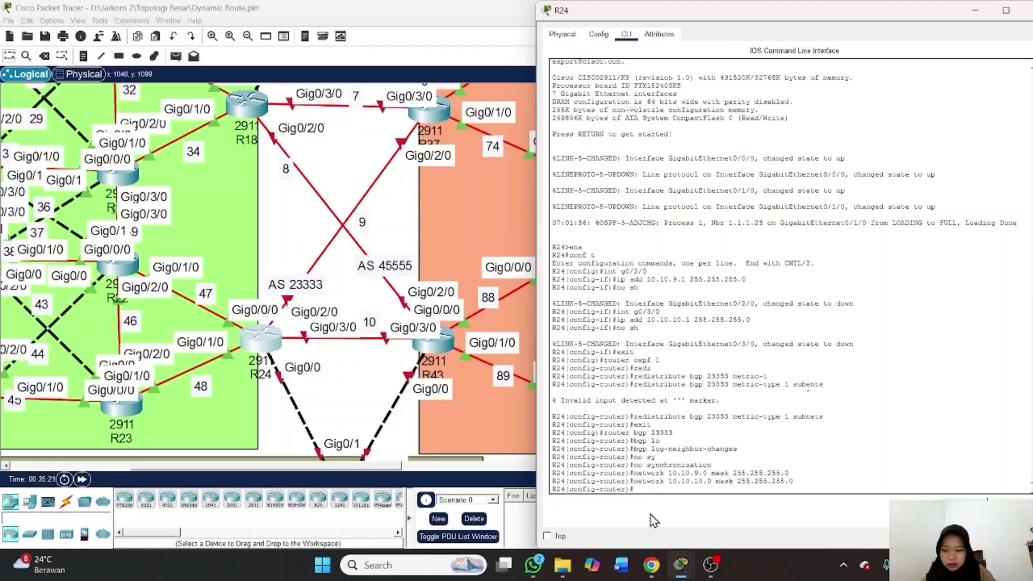
Add BGP neighbor 10.10.9.2 with remote AS 44444 to R24's BGP process
{"action": "type", "text": "neigh"}
{"action": "key", "text": "Tab"}
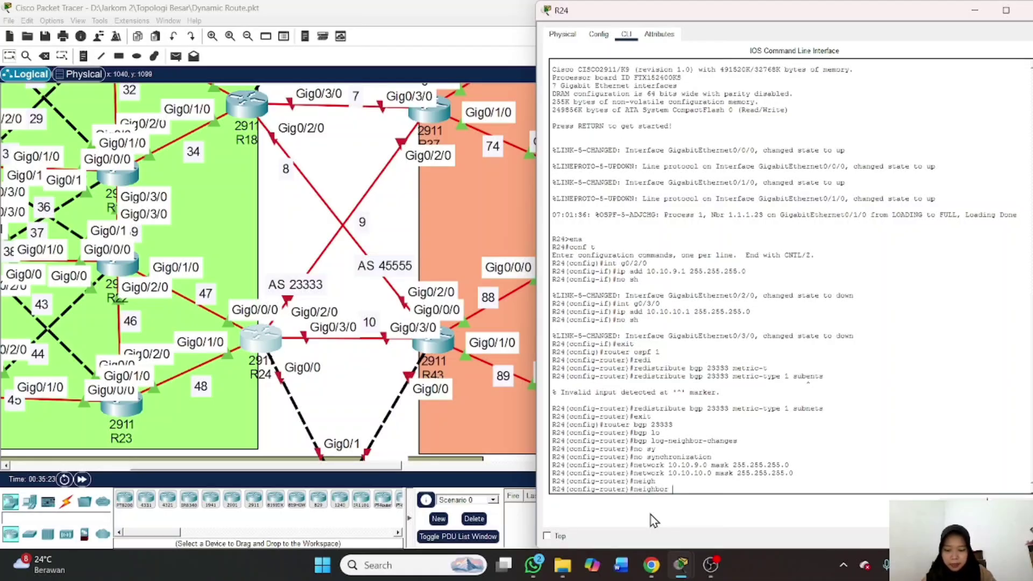
{"action": "type", "text": "10.10"}
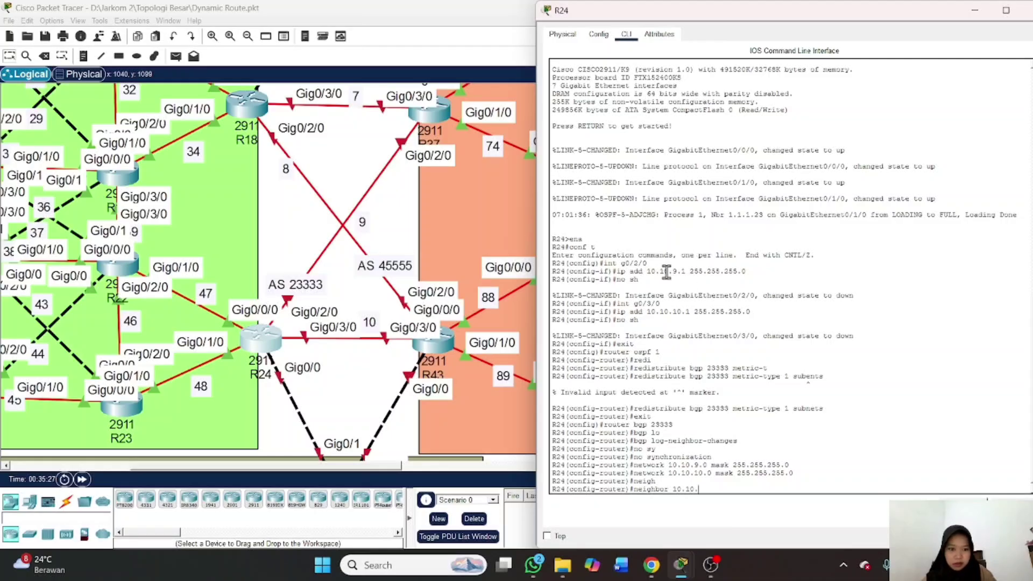
{"action": "type", "text": ".9.2"}
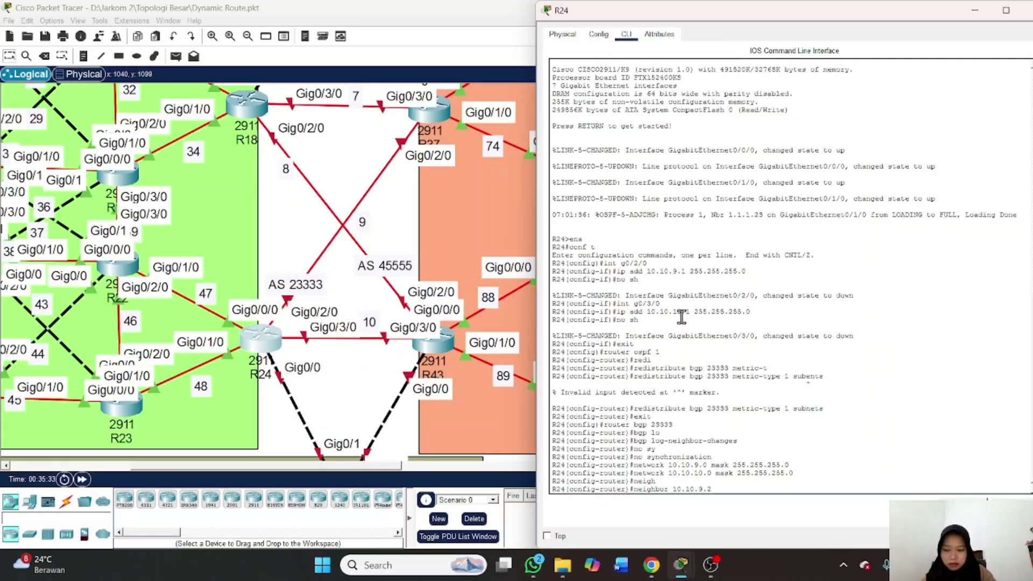
{"action": "type", "text": "remote-as"}
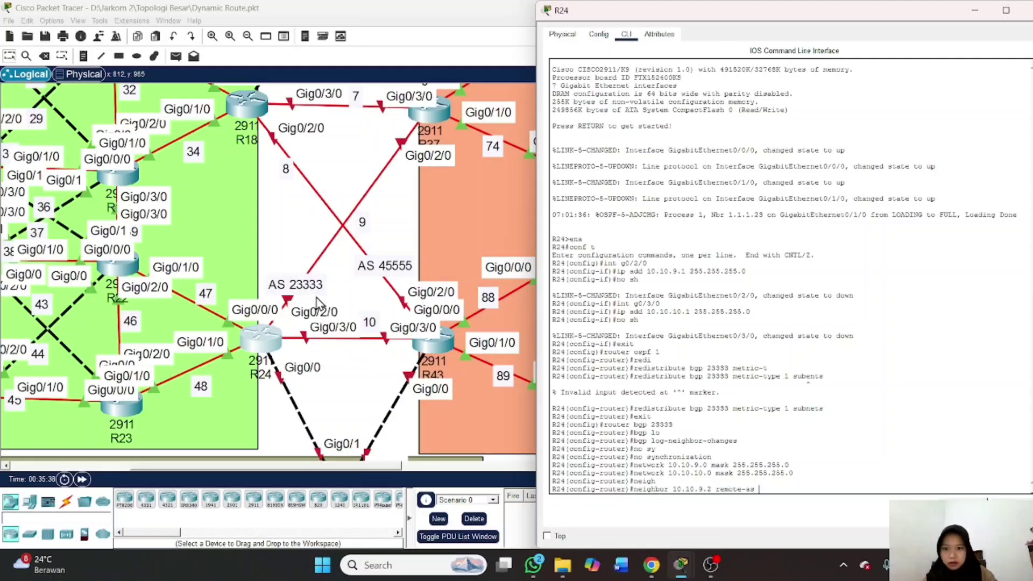
{"action": "scroll", "coordinate": [441, 142], "scroll_direction": "up", "scroll_amount": 3}
{"action": "type", "text": "s "}
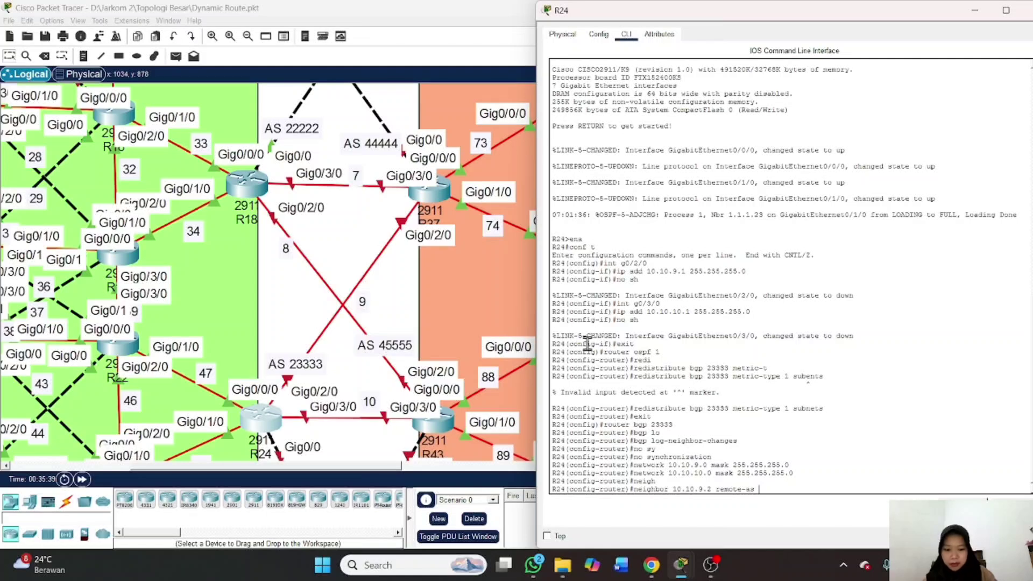
{"action": "type", "text": "4444"}
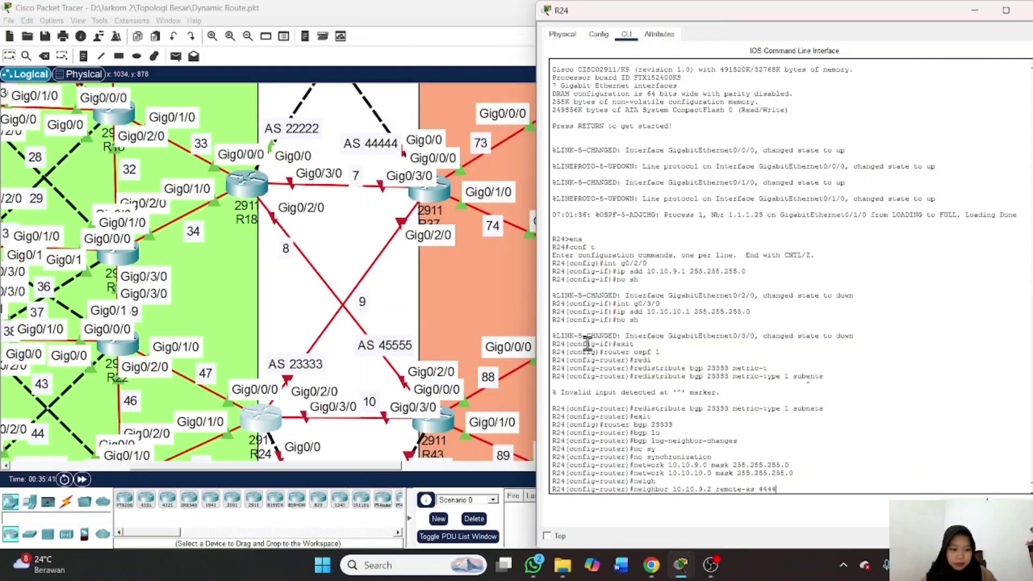
{"action": "type", "text": "4"}
{"action": "key", "text": "Return"}
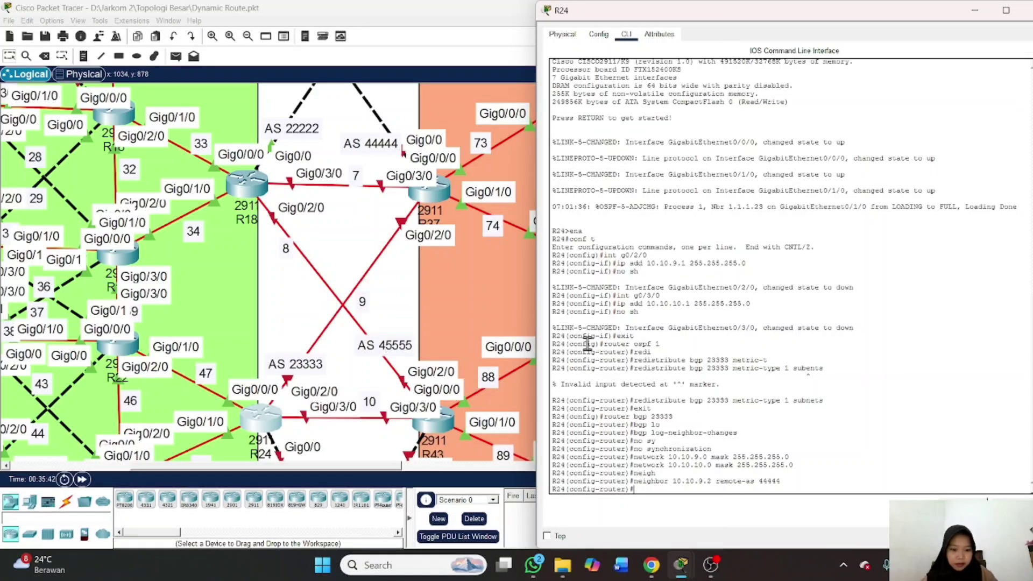
Add BGP neighbor 10.10.10.2 with remote AS 45555 to R24's BGP process
{"action": "key", "text": "Up"}
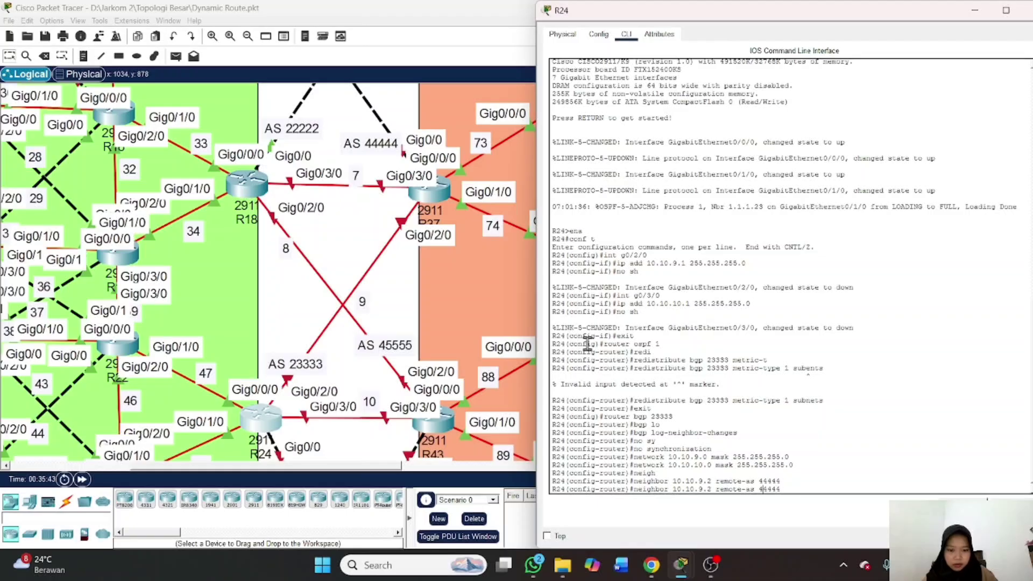
{"action": "key", "text": "BackSpace"}
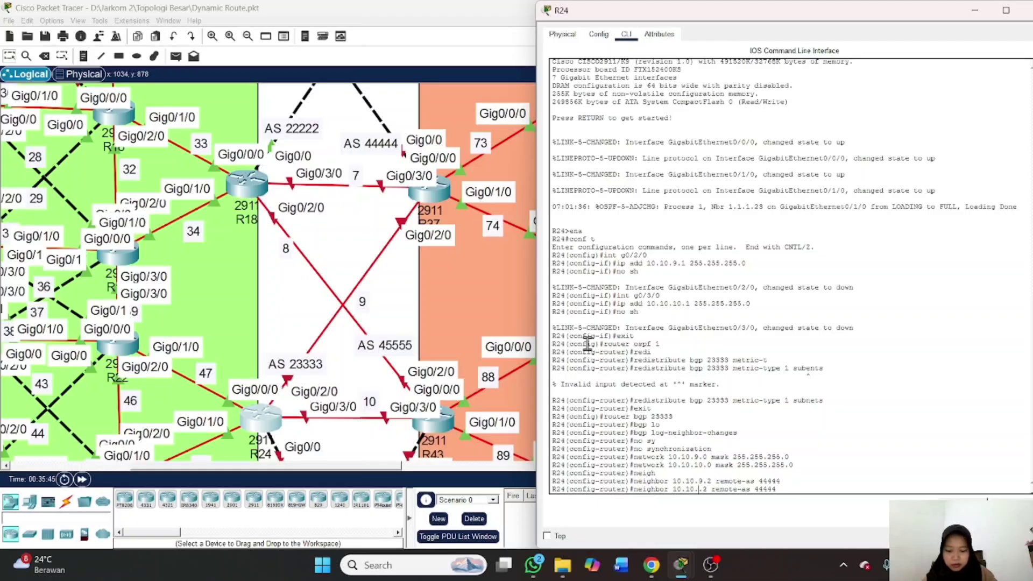
{"action": "type", "text": "10"}
{"action": "key", "text": "BackSpace"}
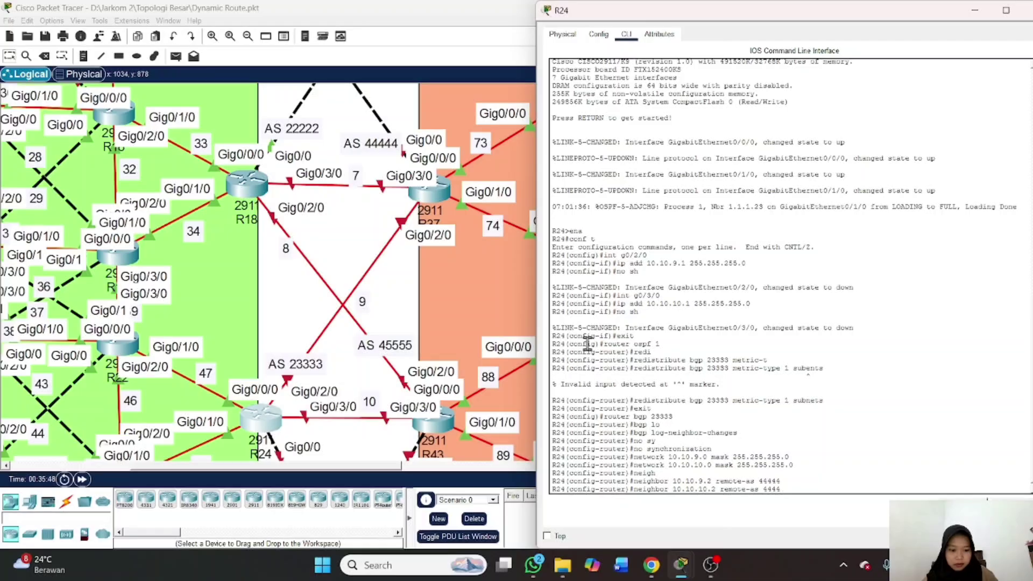
{"action": "key", "text": "BackSpace"}
{"action": "type", "text": "5555"}
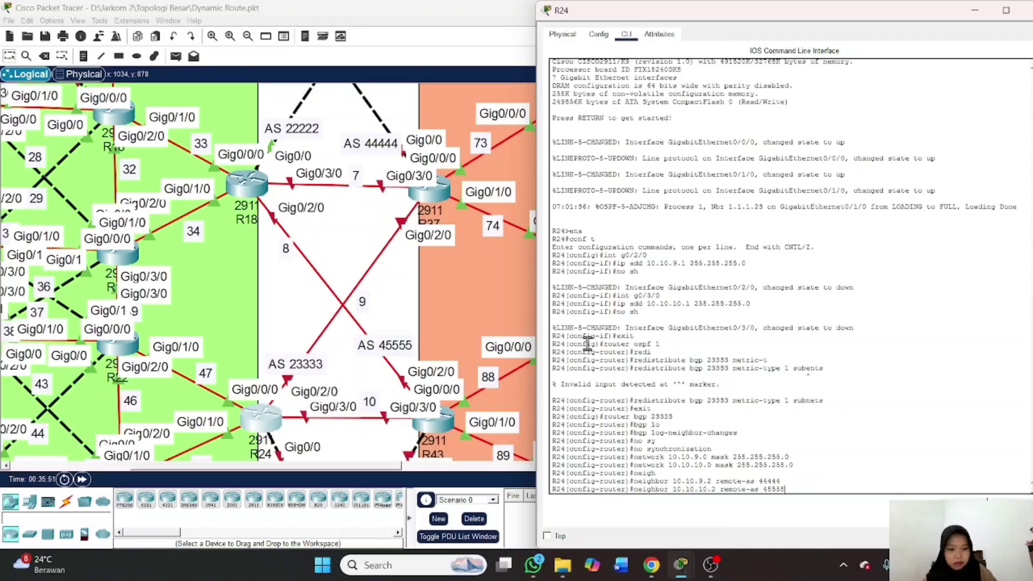
{"action": "key", "text": "Return"}
Redistribute OSPF process 1 into R24's BGP process
{"action": "type", "text": "red"}
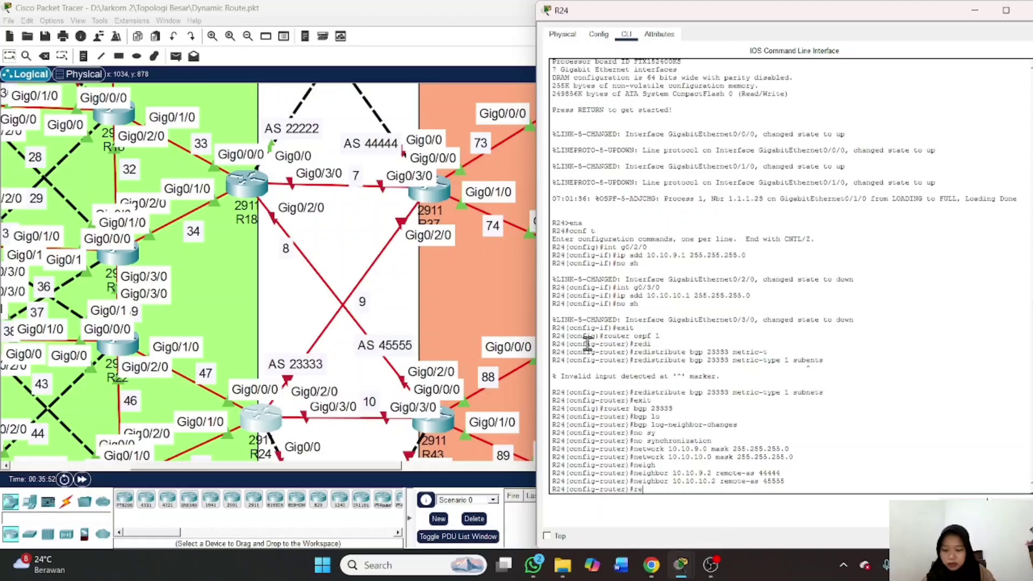
{"action": "key", "text": "Tab"}
{"action": "type", "text": "ospf 1"}
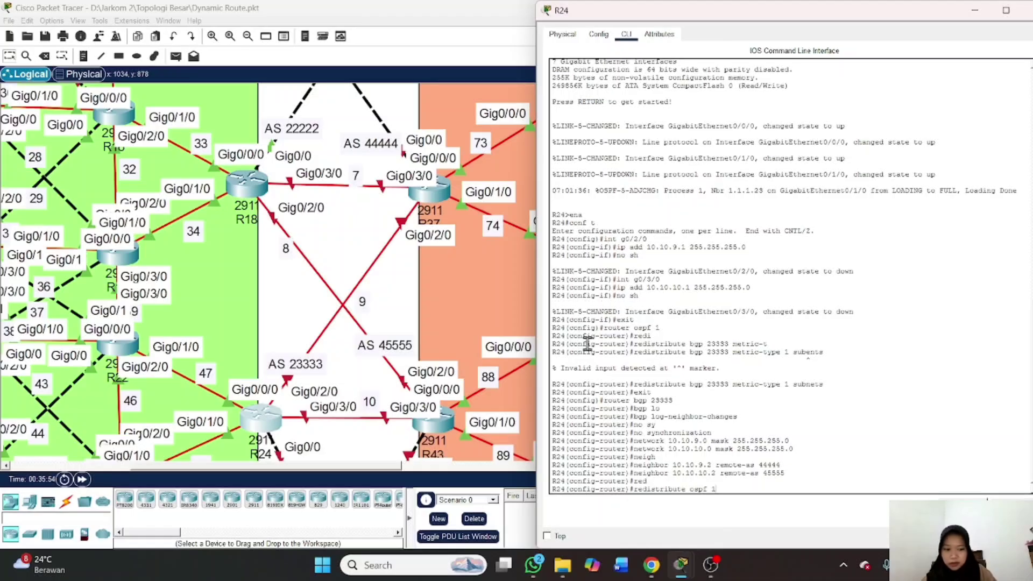
{"action": "key", "text": "Return"}
Leave configuration mode and save R24's configuration, closing the router's window
{"action": "type", "text": "end"}
{"action": "key", "text": "Return"}
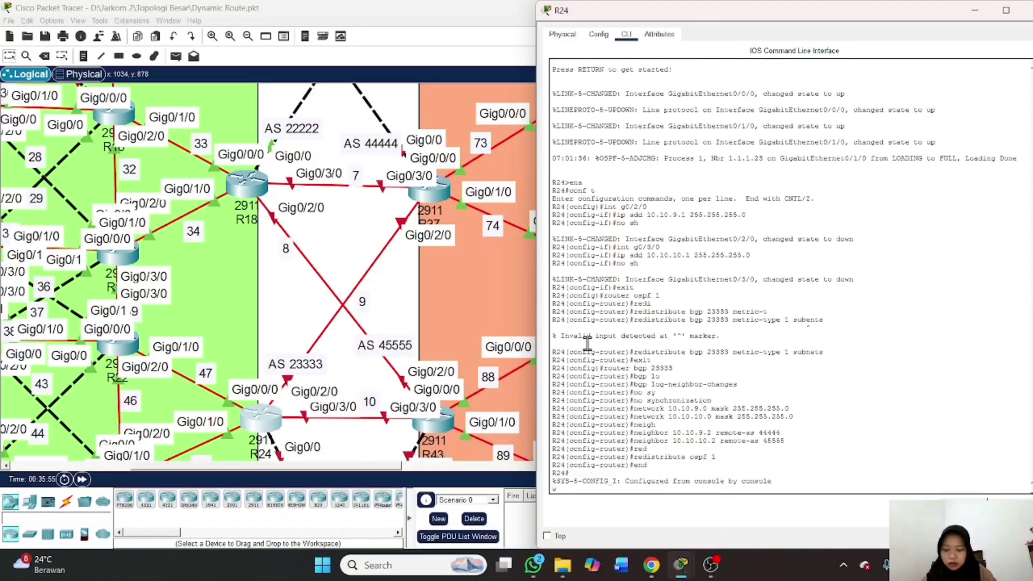
{"action": "type", "text": "wr"}
{"action": "key", "text": "Return"}
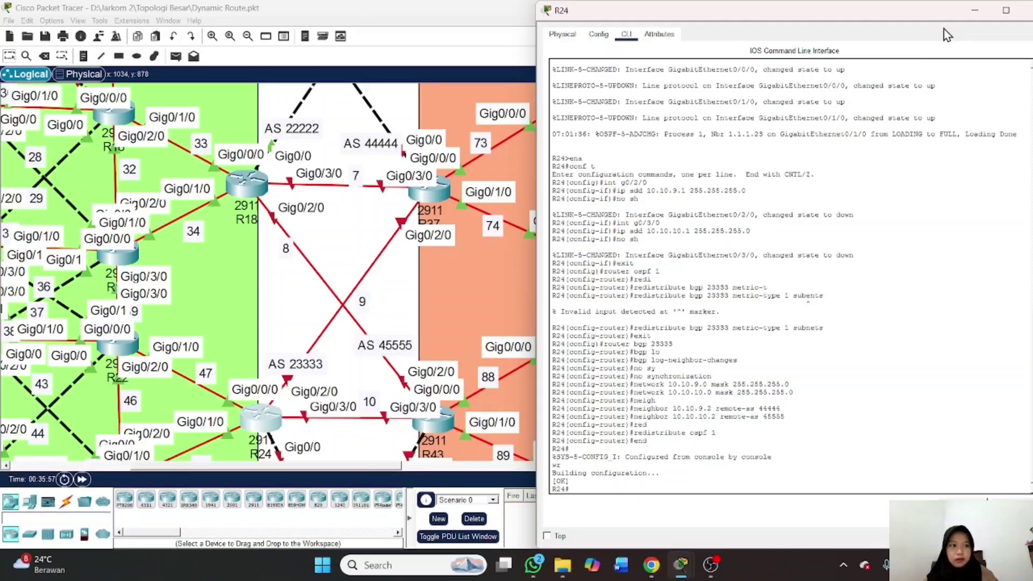
{"action": "left_click_drag", "start_coordinate": [926, 10], "coordinate": [956, 37]}
{"action": "left_click", "coordinate": [993, 14]}
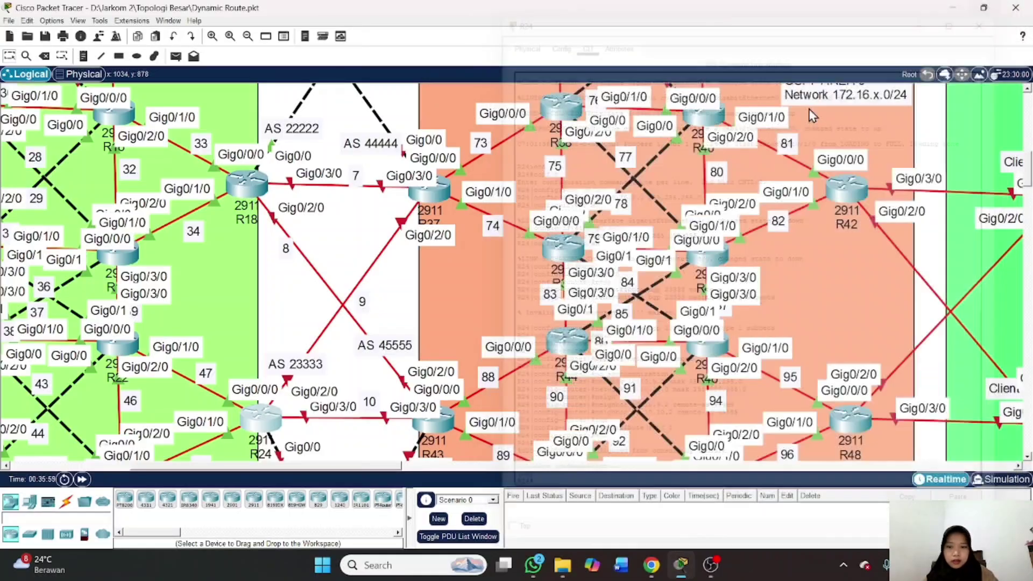
Open the command line of router R37 and enter global configuration mode
{"action": "scroll", "coordinate": [601, 323], "scroll_direction": "down", "scroll_amount": 1}
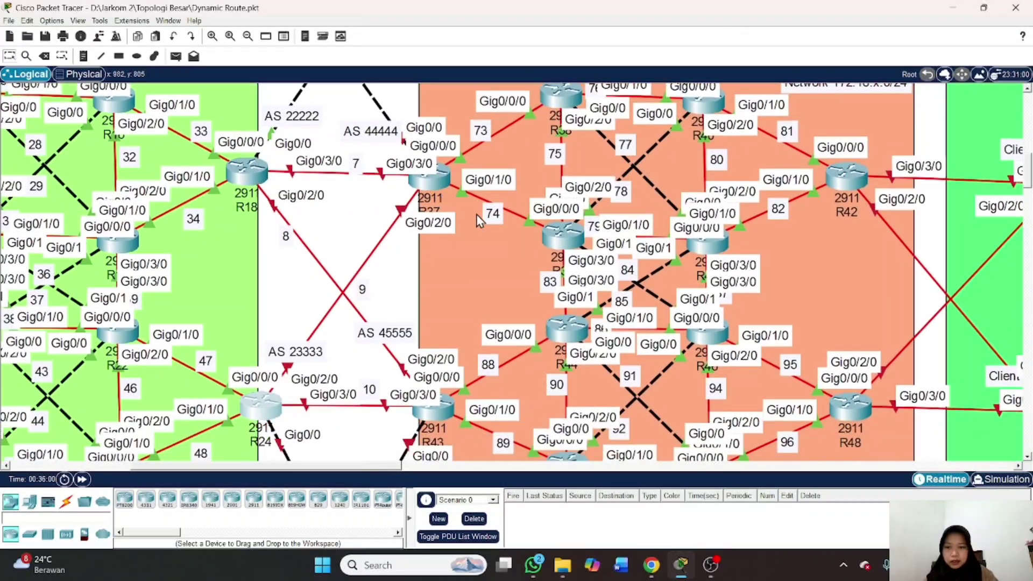
{"action": "scroll", "coordinate": [476, 214], "scroll_direction": "up", "scroll_amount": 4}
{"action": "scroll", "coordinate": [476, 218], "scroll_direction": "down", "scroll_amount": 3}
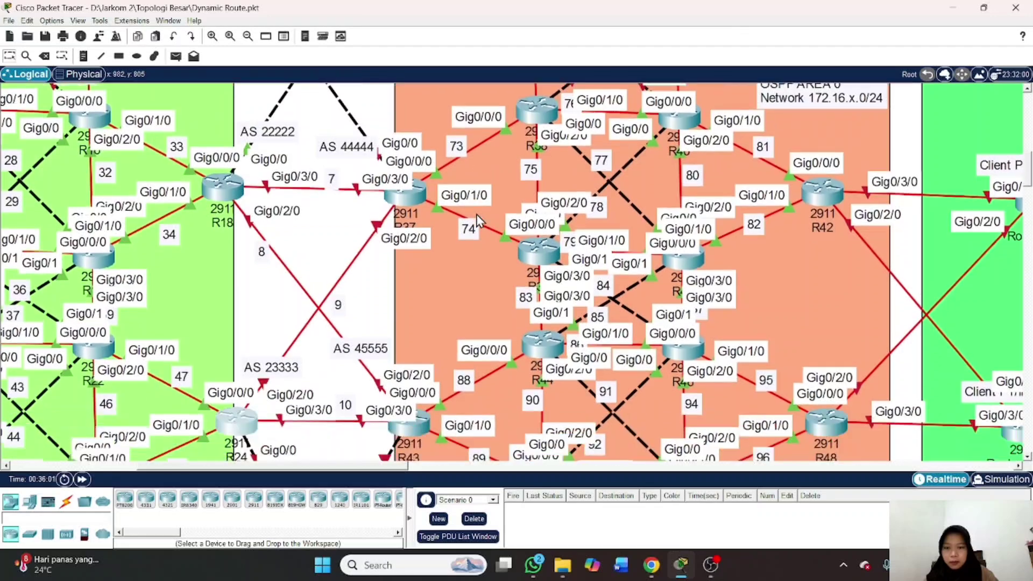
{"action": "left_click", "coordinate": [421, 201]}
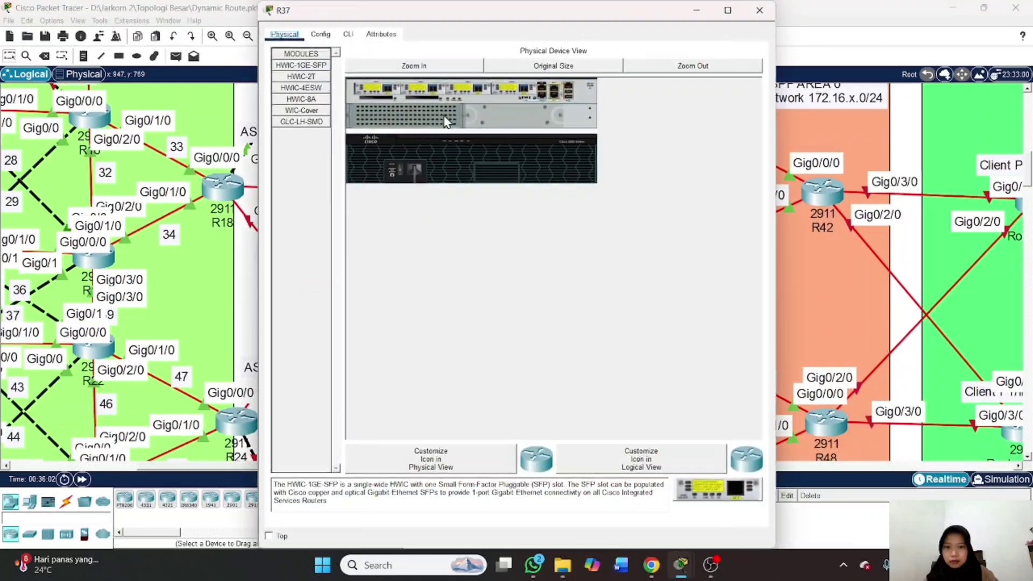
{"action": "left_click", "coordinate": [345, 34]}
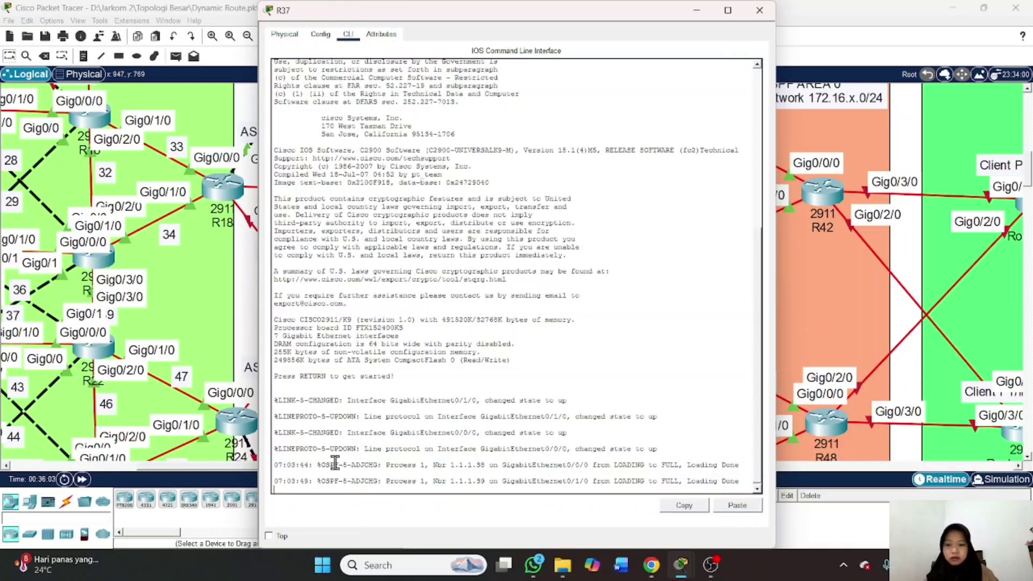
{"action": "key", "text": "Return"}
{"action": "type", "text": "ena"}
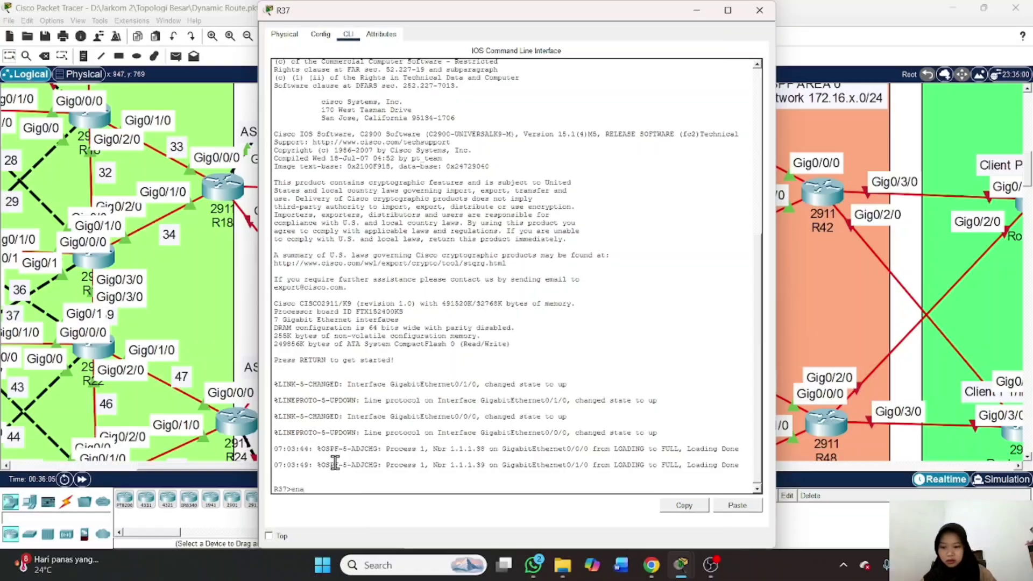
{"action": "key", "text": "Return"}
{"action": "type", "text": "conf t"}
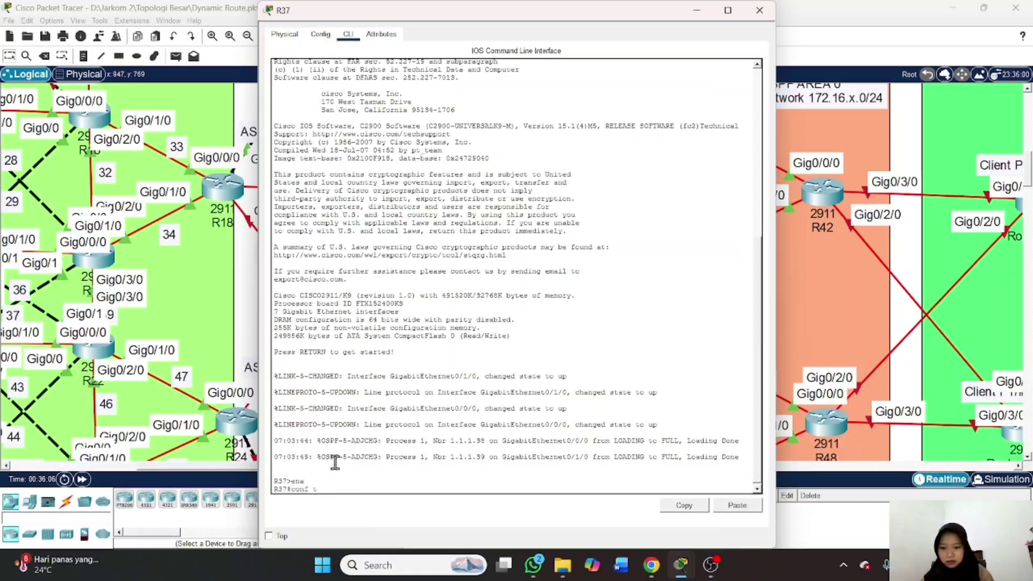
{"action": "key", "text": "Return"}
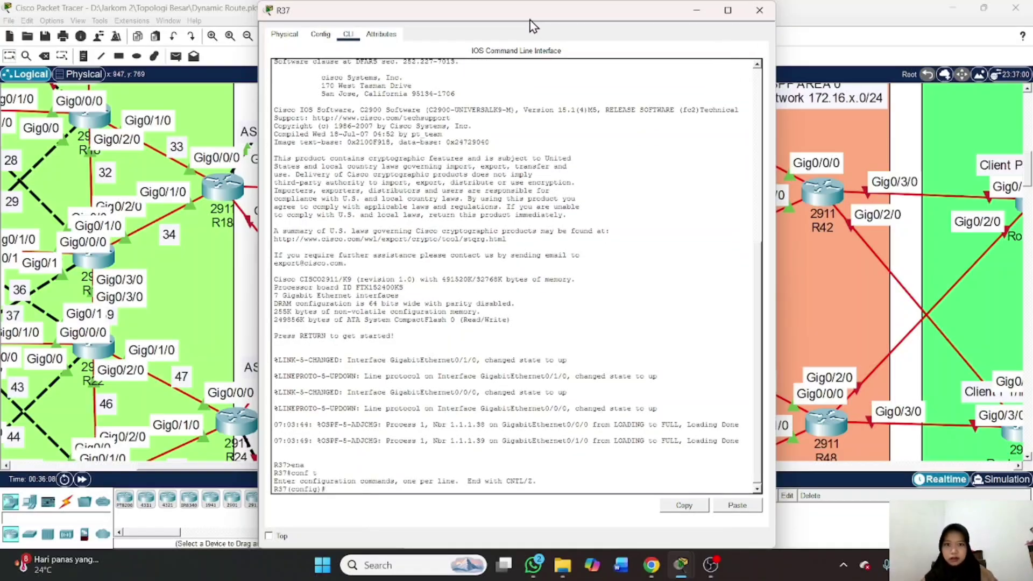
Place R37's window beside the topology and shift the R37 router slightly left in the workspace, returning to its command line
{"action": "left_click_drag", "start_coordinate": [531, 19], "coordinate": [775, 21]}
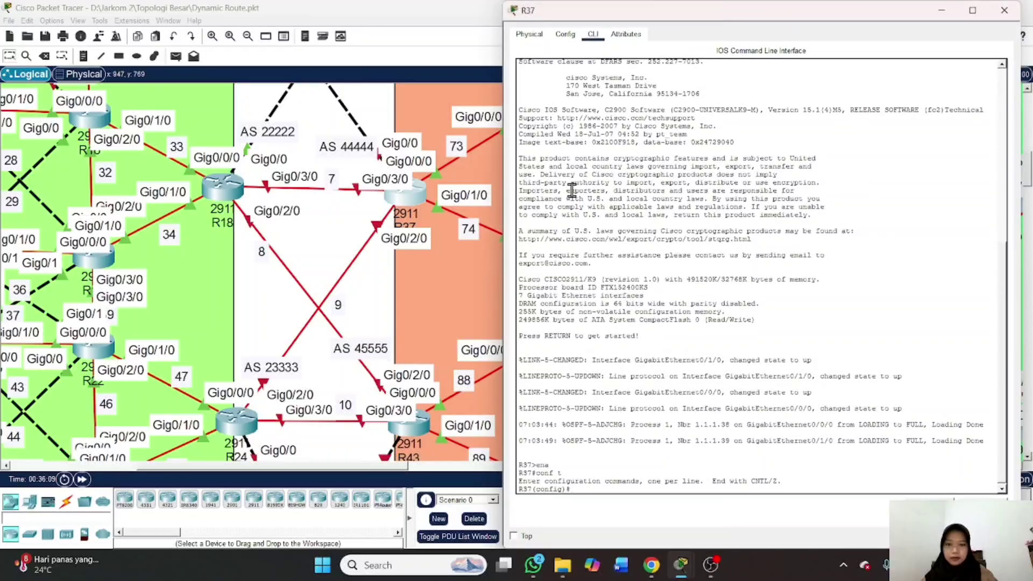
{"action": "scroll", "coordinate": [473, 283], "scroll_direction": "up", "scroll_amount": 2}
{"action": "scroll", "coordinate": [474, 283], "scroll_direction": "down", "scroll_amount": 1}
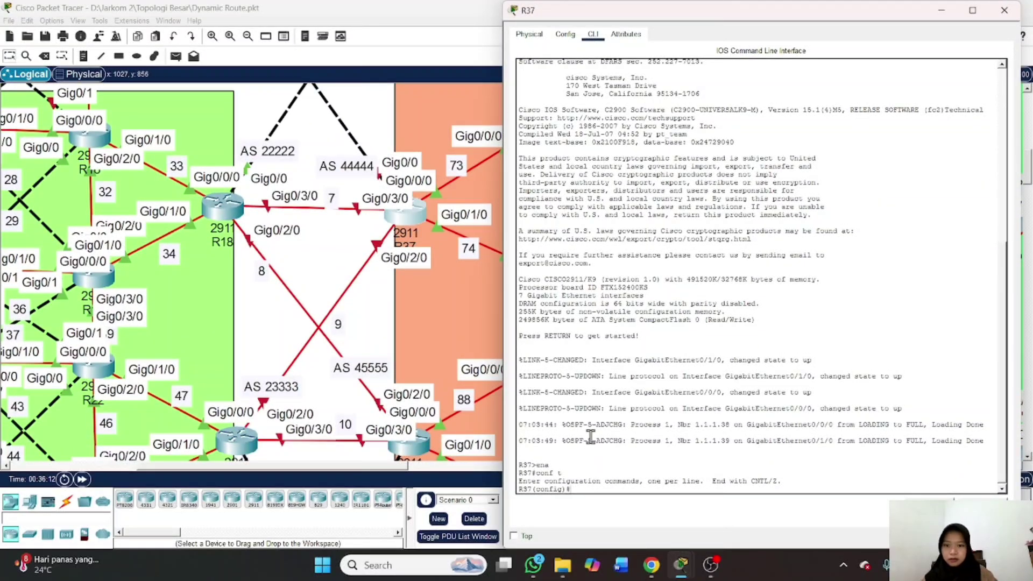
{"action": "type", "text": "int"}
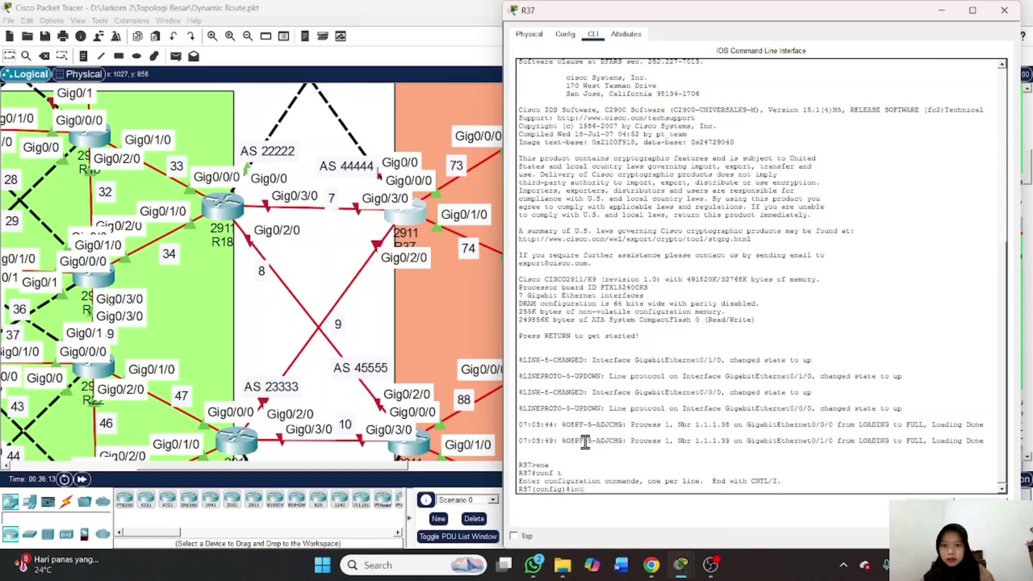
{"action": "scroll", "coordinate": [408, 286], "scroll_direction": "up", "scroll_amount": 6}
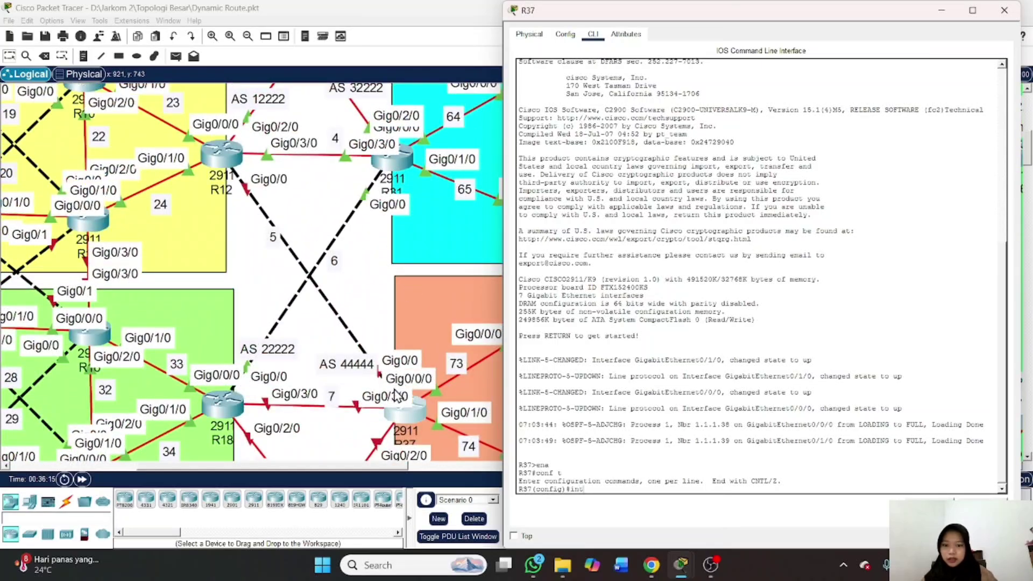
{"action": "left_click", "coordinate": [415, 409]}
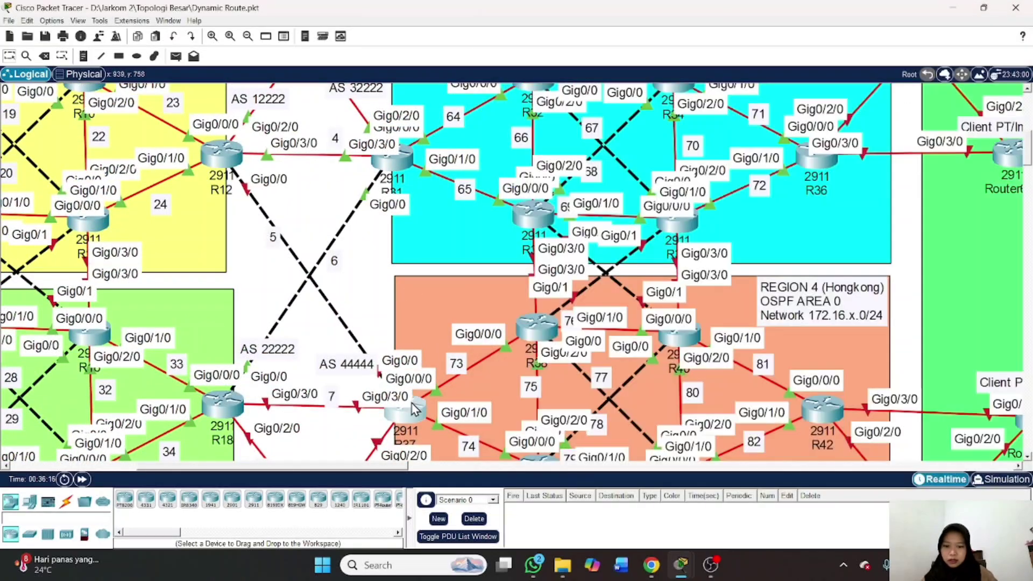
{"action": "mouse_move", "coordinate": [411, 415]}
{"action": "left_mouse_down"}
{"action": "mouse_move", "coordinate": [350, 306]}
{"action": "mouse_move", "coordinate": [317, 284]}
{"action": "mouse_move", "coordinate": [402, 255]}
{"action": "mouse_move", "coordinate": [401, 412]}
{"action": "left_mouse_up"}
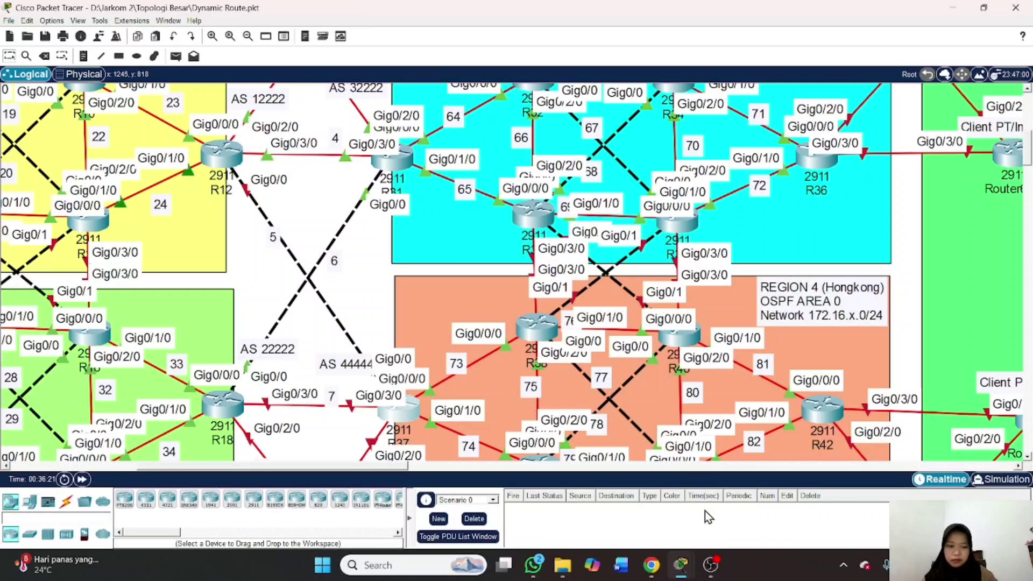
{"action": "mouse_move", "coordinate": [679, 564]}
{"action": "left_click", "coordinate": [763, 510]}
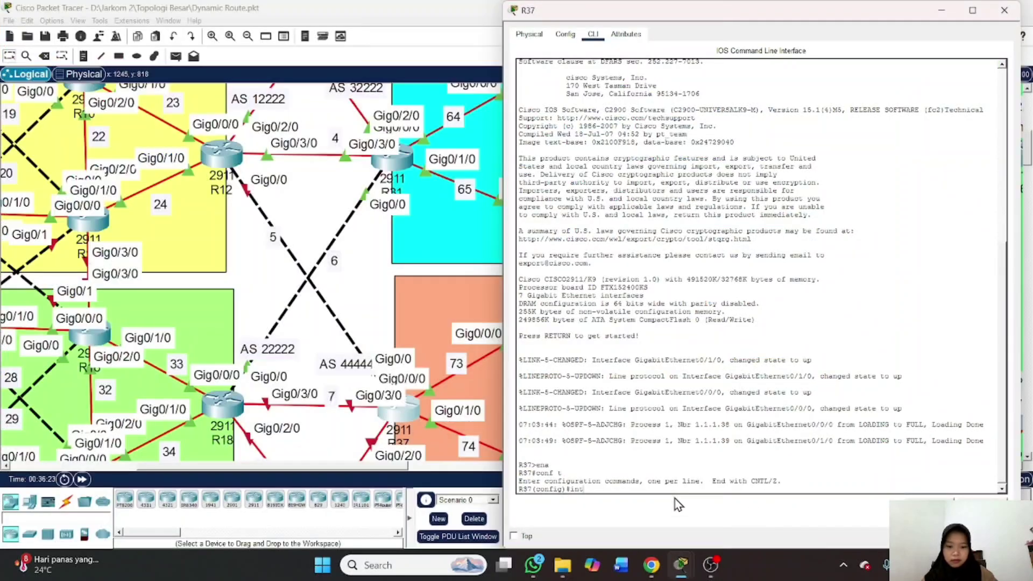
Assign 10.10.5.2 with mask 255.255.255.0 to R37's g0/0 interface and enable the interface
{"action": "type", "text": "g0/0"}
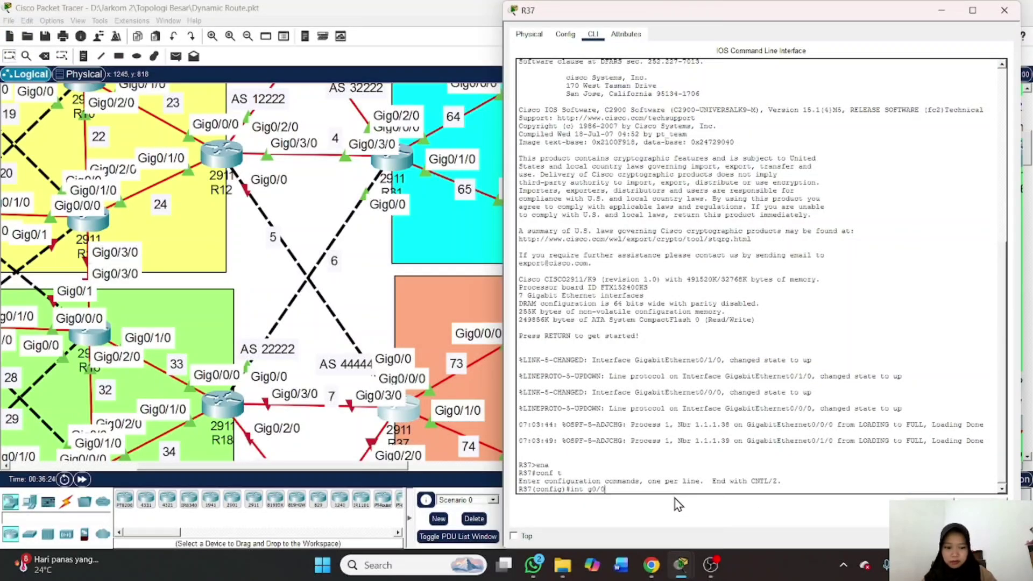
{"action": "key", "text": "Return"}
{"action": "type", "text": "ip add"}
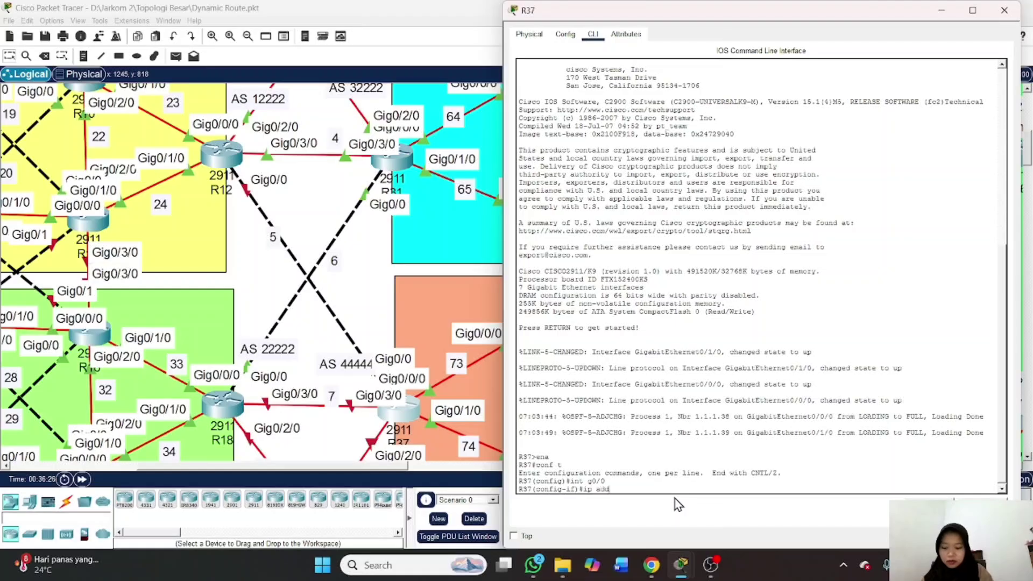
{"action": "type", "text": " 10.10."}
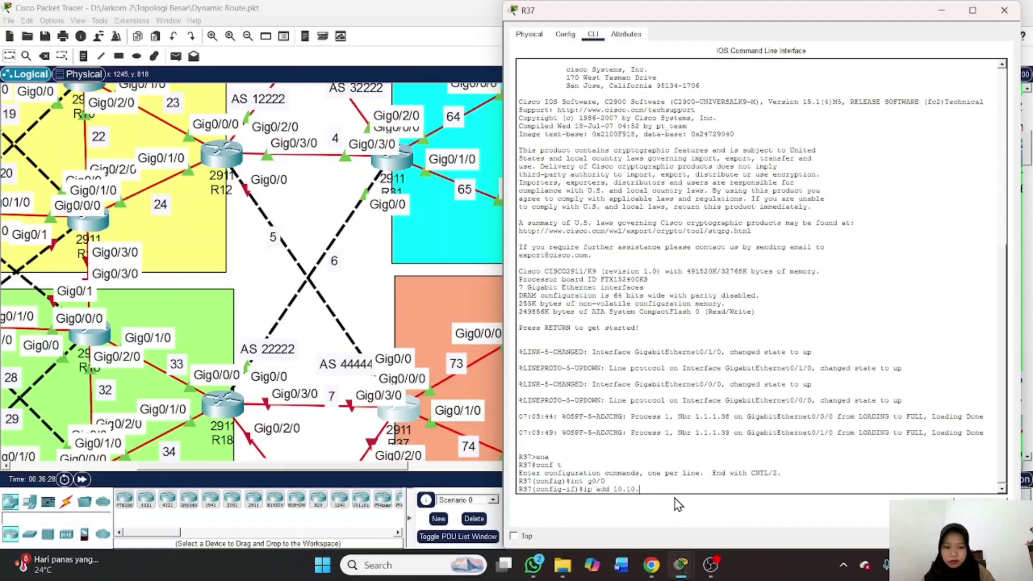
{"action": "type", "text": "5"}
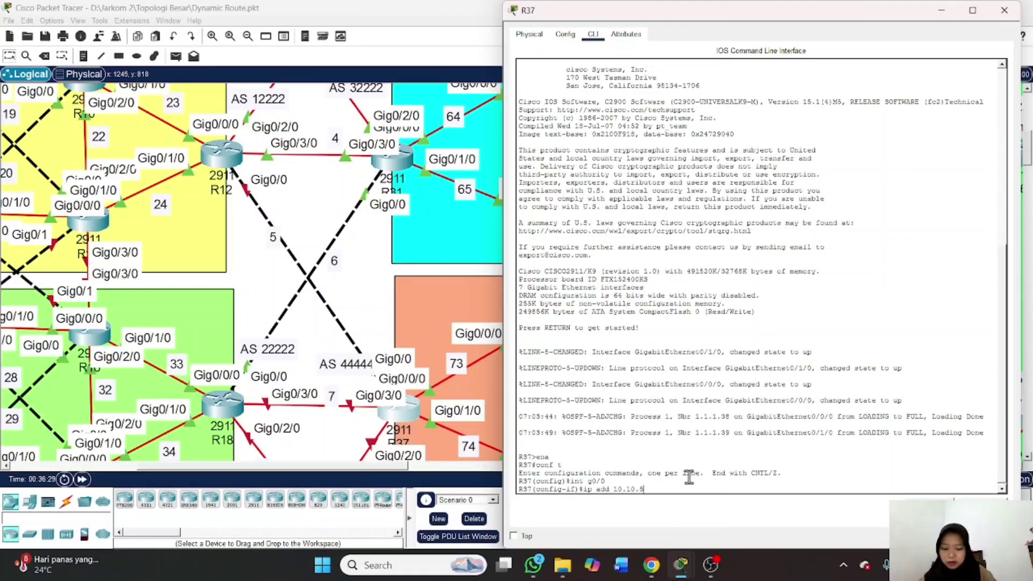
{"action": "type", "text": "."}
{"action": "type", "text": "2 2"}
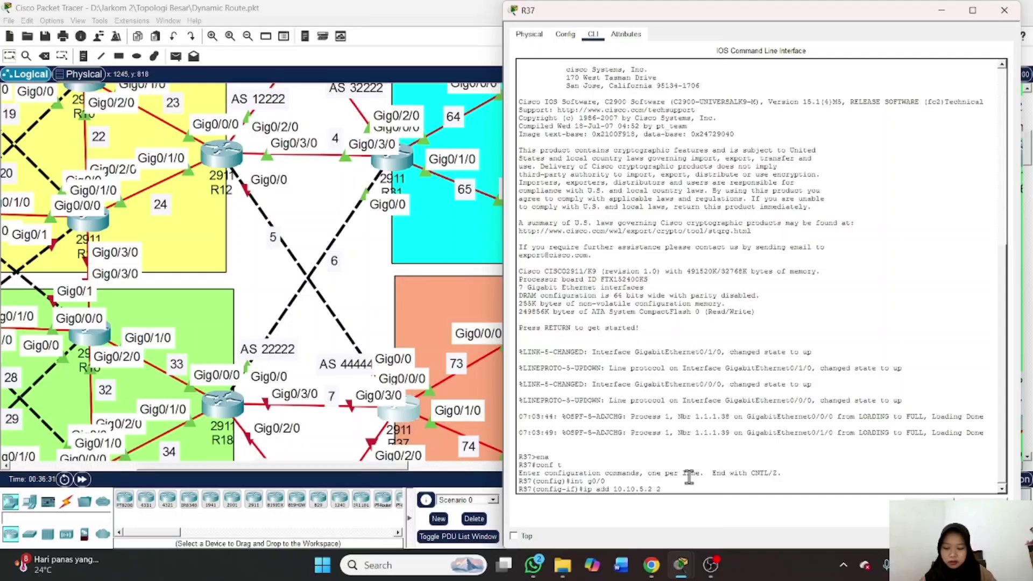
{"action": "type", "text": "55.255.255.0"}
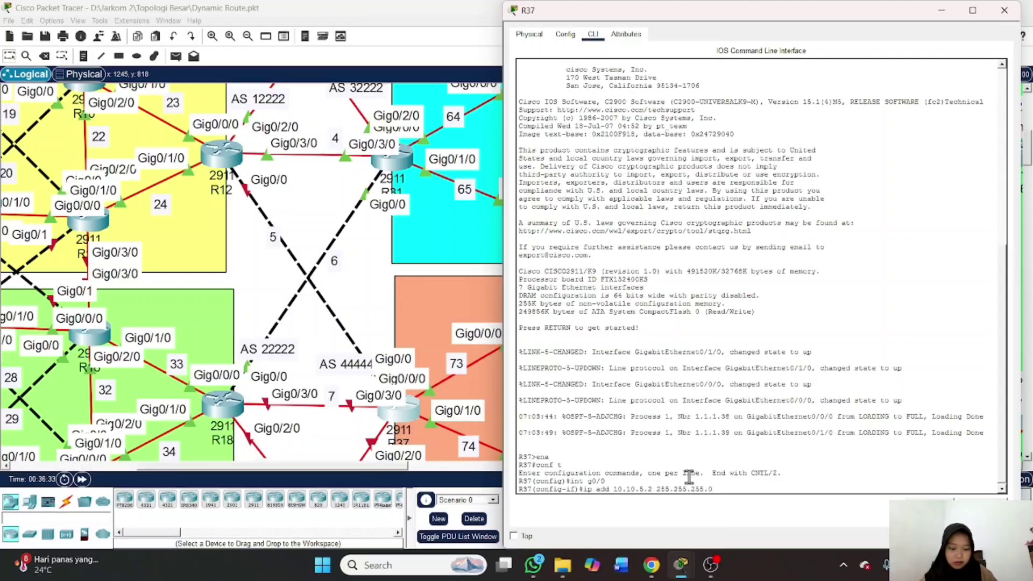
{"action": "key", "text": "Return"}
{"action": "type", "text": "no s"}
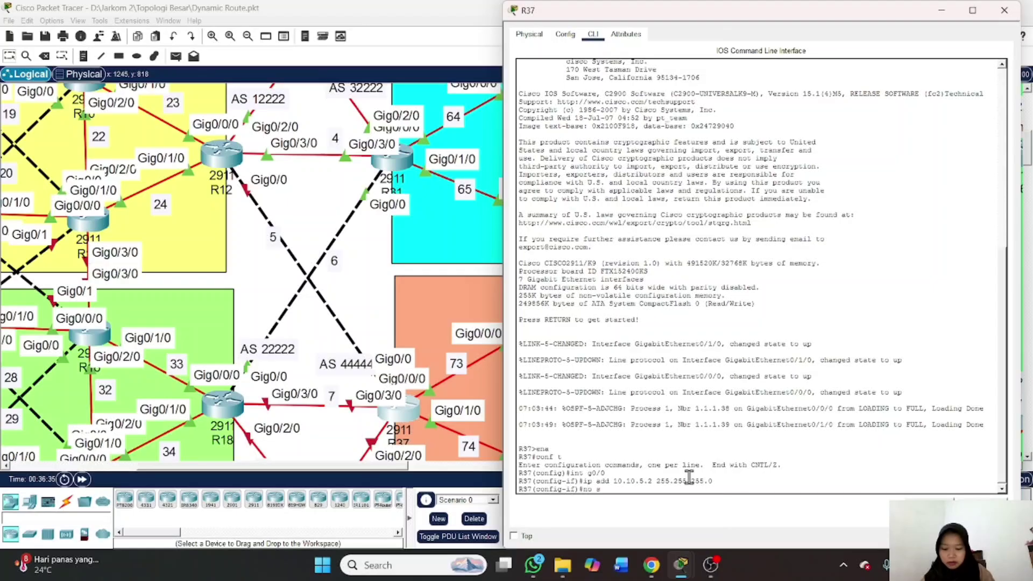
{"action": "type", "text": "h"}
{"action": "key", "text": "Return"}
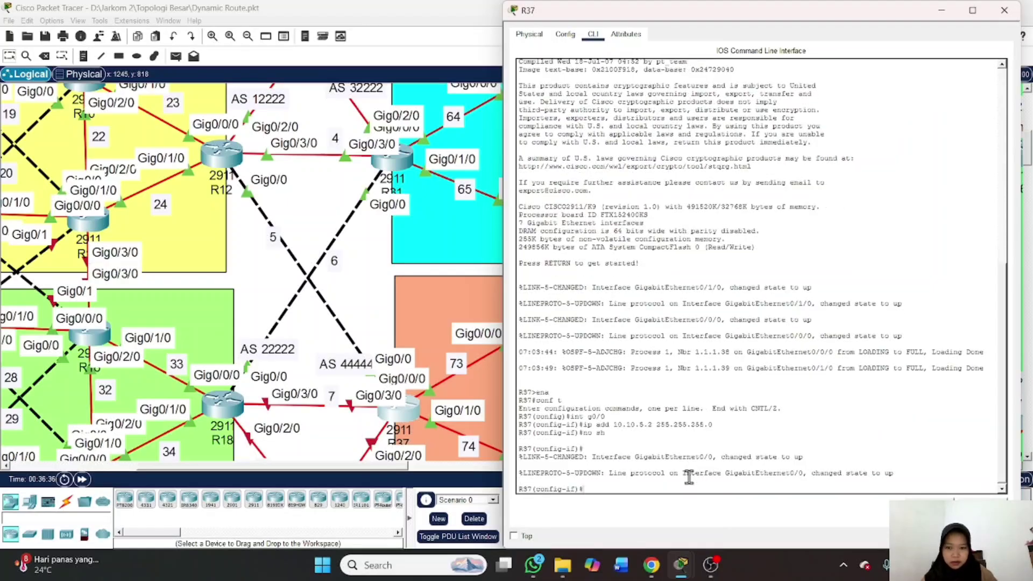
Assign 10.10.7.2 with mask 255.255.255.0 to R37's g0/3/0 interface and enable the interface
{"action": "scroll", "coordinate": [415, 392], "scroll_direction": "down", "scroll_amount": 5}
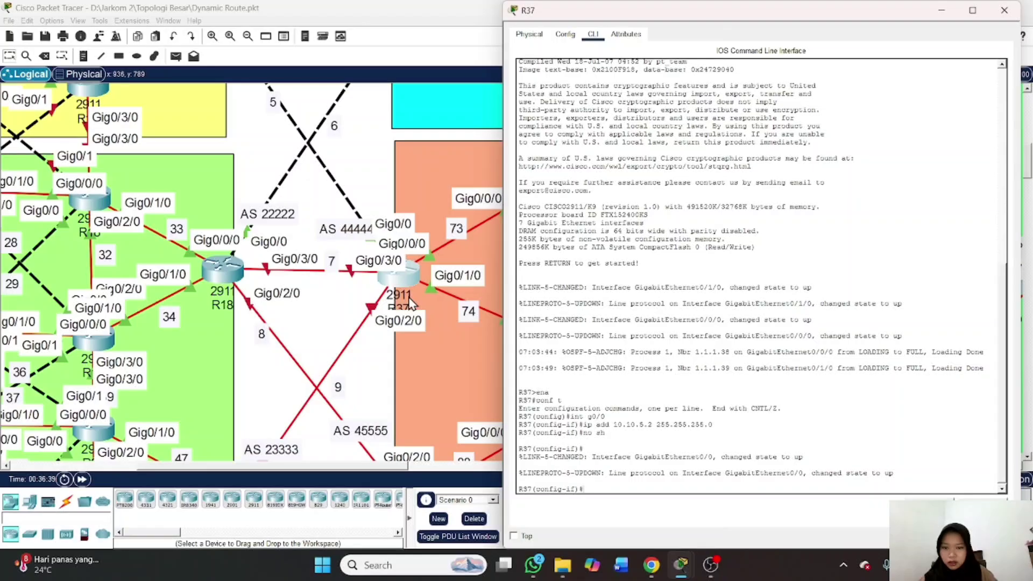
{"action": "type", "text": "int g0/0"}
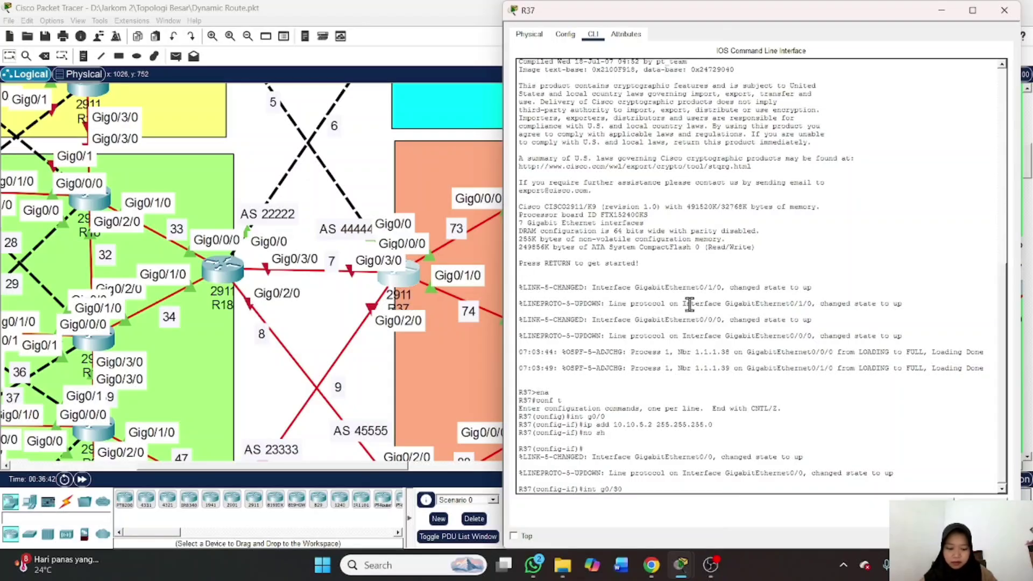
{"action": "type", "text": "/"}
{"action": "key", "text": "Return"}
{"action": "key", "text": "Up"}
{"action": "key", "text": "Up"}
{"action": "key", "text": "Up"}
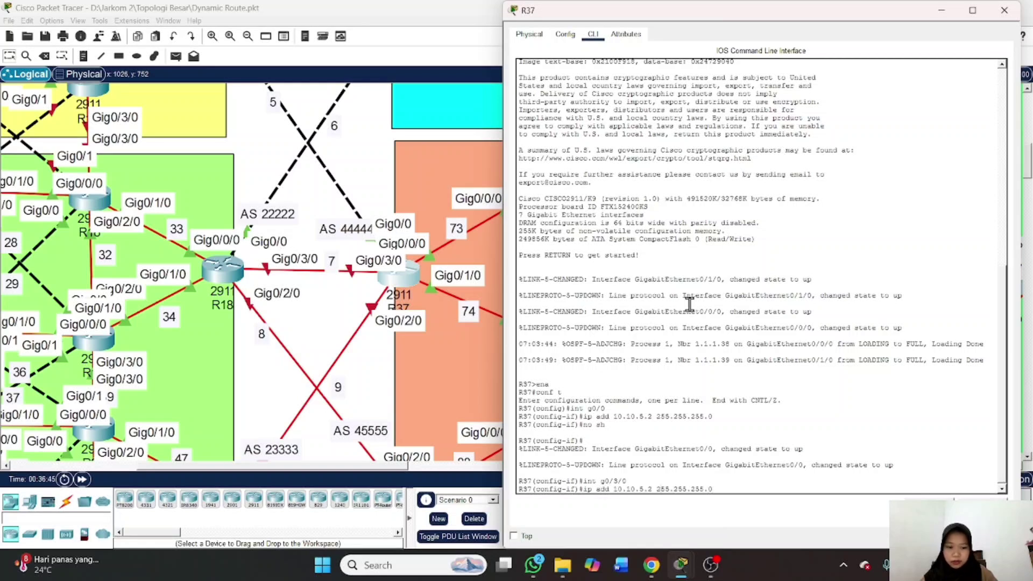
{"action": "key", "text": "BackSpace"}
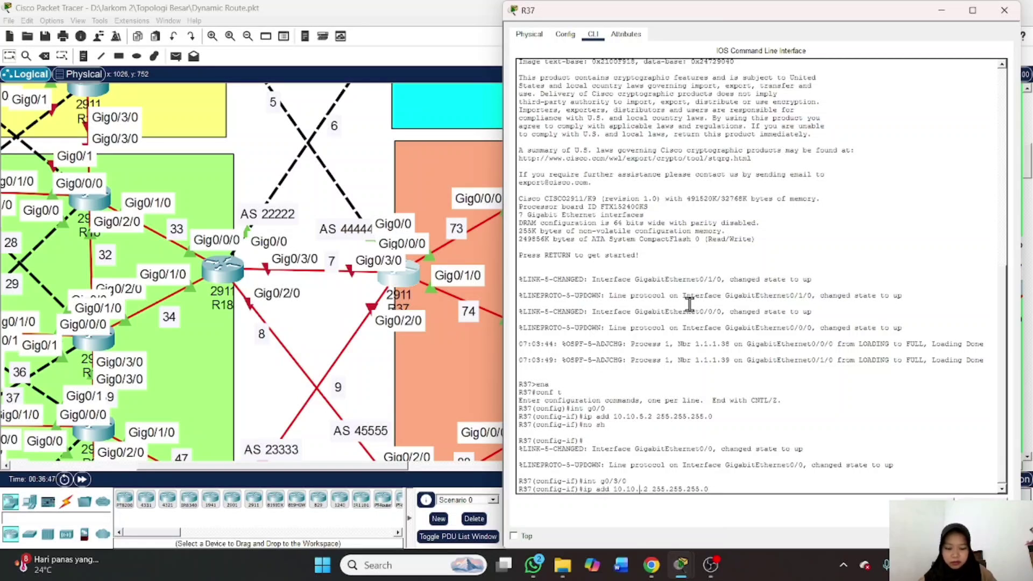
{"action": "type", "text": "7"}
{"action": "key", "text": "Return"}
{"action": "key", "text": "Up"}
{"action": "key", "text": "Up"}
{"action": "key", "text": "Up"}
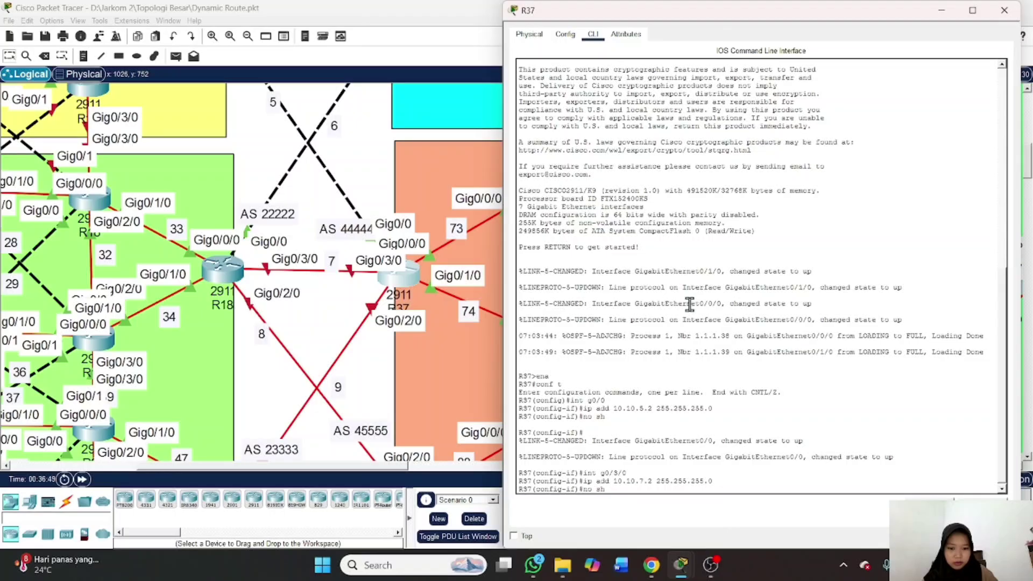
{"action": "key", "text": "Return"}
Assign 10.10.9.2 with mask 255.255.255.0 to R37's g0/2/0 interface
{"action": "scroll", "coordinate": [412, 269], "scroll_direction": "down", "scroll_amount": 5}
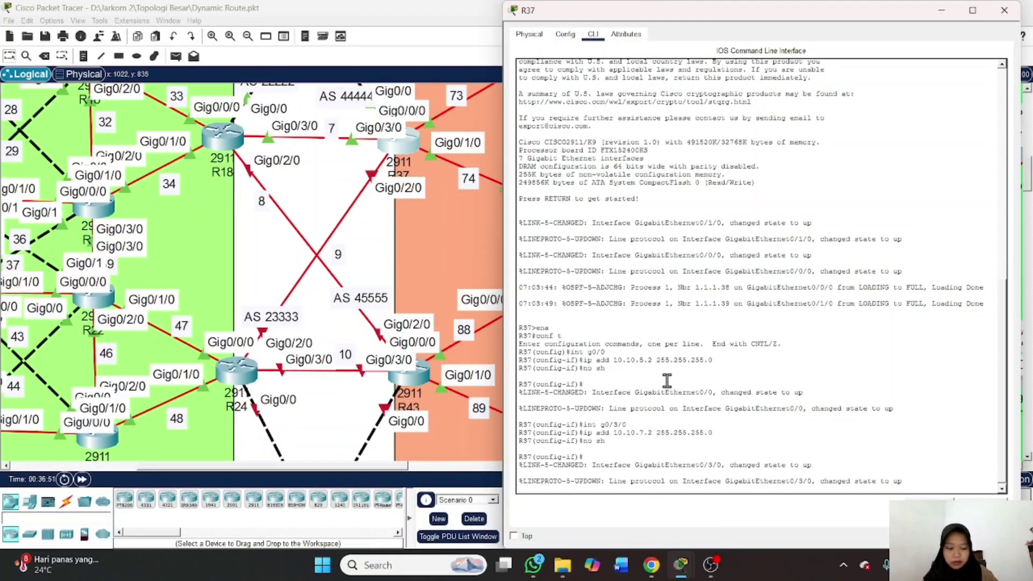
{"action": "key", "text": "Up"}
{"action": "key", "text": "Up"}
{"action": "key", "text": "Up"}
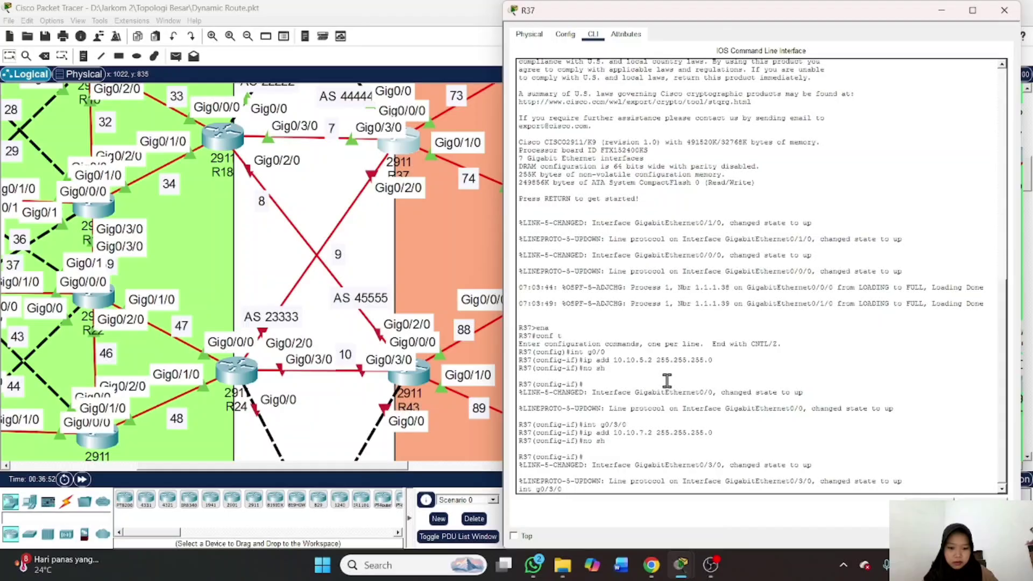
{"action": "key", "text": "Left"}
{"action": "key", "text": "Left"}
{"action": "key", "text": "BackSpace"}
{"action": "type", "text": "2"}
{"action": "key", "text": "Return"}
{"action": "key", "text": "Up"}
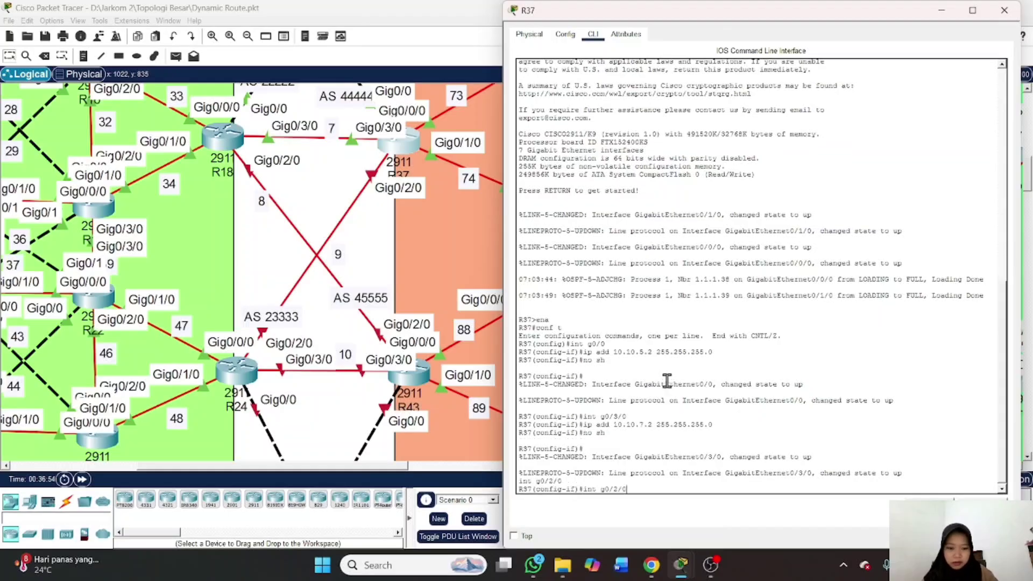
{"action": "key", "text": "Up"}
{"action": "key", "text": "Up"}
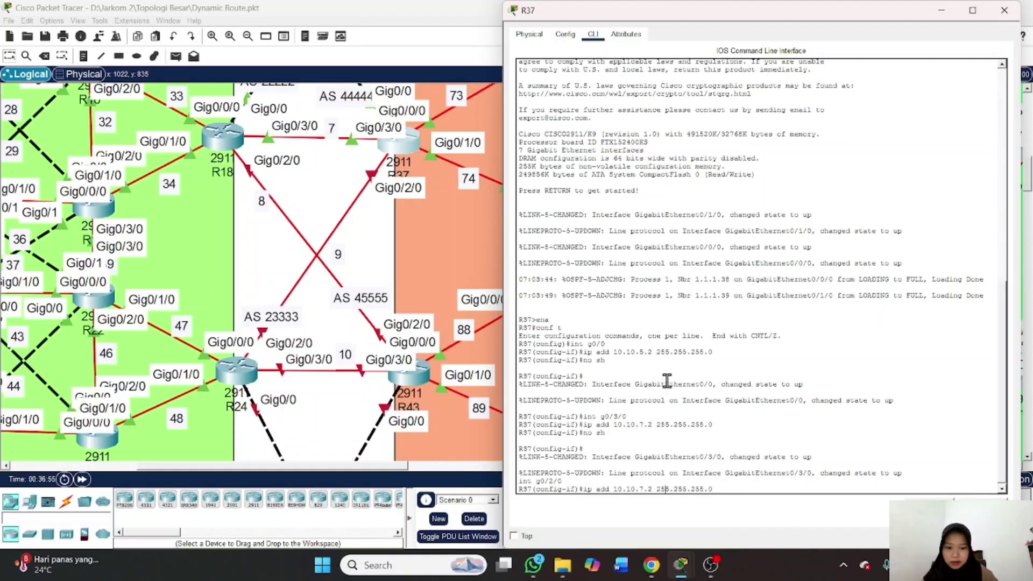
{"action": "key", "text": "BackSpace"}
{"action": "type", "text": "9"}
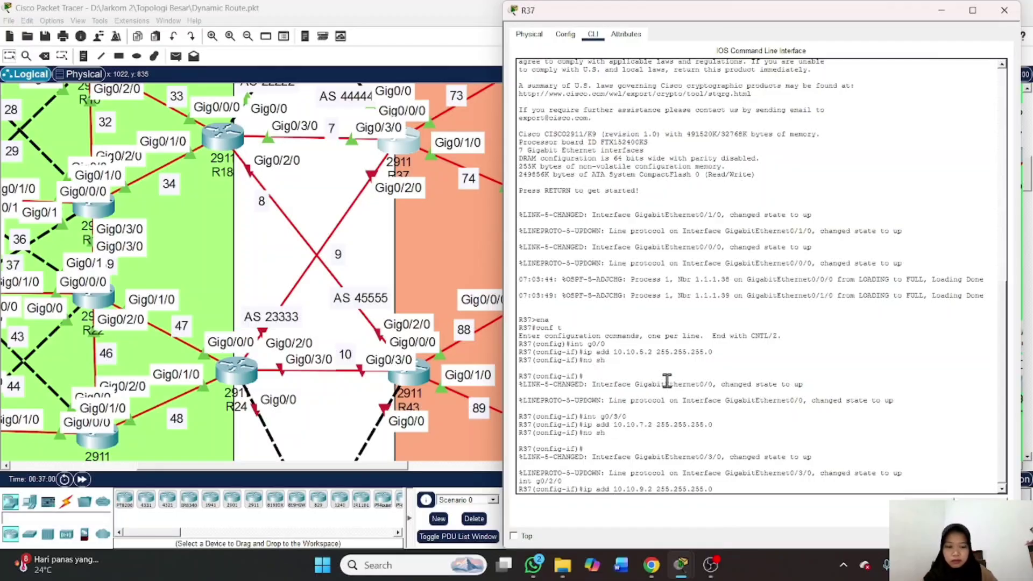
{"action": "key", "text": "Return"}
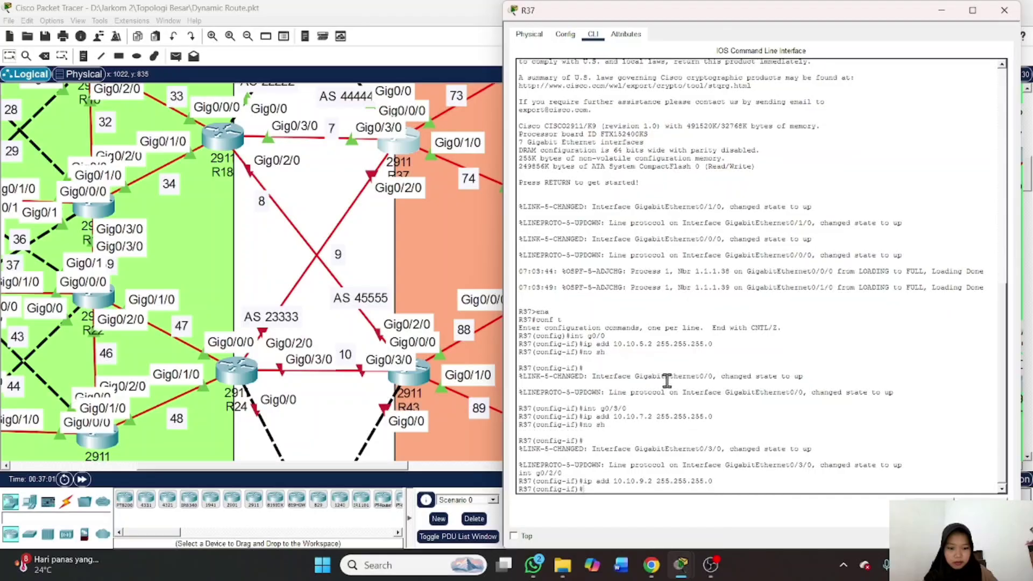
Enable R37's g0/2/0 interface
{"action": "type", "text": "no sh"}
{"action": "key", "text": "Return"}
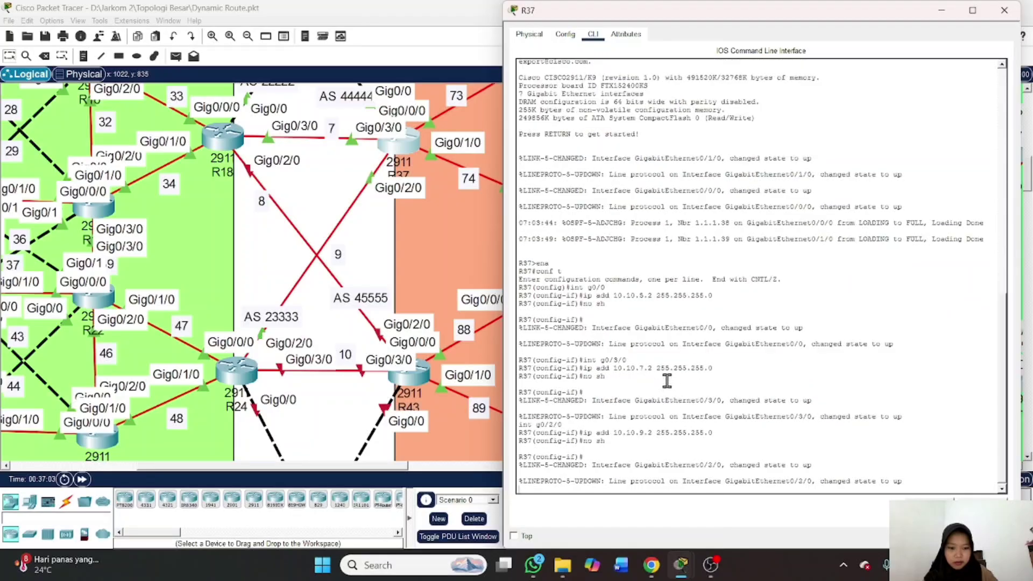
{"action": "key", "text": "Return"}
Leave interface configuration on R37 and enter configuration of OSPF process 1
{"action": "scroll", "coordinate": [456, 335], "scroll_direction": "up", "scroll_amount": 3}
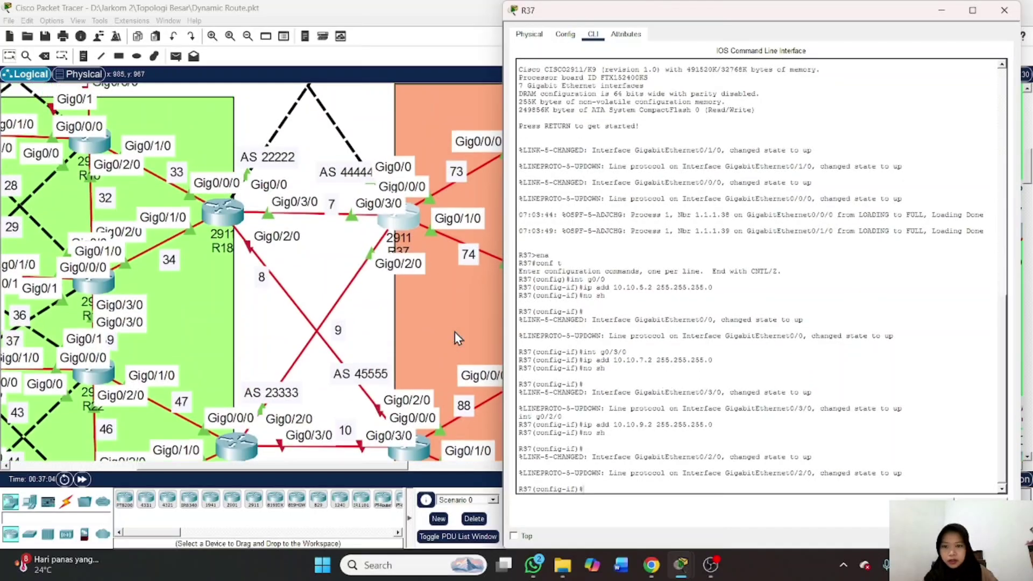
{"action": "scroll", "coordinate": [455, 338], "scroll_direction": "down", "scroll_amount": 1}
{"action": "type", "text": "exit"}
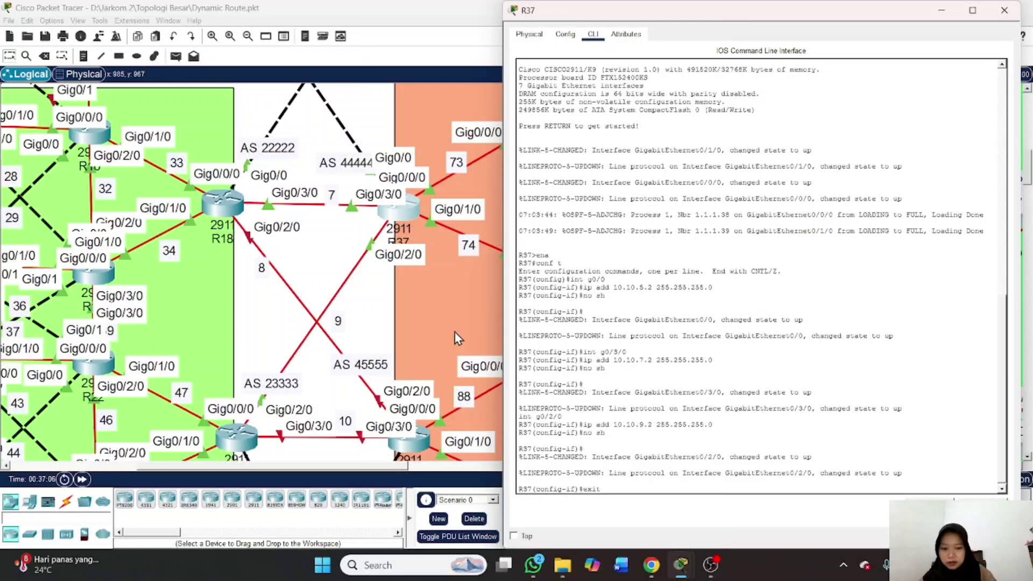
{"action": "key", "text": "Return"}
{"action": "type", "text": "rou"}
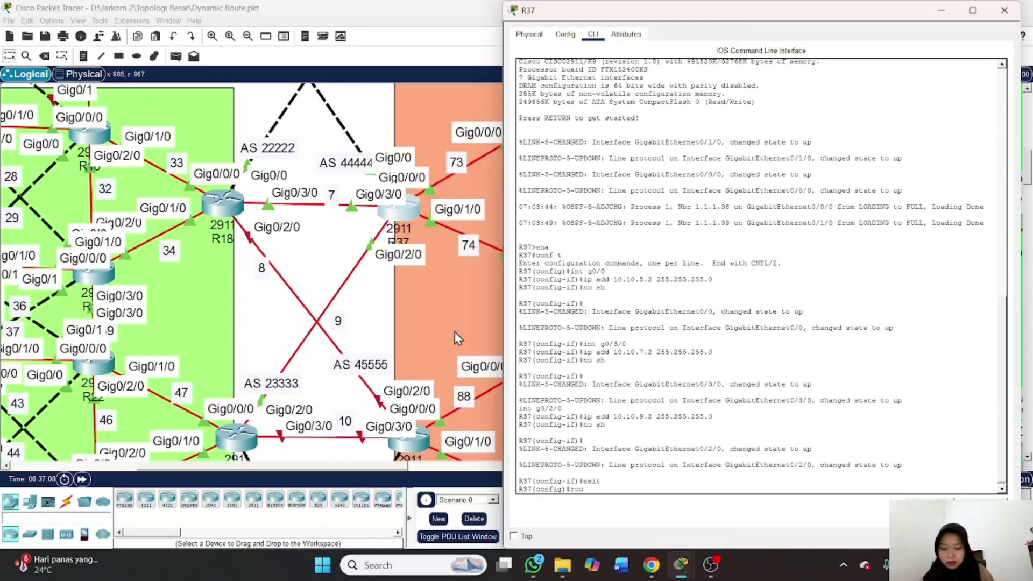
{"action": "type", "text": "ter ospf 1"}
{"action": "key", "text": "Return"}
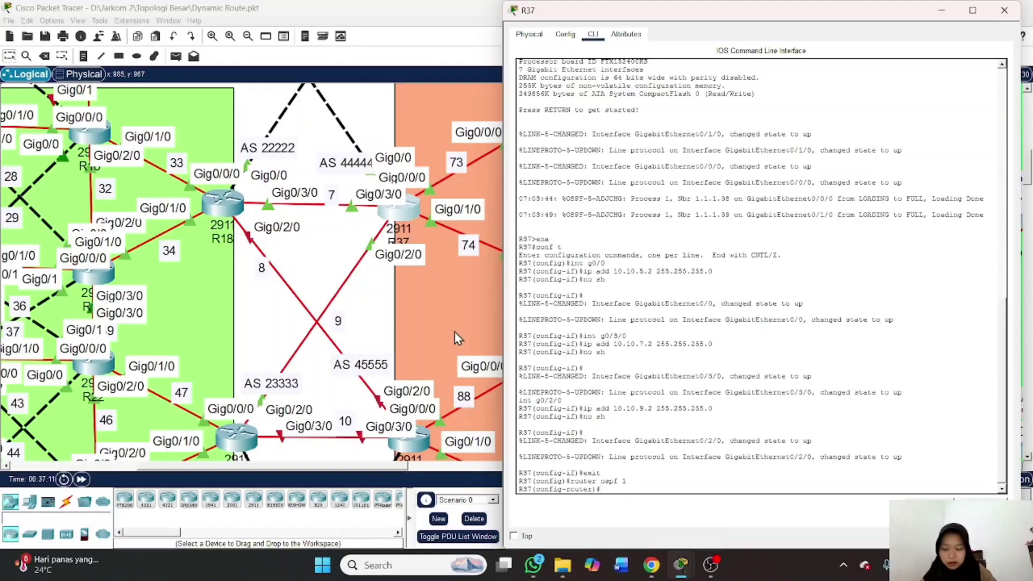
Redistribute BGP 44444 into R37's OSPF process 1 with metric-type 1 and the subnets option
{"action": "type", "text": "red"}
{"action": "key", "text": "Tab"}
{"action": "type", "text": "bgp"}
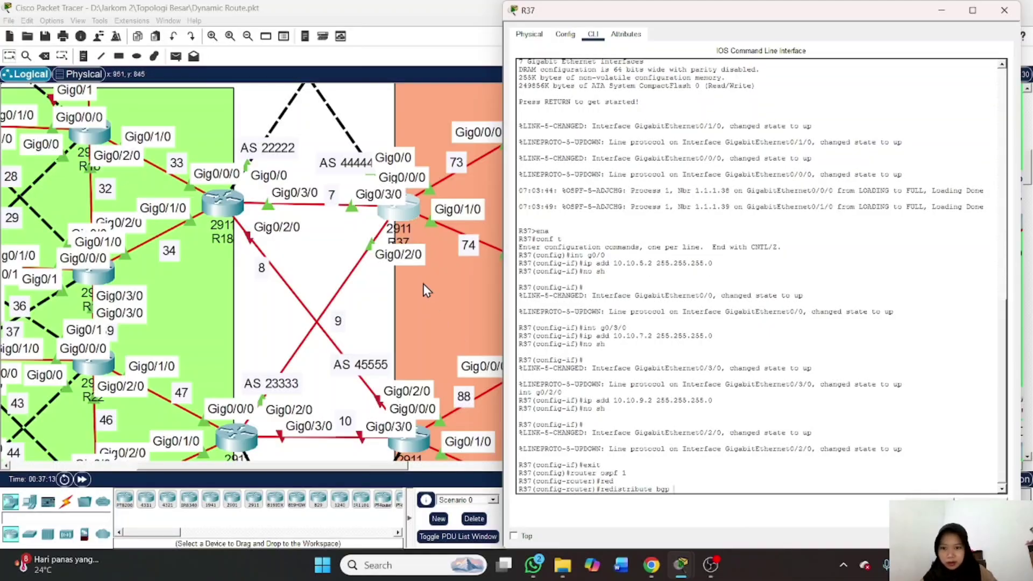
{"action": "scroll", "coordinate": [390, 259], "scroll_direction": "up", "scroll_amount": 3}
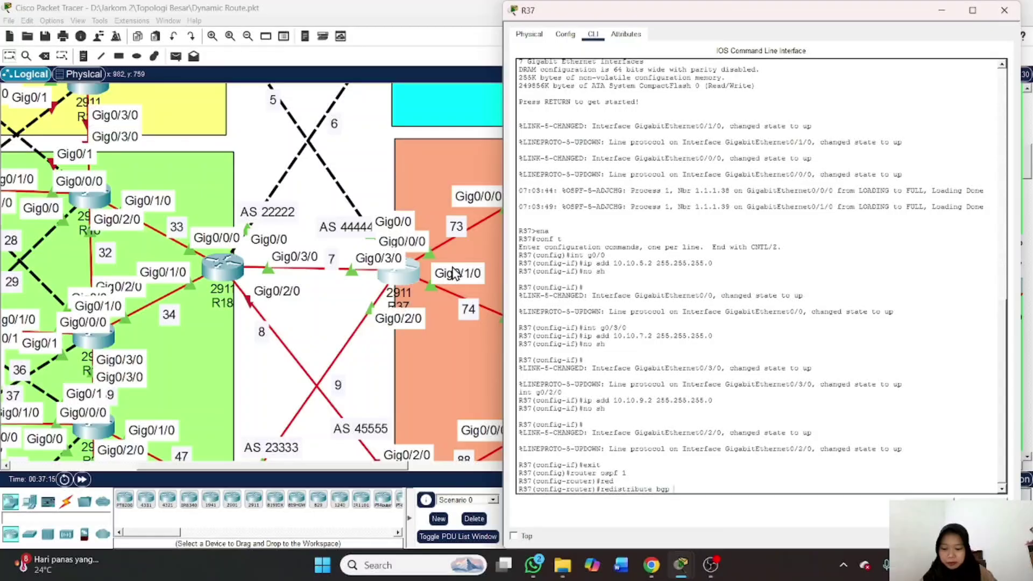
{"action": "type", "text": "44444"}
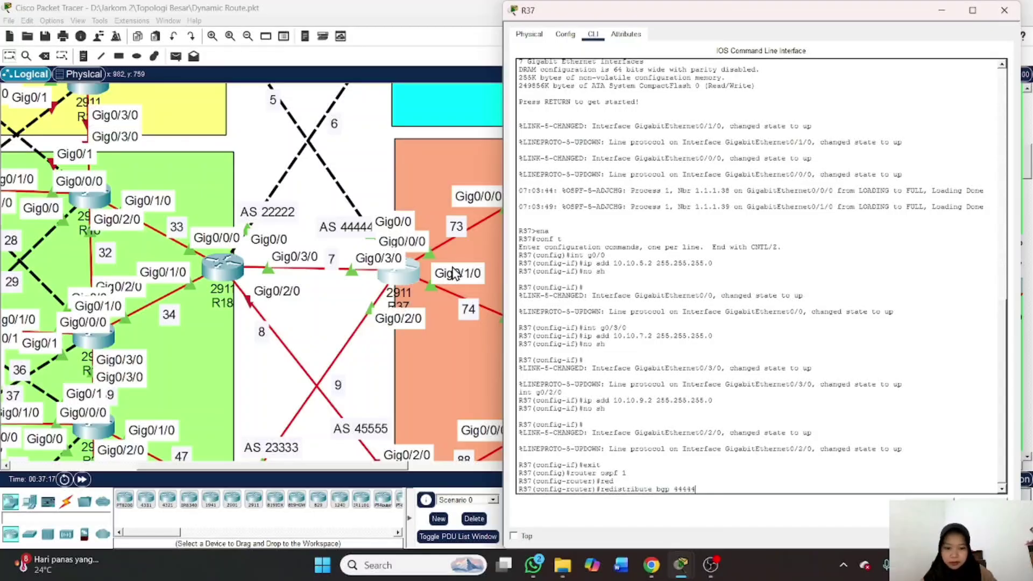
{"action": "type", "text": " metri"}
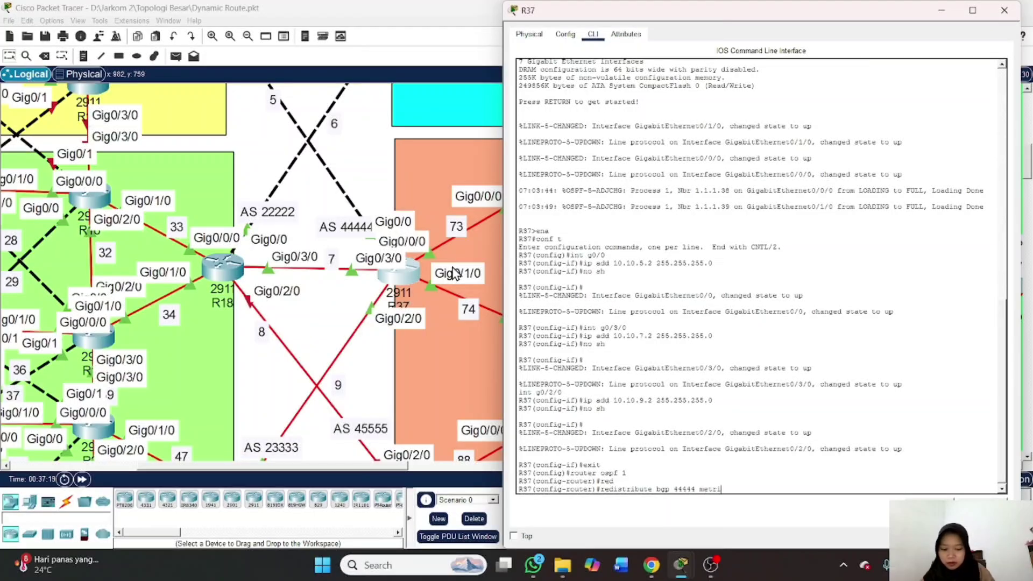
{"action": "type", "text": "c-t"}
{"action": "key", "text": "Tab"}
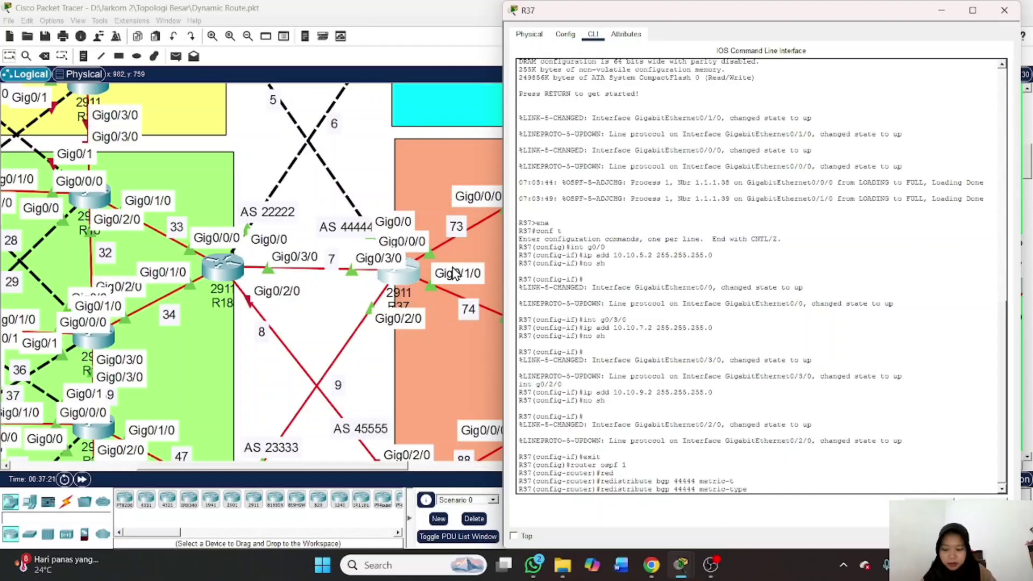
{"action": "type", "text": "1 subnets"}
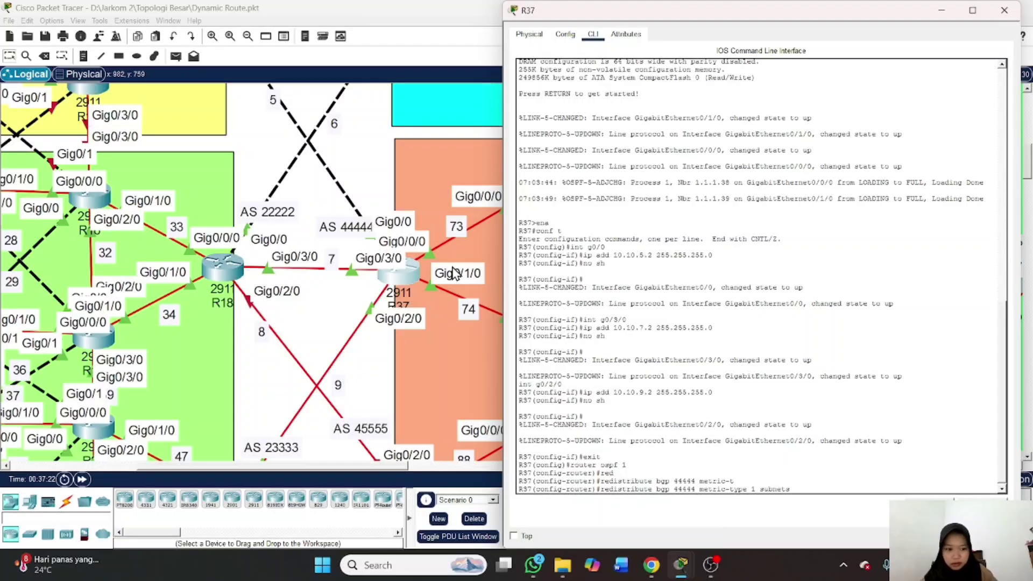
{"action": "key", "text": "Return"}
Leave OSPF configuration on R37 and enter configuration of BGP process 44444
{"action": "type", "text": "ex"}
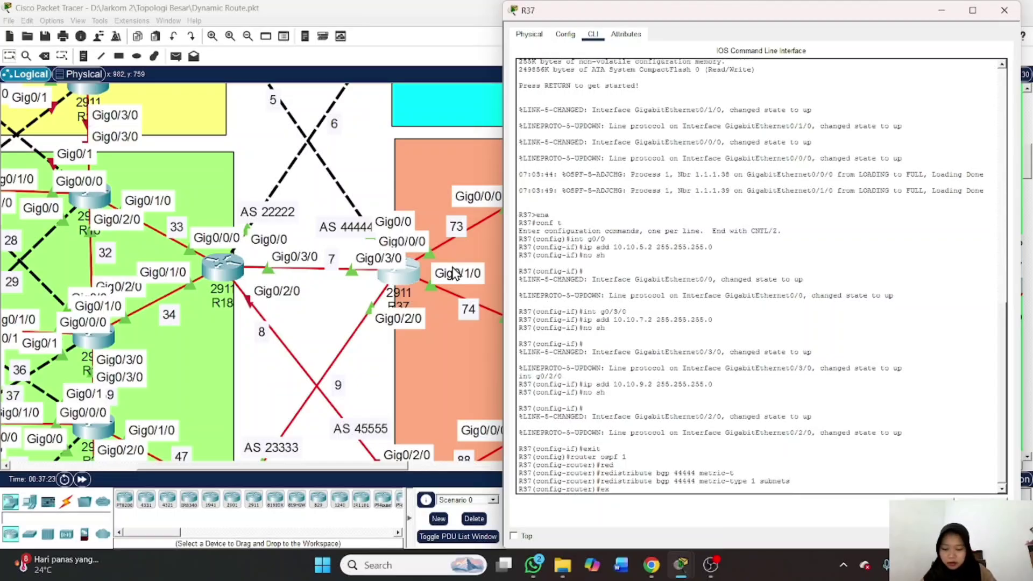
{"action": "type", "text": "it"}
{"action": "key", "text": "Return"}
{"action": "type", "text": "ro"}
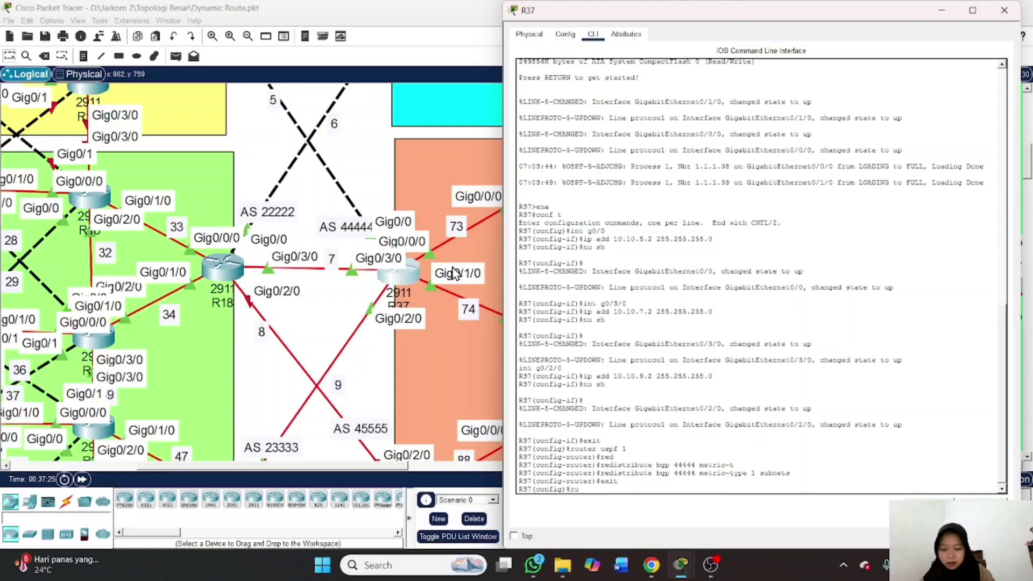
{"action": "type", "text": "uter bgp 44444"}
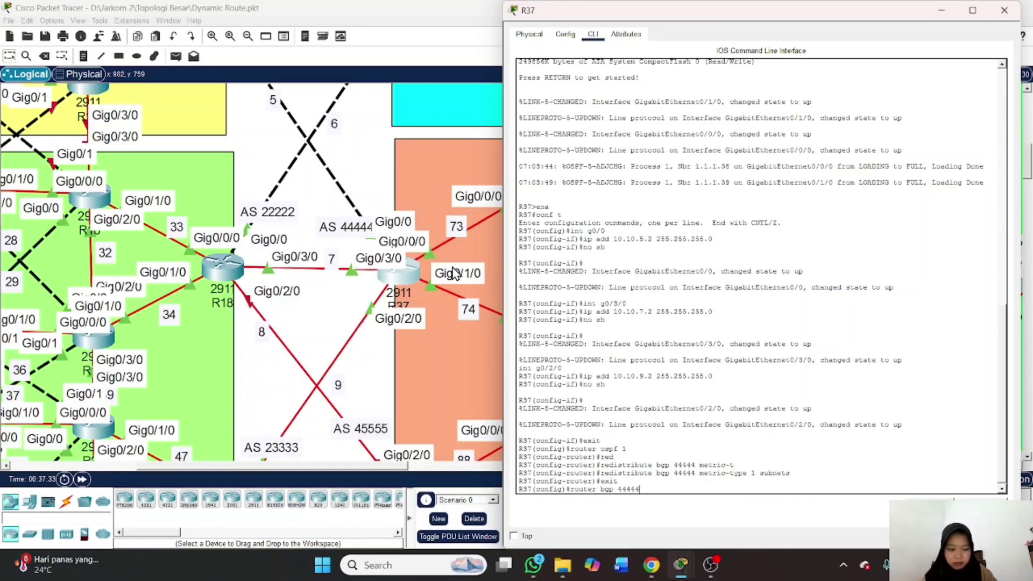
{"action": "key", "text": "Return"}
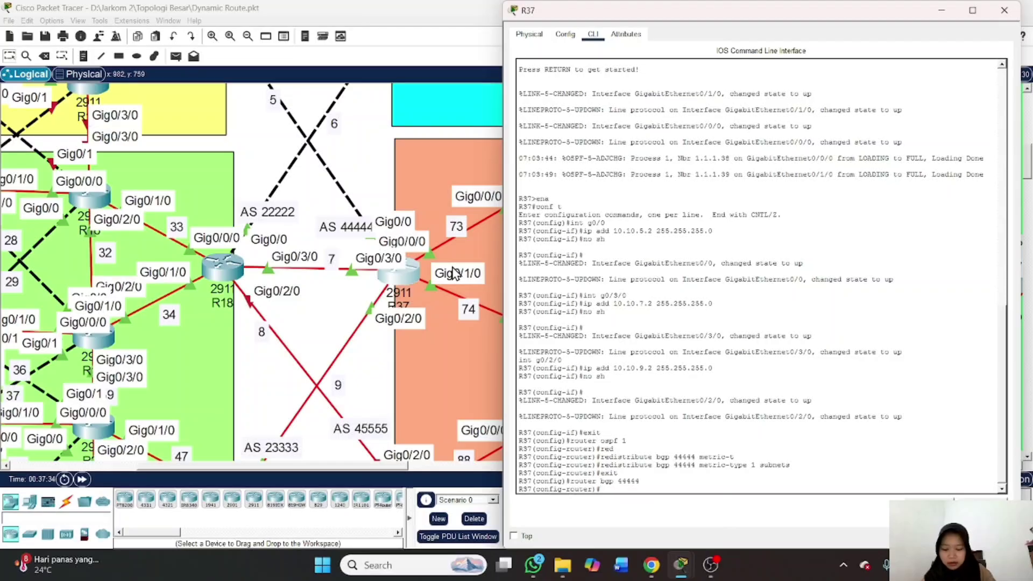
Enable logging of BGP neighbor changes and disable synchronization in R37's BGP process
{"action": "type", "text": "bgp lo"}
{"action": "key", "text": "Tab"}
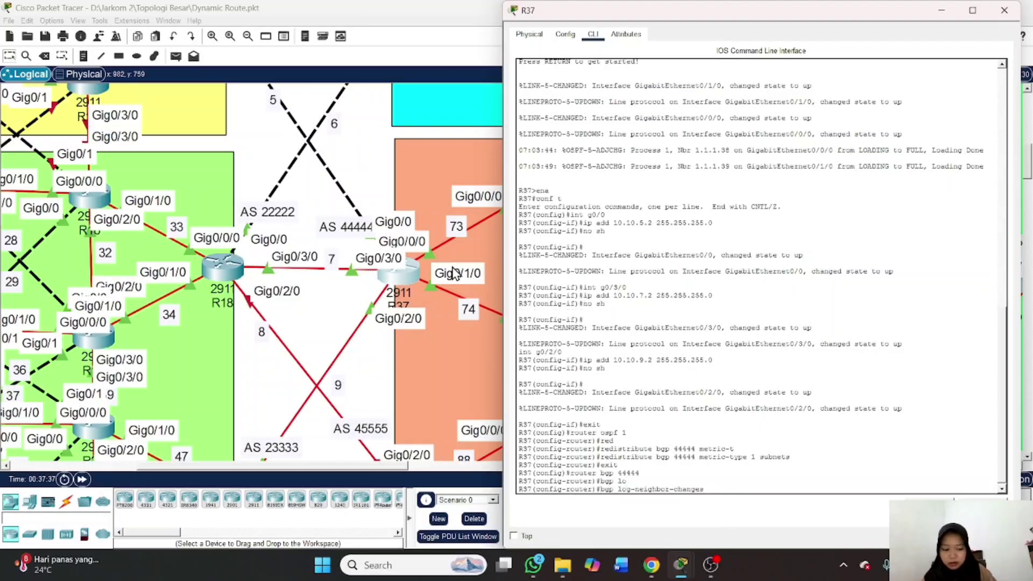
{"action": "key", "text": "Return"}
{"action": "type", "text": "no"}
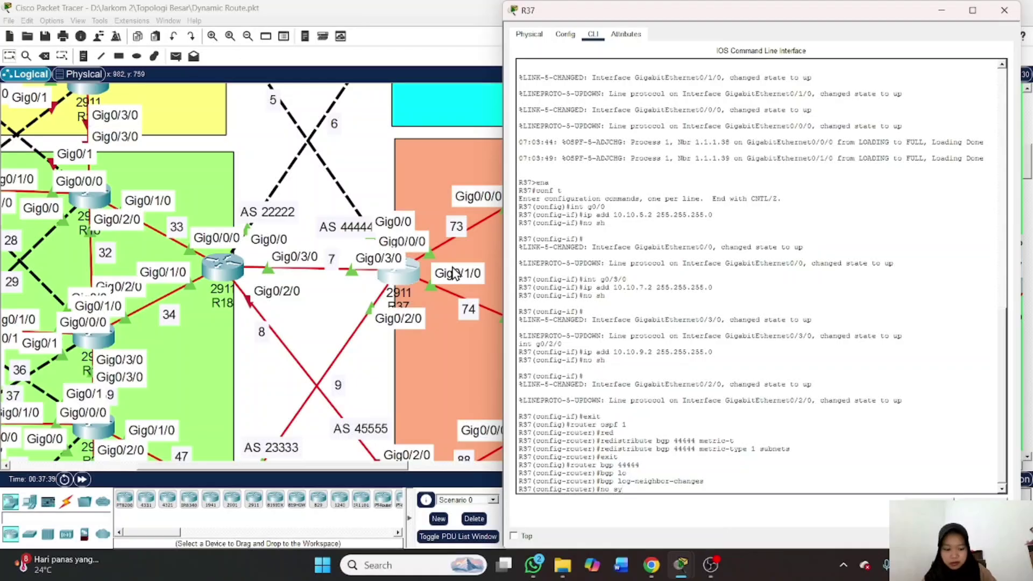
{"action": "type", "text": " sy"}
{"action": "key", "text": "Return"}
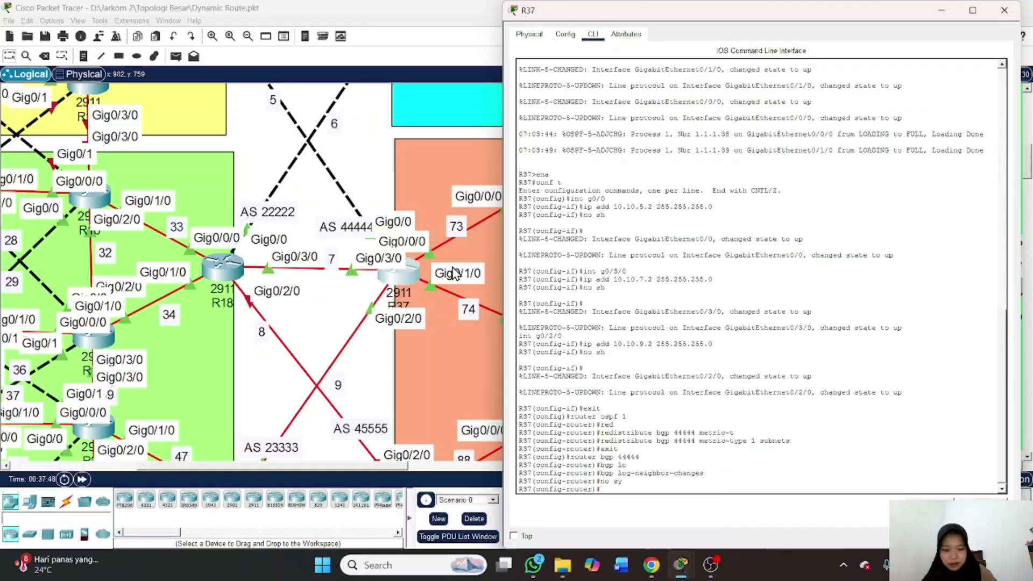
{"action": "type", "text": "no sy"}
{"action": "key", "text": "Tab"}
{"action": "key", "text": "Return"}
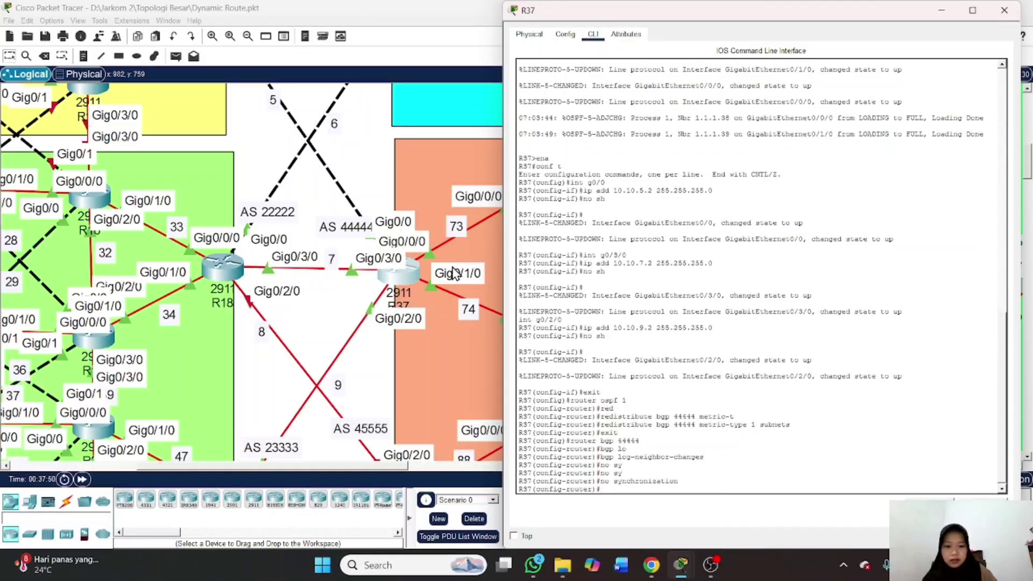
Advertise network 10.10.5.0 with mask 255.255.255.0 in R37's BGP process
{"action": "type", "text": "ne"}
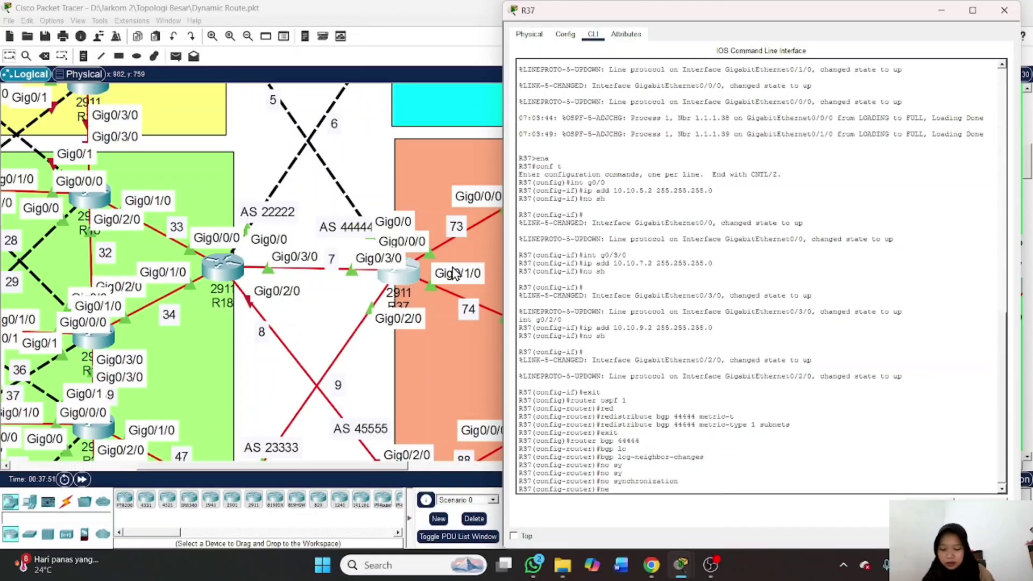
{"action": "type", "text": "twork 10.10."}
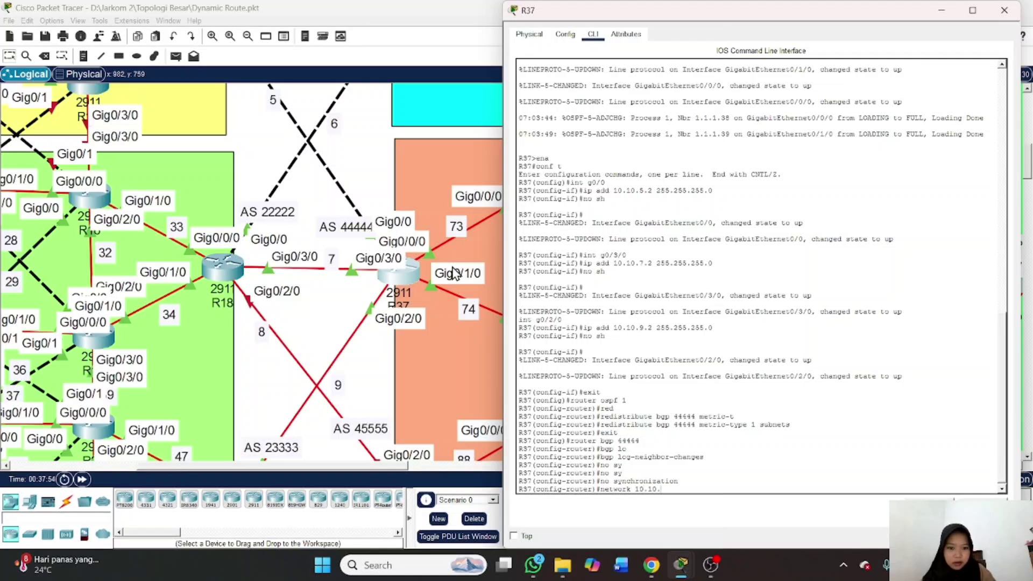
{"action": "type", "text": "5."}
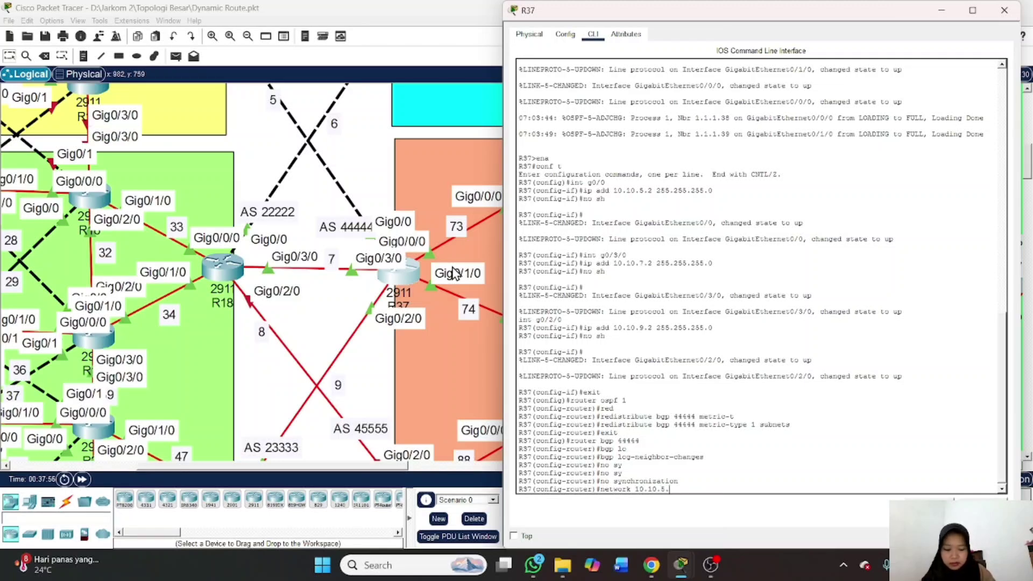
{"action": "type", "text": "0 mask 2"}
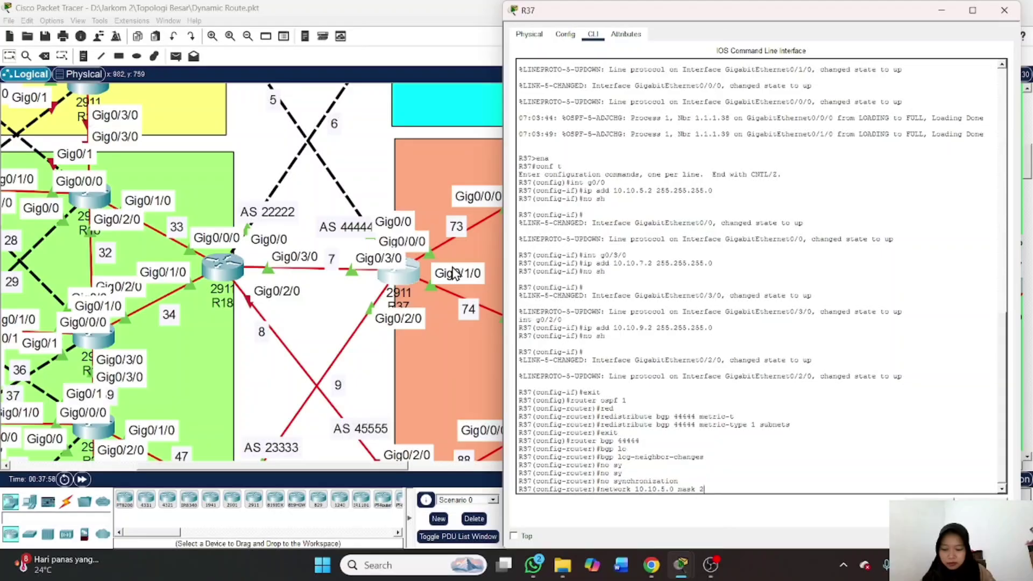
{"action": "type", "text": "55.255.2"}
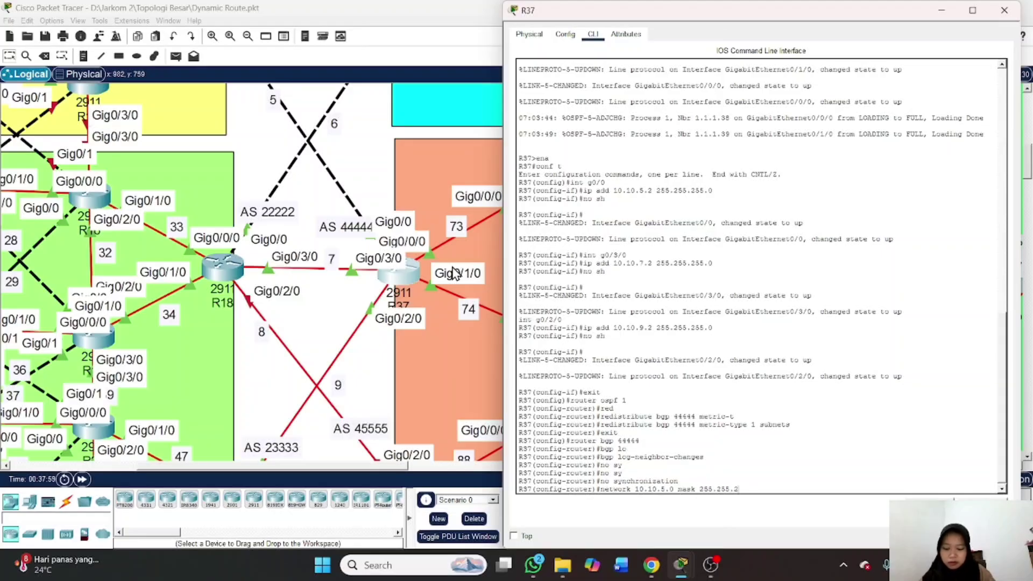
{"action": "type", "text": "55.0"}
{"action": "key", "text": "Return"}
Advertise network 10.10.7.0 with mask 255.255.255.0 in R37's BGP process
{"action": "key", "text": "Up"}
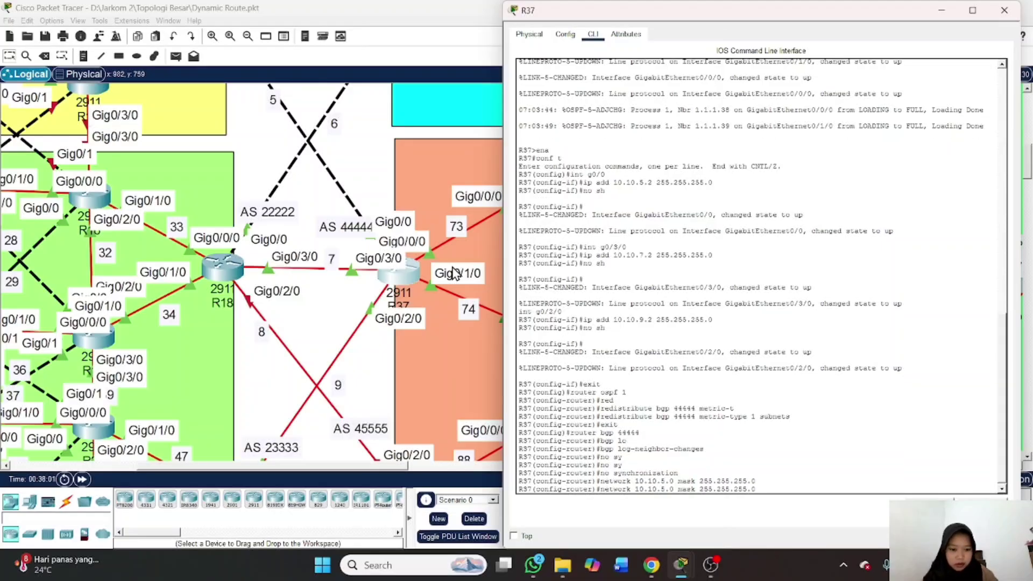
{"action": "key", "text": "Left"}
{"action": "key", "text": "Left"}
{"action": "key", "text": "Left"}
{"action": "key", "text": "Left"}
{"action": "key", "text": "Left"}
{"action": "key", "text": "Left"}
{"action": "key", "text": "Left"}
{"action": "key", "text": "Left"}
{"action": "key", "text": "Left"}
{"action": "key", "text": "Left"}
{"action": "key", "text": "Left"}
{"action": "key", "text": "Left"}
{"action": "key", "text": "Left"}
{"action": "key", "text": "Left"}
{"action": "key", "text": "Left"}
{"action": "key", "text": "Left"}
{"action": "key", "text": "Left"}
{"action": "key", "text": "Left"}
{"action": "key", "text": "Left"}
{"action": "key", "text": "BackSpace"}
{"action": "type", "text": "7"}
{"action": "key", "text": "Return"}
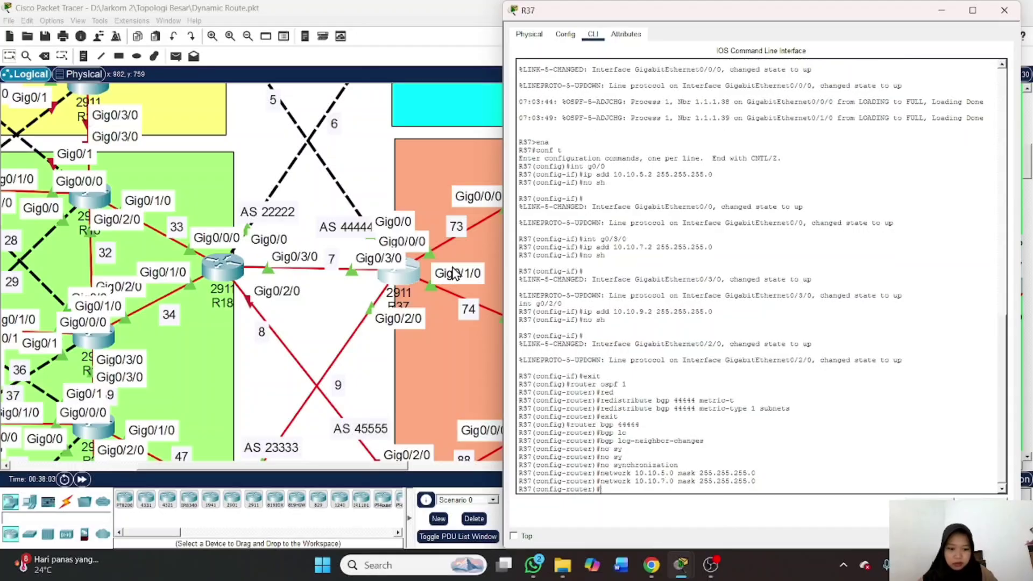
Advertise network 10.10.9.0 with mask 255.255.255.0 in R37's BGP process
{"action": "key", "text": "Up"}
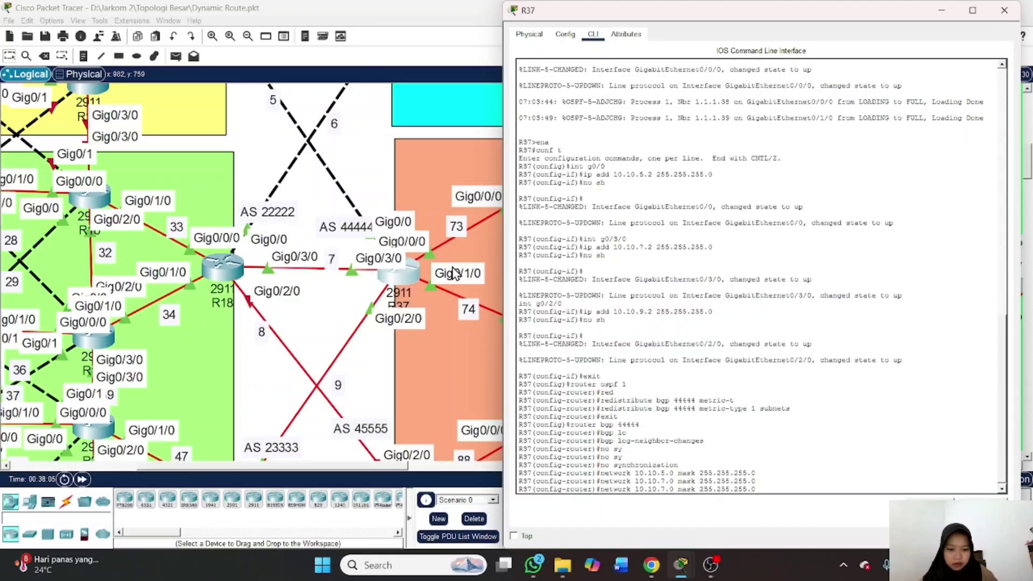
{"action": "key", "text": "BackSpace"}
{"action": "type", "text": "9"}
{"action": "key", "text": "Return"}
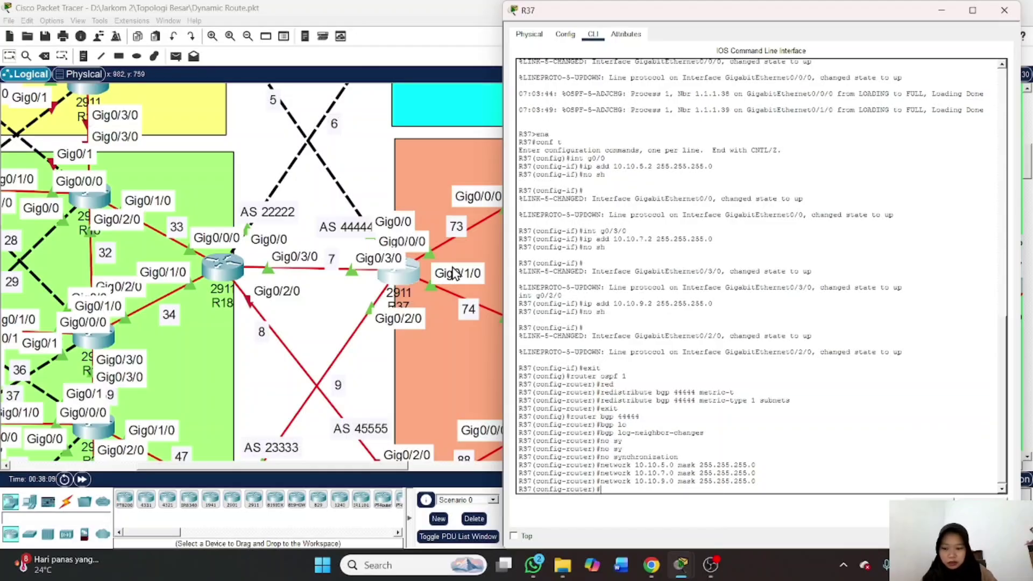
Add 10.10.5.1 as a BGP neighbor of R37 with remote AS 12222
{"action": "type", "text": "neig"}
{"action": "key", "text": "Tab"}
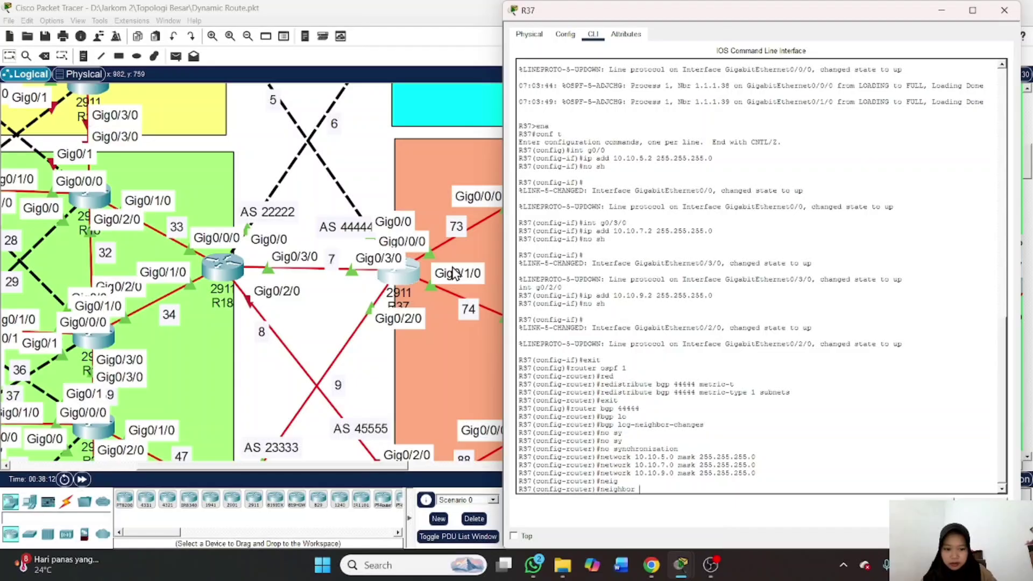
{"action": "type", "text": "10"}
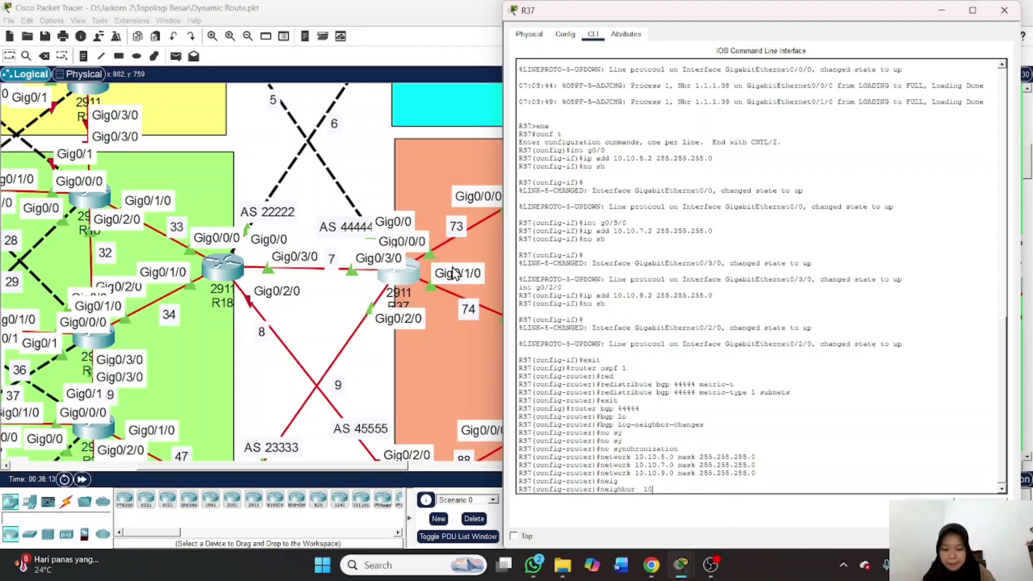
{"action": "type", "text": ".10."}
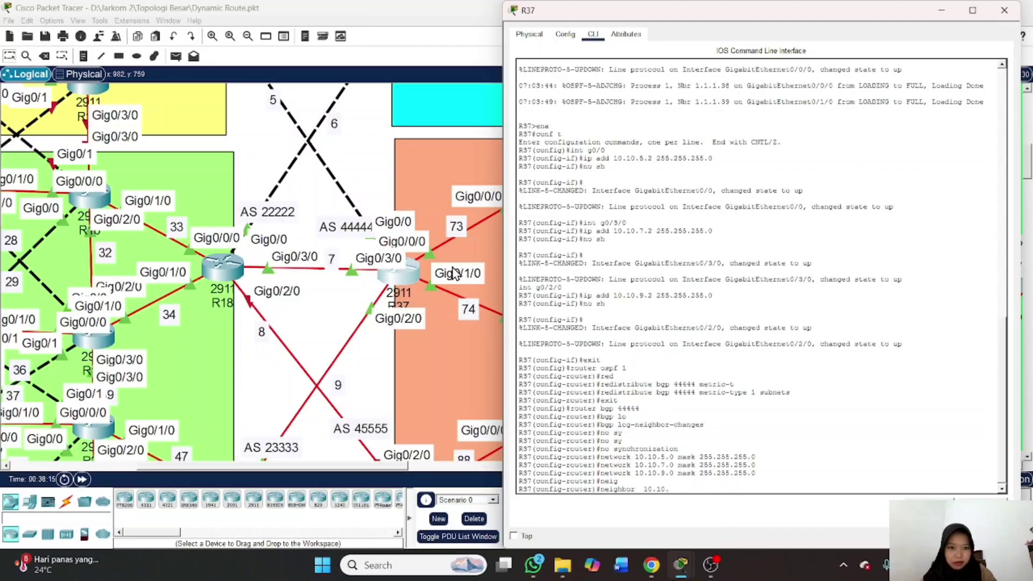
{"action": "type", "text": "5"}
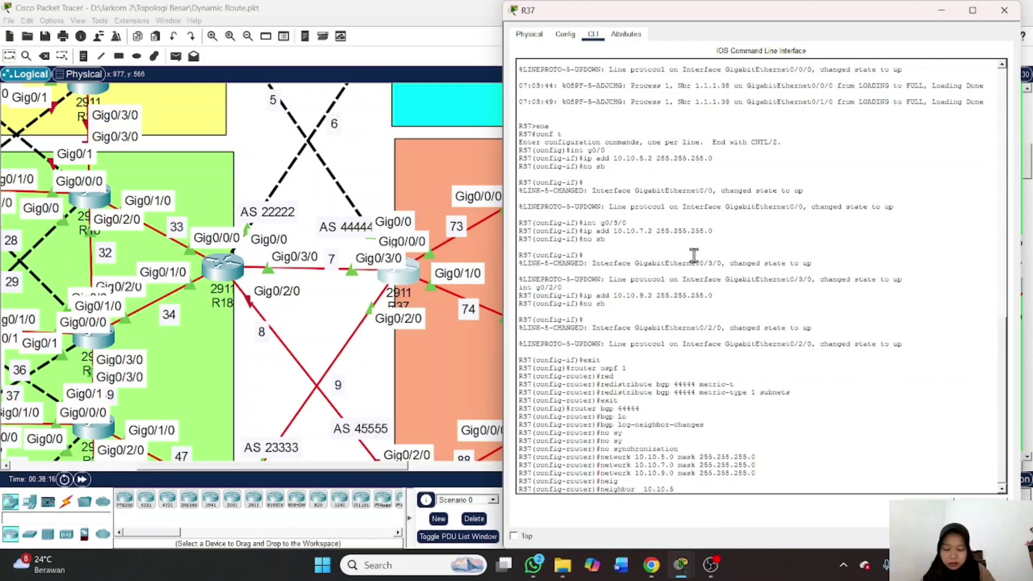
{"action": "type", "text": ".1"}
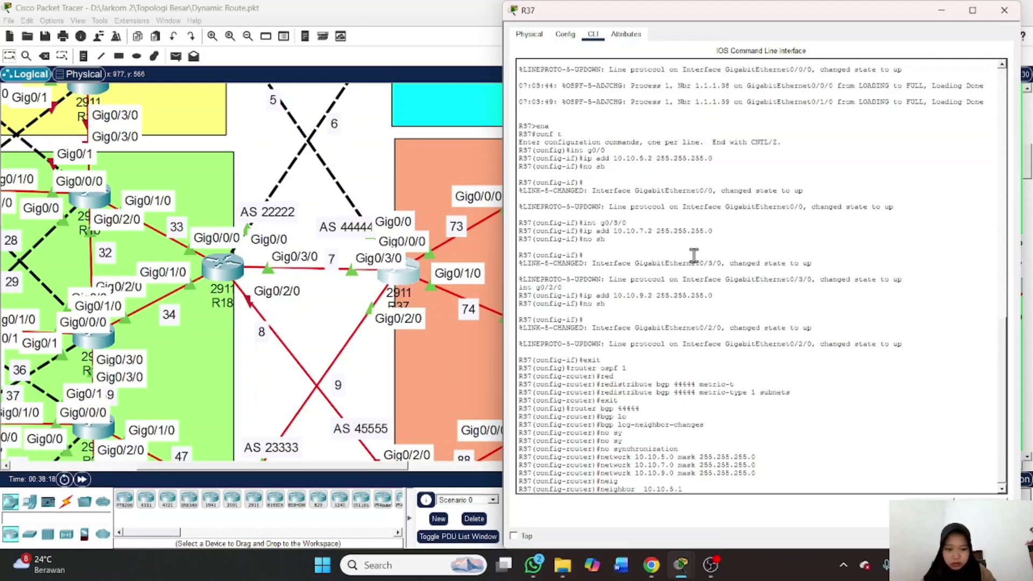
{"action": "key", "text": "Left"}
{"action": "key", "text": "Left"}
{"action": "key", "text": "Left"}
{"action": "key", "text": "Left"}
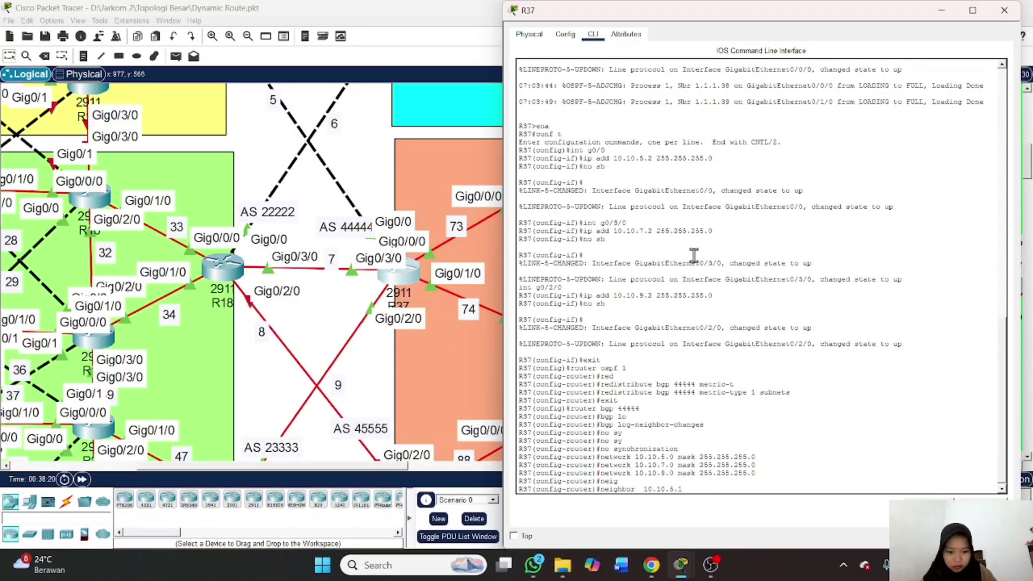
{"action": "key", "text": "BackSpace"}
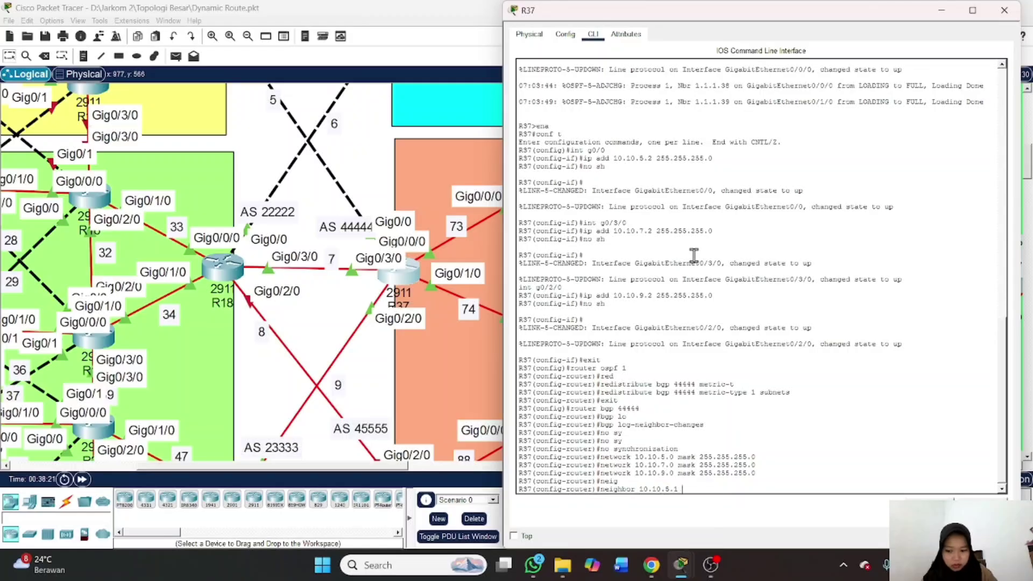
{"action": "type", "text": "remote"}
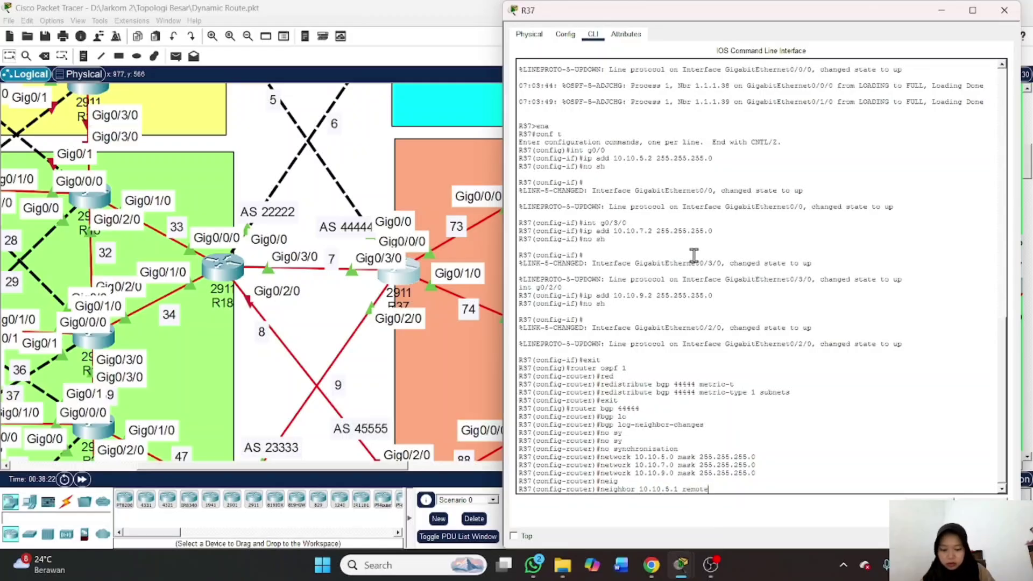
{"action": "type", "text": "-as"}
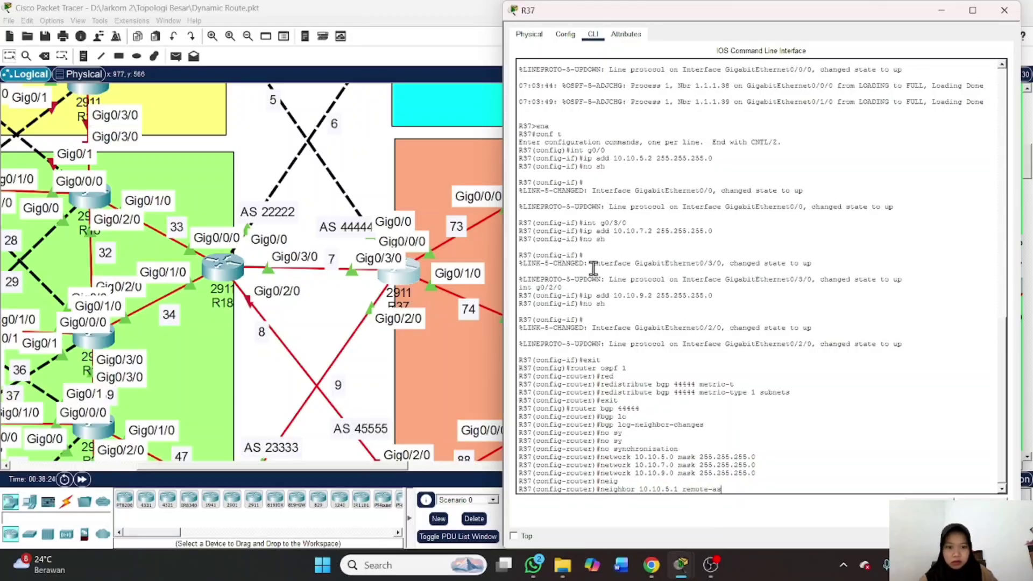
{"action": "scroll", "coordinate": [373, 301], "scroll_direction": "up", "scroll_amount": 5}
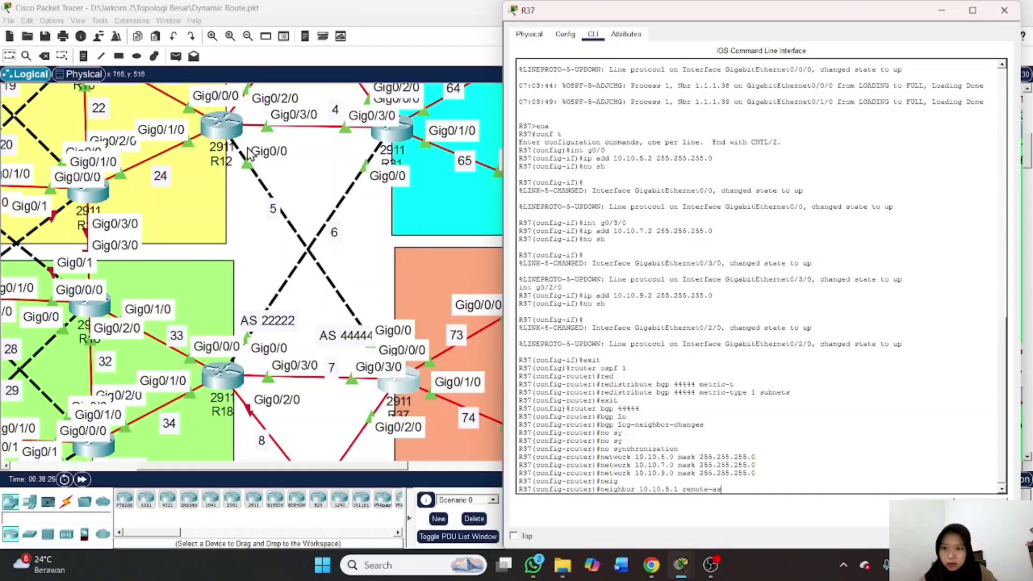
{"action": "scroll", "coordinate": [292, 252], "scroll_direction": "up", "scroll_amount": 5}
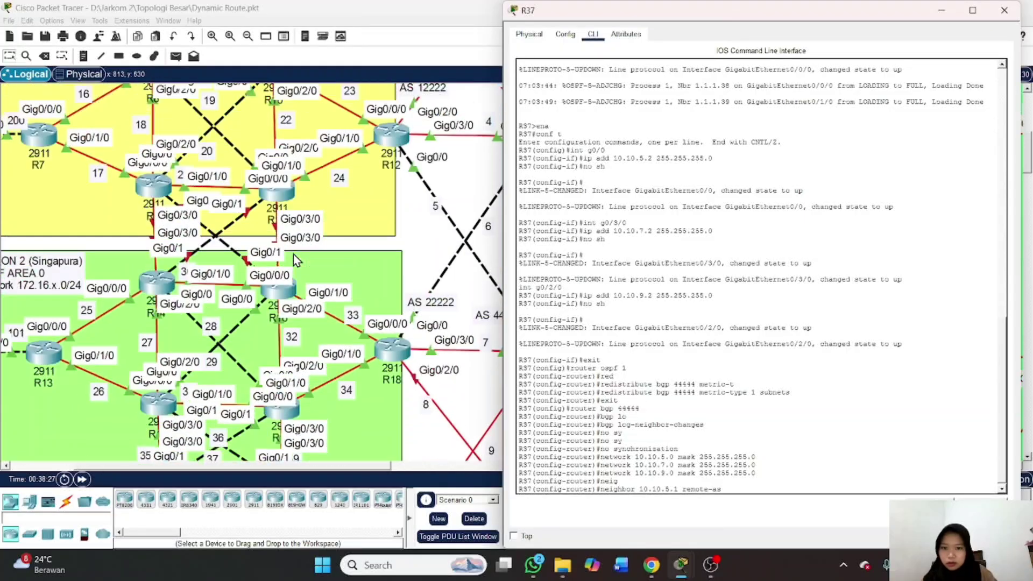
{"action": "scroll", "coordinate": [293, 254], "scroll_direction": "right", "scroll_amount": 5}
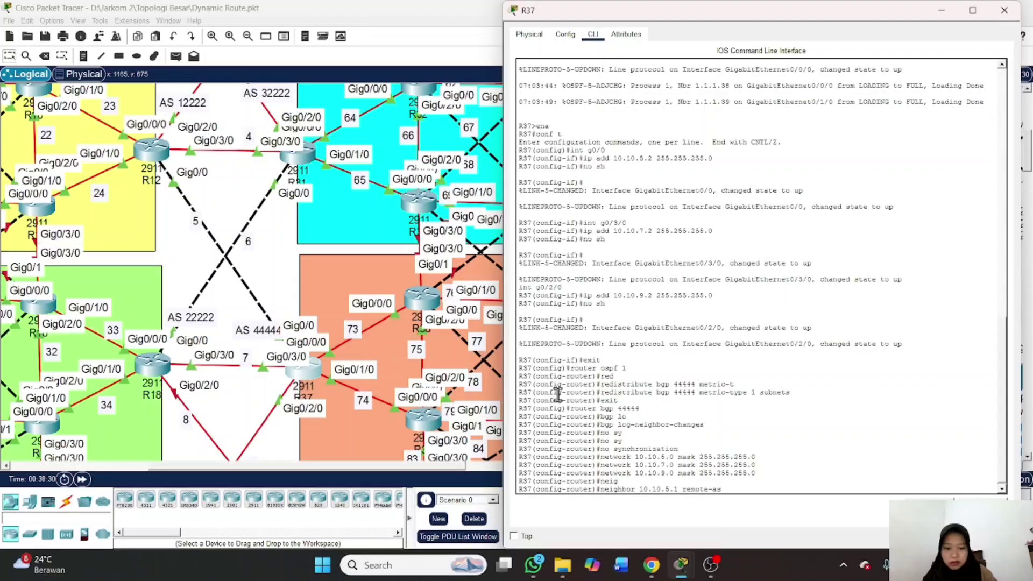
{"action": "type", "text": "22222"}
{"action": "key", "text": "Return"}
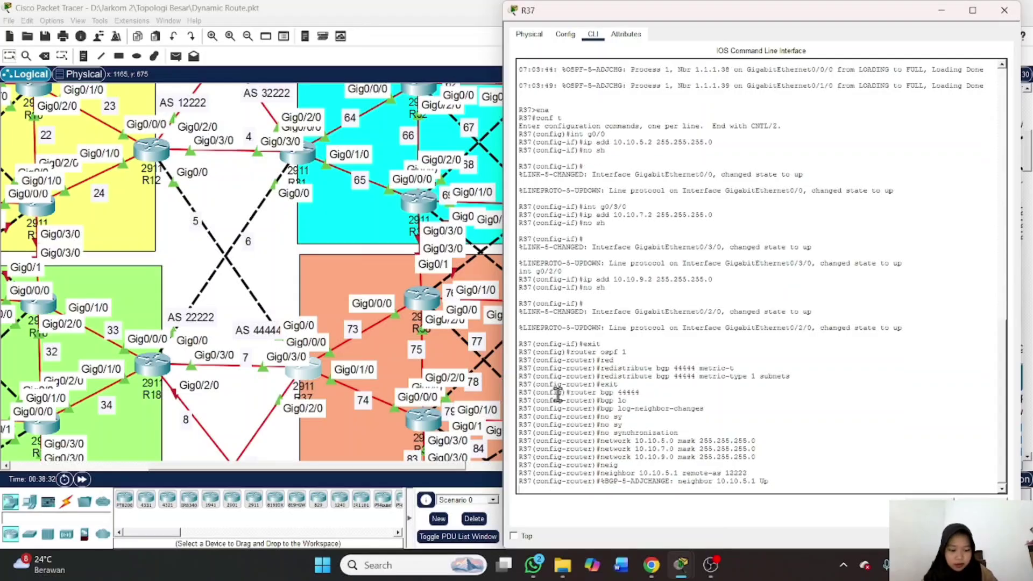
{"action": "key", "text": "Return"}
Add 10.10.7.1 as a BGP neighbor of R37 with remote AS 22222
{"action": "key", "text": "Up"}
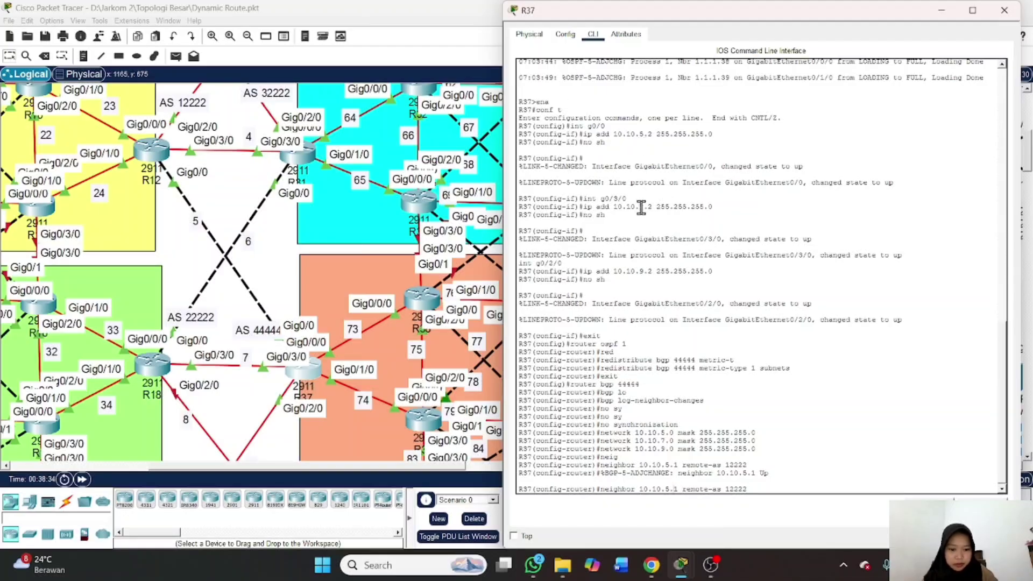
{"action": "key", "text": "Left"}
{"action": "key", "text": "Left"}
{"action": "key", "text": "Left"}
{"action": "key", "text": "Left"}
{"action": "key", "text": "Left"}
{"action": "key", "text": "Left"}
{"action": "key", "text": "Left"}
{"action": "key", "text": "Left"}
{"action": "key", "text": "Left"}
{"action": "key", "text": "Left"}
{"action": "key", "text": "Left"}
{"action": "key", "text": "Left"}
{"action": "key", "text": "Left"}
{"action": "key", "text": "Left"}
{"action": "key", "text": "Left"}
{"action": "key", "text": "Left"}
{"action": "key", "text": "Left"}
{"action": "key", "text": "Left"}
{"action": "key", "text": "BackSpace"}
{"action": "type", "text": "7"}
{"action": "key", "text": "Right"}
{"action": "key", "text": "Right"}
{"action": "key", "text": "Right"}
{"action": "key", "text": "Right"}
{"action": "key", "text": "Right"}
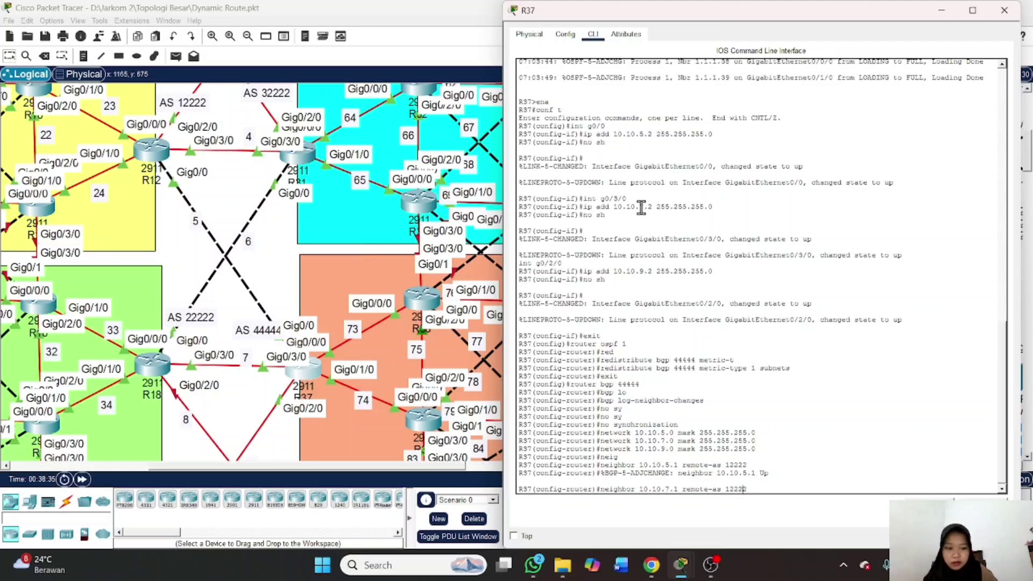
{"action": "scroll", "coordinate": [368, 355], "scroll_direction": "down", "scroll_amount": 3}
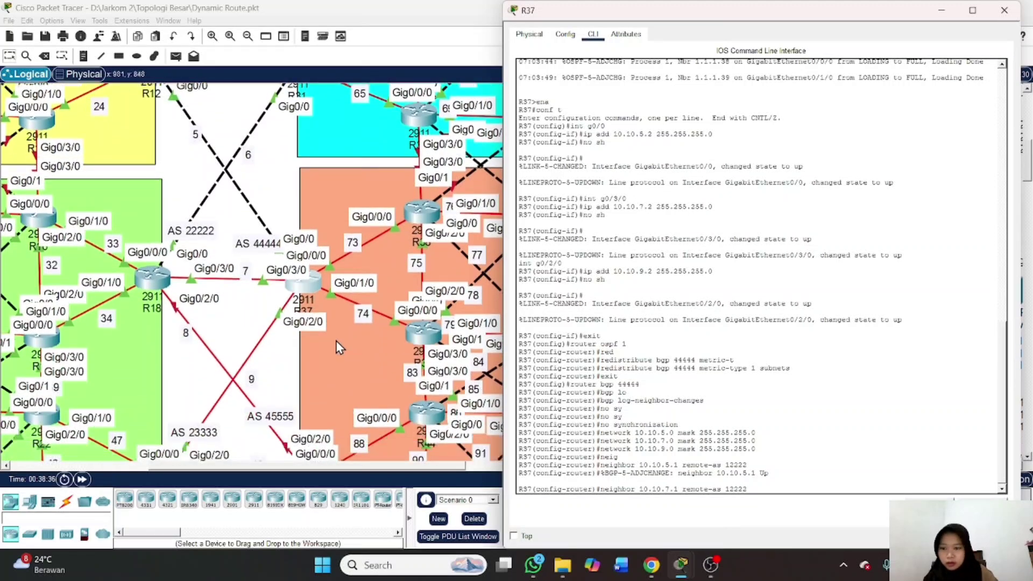
{"action": "scroll", "coordinate": [242, 290], "scroll_direction": "left", "scroll_amount": 2}
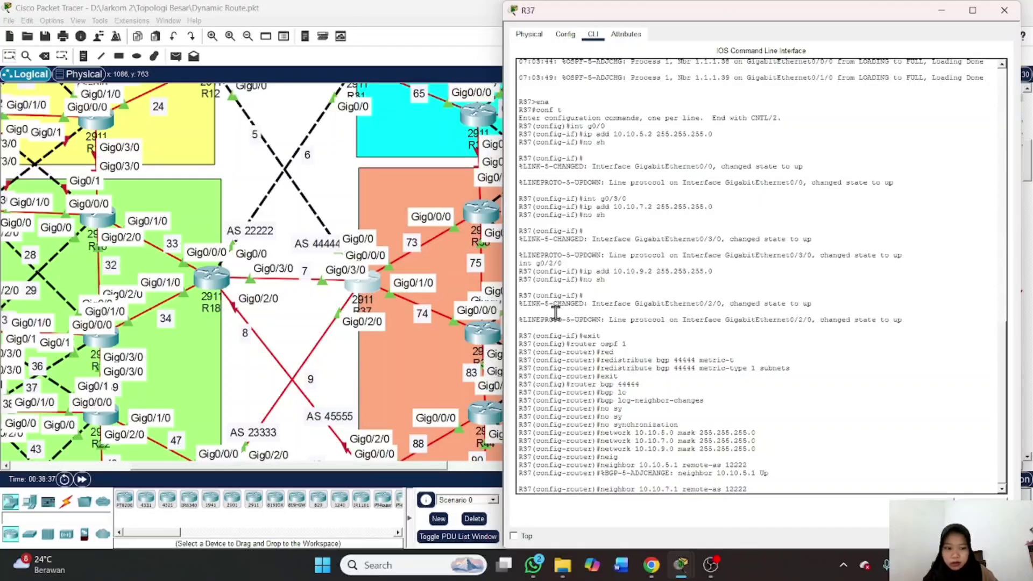
{"action": "key", "text": "Left"}
{"action": "key", "text": "Left"}
{"action": "key", "text": "Left"}
{"action": "key", "text": "Left"}
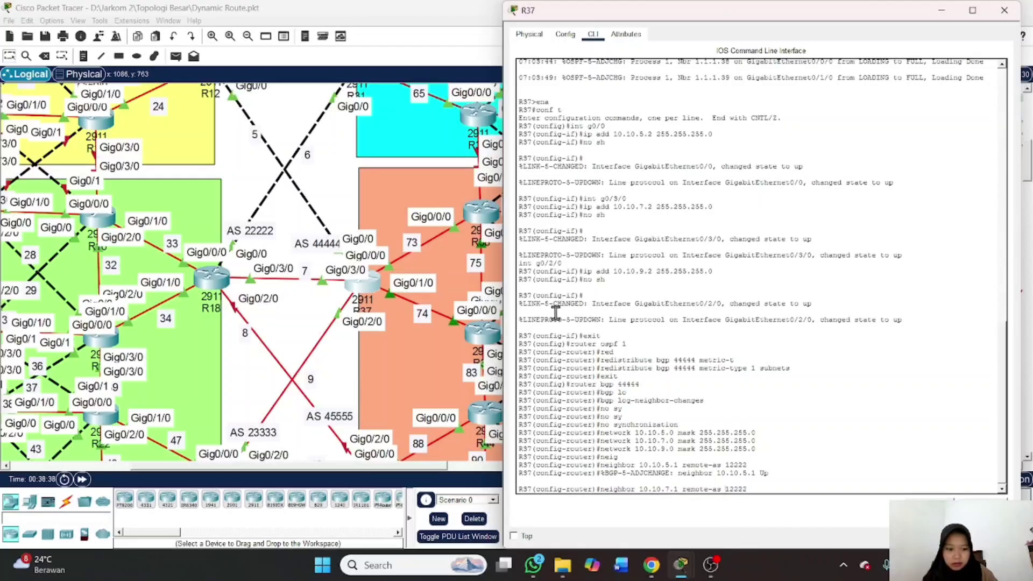
{"action": "key", "text": "BackSpace"}
{"action": "type", "text": "2"}
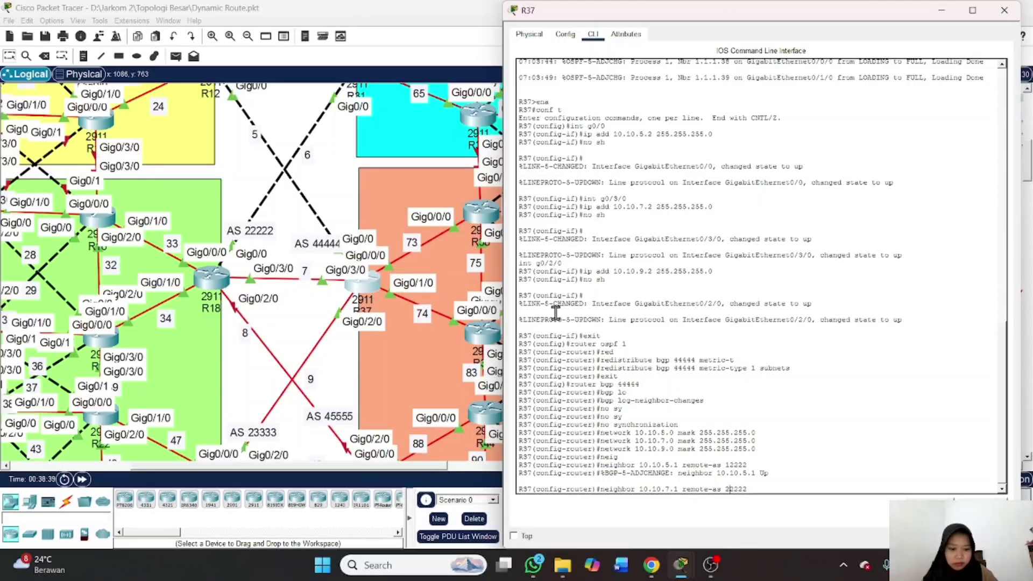
{"action": "key", "text": "Return"}
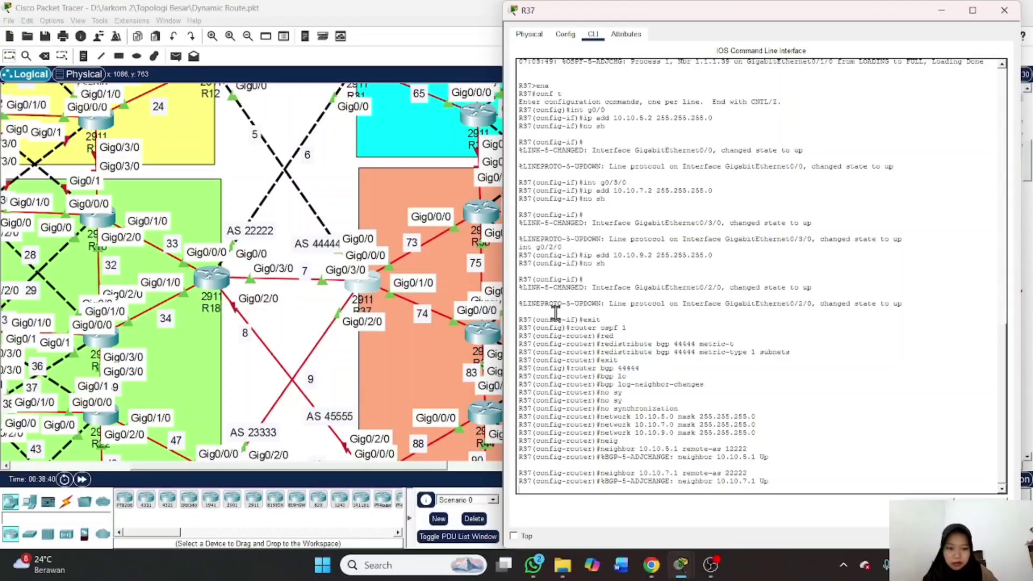
{"action": "key", "text": "Return"}
Add 10.10.9.1 as a BGP neighbor of R37 with remote AS 23333
{"action": "key", "text": "Up"}
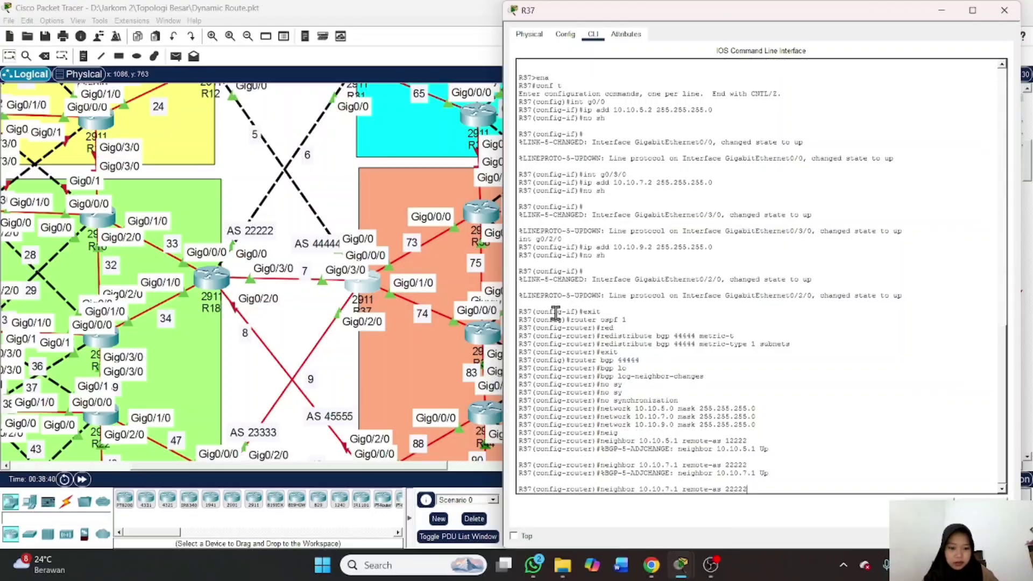
{"action": "scroll", "coordinate": [390, 286], "scroll_direction": "down", "scroll_amount": 4}
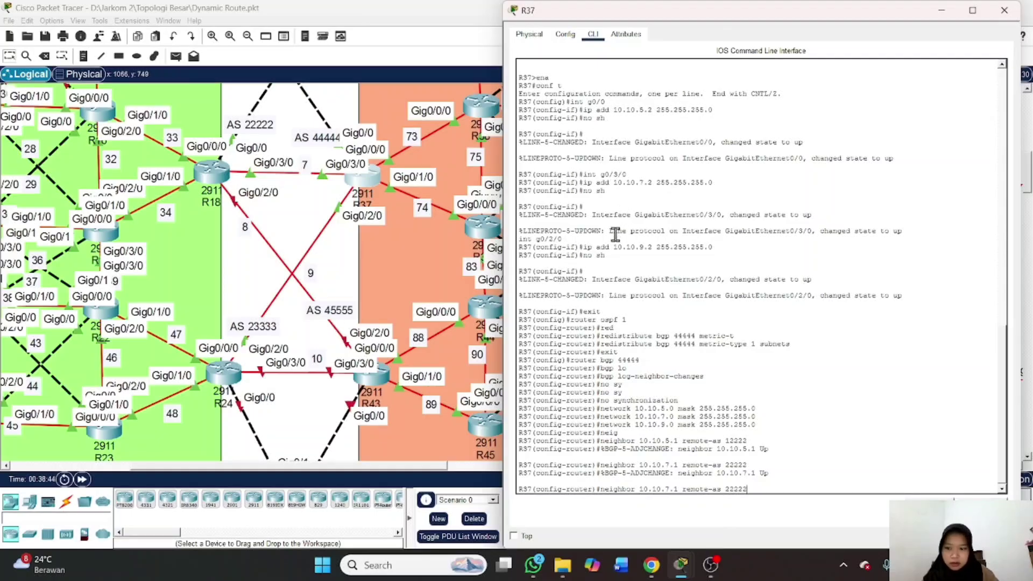
{"action": "key", "text": "BackSpace"}
{"action": "key", "text": "BackSpace"}
{"action": "key", "text": "BackSpace"}
{"action": "type", "text": "3333"}
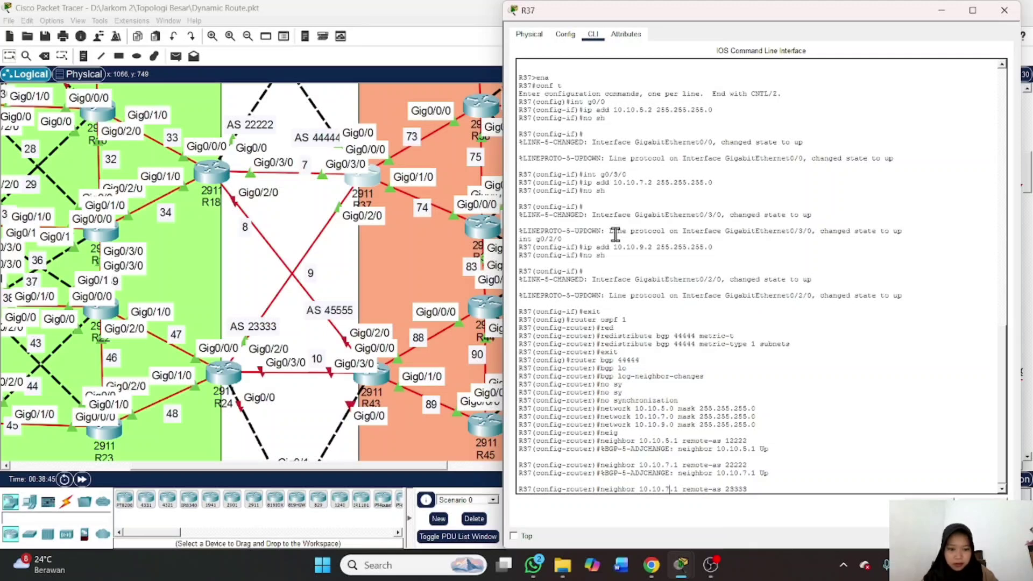
{"action": "key", "text": "Left"}
{"action": "key", "text": "Left"}
{"action": "key", "text": "Left"}
{"action": "key", "text": "Left"}
{"action": "key", "text": "Left"}
{"action": "key", "text": "Left"}
{"action": "key", "text": "Left"}
{"action": "key", "text": "Left"}
{"action": "key", "text": "Left"}
{"action": "key", "text": "Left"}
{"action": "key", "text": "Left"}
{"action": "key", "text": "Left"}
{"action": "key", "text": "Left"}
{"action": "key", "text": "Left"}
{"action": "key", "text": "Left"}
{"action": "key", "text": "Left"}
{"action": "key", "text": "Left"}
{"action": "key", "text": "Left"}
{"action": "key", "text": "BackSpace"}
{"action": "type", "text": "9"}
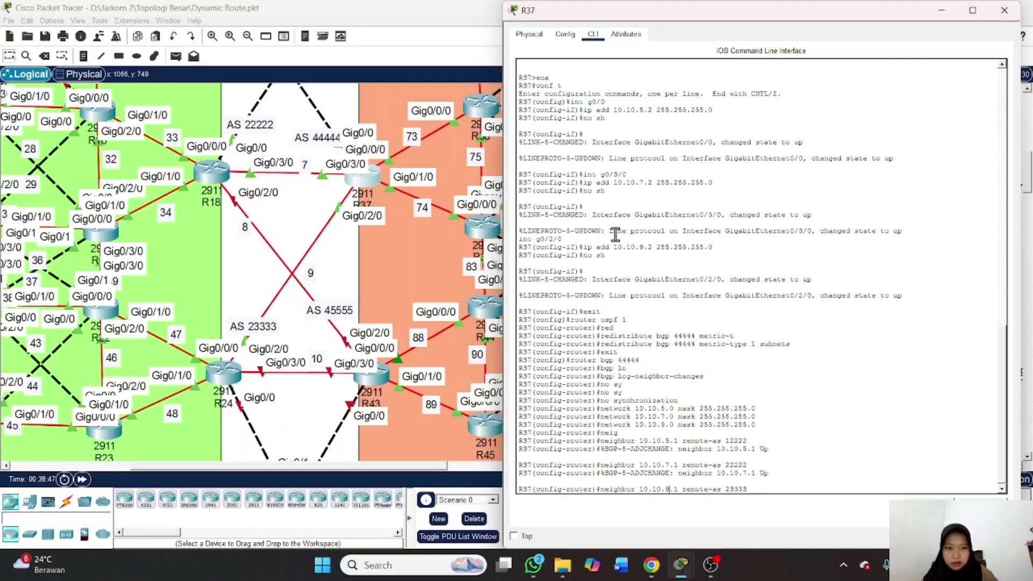
{"action": "key", "text": "Return"}
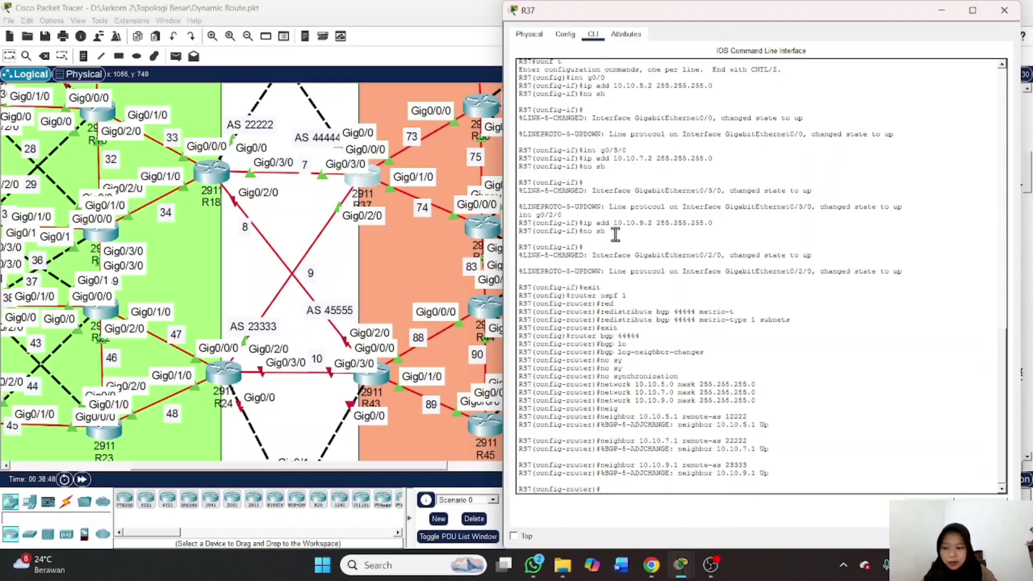
Redistribute OSPF process 1 into R37's BGP process
{"action": "type", "text": "red"}
{"action": "key", "text": "Tab"}
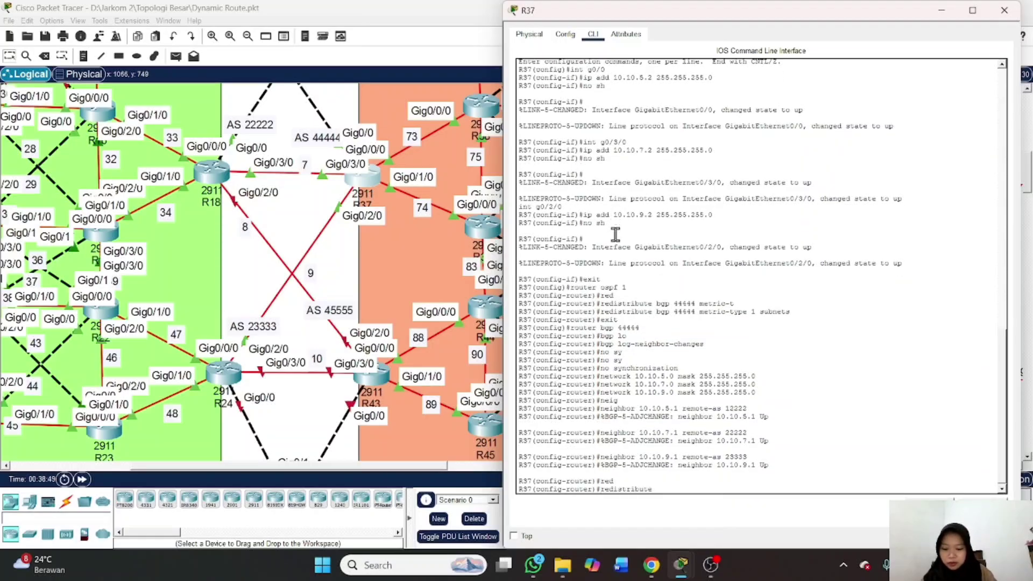
{"action": "type", "text": "ospf 1"}
{"action": "key", "text": "Return"}
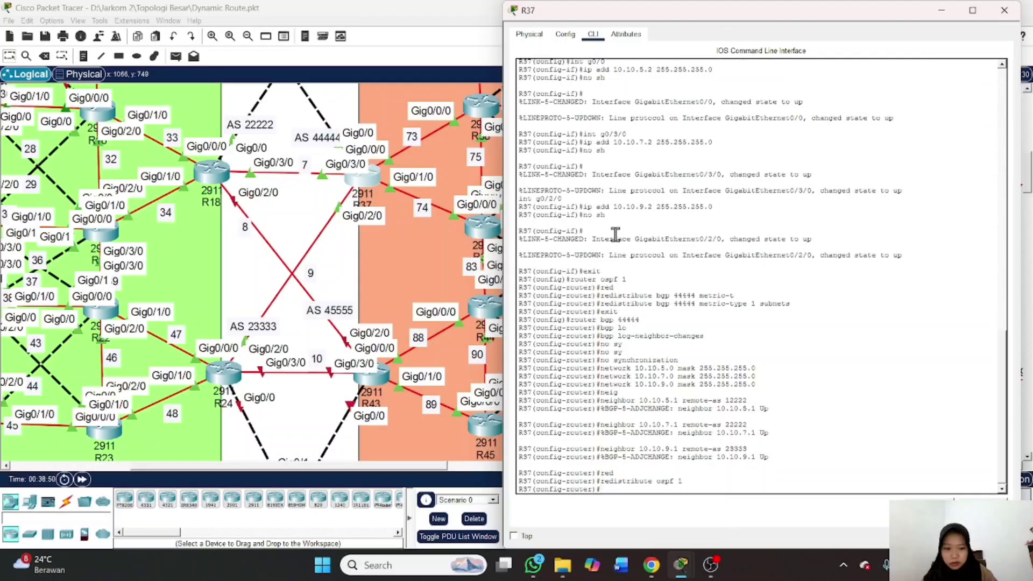
Leave configuration mode on R37, save its configuration with wr and close its window
{"action": "type", "text": "end"}
{"action": "key", "text": "Return"}
{"action": "type", "text": "wr"}
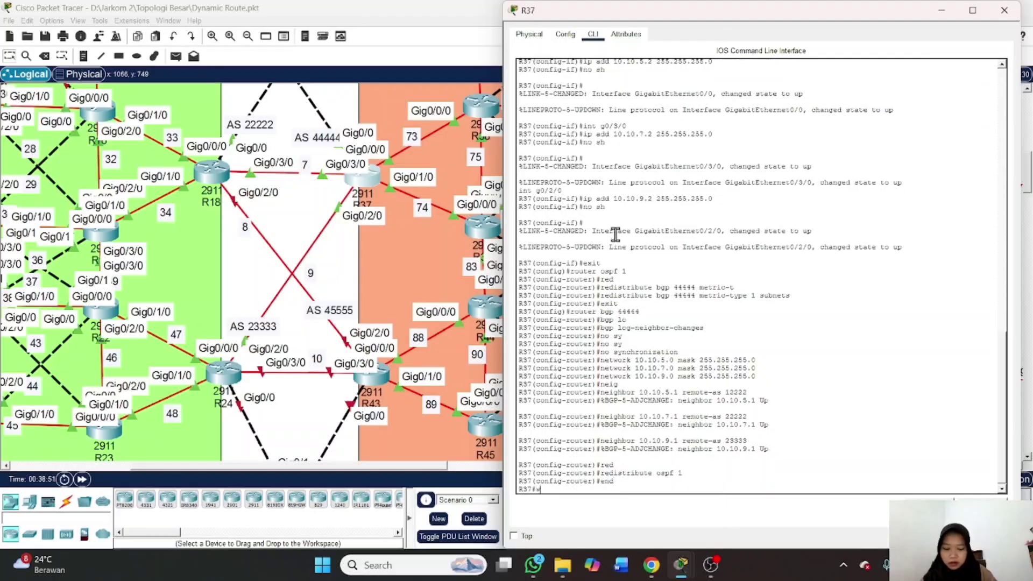
{"action": "key", "text": "Return"}
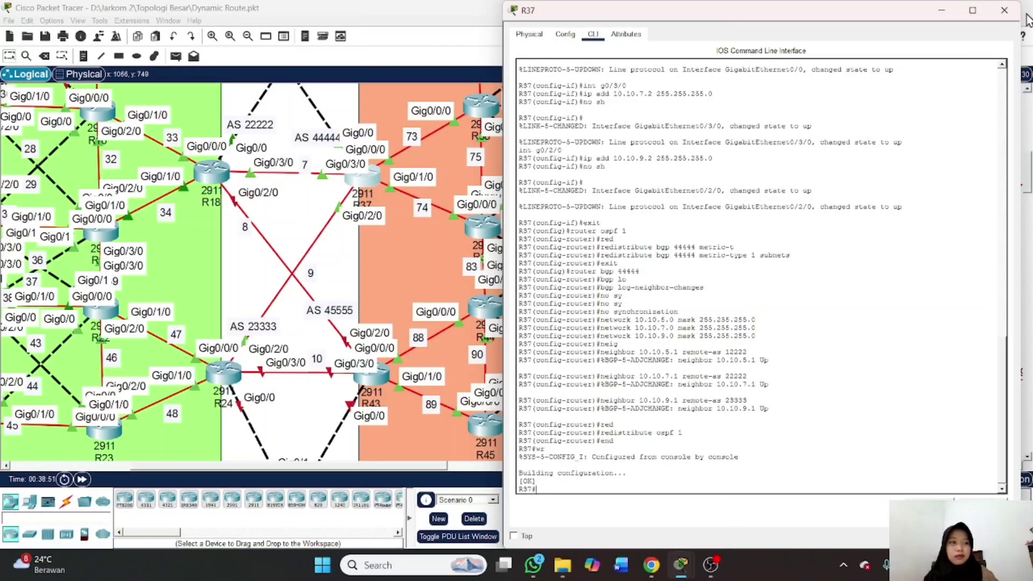
{"action": "left_click", "coordinate": [1004, 10]}
Open the command line of router R43 in AS 45555 and enter global configuration mode
{"action": "scroll", "coordinate": [574, 342], "scroll_direction": "left", "scroll_amount": 3}
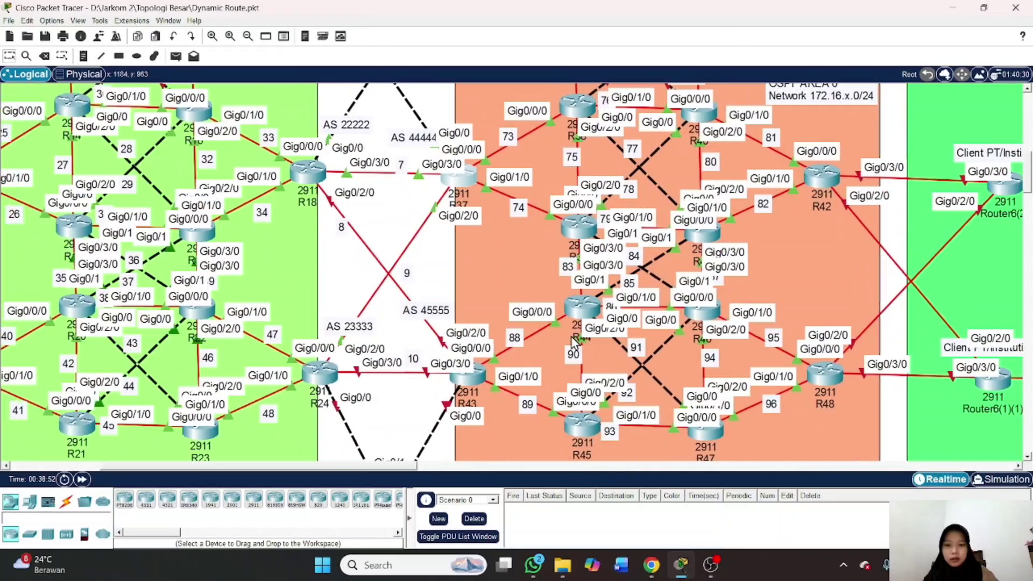
{"action": "scroll", "coordinate": [574, 342], "scroll_direction": "down", "scroll_amount": 5}
{"action": "scroll", "coordinate": [575, 342], "scroll_direction": "right", "scroll_amount": 2}
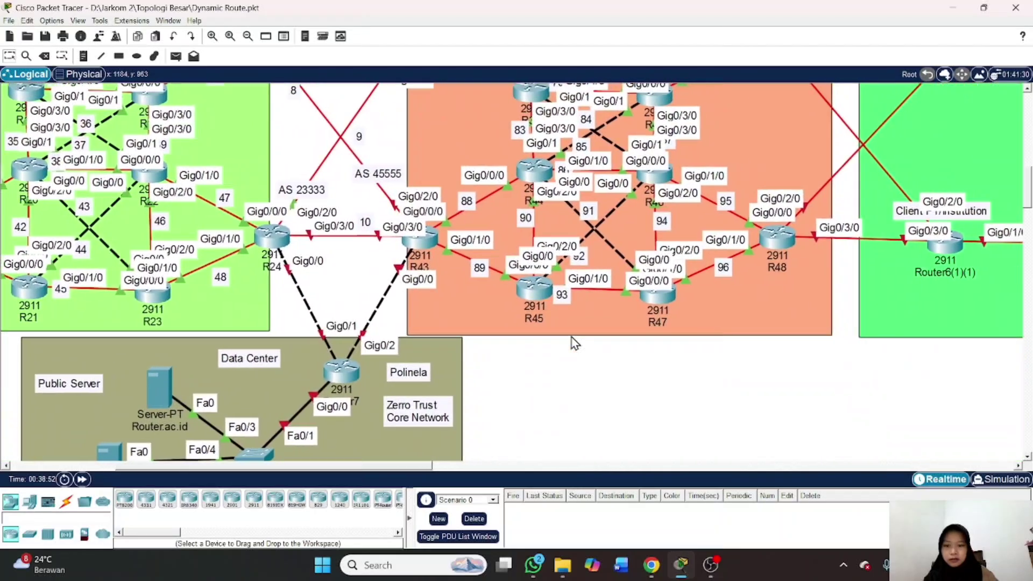
{"action": "scroll", "coordinate": [575, 342], "scroll_direction": "up", "scroll_amount": 2}
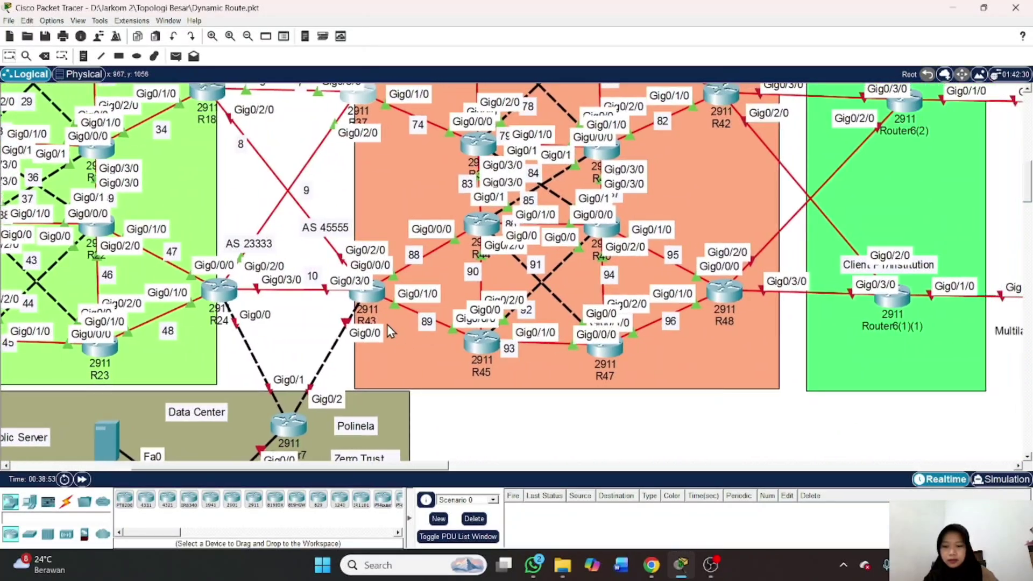
{"action": "left_click", "coordinate": [379, 298]}
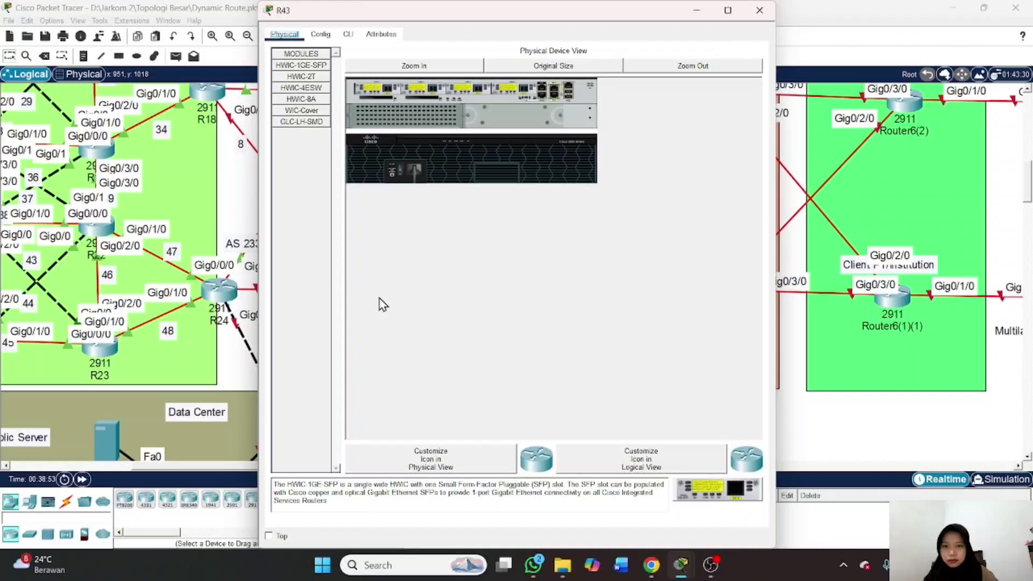
{"action": "left_click", "coordinate": [348, 34]}
{"action": "key", "text": "Return"}
{"action": "type", "text": "ena"}
{"action": "key", "text": "Return"}
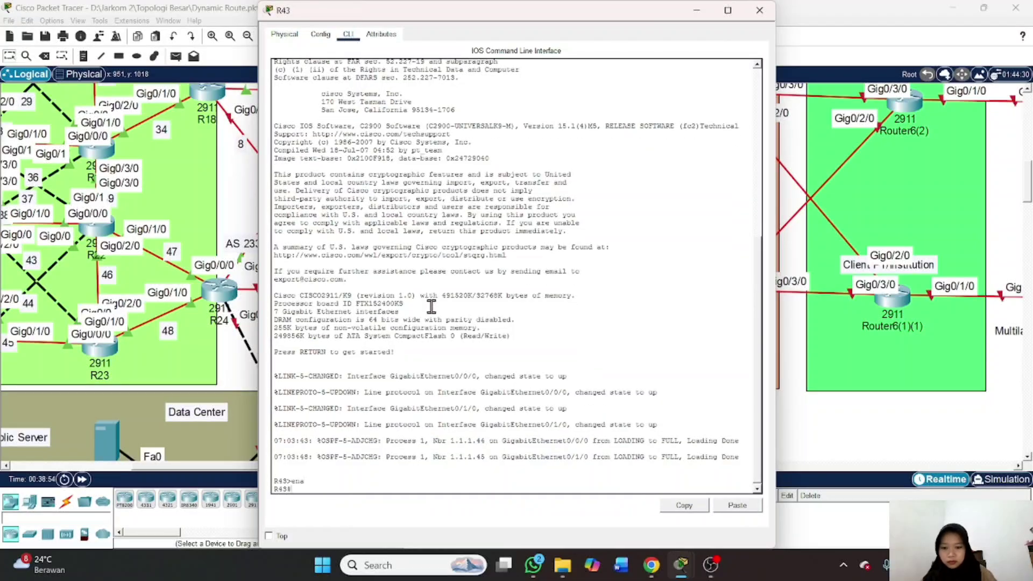
{"action": "type", "text": "conf"}
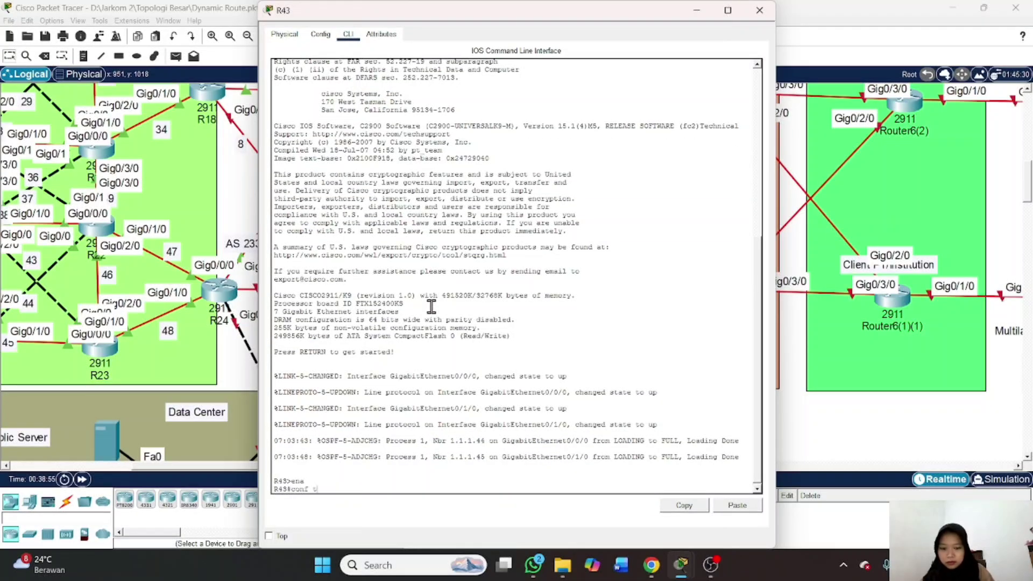
{"action": "type", "text": " t"}
{"action": "key", "text": "Return"}
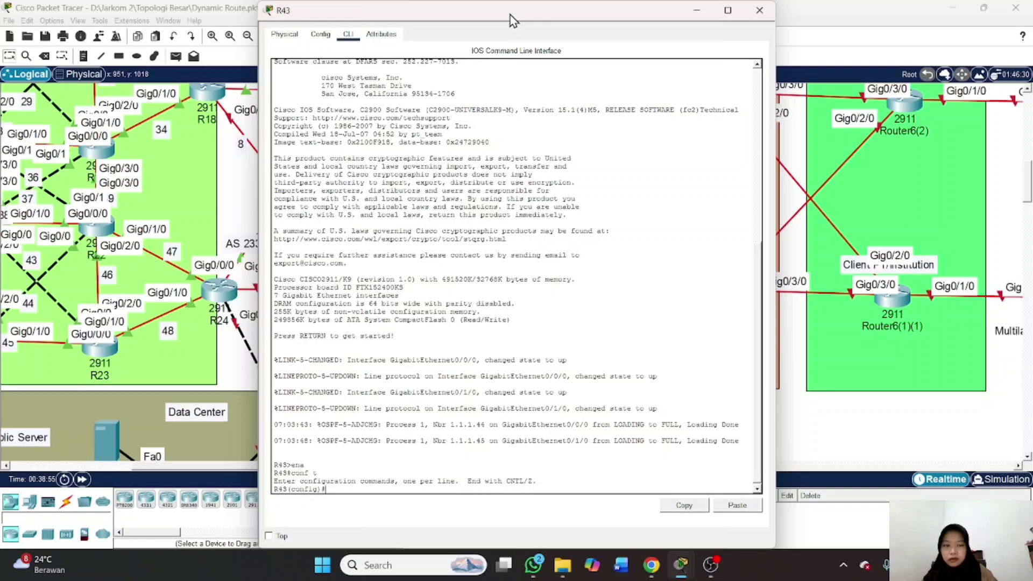
Place R43's window clear of its links, shift the R43 router slightly in the topology and bring its command line back
{"action": "left_click_drag", "start_coordinate": [512, 20], "coordinate": [693, 21]}
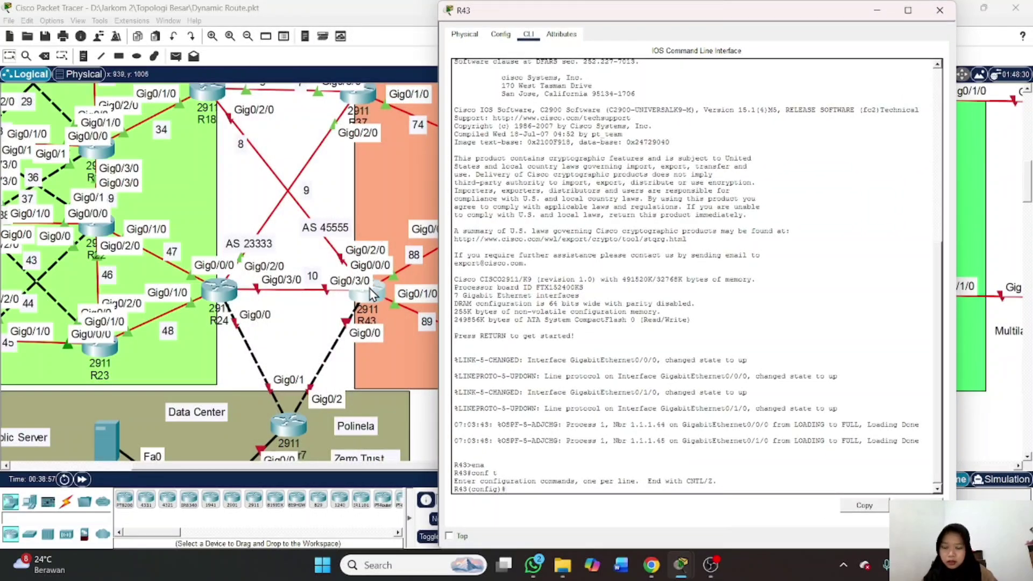
{"action": "left_click", "coordinate": [371, 295]}
{"action": "mouse_move", "coordinate": [373, 296]}
{"action": "left_mouse_down"}
{"action": "mouse_move", "coordinate": [414, 384]}
{"action": "mouse_move", "coordinate": [417, 172]}
{"action": "mouse_move", "coordinate": [350, 193]}
{"action": "mouse_move", "coordinate": [361, 302]}
{"action": "left_mouse_up"}
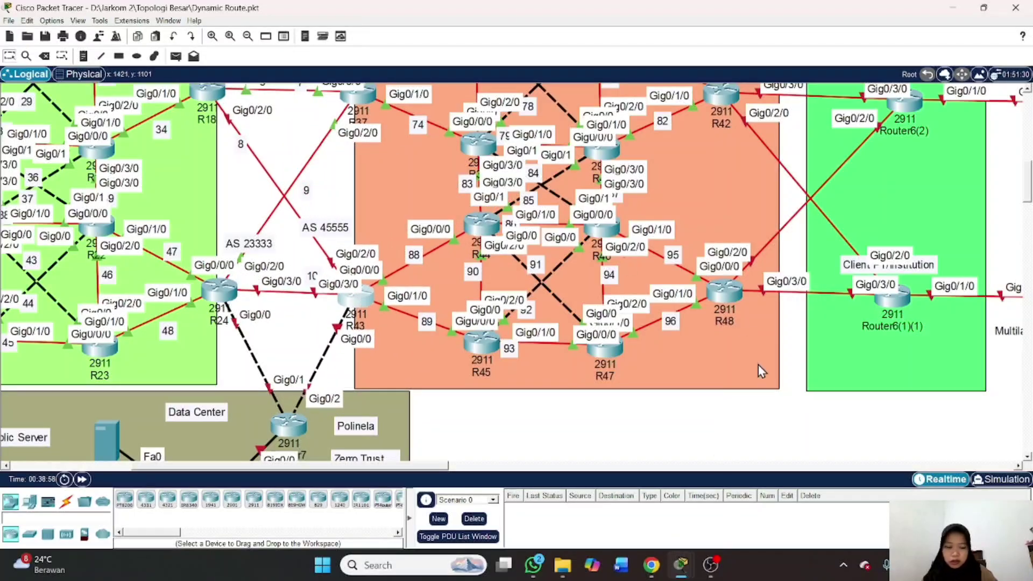
{"action": "mouse_move", "coordinate": [681, 562]}
{"action": "left_click", "coordinate": [760, 515]}
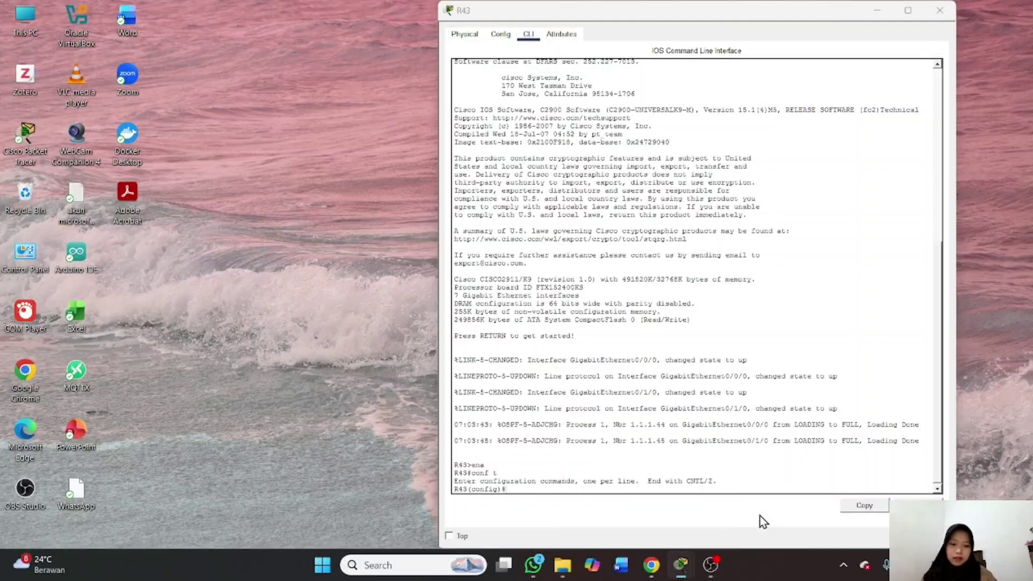
Assign IP address 10.10.8.2 with mask 255.255.255.0 to R43's interface g0/2/0
{"action": "type", "text": "int g"}
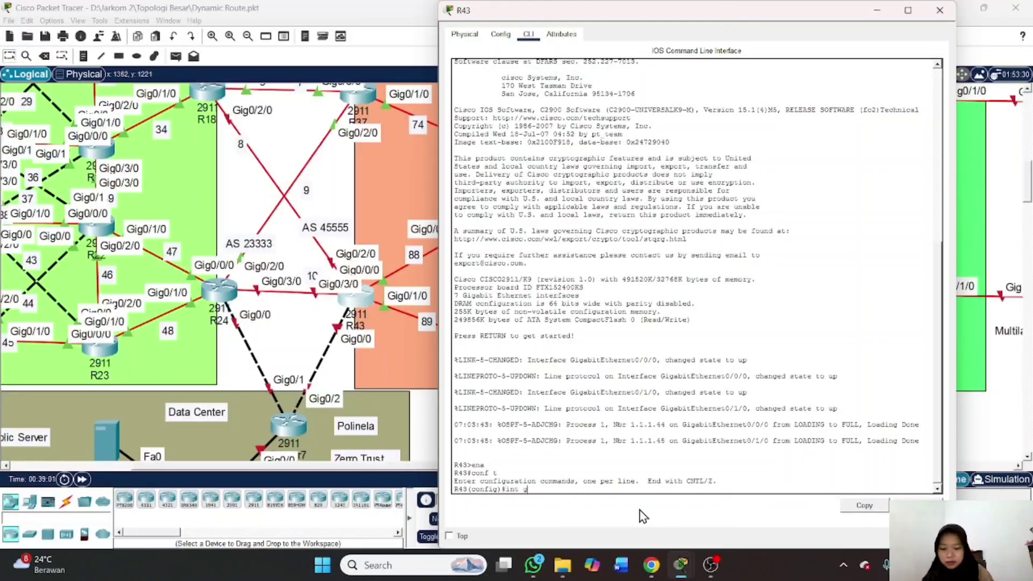
{"action": "type", "text": "0/2/"}
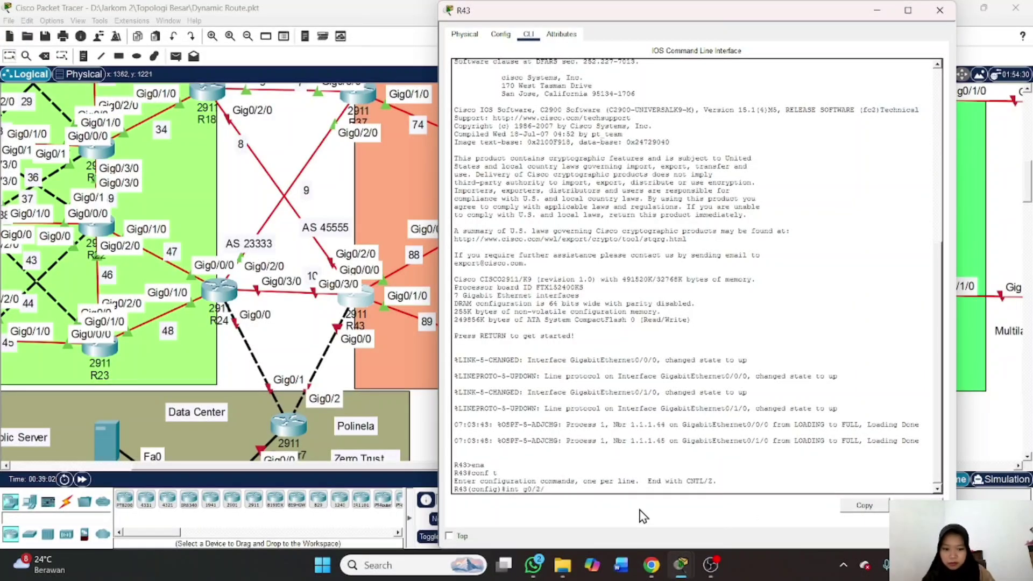
{"action": "type", "text": "0"}
{"action": "key", "text": "Return"}
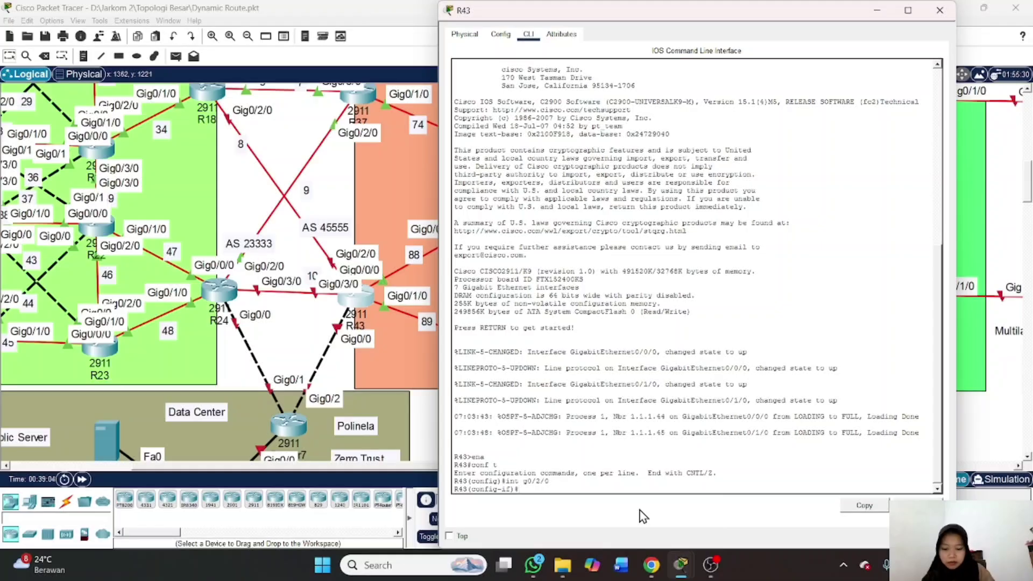
{"action": "type", "text": "ip add"}
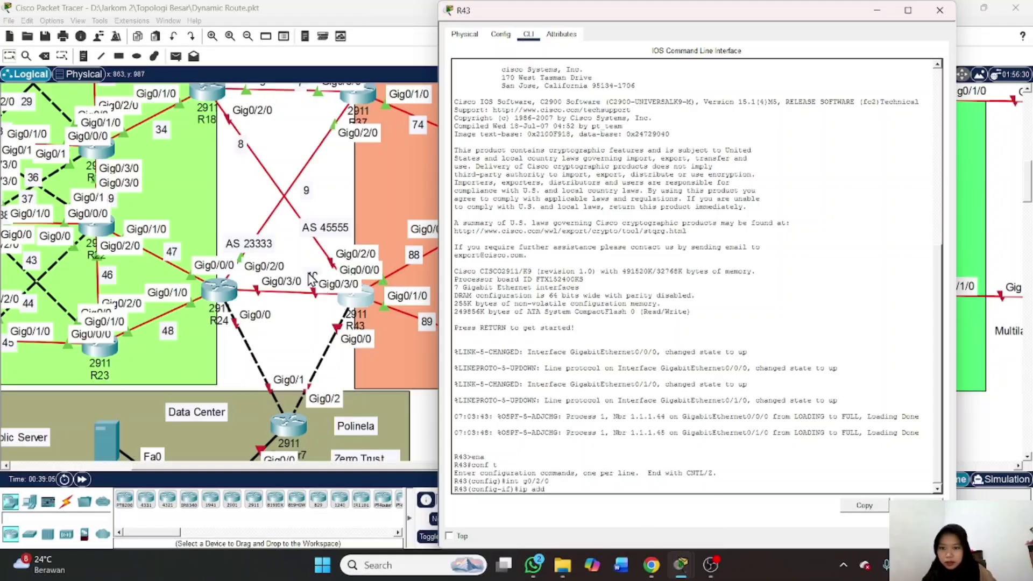
{"action": "scroll", "coordinate": [365, 242], "scroll_direction": "up", "scroll_amount": 2}
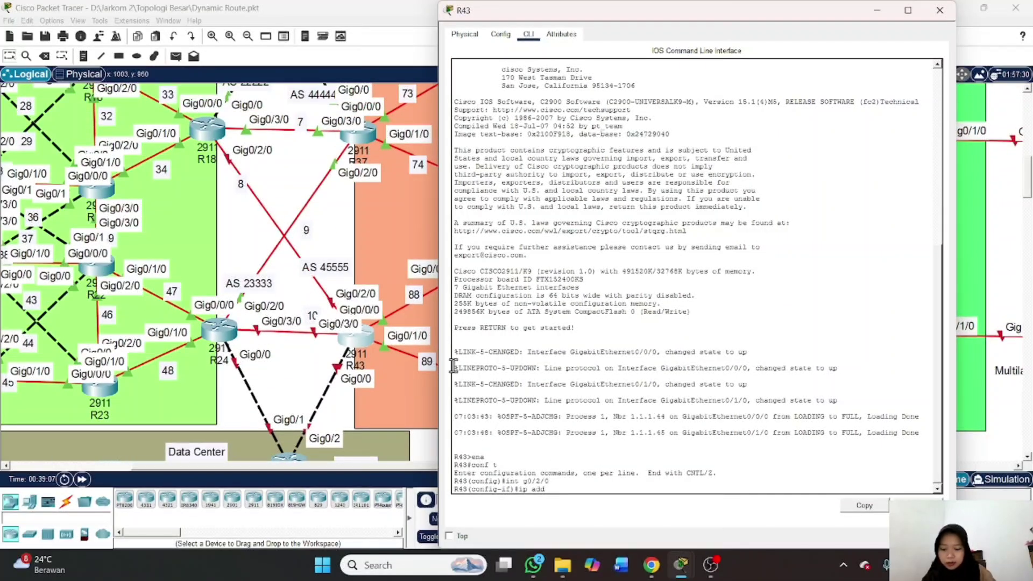
{"action": "type", "text": "10.10"}
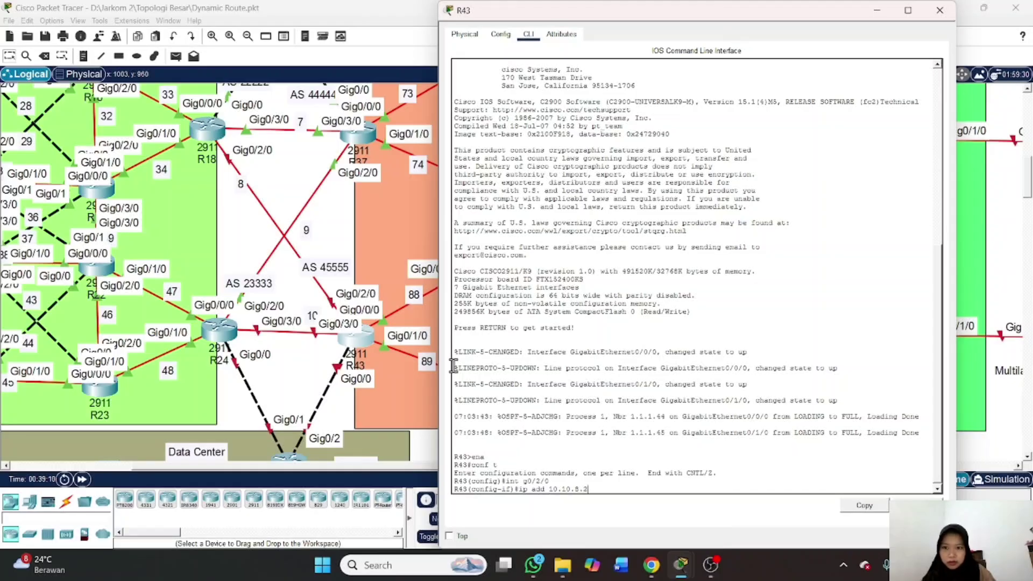
{"action": "type", "text": ".8.2 255"}
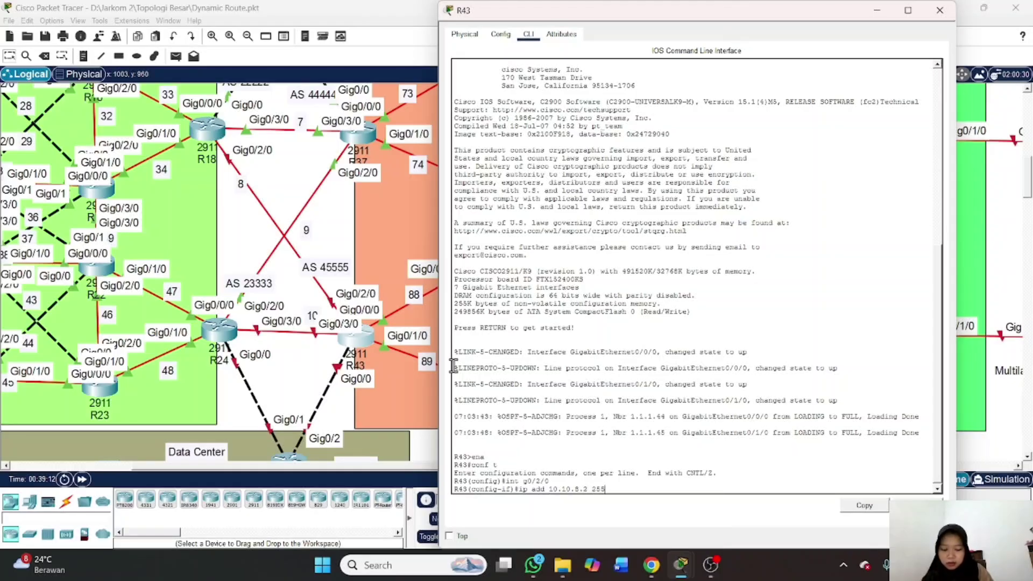
{"action": "type", "text": ".255"}
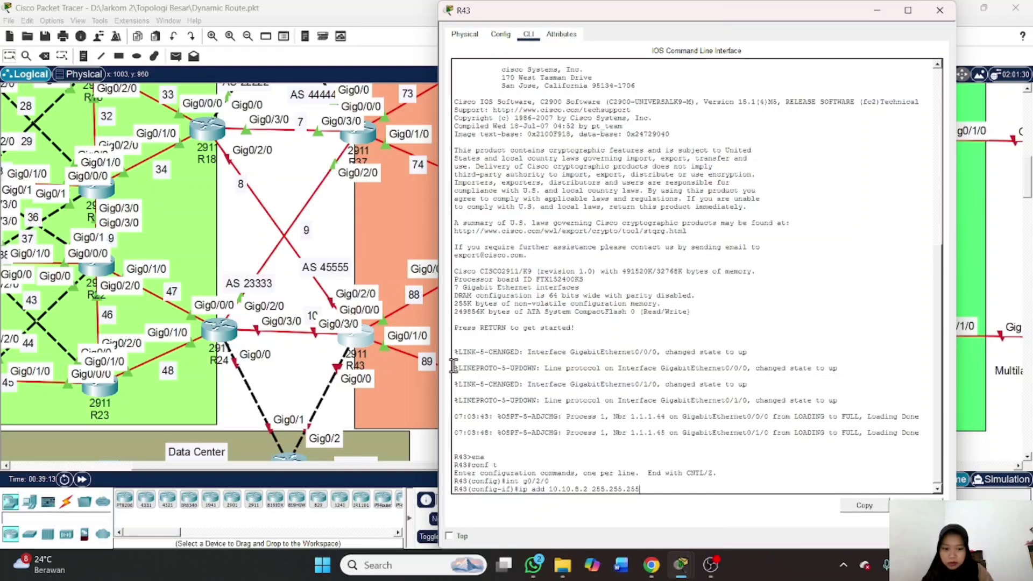
{"action": "key", "text": "Return"}
{"action": "key", "text": "Up"}
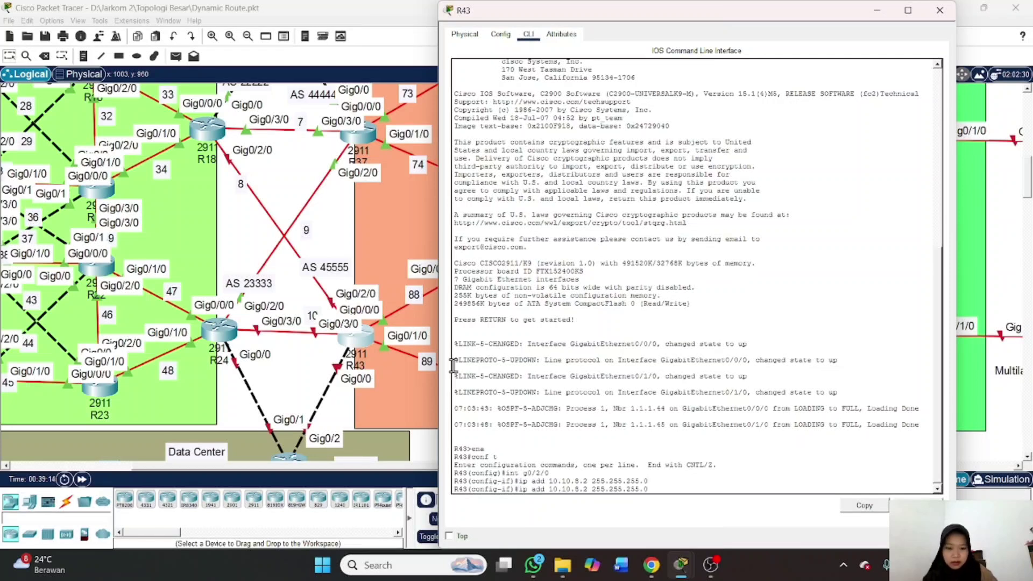
Discard the repeated IP address command and enable R43's interface g0/2/0 with no sh
{"action": "key", "text": "BackSpace"}
{"action": "key", "text": "BackSpace"}
{"action": "key", "text": "BackSpace"}
{"action": "key", "text": "BackSpace"}
{"action": "key", "text": "BackSpace"}
{"action": "key", "text": "BackSpace"}
{"action": "key", "text": "BackSpace"}
{"action": "key", "text": "BackSpace"}
{"action": "key", "text": "BackSpace"}
{"action": "key", "text": "BackSpace"}
{"action": "key", "text": "BackSpace"}
{"action": "key", "text": "BackSpace"}
{"action": "key", "text": "BackSpace"}
{"action": "key", "text": "BackSpace"}
{"action": "key", "text": "BackSpace"}
{"action": "key", "text": "BackSpace"}
{"action": "key", "text": "BackSpace"}
{"action": "key", "text": "BackSpace"}
{"action": "key", "text": "BackSpace"}
{"action": "key", "text": "BackSpace"}
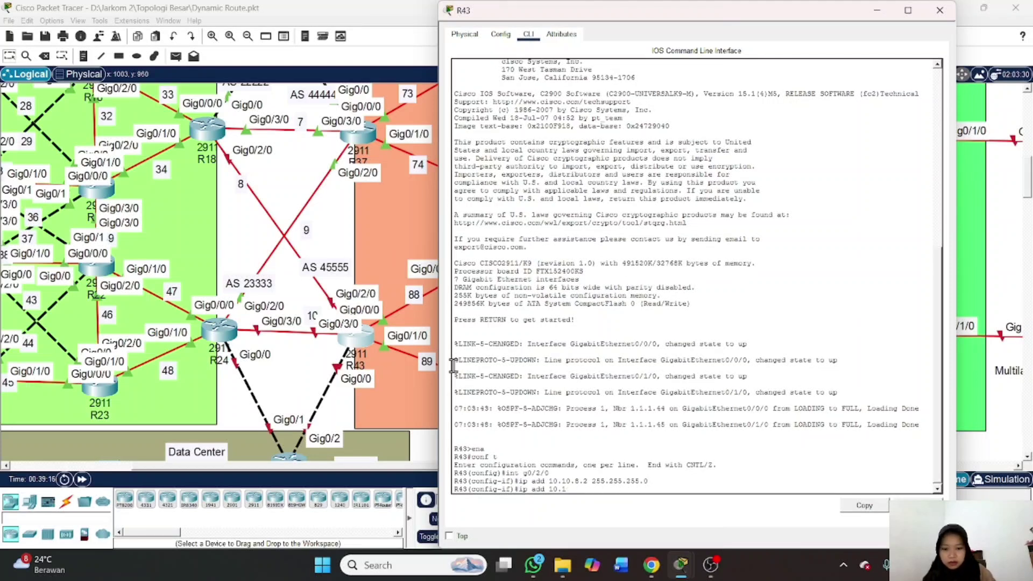
{"action": "type", "text": "no sh"}
{"action": "key", "text": "Return"}
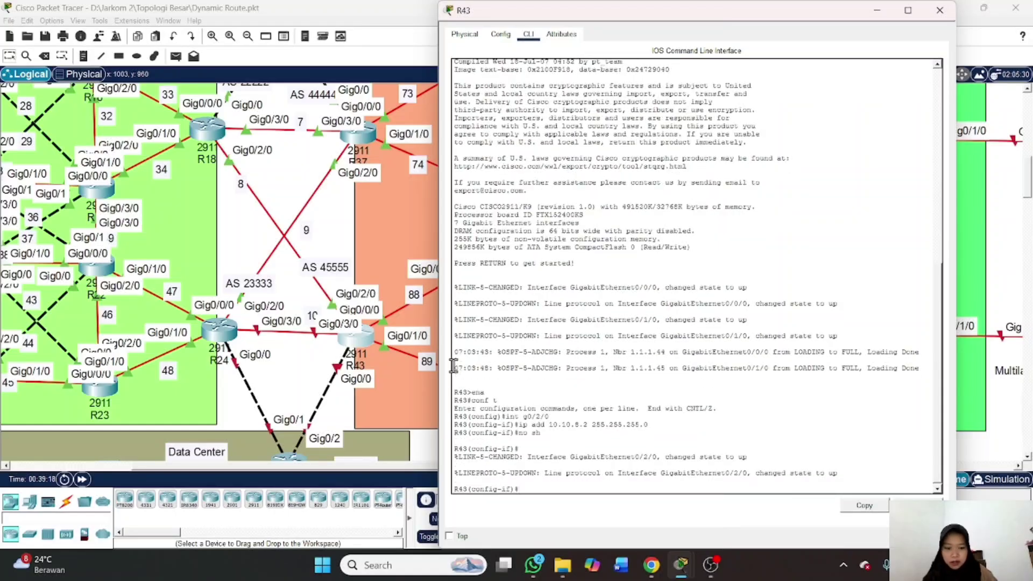
Assign IP address 10.10.10.2 with mask 255.255.255.0 to R43's interface g0/3/0
{"action": "key", "text": "Up"}
{"action": "key", "text": "Up"}
{"action": "key", "text": "Up"}
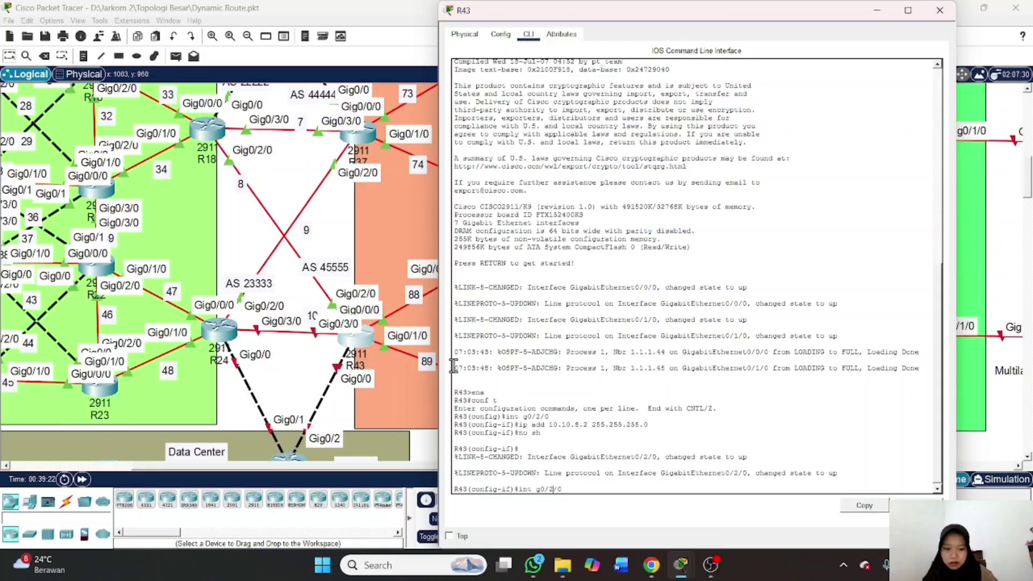
{"action": "key", "text": "BackSpace"}
{"action": "type", "text": "3"}
{"action": "key", "text": "Return"}
{"action": "key", "text": "Up"}
{"action": "key", "text": "Up"}
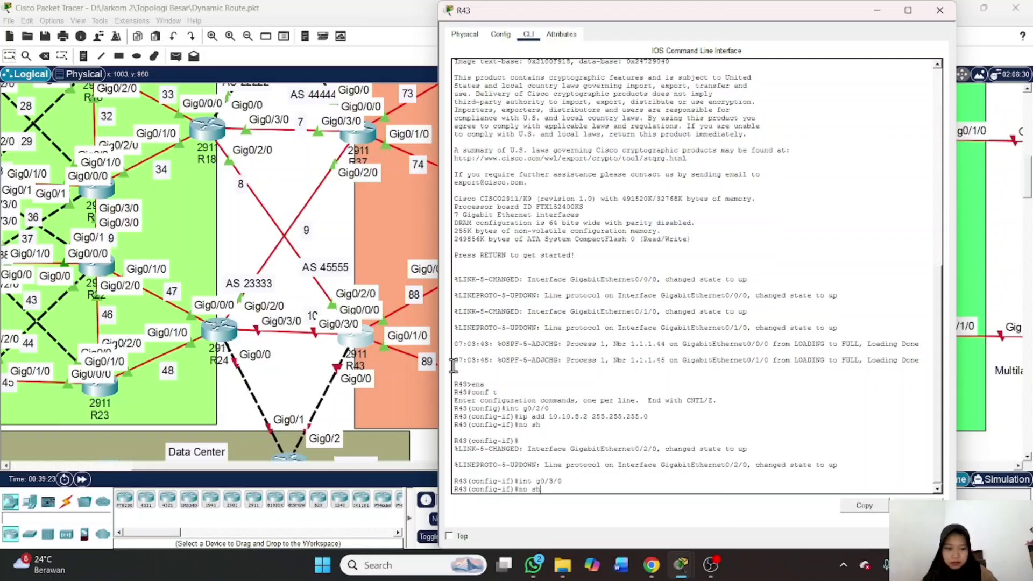
{"action": "key", "text": "Up"}
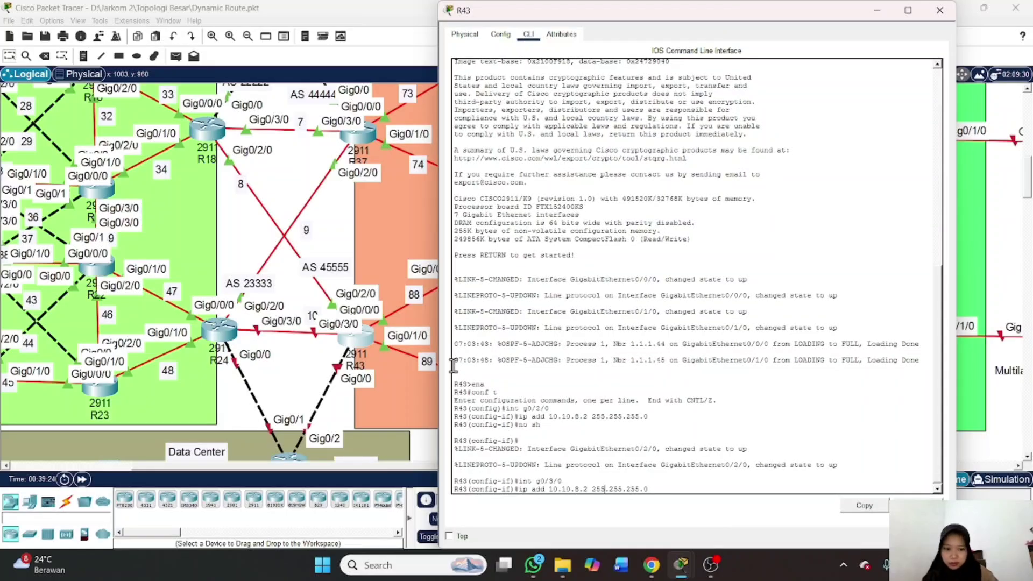
{"action": "key", "text": "Left"}
{"action": "key", "text": "Left"}
{"action": "key", "text": "Left"}
{"action": "key", "text": "Left"}
{"action": "key", "text": "Left"}
{"action": "key", "text": "Left"}
{"action": "key", "text": "Left"}
{"action": "key", "text": "Left"}
{"action": "key", "text": "Left"}
{"action": "key", "text": "Left"}
{"action": "key", "text": "Left"}
{"action": "key", "text": "Left"}
{"action": "key", "text": "Left"}
{"action": "key", "text": "Left"}
{"action": "key", "text": "Left"}
{"action": "key", "text": "Left"}
{"action": "key", "text": "BackSpace"}
{"action": "type", "text": "10"}
{"action": "key", "text": "Return"}
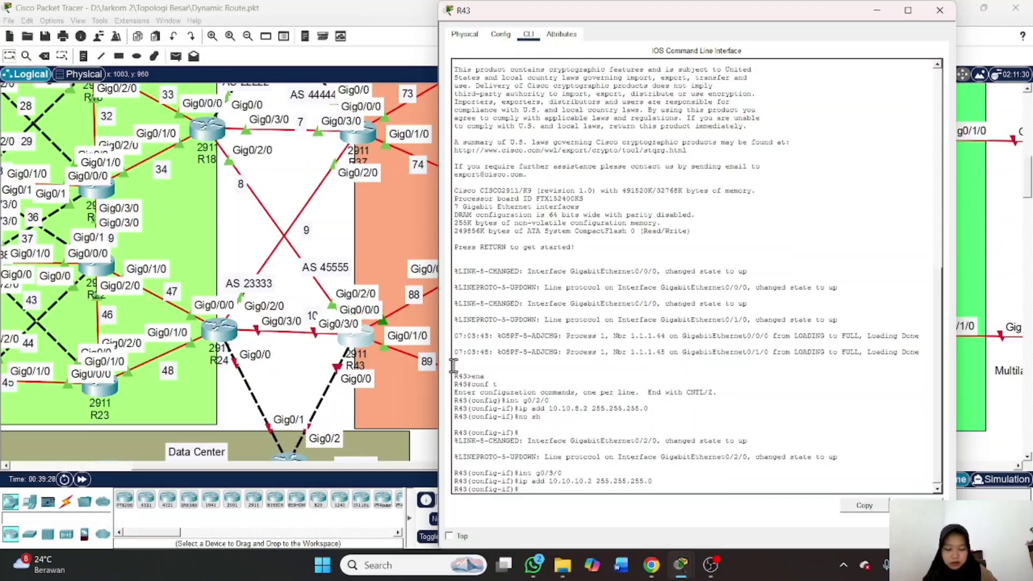
Enable R43's interface g0/3/0 with no sh and exit interface configuration mode
{"action": "key", "text": "Up"}
{"action": "key", "text": "Up"}
{"action": "key", "text": "Up"}
{"action": "key", "text": "Return"}
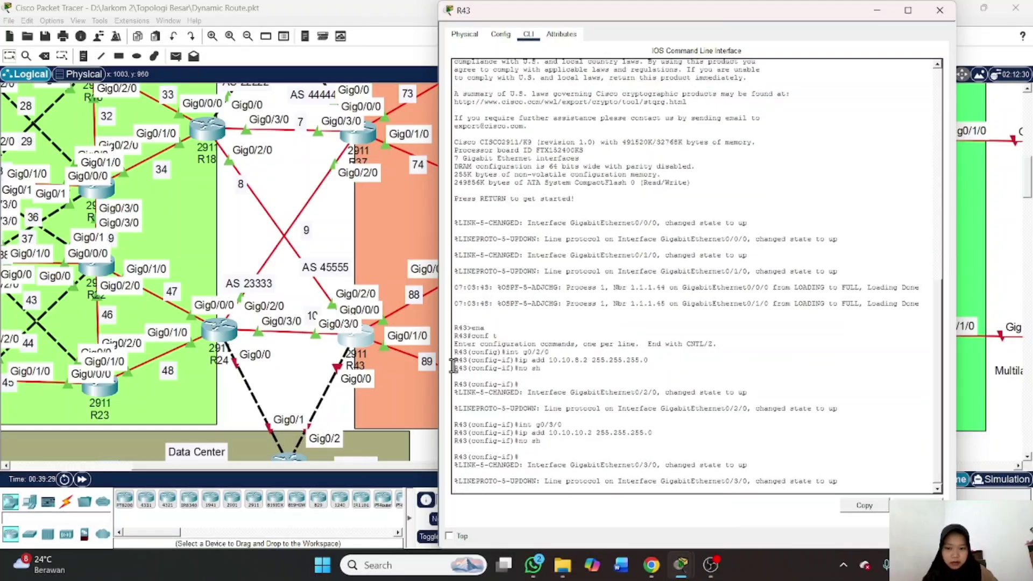
{"action": "key", "text": "Return"}
{"action": "type", "text": "w"}
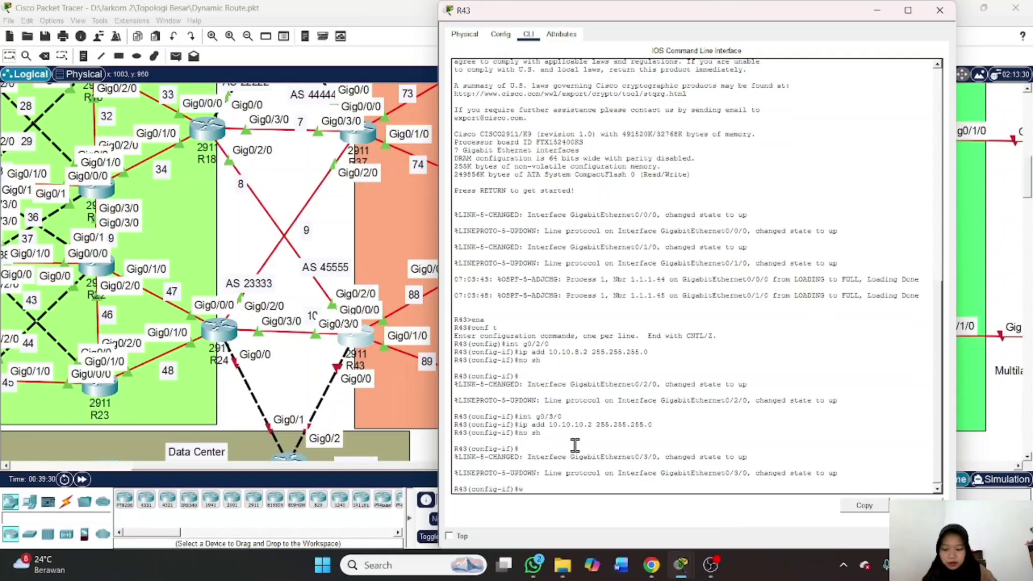
{"action": "type", "text": "xit"}
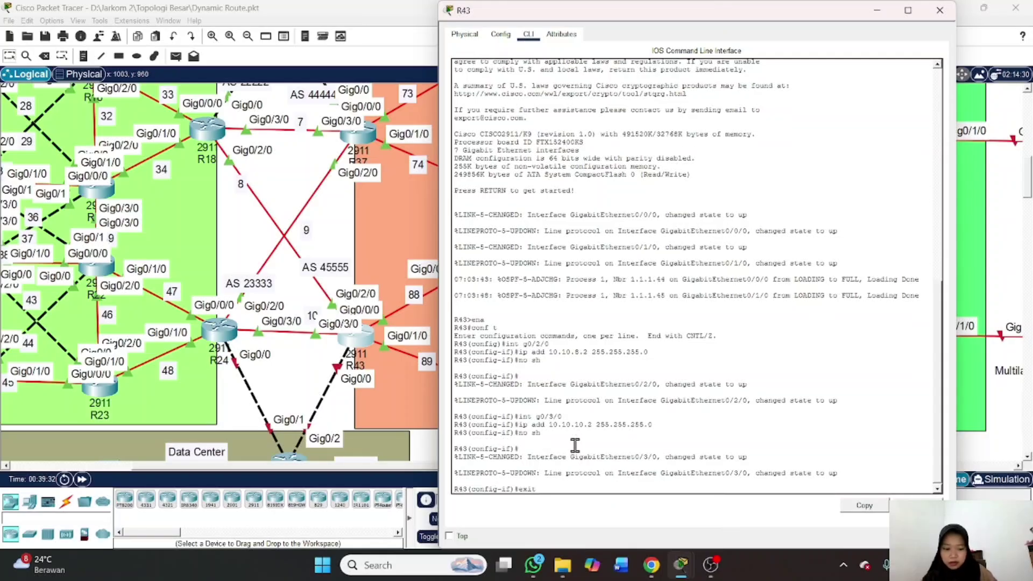
{"action": "key", "text": "Return"}
Enter configuration of OSPF process 1 on R43 and begin a redistribute bgp command
{"action": "type", "text": "rout"}
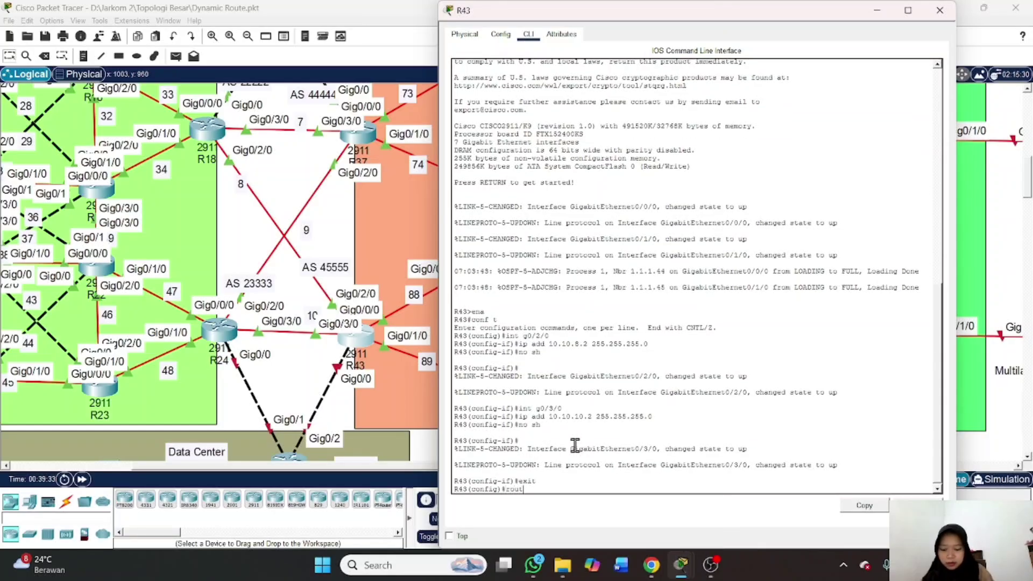
{"action": "type", "text": "er ospf 1"}
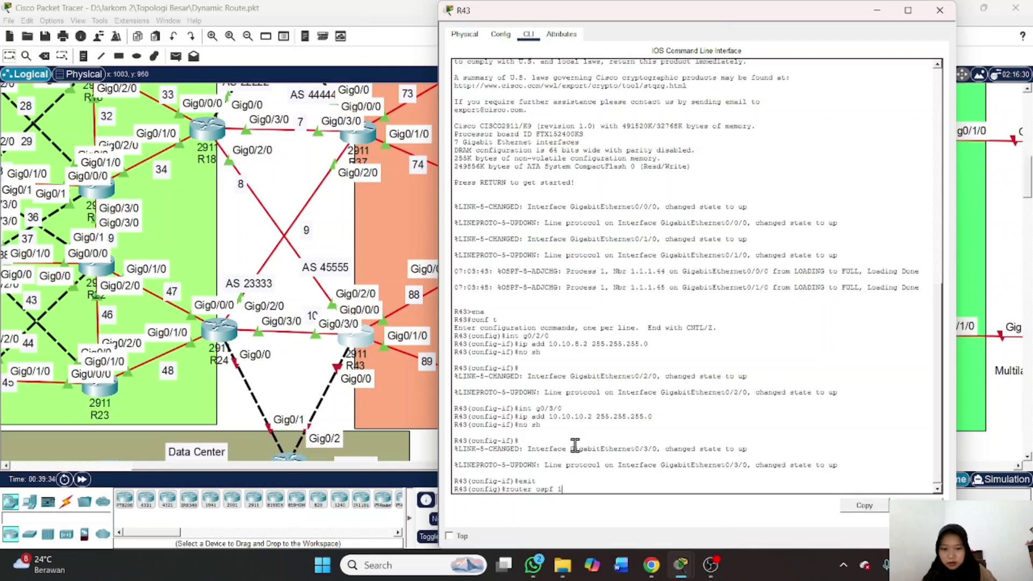
{"action": "key", "text": "Return"}
{"action": "type", "text": "red"}
{"action": "key", "text": "Tab"}
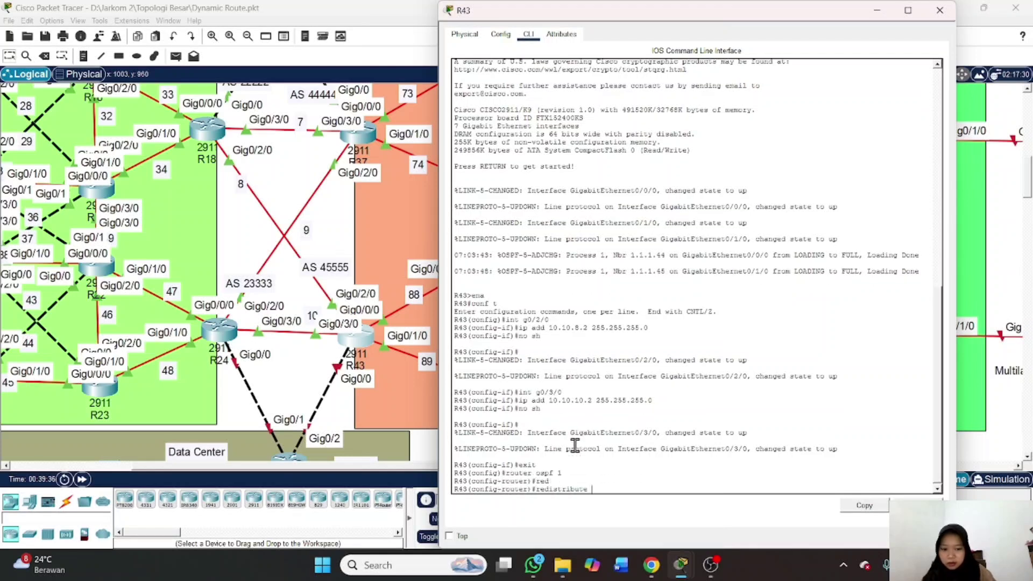
{"action": "type", "text": "bgp"}
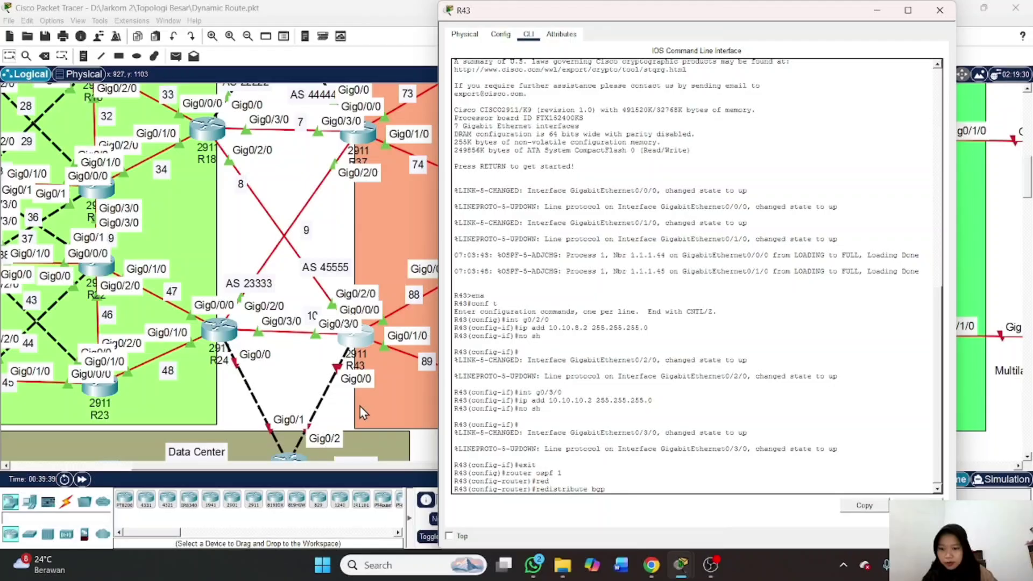
Shift router R43 and the AS 45555 label slightly in the topology and bring R43's command line back
{"action": "left_click", "coordinate": [364, 338]}
{"action": "left_click_drag", "start_coordinate": [363, 333], "coordinate": [362, 335]}
{"action": "left_click", "coordinate": [324, 270]}
{"action": "left_click_drag", "start_coordinate": [325, 275], "coordinate": [326, 286]}
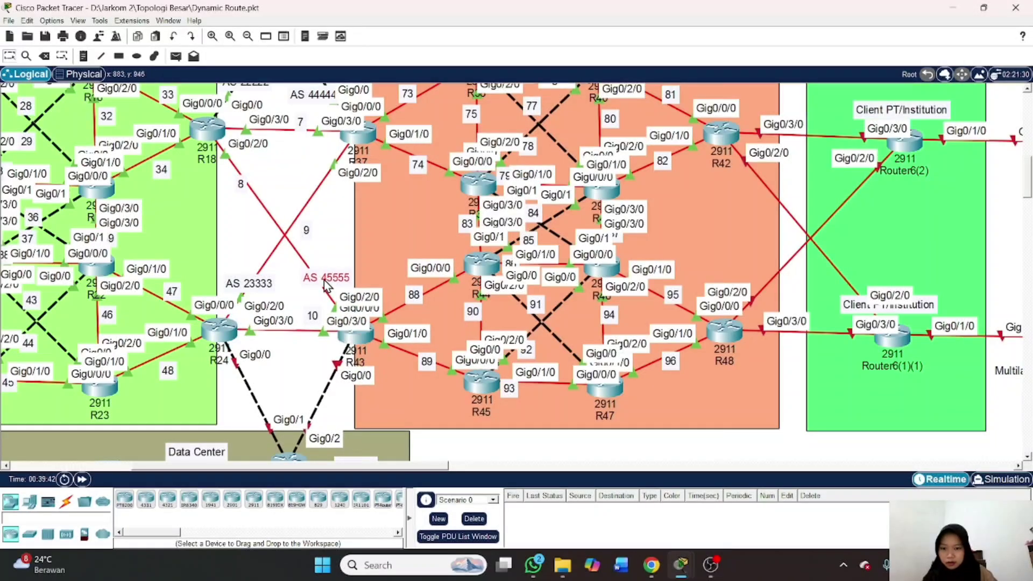
{"action": "mouse_move", "coordinate": [695, 543]}
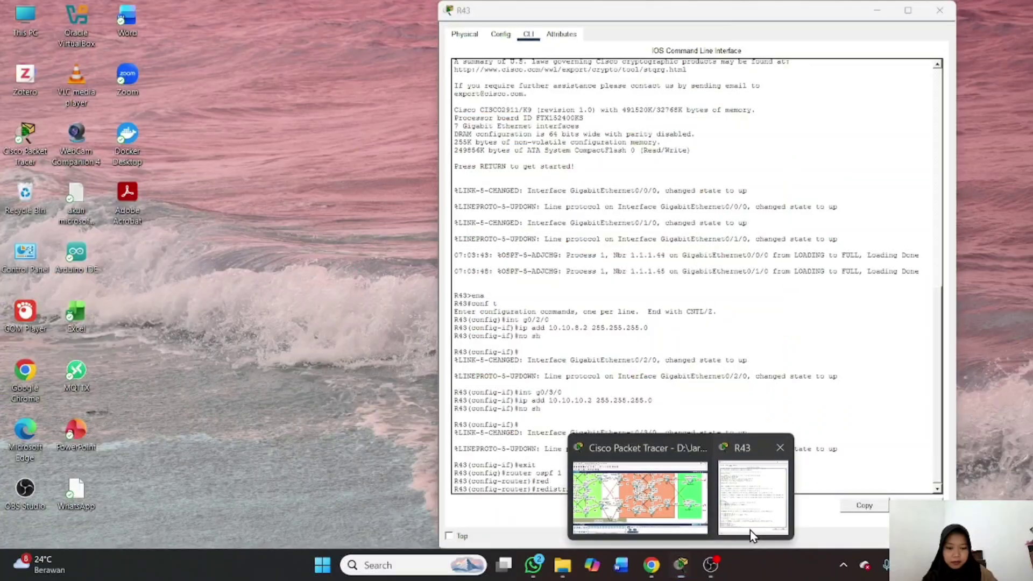
{"action": "left_click", "coordinate": [750, 531]}
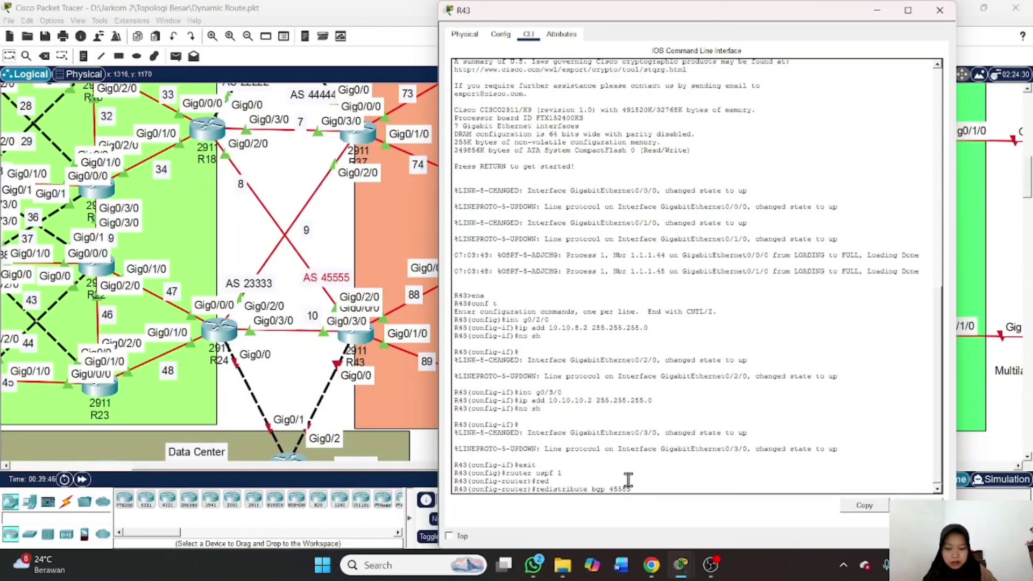
Complete R43's OSPF redistribution command for bgp 45555 with metric-type 1 and subnets
{"action": "type", "text": "metric-"}
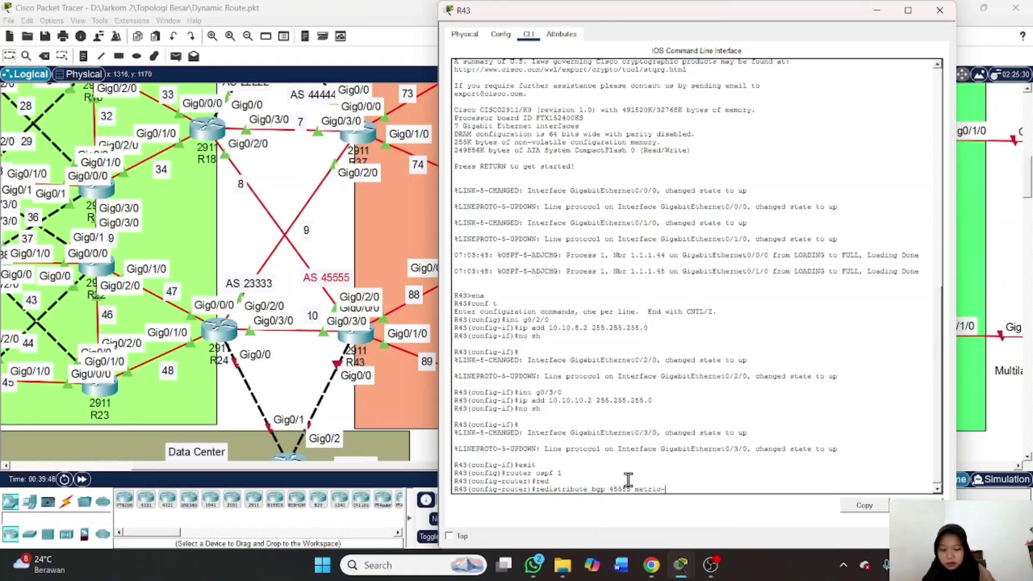
{"action": "type", "text": "t"}
{"action": "key", "text": "Tab"}
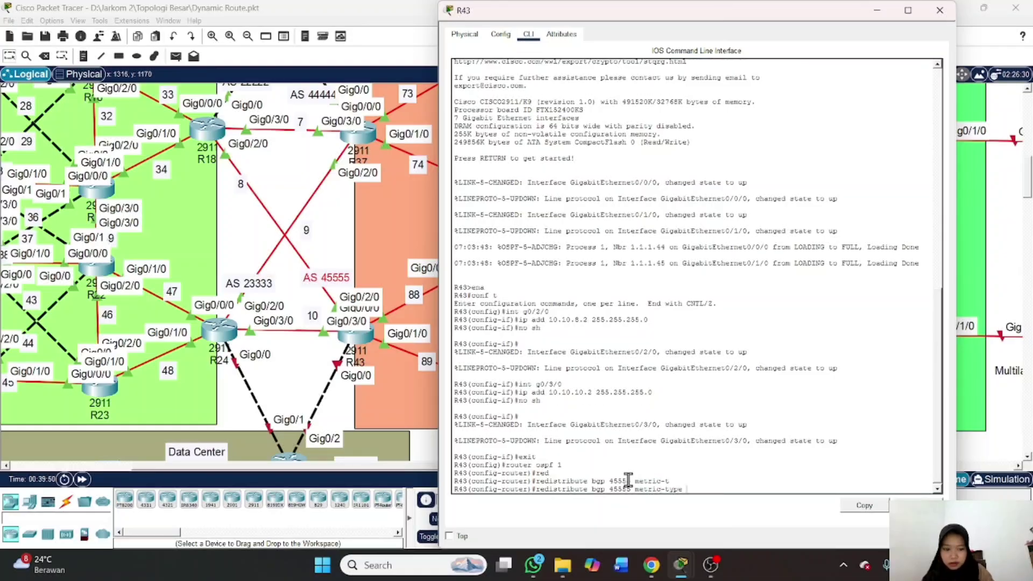
{"action": "type", "text": "1 subnets"}
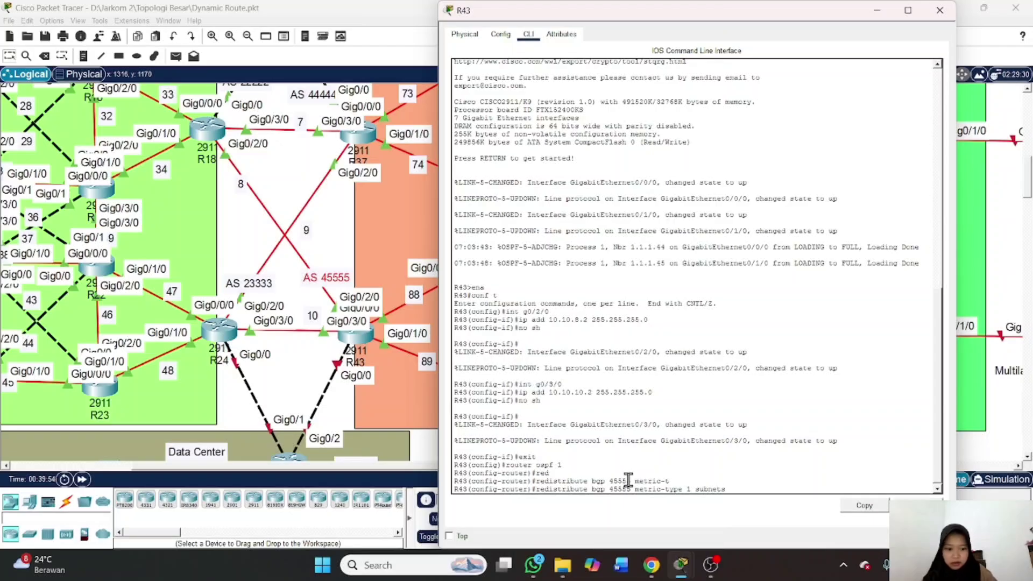
{"action": "key", "text": "Return"}
Exit OSPF configuration on R43 and enter the configuration of BGP process 45555
{"action": "type", "text": "exit"}
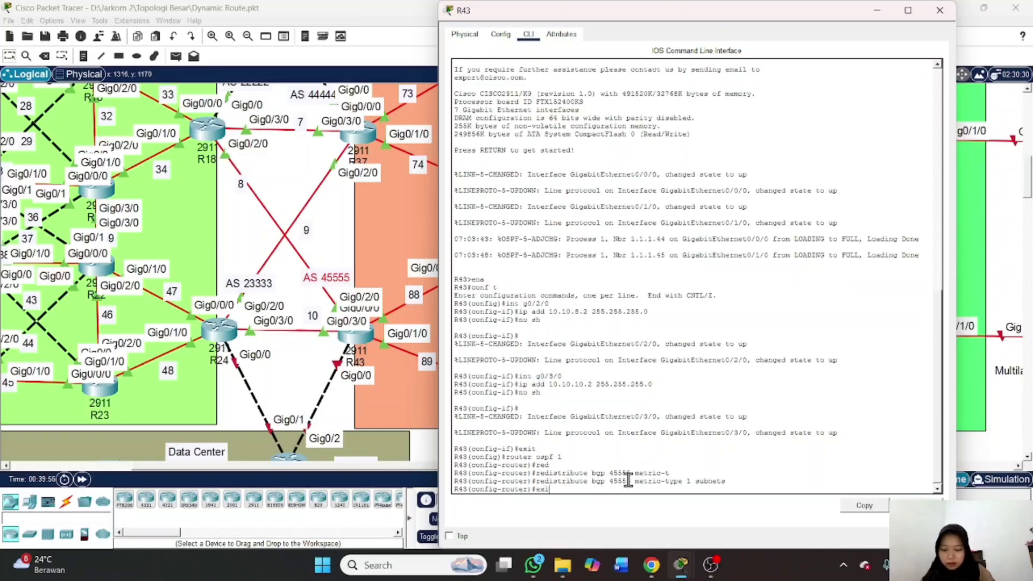
{"action": "key", "text": "Return"}
{"action": "type", "text": "r"}
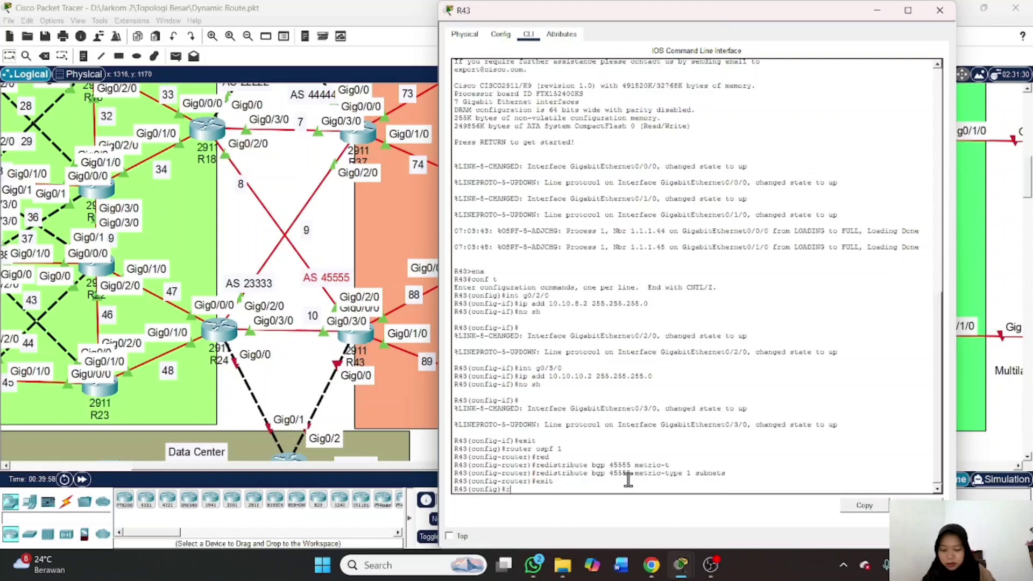
{"action": "type", "text": "outer bg"}
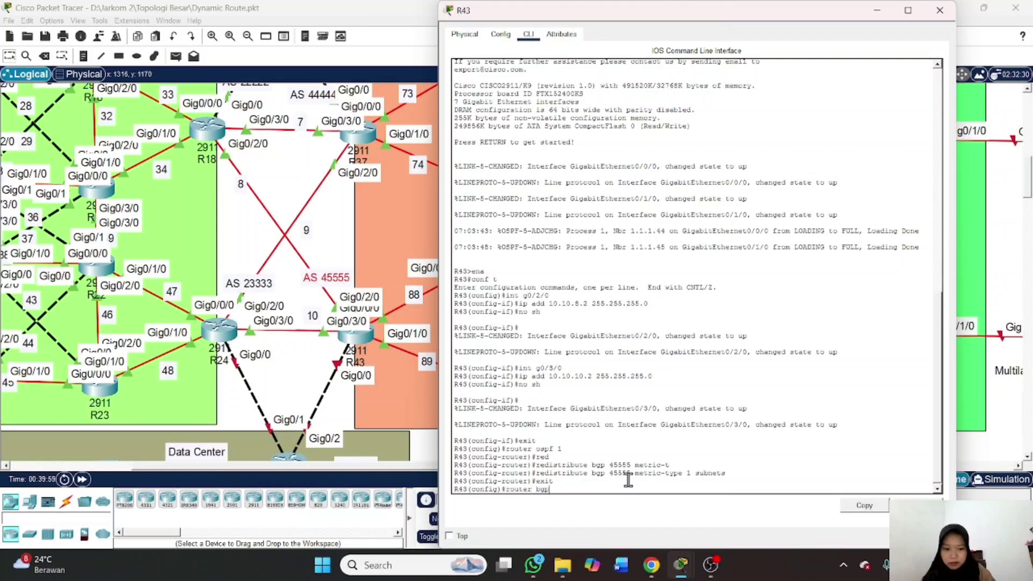
{"action": "type", "text": "p 455"}
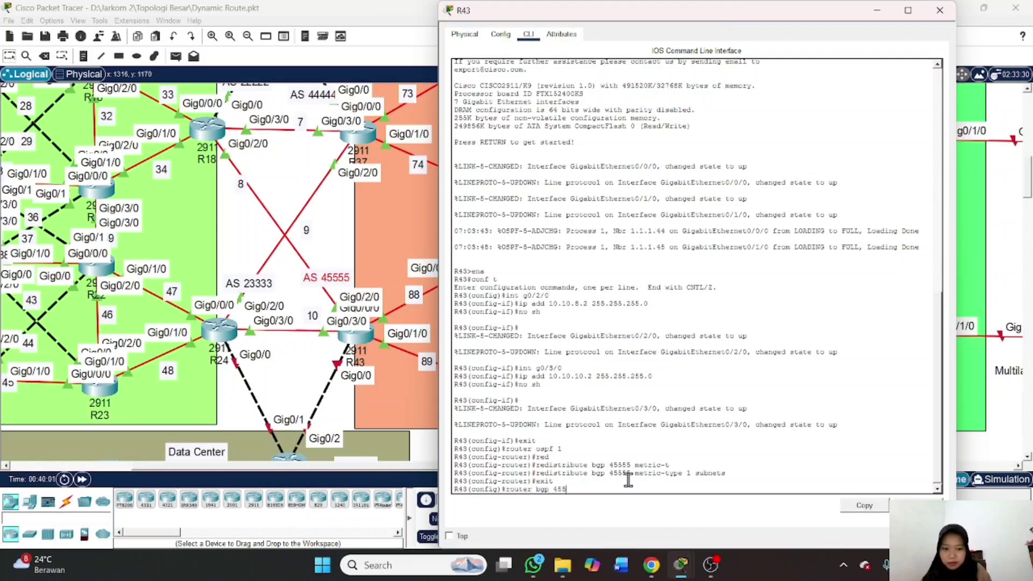
{"action": "type", "text": "55"}
{"action": "key", "text": "Return"}
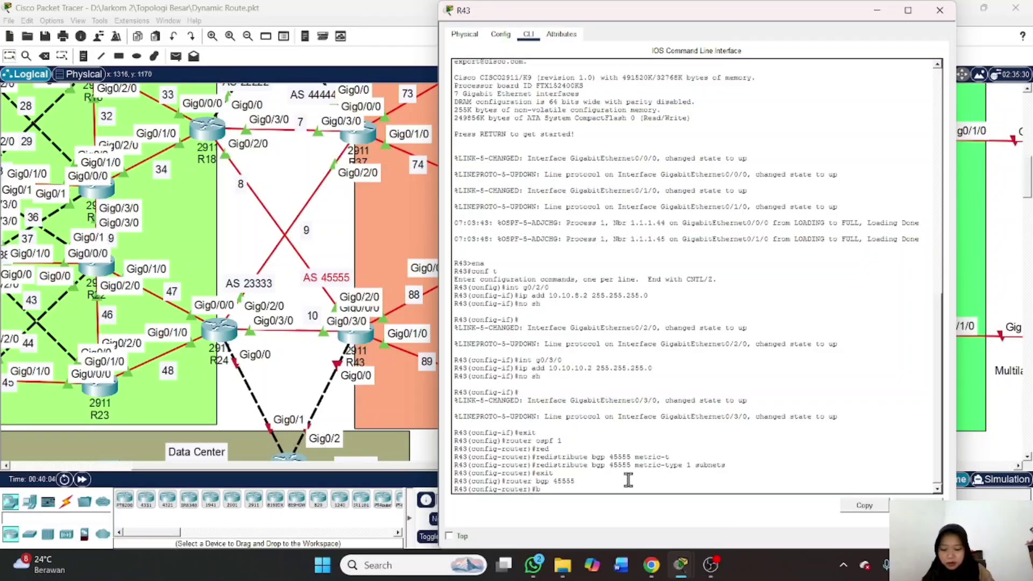
Set bgp log-neighbor-changes and no synchronization in R43's BGP configuration
{"action": "type", "text": "bgp log-neighbor-changes"}
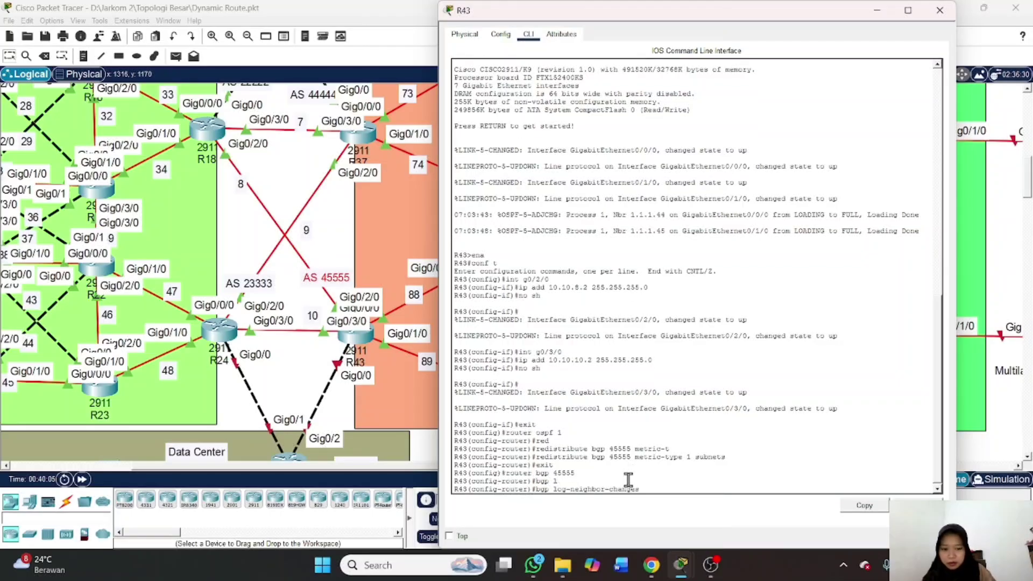
{"action": "key", "text": "Tab"}
{"action": "key", "text": "Return"}
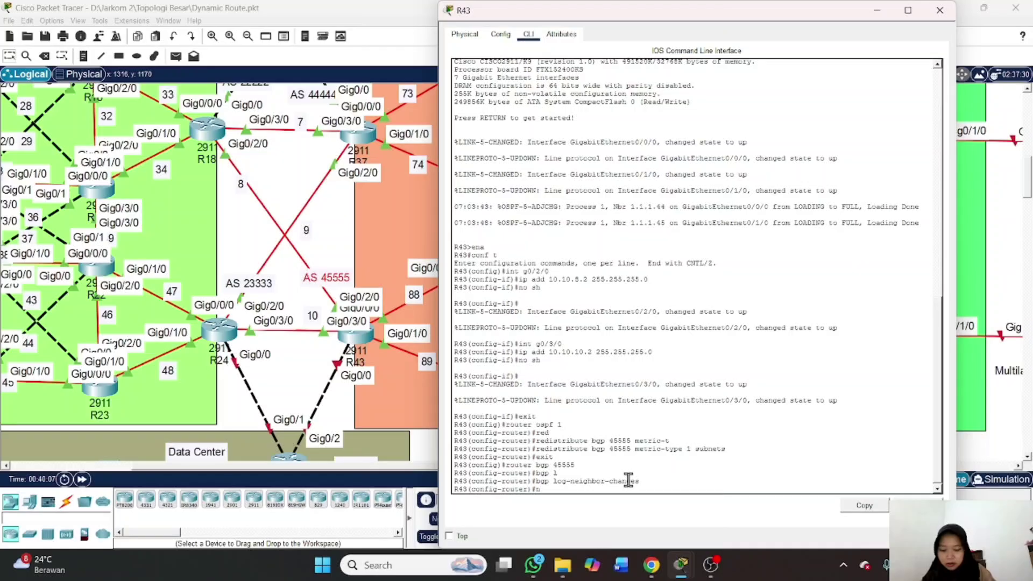
{"action": "type", "text": "no sy"}
{"action": "key", "text": "Tab"}
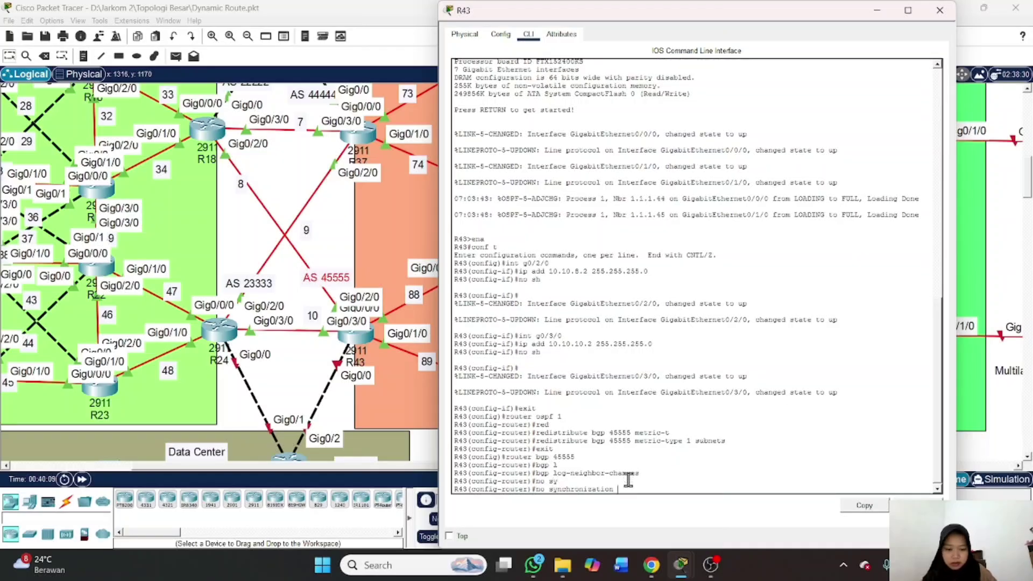
{"action": "key", "text": "Return"}
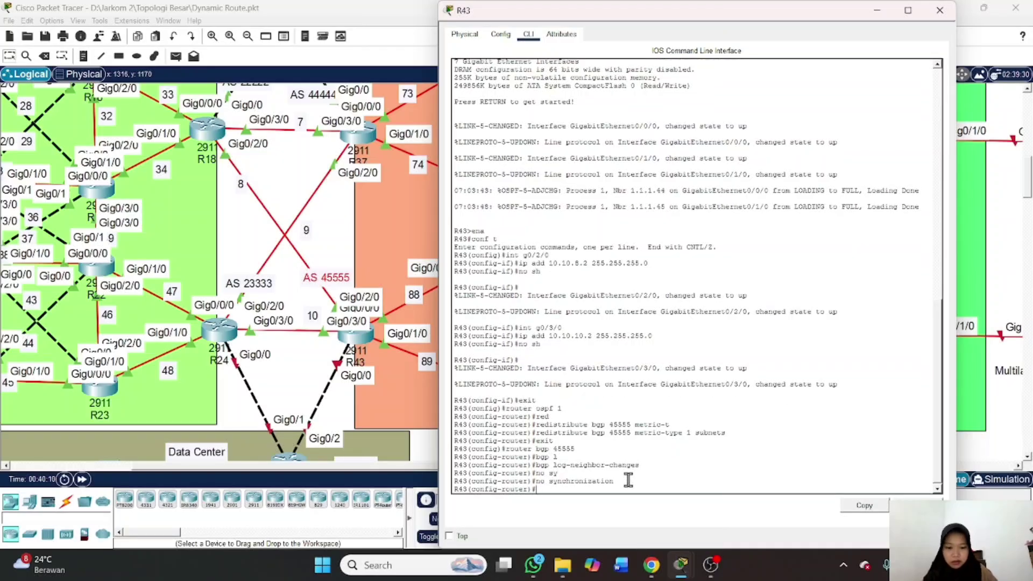
Advertise network 10.10.8.0 with mask 255.255.255.0 in R43's BGP process
{"action": "type", "text": "network"}
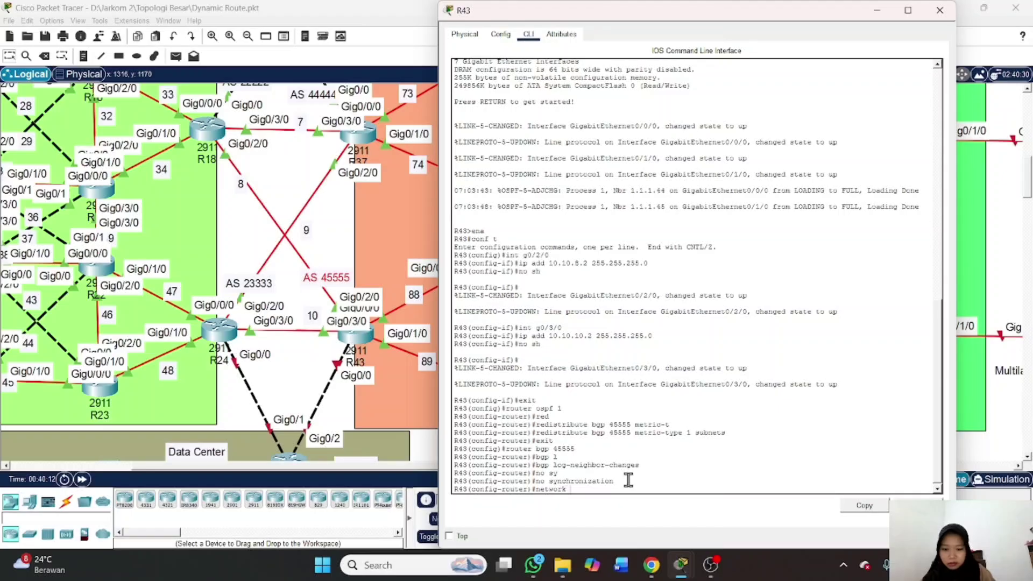
{"action": "type", "text": " 10.10.8"}
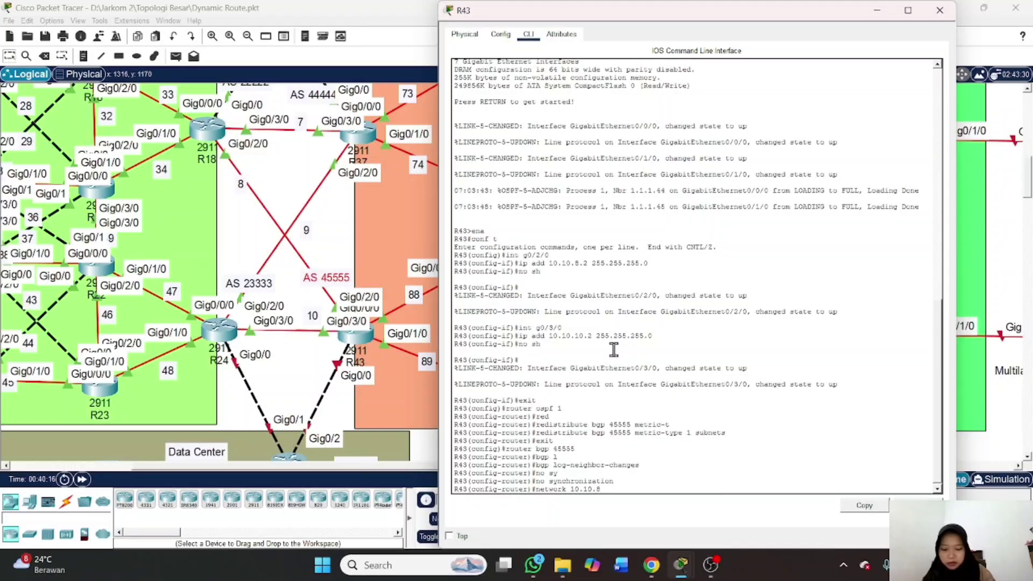
{"action": "type", "text": ".0 0"}
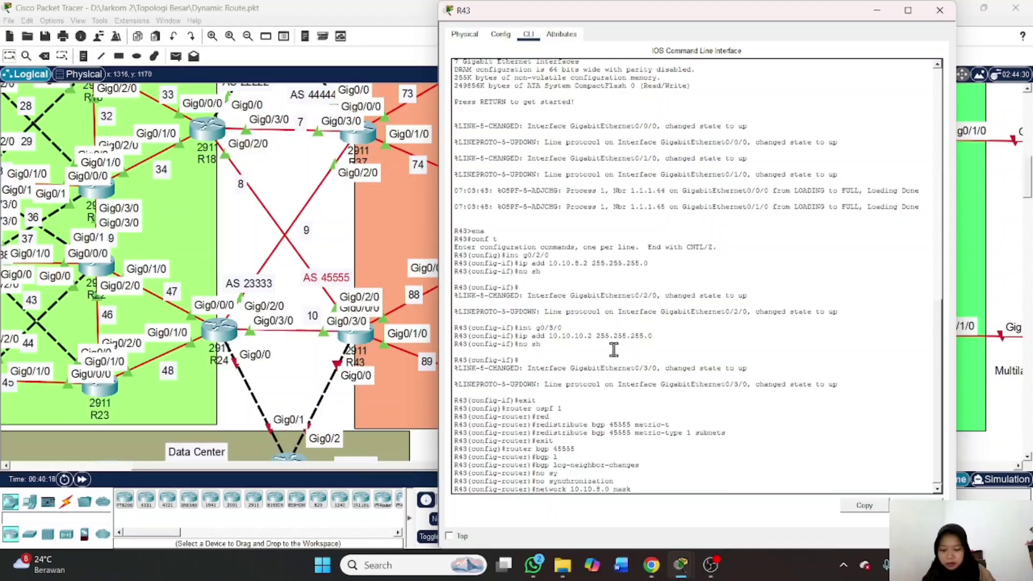
{"action": "type", "text": "ask 255.255.255."}
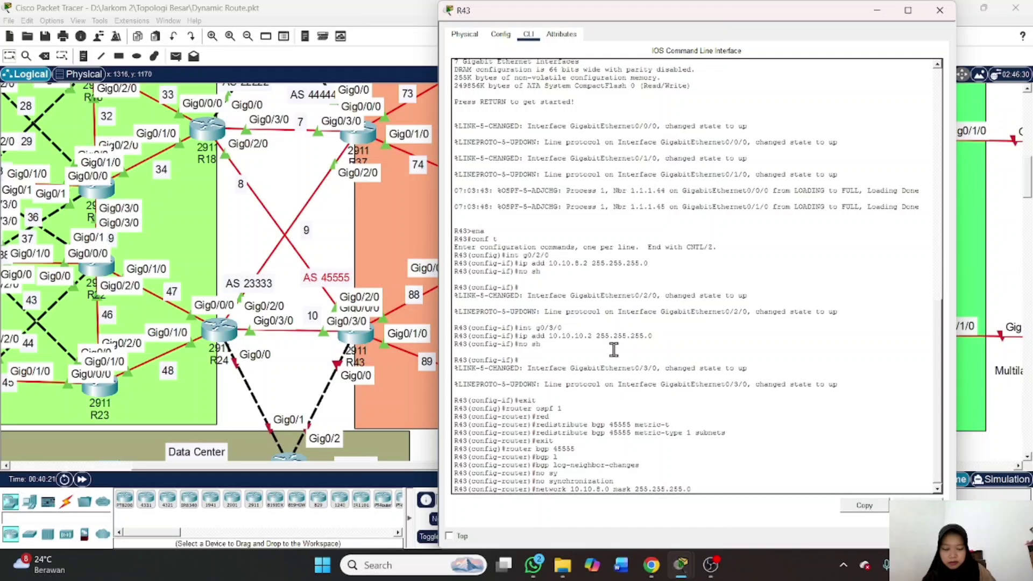
{"action": "type", "text": "0"}
{"action": "key", "text": "Return"}
Advertise network 10.10.10.0 with mask 255.255.255.0 in R43's BGP process
{"action": "key", "text": "Up"}
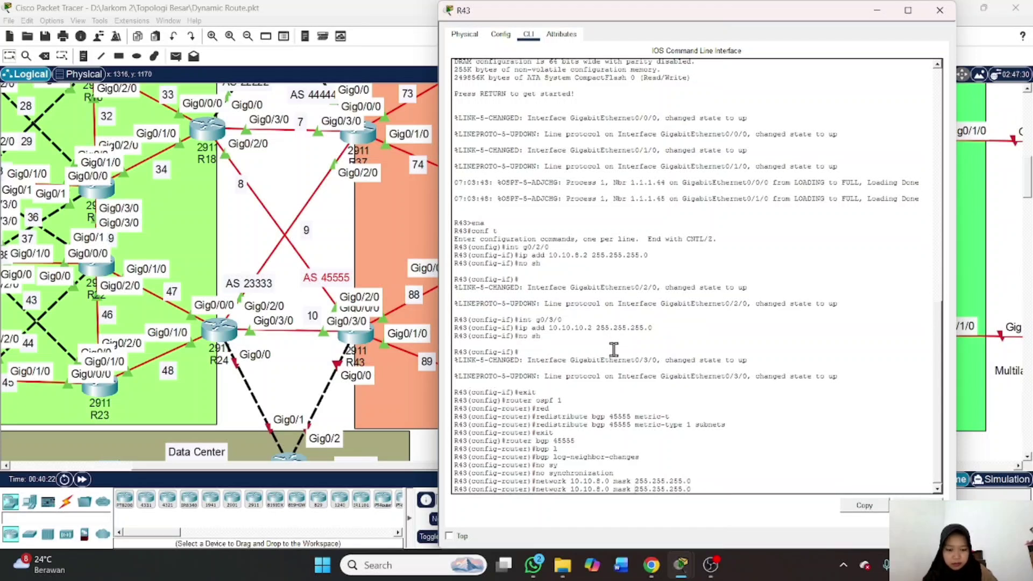
{"action": "key", "text": "BackSpace"}
{"action": "type", "text": "10"}
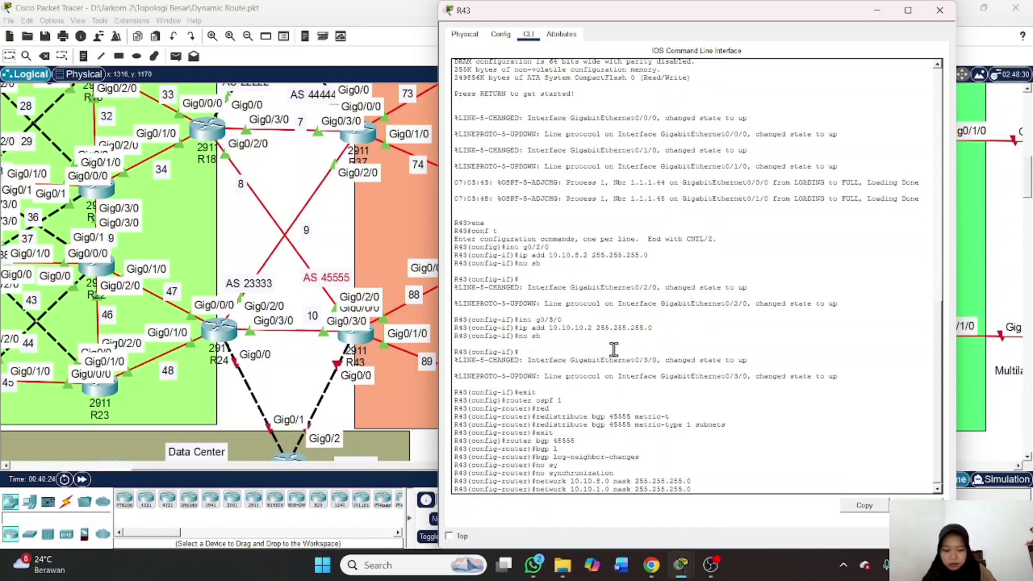
{"action": "key", "text": "Return"}
Begin a neighbor command in R43's BGP configuration
{"action": "type", "text": "neigh"}
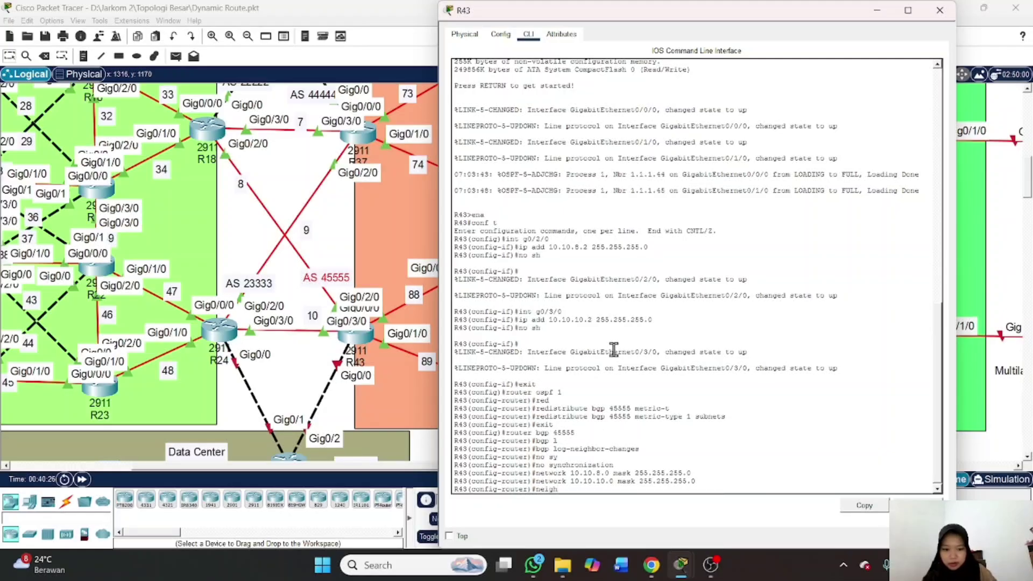
{"action": "key", "text": "Tab"}
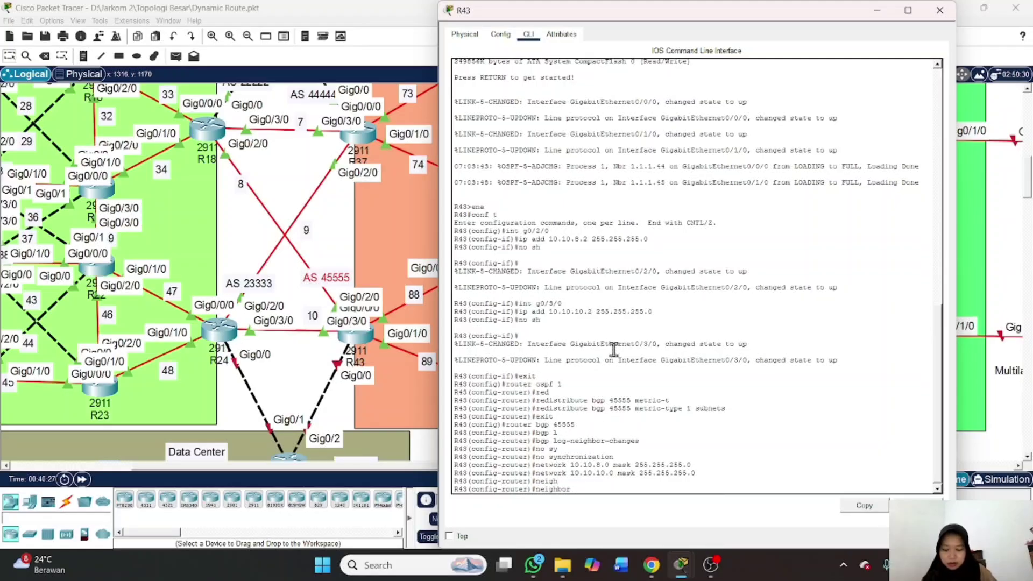
Add BGP neighbor 10.10.8.1 with remote AS 22222 on router R43
{"action": "type", "text": "10.10"}
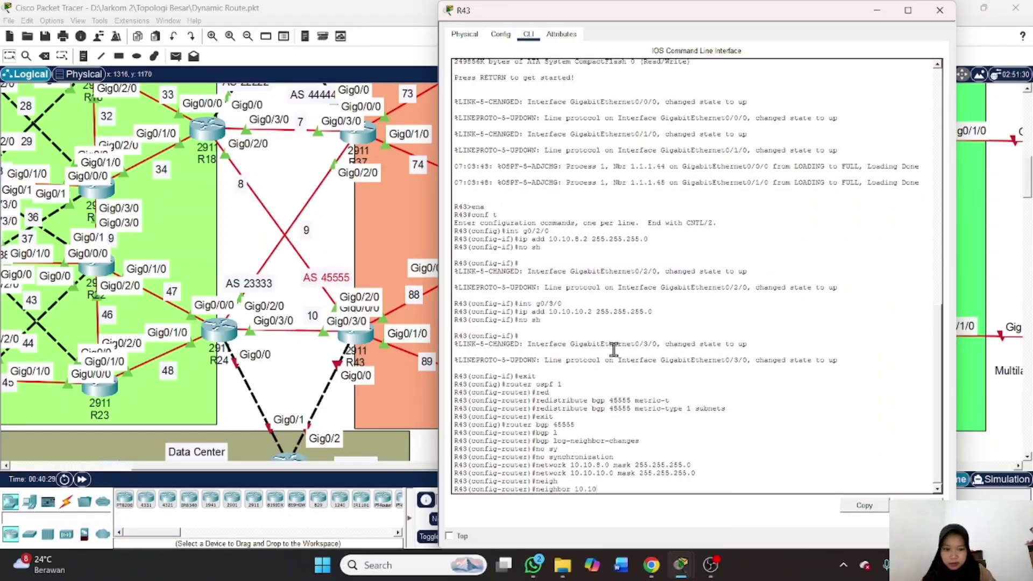
{"action": "type", "text": "."}
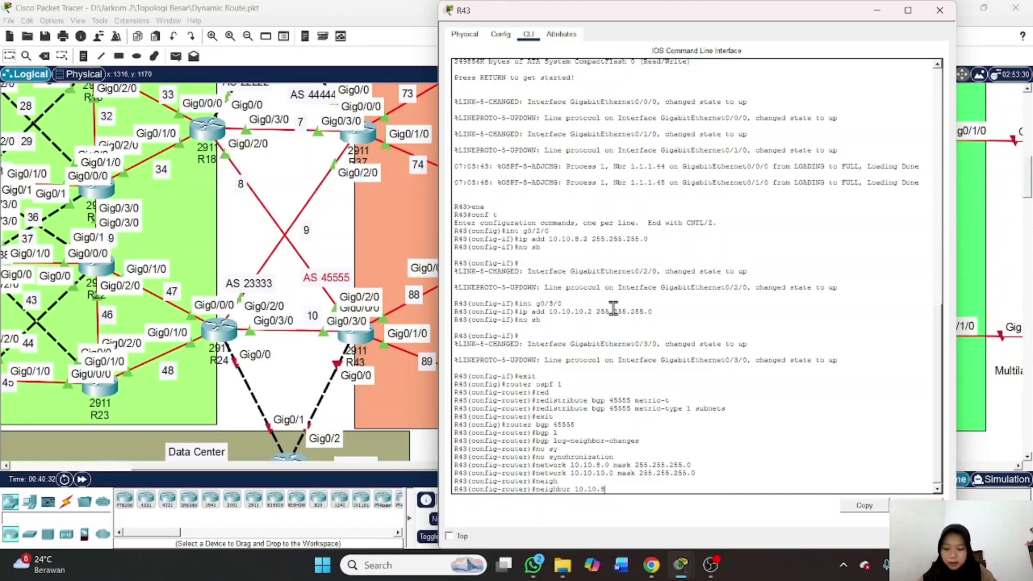
{"action": "type", "text": "8.1 r"}
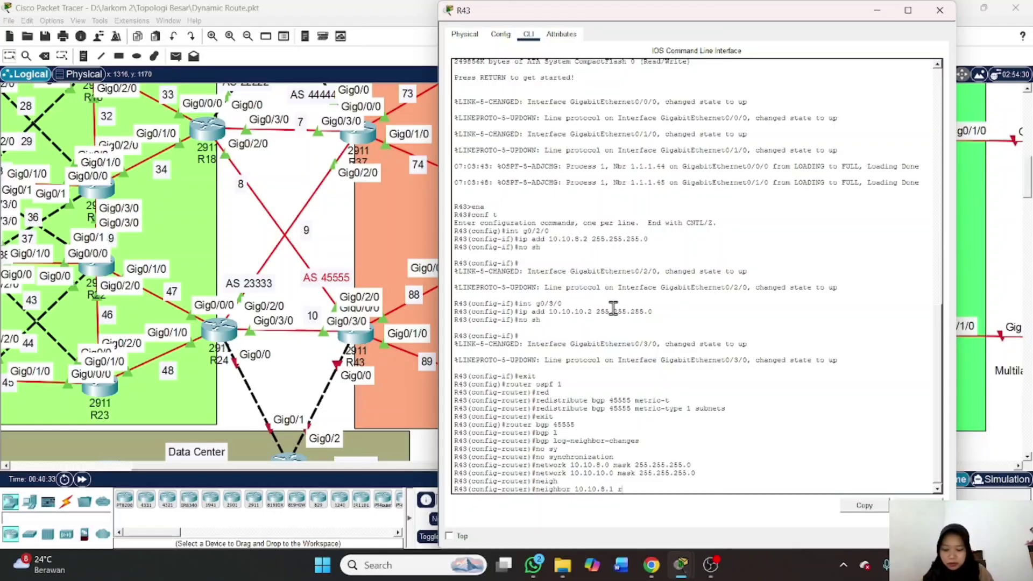
{"action": "type", "text": "emote-as"}
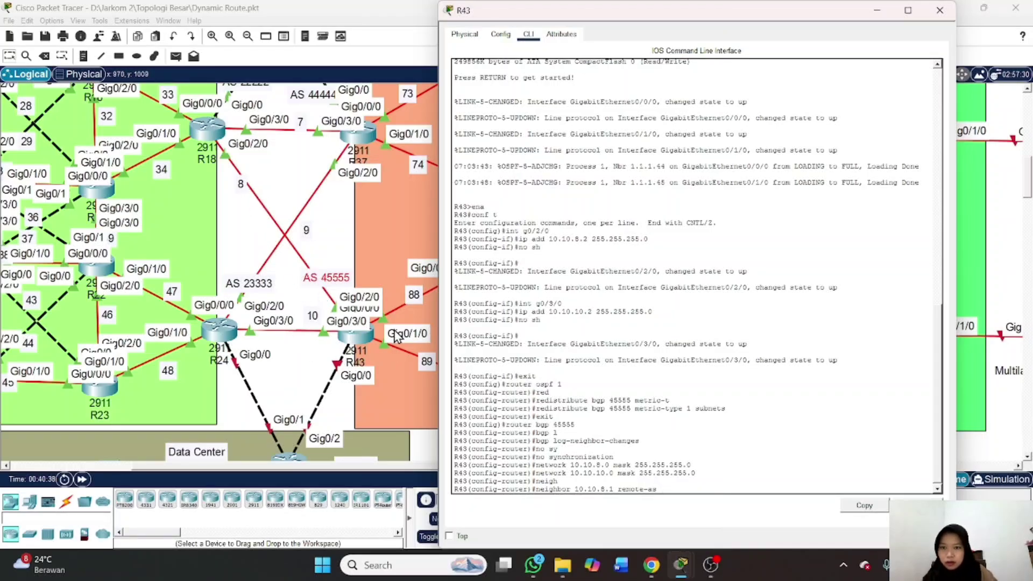
{"action": "scroll", "coordinate": [397, 338], "scroll_direction": "down", "scroll_amount": 3}
{"action": "scroll", "coordinate": [394, 331], "scroll_direction": "up", "scroll_amount": 4}
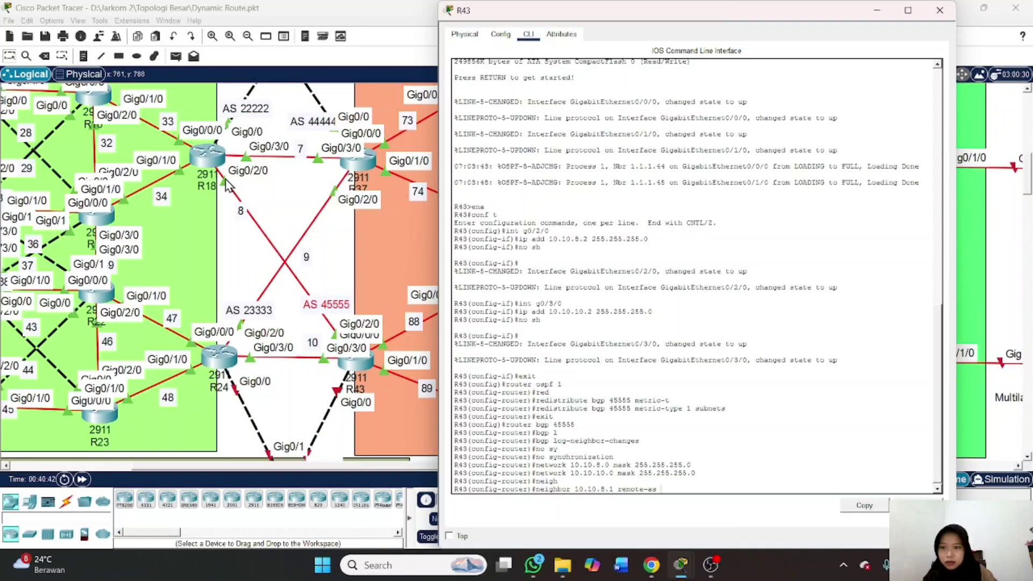
{"action": "scroll", "coordinate": [244, 213], "scroll_direction": "up", "scroll_amount": 2}
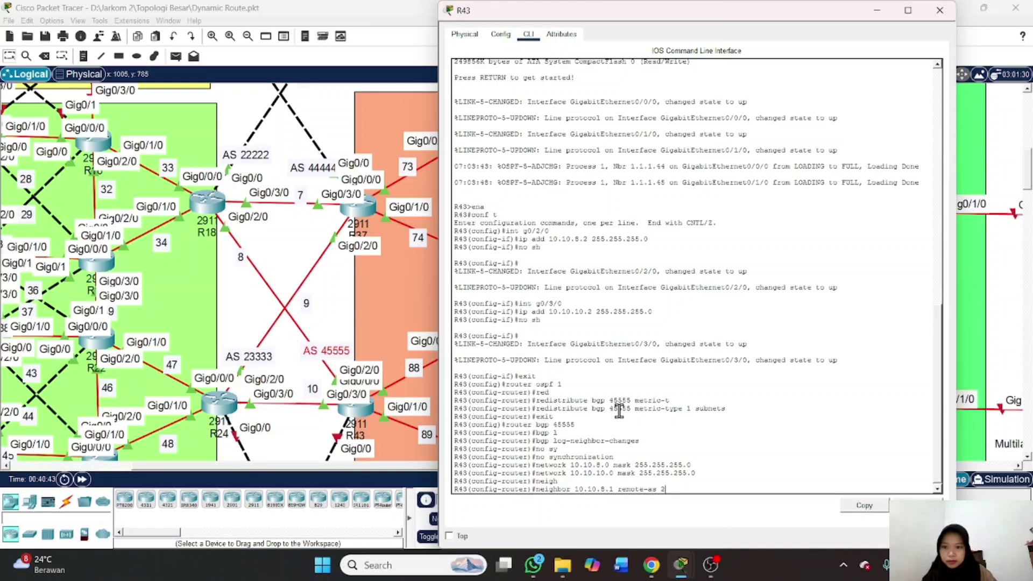
{"action": "type", "text": "2222"}
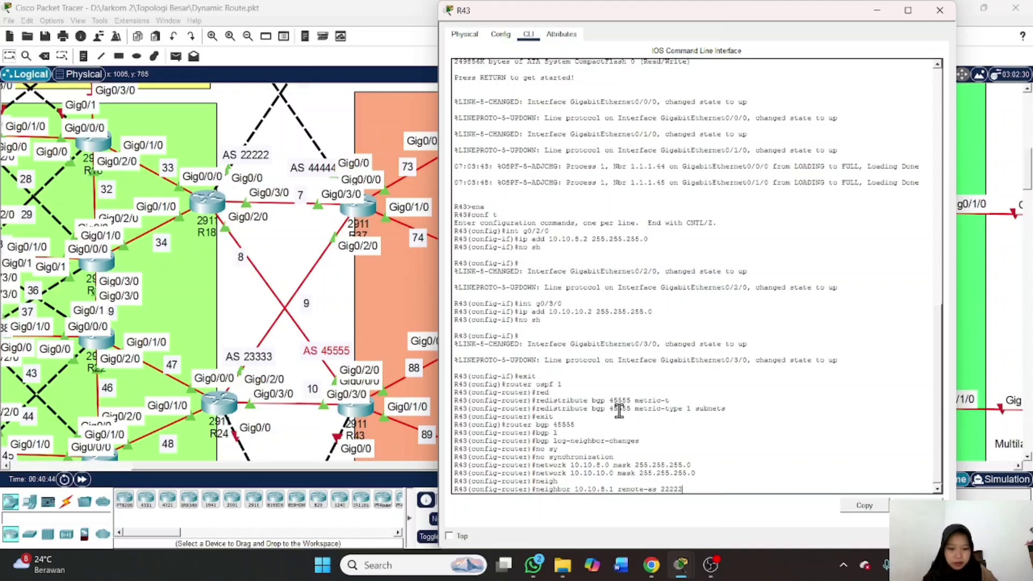
{"action": "key", "text": "Return"}
Reuse the previous neighbor command on R43 to add BGP neighbor 10.10.10.1 with remote AS 23333
{"action": "key", "text": "Up"}
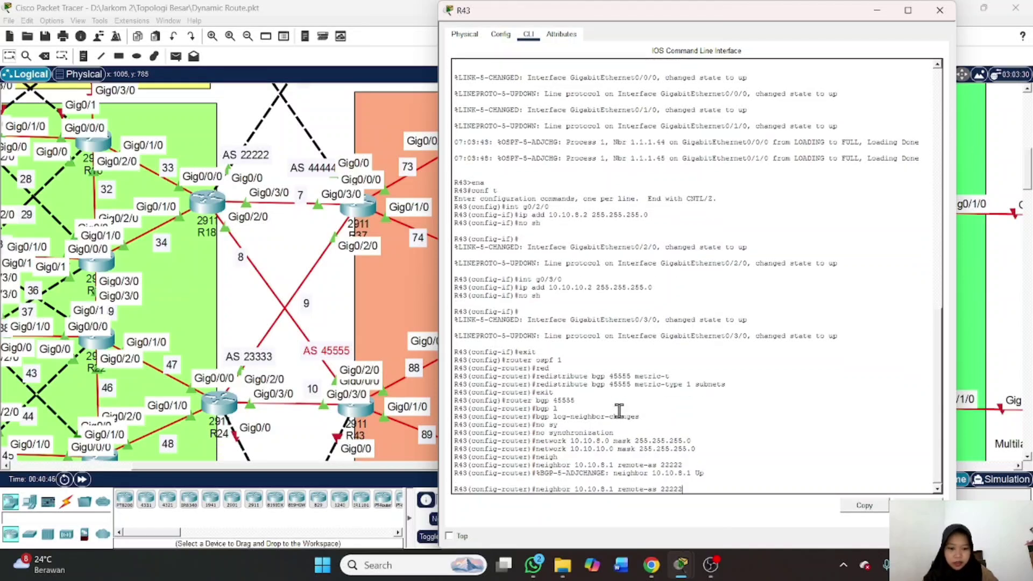
{"action": "key", "text": "Left"}
{"action": "key", "text": "Left"}
{"action": "key", "text": "Left"}
{"action": "key", "text": "Left"}
{"action": "key", "text": "Left"}
{"action": "key", "text": "Left"}
{"action": "key", "text": "Left"}
{"action": "key", "text": "Left"}
{"action": "key", "text": "Left"}
{"action": "key", "text": "Left"}
{"action": "key", "text": "Left"}
{"action": "key", "text": "Left"}
{"action": "key", "text": "Left"}
{"action": "key", "text": "Left"}
{"action": "key", "text": "Left"}
{"action": "key", "text": "Left"}
{"action": "key", "text": "Left"}
{"action": "key", "text": "Left"}
{"action": "key", "text": "BackSpace"}
{"action": "type", "text": "10"}
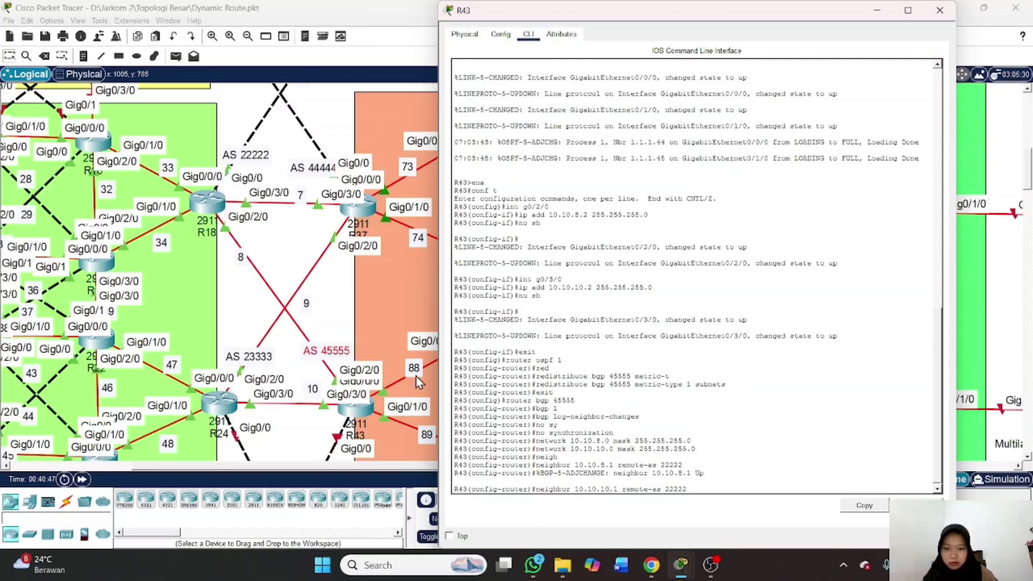
{"action": "scroll", "coordinate": [376, 385], "scroll_direction": "down", "scroll_amount": 2}
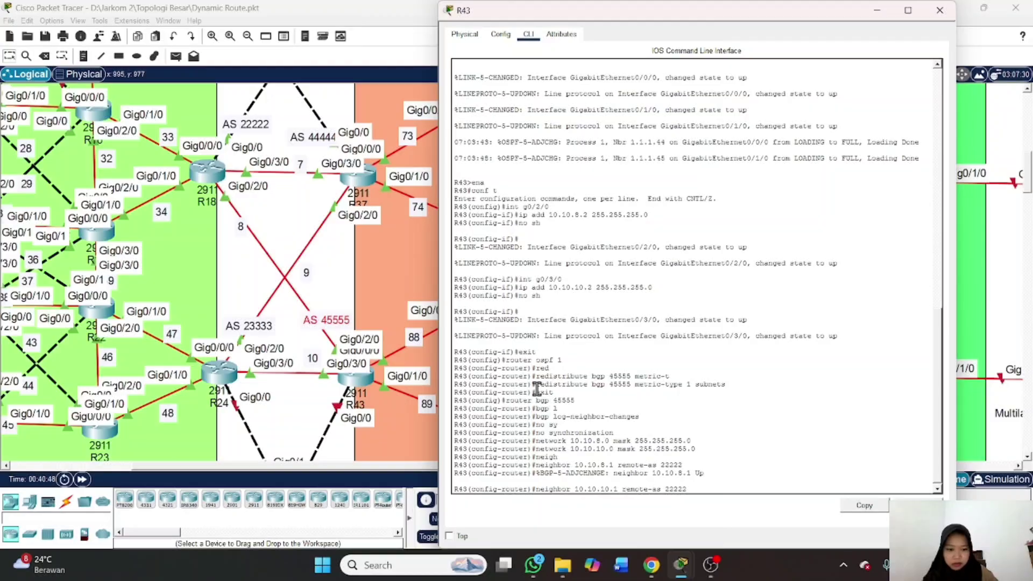
{"action": "key", "text": "BackSpace"}
{"action": "key", "text": "BackSpace"}
{"action": "key", "text": "BackSpace"}
{"action": "key", "text": "BackSpace"}
{"action": "type", "text": "3333"}
{"action": "key", "text": "Return"}
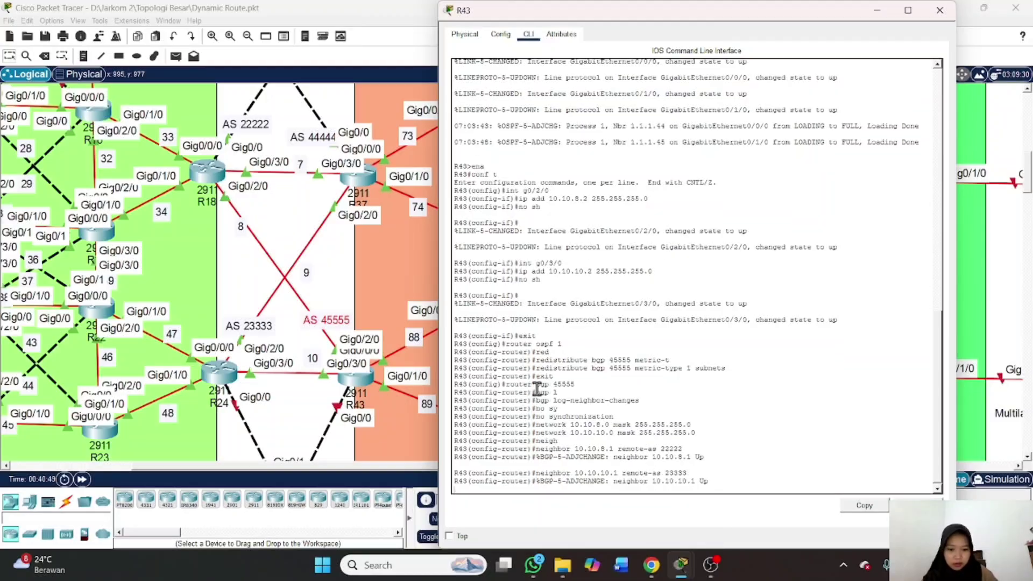
{"action": "key", "text": "Return"}
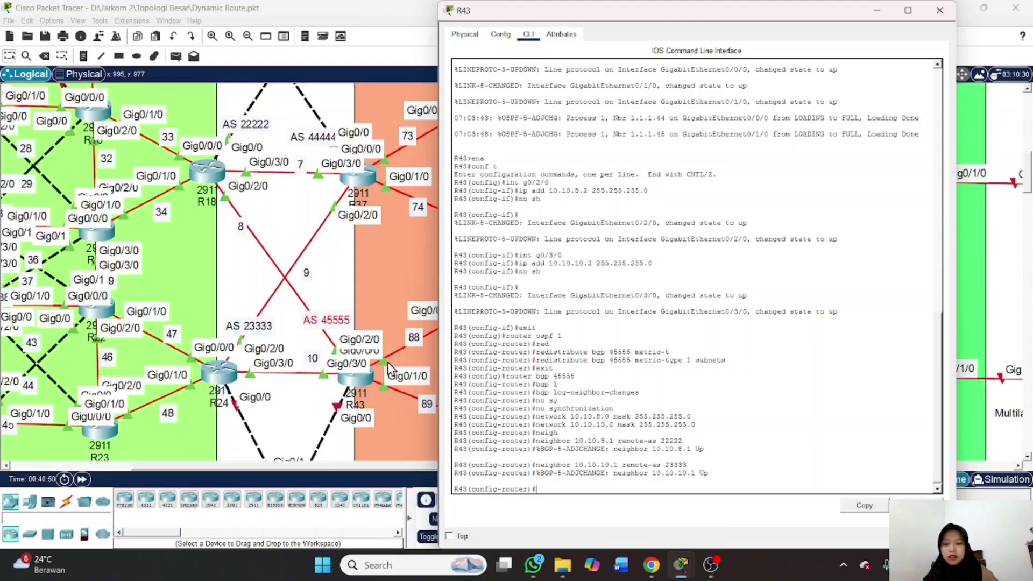
End configuration mode on R43, save the configuration with wr, and close the router's window
{"action": "scroll", "coordinate": [322, 400], "scroll_direction": "down", "scroll_amount": 1}
{"action": "type", "text": "end"}
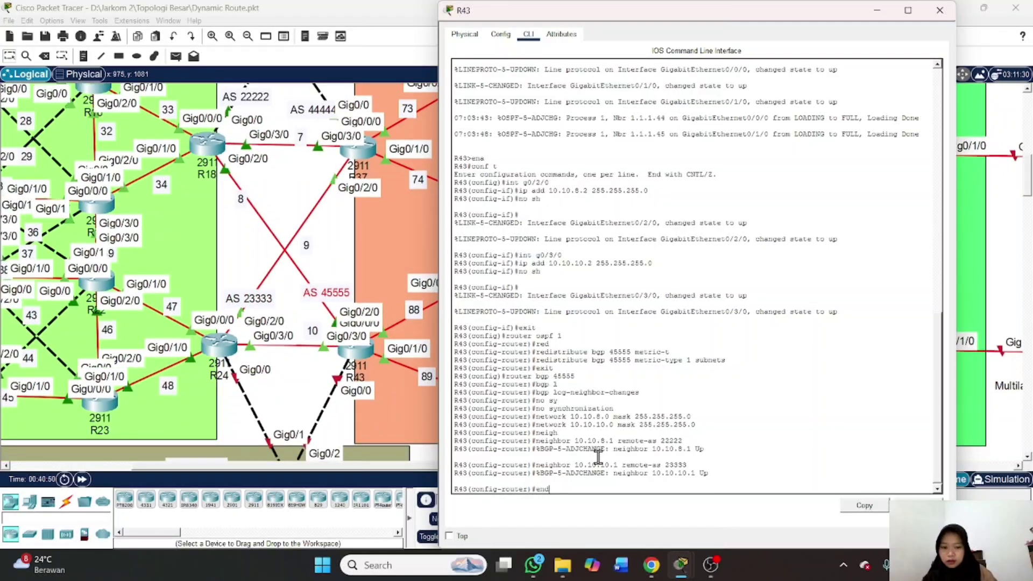
{"action": "key", "text": "Return"}
{"action": "type", "text": "wr"}
{"action": "key", "text": "Return"}
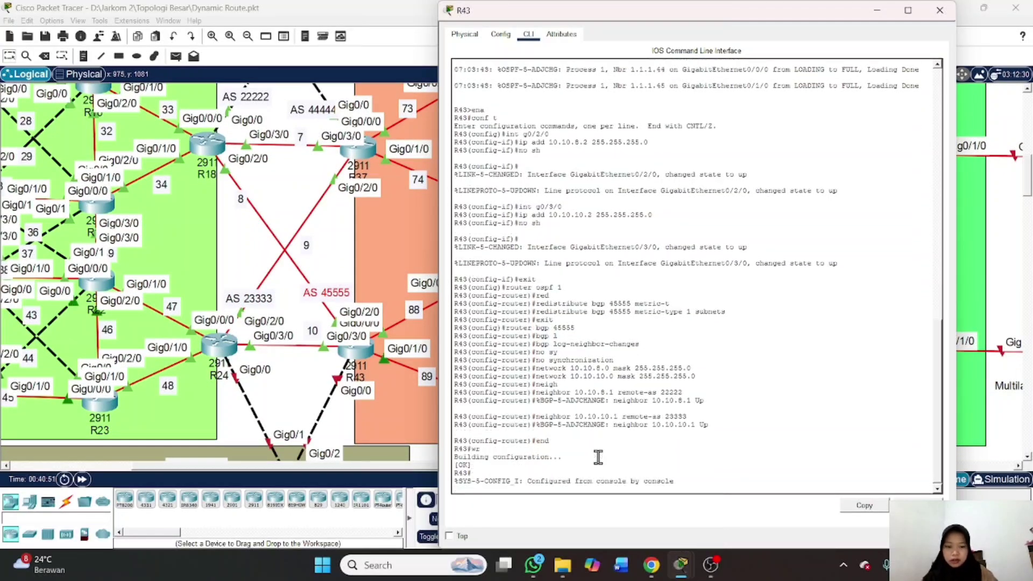
{"action": "key", "text": "Return"}
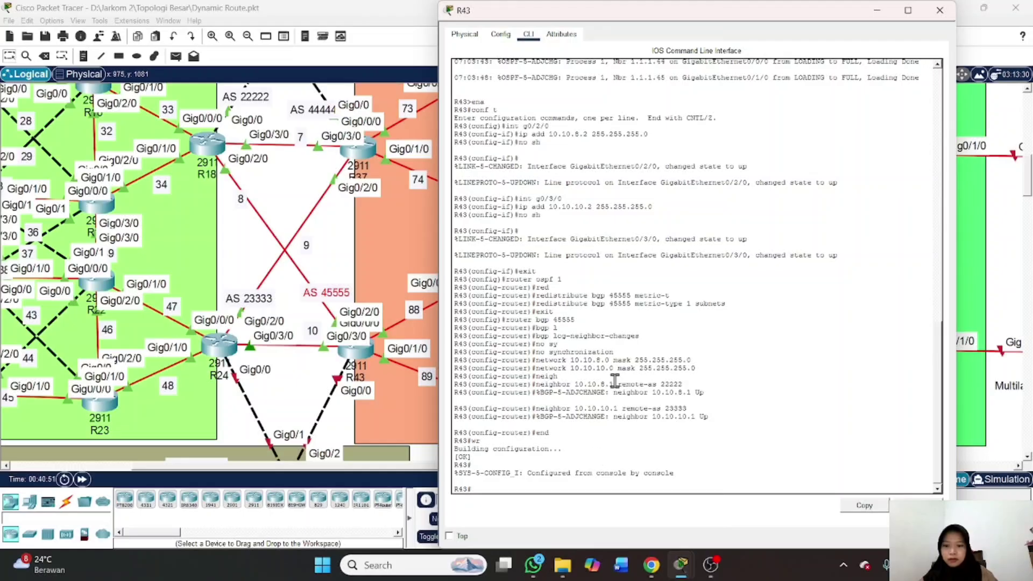
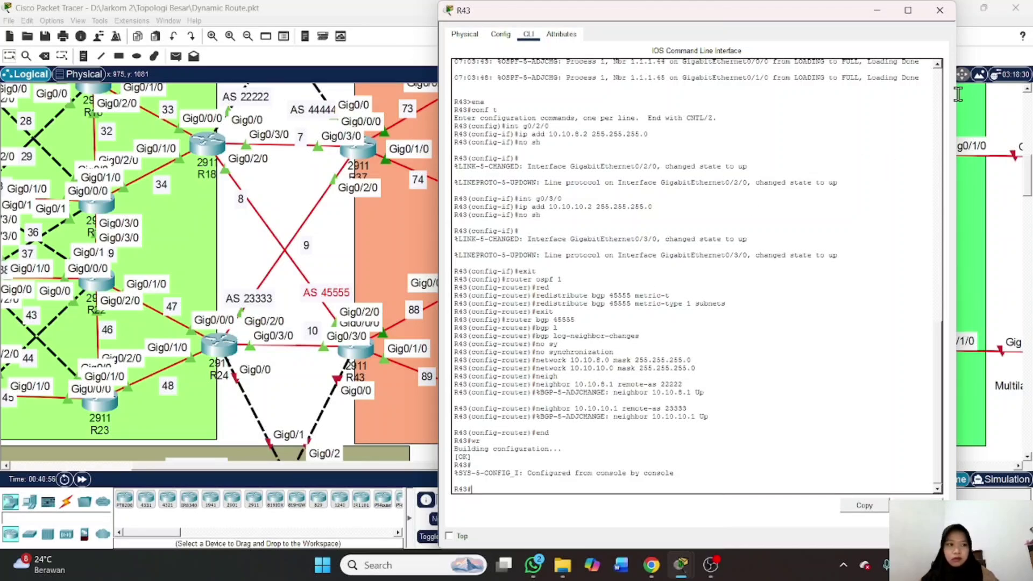
{"action": "left_click", "coordinate": [939, 11]}
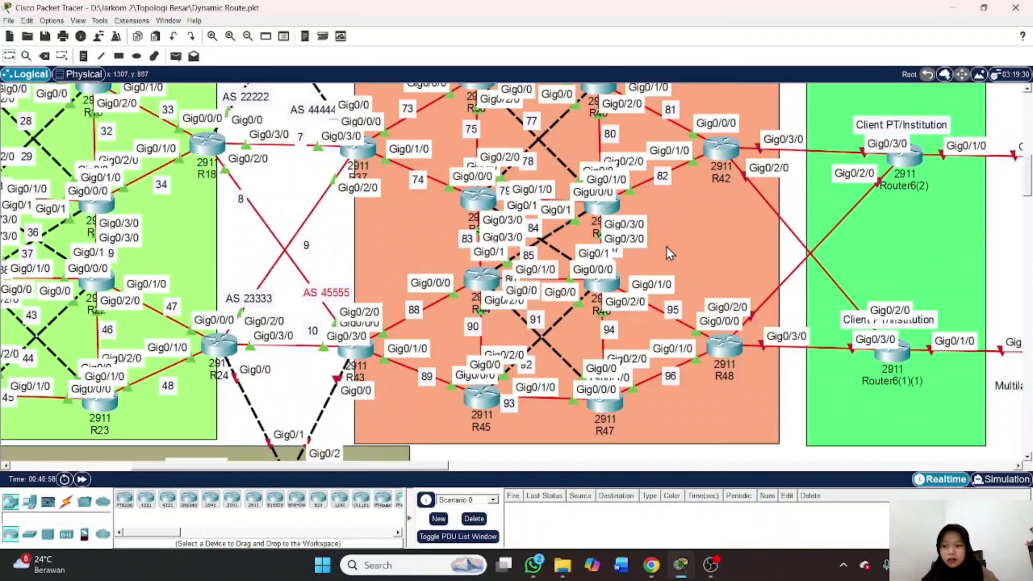
Reopen R43's command line, check its BGP neighbors with sh ip bgp summary, and close the router's window
{"action": "scroll", "coordinate": [591, 370], "scroll_direction": "left", "scroll_amount": 5}
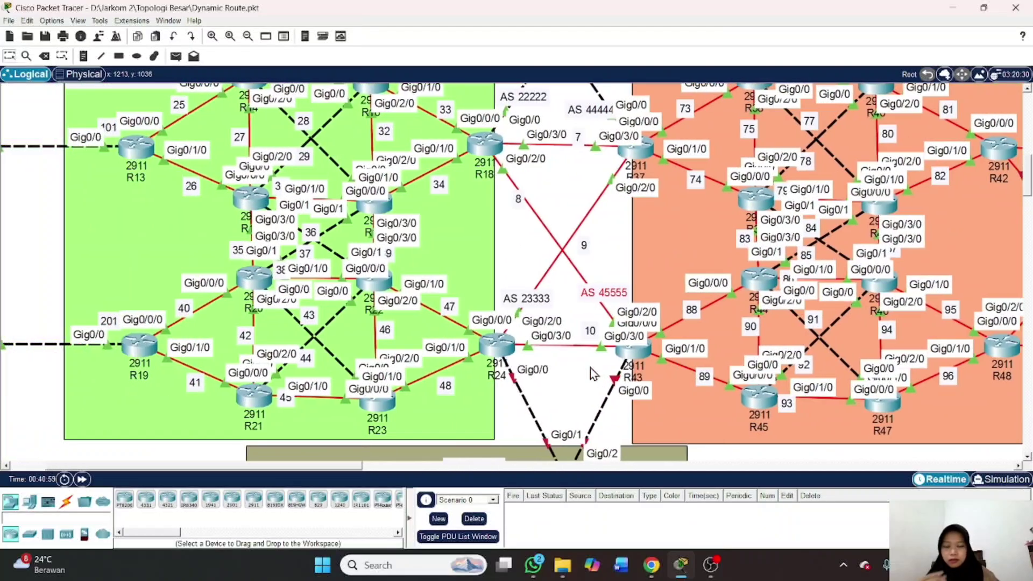
{"action": "scroll", "coordinate": [589, 368], "scroll_direction": "up", "scroll_amount": 2}
{"action": "scroll", "coordinate": [590, 368], "scroll_direction": "down", "scroll_amount": 5}
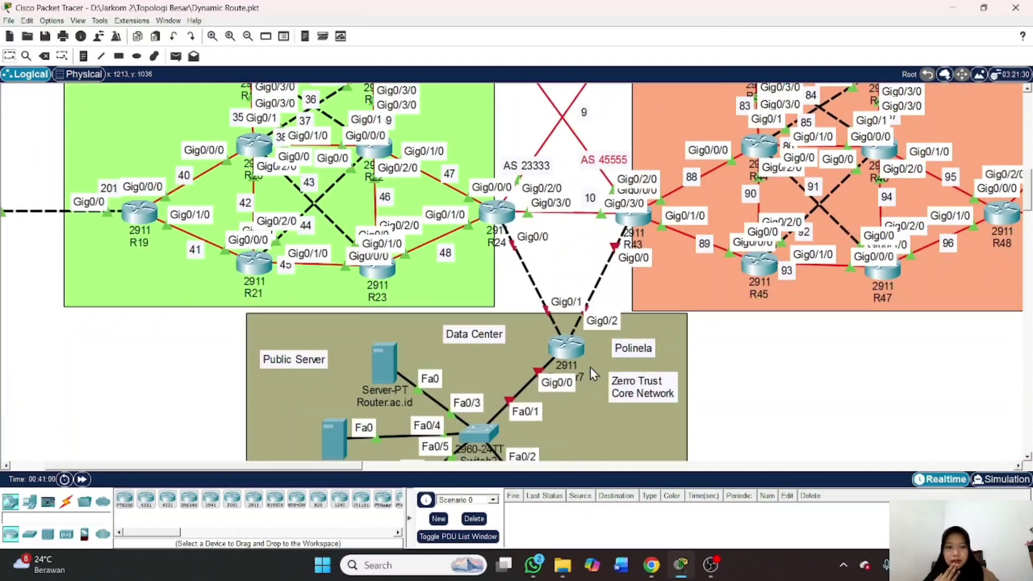
{"action": "left_click", "coordinate": [644, 227]}
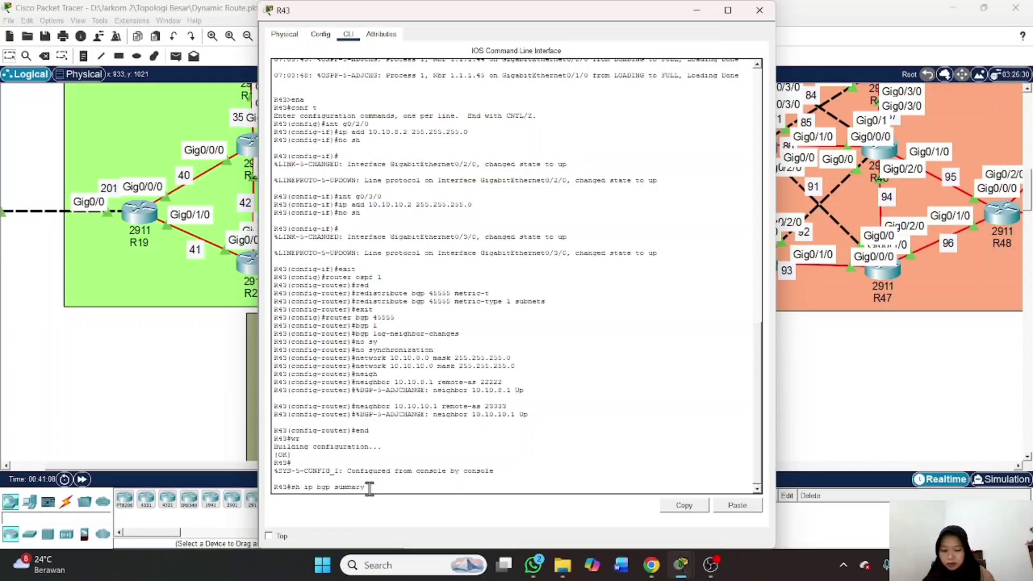
{"action": "key", "text": "Return"}
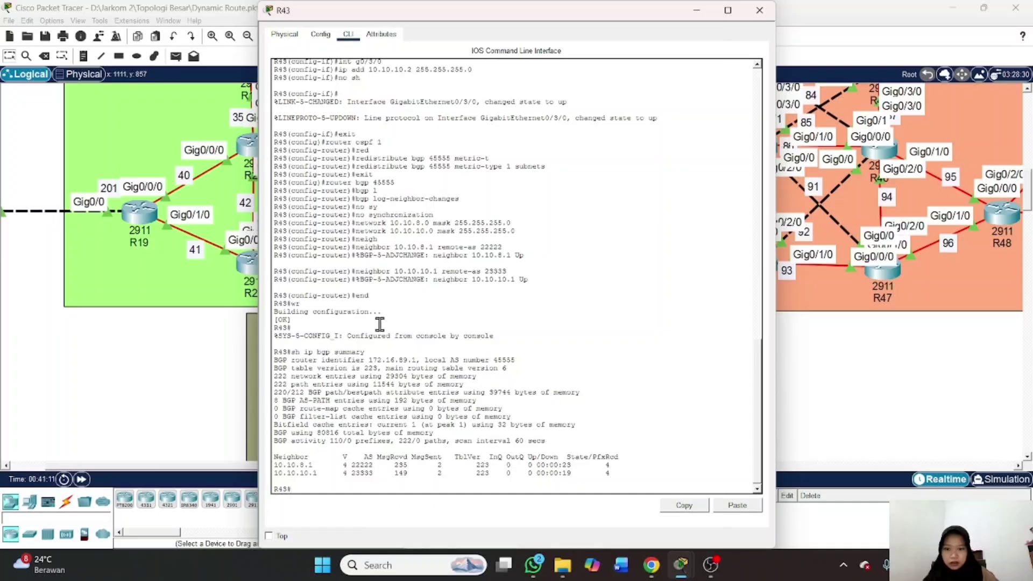
{"action": "left_click", "coordinate": [759, 10]}
Check the BGP neighbors of router R37 with sh ip bgp summary, and close its window
{"action": "scroll", "coordinate": [635, 175], "scroll_direction": "up", "scroll_amount": 3}
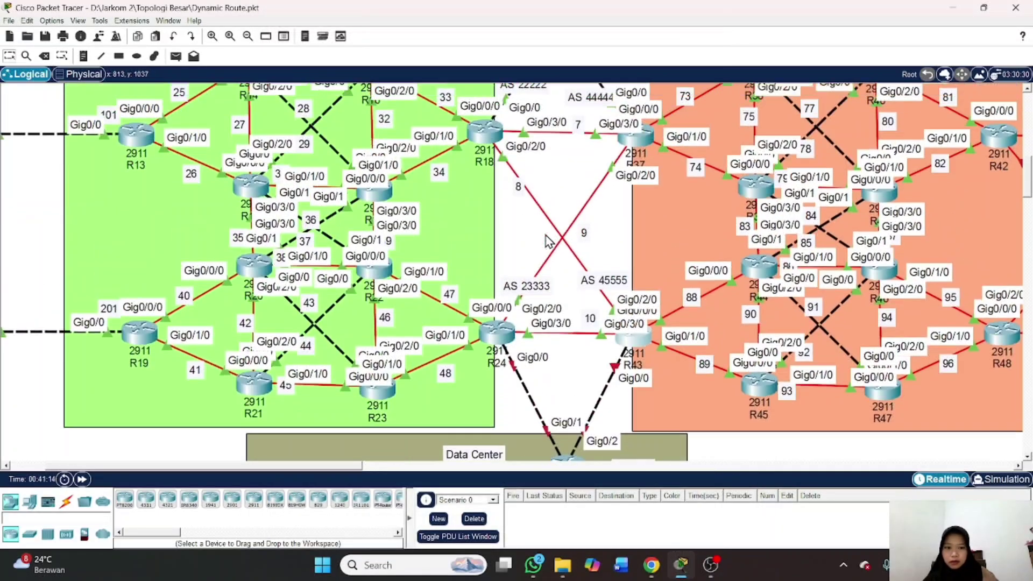
{"action": "left_click", "coordinate": [640, 144]}
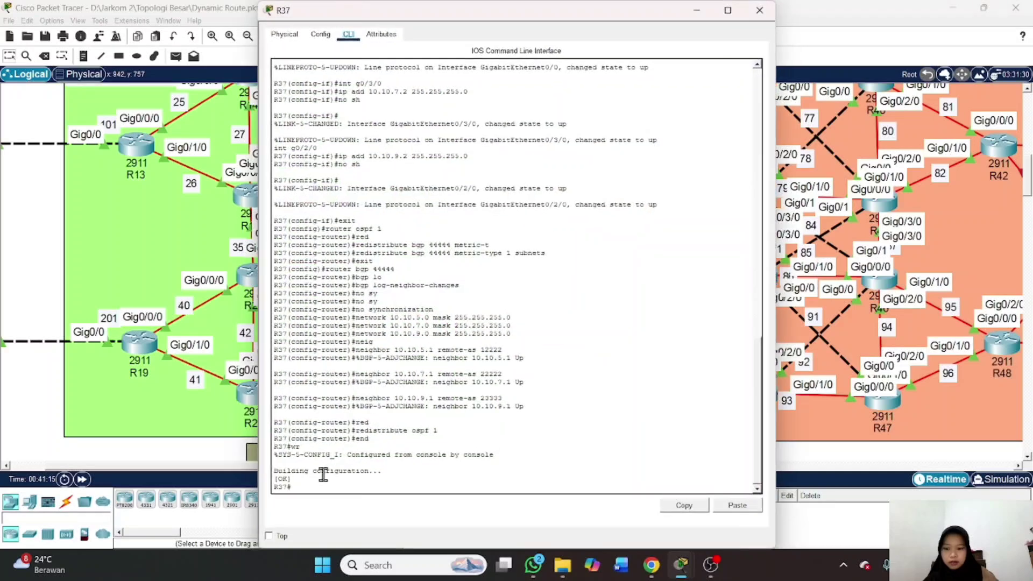
{"action": "type", "text": "sh ip bgp summary"}
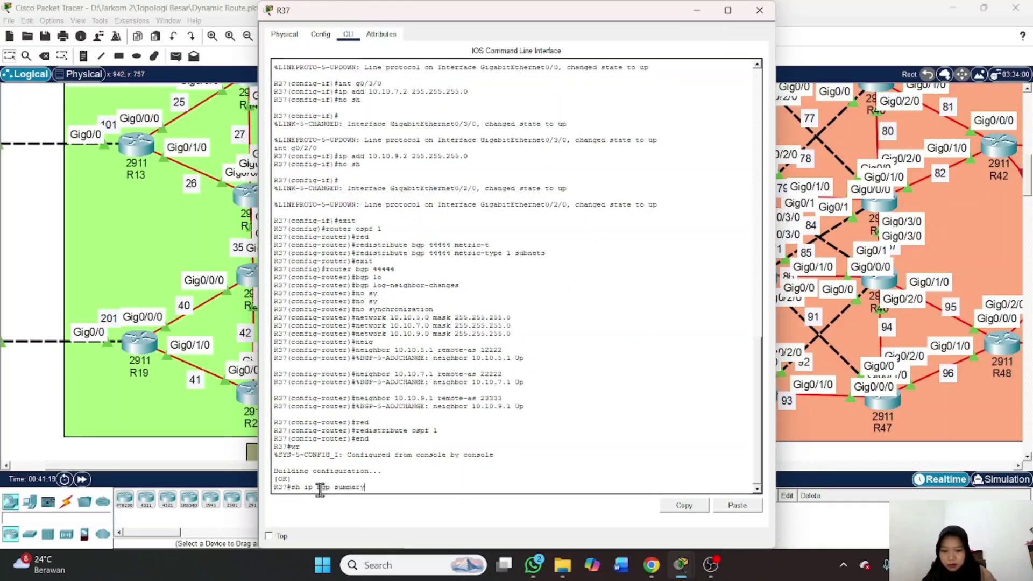
{"action": "key", "text": "Return"}
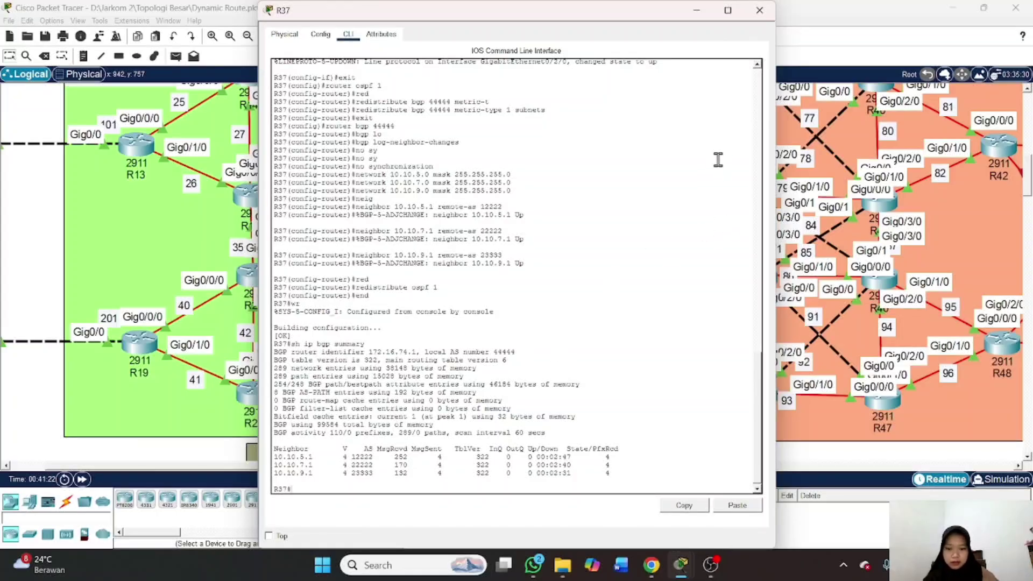
{"action": "left_click", "coordinate": [759, 10]}
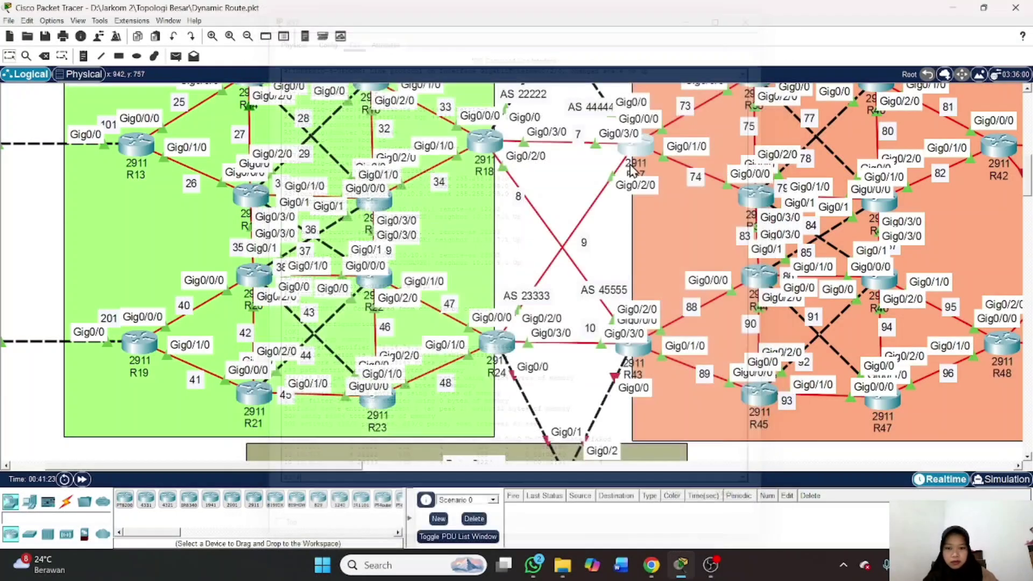
Run sh ip bgp summary on router R24 to check its BGP peers, and close its window
{"action": "left_click", "coordinate": [499, 347]}
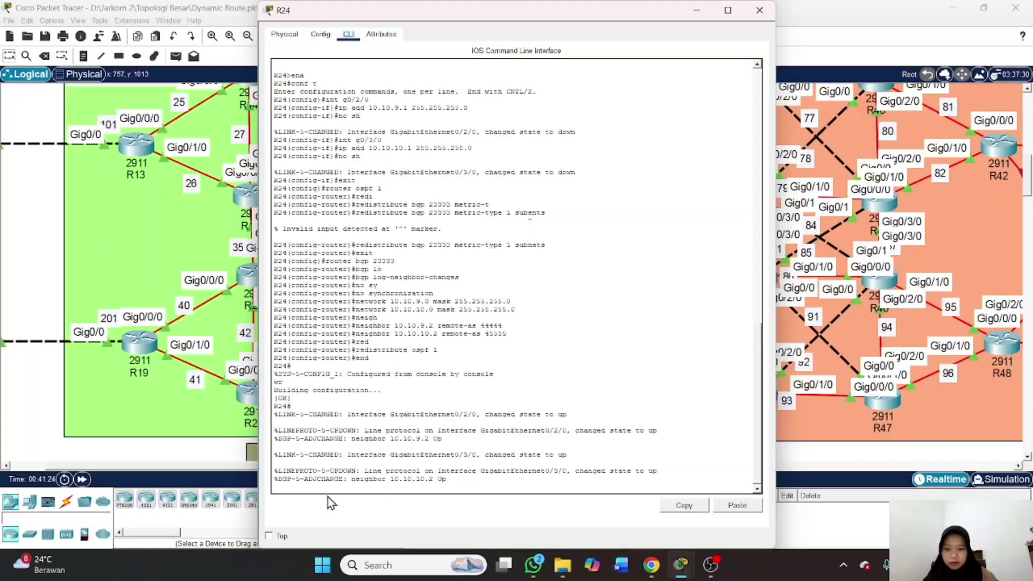
{"action": "key", "text": "Return"}
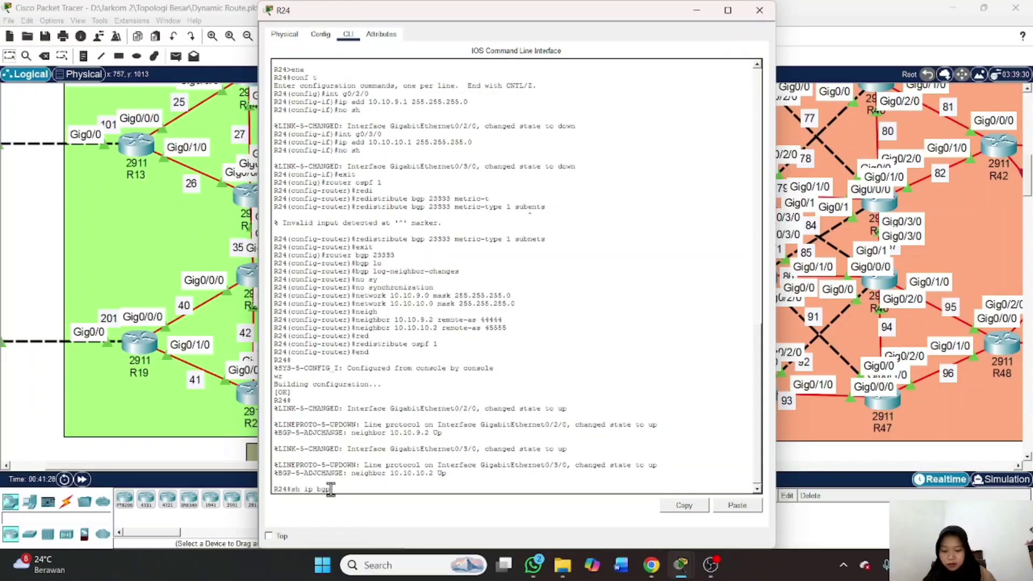
{"action": "type", "text": "sh ip bgp summary"}
{"action": "key", "text": "Return"}
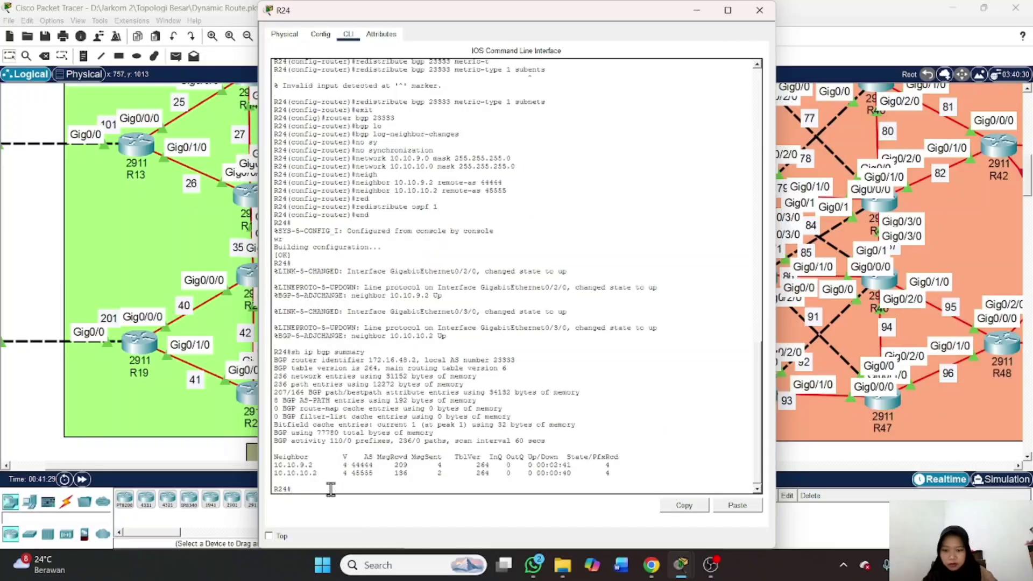
{"action": "left_click", "coordinate": [762, 17]}
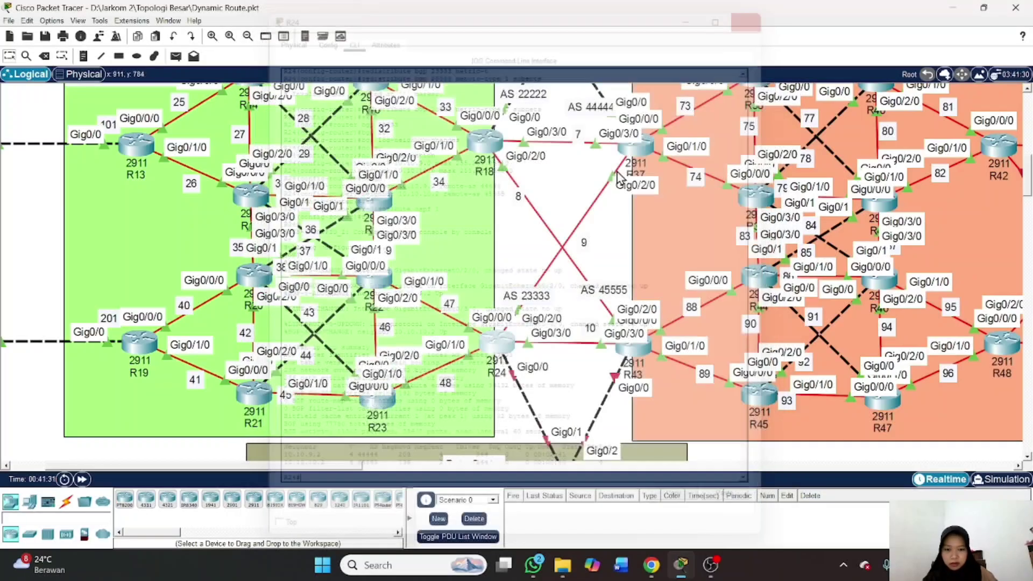
Display the BGP summary of router R18 with sh ip bgp summary, and close its window
{"action": "scroll", "coordinate": [573, 253], "scroll_direction": "up", "scroll_amount": 3}
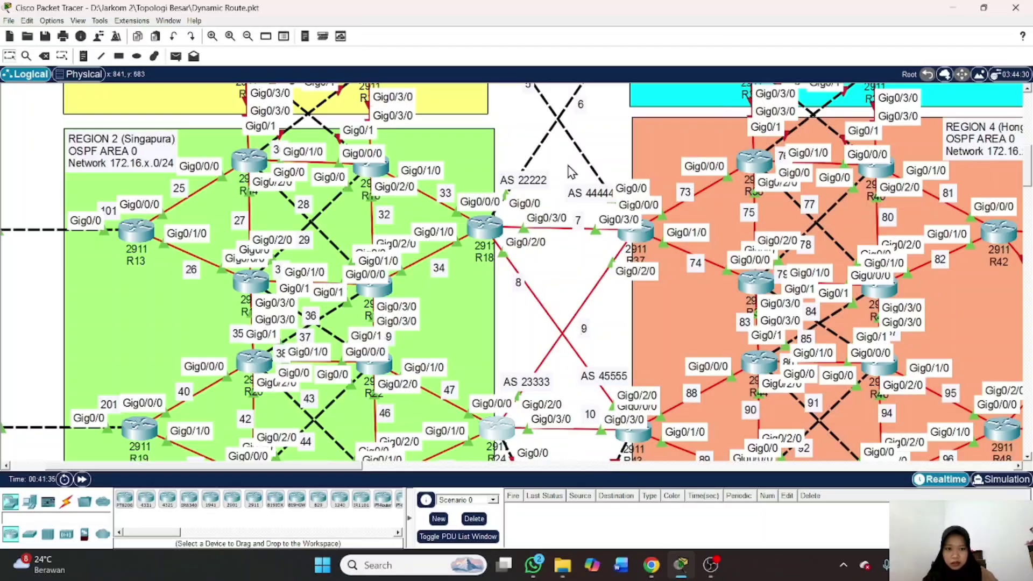
{"action": "left_click", "coordinate": [483, 231]}
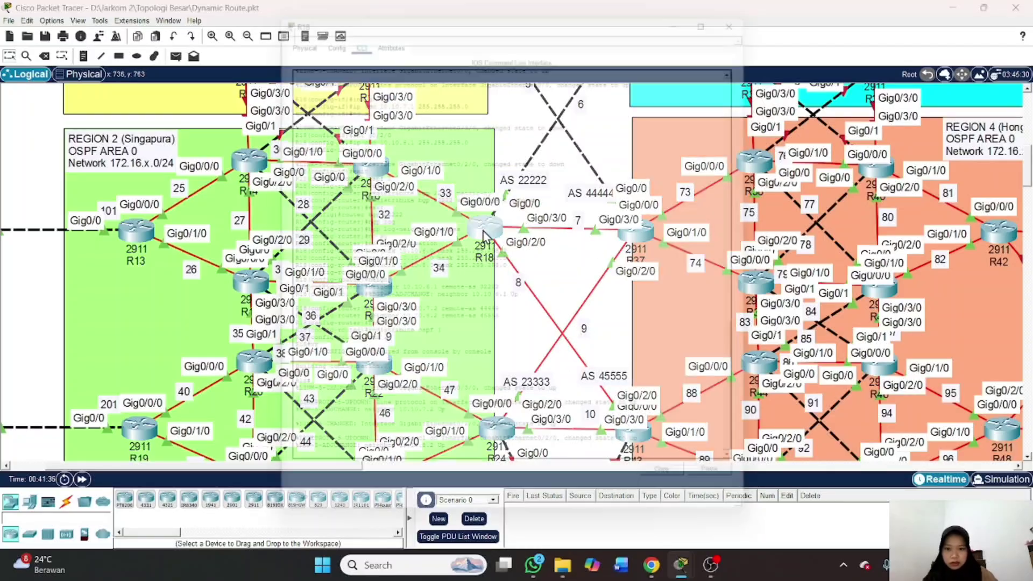
{"action": "key", "text": "Return"}
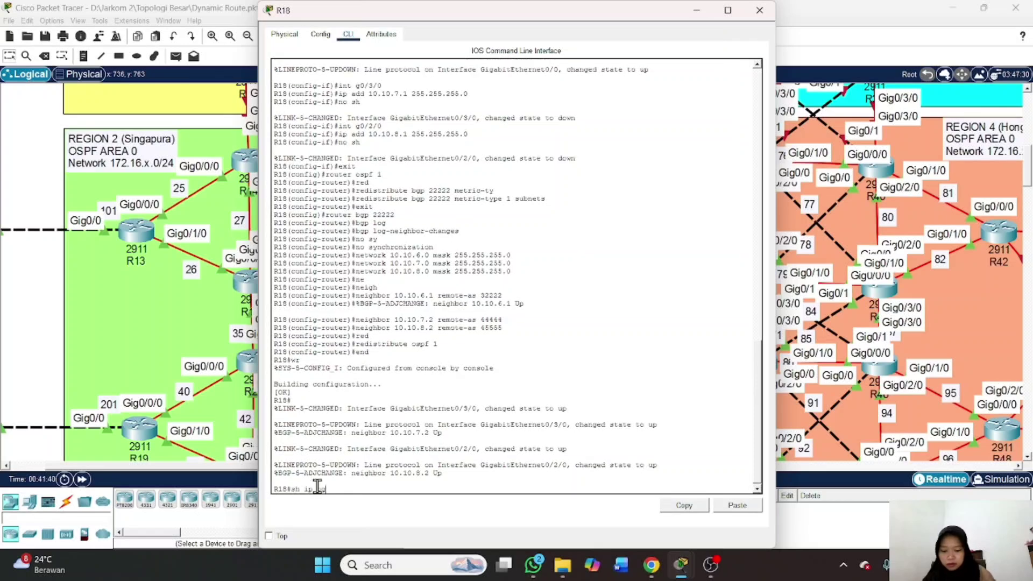
{"action": "type", "text": "sh ip bgp summary"}
{"action": "key", "text": "Return"}
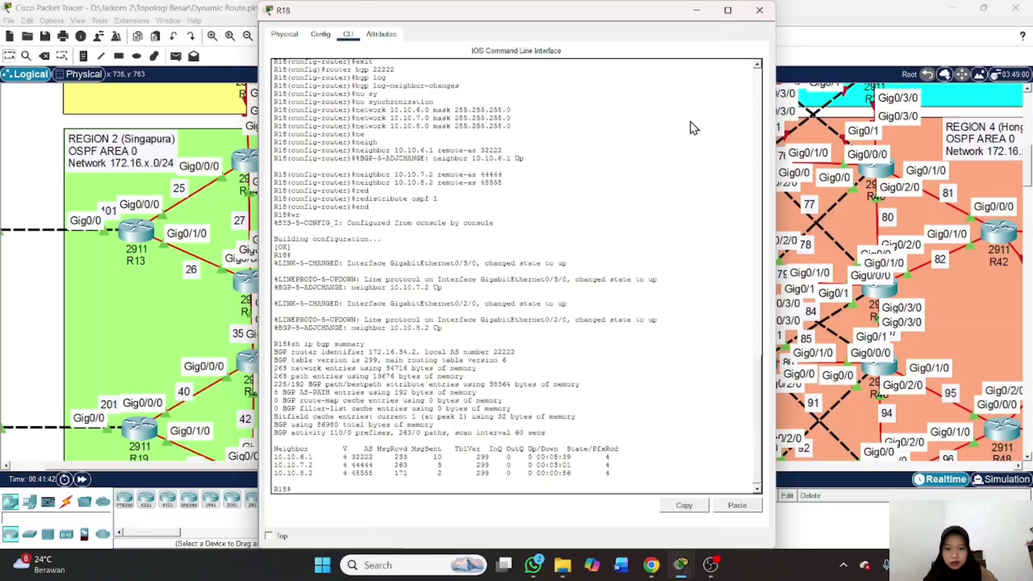
{"action": "left_click", "coordinate": [763, 16]}
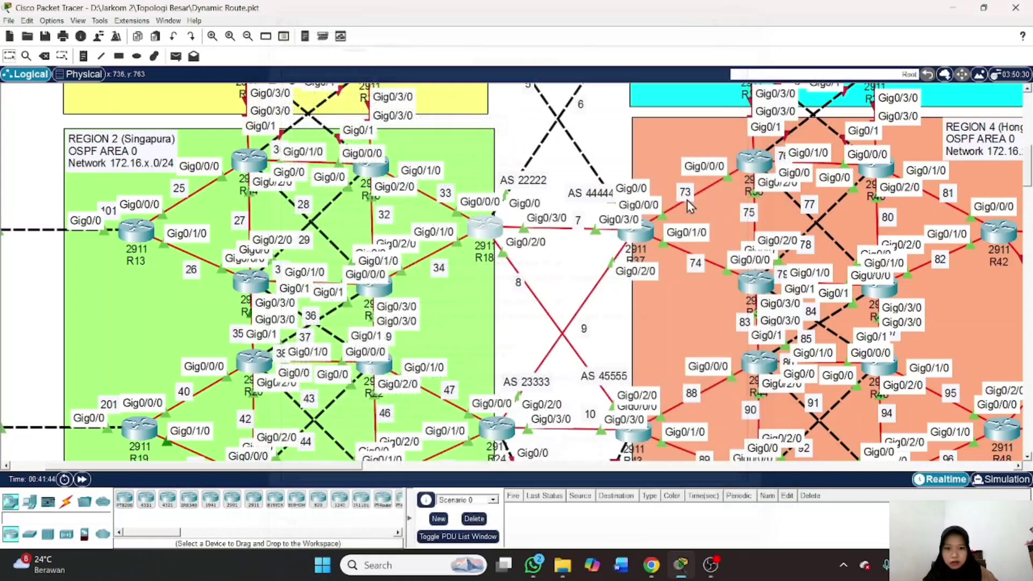
Open router R31's command line, check its BGP neighbors with sh ip bgp summary, and close its window
{"action": "scroll", "coordinate": [666, 265], "scroll_direction": "up", "scroll_amount": 10}
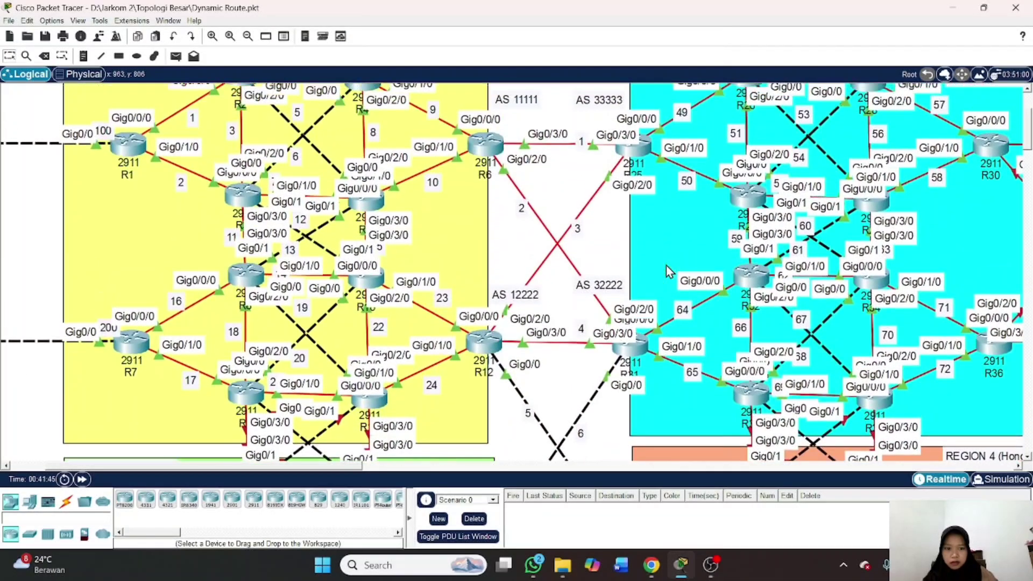
{"action": "left_click", "coordinate": [634, 344]}
{"action": "key", "text": "Return"}
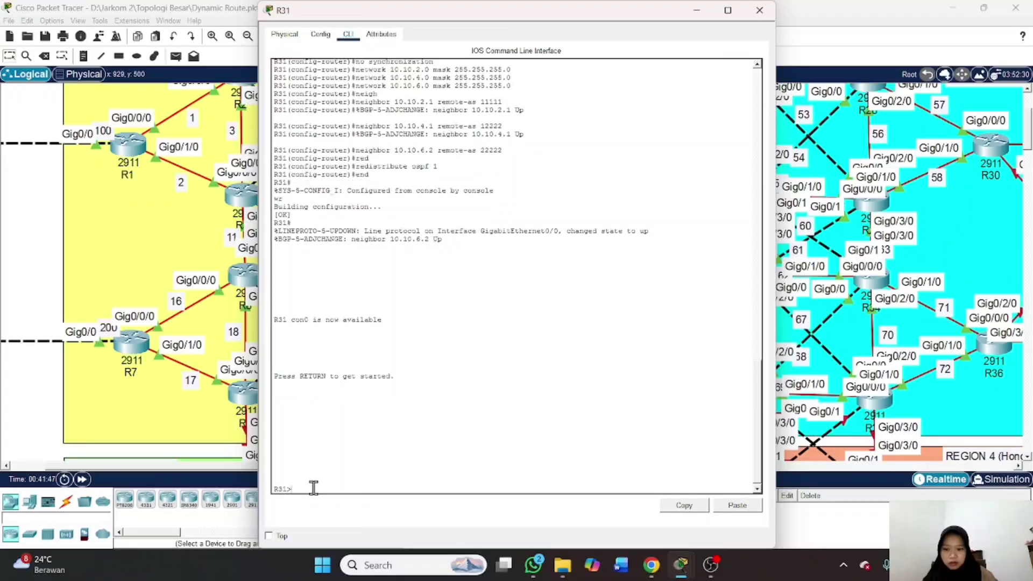
{"action": "type", "text": "ena"}
{"action": "key", "text": "Return"}
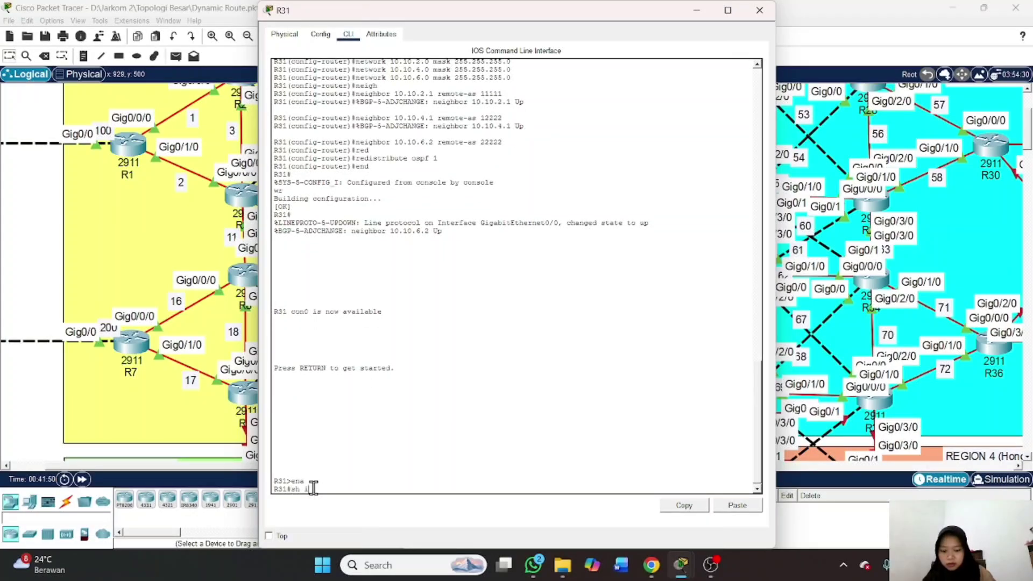
{"action": "type", "text": "sh ip bgp summary"}
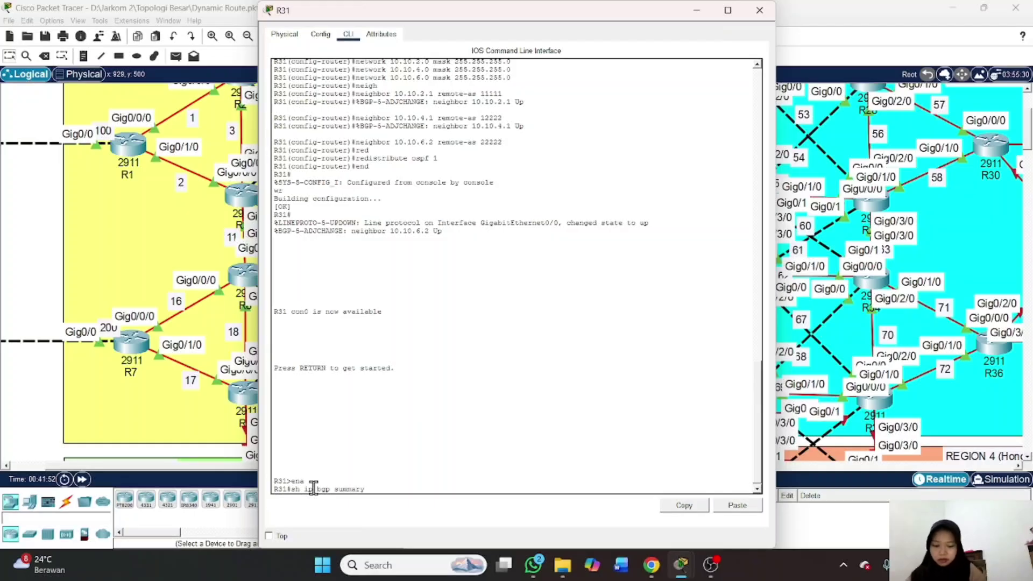
{"action": "key", "text": "Return"}
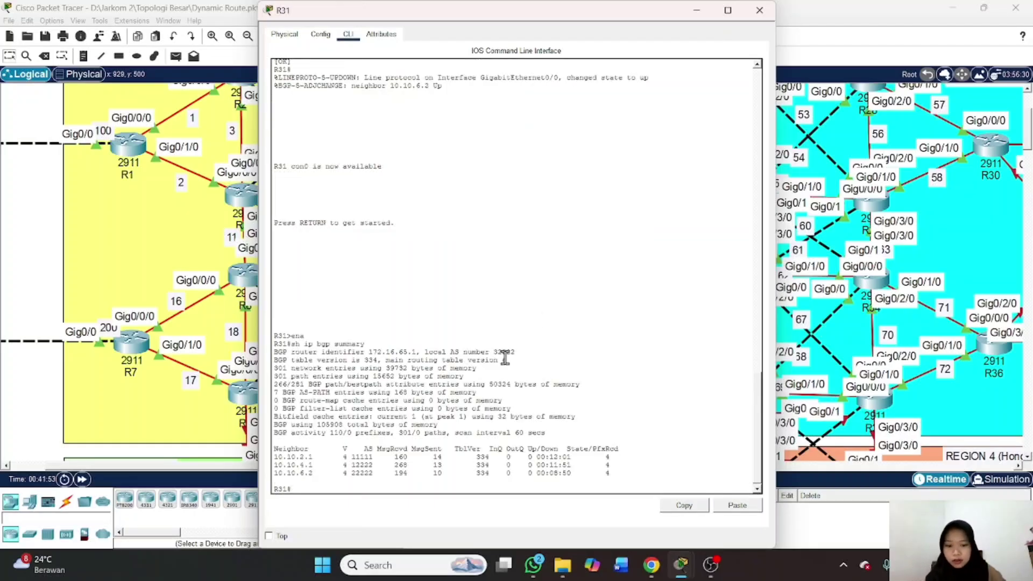
{"action": "left_click", "coordinate": [772, 11]}
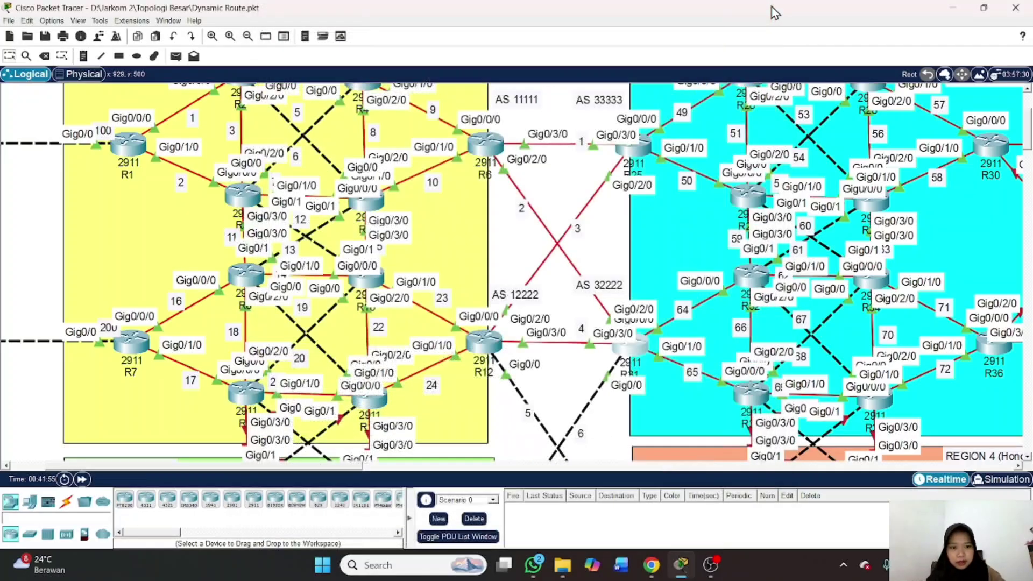
Run sh ip bgp summary in privileged mode on router R25 to review its BGP peers, and close its window
{"action": "scroll", "coordinate": [619, 339], "scroll_direction": "down", "scroll_amount": 1}
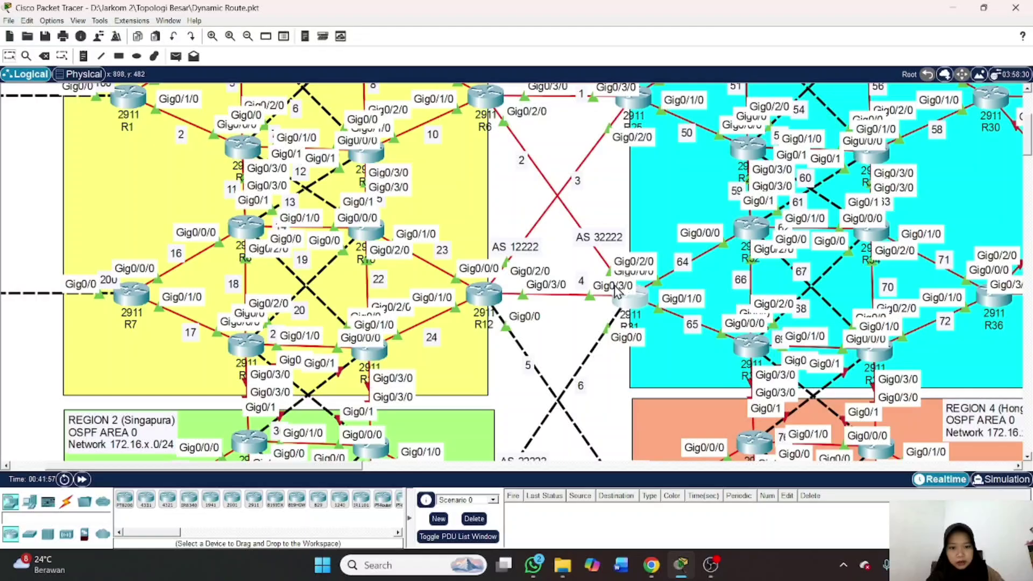
{"action": "scroll", "coordinate": [672, 308], "scroll_direction": "up", "scroll_amount": 2}
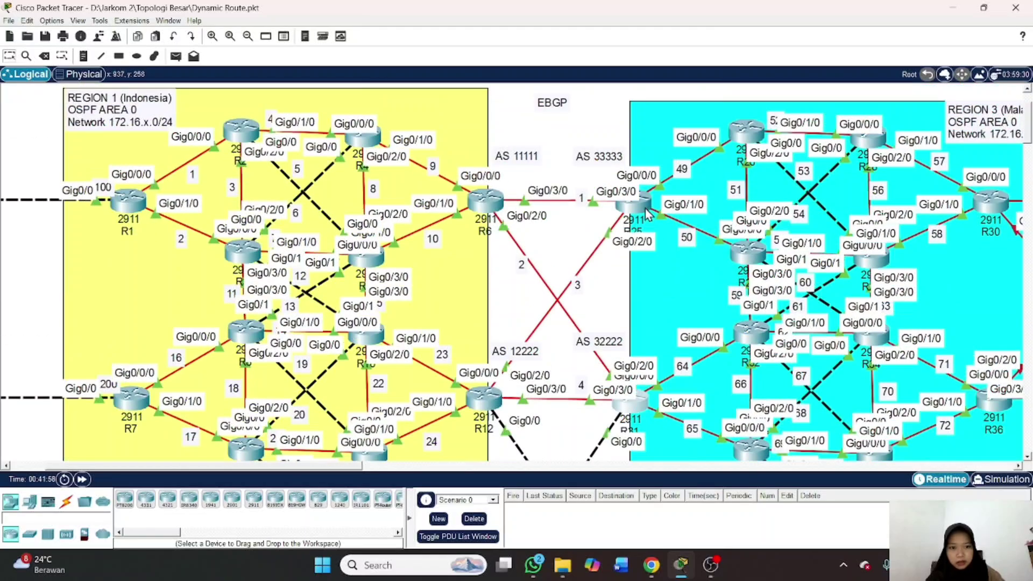
{"action": "left_click", "coordinate": [640, 206]}
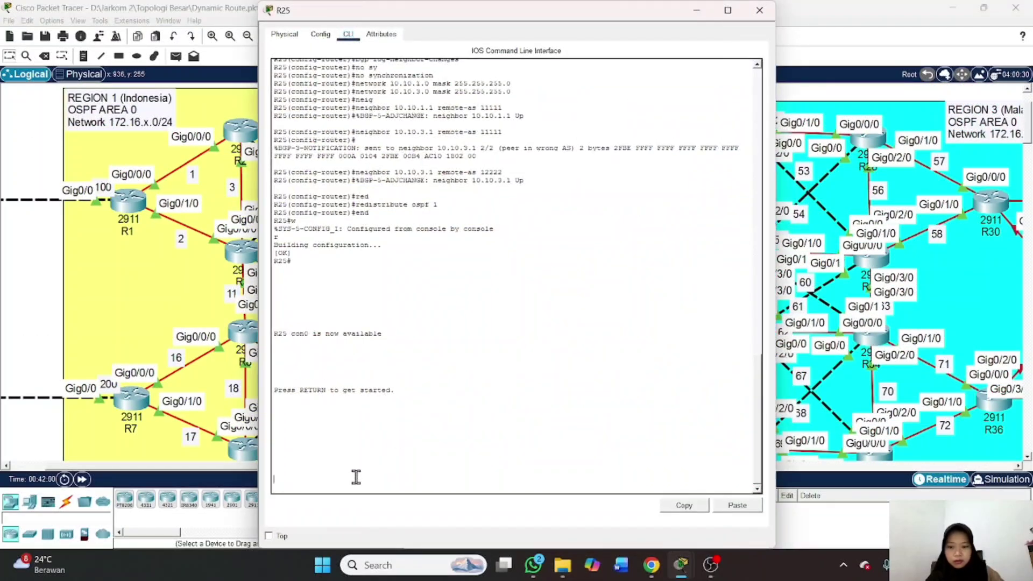
{"action": "key", "text": "Return"}
{"action": "type", "text": "ena"}
{"action": "key", "text": "Return"}
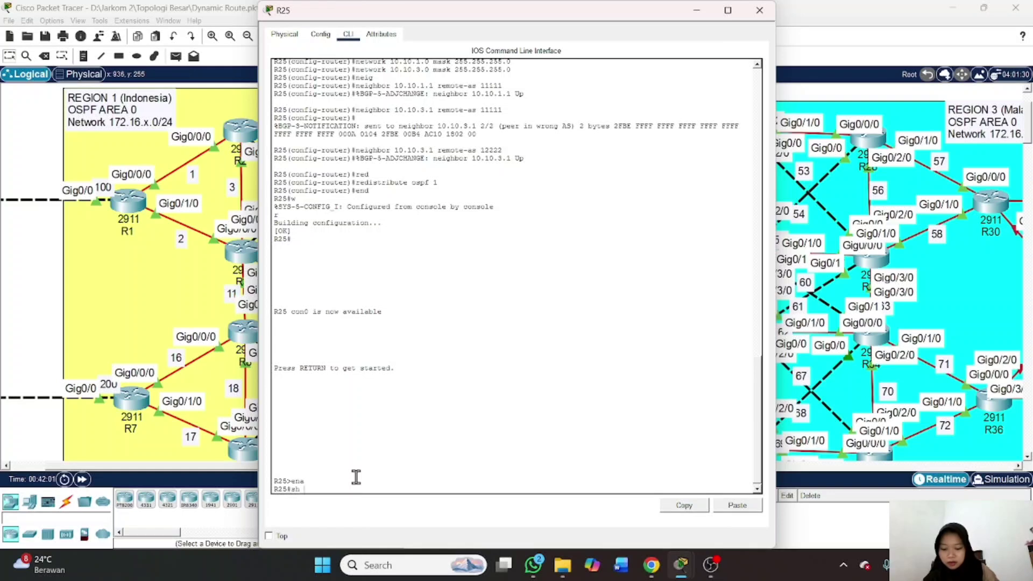
{"action": "type", "text": "sh ip bgp"}
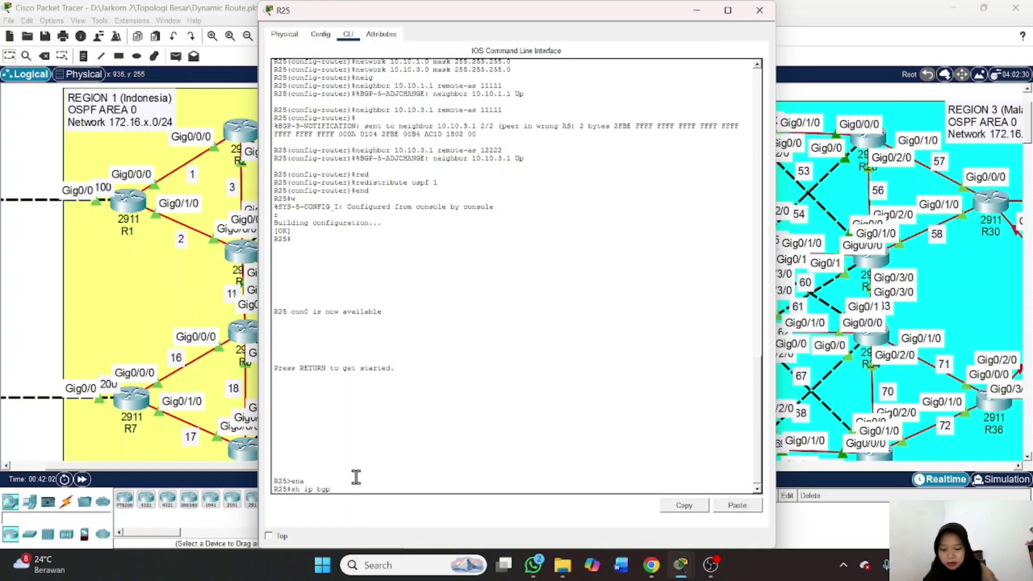
{"action": "type", "text": " summary"}
{"action": "key", "text": "Return"}
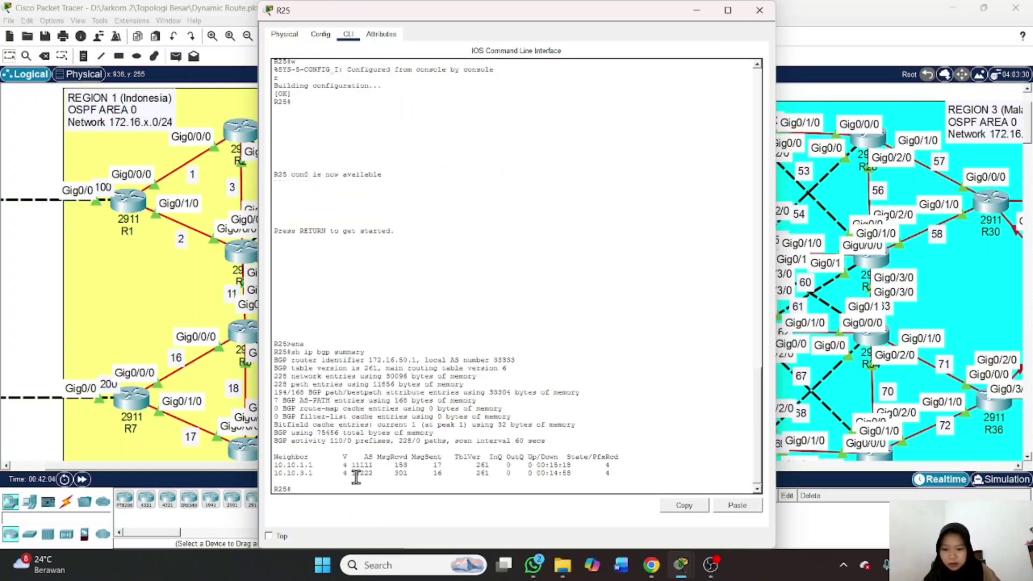
{"action": "left_click", "coordinate": [760, 18]}
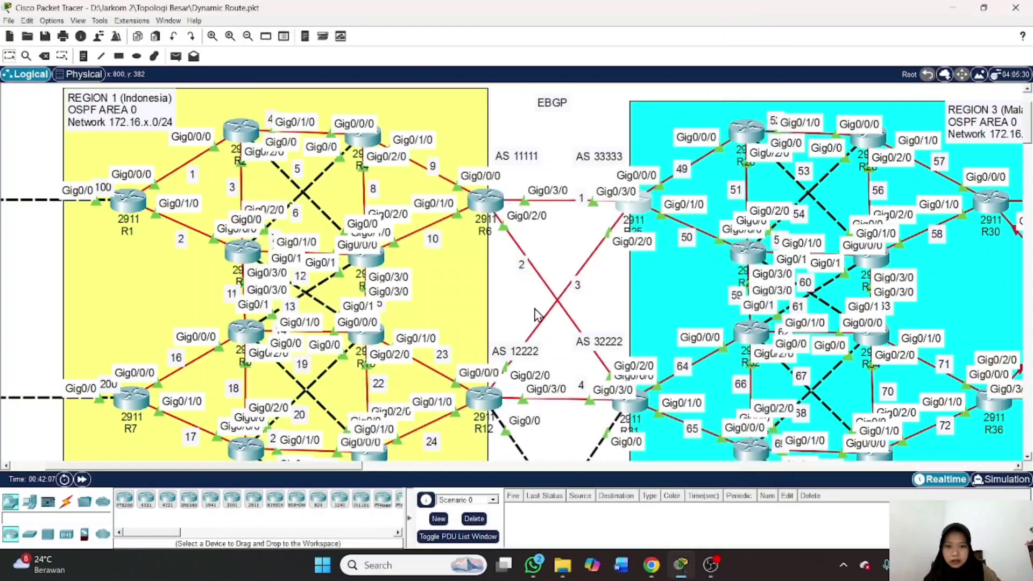
Display the BGP summary of router R12 with sh ip bgp summary, and close the router's window
{"action": "scroll", "coordinate": [536, 314], "scroll_direction": "up", "scroll_amount": 1}
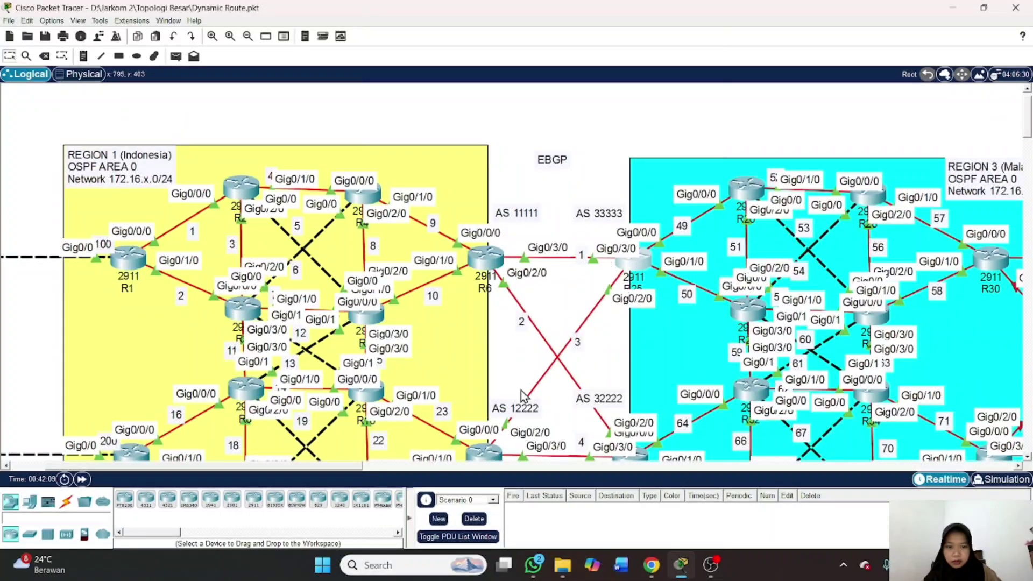
{"action": "scroll", "coordinate": [592, 296], "scroll_direction": "down", "scroll_amount": 3}
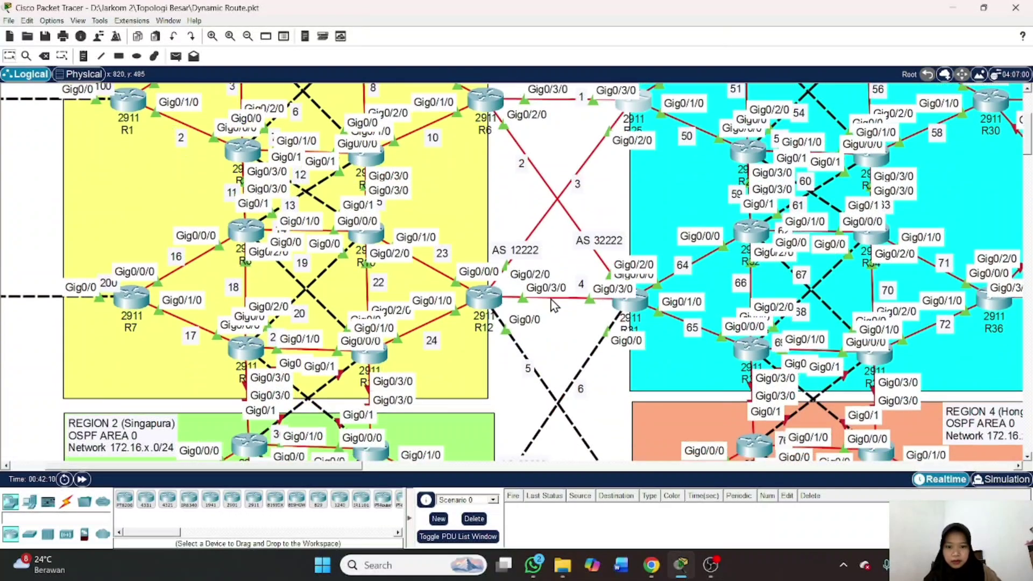
{"action": "left_click", "coordinate": [477, 301]}
{"action": "key", "text": "Return"}
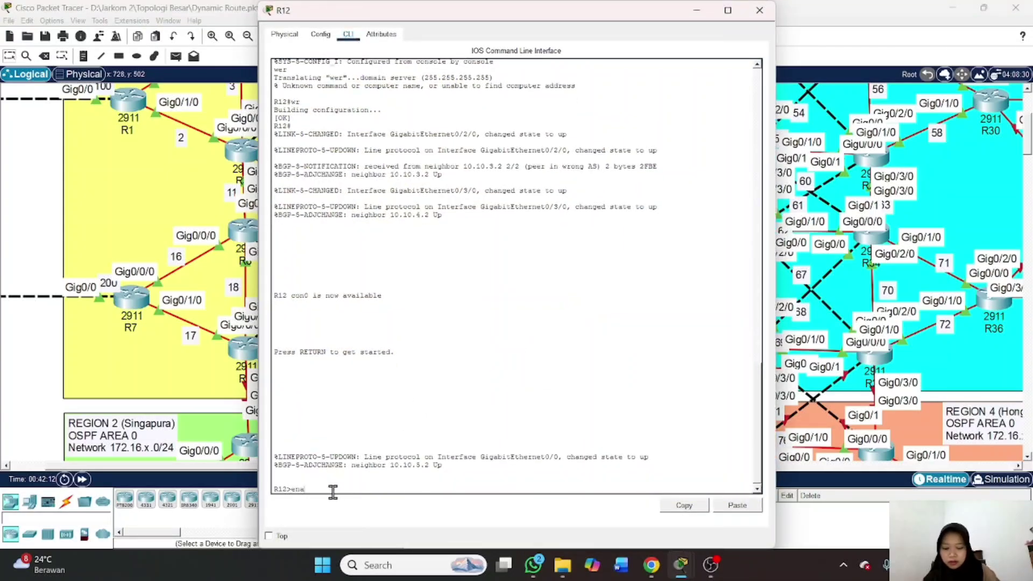
{"action": "type", "text": "ena"}
{"action": "key", "text": "Return"}
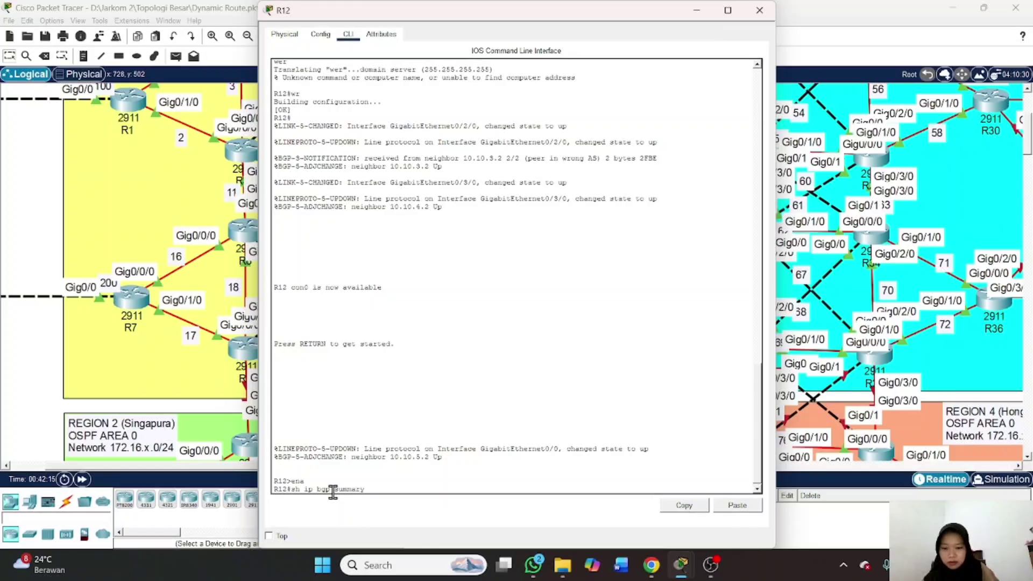
{"action": "type", "text": "sh ip bgp summary"}
{"action": "key", "text": "Return"}
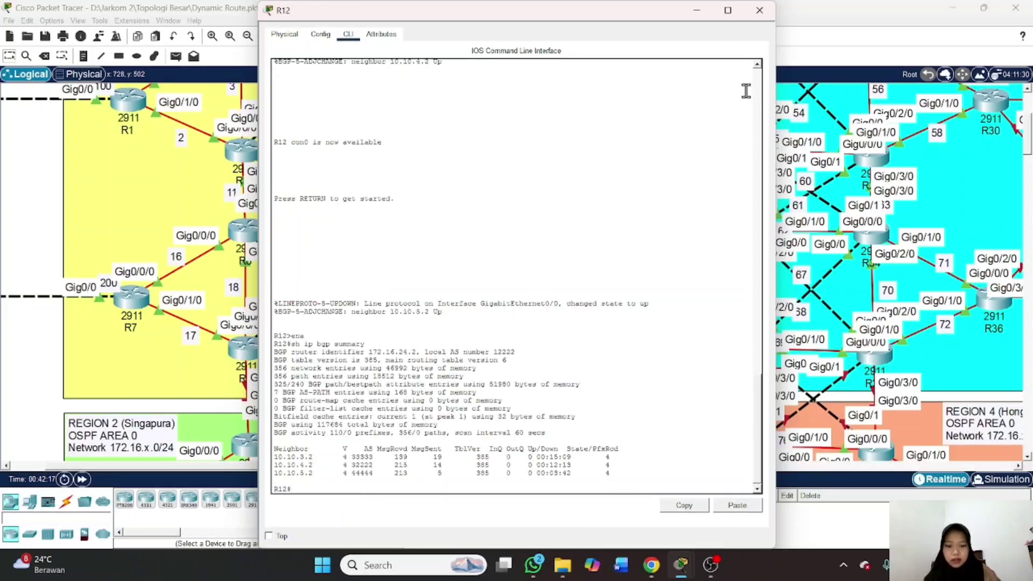
{"action": "left_click", "coordinate": [759, 10]}
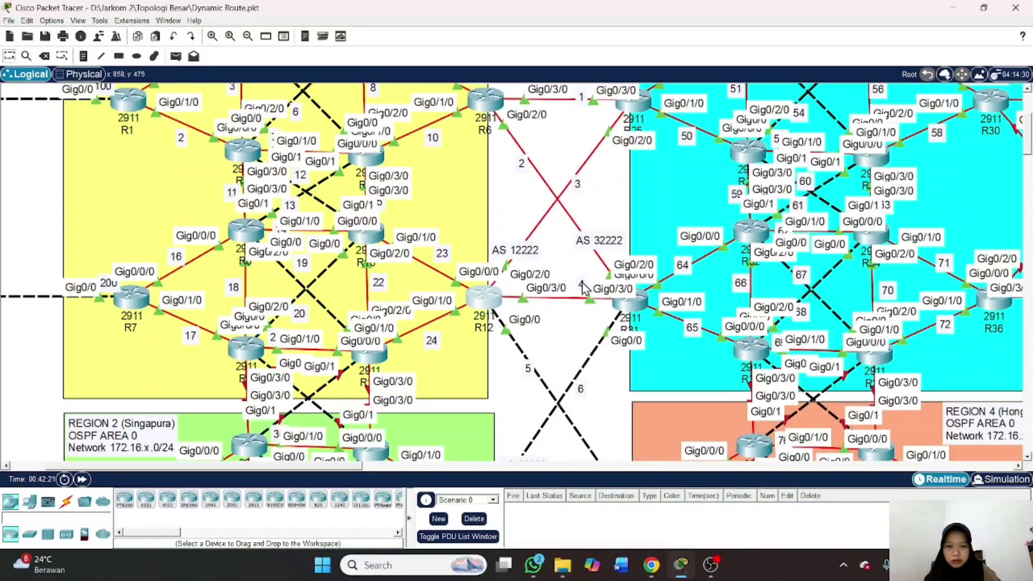
Check the BGP peers of router R6 in Region 1 with sh ip bgp summary, and close its window
{"action": "scroll", "coordinate": [583, 288], "scroll_direction": "up", "scroll_amount": 3}
{"action": "left_click", "coordinate": [487, 245]}
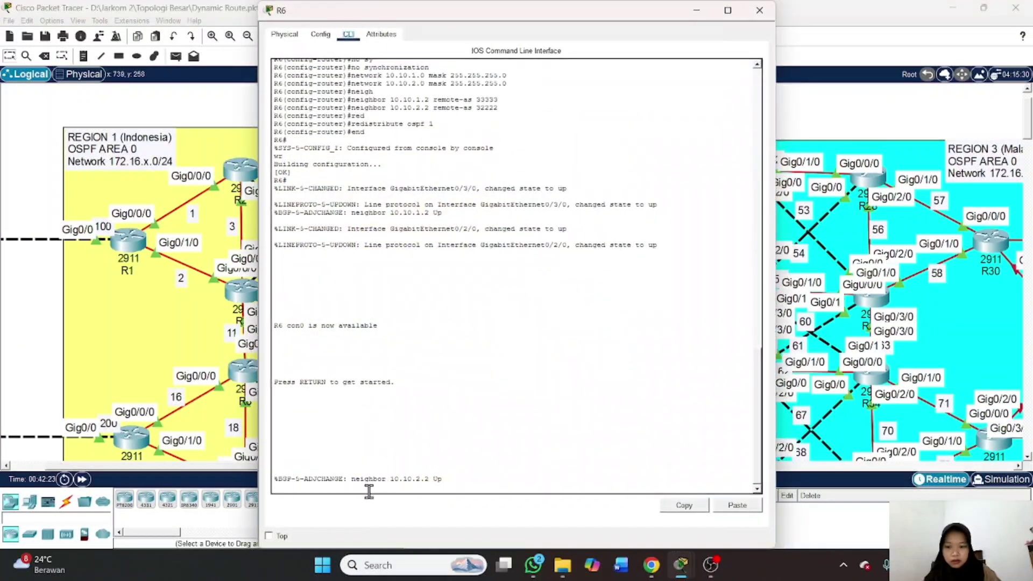
{"action": "key", "text": "Return"}
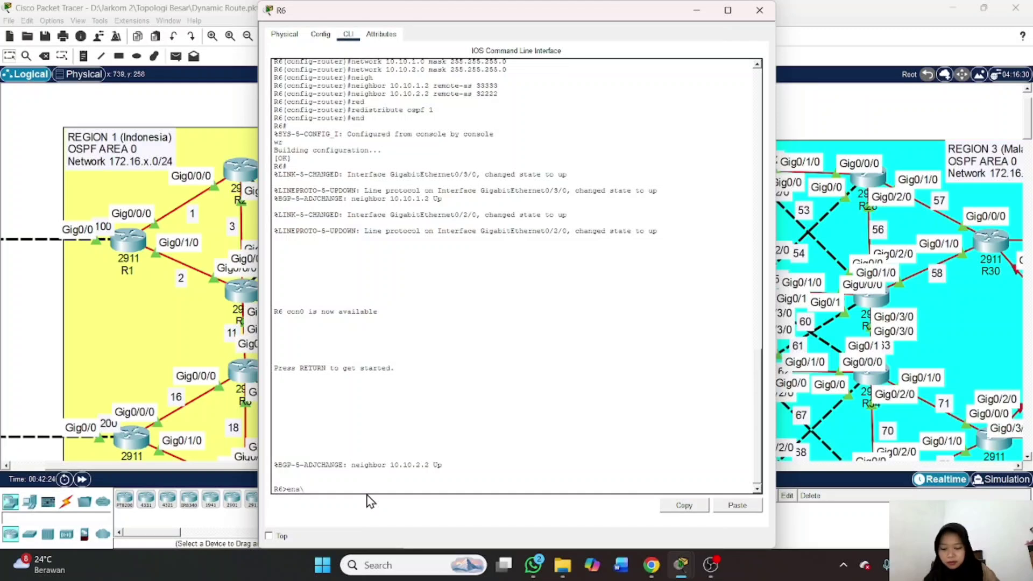
{"action": "key", "text": "Return"}
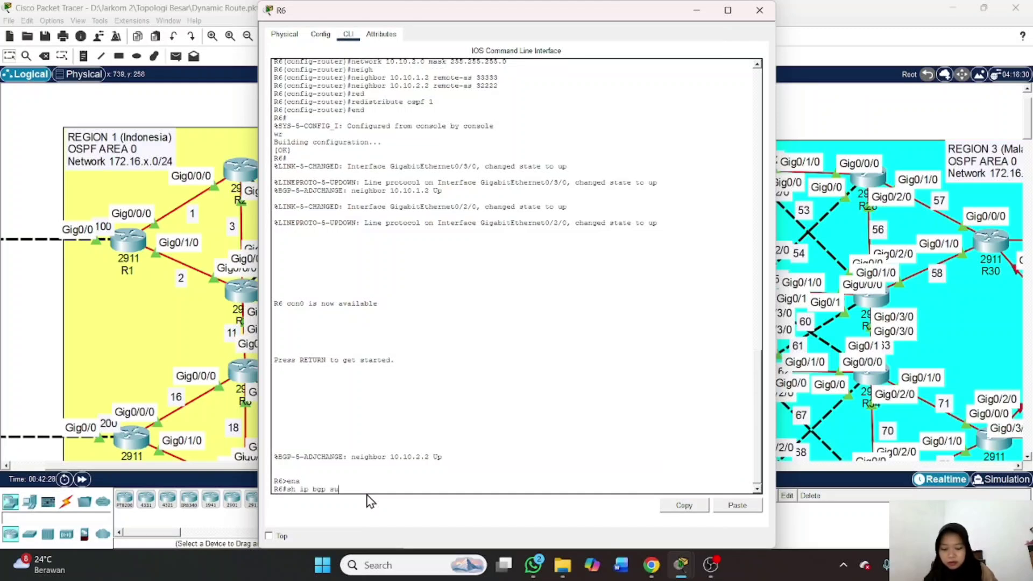
{"action": "type", "text": "sh ip bgp summary"}
{"action": "key", "text": "Return"}
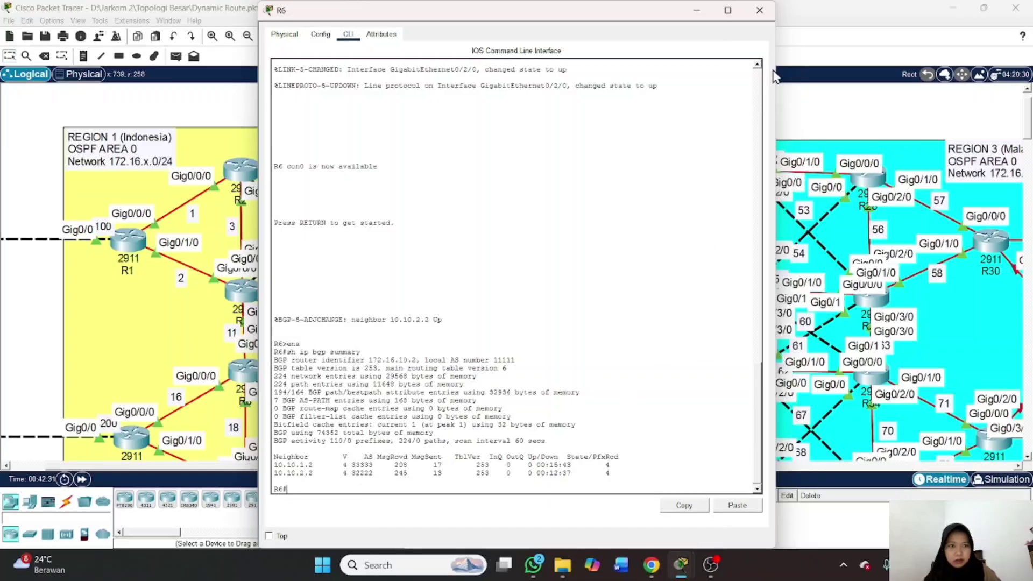
{"action": "left_click", "coordinate": [759, 10]}
{"action": "scroll", "coordinate": [660, 299], "scroll_direction": "up", "scroll_amount": 3}
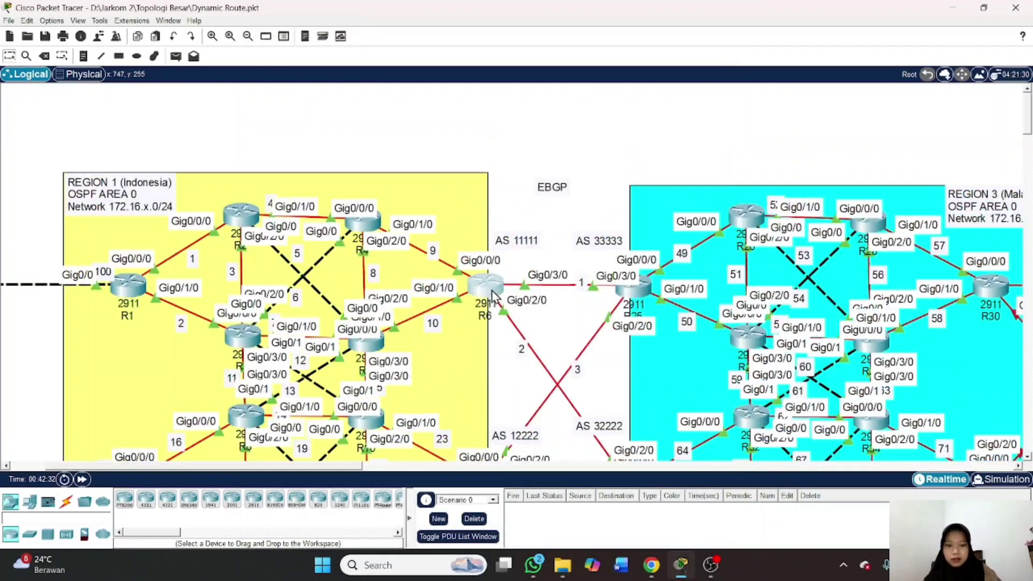
{"action": "scroll", "coordinate": [544, 371], "scroll_direction": "down", "scroll_amount": 4}
{"action": "scroll", "coordinate": [545, 371], "scroll_direction": "down", "scroll_amount": 4}
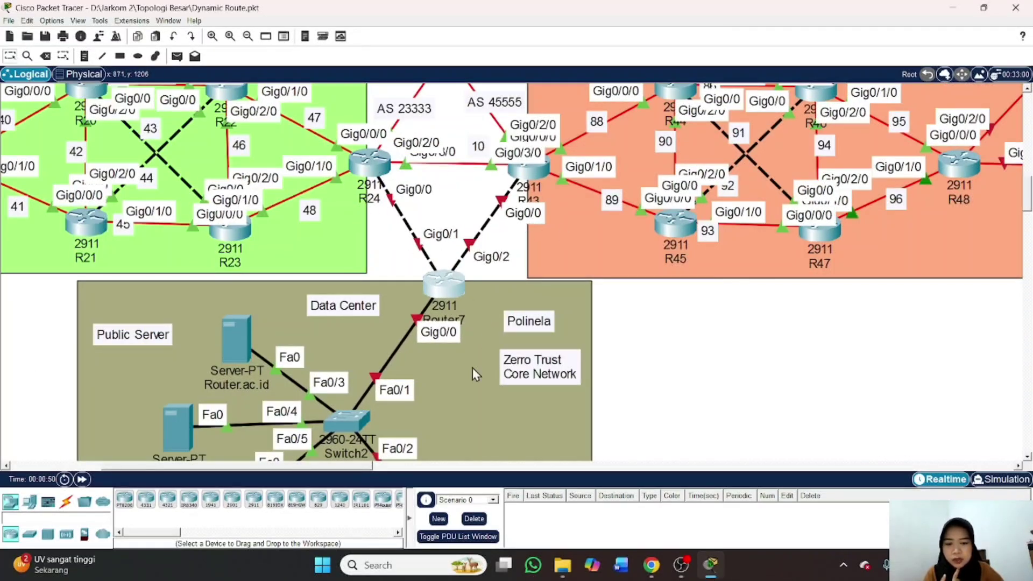
{"action": "mouse_move", "coordinate": [451, 283]}
{"action": "left_mouse_down"}
{"action": "mouse_move", "coordinate": [454, 270]}
{"action": "mouse_move", "coordinate": [453, 287]}
{"action": "left_mouse_up"}
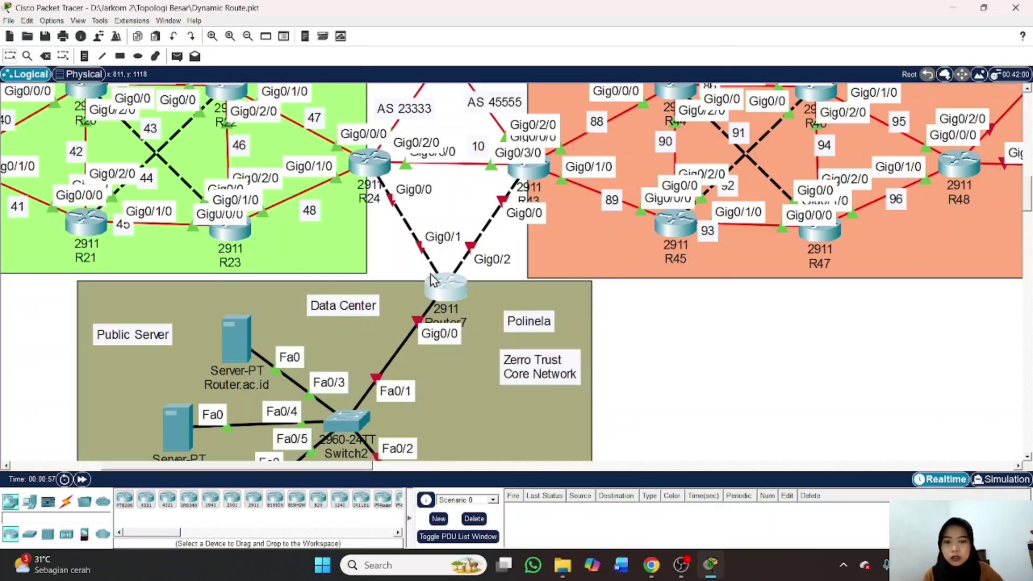
{"action": "mouse_move", "coordinate": [466, 330]}
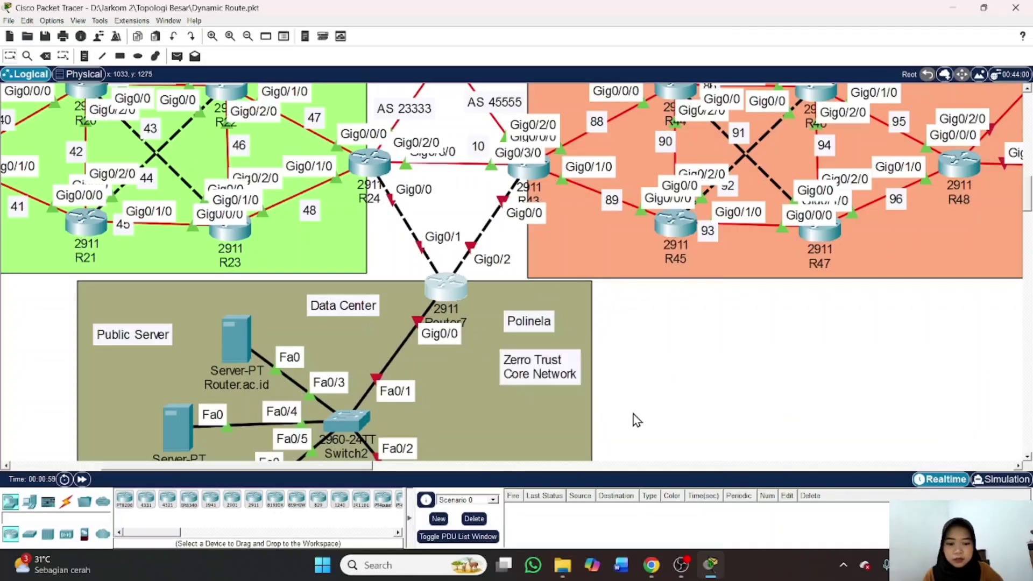
Switch to File Explorer's Topologi Besar folder, open image 1, and examine the AS number and links of the data center's edge router
{"action": "mouse_move", "coordinate": [562, 563]}
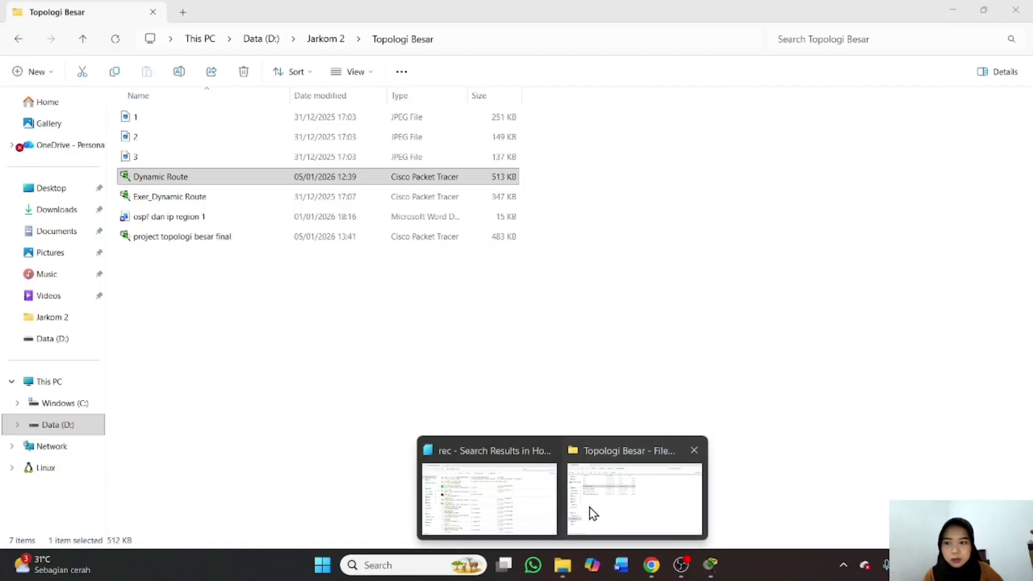
{"action": "left_click", "coordinate": [593, 514]}
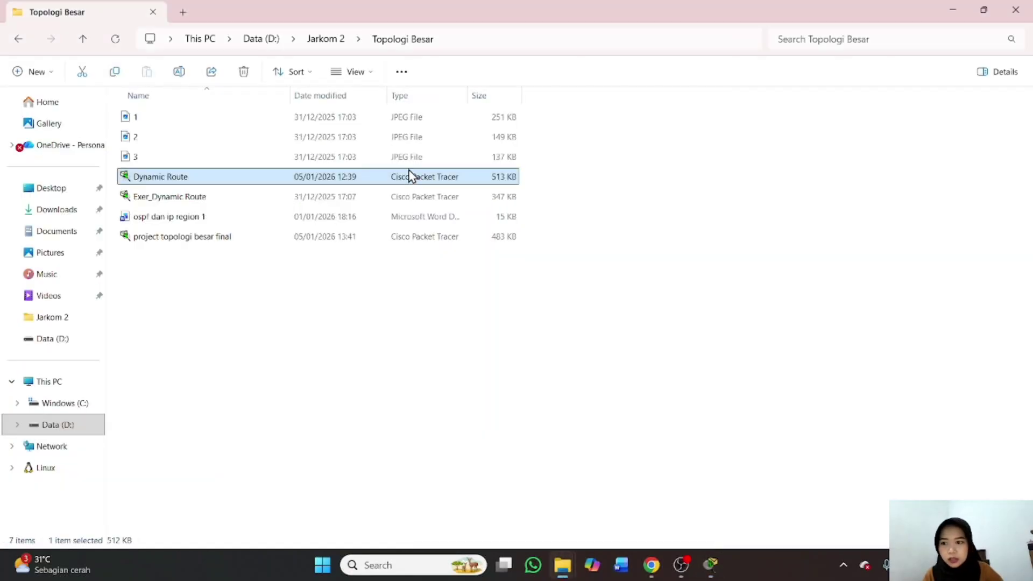
{"action": "double_click", "coordinate": [348, 120]}
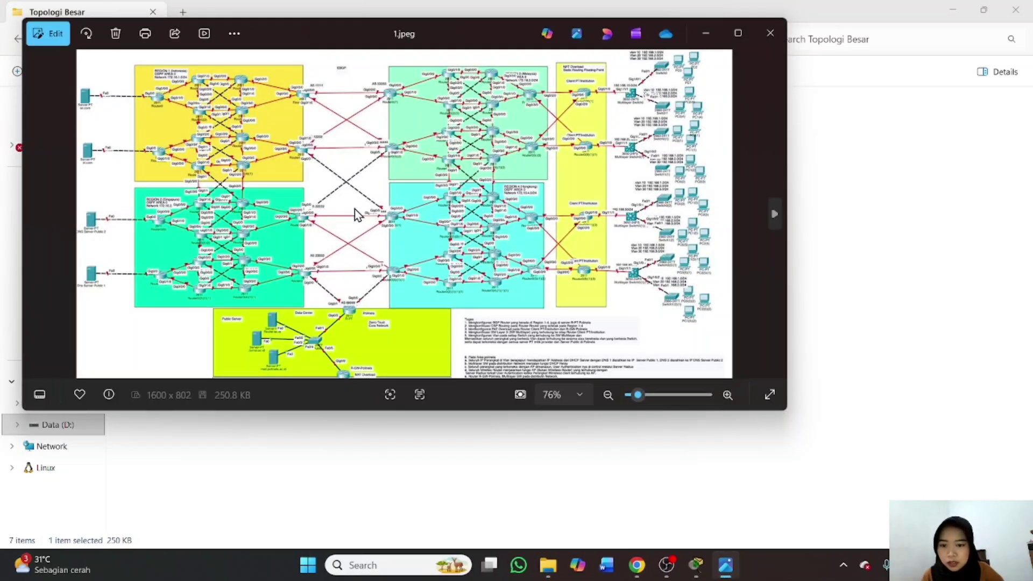
{"action": "scroll", "coordinate": [355, 210], "scroll_direction": "up", "scroll_amount": 3}
{"action": "scroll", "coordinate": [354, 209], "scroll_direction": "up", "scroll_amount": 2}
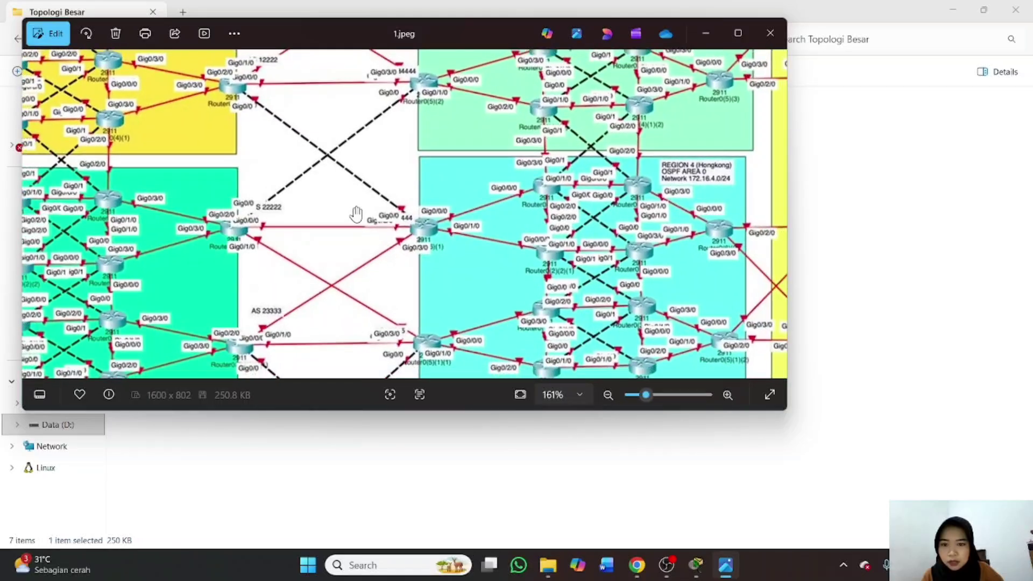
{"action": "right_click", "coordinate": [354, 208]}
{"action": "left_click", "coordinate": [323, 244]}
{"action": "left_click_drag", "start_coordinate": [323, 245], "coordinate": [345, 27]}
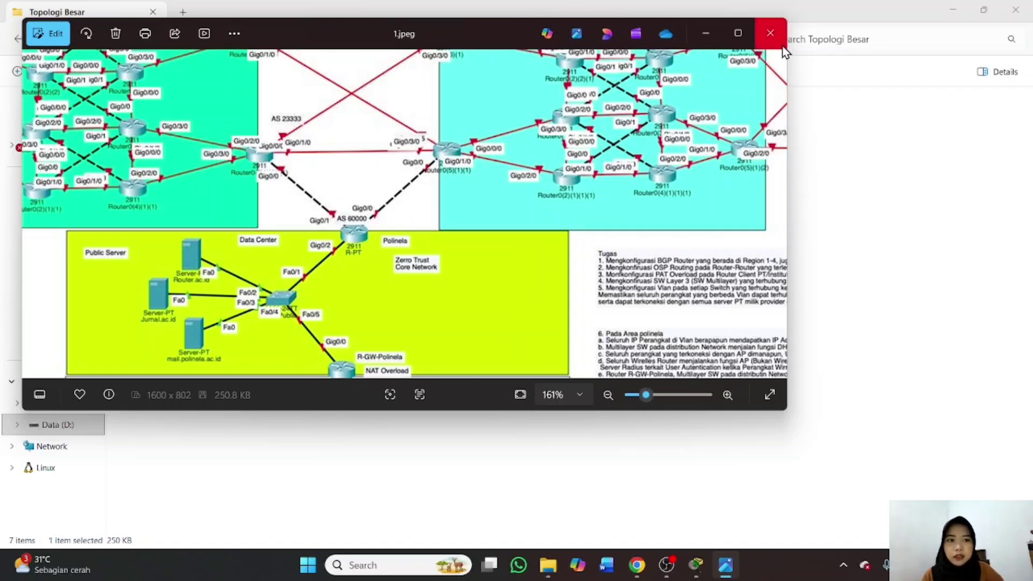
Return to Cisco Packet Tracer and inspect the links from the Region 4 border routers to the data center and client institution routers
{"action": "mouse_move", "coordinate": [695, 565]}
{"action": "left_click", "coordinate": [694, 511]}
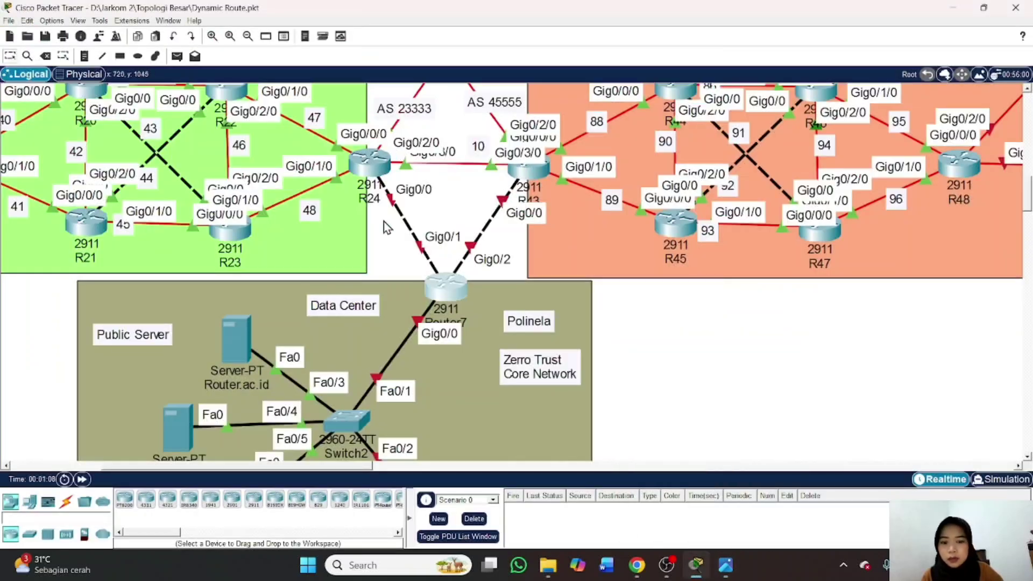
{"action": "scroll", "coordinate": [872, 323], "scroll_direction": "right", "scroll_amount": 5}
{"action": "scroll", "coordinate": [871, 323], "scroll_direction": "up", "scroll_amount": 3}
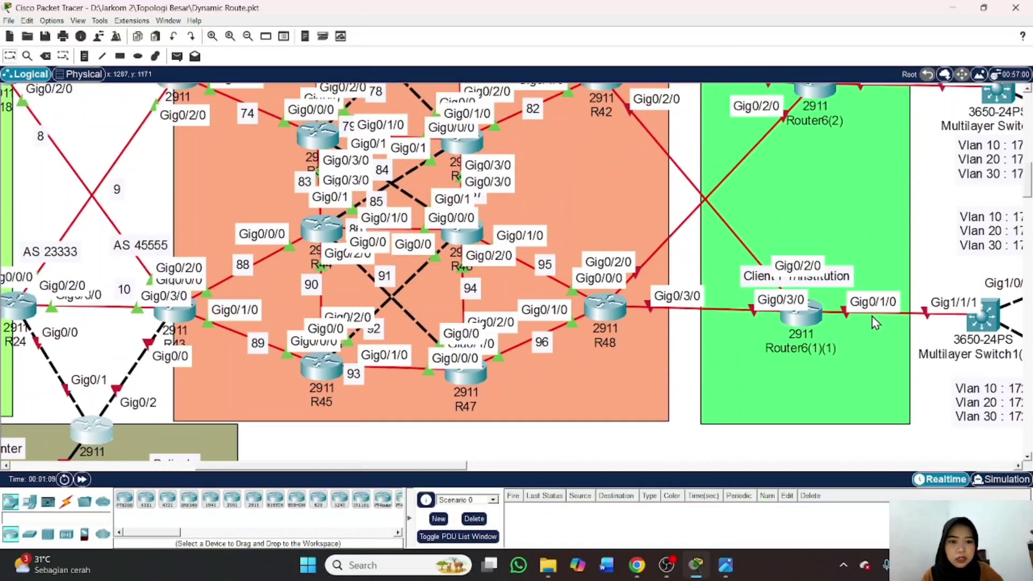
{"action": "scroll", "coordinate": [739, 350], "scroll_direction": "up", "scroll_amount": 2}
{"action": "scroll", "coordinate": [739, 350], "scroll_direction": "down", "scroll_amount": 5}
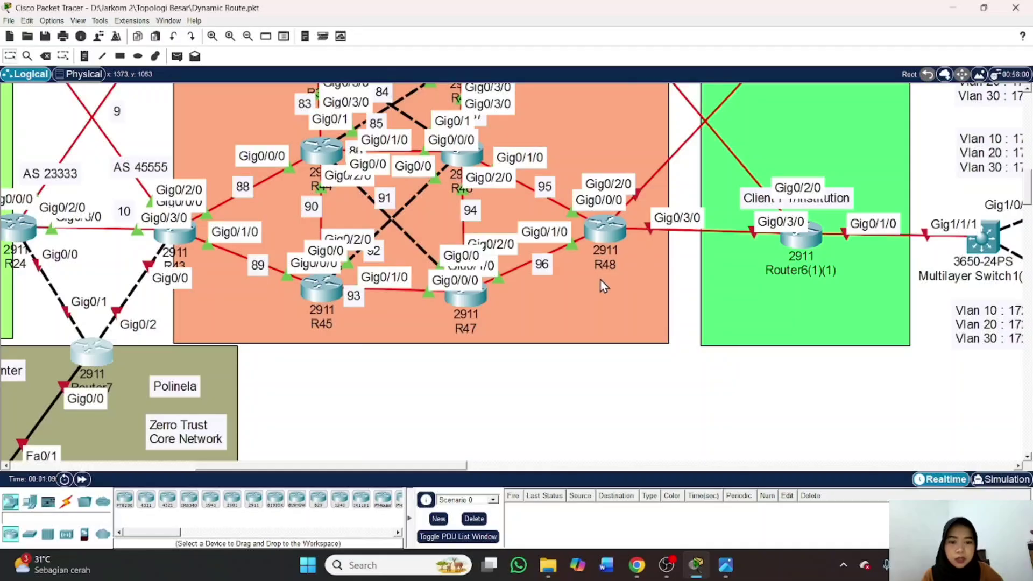
Rename the data center's edge router, Router7, to R49
{"action": "scroll", "coordinate": [603, 286], "scroll_direction": "left", "scroll_amount": 10}
{"action": "scroll", "coordinate": [557, 290], "scroll_direction": "down", "scroll_amount": 7}
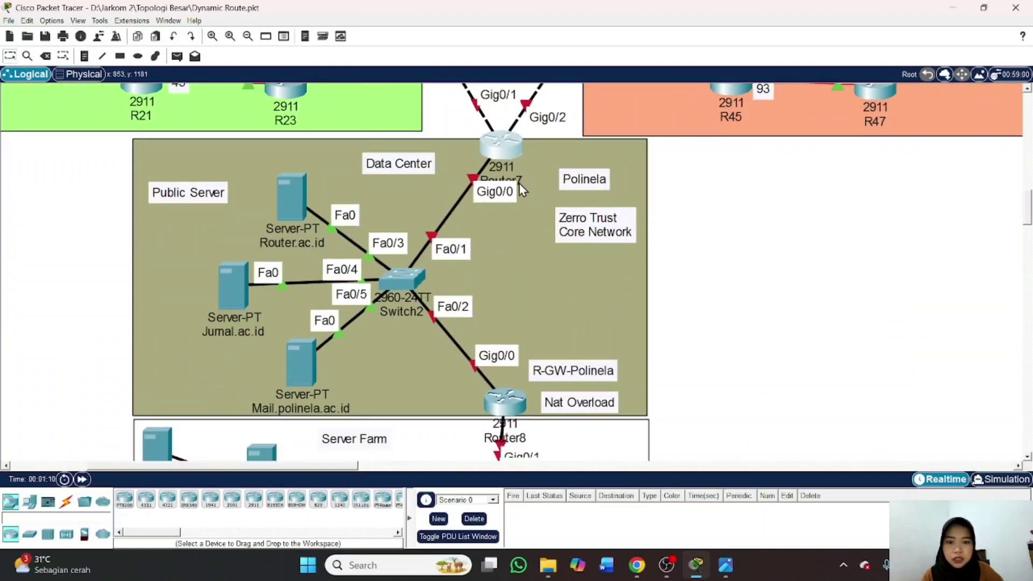
{"action": "left_click", "coordinate": [519, 183]}
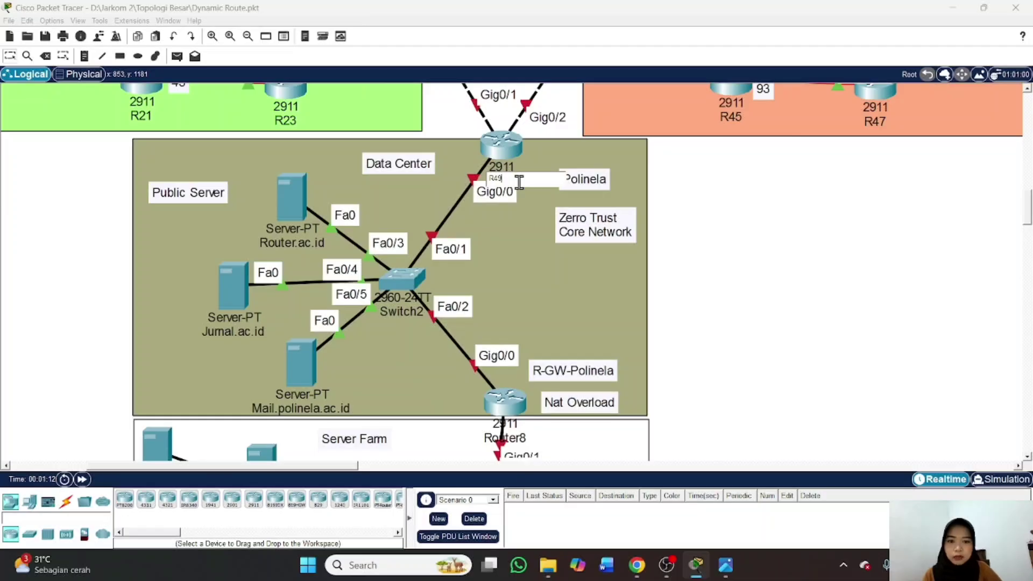
{"action": "left_click", "coordinate": [763, 320]}
Add network number notes beside R49's uplinks: 11 on the link to R24 and 12 on the link to R43
{"action": "scroll", "coordinate": [668, 242], "scroll_direction": "up", "scroll_amount": 5}
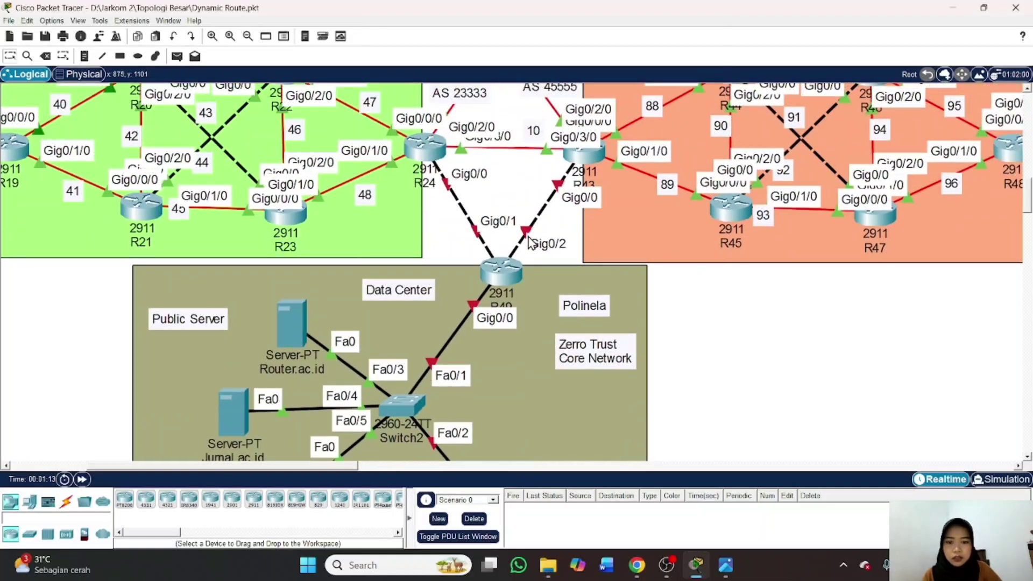
{"action": "left_click", "coordinate": [83, 57]}
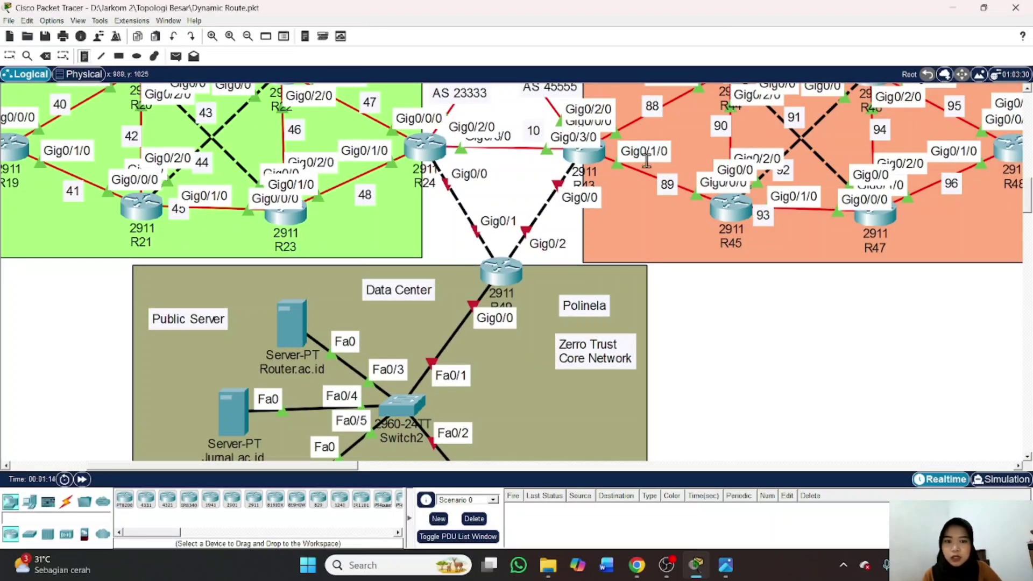
{"action": "left_click", "coordinate": [461, 196]}
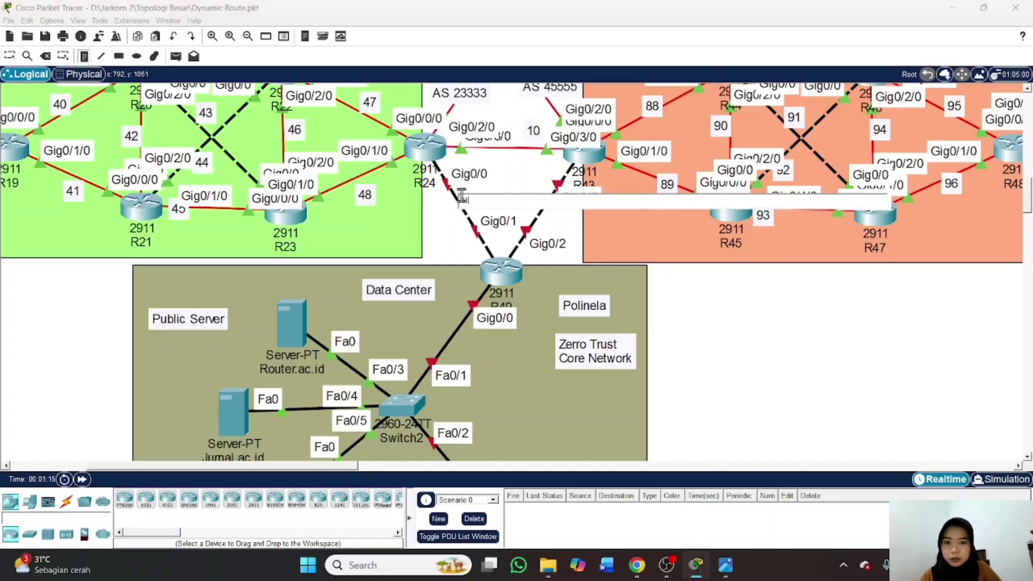
{"action": "type", "text": "11"}
{"action": "left_click", "coordinate": [542, 216]}
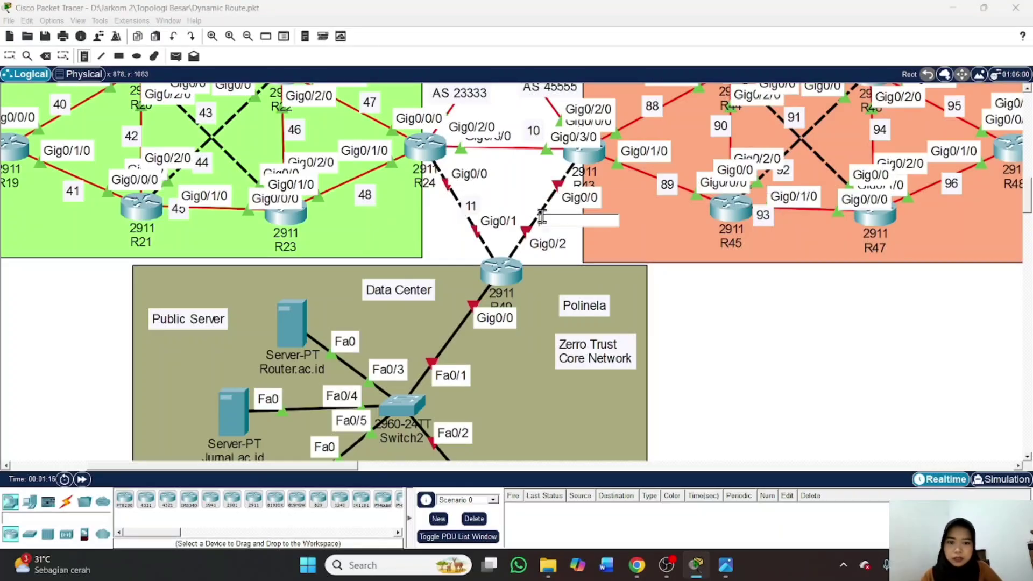
{"action": "type", "text": "12"}
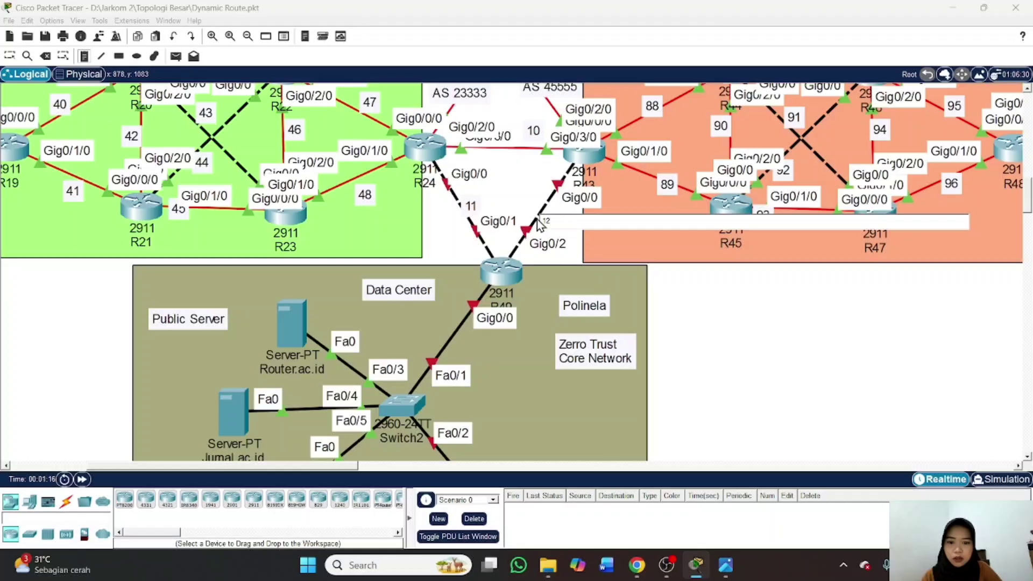
Add an AS 60000 note beside router R49 and shift it slightly clear of the router
{"action": "left_click", "coordinate": [429, 249]}
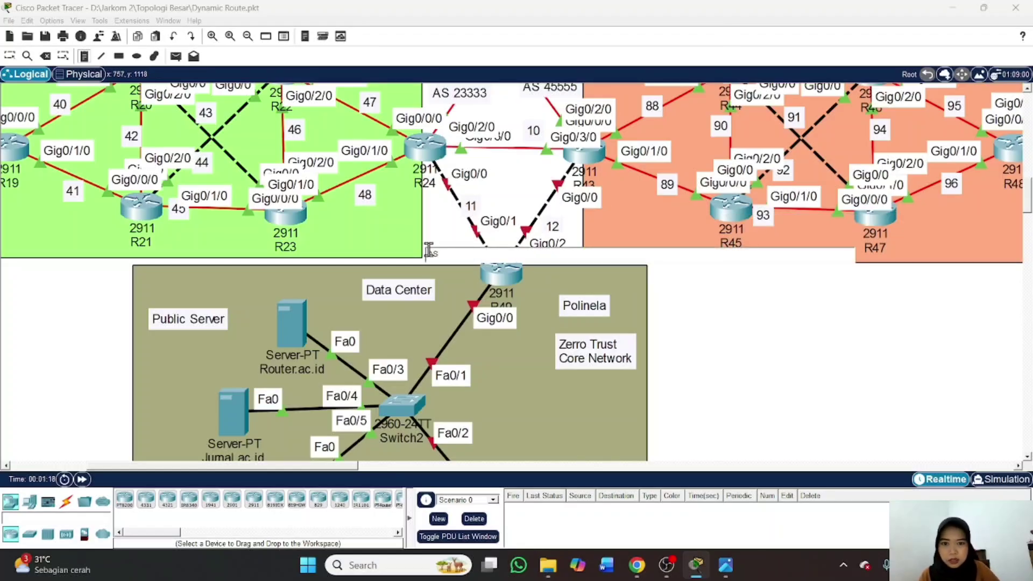
{"action": "type", "text": "AS 60"}
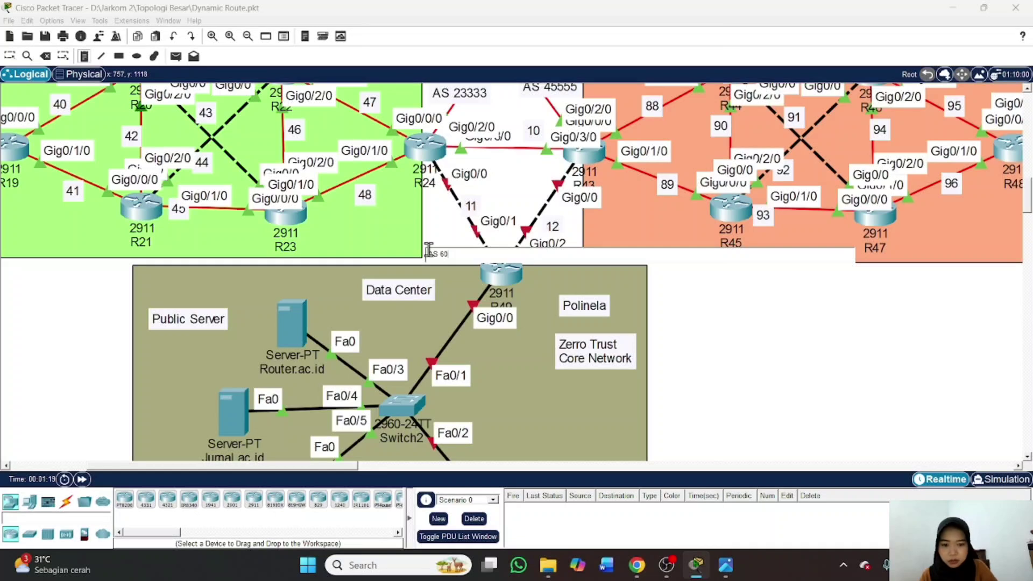
{"action": "type", "text": "000"}
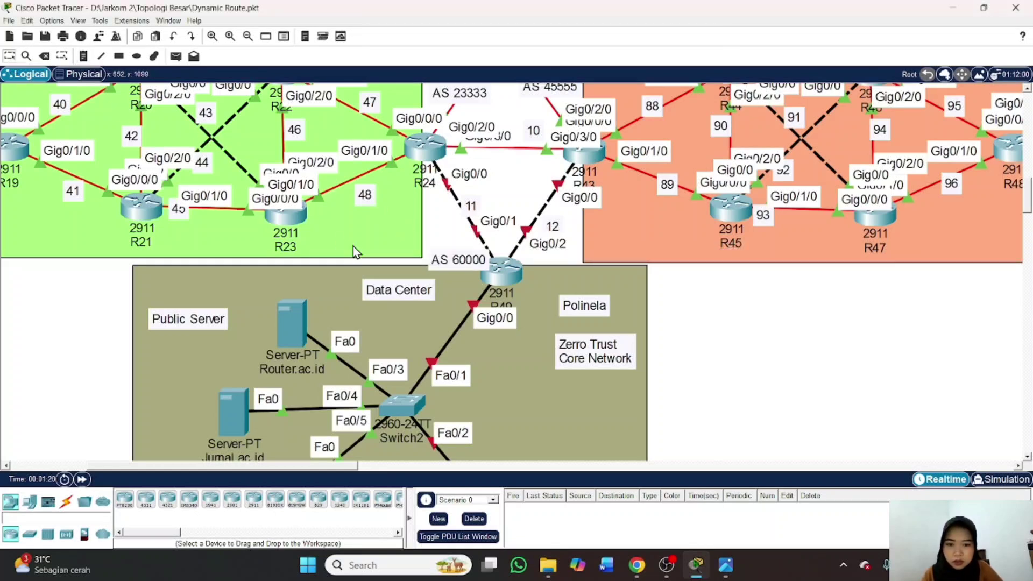
{"action": "left_click_drag", "start_coordinate": [465, 263], "coordinate": [460, 251]}
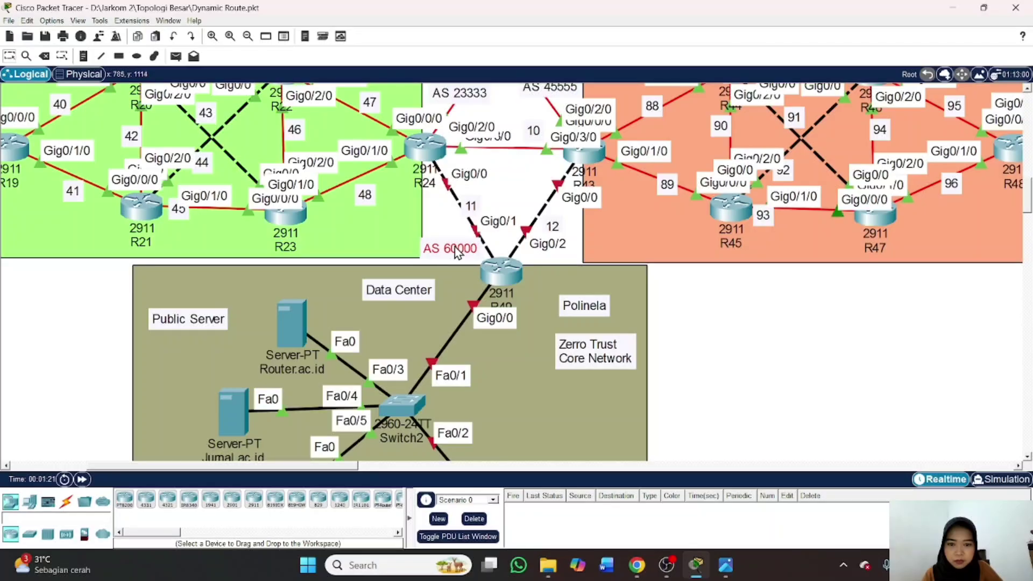
Nudge router R49 slightly upward at the edge of the data center area
{"action": "scroll", "coordinate": [500, 231], "scroll_direction": "up", "scroll_amount": 3}
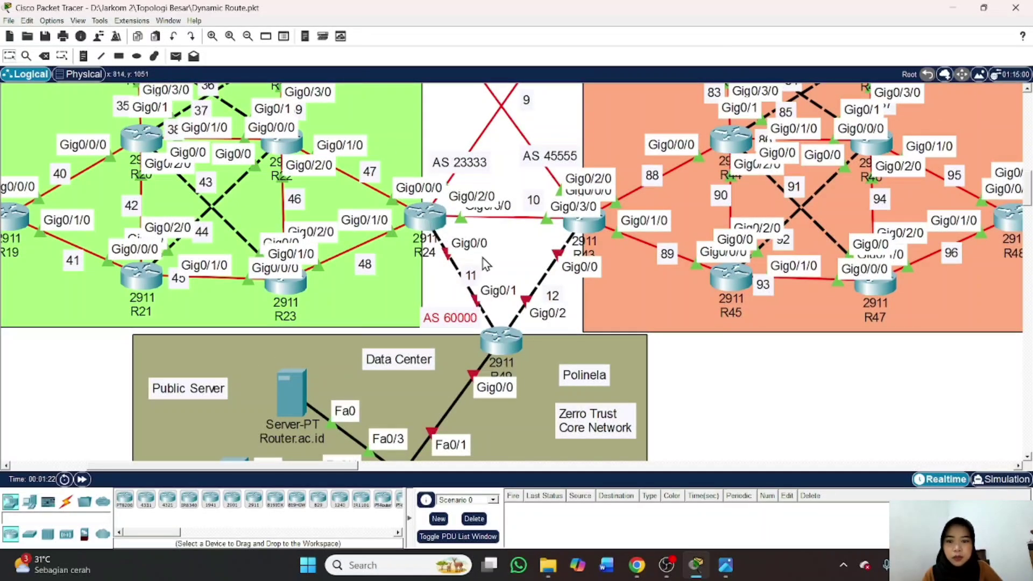
{"action": "scroll", "coordinate": [433, 231], "scroll_direction": "left", "scroll_amount": 5}
{"action": "scroll", "coordinate": [438, 237], "scroll_direction": "up", "scroll_amount": 3}
{"action": "scroll", "coordinate": [589, 300], "scroll_direction": "right", "scroll_amount": 6}
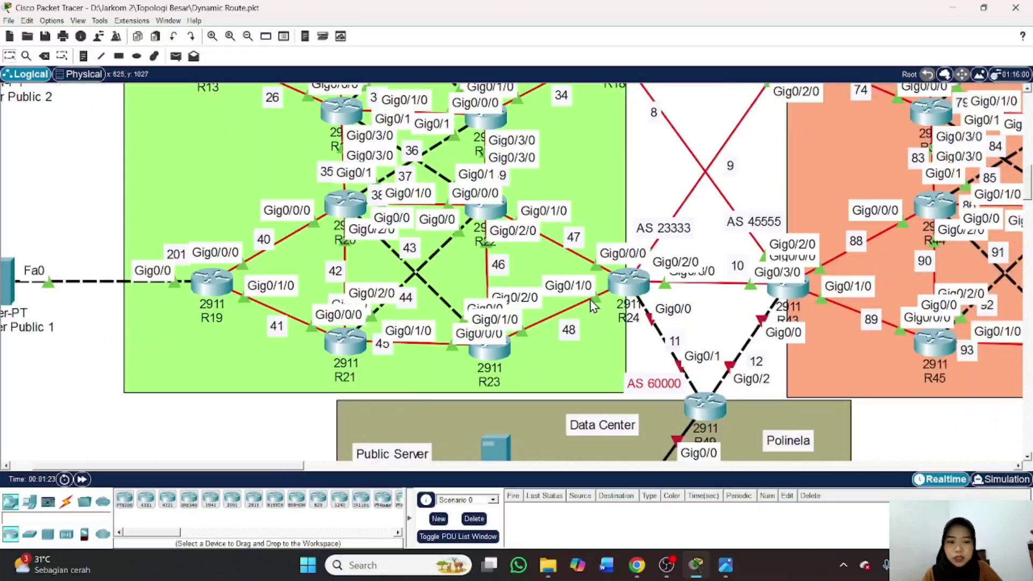
{"action": "scroll", "coordinate": [590, 300], "scroll_direction": "down", "scroll_amount": 5}
{"action": "scroll", "coordinate": [590, 300], "scroll_direction": "up", "scroll_amount": 2}
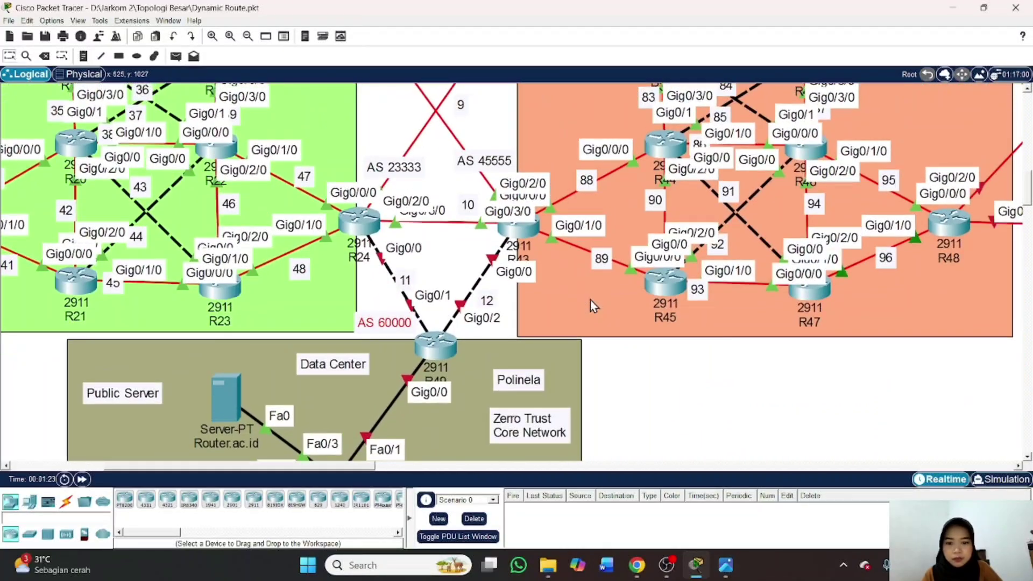
{"action": "left_click_drag", "start_coordinate": [442, 335], "coordinate": [446, 341]}
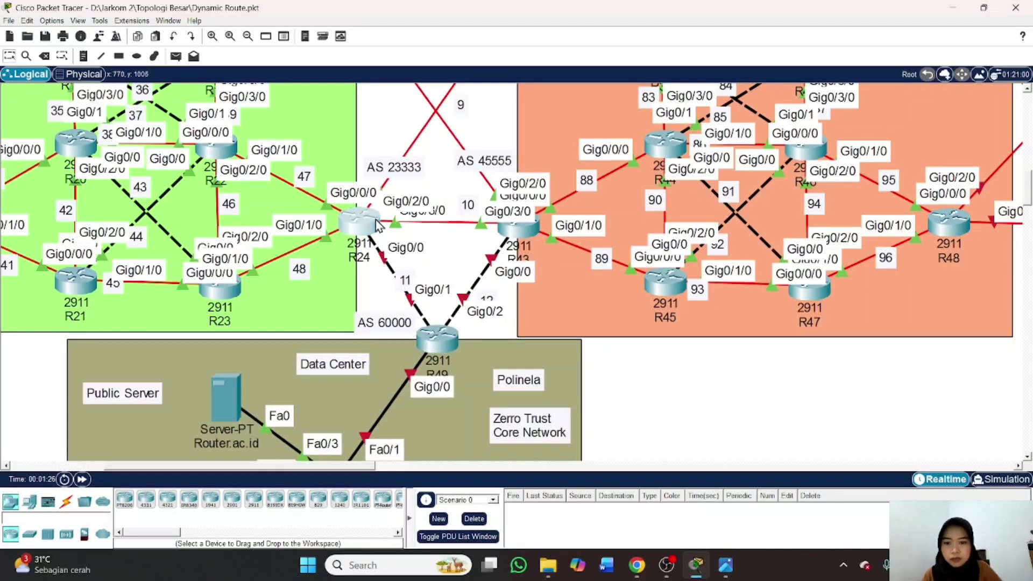
Open router R24's command line, enter global configuration mode, and move its window aside so the topology stays visible
{"action": "left_click", "coordinate": [377, 220]}
{"action": "left_click", "coordinate": [348, 35]}
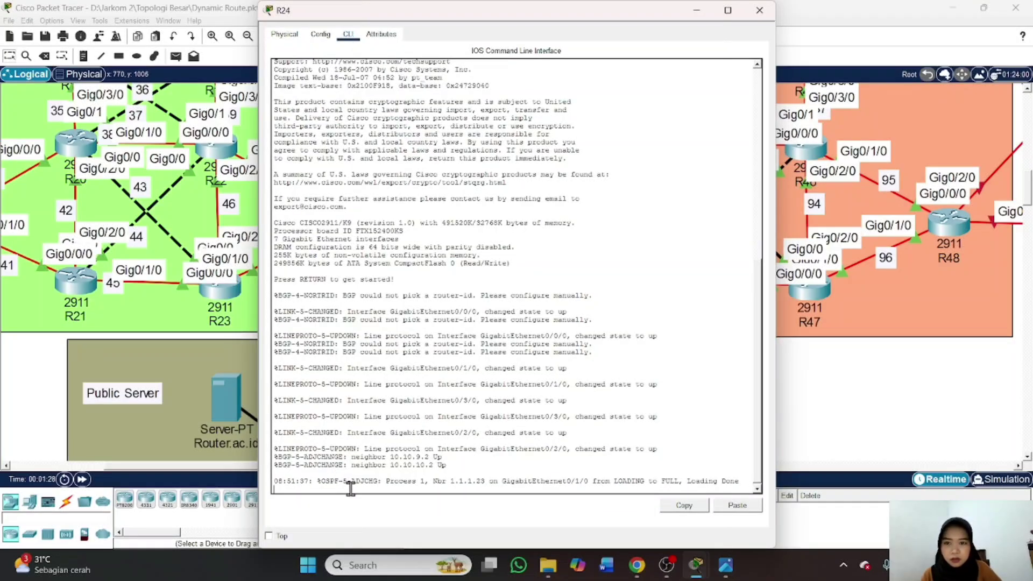
{"action": "key", "text": "Return"}
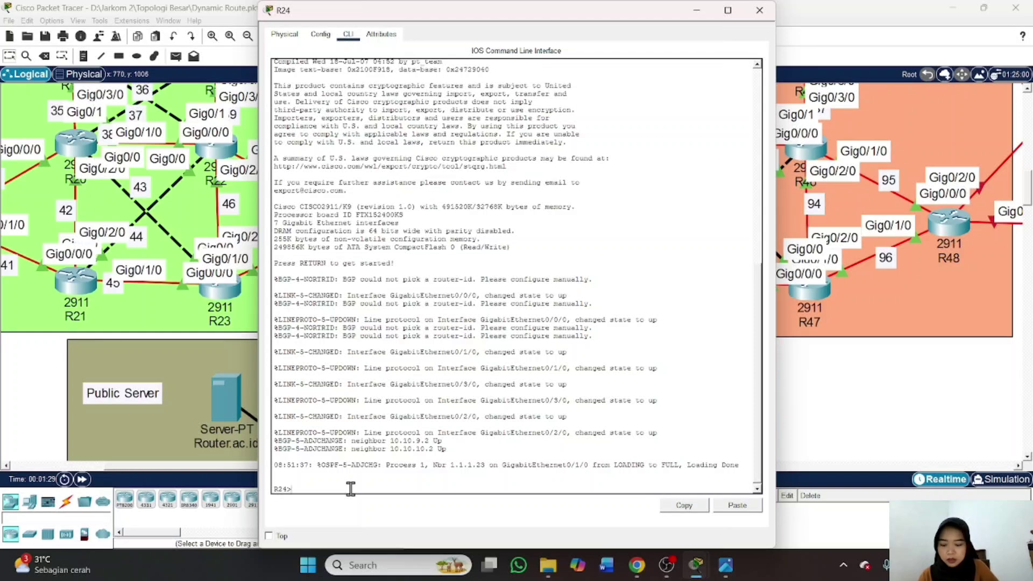
{"action": "type", "text": "ena"}
{"action": "key", "text": "Return"}
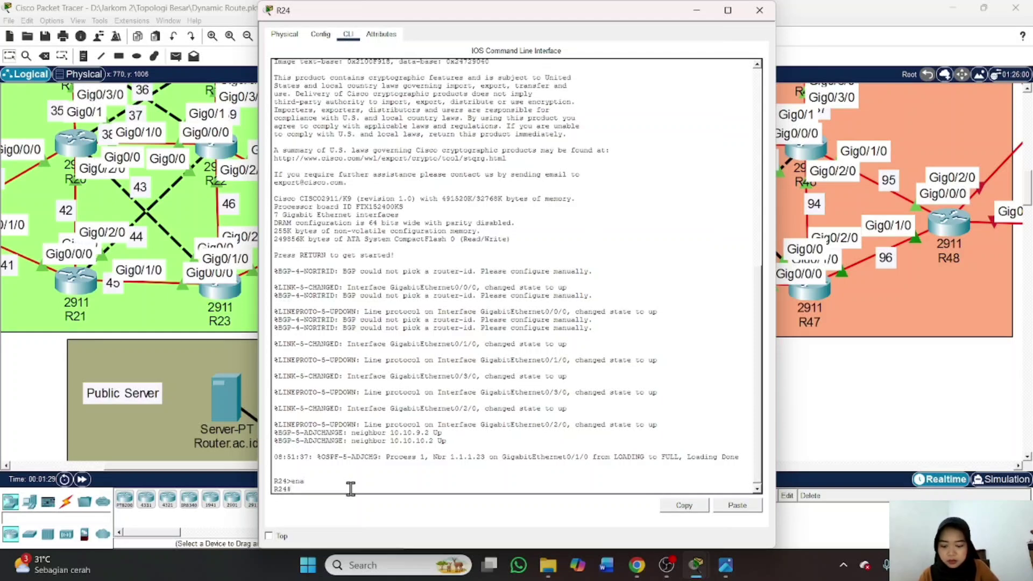
{"action": "type", "text": "conf t"}
{"action": "key", "text": "Return"}
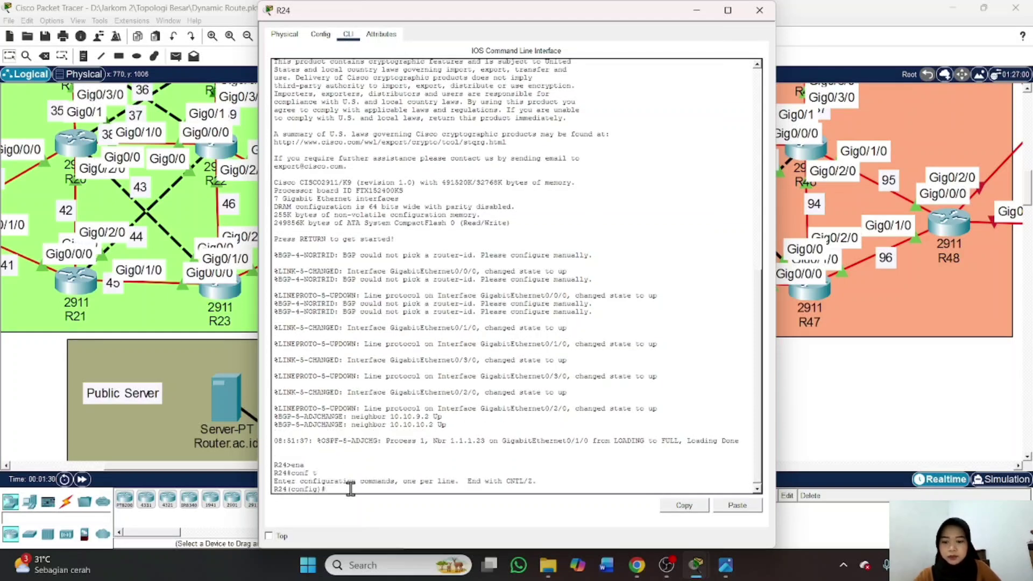
{"action": "left_click_drag", "start_coordinate": [480, 14], "coordinate": [1031, 16]}
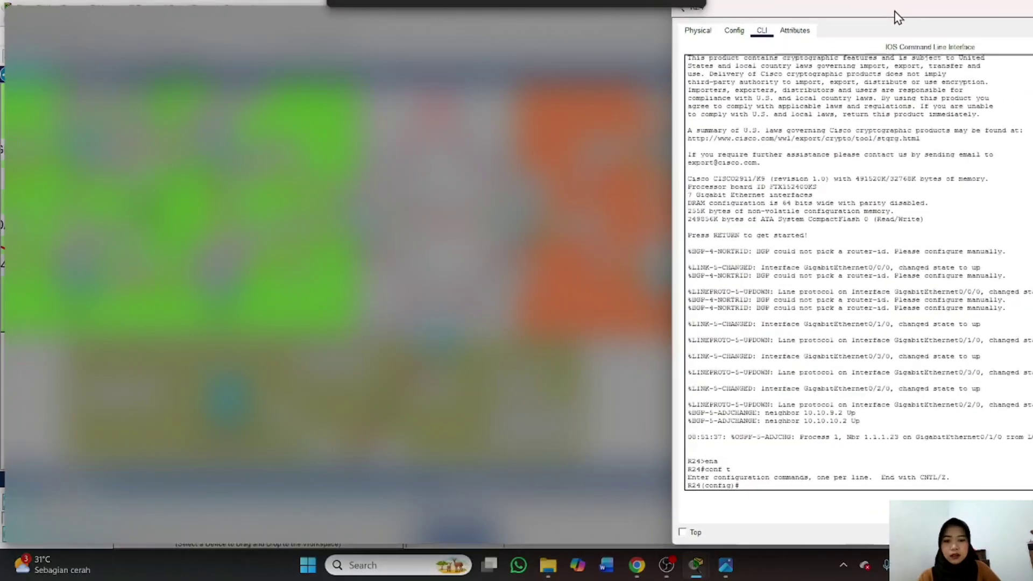
{"action": "left_click_drag", "start_coordinate": [796, 25], "coordinate": [782, 27]}
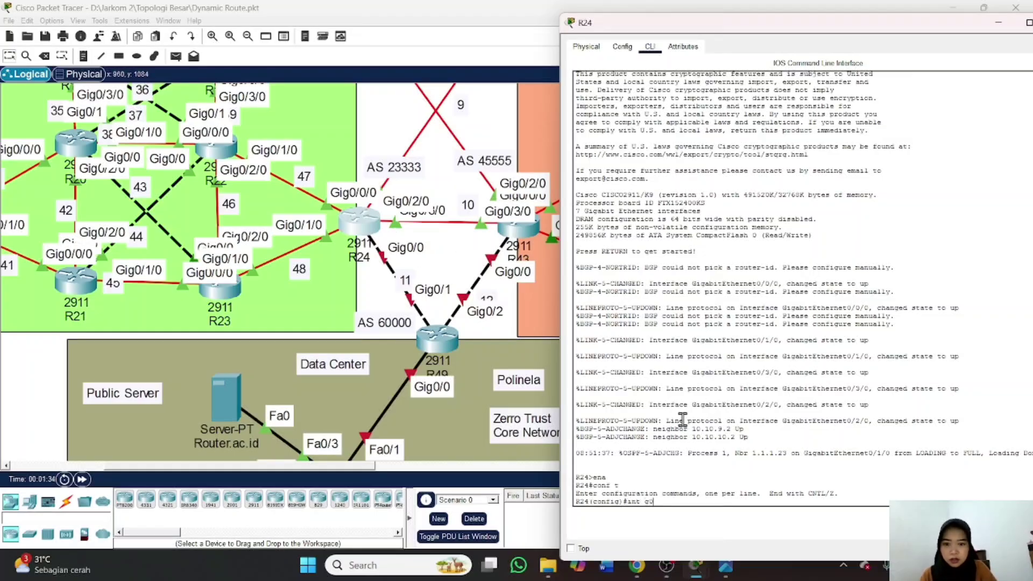
Configure R24's interface g0/0 with IP address 10.10.11.1 255.255.255.0, enable it with no sh, and exit interface configuration
{"action": "type", "text": "0/0"}
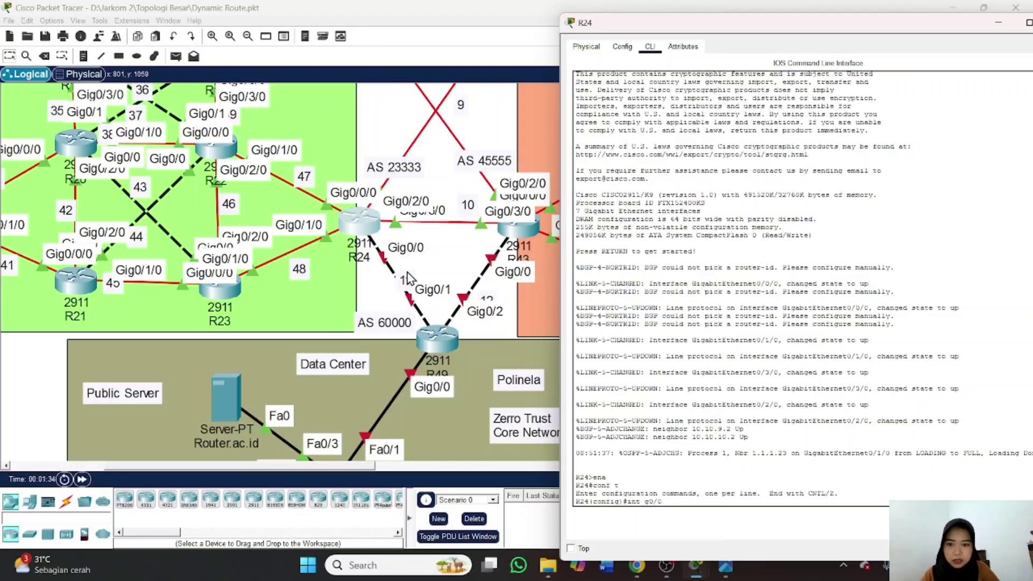
{"action": "key", "text": "Return"}
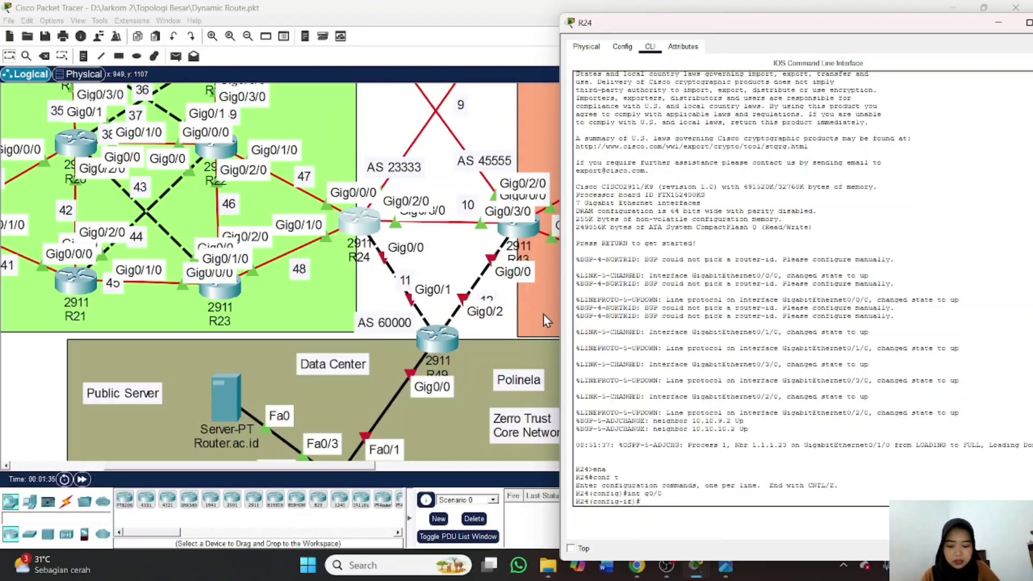
{"action": "type", "text": "ip add 10"}
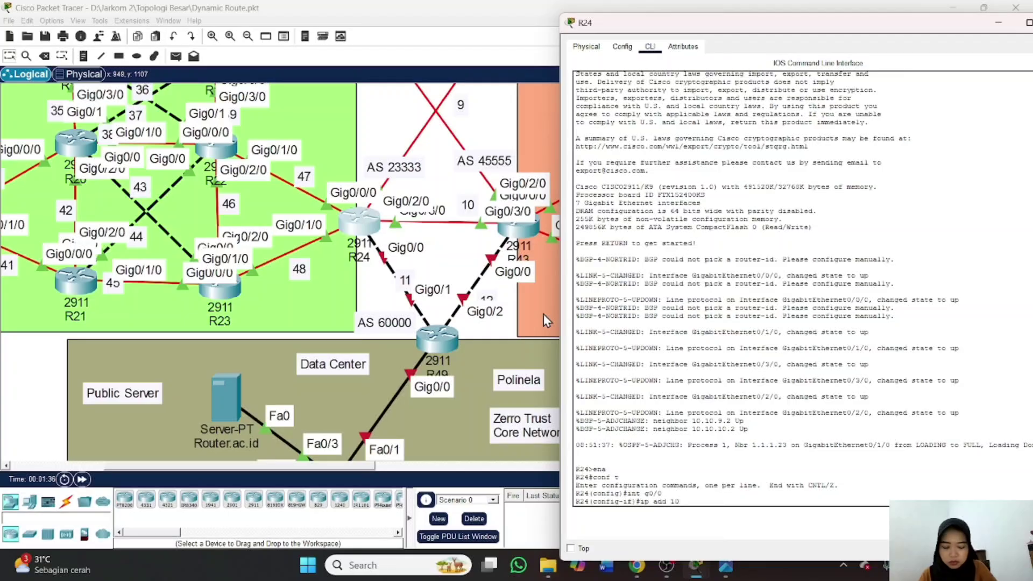
{"action": "type", "text": ".10."}
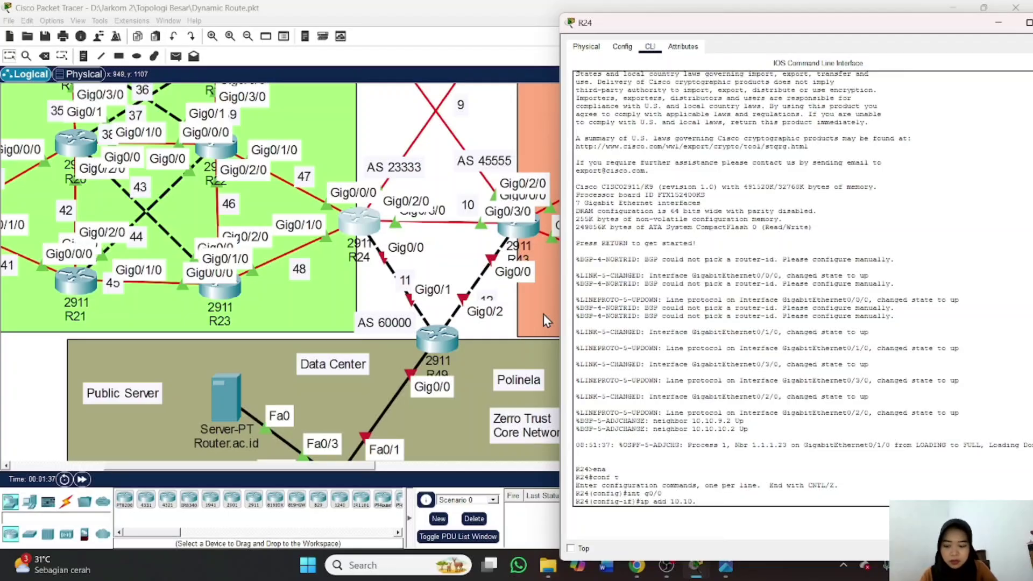
{"action": "type", "text": "11.1 255"}
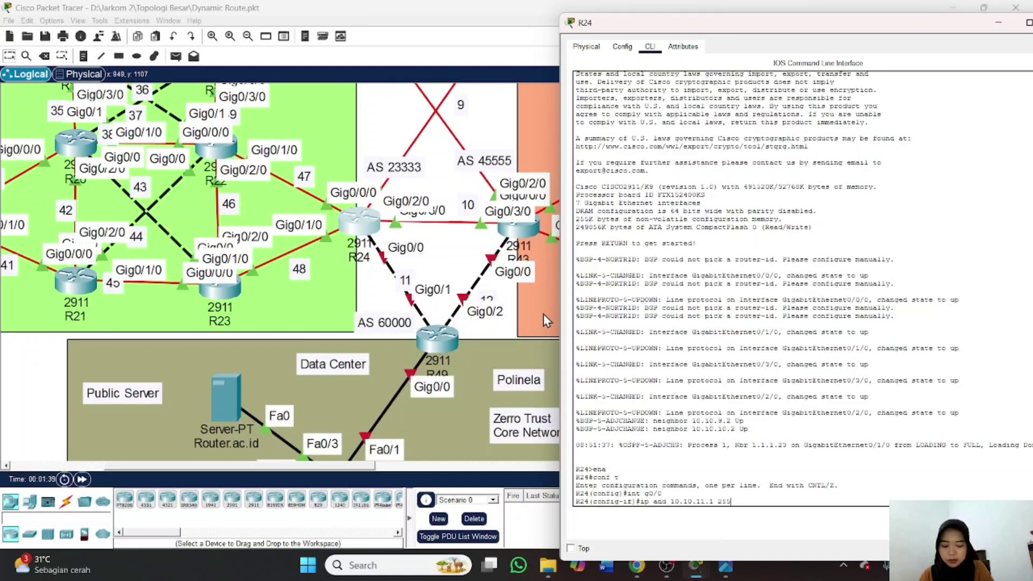
{"action": "type", "text": ".255.255"}
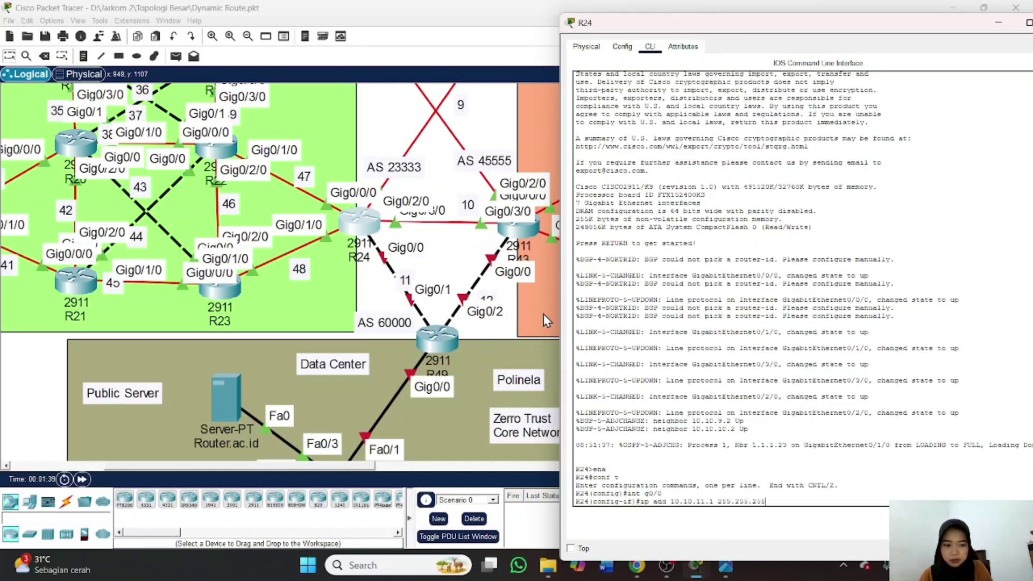
{"action": "type", "text": ".0"}
{"action": "key", "text": "Return"}
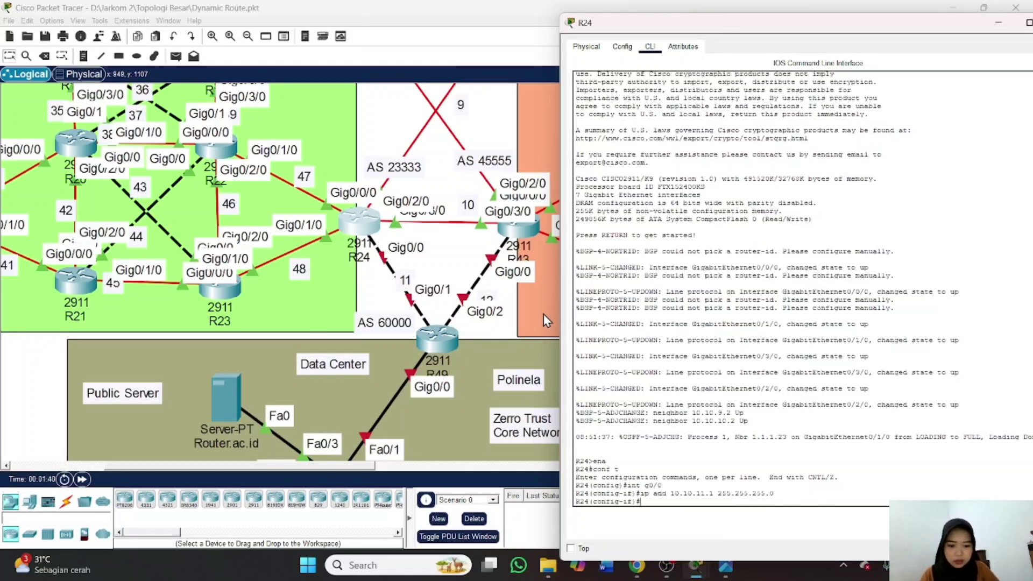
{"action": "type", "text": "no sh"}
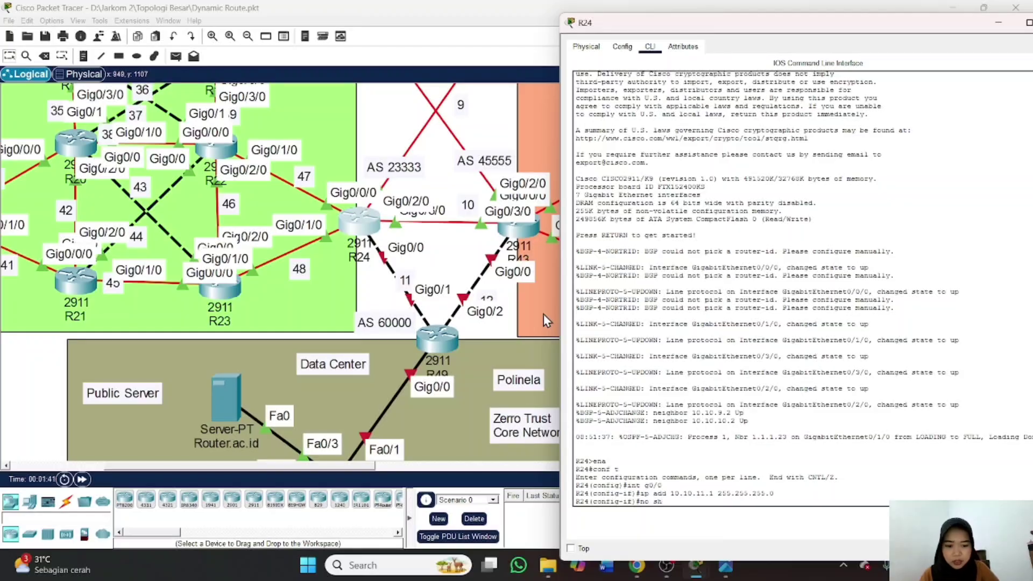
{"action": "key", "text": "Return"}
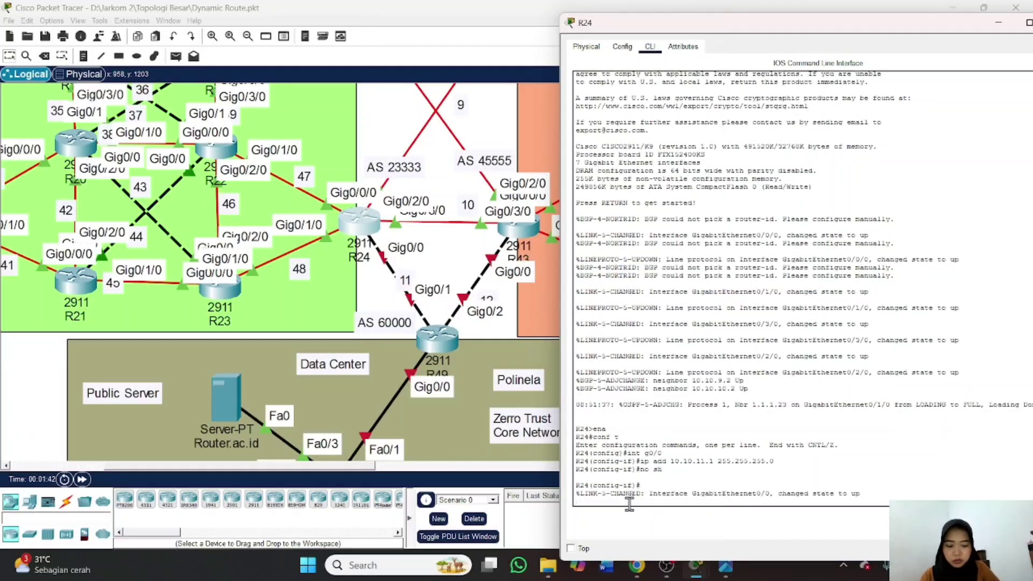
{"action": "key", "text": "Return"}
{"action": "type", "text": "exit"}
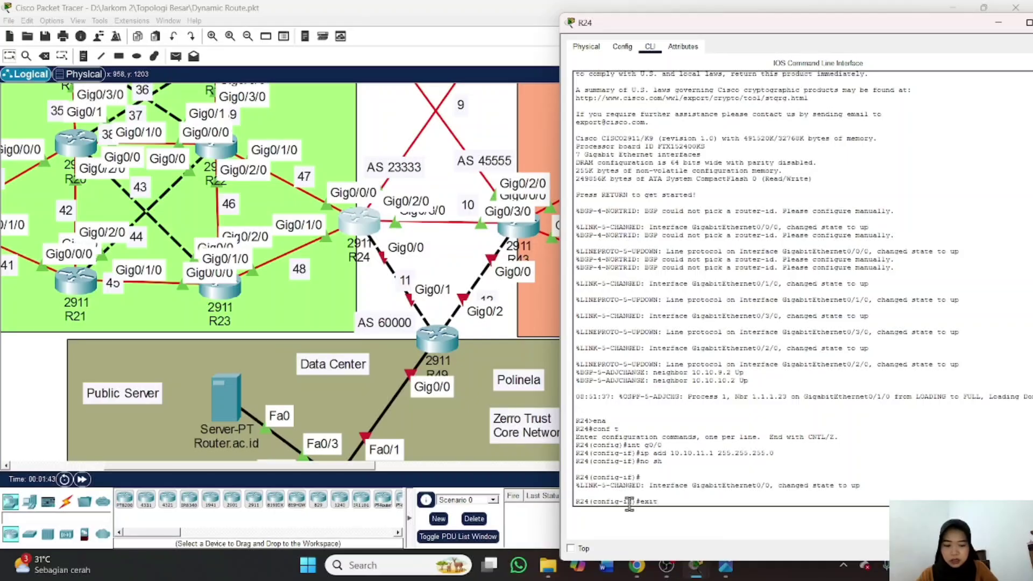
{"action": "key", "text": "Return"}
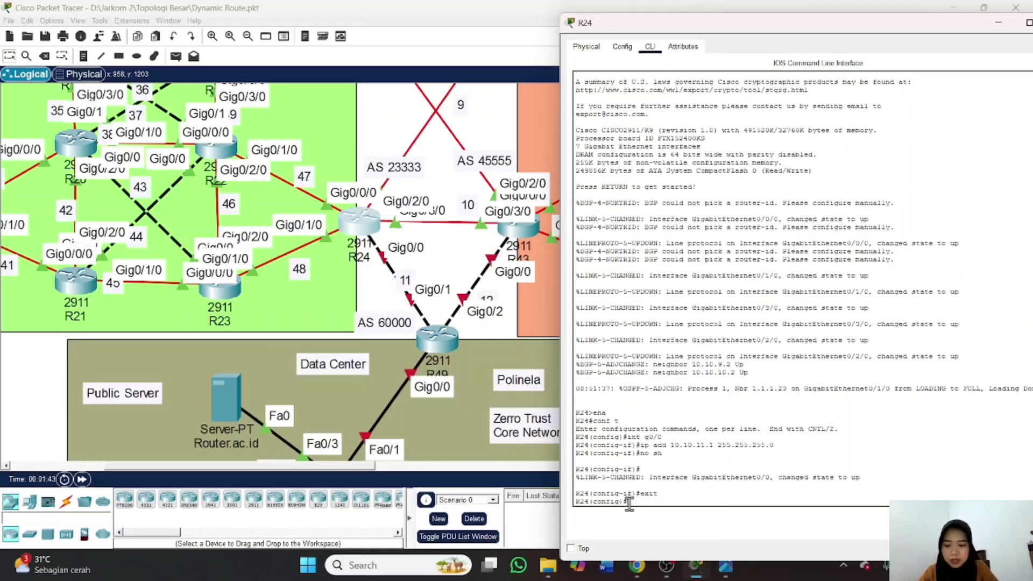
Enter configuration mode for OSPF process 1 on R24
{"action": "type", "text": "router o"}
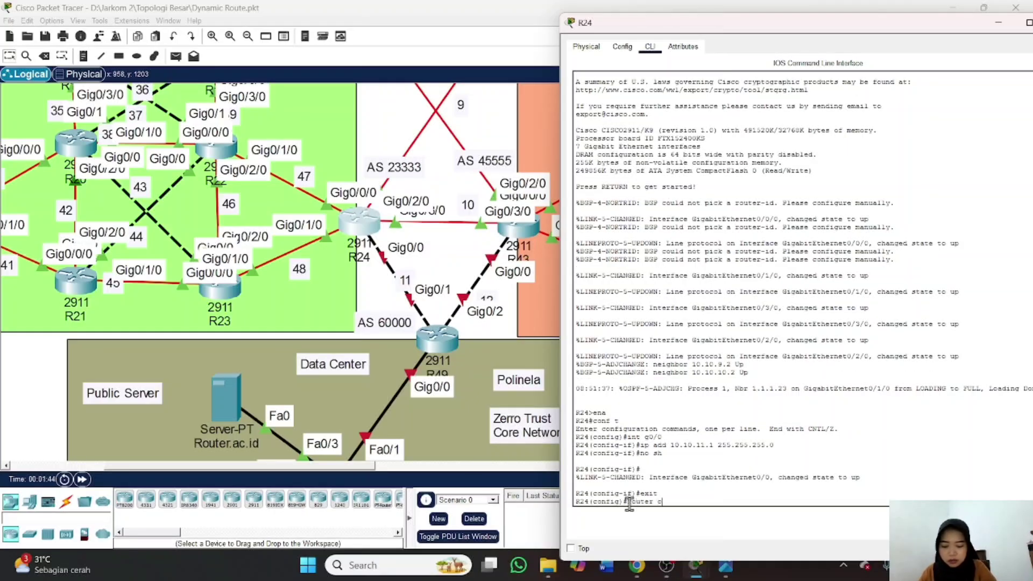
{"action": "type", "text": "spf 1"}
{"action": "key", "text": "Return"}
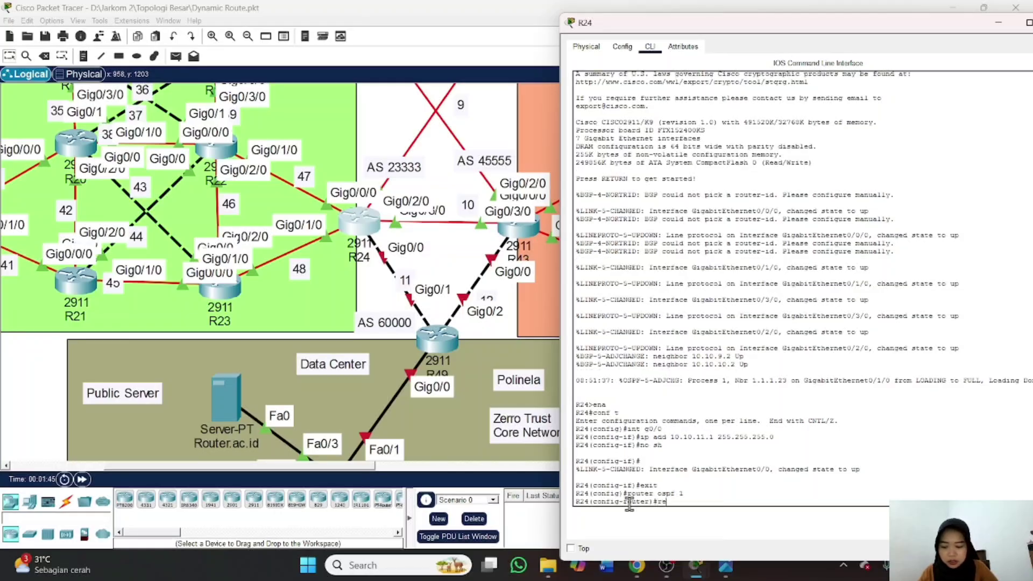
Try to redistribute BGP 60000 into R24's OSPF process with metric-type 1 and subnets
{"action": "type", "text": "red"}
{"action": "key", "text": "Tab"}
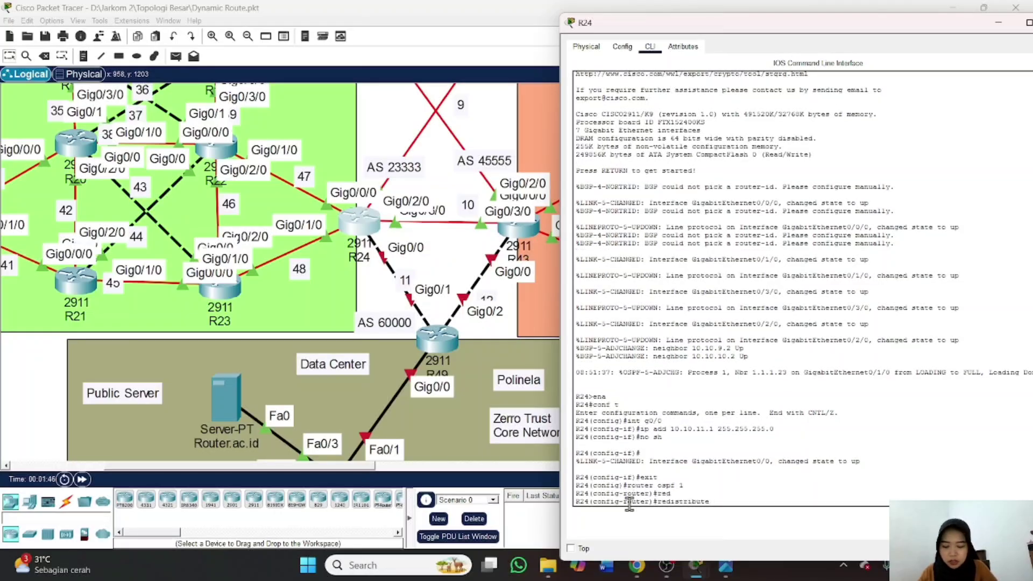
{"action": "type", "text": "bgp"}
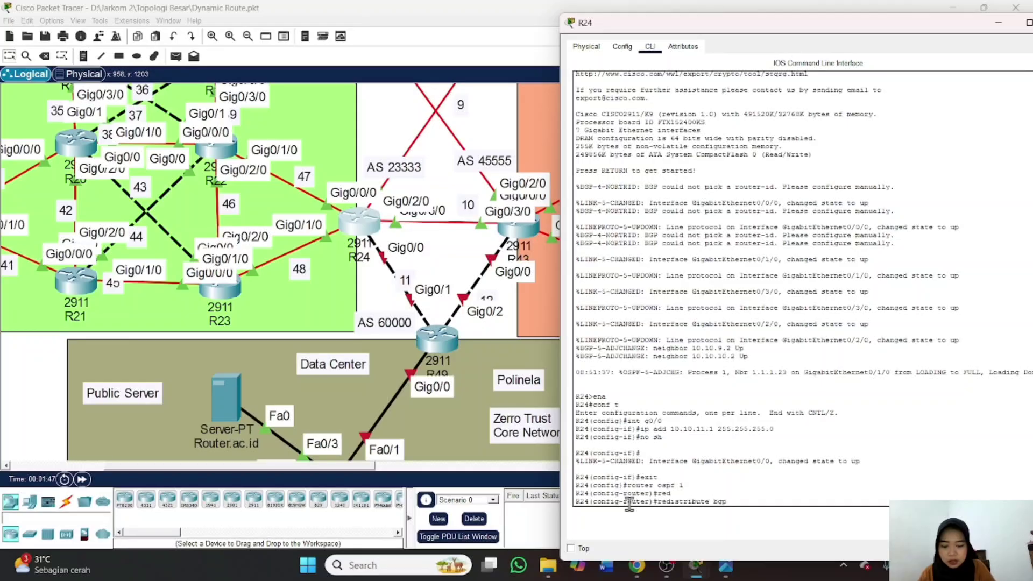
{"action": "type", "text": " 60000"}
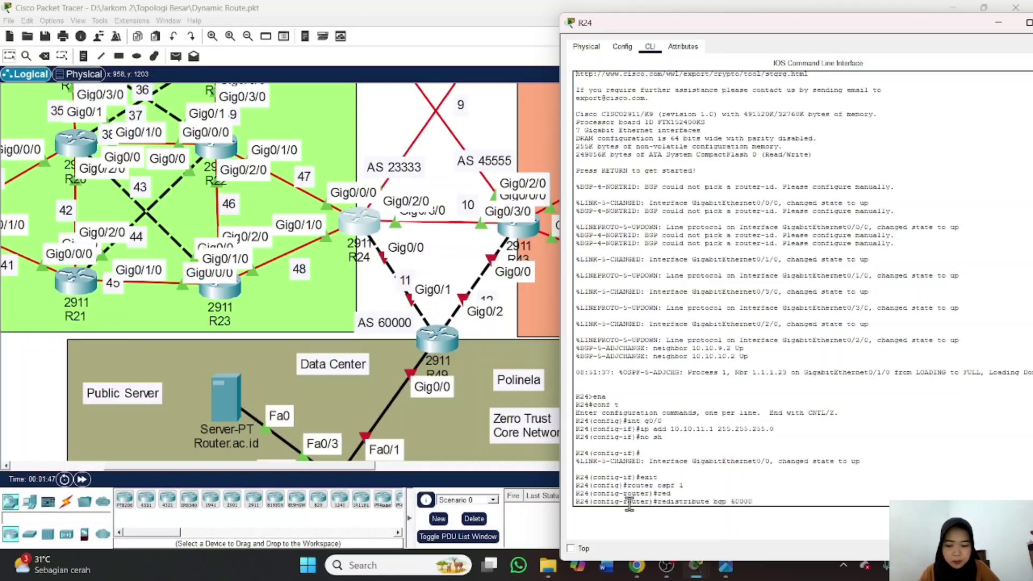
{"action": "type", "text": " met"}
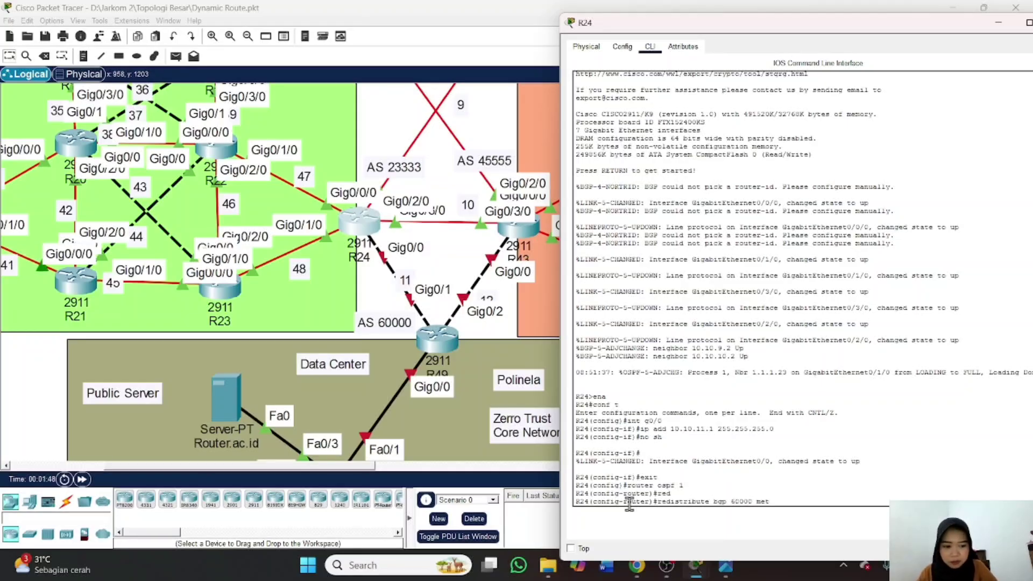
{"action": "type", "text": "ric-t"}
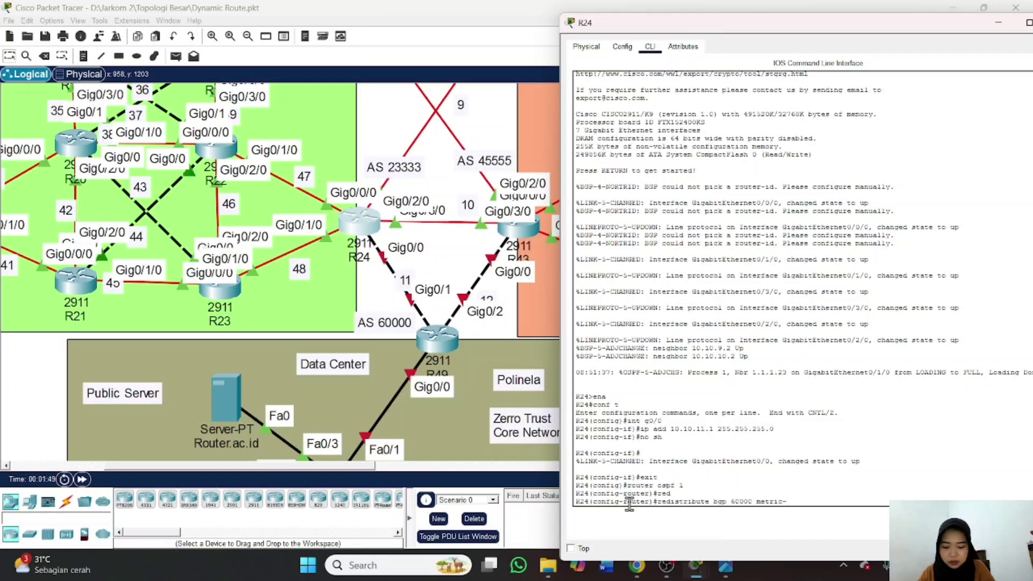
{"action": "key", "text": "Tab"}
{"action": "type", "text": "1 su"}
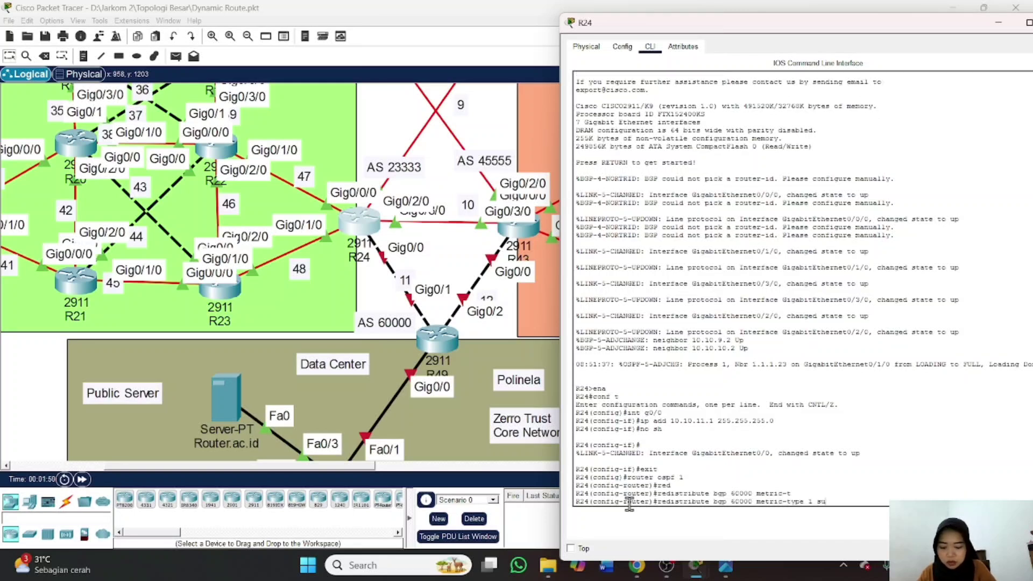
{"action": "type", "text": "bnets"}
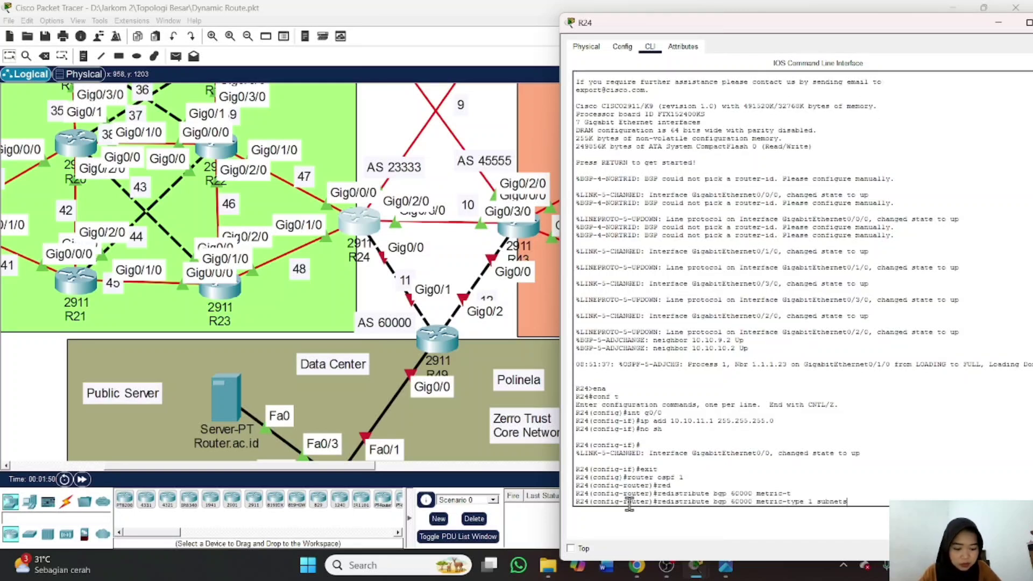
{"action": "key", "text": "Return"}
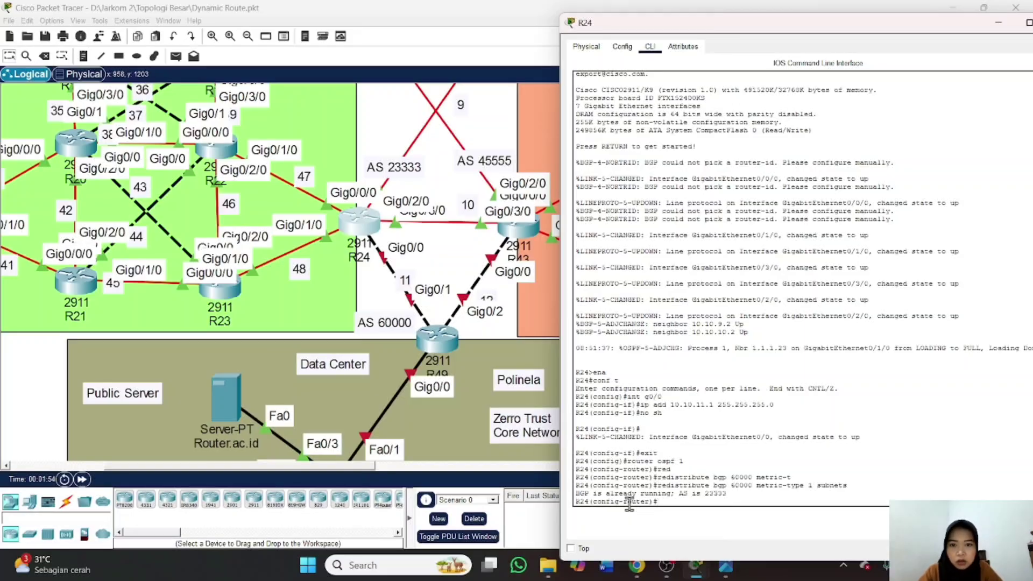
Redistribute BGP 23333 into R24's OSPF process with metric-type 1 and subnets, and exit OSPF configuration
{"action": "scroll", "coordinate": [475, 325], "scroll_direction": "up", "scroll_amount": 3}
{"action": "scroll", "coordinate": [476, 326], "scroll_direction": "up", "scroll_amount": 5}
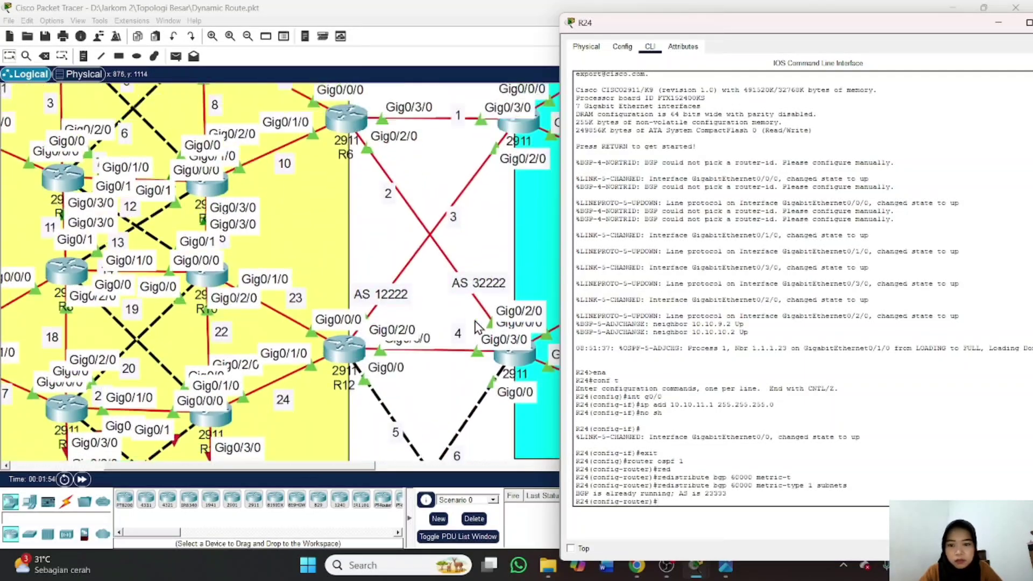
{"action": "scroll", "coordinate": [476, 326], "scroll_direction": "down", "scroll_amount": 10}
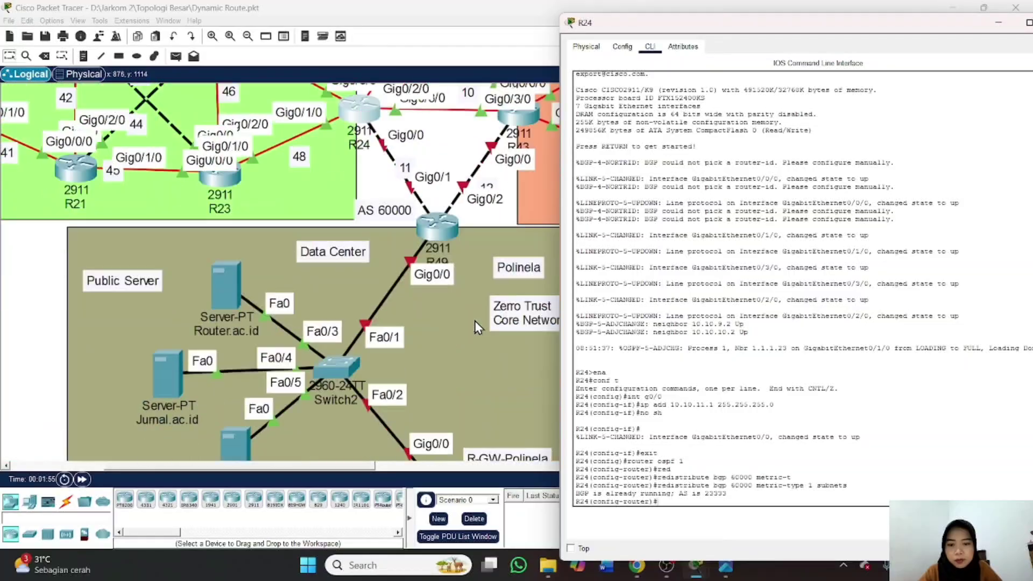
{"action": "scroll", "coordinate": [474, 321], "scroll_direction": "up", "scroll_amount": 1}
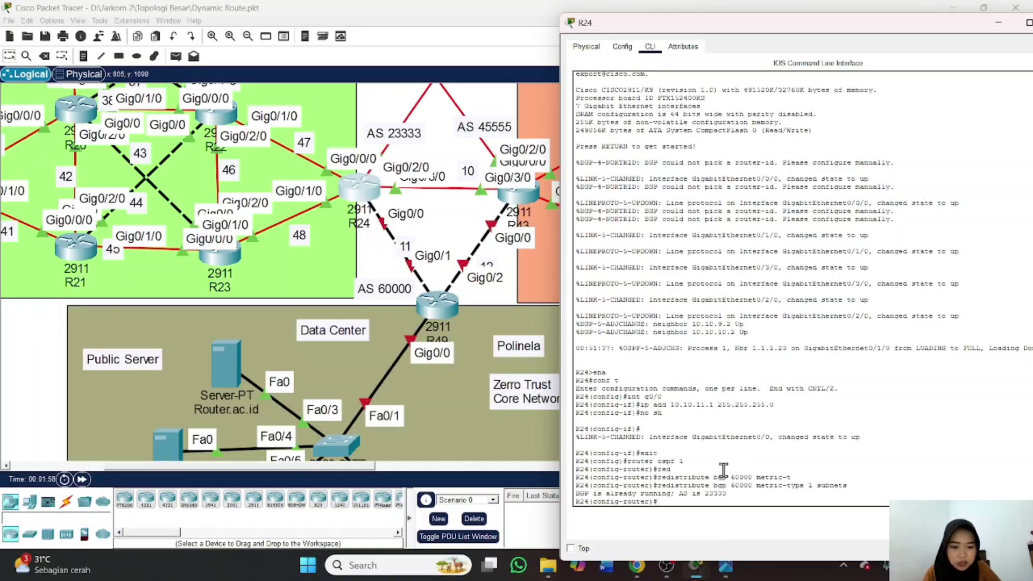
{"action": "key", "text": "Up"}
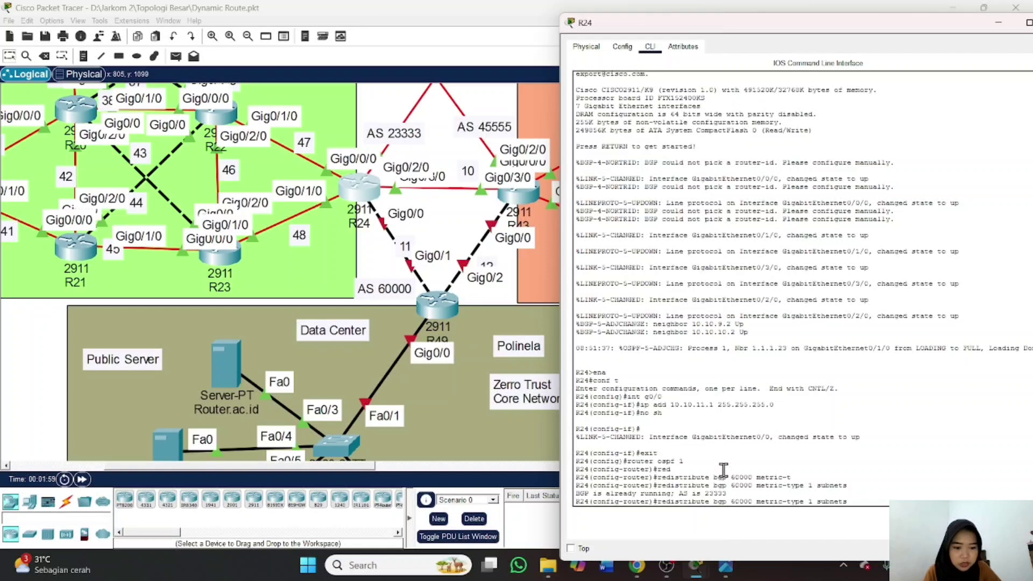
{"action": "key", "text": "BackSpace"}
{"action": "key", "text": "BackSpace"}
{"action": "key", "text": "BackSpace"}
{"action": "key", "text": "BackSpace"}
{"action": "key", "text": "BackSpace"}
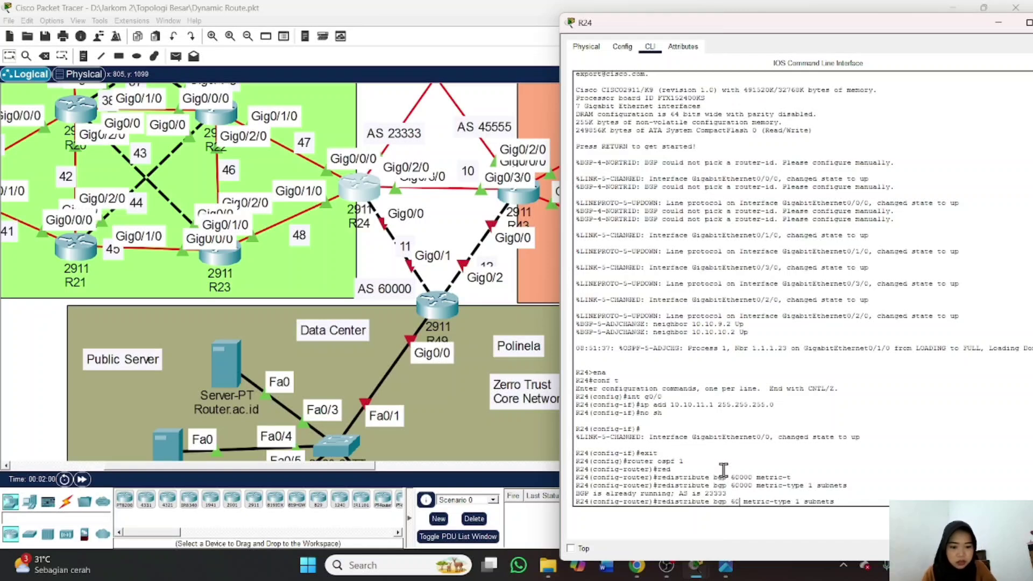
{"action": "type", "text": "23333"}
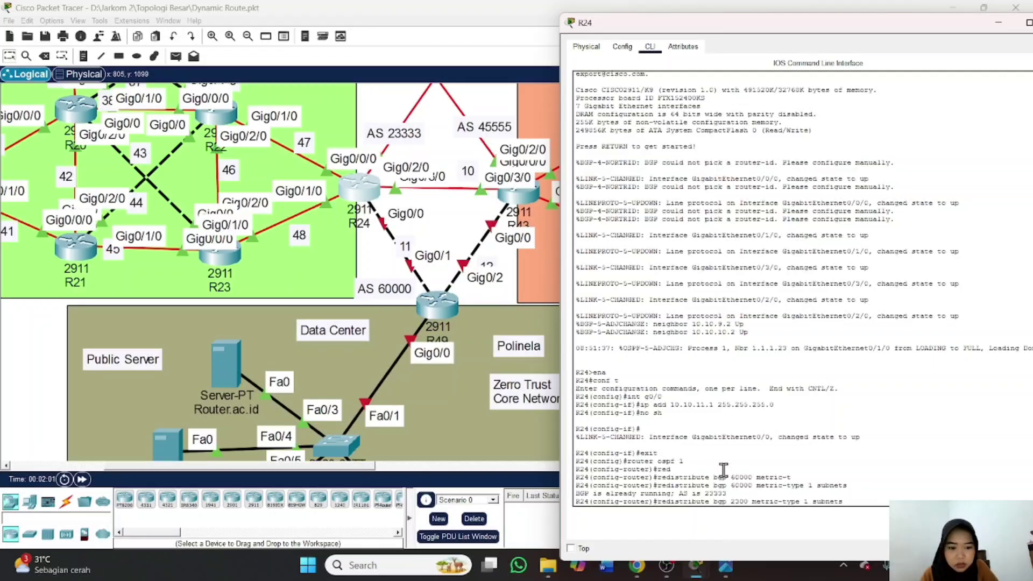
{"action": "key", "text": "BackSpace"}
{"action": "key", "text": "BackSpace"}
{"action": "key", "text": "BackSpace"}
{"action": "type", "text": "333"}
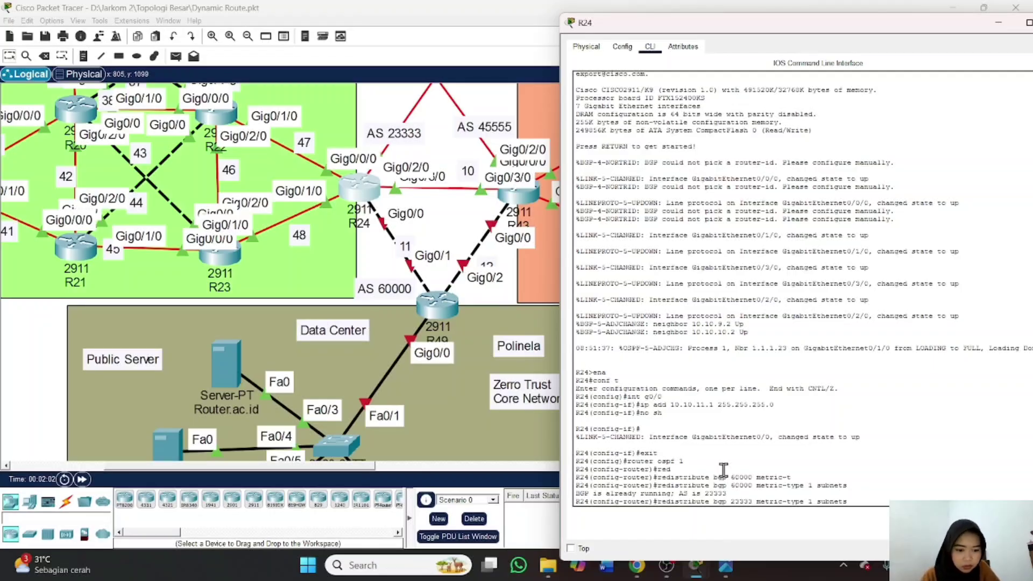
{"action": "key", "text": "Return"}
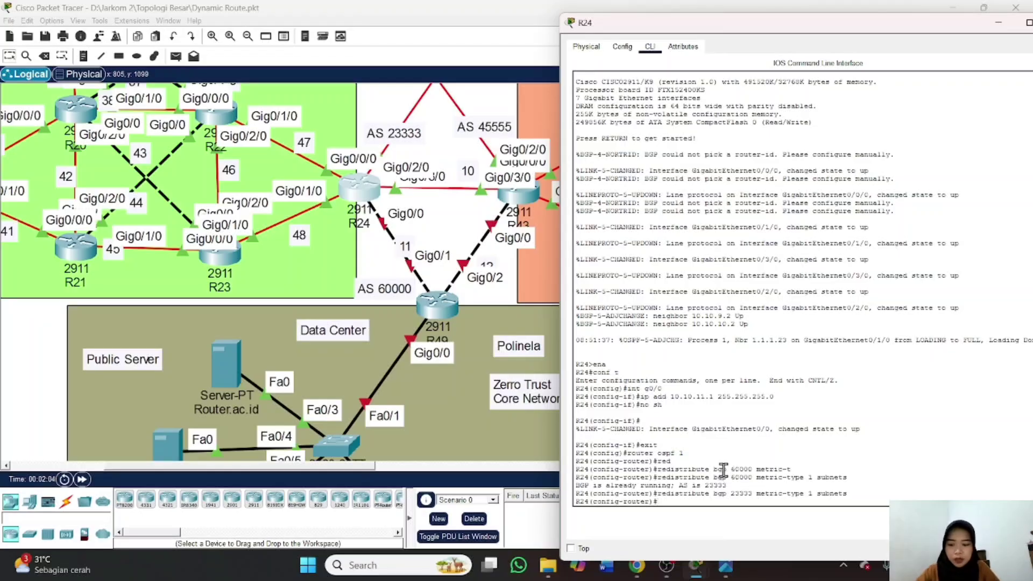
{"action": "type", "text": "exit"}
{"action": "key", "text": "Return"}
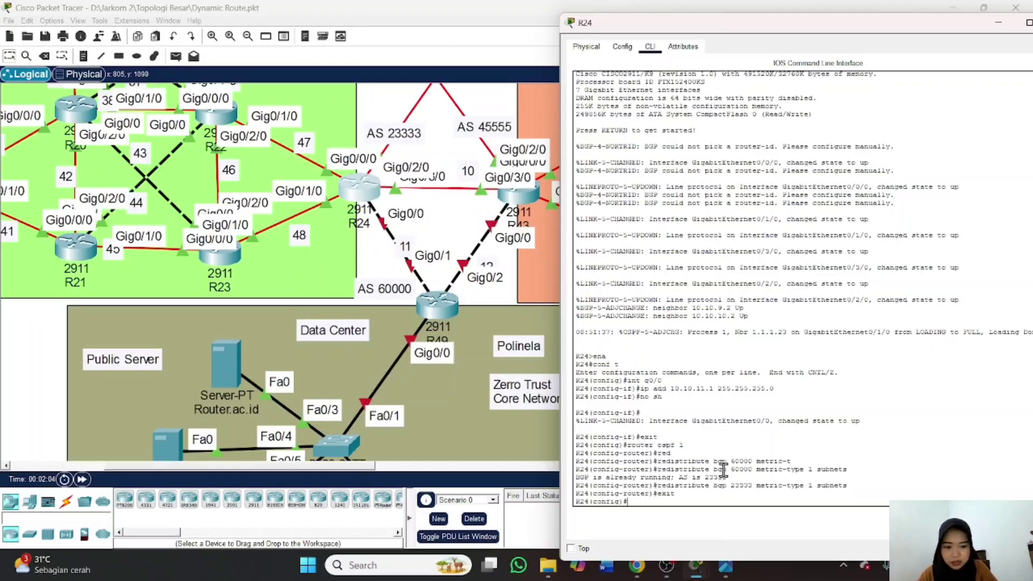
Enter R24's BGP 23333 configuration, enable log-neighbor-changes, and set no synchronization
{"action": "type", "text": "router b"}
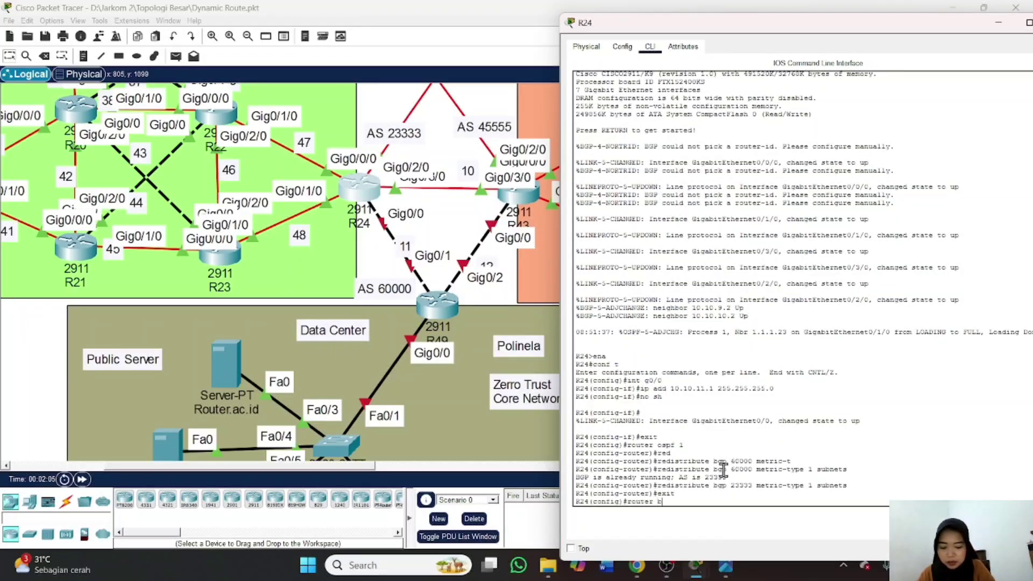
{"action": "type", "text": "gp 23333"}
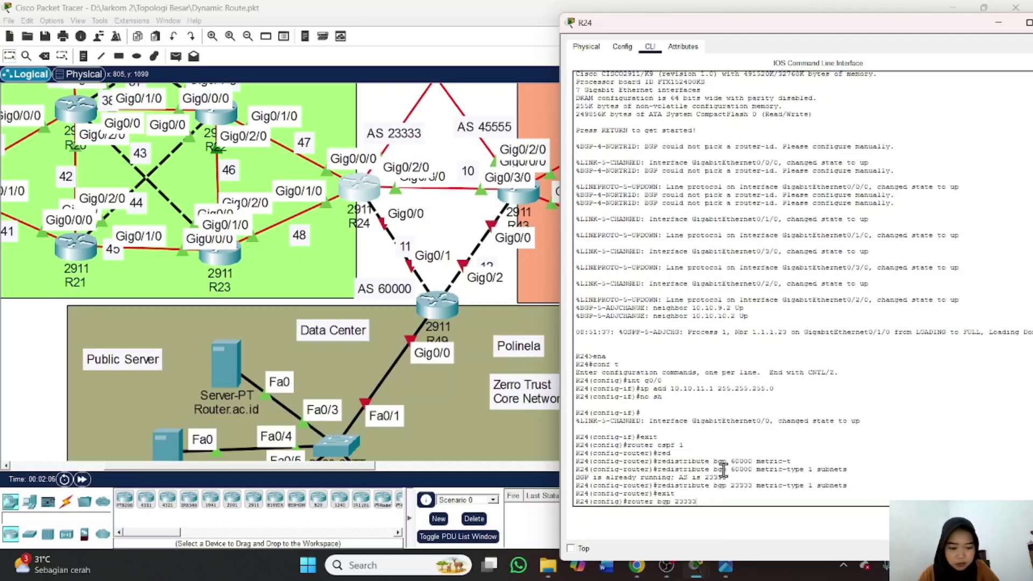
{"action": "key", "text": "Return"}
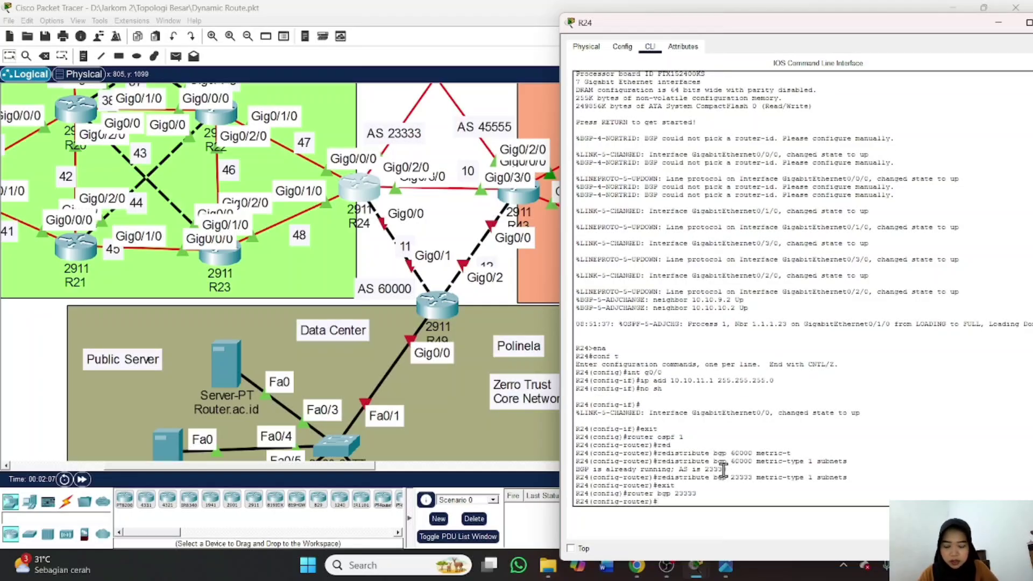
{"action": "type", "text": "bgp log"}
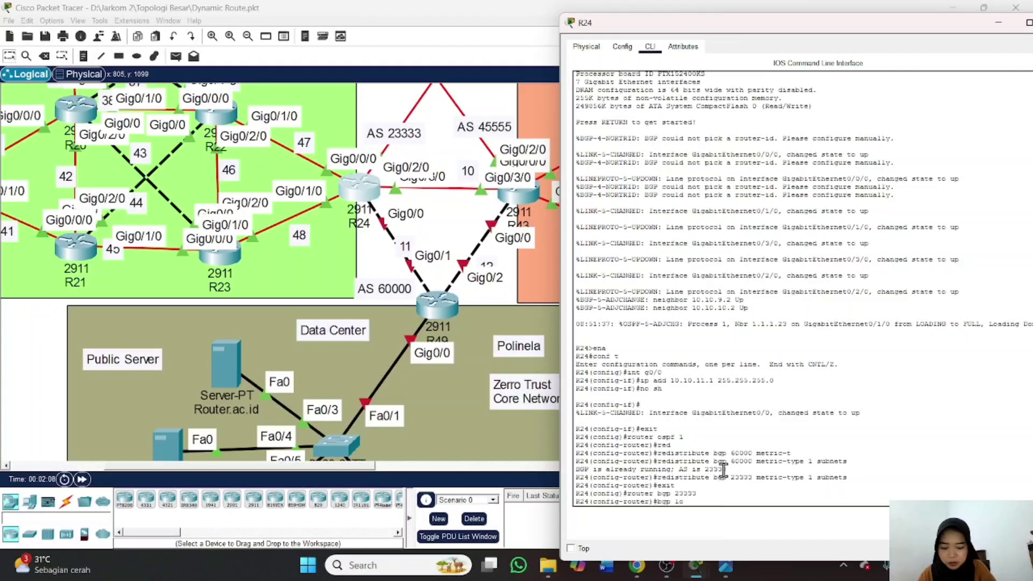
{"action": "key", "text": "Tab"}
{"action": "key", "text": "Return"}
{"action": "type", "text": "no"}
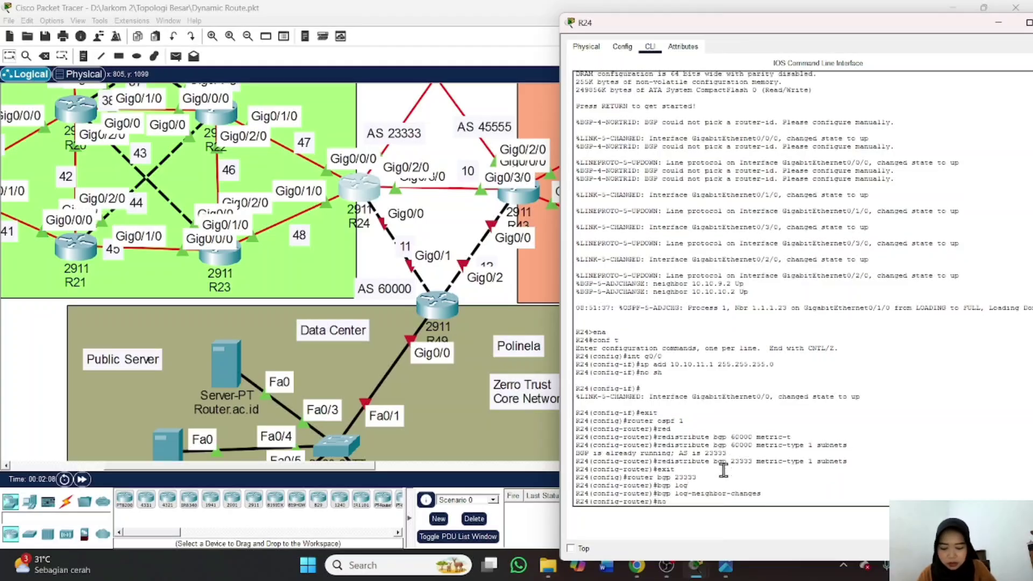
{"action": "type", "text": " sy"}
{"action": "key", "text": "Tab"}
{"action": "key", "text": "Return"}
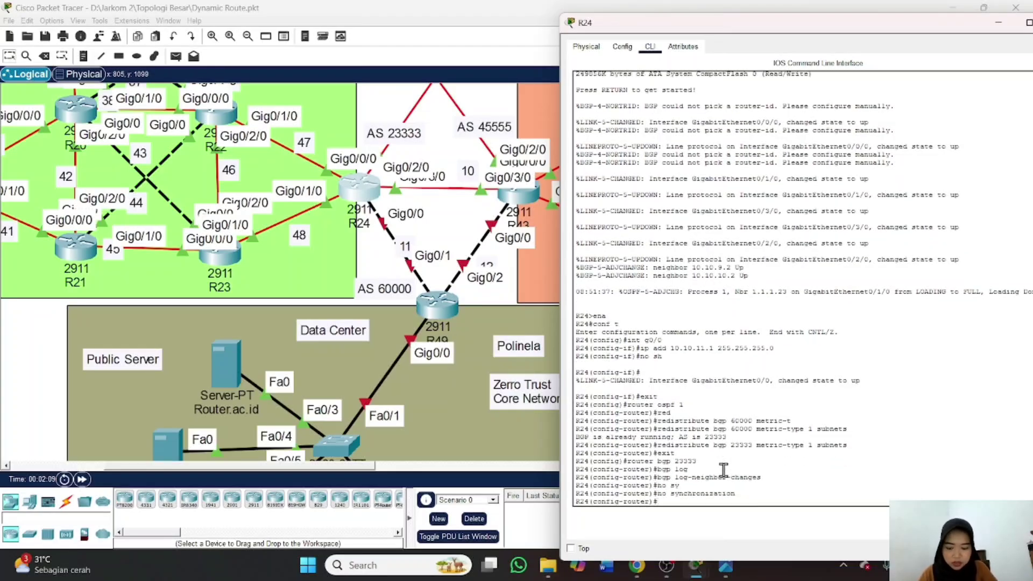
Advertise network 10.10.11.0 with mask 255.255.255.0 in R24's BGP configuration
{"action": "type", "text": "network"}
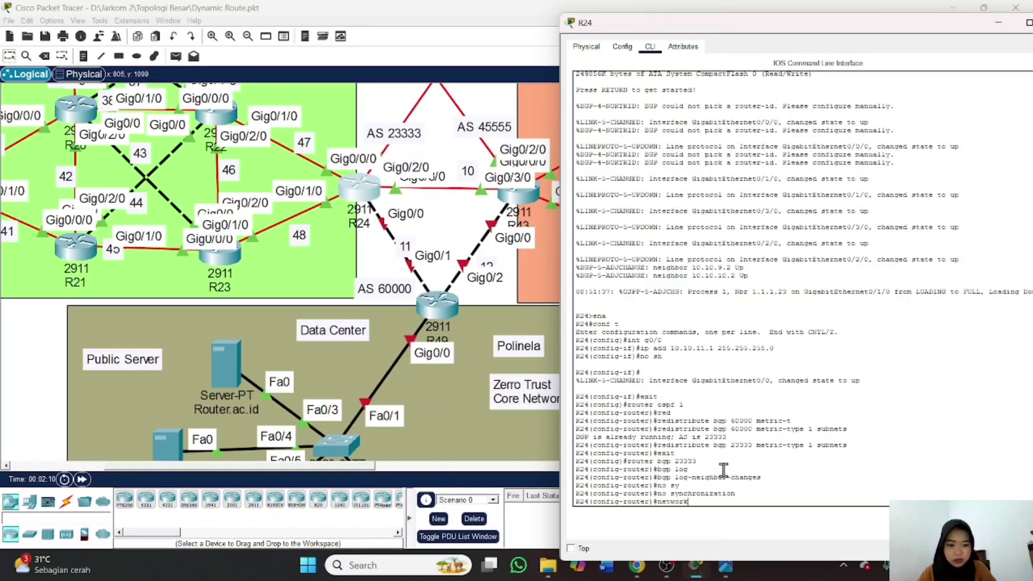
{"action": "type", "text": " 10.1"}
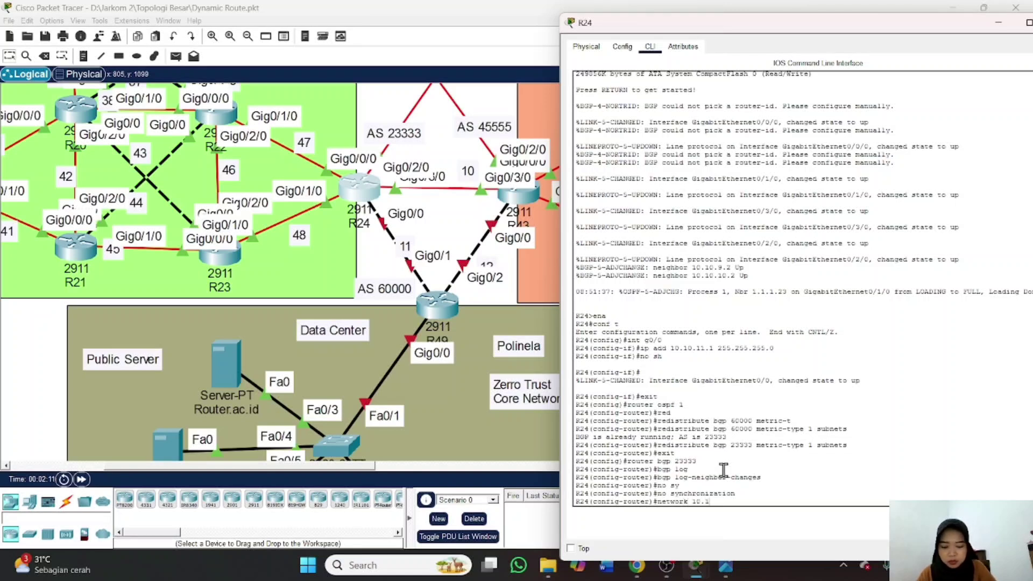
{"action": "type", "text": "0.1"}
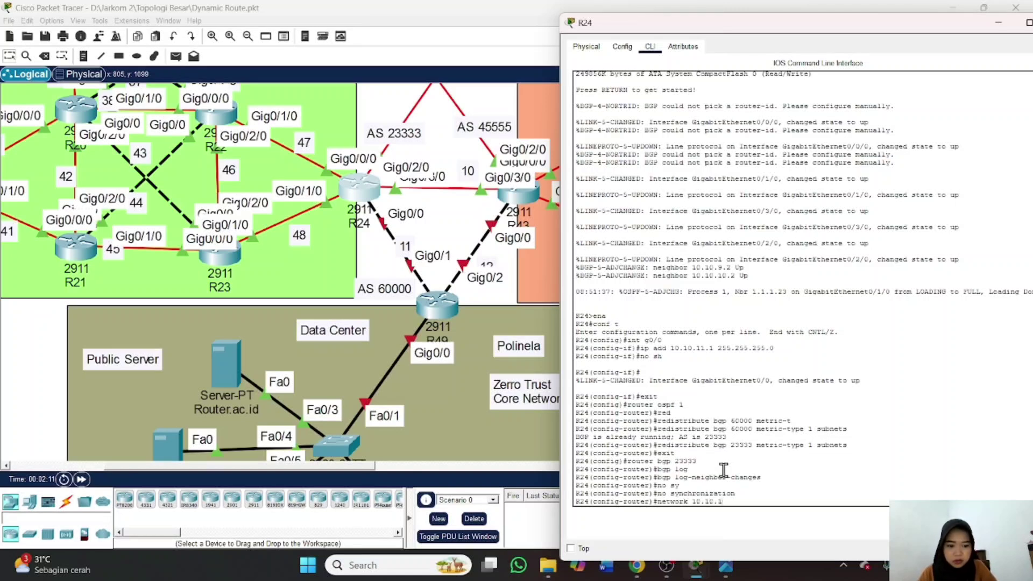
{"action": "type", "text": "1.0 mask"}
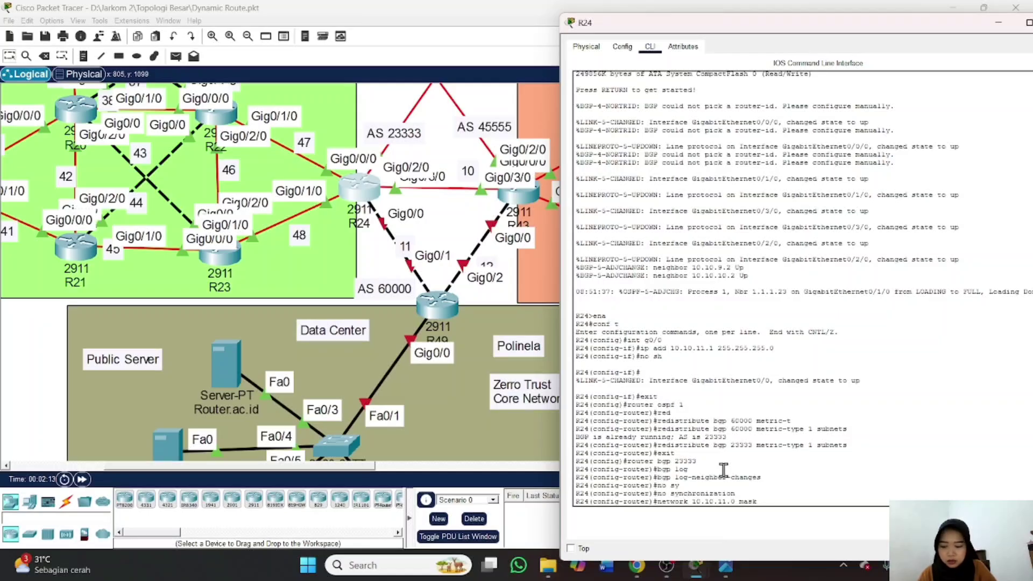
{"action": "type", "text": "255.255.255"}
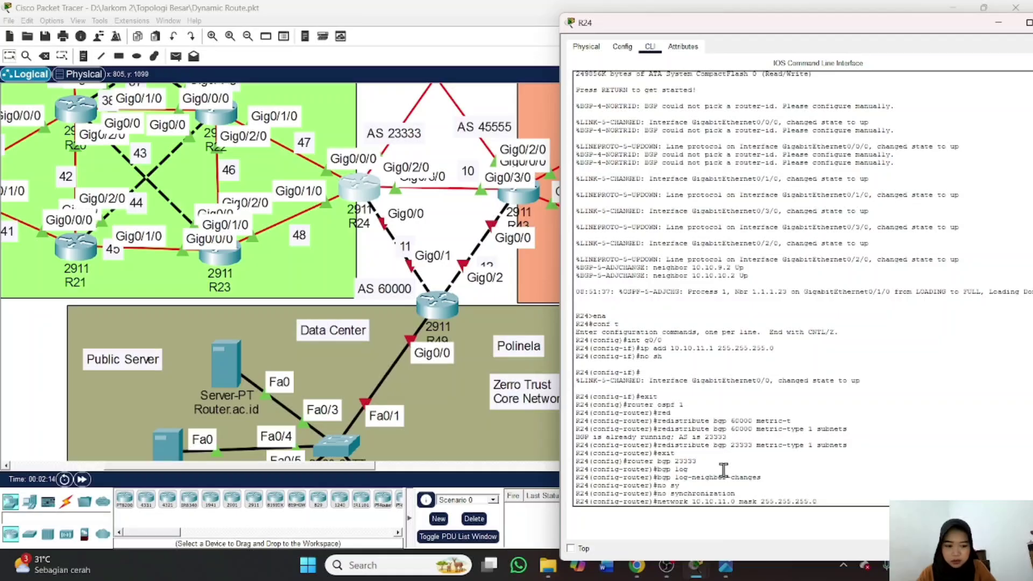
{"action": "type", "text": ".0"}
{"action": "key", "text": "Return"}
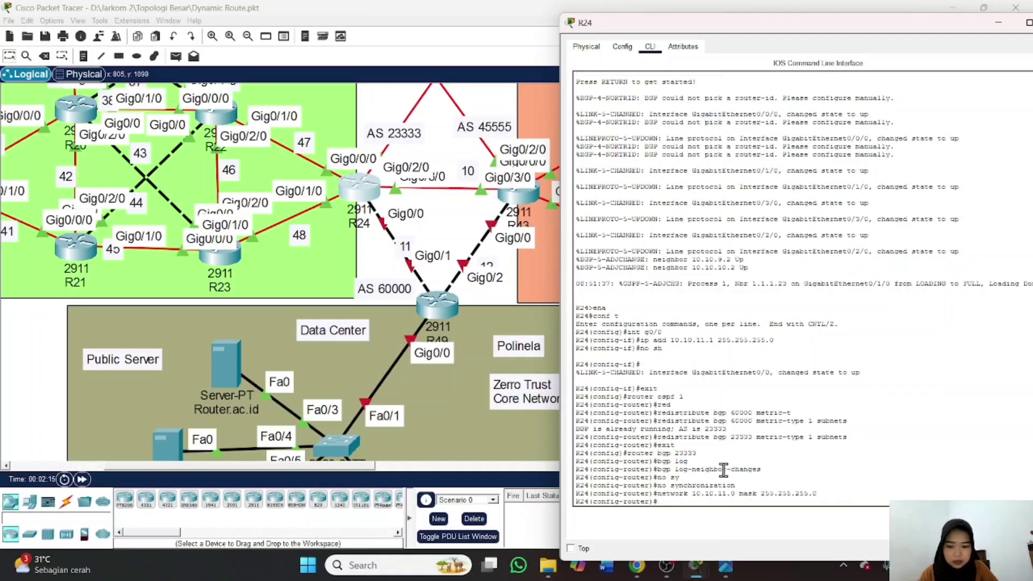
Define BGP neighbor 10.10.11.2 with remote-as 60000 in R24's BGP configuration
{"action": "type", "text": "n"}
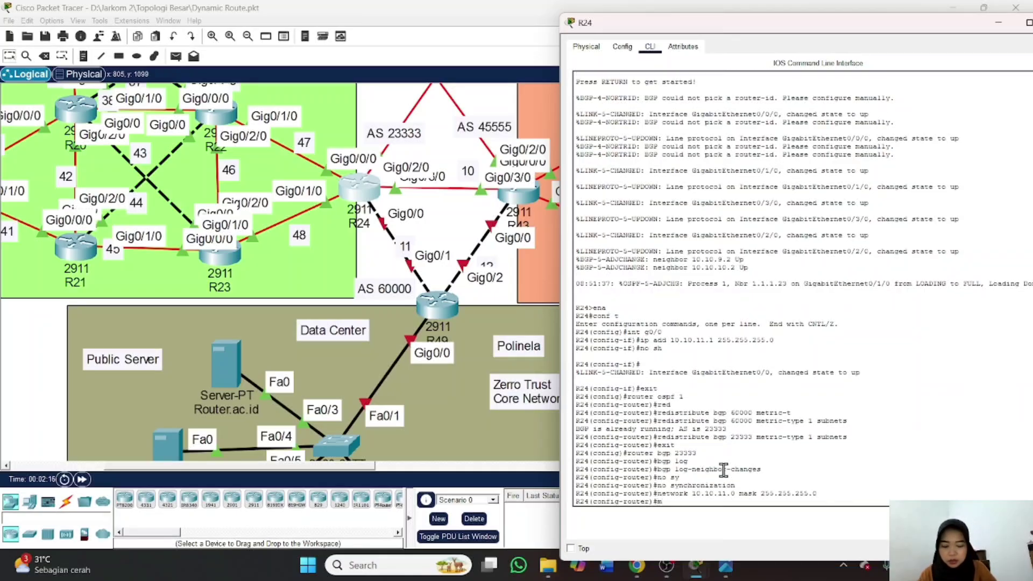
{"action": "type", "text": "eighbo"}
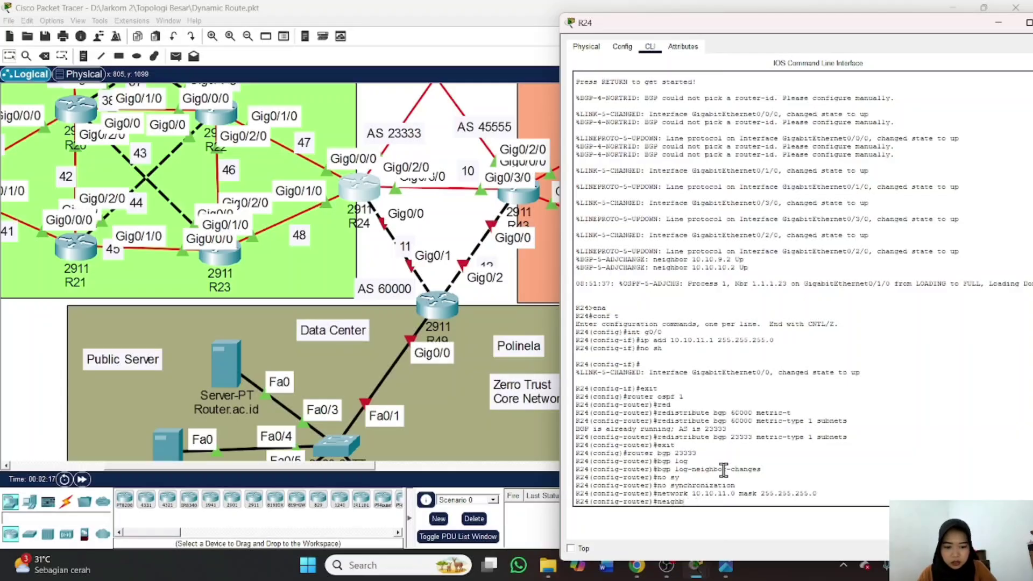
{"action": "key", "text": "BackSpace"}
{"action": "key", "text": "BackSpace"}
{"action": "key", "text": "BackSpace"}
{"action": "key", "text": "BackSpace"}
{"action": "key", "text": "Tab"}
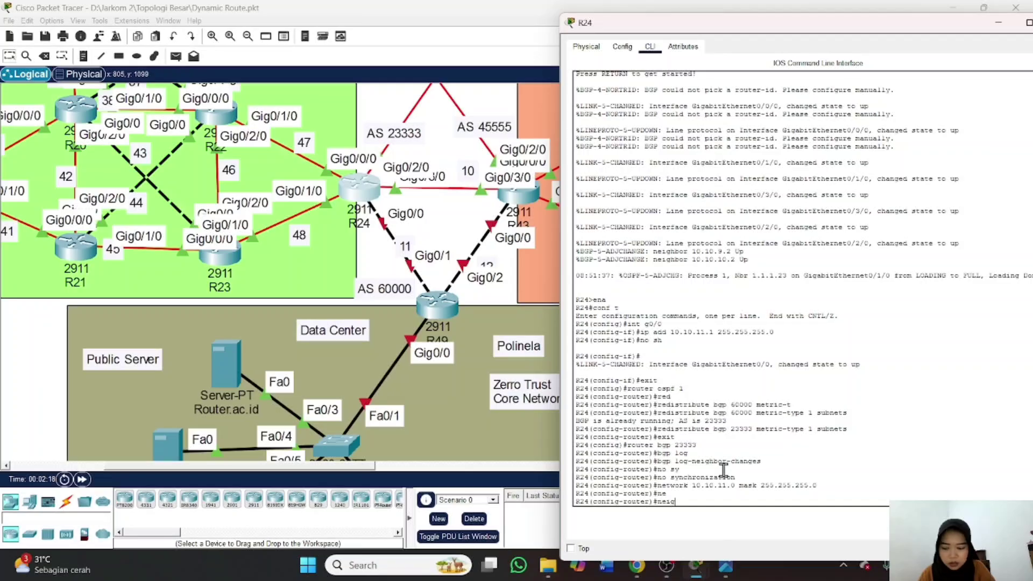
{"action": "key", "text": "Tab"}
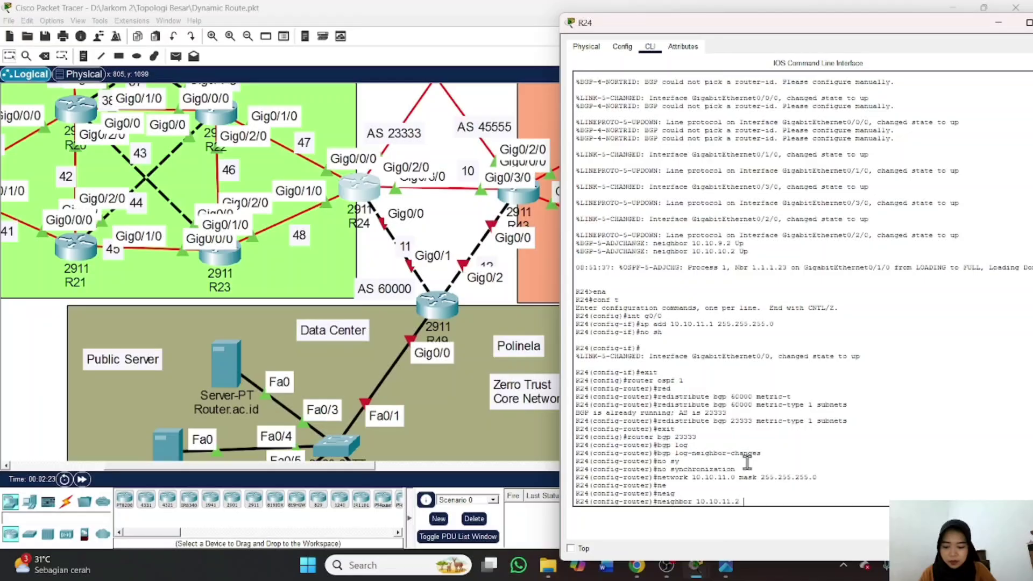
{"action": "type", "text": "mote-as 60000"}
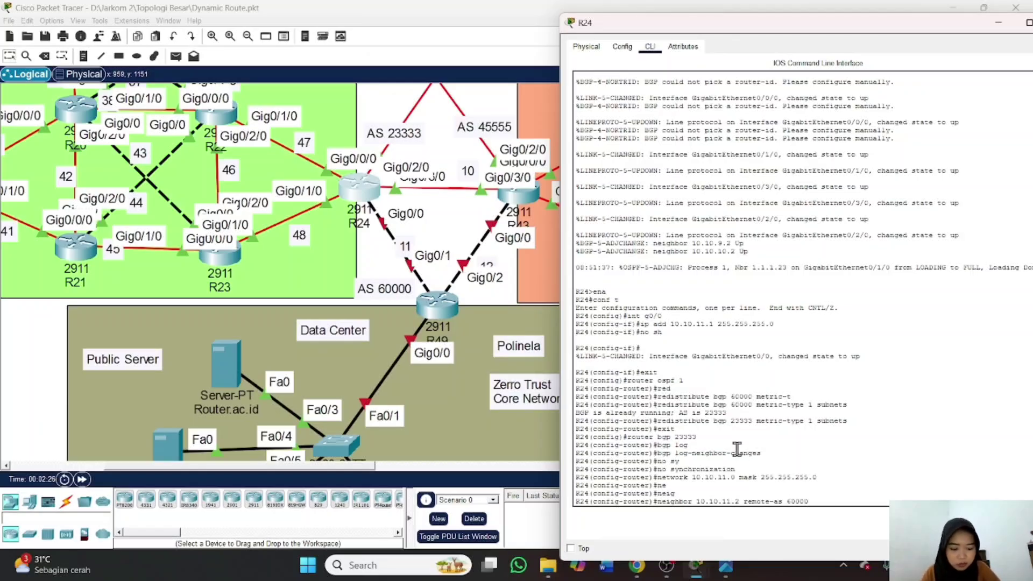
{"action": "key", "text": "Return"}
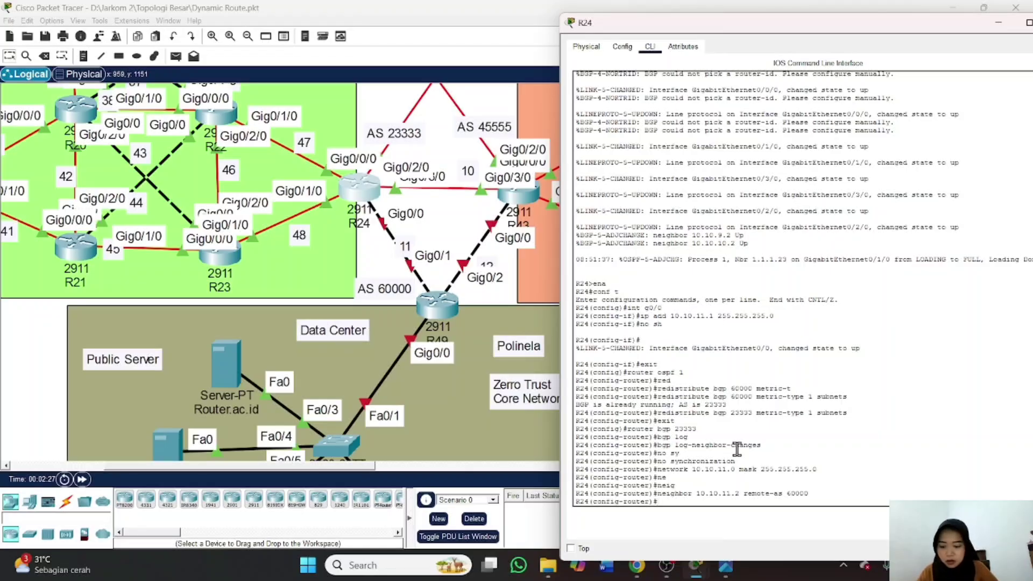
Redistribute OSPF 1 into R24's BGP process, leave configuration mode, and save the configuration
{"action": "type", "text": "red"}
{"action": "key", "text": "Tab"}
{"action": "type", "text": "bgp"}
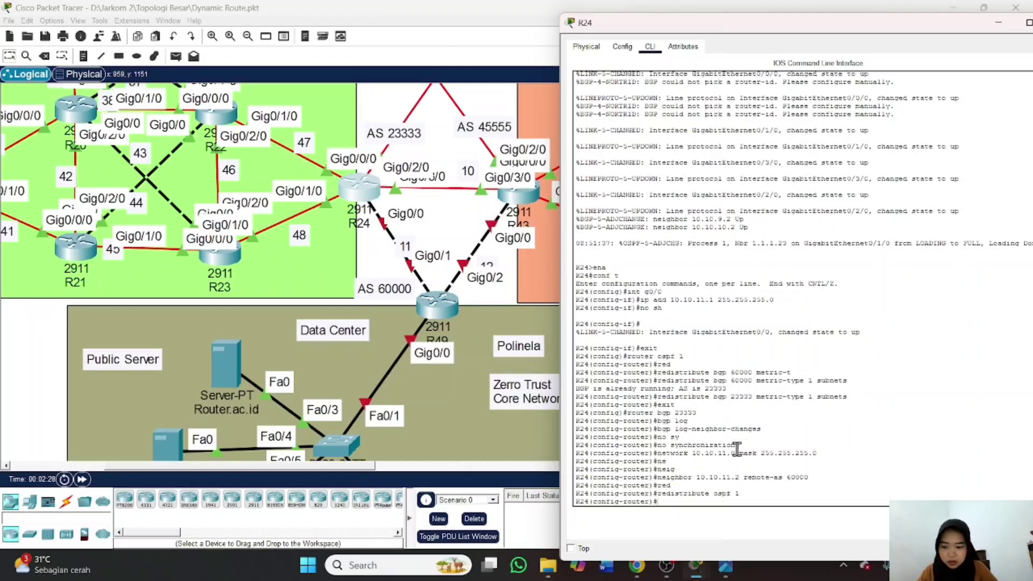
{"action": "key", "text": "Return"}
{"action": "type", "text": "wr"}
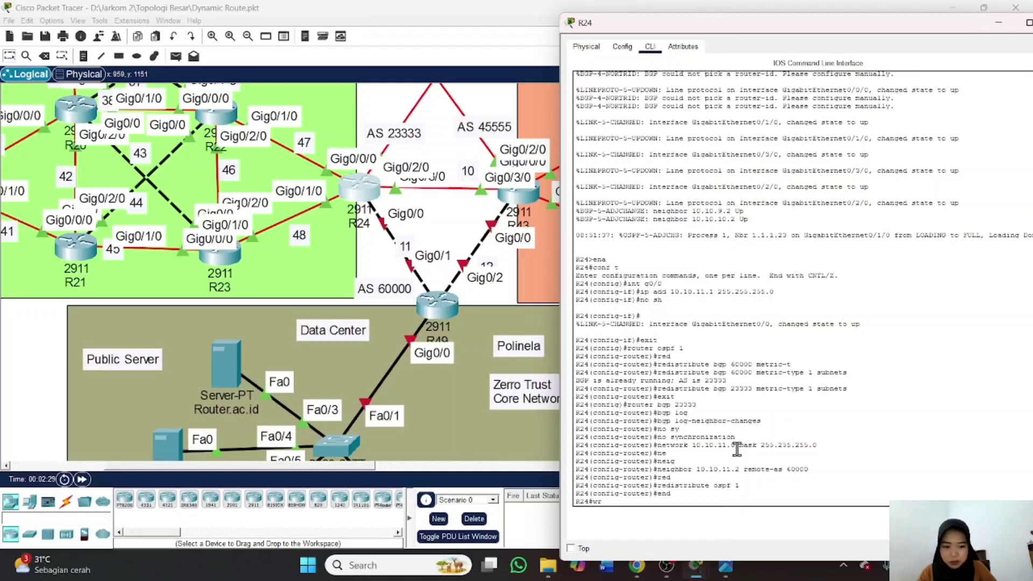
{"action": "key", "text": "Return"}
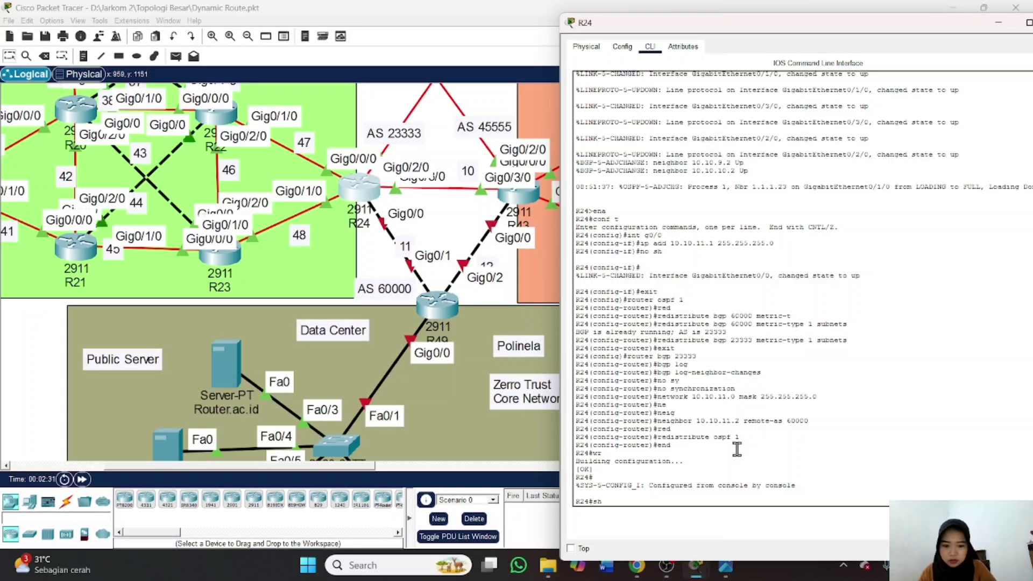
Display R24's BGP summary, examine the entry for neighbor 10.10.11.2, and put the R24 window away
{"action": "type", "text": "sh ip bg"}
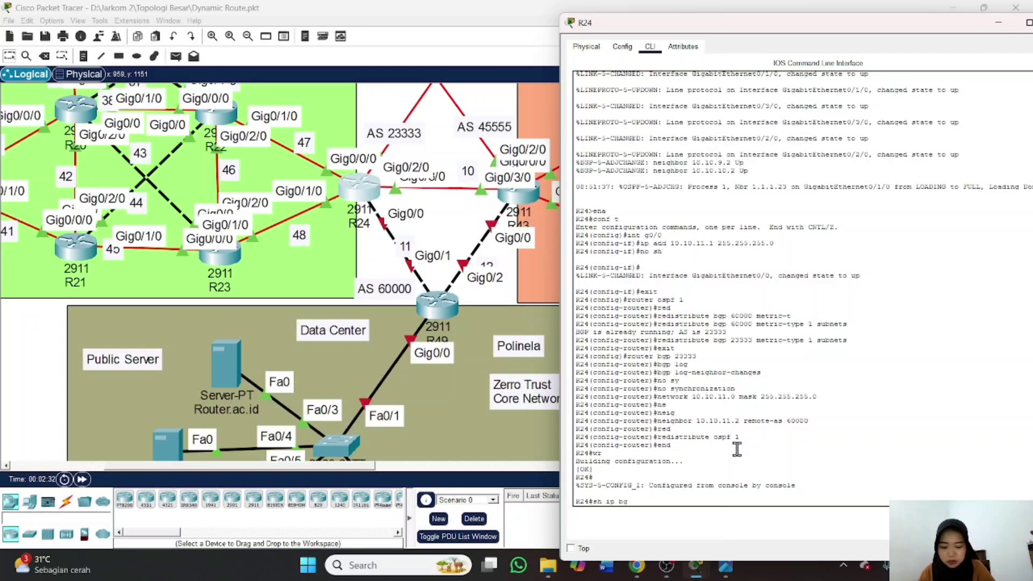
{"action": "type", "text": "p summary"}
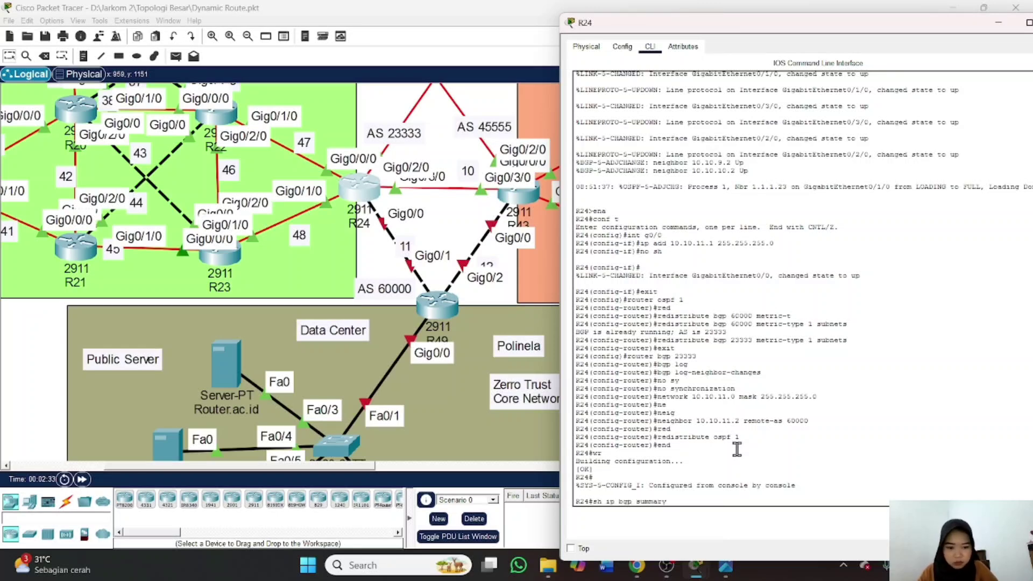
{"action": "key", "text": "Return"}
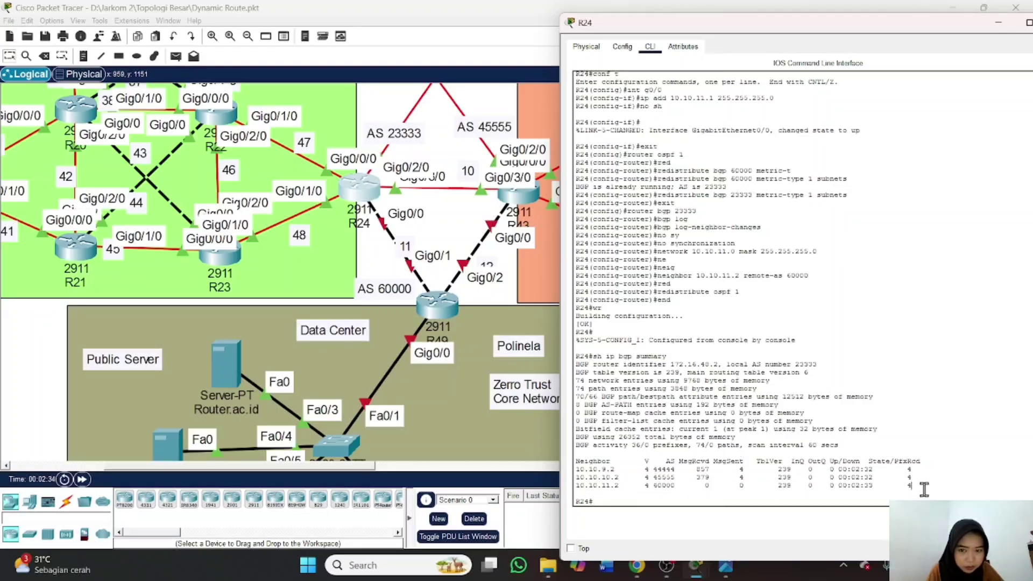
{"action": "left_click_drag", "start_coordinate": [914, 486], "coordinate": [575, 486]}
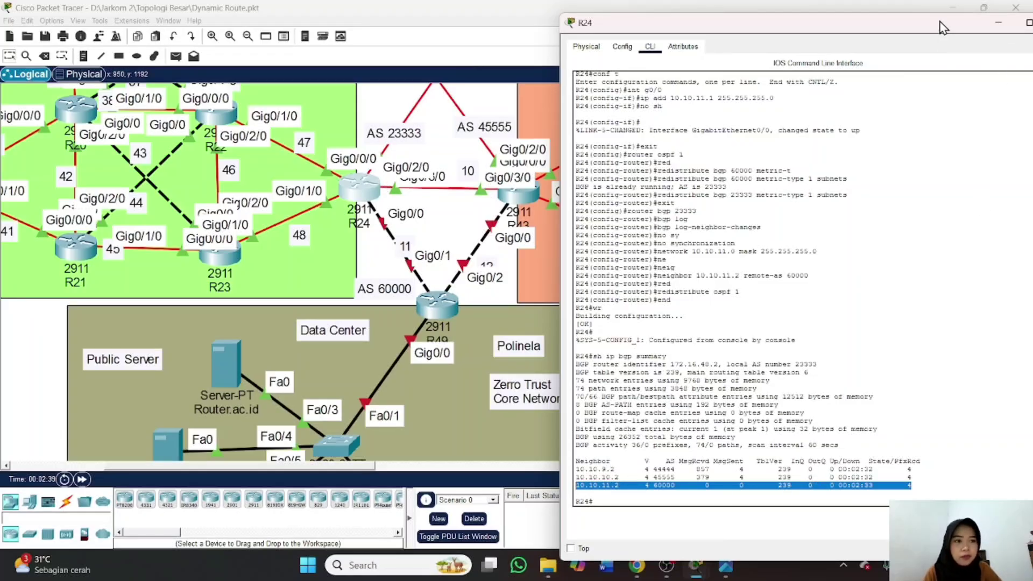
{"action": "left_click_drag", "start_coordinate": [944, 24], "coordinate": [877, 24]}
{"action": "left_click", "coordinate": [997, 30]}
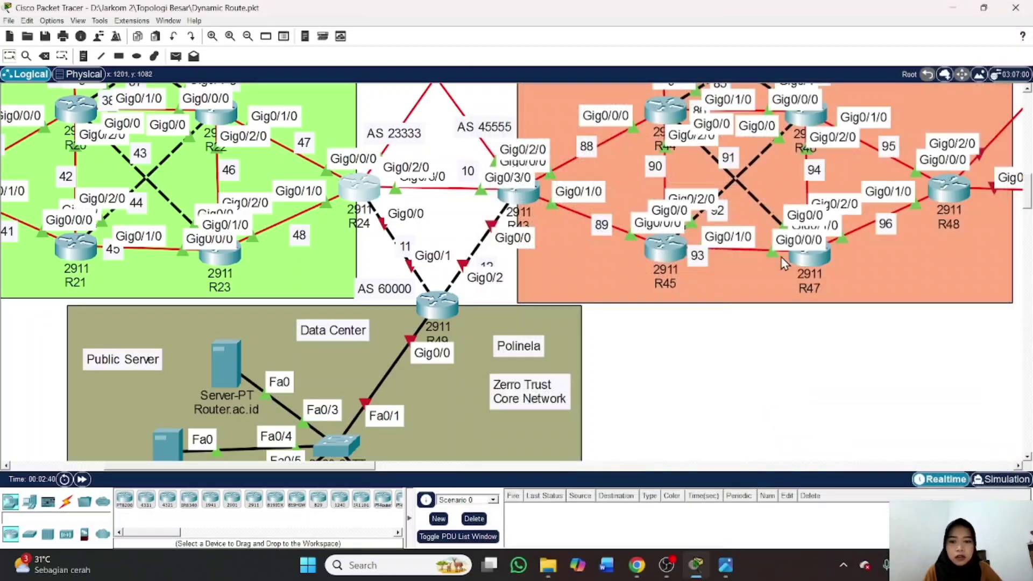
Open router R43's command line and enter global configuration mode
{"action": "scroll", "coordinate": [618, 210], "scroll_direction": "left", "scroll_amount": 3}
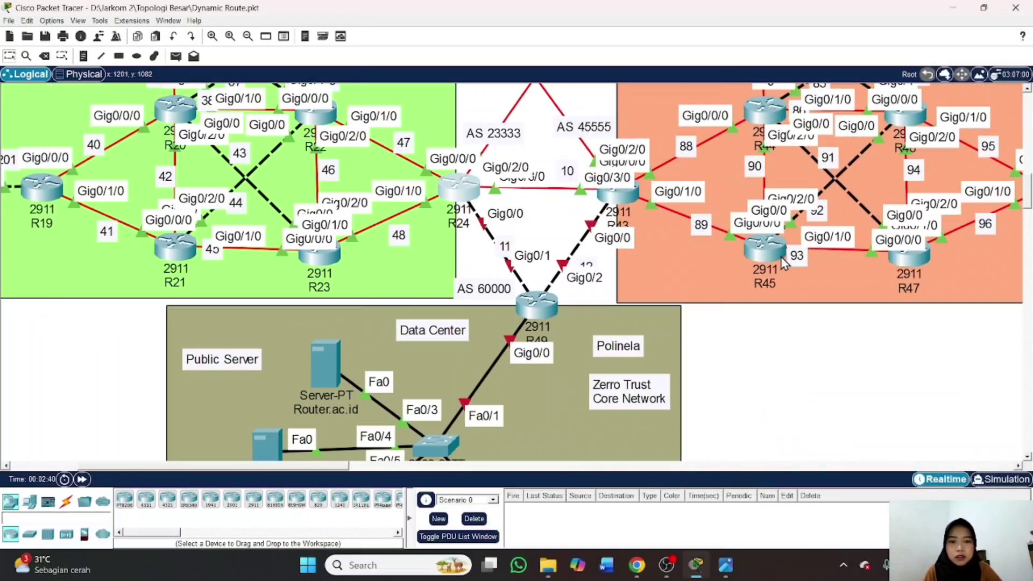
{"action": "left_click", "coordinate": [618, 202]}
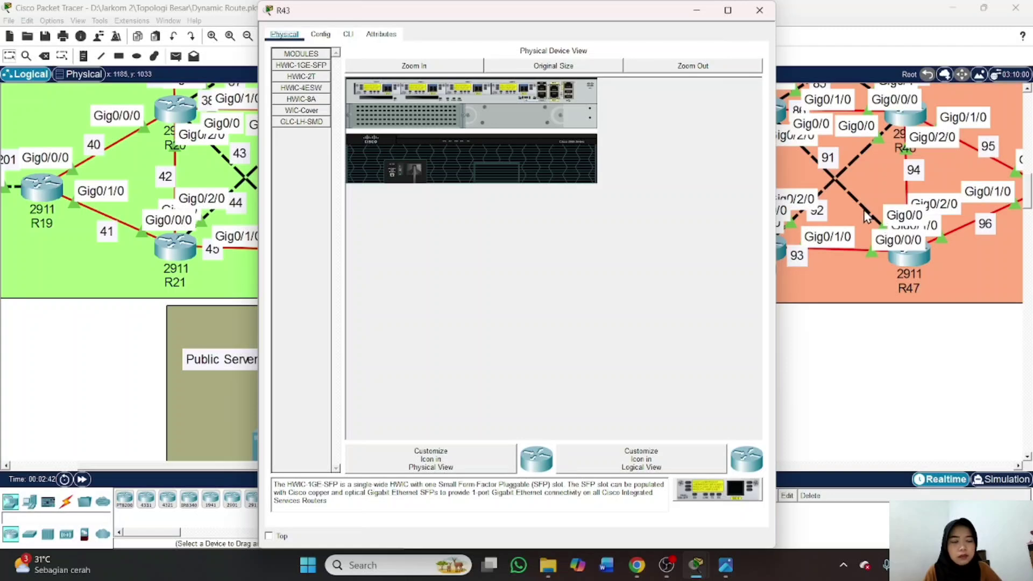
{"action": "left_click", "coordinate": [349, 36]}
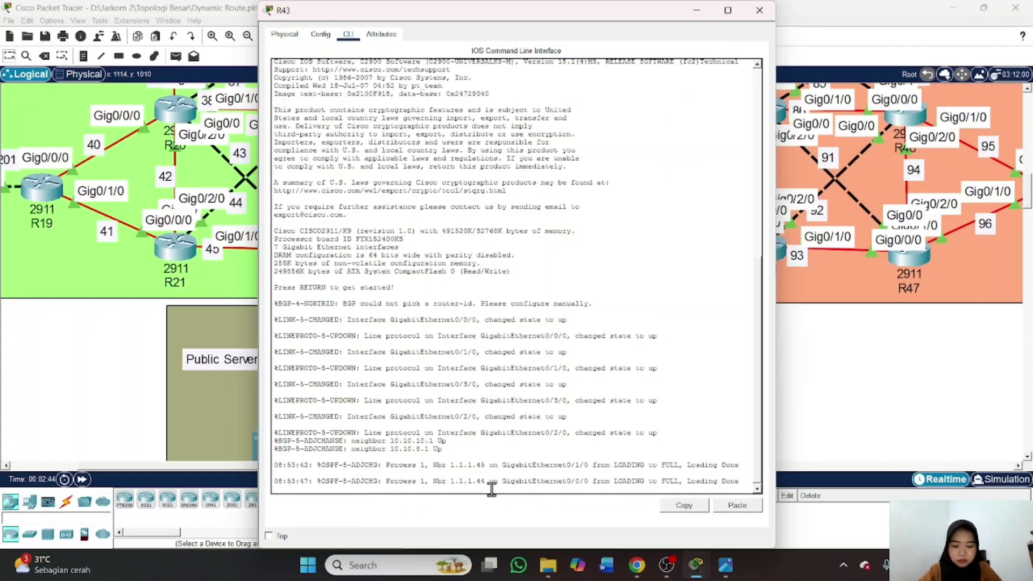
{"action": "key", "text": "Return"}
{"action": "type", "text": "ena"}
{"action": "key", "text": "Return"}
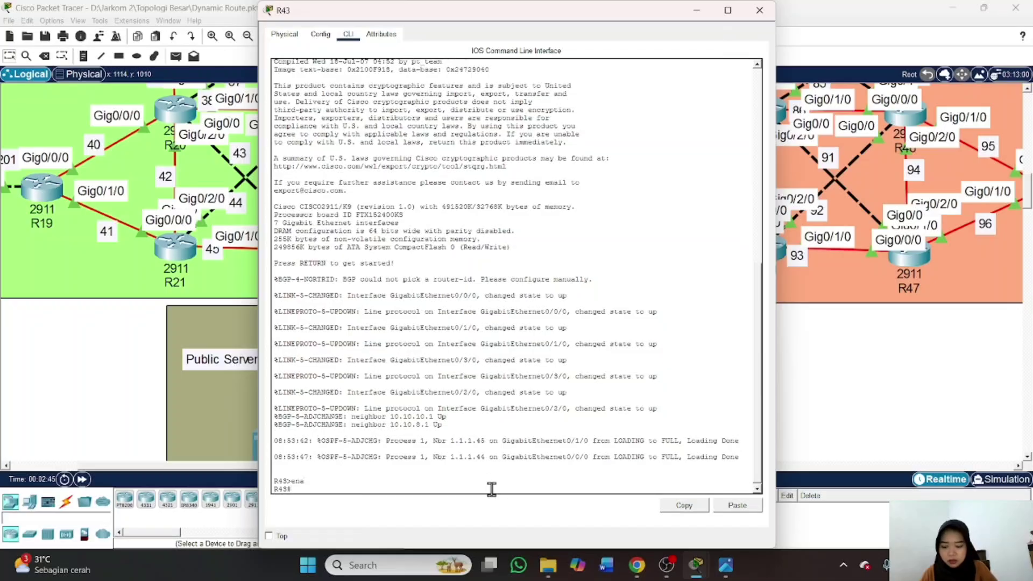
{"action": "type", "text": "conf t"}
{"action": "key", "text": "Return"}
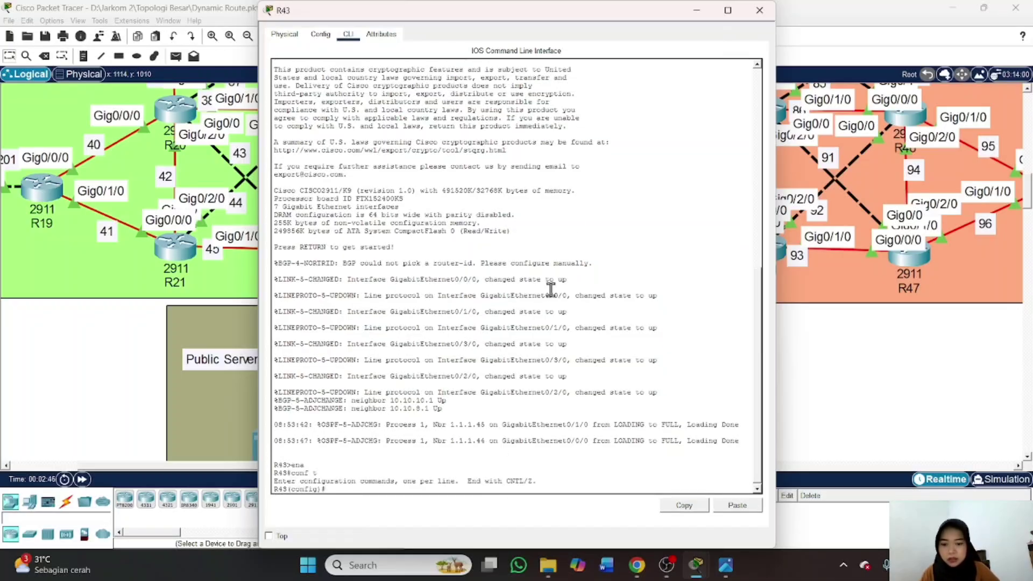
Assign IP address 10.10.12.1 with mask 255.255.255.0 to R43's g0/0 interface, keeping the R43–R49 link in view
{"action": "left_click_drag", "start_coordinate": [553, 14], "coordinate": [811, 21]}
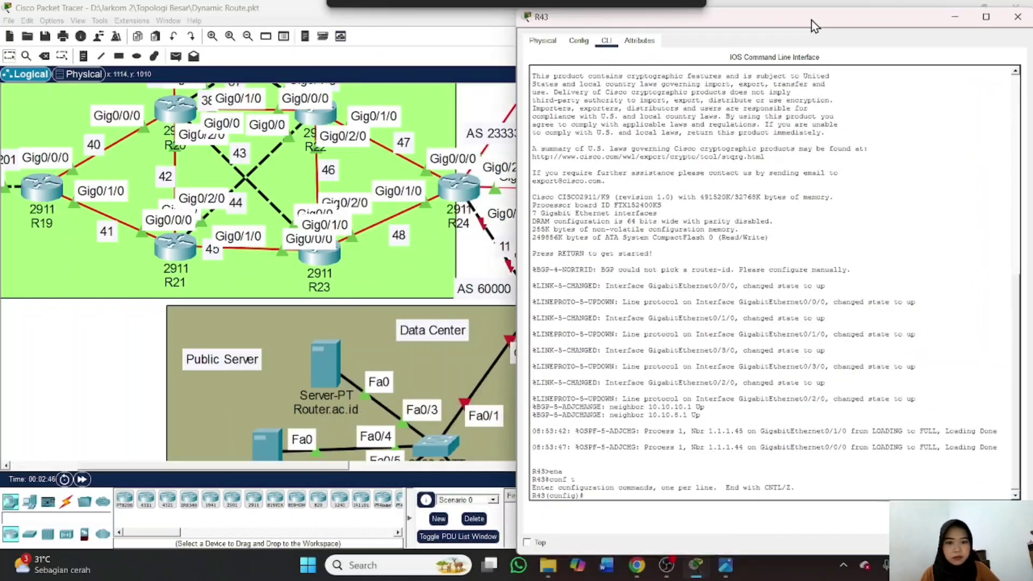
{"action": "scroll", "coordinate": [482, 403], "scroll_direction": "right", "scroll_amount": 5}
{"action": "scroll", "coordinate": [483, 402], "scroll_direction": "up", "scroll_amount": 2}
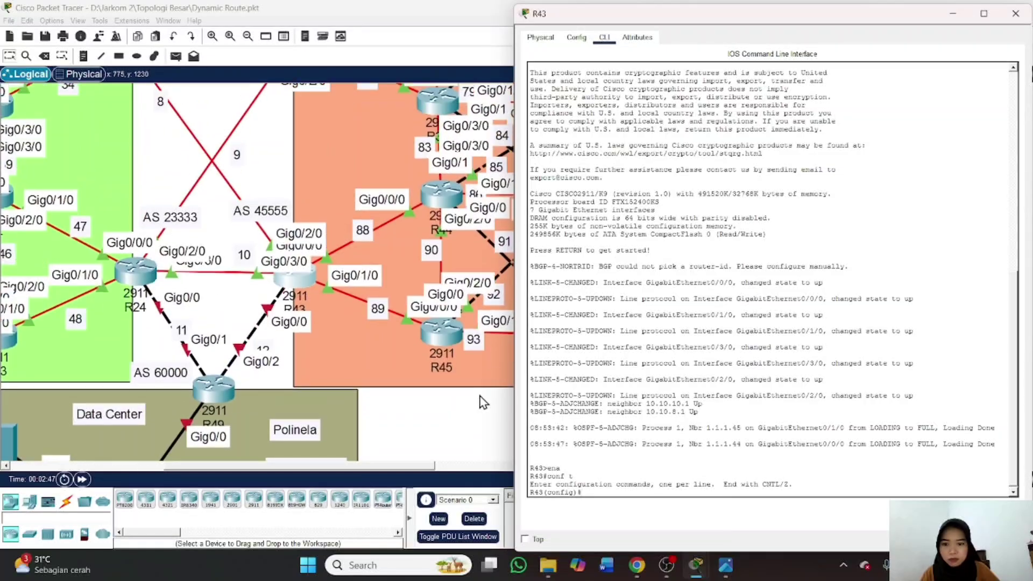
{"action": "scroll", "coordinate": [479, 396], "scroll_direction": "left", "scroll_amount": 3}
{"action": "scroll", "coordinate": [479, 396], "scroll_direction": "right", "scroll_amount": 1}
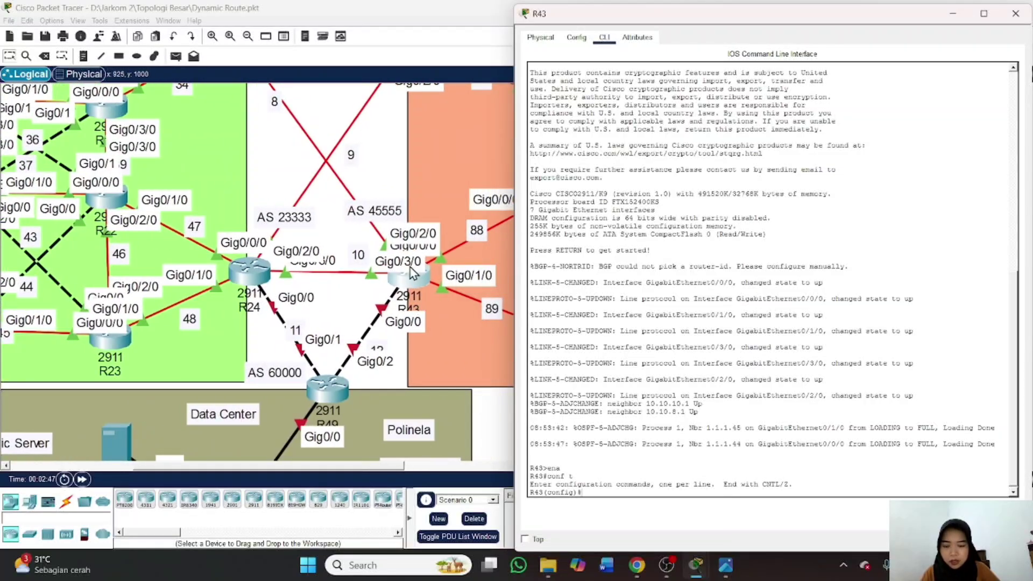
{"action": "type", "text": "int g0"}
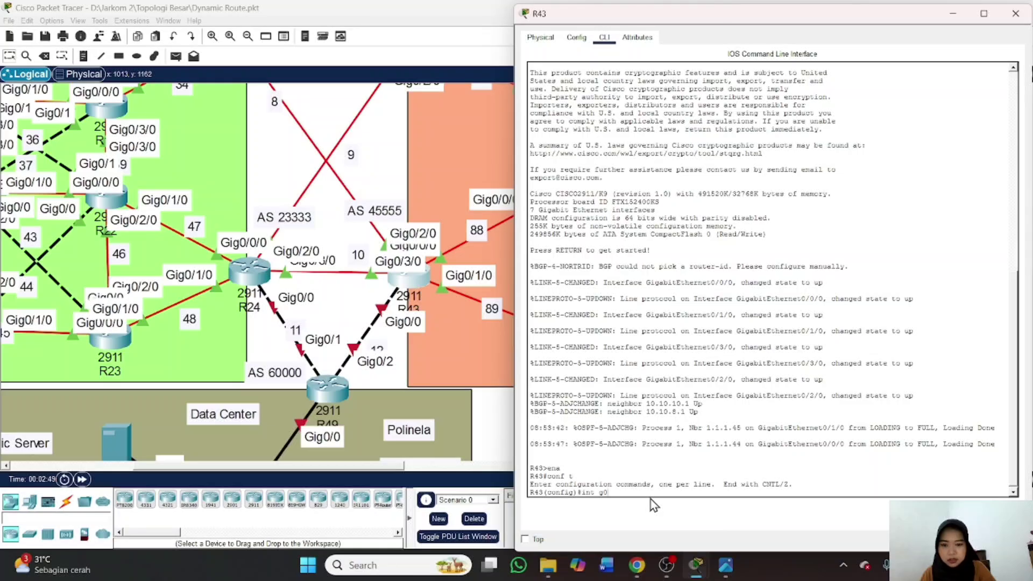
{"action": "type", "text": "/"}
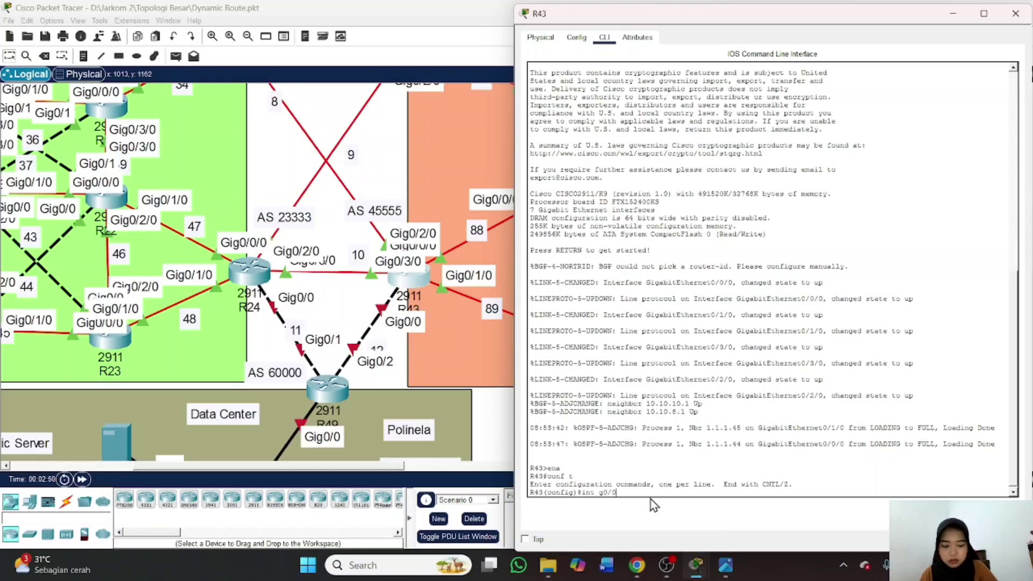
{"action": "type", "text": "0"}
{"action": "key", "text": "Return"}
{"action": "type", "text": "ip a"}
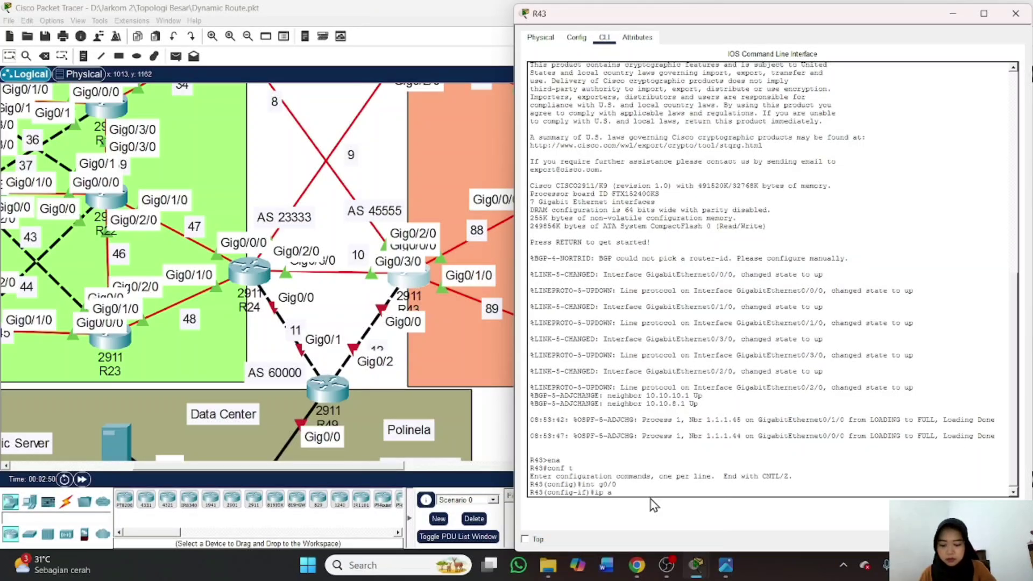
{"action": "type", "text": "dd 10.10."}
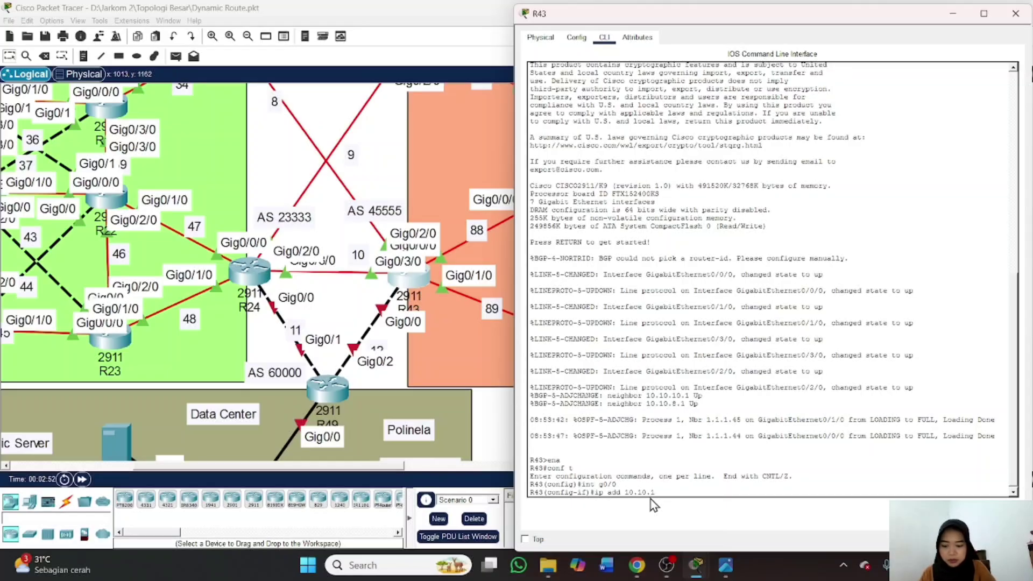
{"action": "type", "text": "12.1"}
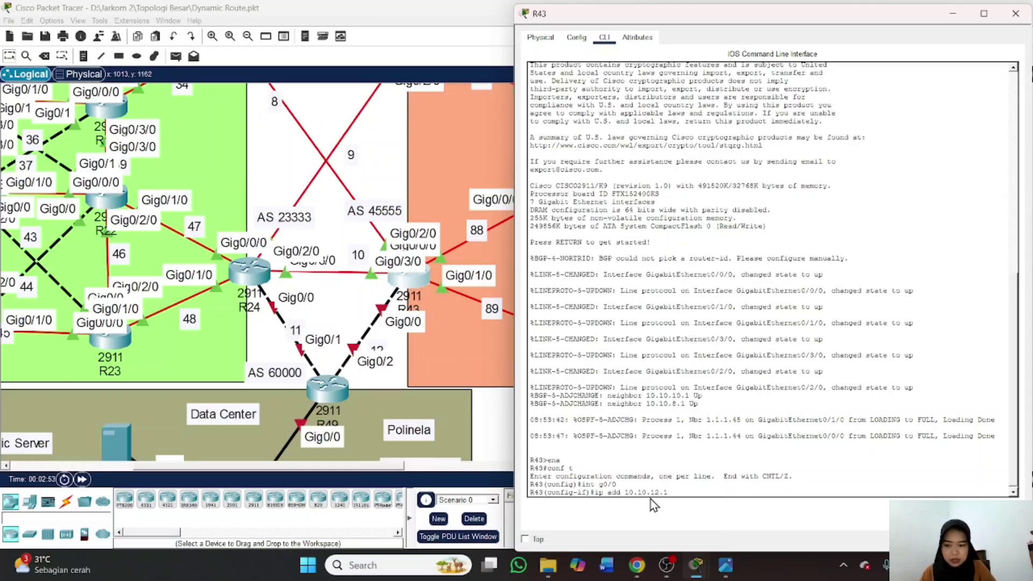
{"action": "type", "text": " 255"}
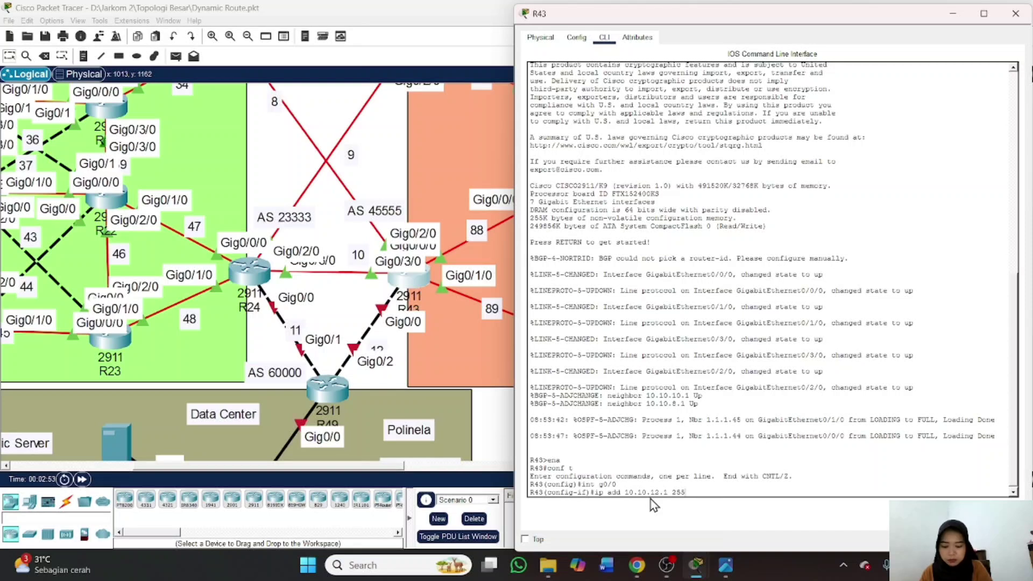
{"action": "type", "text": ".255.255"}
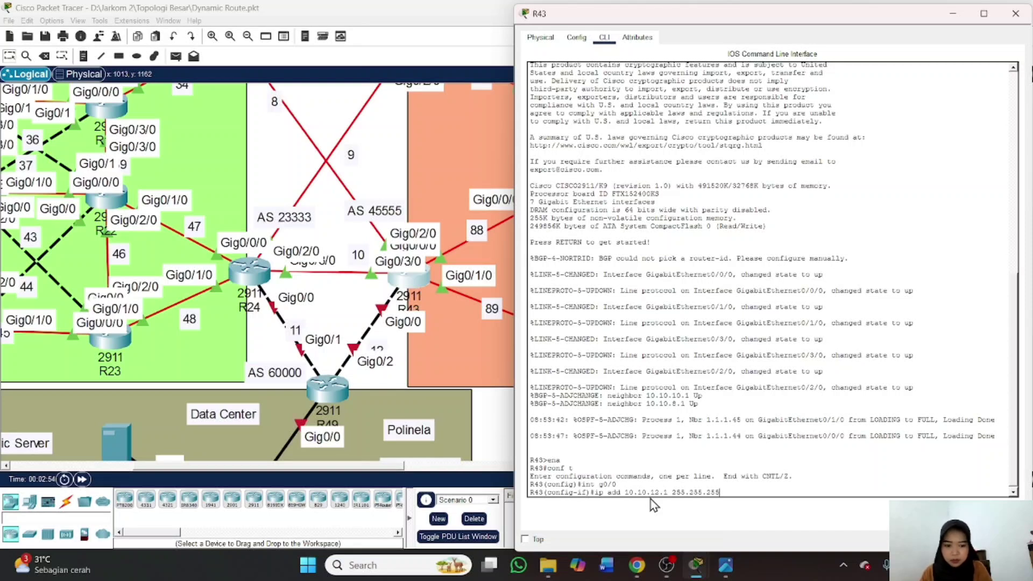
{"action": "type", "text": ".0"}
{"action": "key", "text": "Return"}
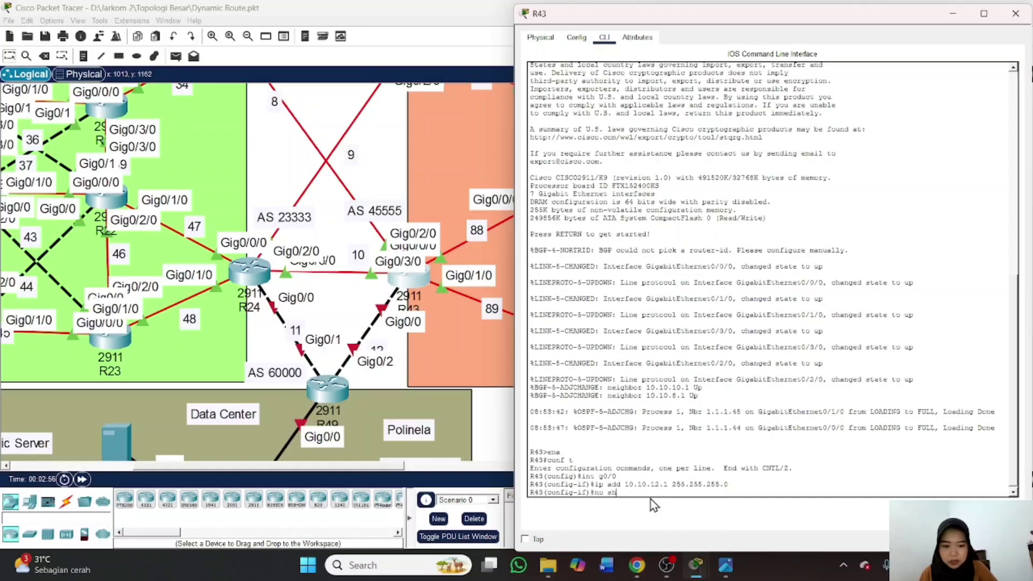
Enable R43's g0/0 interface with no shutdown and exit interface configuration
{"action": "type", "text": "no sh"}
{"action": "key", "text": "Return"}
{"action": "key", "text": "Return"}
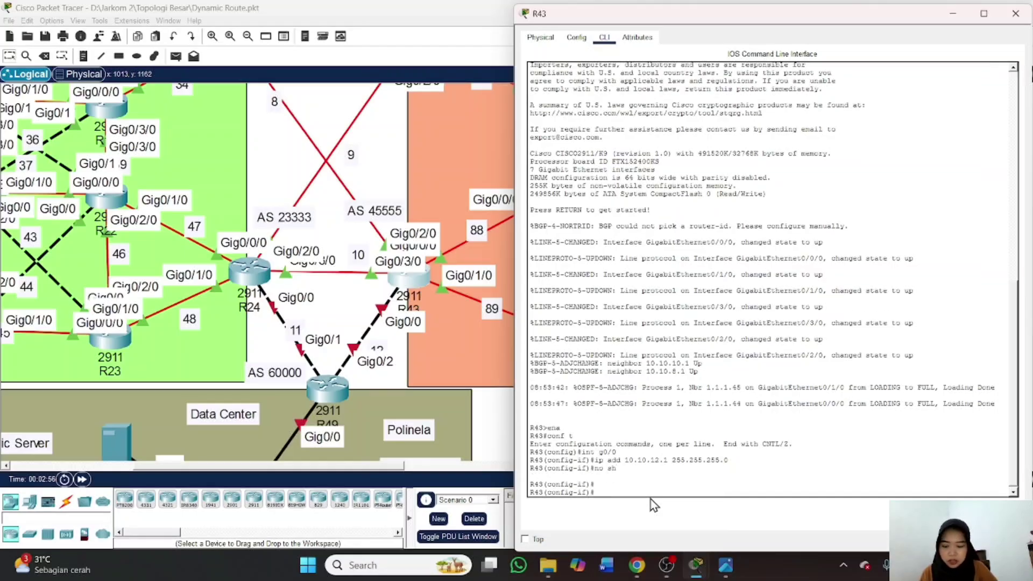
{"action": "type", "text": "exit"}
{"action": "key", "text": "Return"}
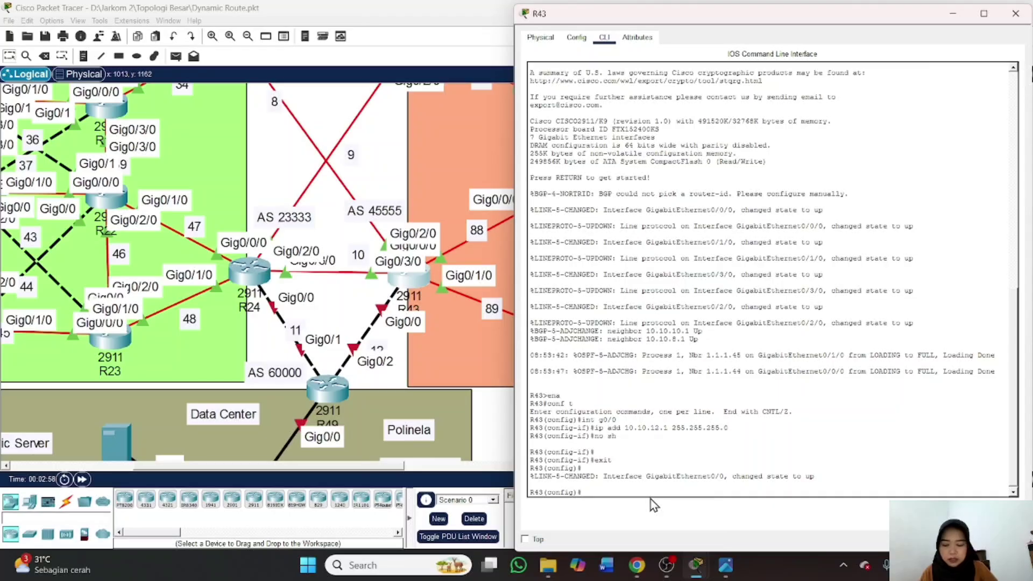
Redistribute BGP 45555 into R43's OSPF process 1 with metric-type 1 and subnets, and return to global configuration mode
{"action": "type", "text": "router ospf 1"}
{"action": "key", "text": "Return"}
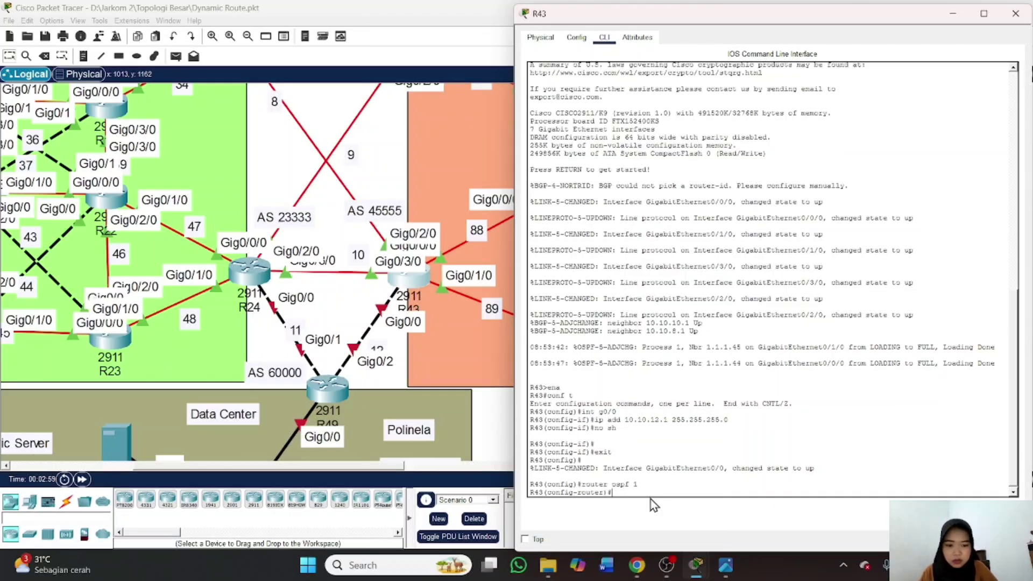
{"action": "type", "text": "n"}
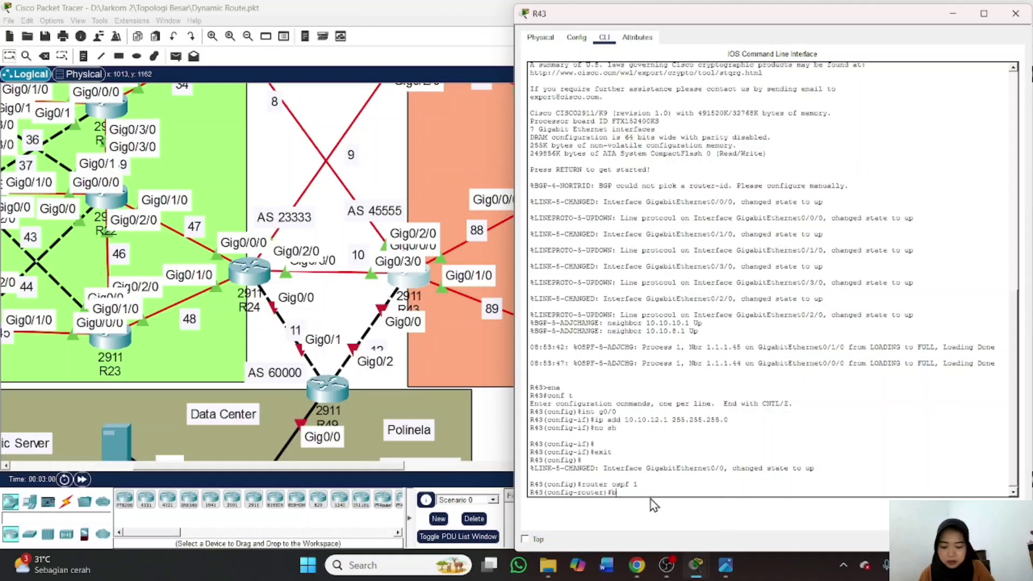
{"action": "type", "text": "e"}
{"action": "key", "text": "BackSpace"}
{"action": "key", "text": "BackSpace"}
{"action": "type", "text": "red"}
{"action": "key", "text": "Tab"}
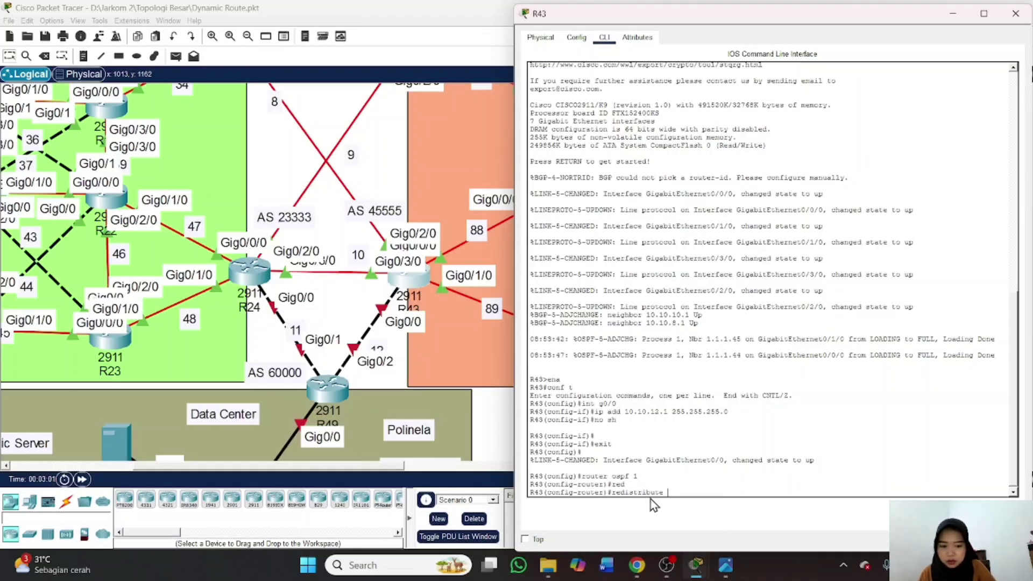
{"action": "type", "text": "bg"}
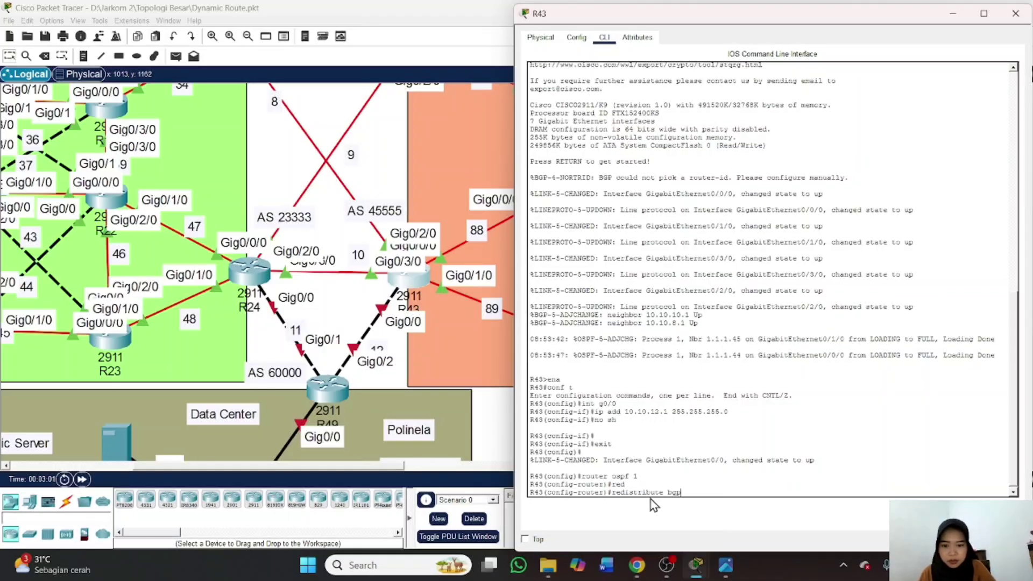
{"action": "type", "text": "p"}
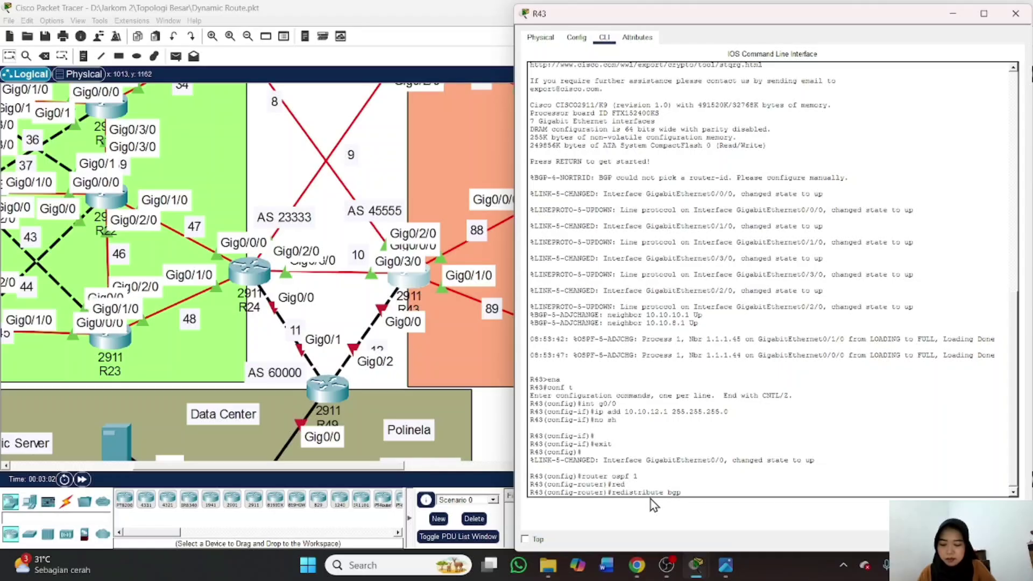
{"action": "type", "text": " 45555"}
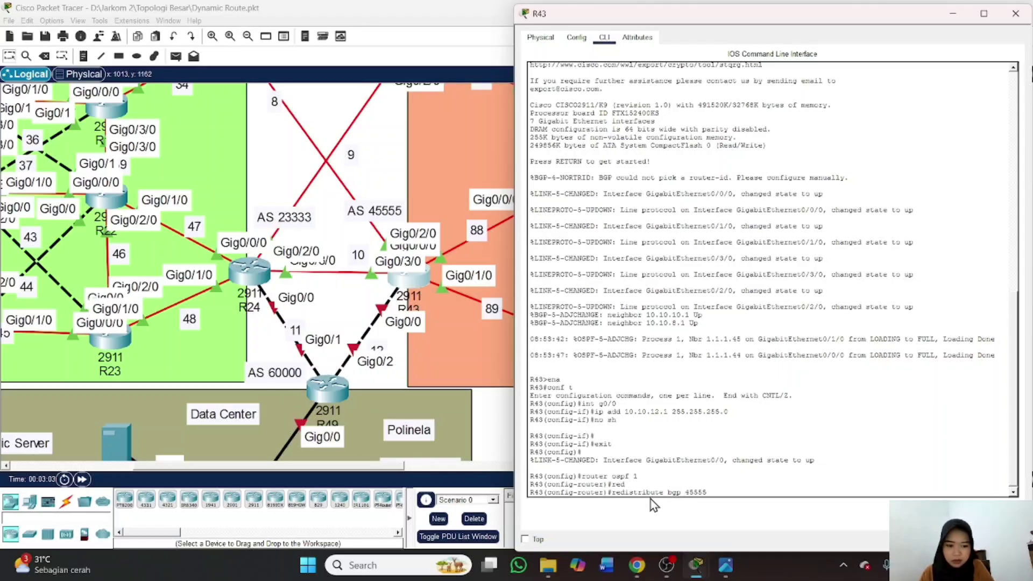
{"action": "type", "text": " met"}
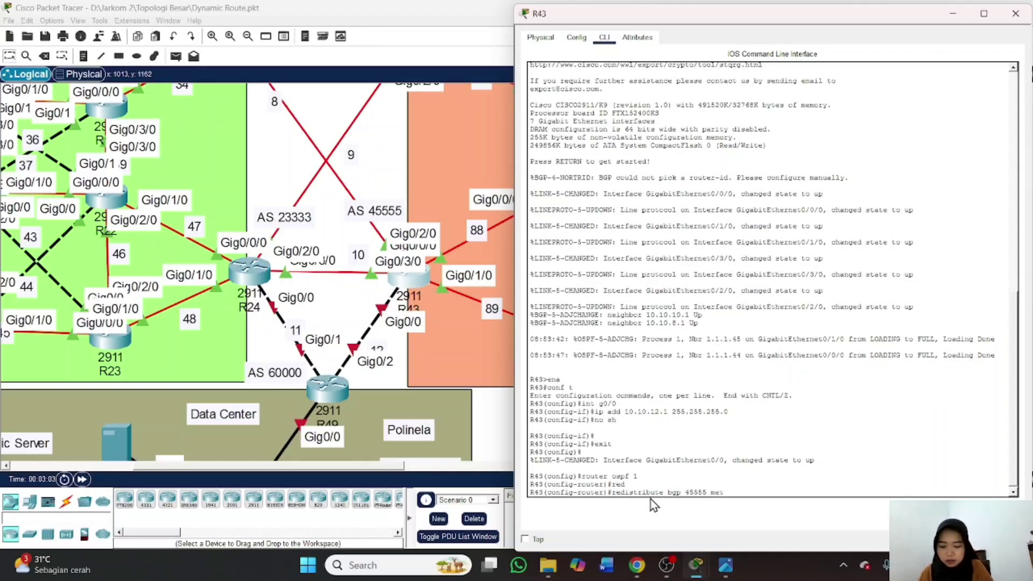
{"action": "type", "text": "ric-t"}
{"action": "key", "text": "Tab"}
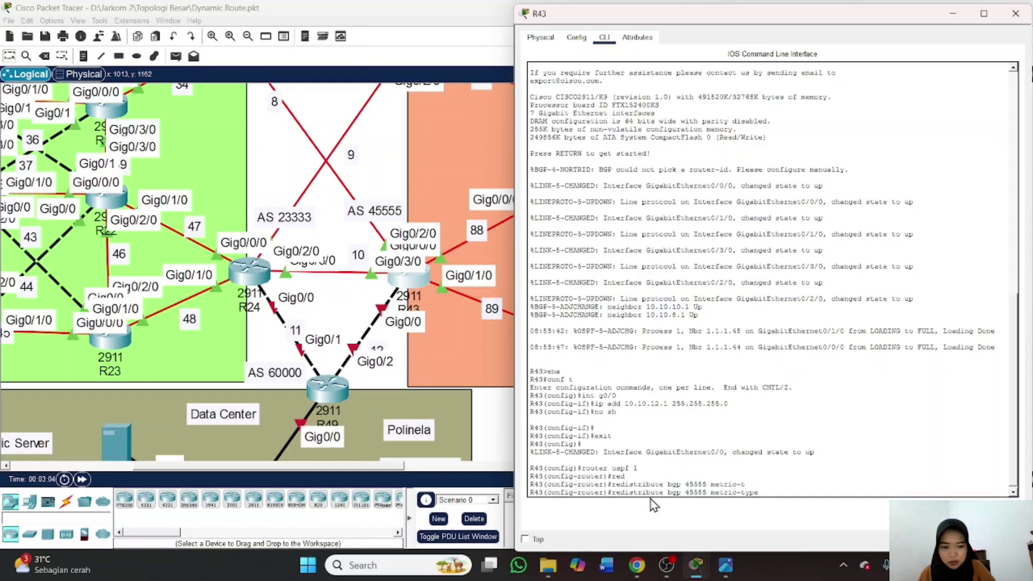
{"action": "type", "text": "1 subne"}
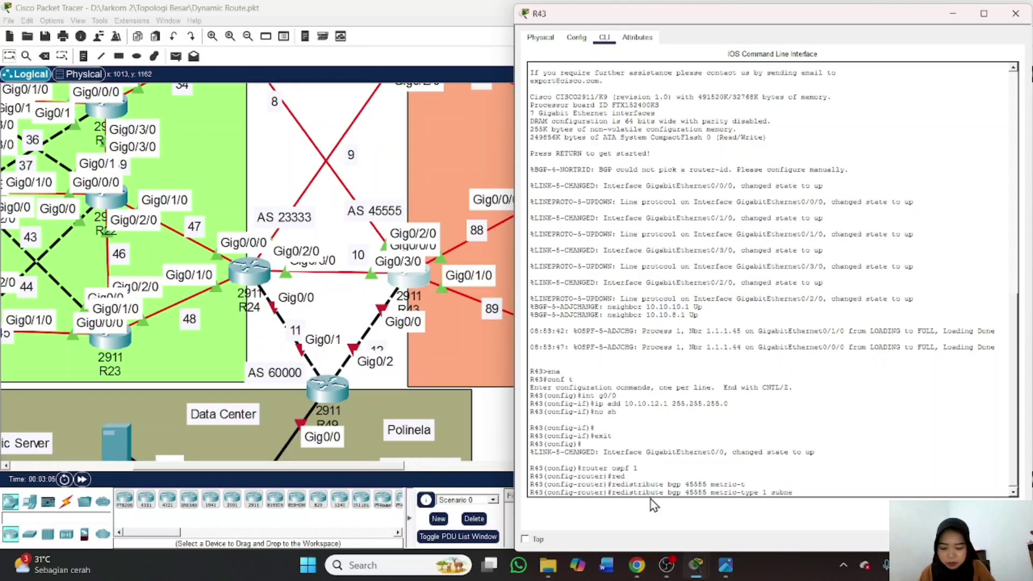
{"action": "type", "text": "ts"}
{"action": "key", "text": "Return"}
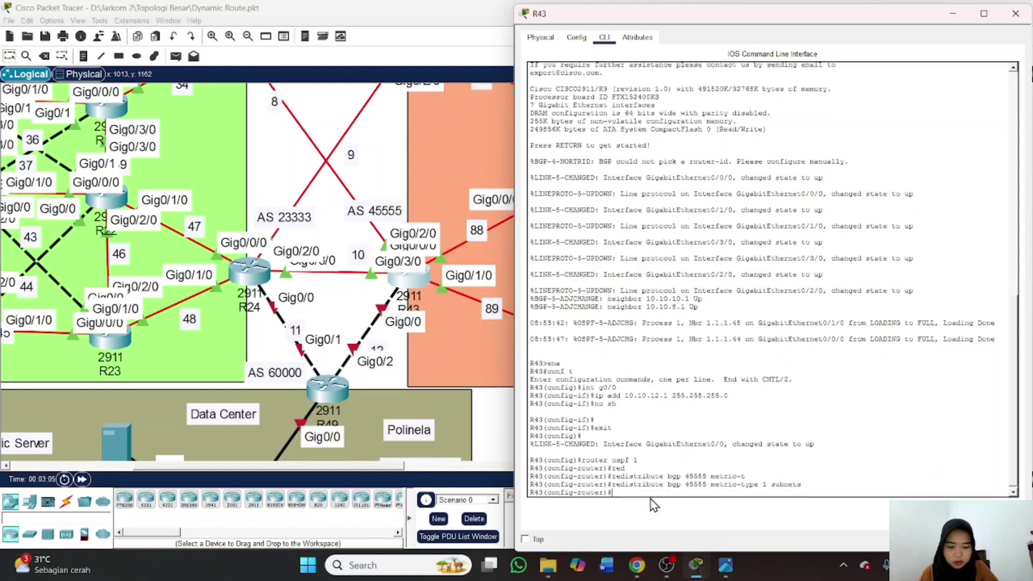
{"action": "type", "text": "e"}
{"action": "type", "text": "xit"}
{"action": "key", "text": "Return"}
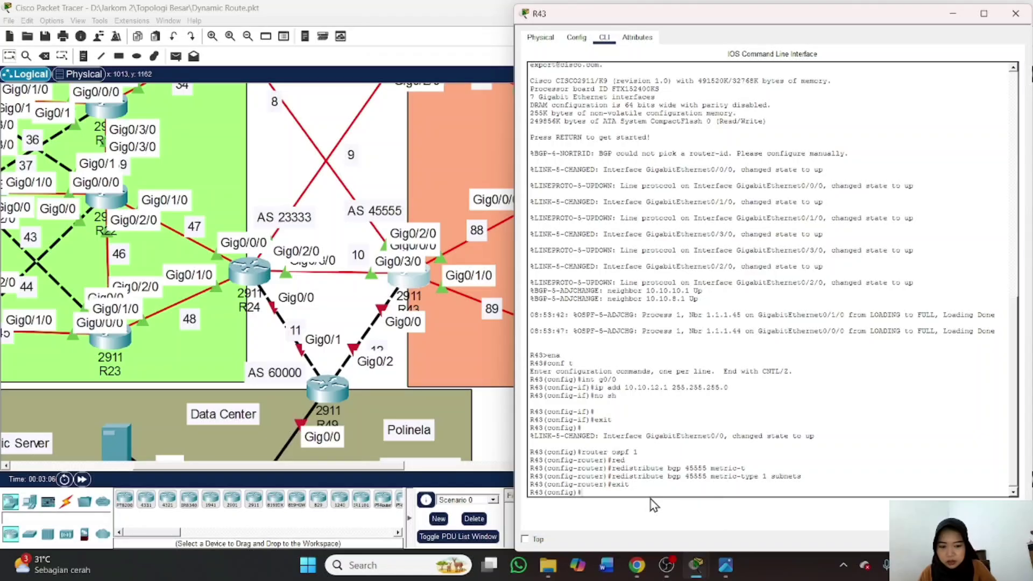
Enter R43's BGP process for AS 45555 and enable log-neighbor-changes
{"action": "type", "text": "bgp"}
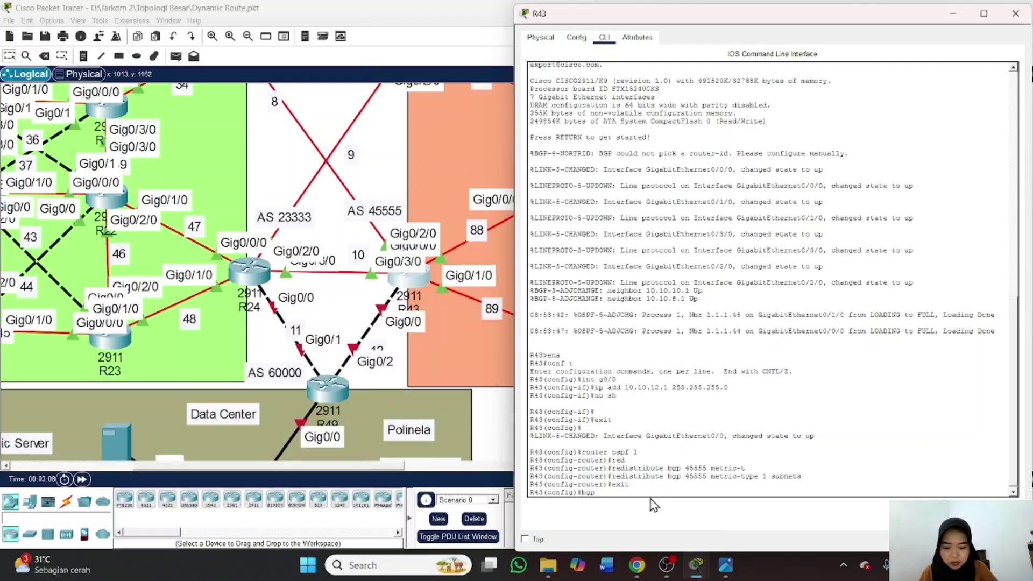
{"action": "key", "text": "Home"}
{"action": "type", "text": "router bgp "}
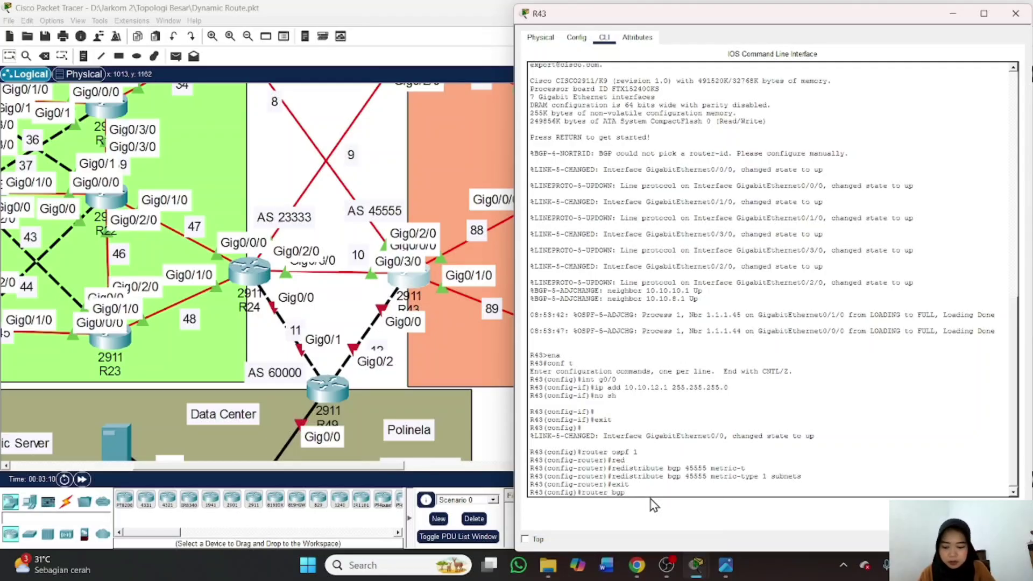
{"action": "type", "text": "45555"}
{"action": "key", "text": "Return"}
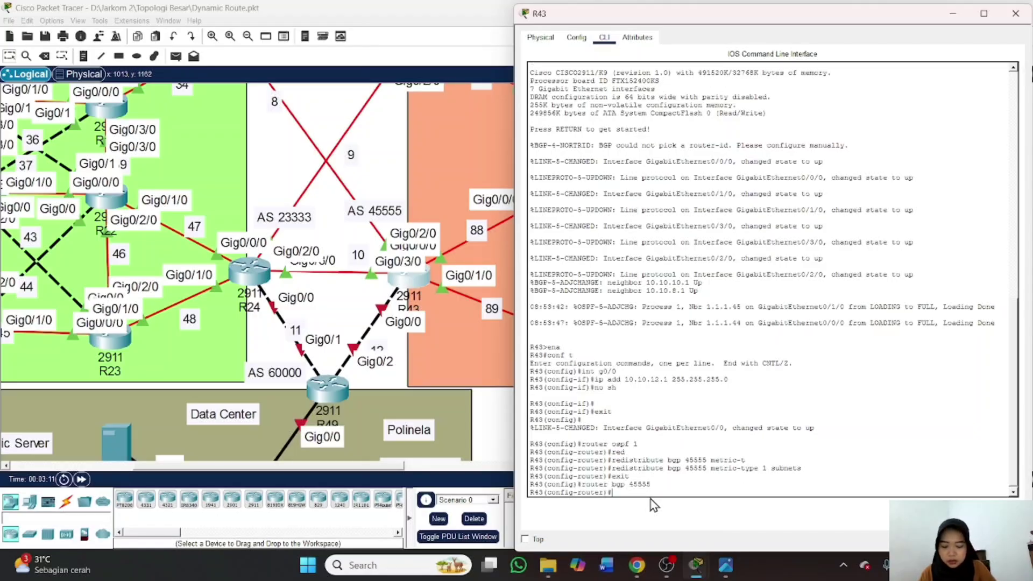
{"action": "type", "text": "bgp "}
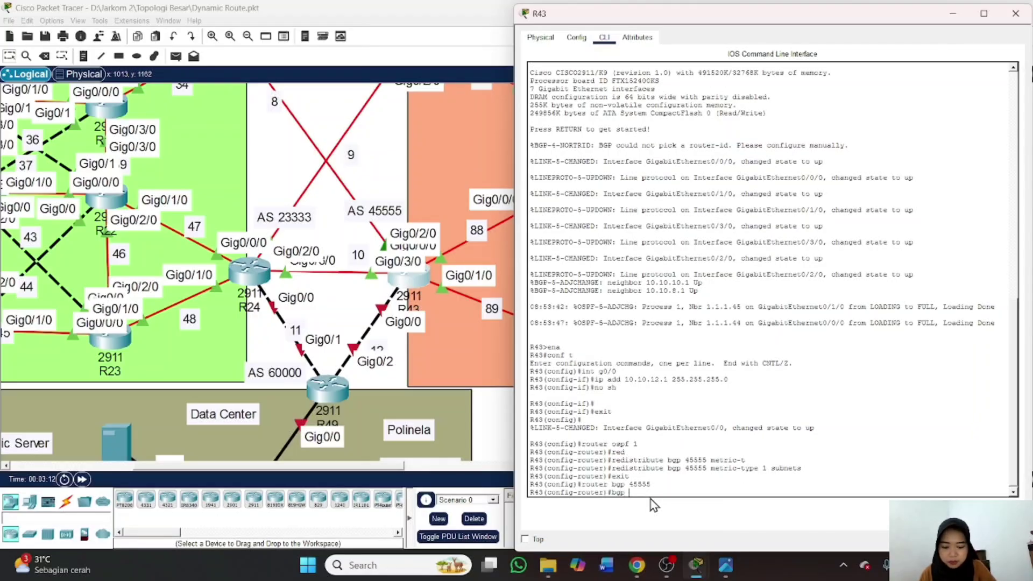
{"action": "type", "text": "1"}
{"action": "type", "text": "o"}
{"action": "key", "text": "Tab"}
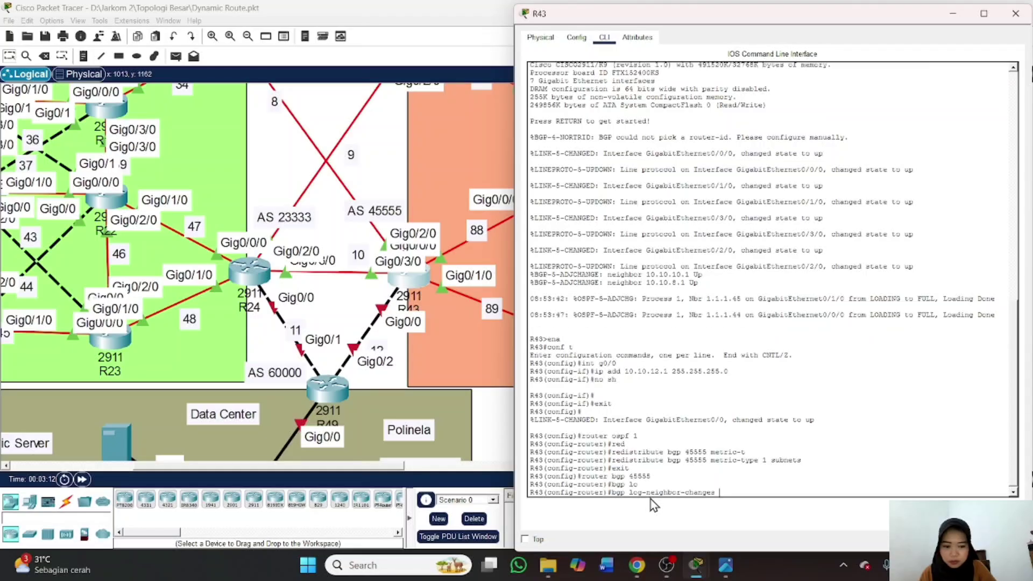
{"action": "key", "text": "Return"}
Disable synchronization in R43's BGP process with no synchronization
{"action": "type", "text": "no "}
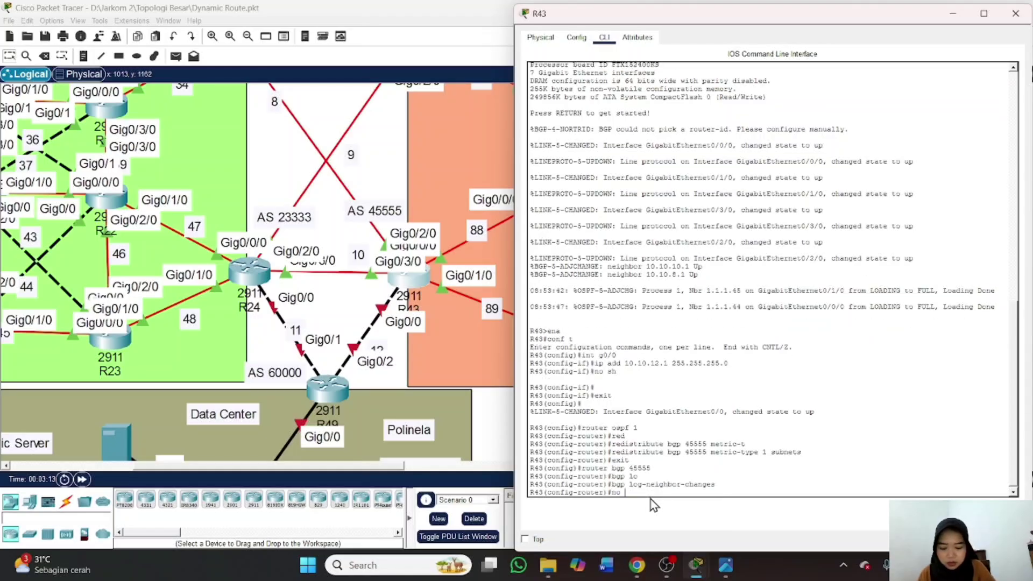
{"action": "type", "text": "sy"}
{"action": "key", "text": "Tab"}
{"action": "key", "text": "Return"}
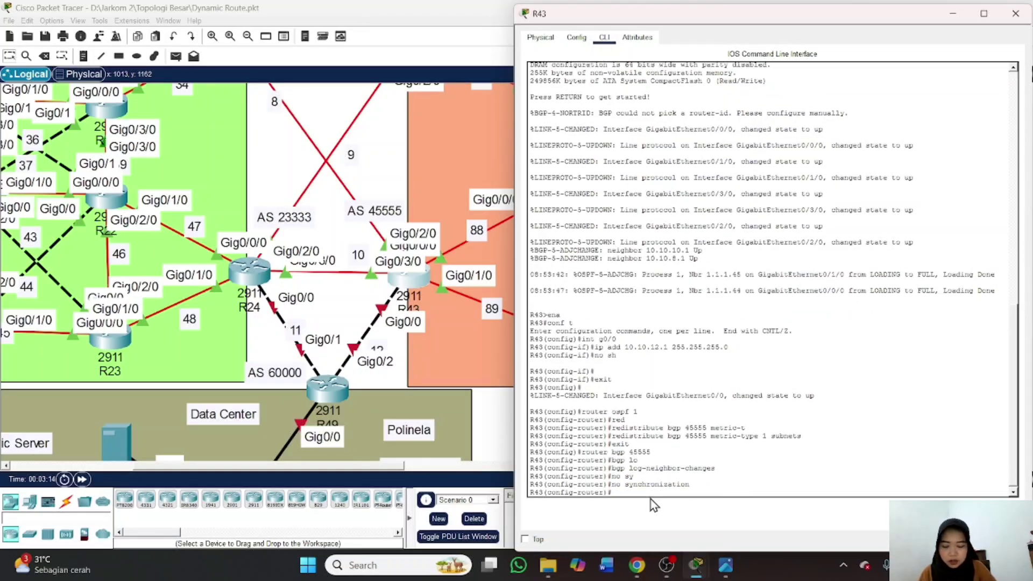
Advertise network 10.10.12.0 with mask 255.255.255.0 in R43's BGP process
{"action": "type", "text": "network"}
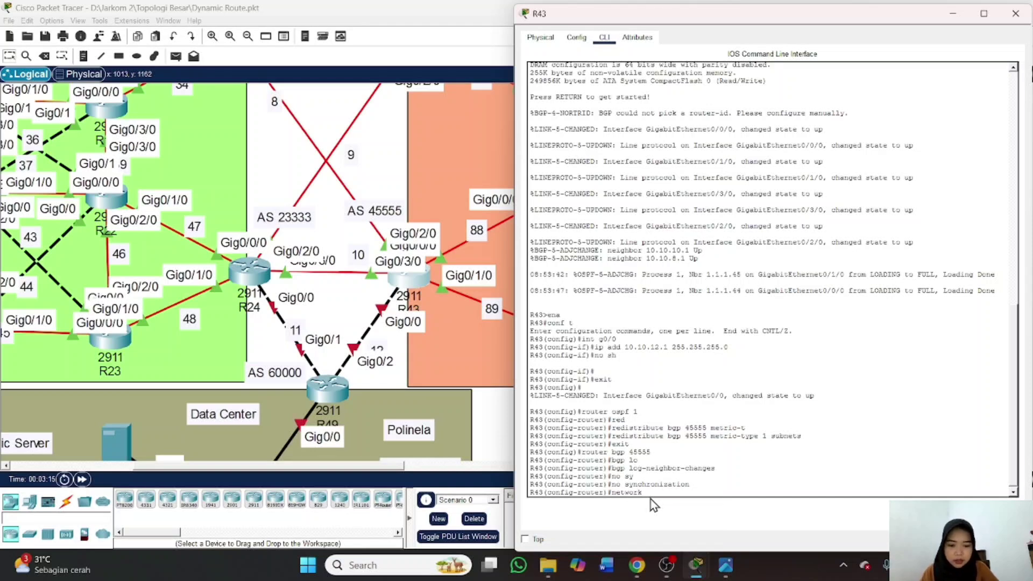
{"action": "type", "text": " 10.10."}
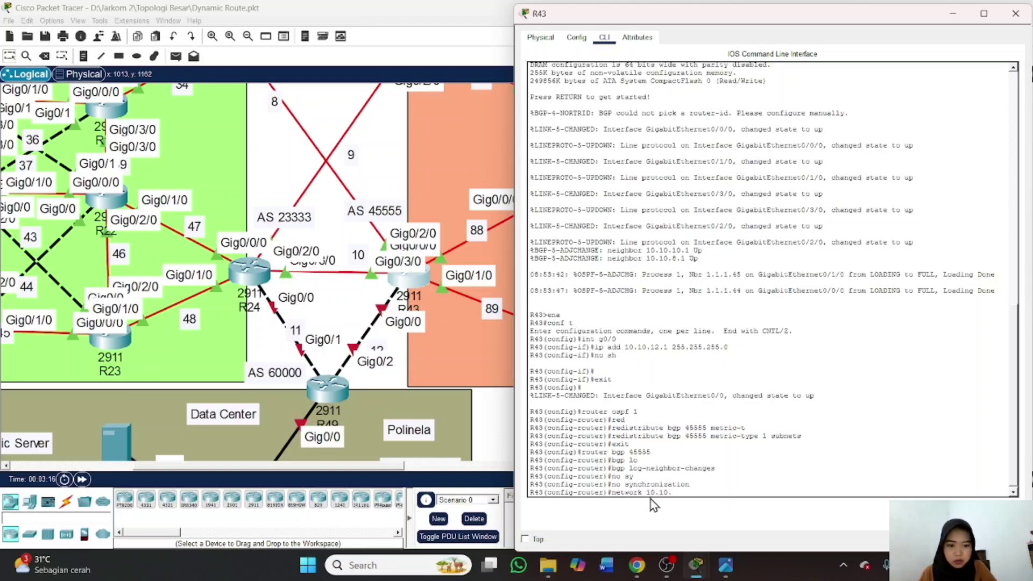
{"action": "type", "text": "12.0"}
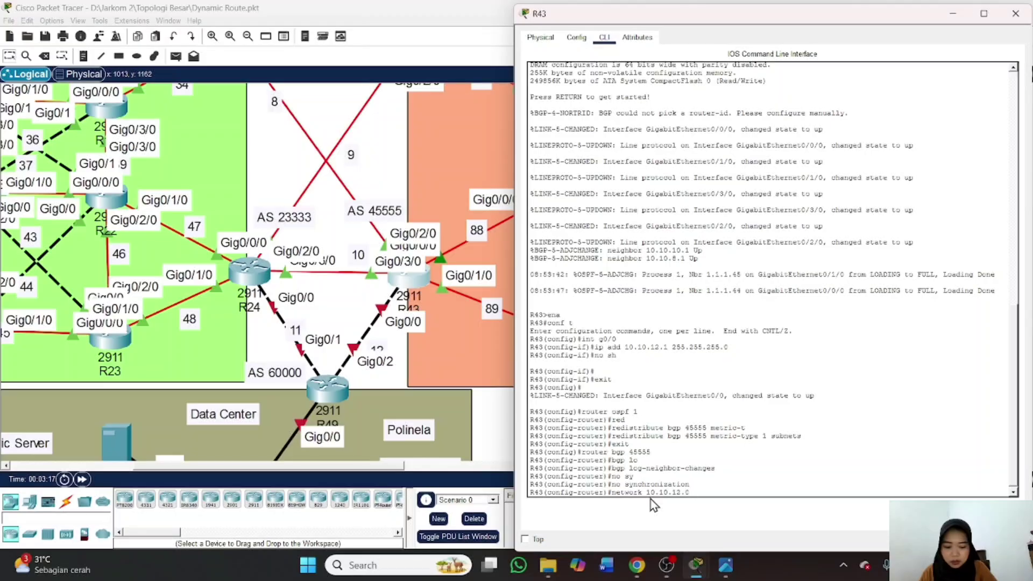
{"action": "type", "text": " mask 255.255.25"}
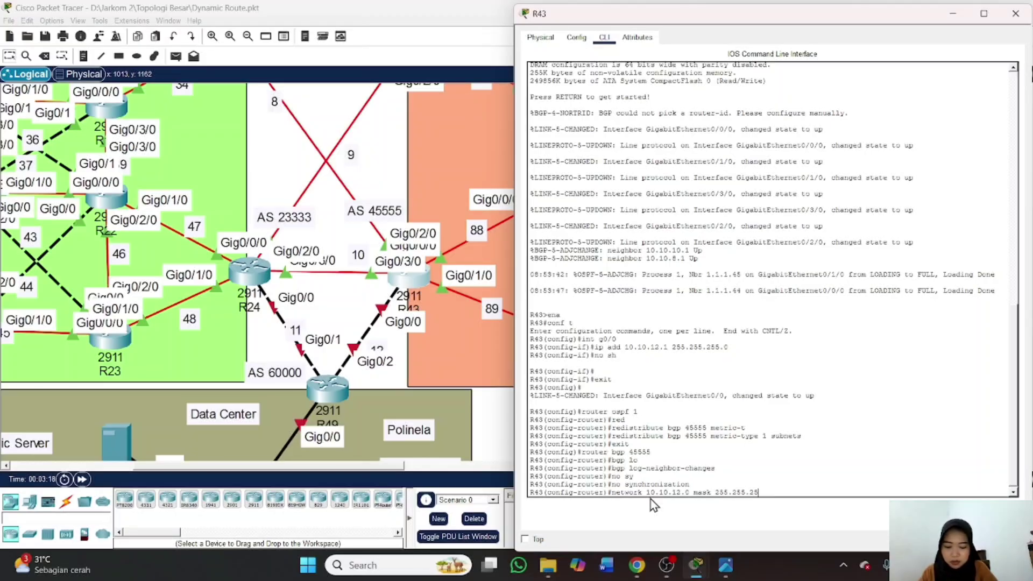
{"action": "type", "text": "5.0"}
{"action": "key", "text": "Return"}
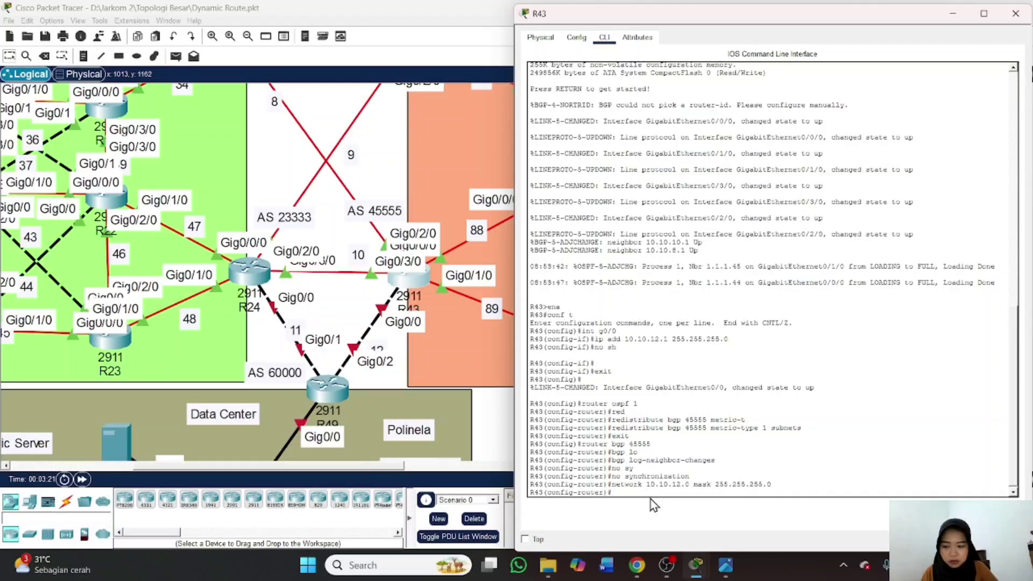
Add BGP neighbor 10.10.12.2 with remote-as 60000 on R43
{"action": "type", "text": "neig"}
{"action": "key", "text": "Tab"}
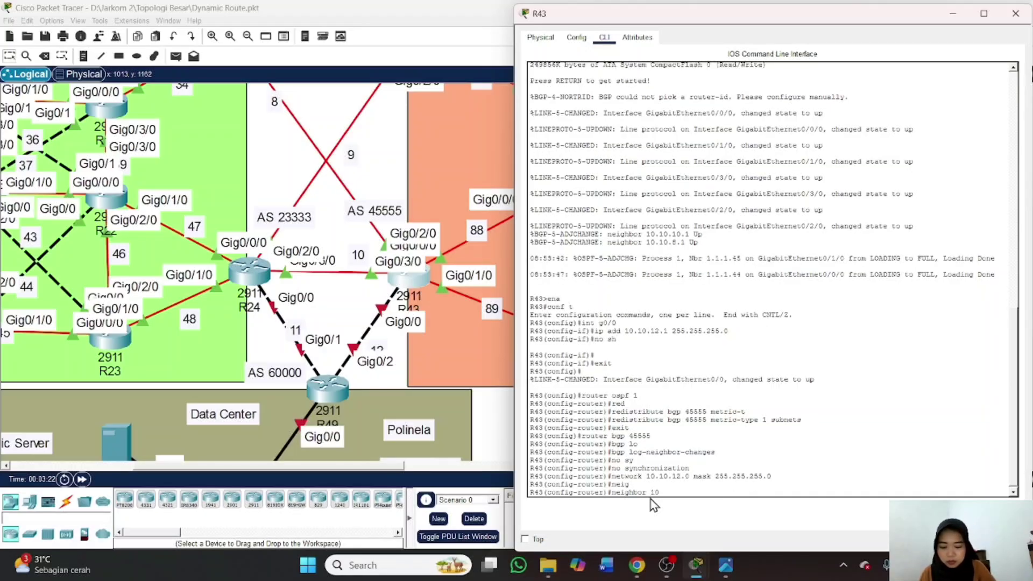
{"action": "type", "text": "10.10.12.2"}
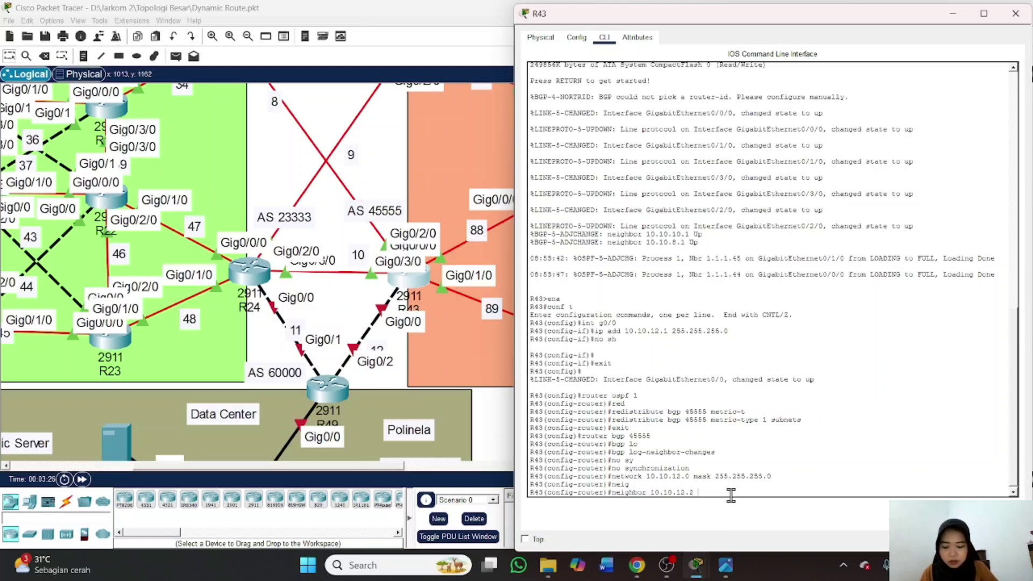
{"action": "type", "text": "remote-"}
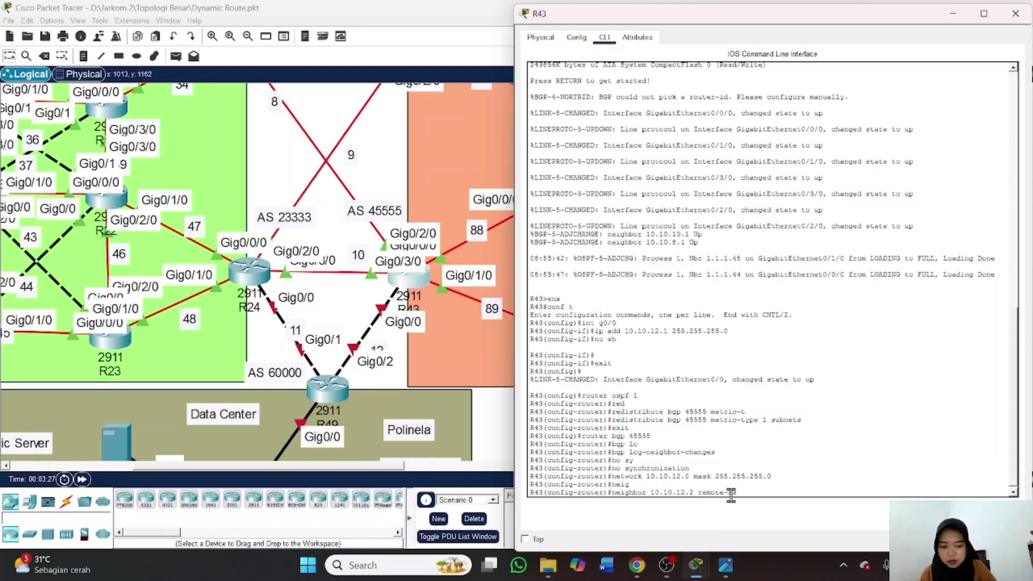
{"action": "type", "text": "as"}
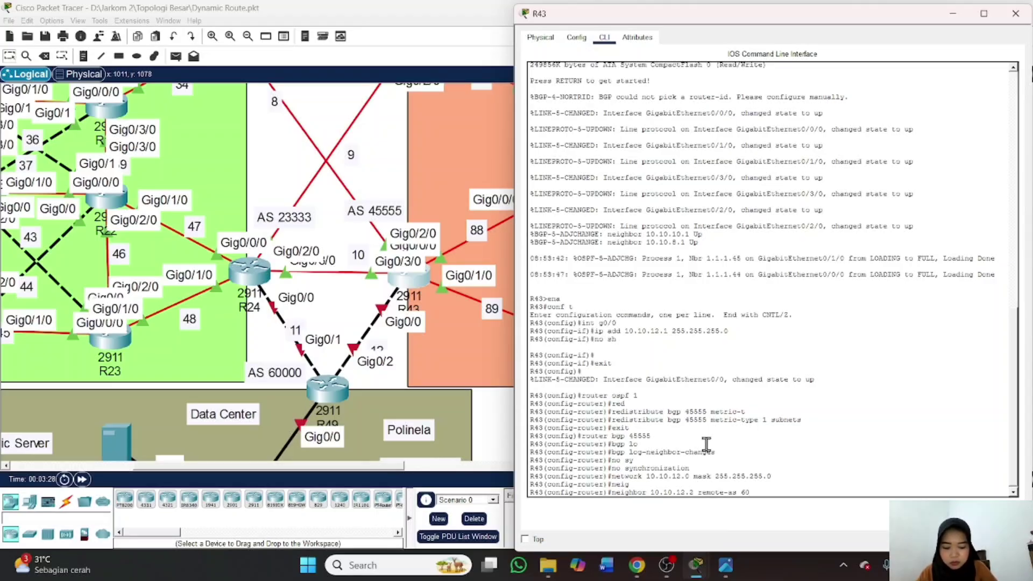
{"action": "type", "text": " 60000"}
{"action": "key", "text": "Return"}
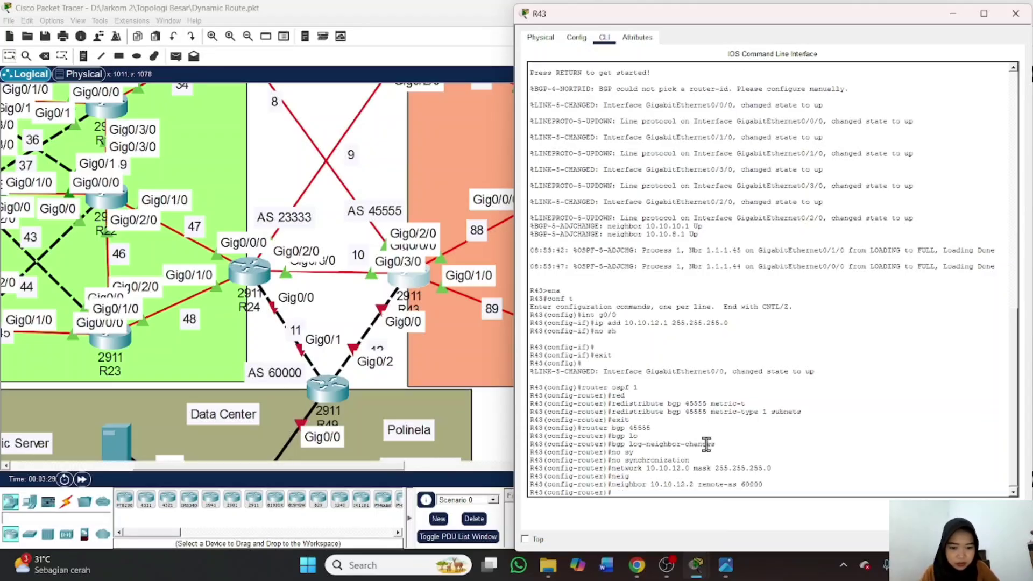
Redistribute OSPF process 1 into R43's BGP process
{"action": "type", "text": "red"}
{"action": "key", "text": "Tab"}
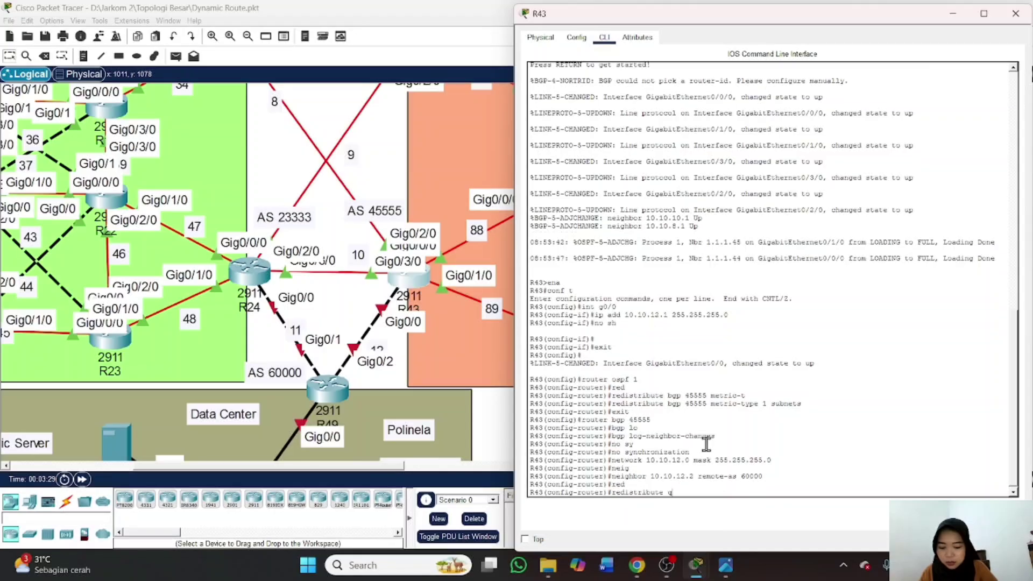
{"action": "type", "text": "qos"}
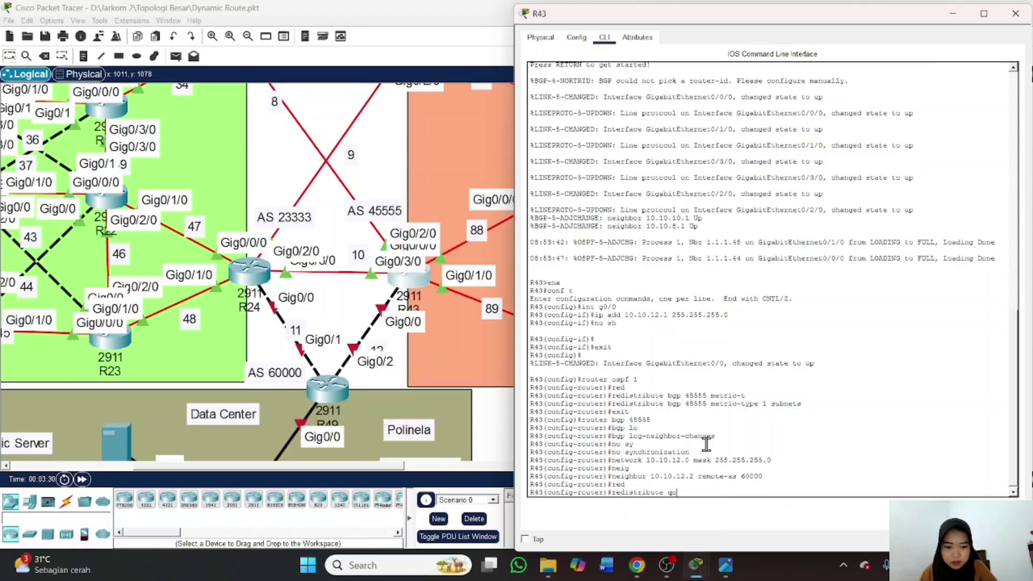
{"action": "key", "text": "BackSpace"}
{"action": "key", "text": "BackSpace"}
{"action": "type", "text": "p"}
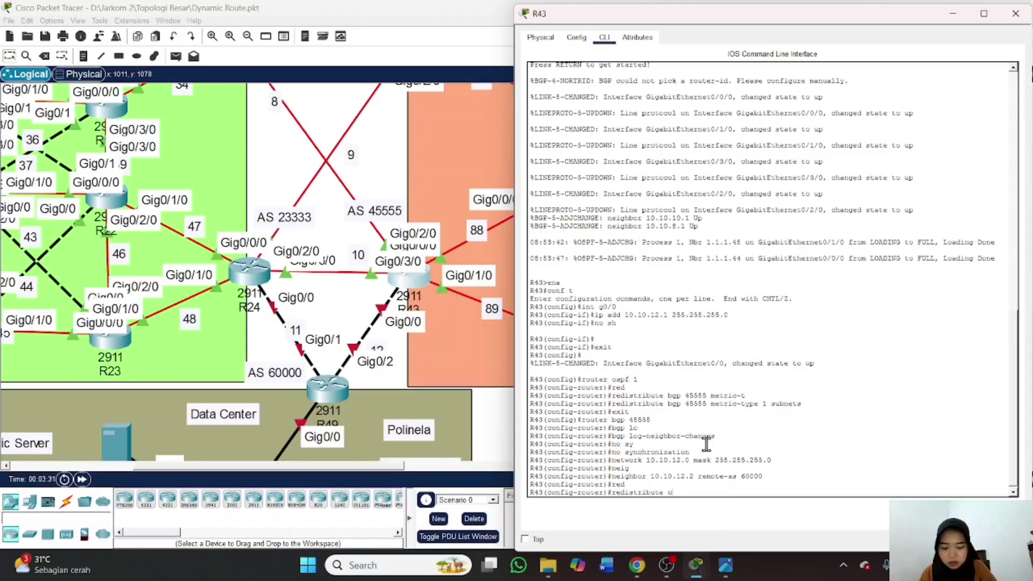
{"action": "type", "text": "spf"}
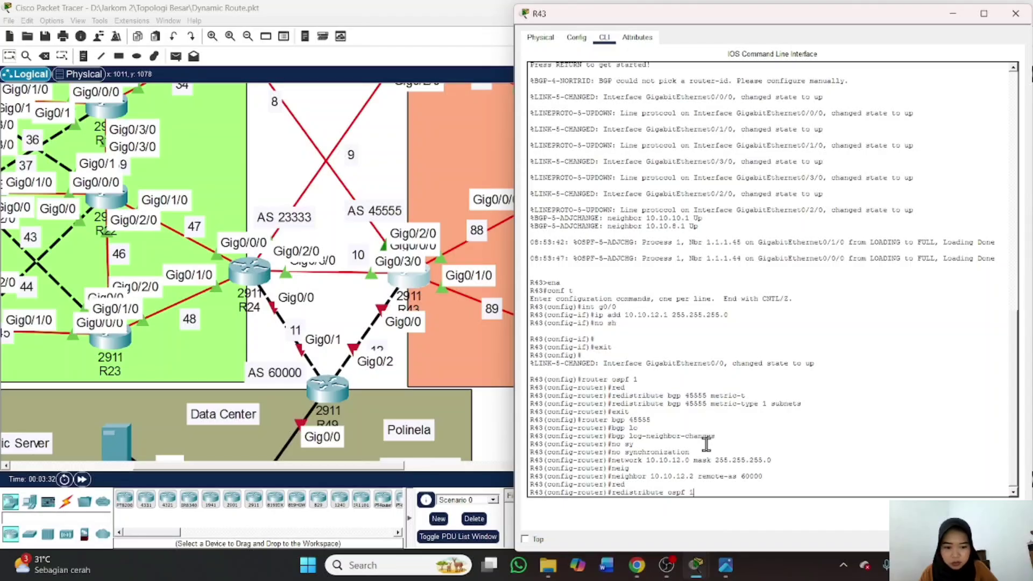
{"action": "type", "text": " 1"}
{"action": "key", "text": "Return"}
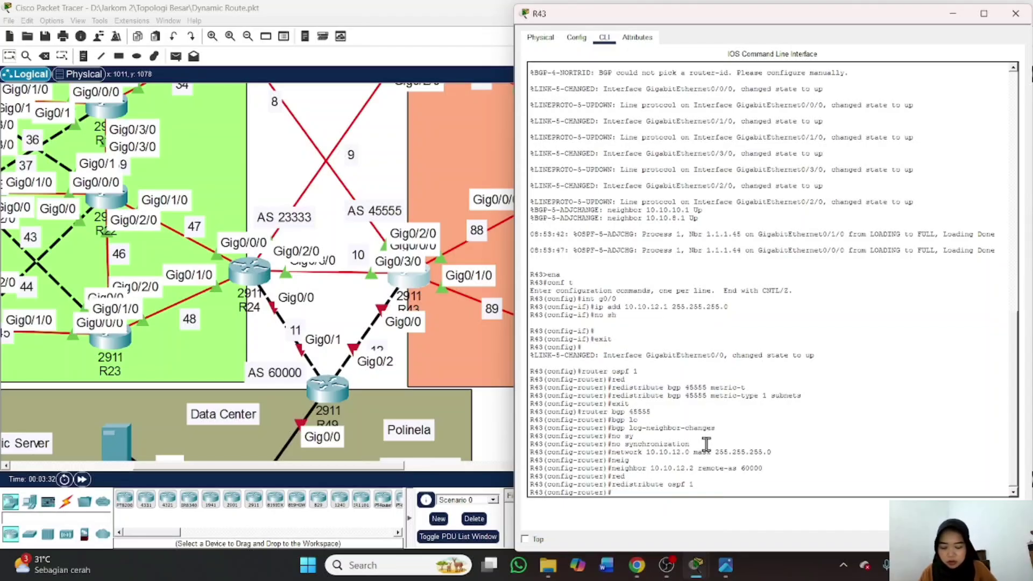
End R43's configuration mode and save the running configuration with wr
{"action": "type", "text": "end"}
{"action": "key", "text": "Return"}
{"action": "type", "text": "wr"}
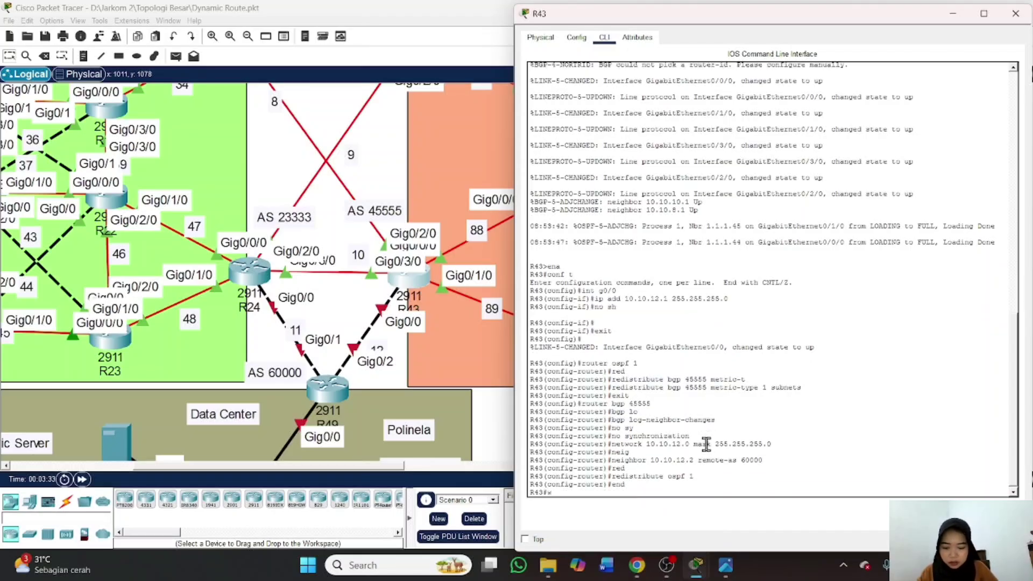
{"action": "key", "text": "Return"}
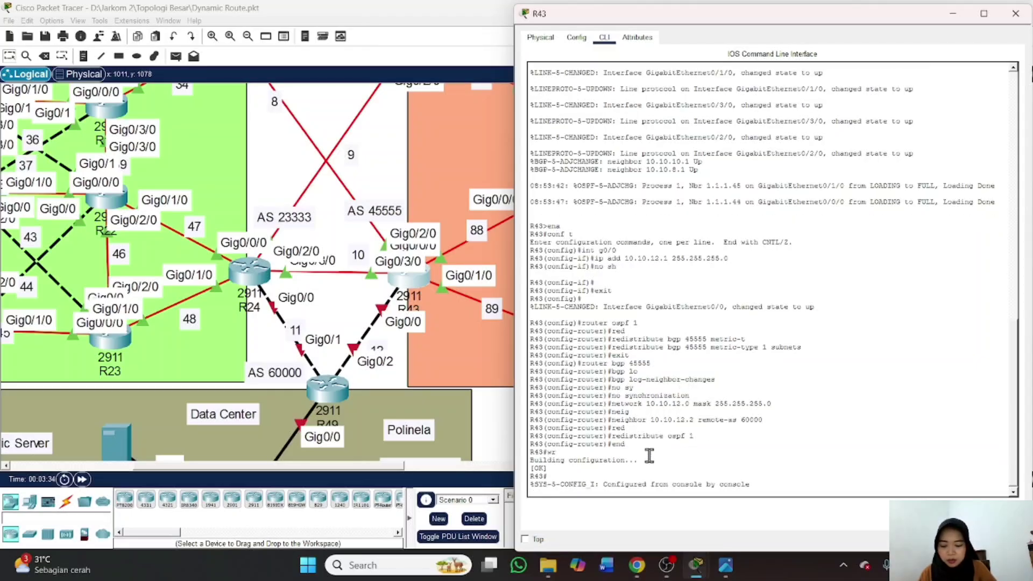
Show the BGP summary on R43 to check its neighbors, including 10.10.12.2, and close the router's window
{"action": "type", "text": "sh ip bgp smmary"}
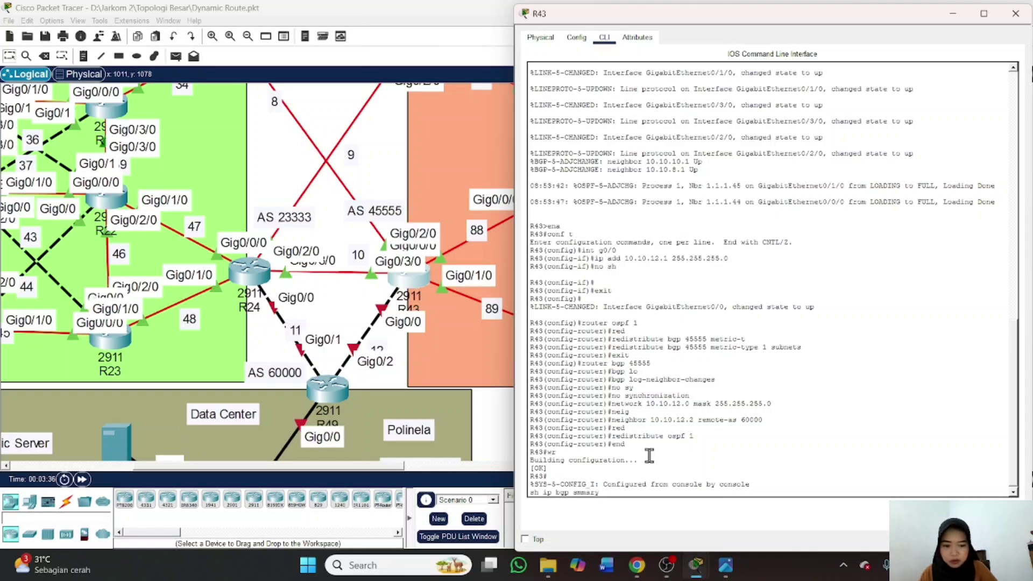
{"action": "key", "text": "Return"}
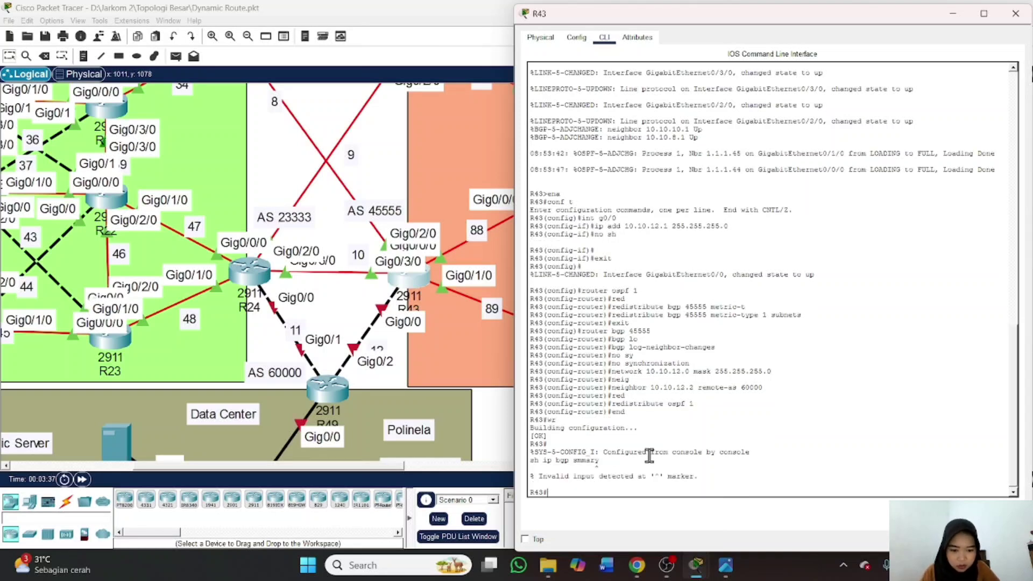
{"action": "key", "text": "Up"}
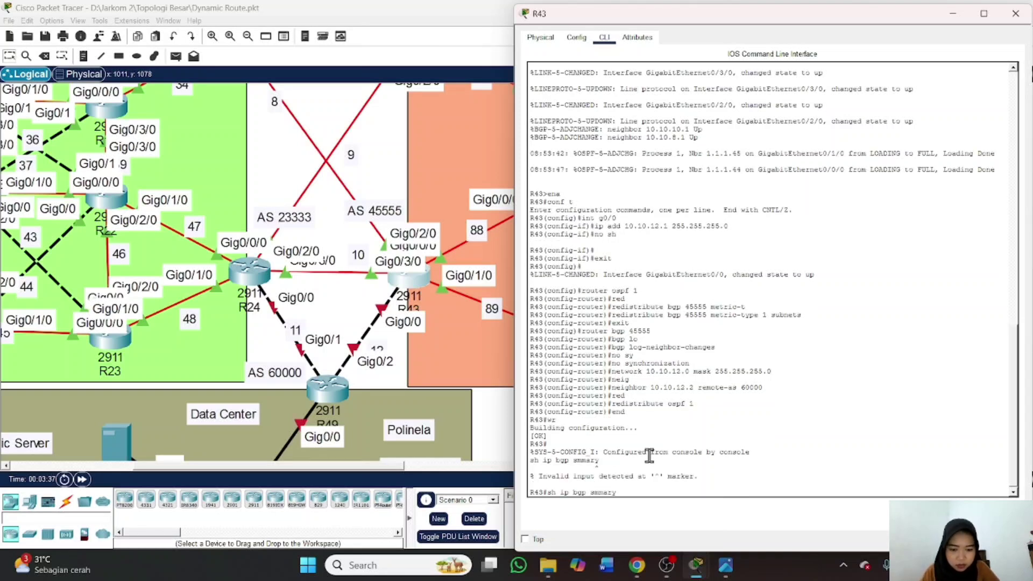
{"action": "key", "text": "Left"}
{"action": "key", "text": "Left"}
{"action": "key", "text": "Left"}
{"action": "key", "text": "Left"}
{"action": "key", "text": "Left"}
{"action": "type", "text": "u"}
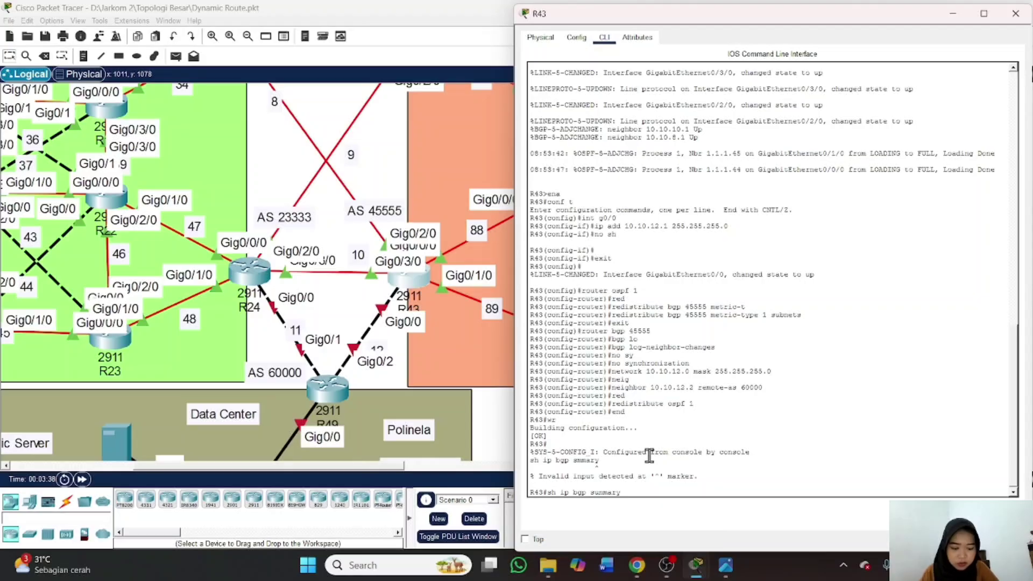
{"action": "key", "text": "Return"}
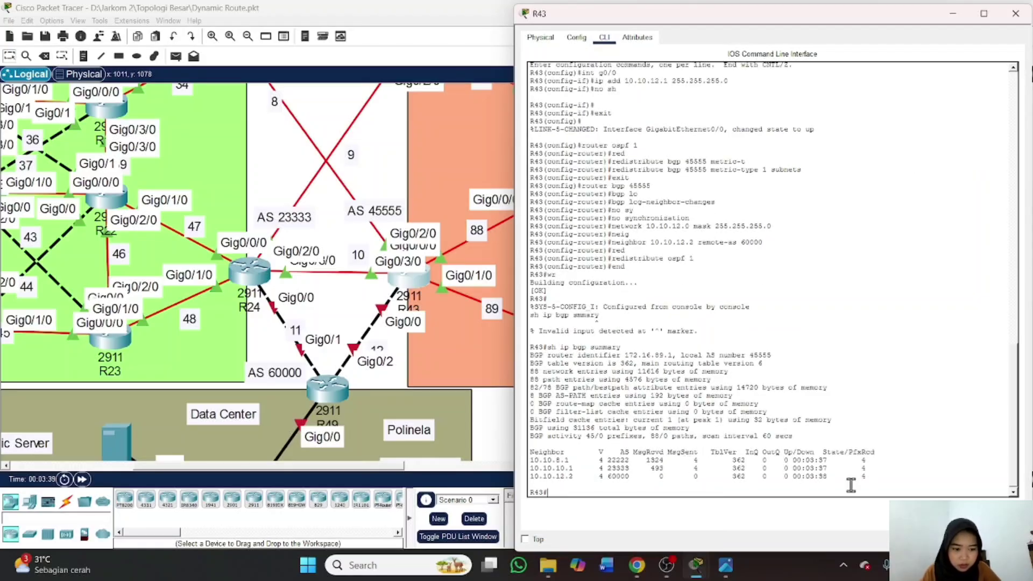
{"action": "left_click_drag", "start_coordinate": [871, 477], "coordinate": [532, 478]}
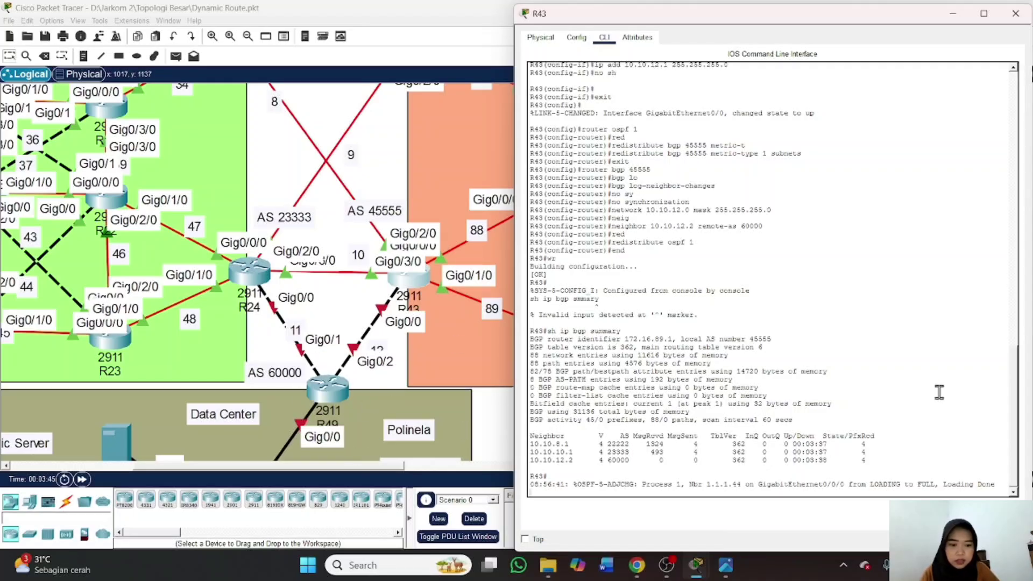
{"action": "left_click", "coordinate": [1015, 13]}
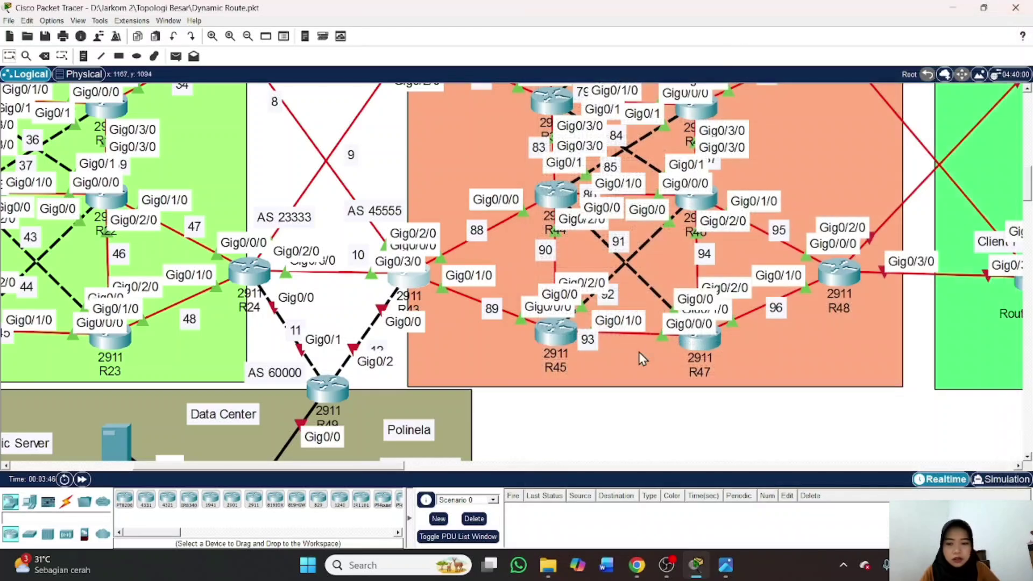
Open the command line of data center router R49 and place its window beside the topology links
{"action": "scroll", "coordinate": [641, 359], "scroll_direction": "left", "scroll_amount": 3}
{"action": "scroll", "coordinate": [642, 359], "scroll_direction": "down", "scroll_amount": 1}
{"action": "scroll", "coordinate": [629, 357], "scroll_direction": "right", "scroll_amount": 2}
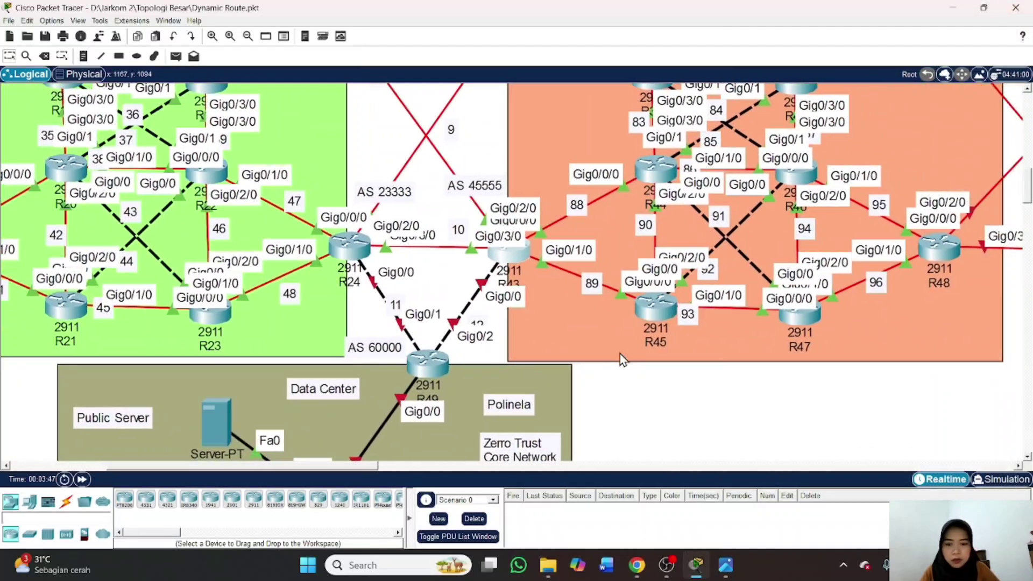
{"action": "left_click", "coordinate": [428, 376]}
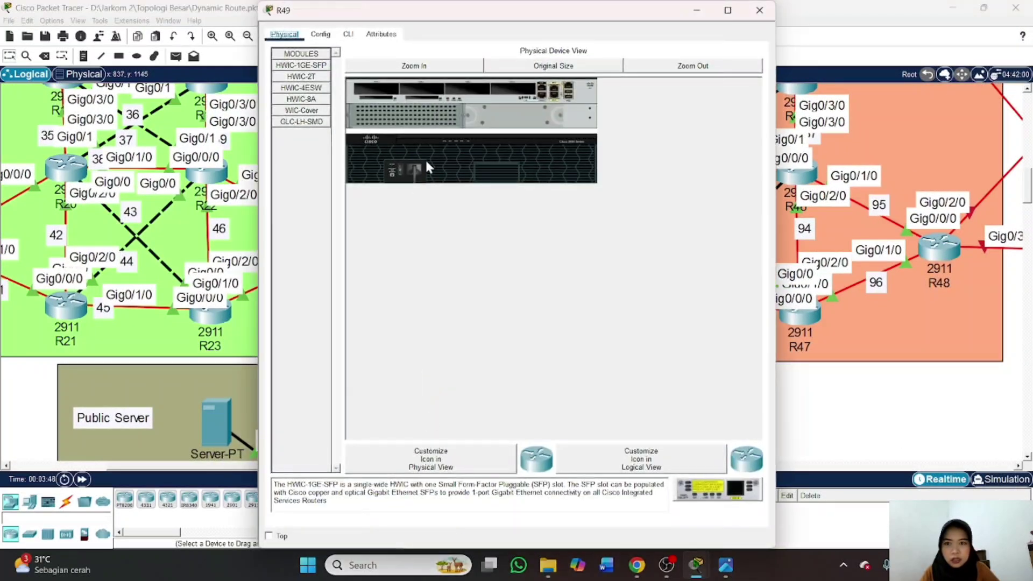
{"action": "left_click", "coordinate": [348, 35]}
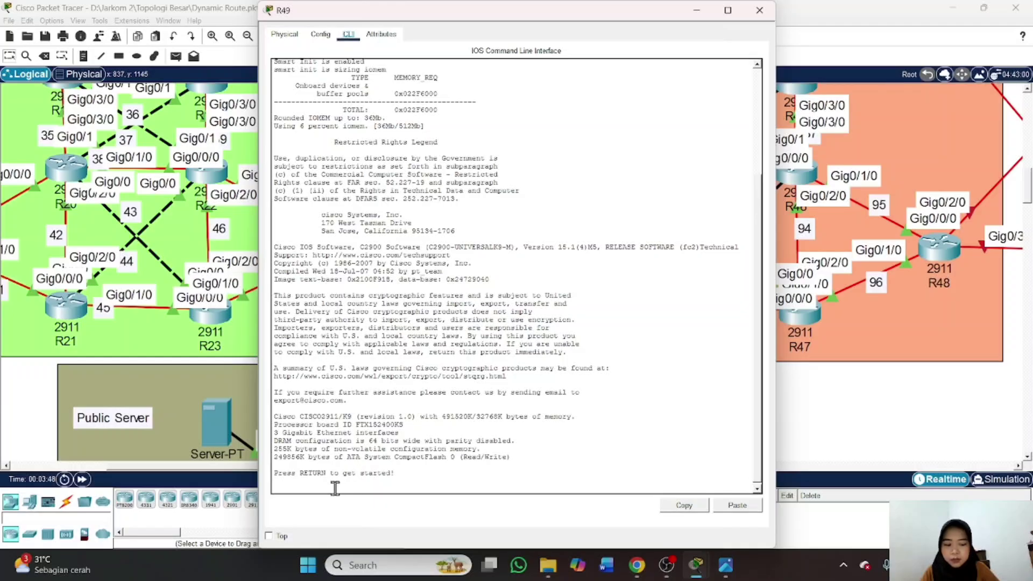
{"action": "key", "text": "Return"}
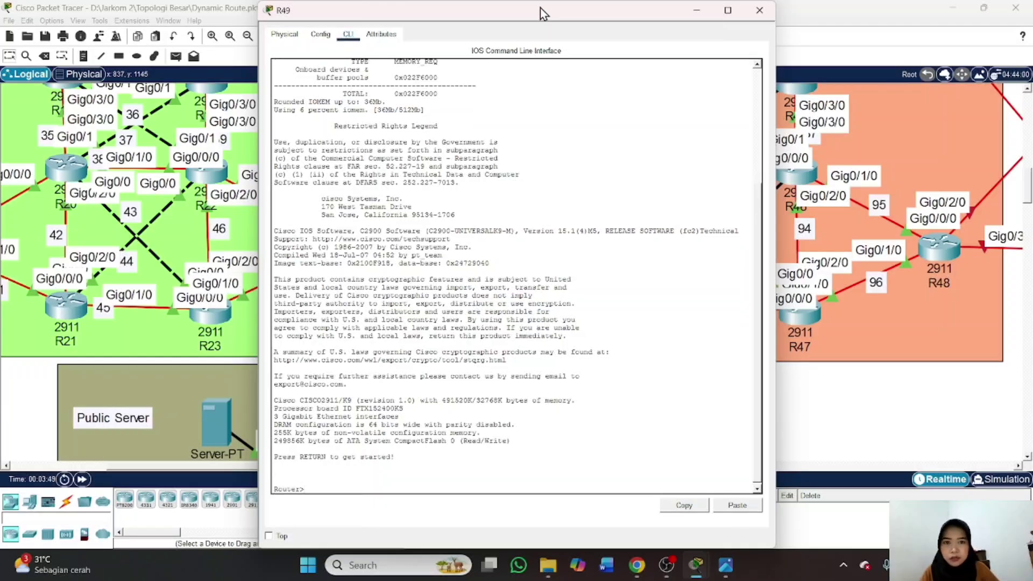
{"action": "left_click_drag", "start_coordinate": [540, 11], "coordinate": [818, 14]}
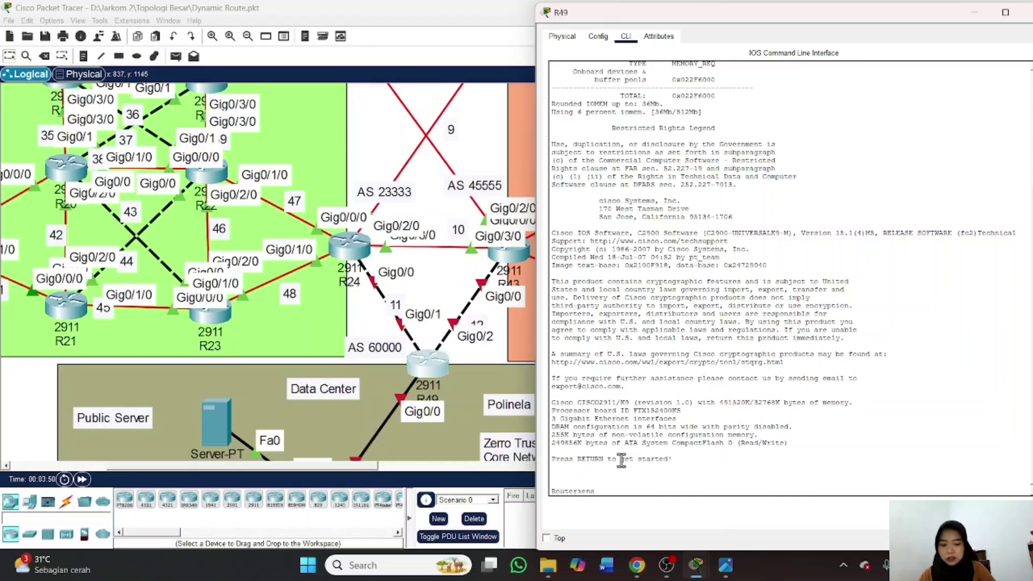
Enter global configuration mode on the data center router and set its hostname to R49
{"action": "type", "text": "ena"}
{"action": "key", "text": "Return"}
{"action": "type", "text": "conf t"}
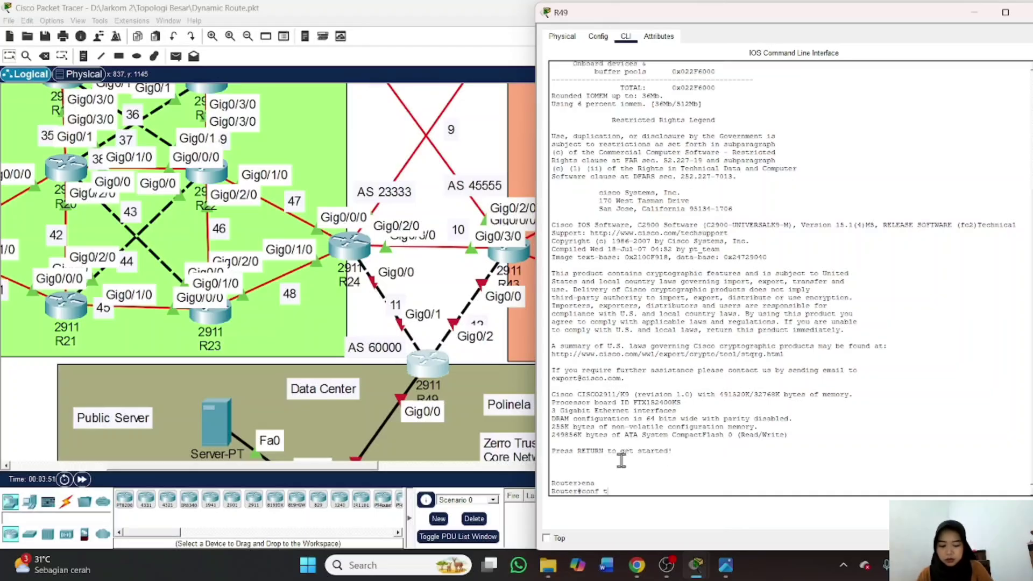
{"action": "key", "text": "Return"}
{"action": "type", "text": "host R"}
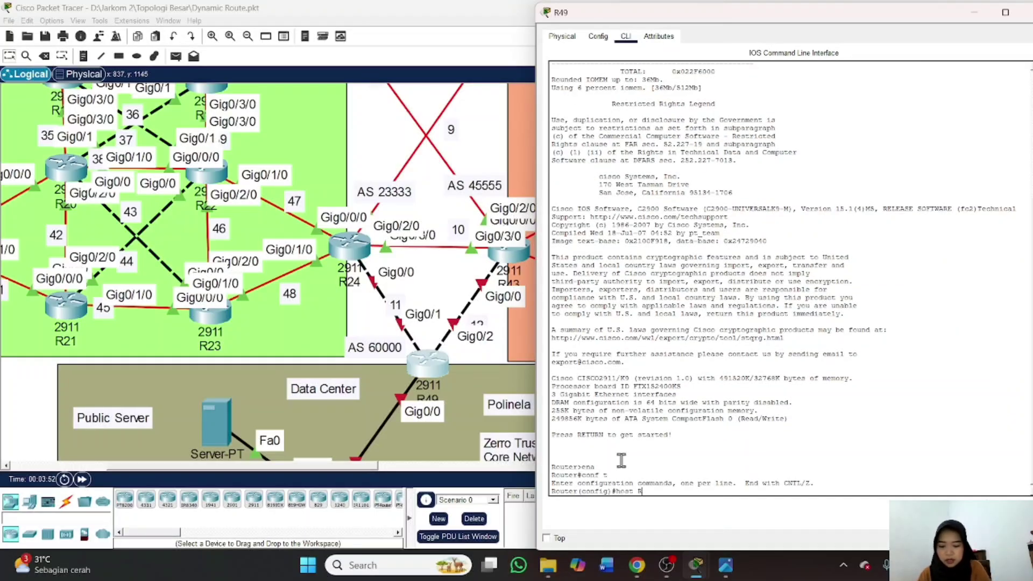
{"action": "type", "text": "49"}
{"action": "key", "text": "Return"}
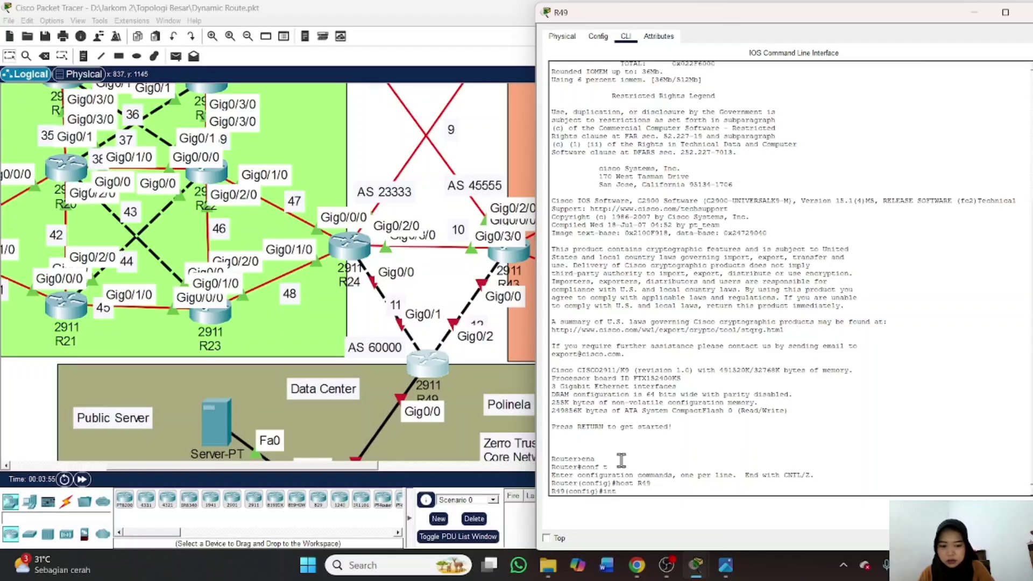
Assign IP address 10.10.11.2 with mask 255.255.255.0 to R49's interface g0/1
{"action": "type", "text": "t g"}
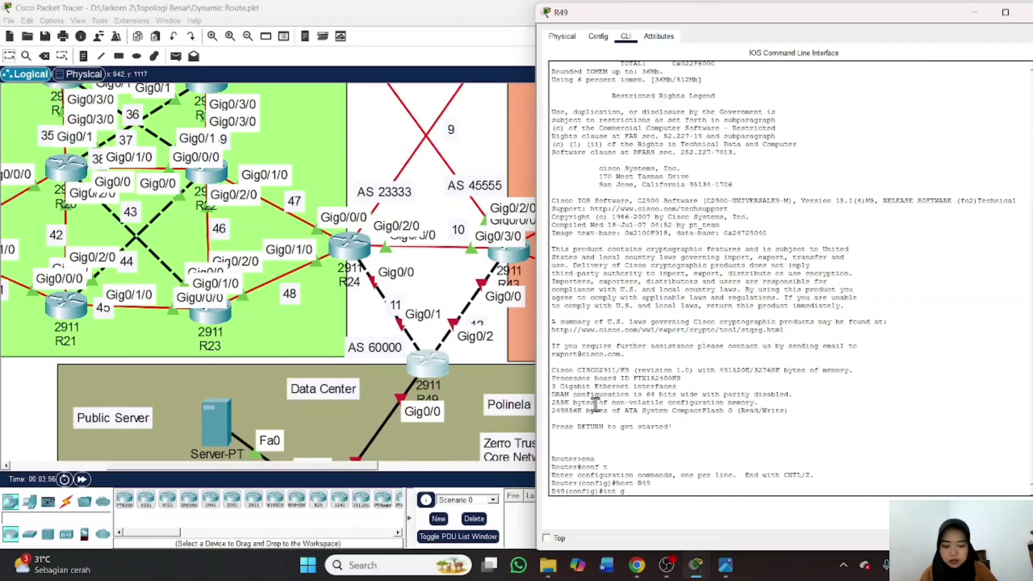
{"action": "type", "text": "o/1"}
{"action": "key", "text": "Return"}
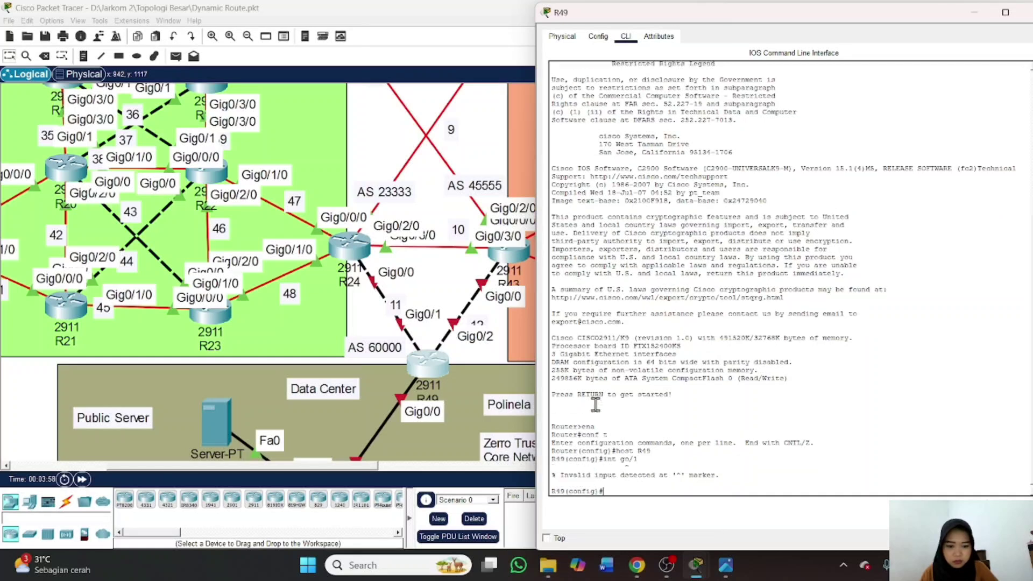
{"action": "key", "text": "Up"}
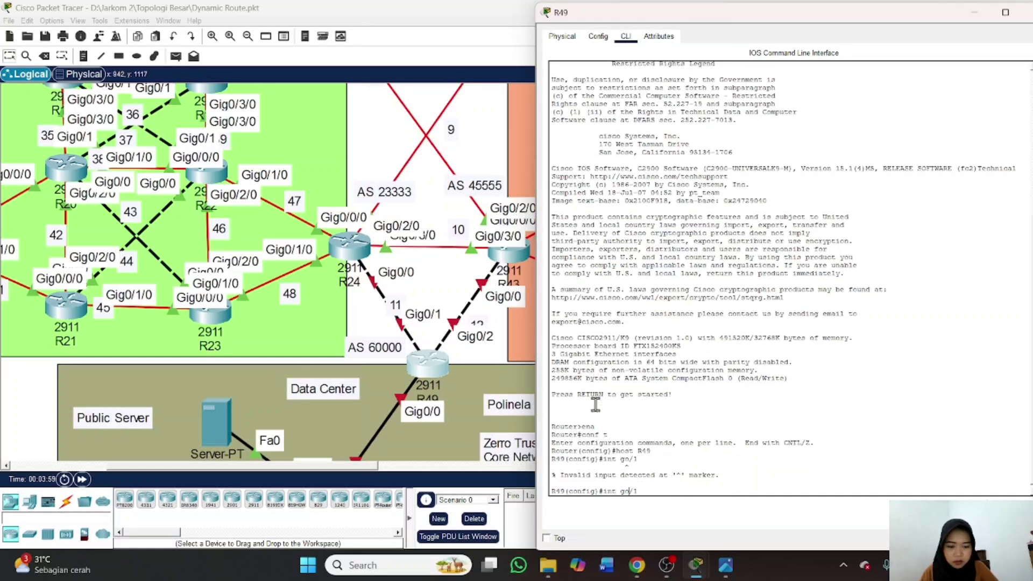
{"action": "key", "text": "BackSpace"}
{"action": "type", "text": "0"}
{"action": "key", "text": "Return"}
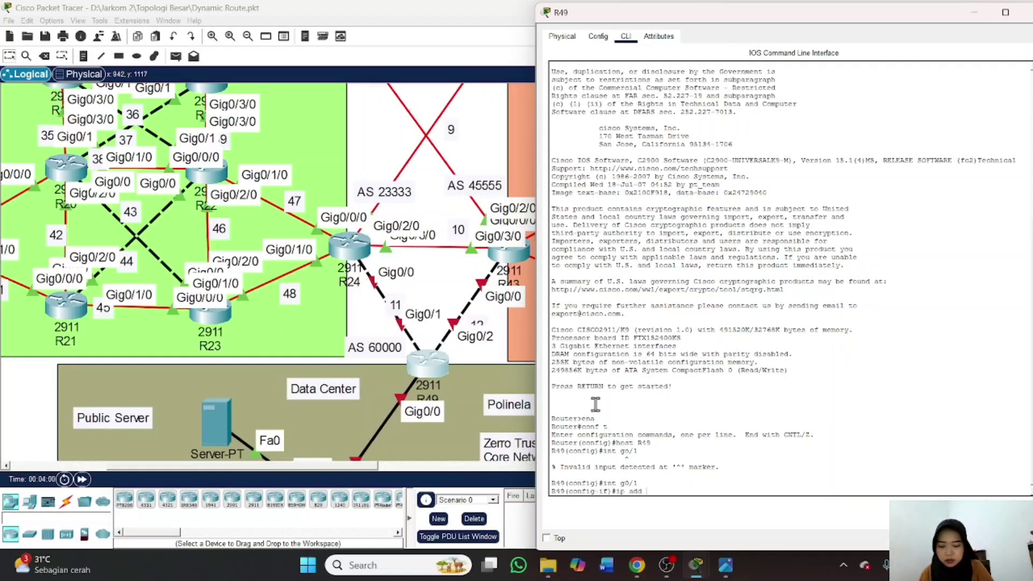
{"action": "type", "text": "ip add 10.10."}
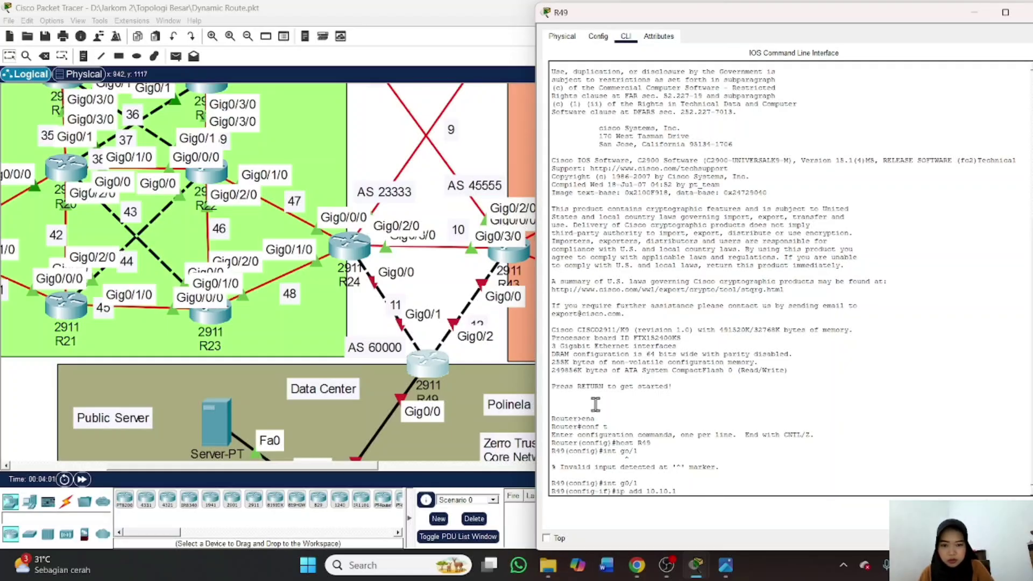
{"action": "type", "text": "11"}
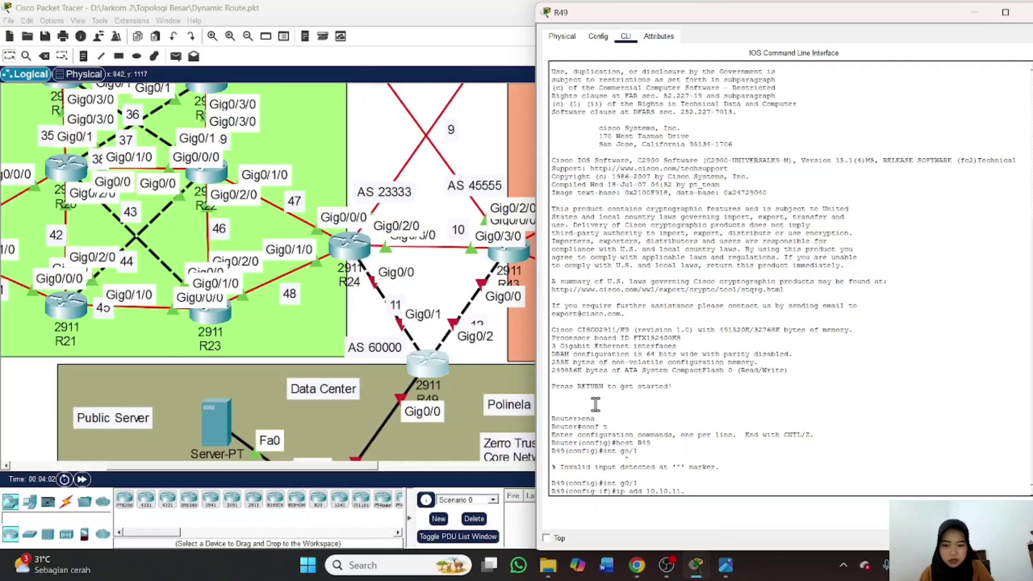
{"action": "type", "text": ".2 255.255.255.0"}
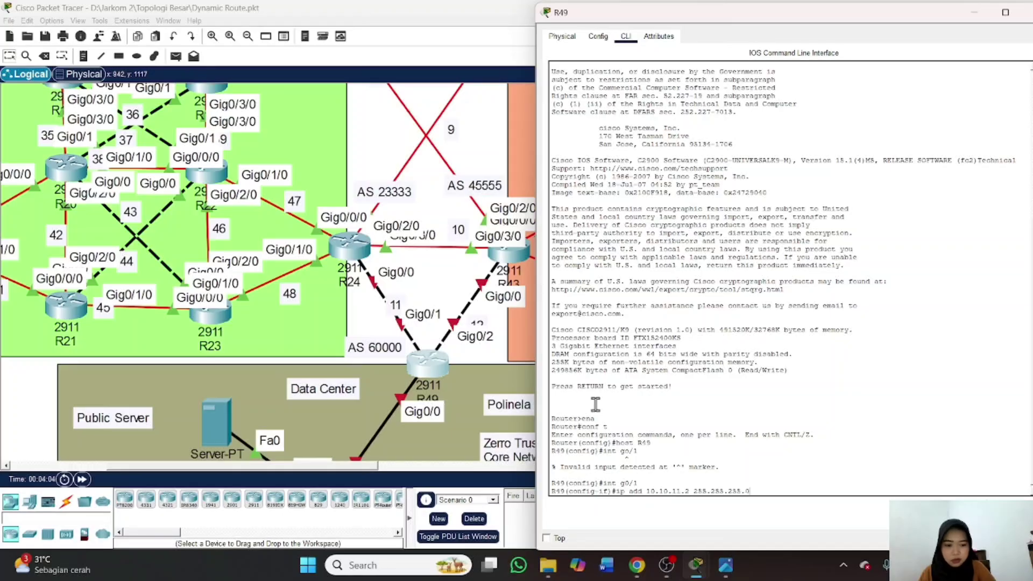
{"action": "key", "text": "Return"}
Enable R49's interface g0/1 with no shutdown and return to global configuration mode
{"action": "type", "text": "no sh"}
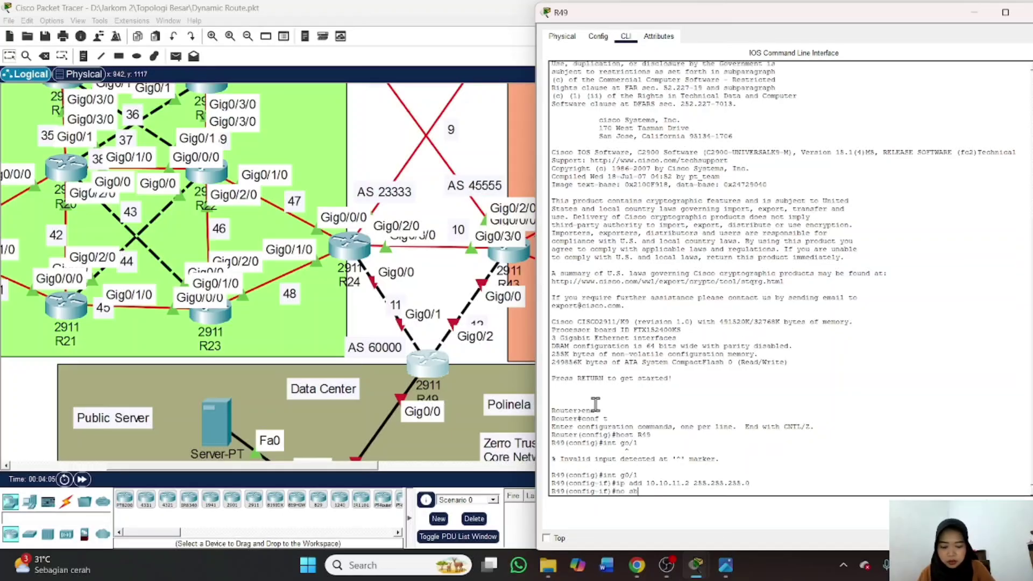
{"action": "key", "text": "Return"}
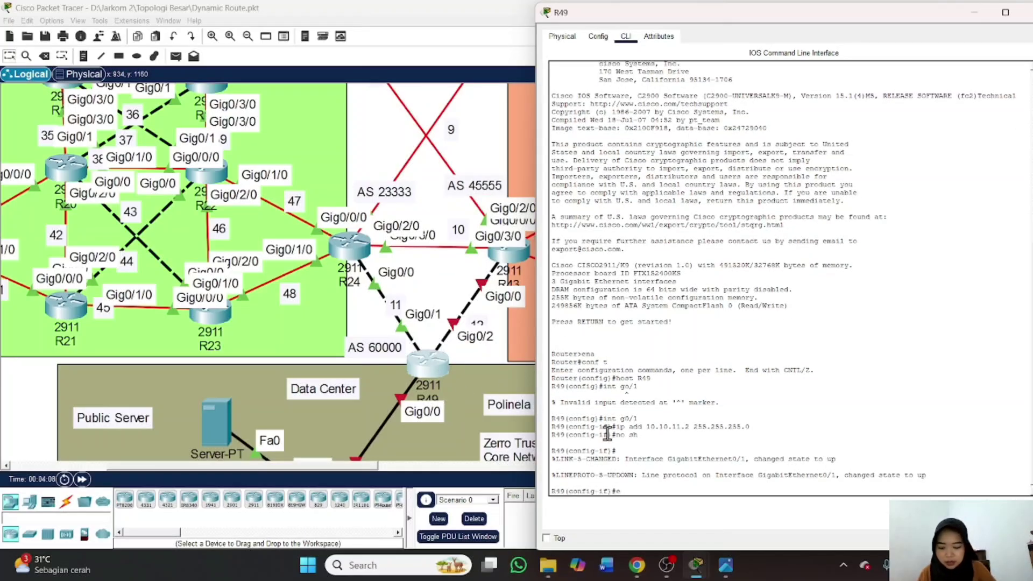
{"action": "type", "text": "exit"}
{"action": "key", "text": "Return"}
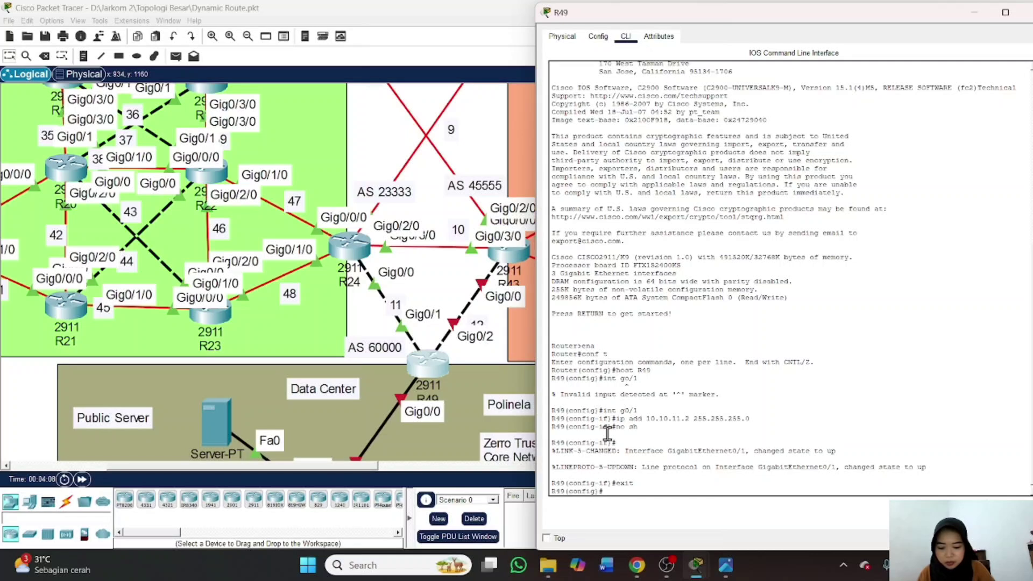
Redistribute BGP 60000 into R49's OSPF process 1 with metric-type 1 and subnets, and leave OSPF configuration
{"action": "type", "text": "router osp"}
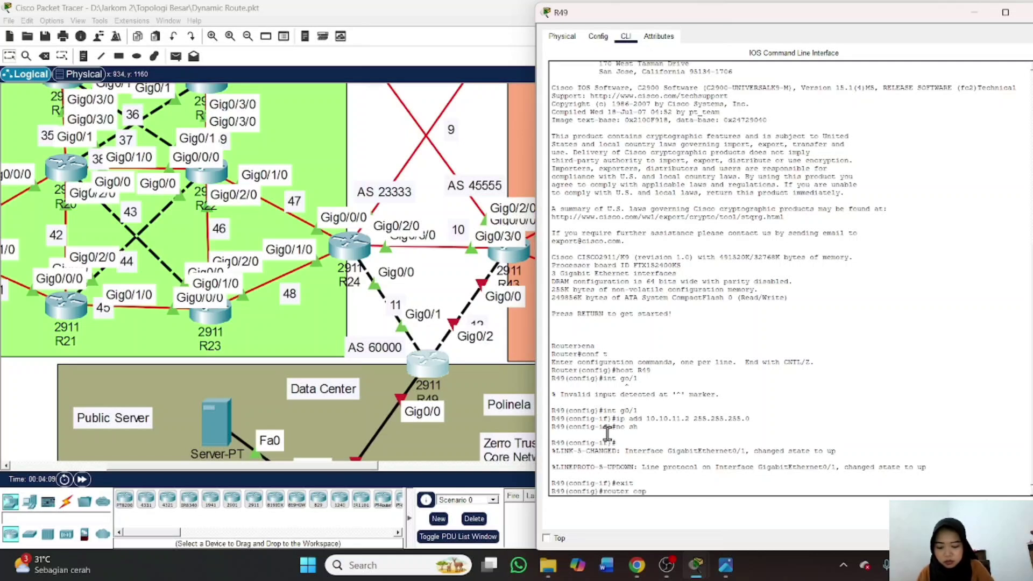
{"action": "type", "text": "f 1"}
{"action": "key", "text": "Return"}
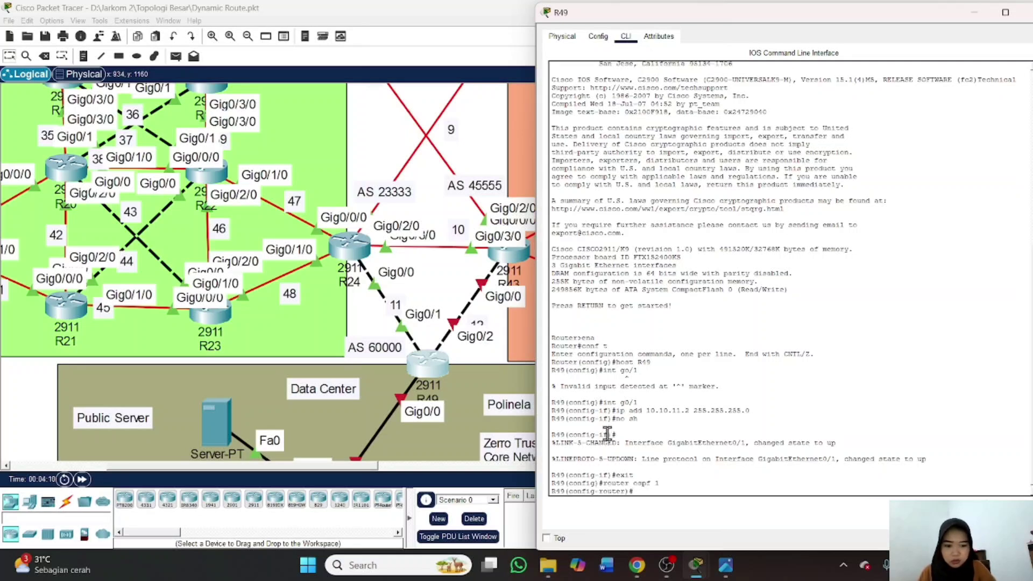
{"action": "type", "text": "red"}
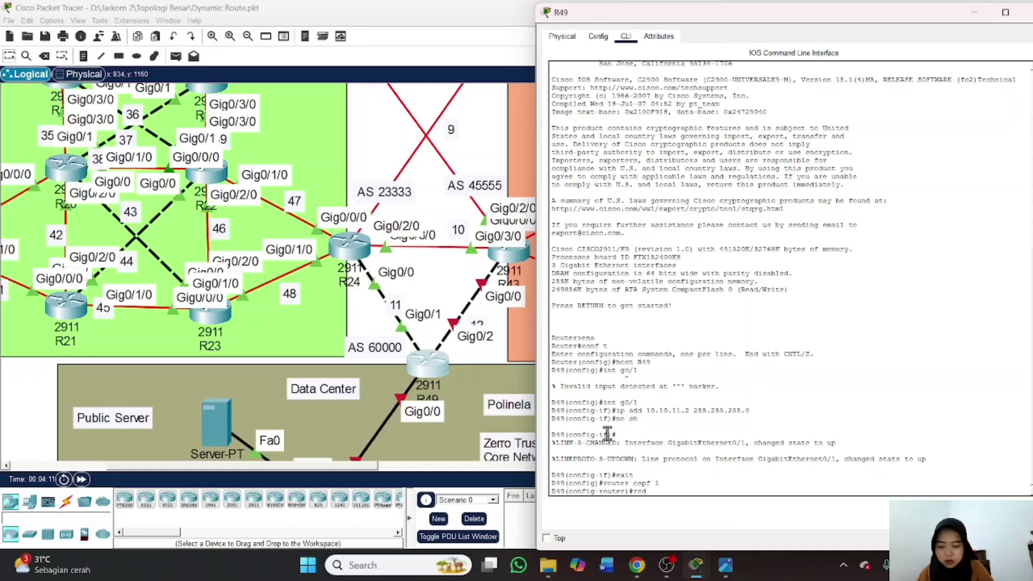
{"action": "key", "text": "Tab"}
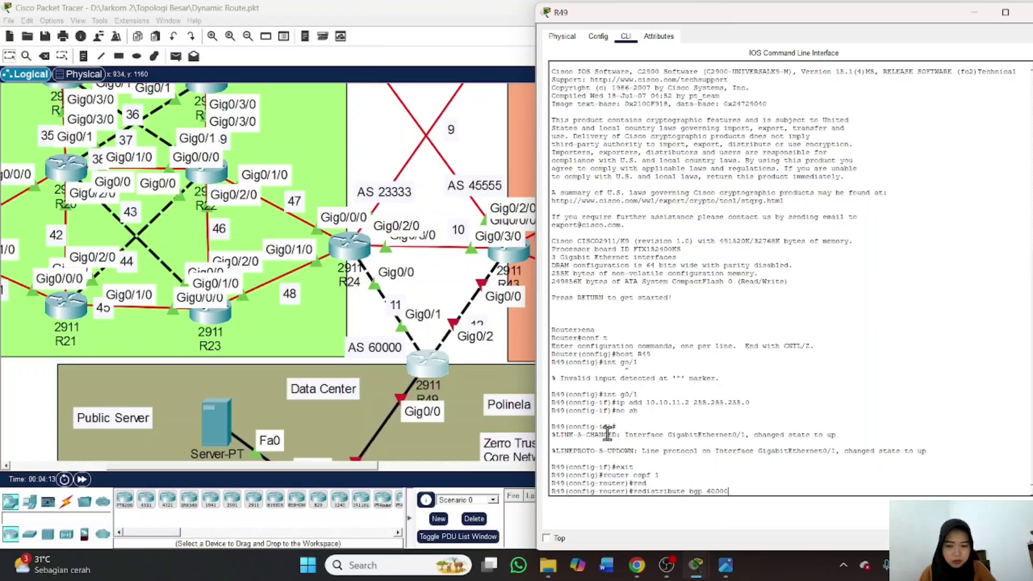
{"action": "type", "text": "bgp 60000 met"}
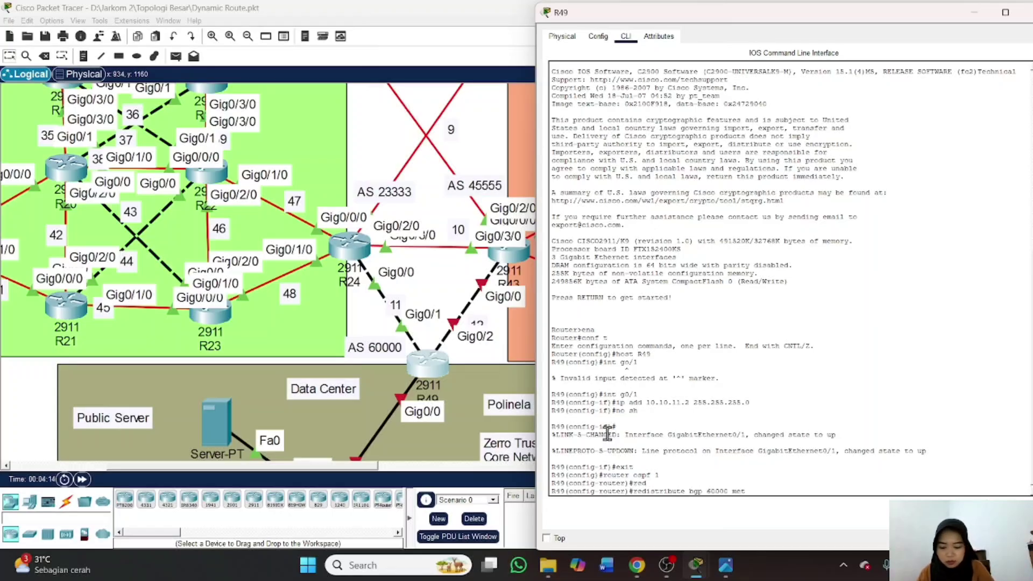
{"action": "type", "text": "ric-t"}
{"action": "key", "text": "Tab"}
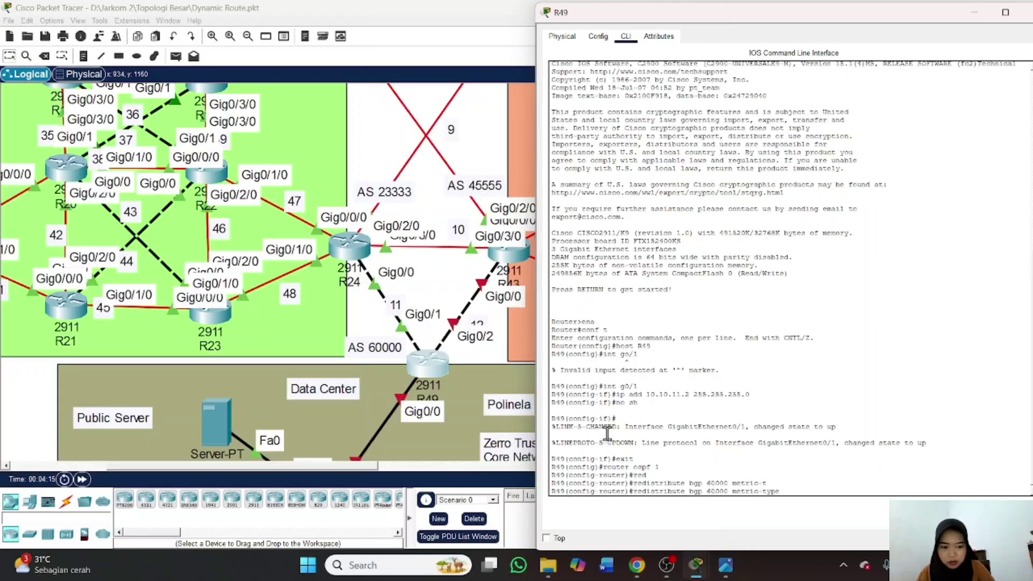
{"action": "type", "text": "1 subnets"}
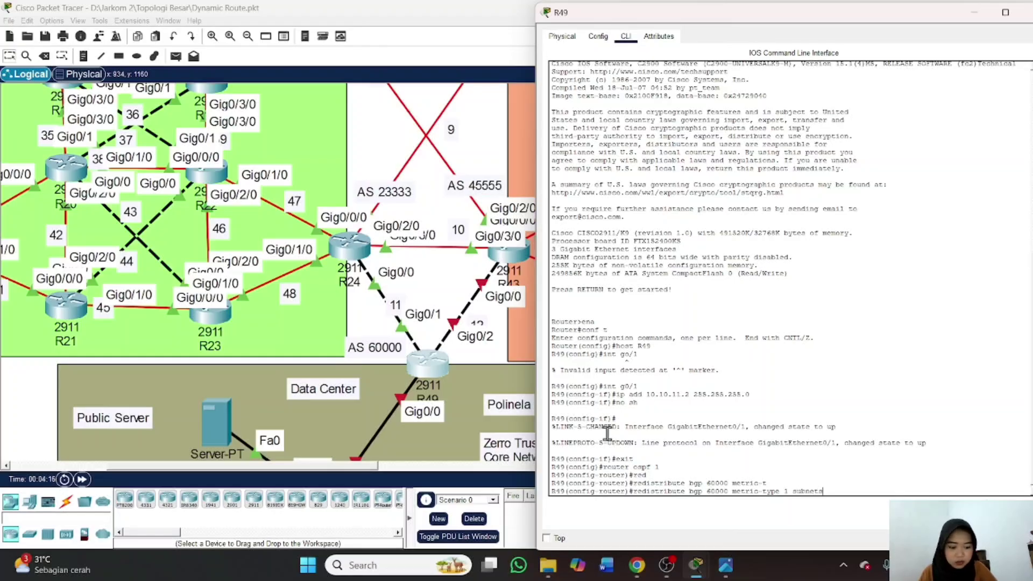
{"action": "key", "text": "Return"}
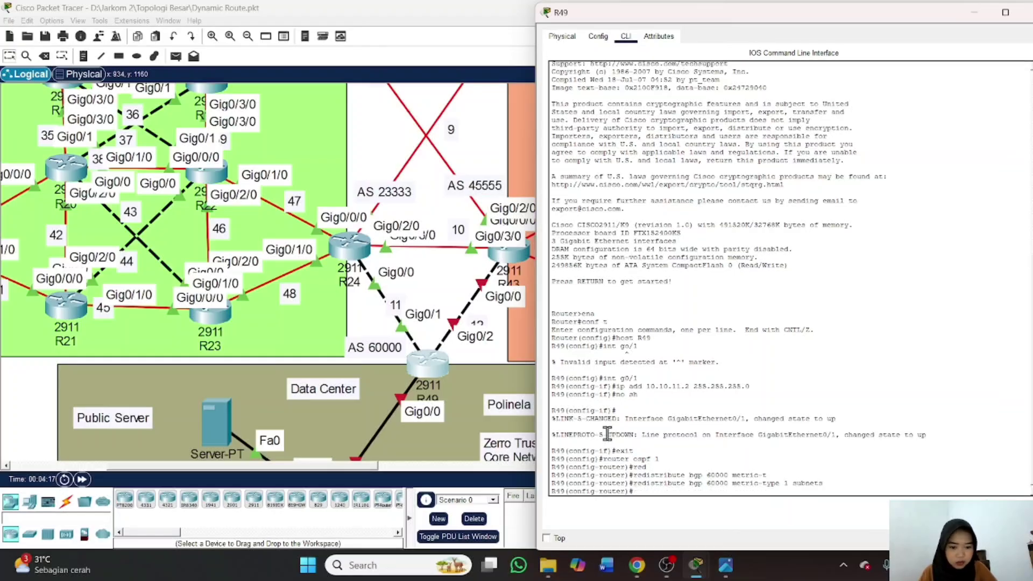
{"action": "type", "text": "exit"}
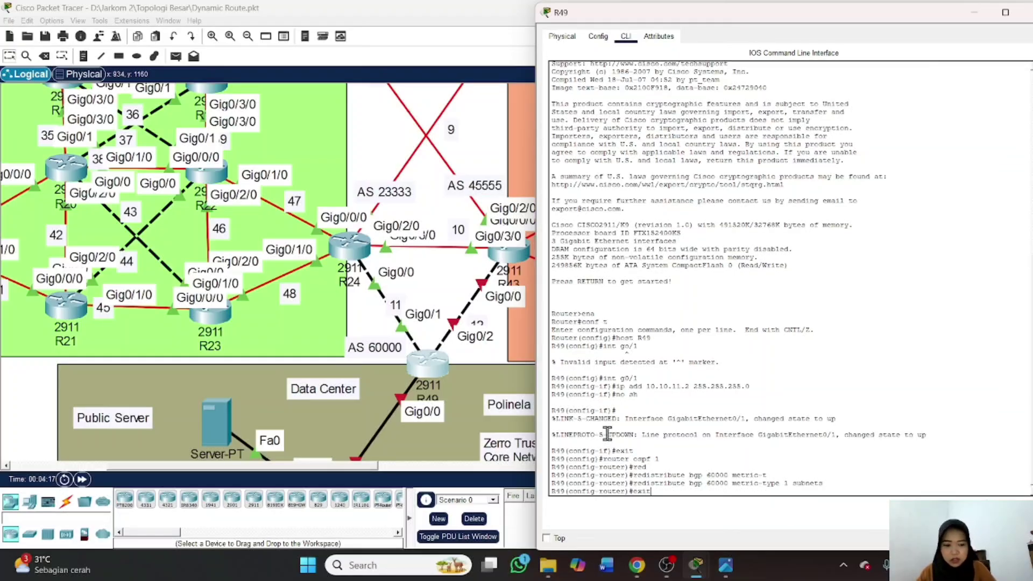
{"action": "key", "text": "Return"}
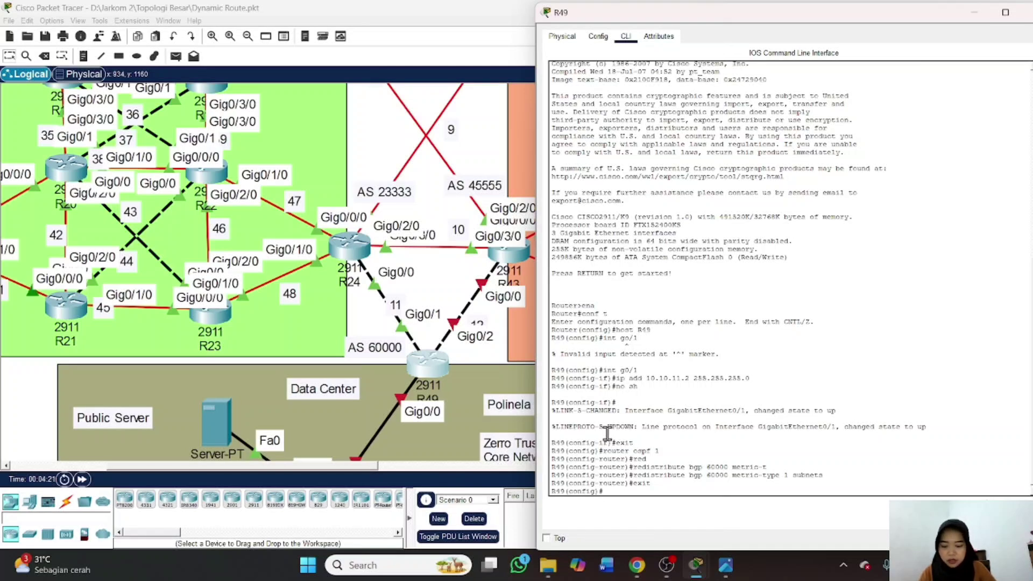
Start BGP routing process 60000 on R49
{"action": "type", "text": "outer"}
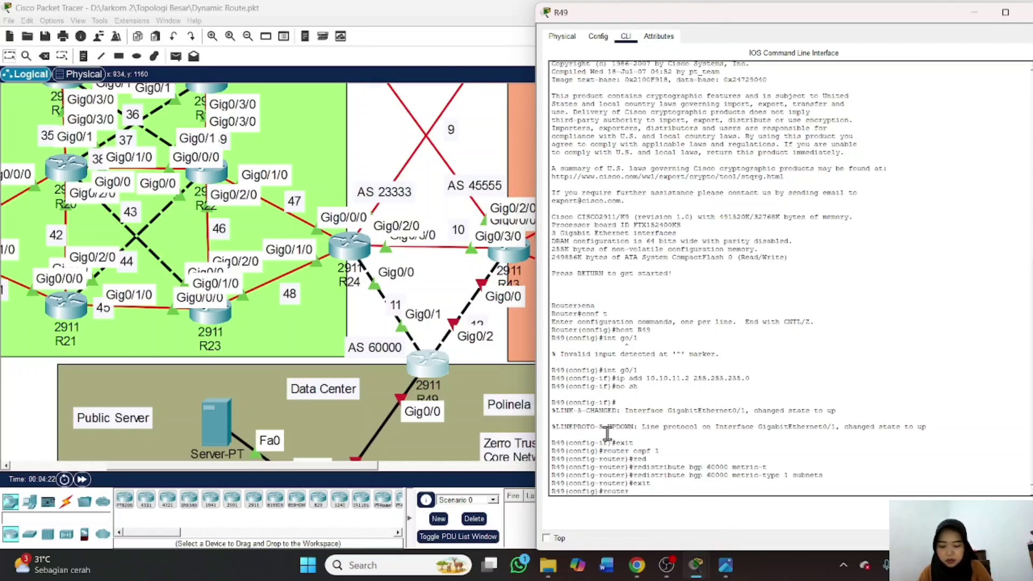
{"action": "type", "text": " bgp"}
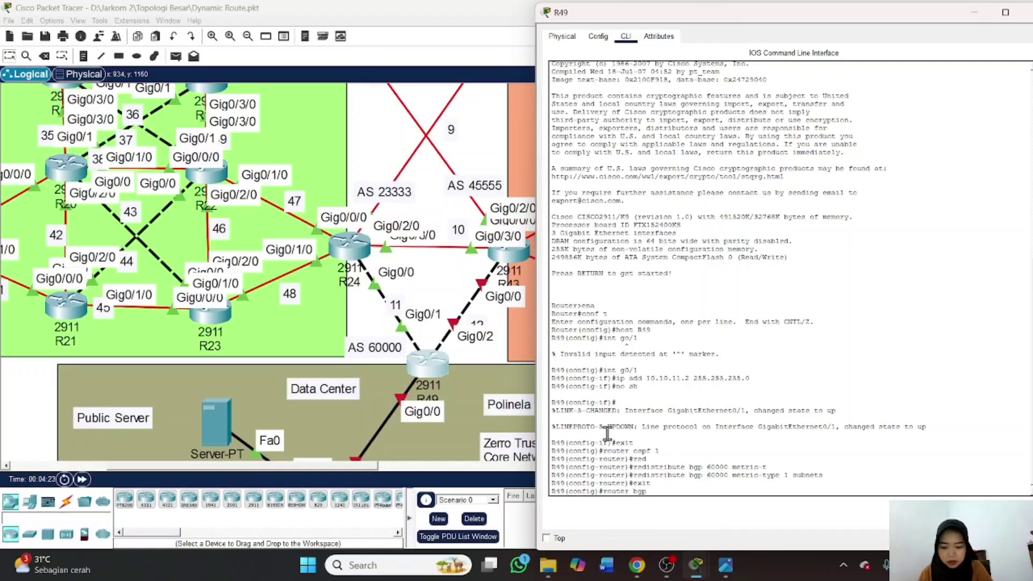
{"action": "type", "text": " 60000"}
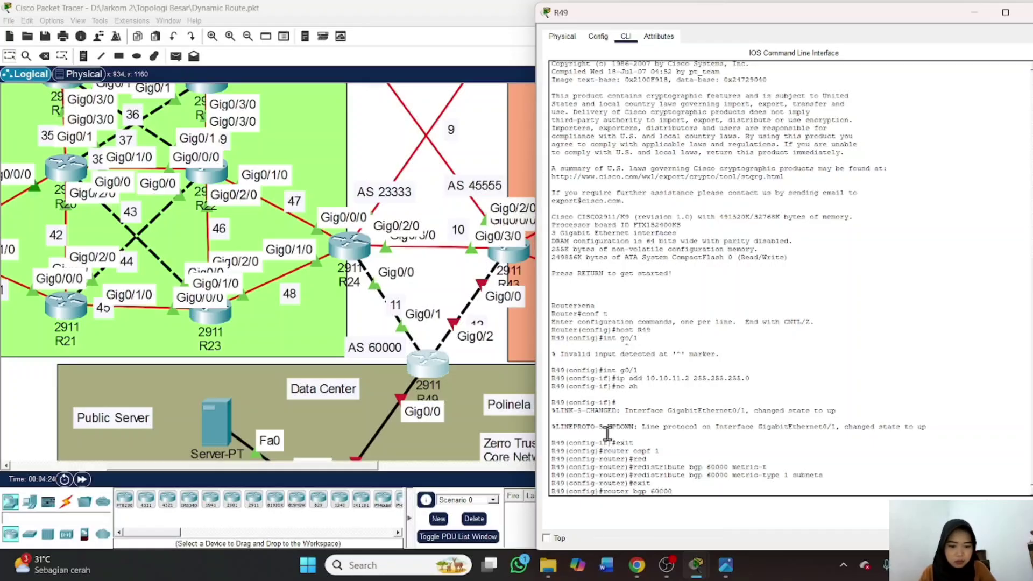
{"action": "key", "text": "Return"}
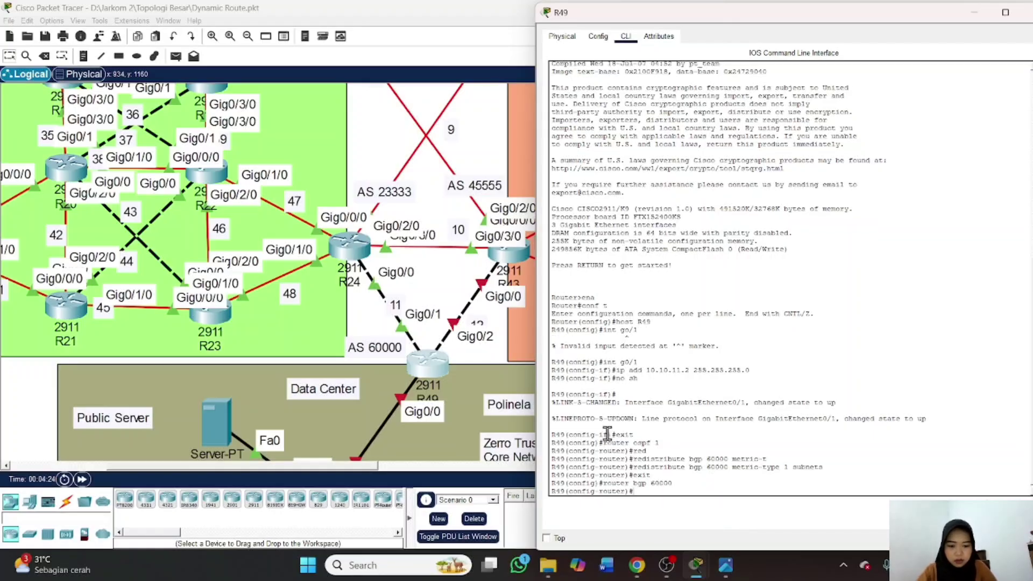
Turn on logging of BGP neighbor changes and disable synchronization in R49's BGP process
{"action": "type", "text": "bg"}
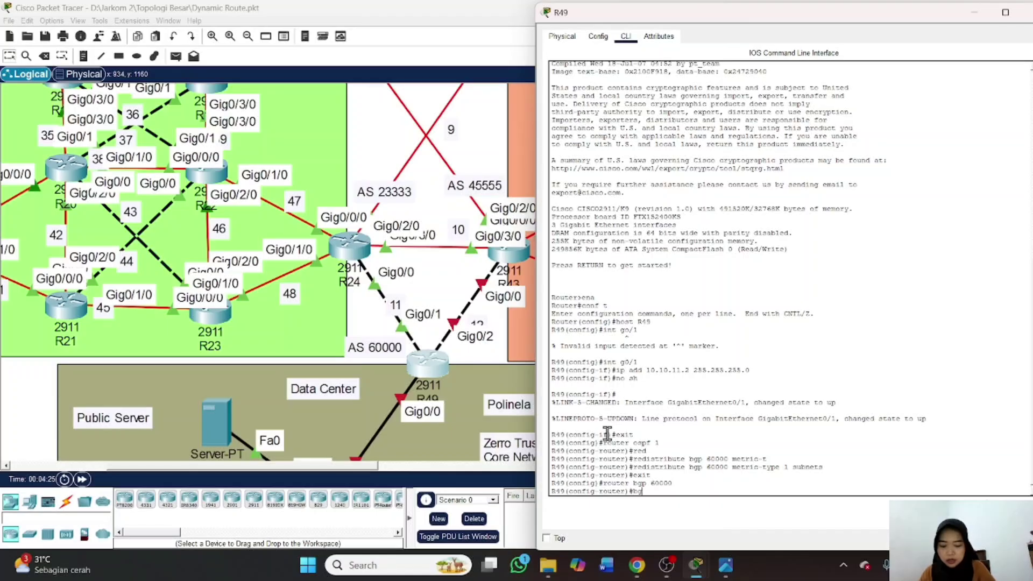
{"action": "type", "text": "p log"}
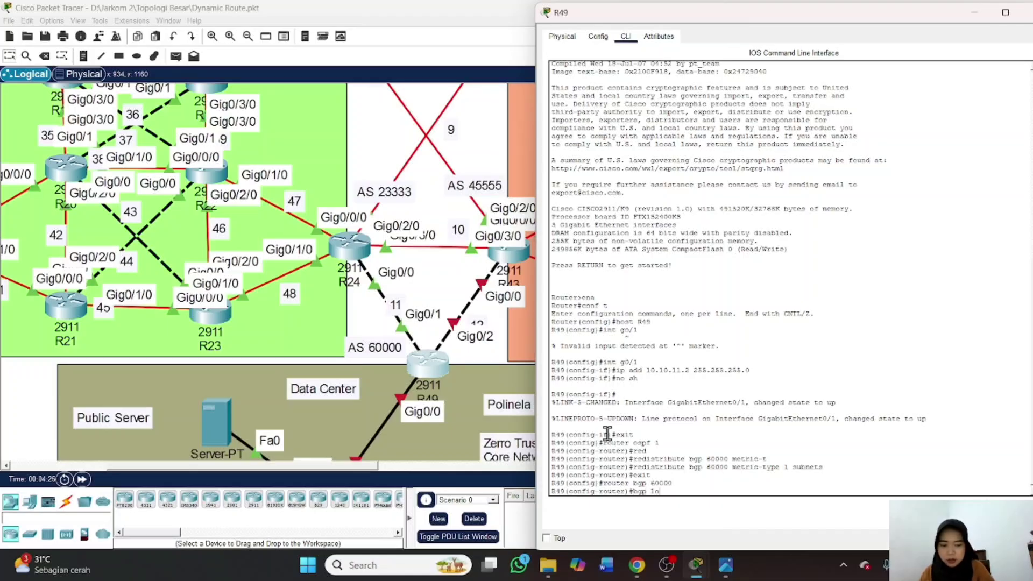
{"action": "key", "text": "Tab"}
{"action": "key", "text": "Return"}
{"action": "type", "text": "no sy"}
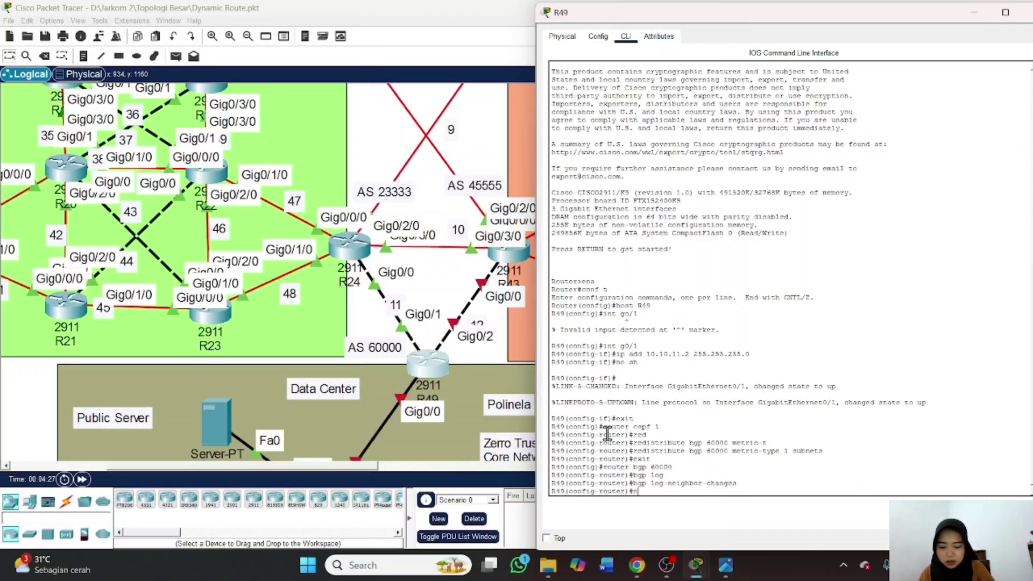
{"action": "key", "text": "Tab"}
{"action": "key", "text": "Return"}
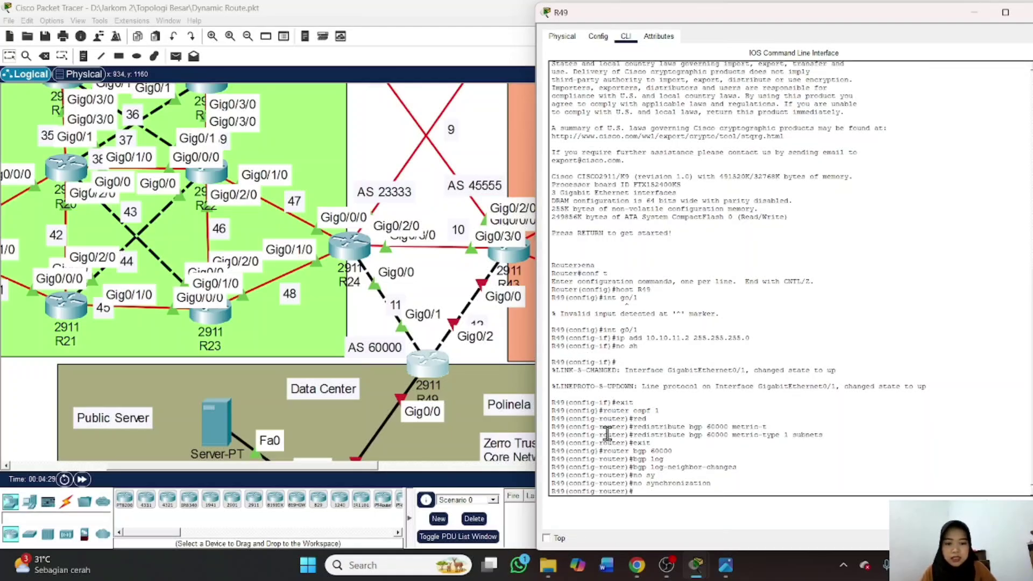
Advertise network 10.10.11.0 with mask 255.255.255.0 in R49's BGP process
{"action": "type", "text": "network 10.10.11.0 mask 255.255.255.0"}
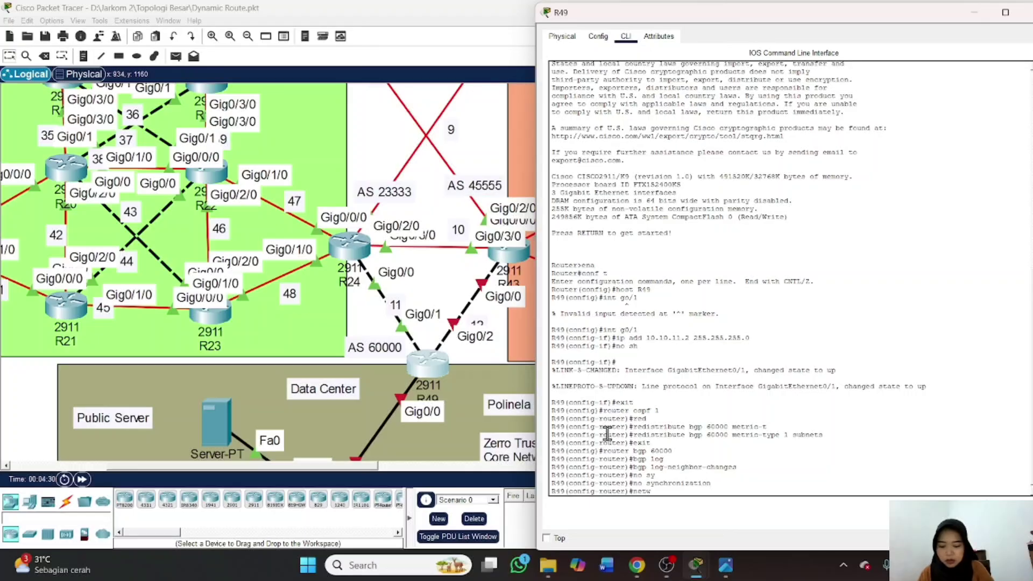
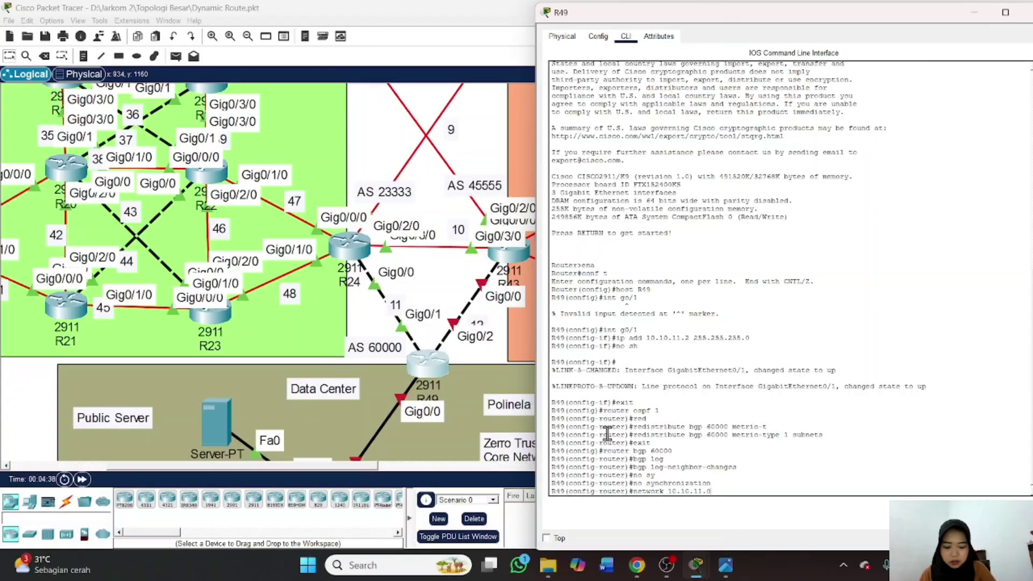
{"action": "type", "text": "mask 2"}
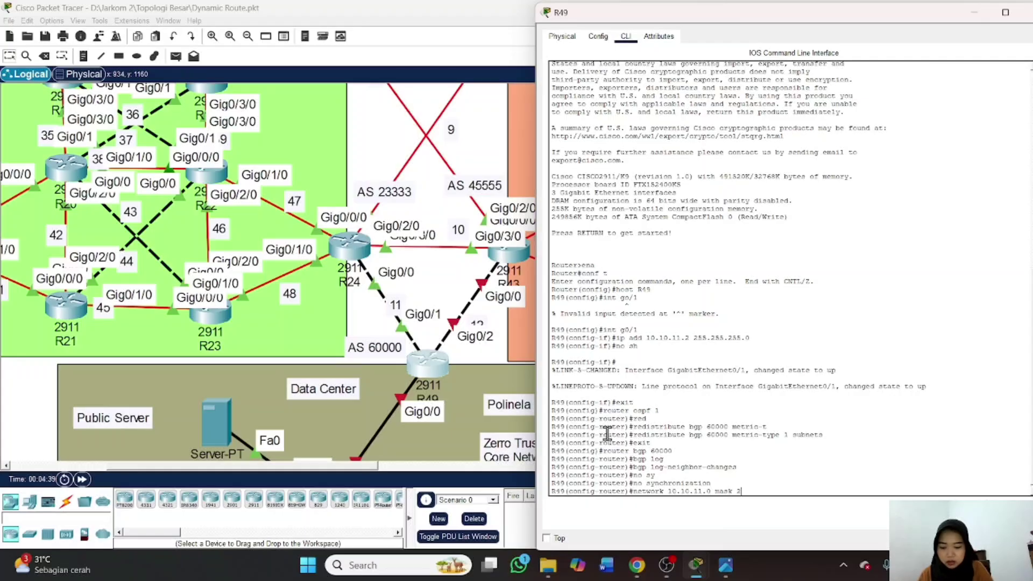
{"action": "type", "text": "55.255"}
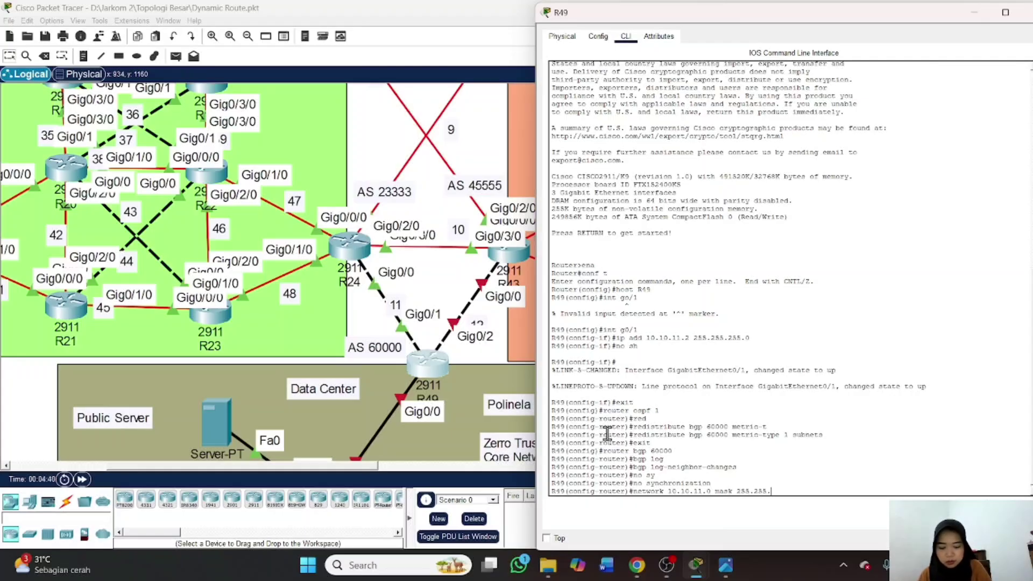
{"action": "type", "text": ".255.0"}
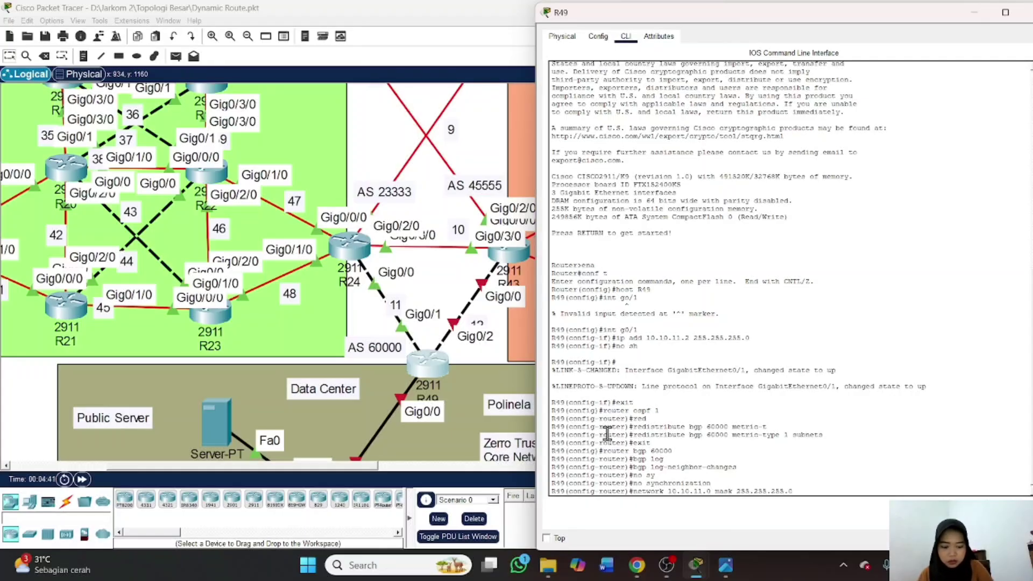
{"action": "key", "text": "Return"}
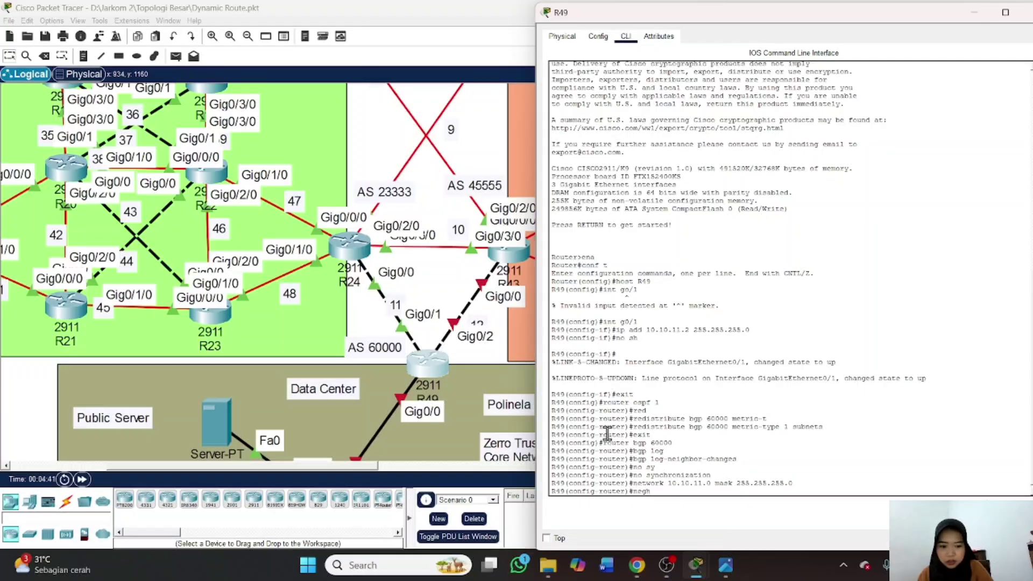
Add BGP neighbor 10.10.11.1 with remote-as 23333 on R49
{"action": "type", "text": "negh"}
{"action": "key", "text": "Tab"}
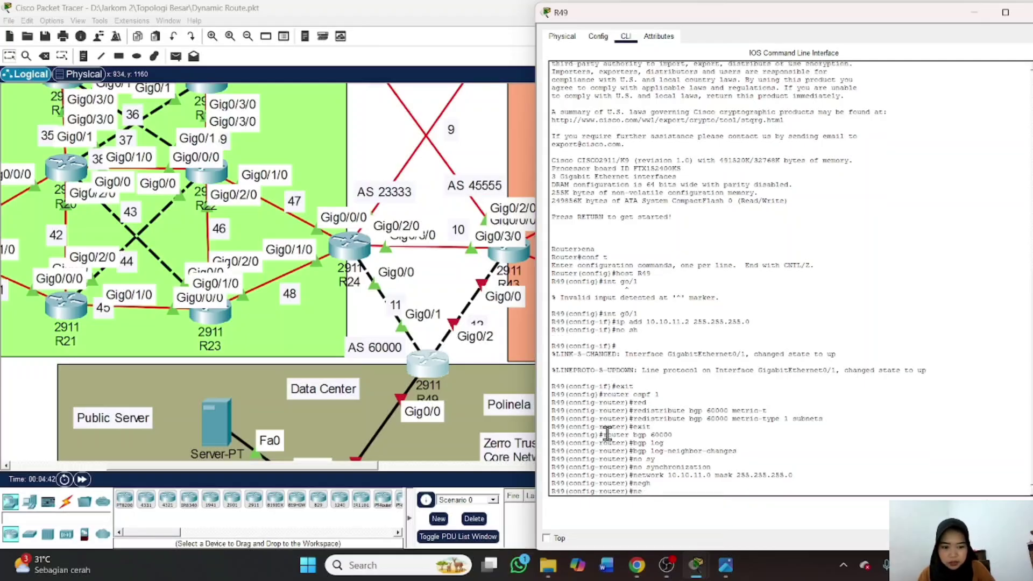
{"action": "type", "text": "ghbor"}
{"action": "key", "text": "Tab"}
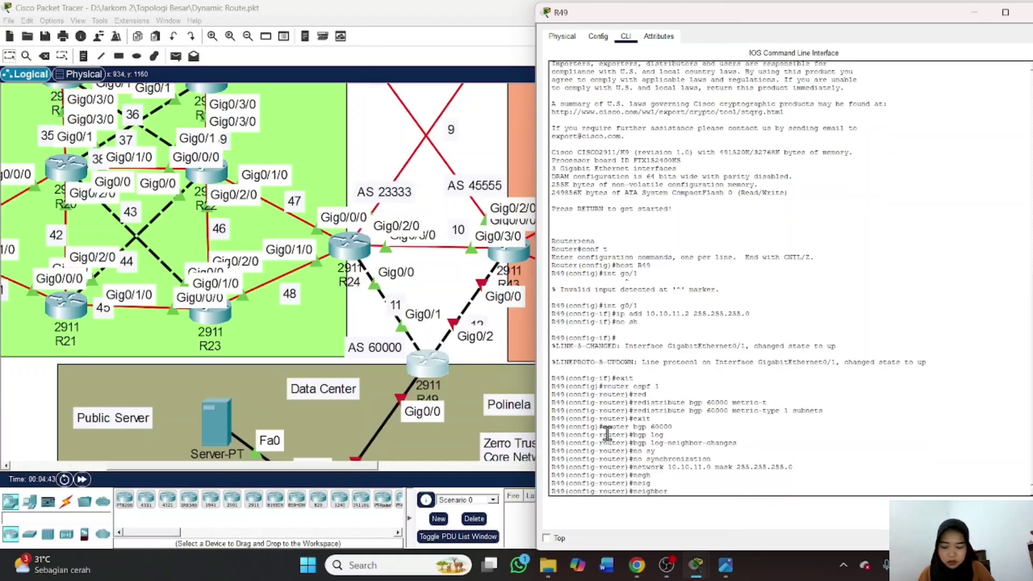
{"action": "type", "text": "10.10.11."}
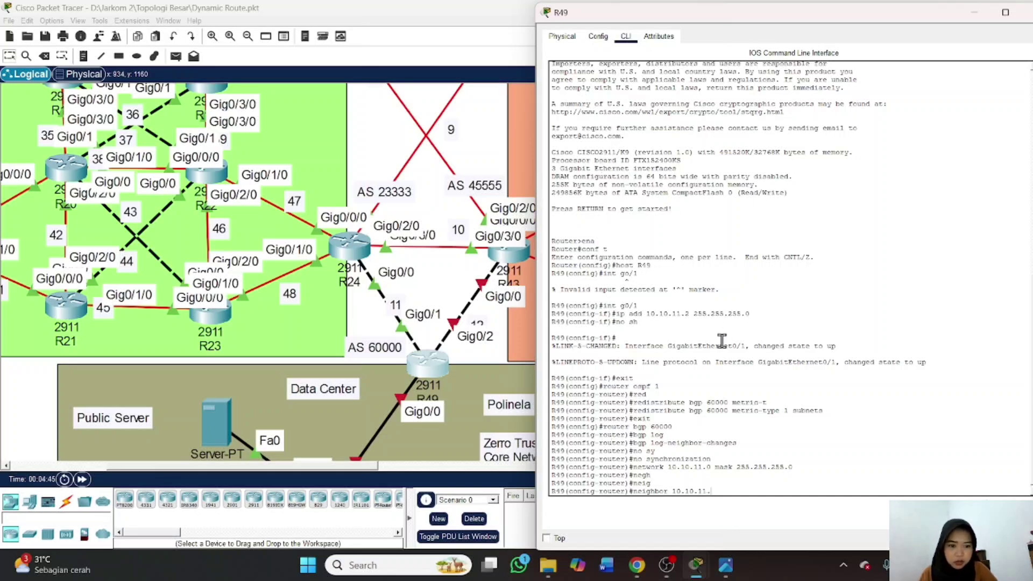
{"action": "type", "text": "1"}
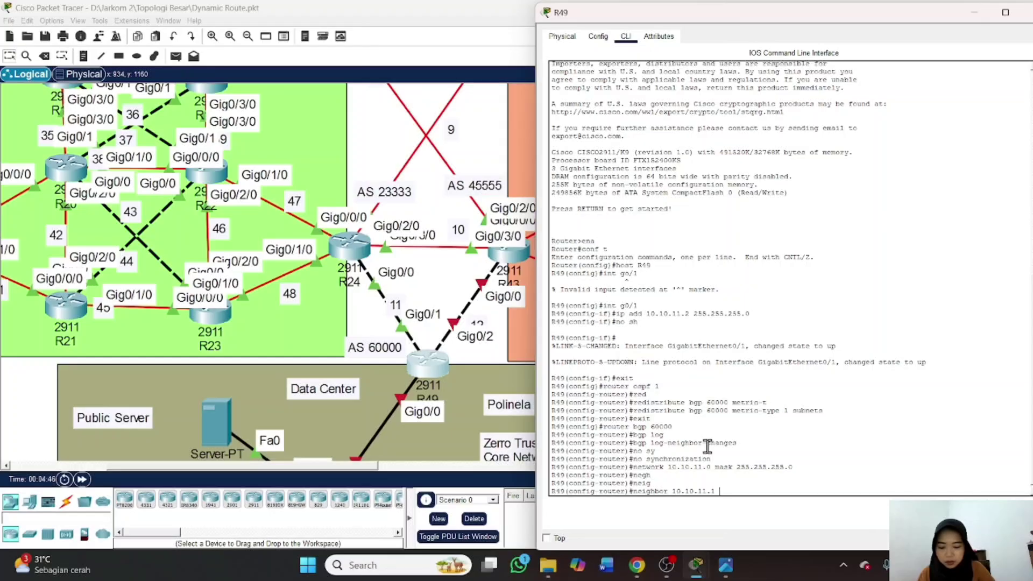
{"action": "type", "text": " remote-as"}
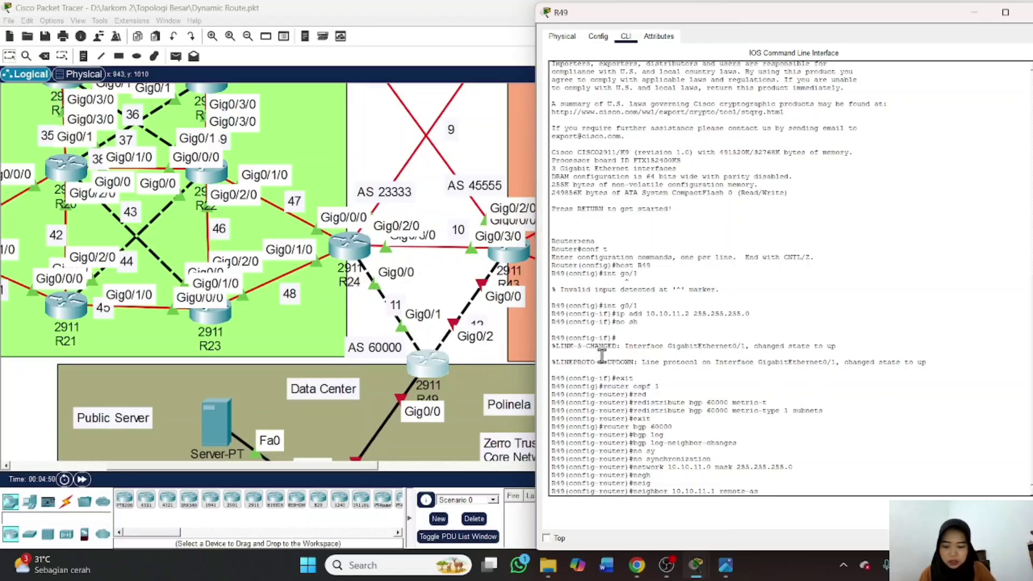
{"action": "type", "text": " 233333"}
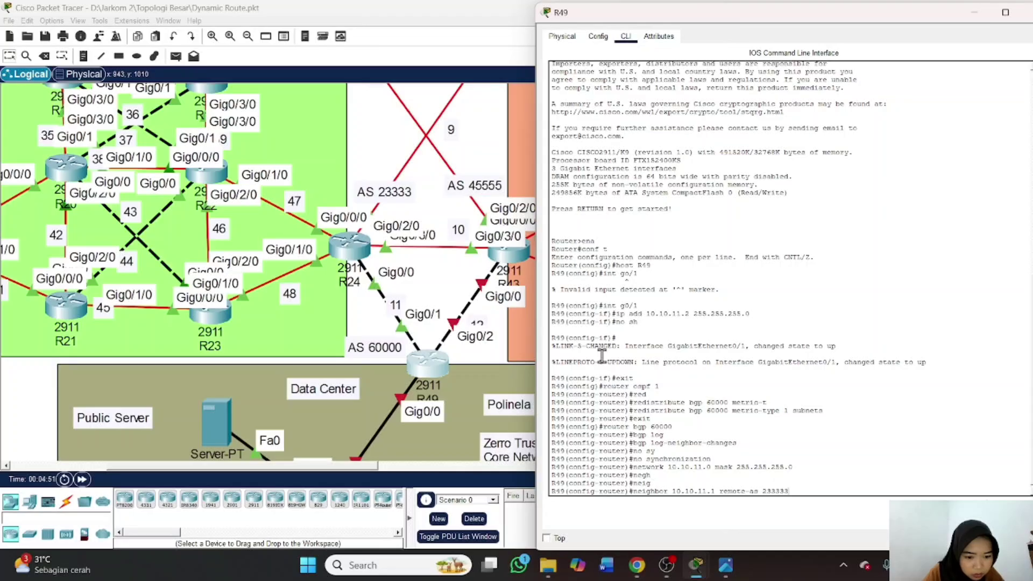
{"action": "key", "text": "BackSpace"}
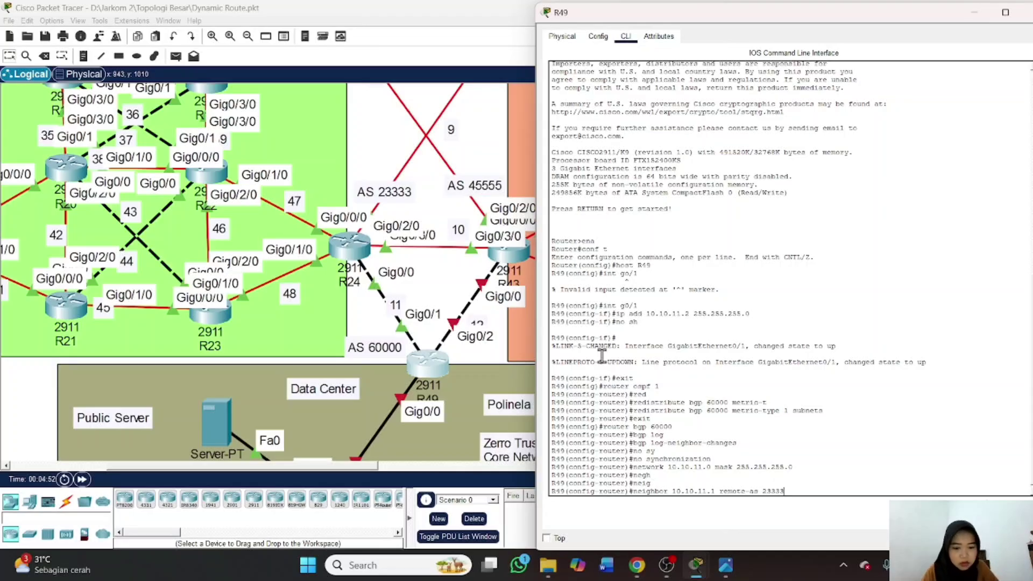
{"action": "key", "text": "Return"}
Redistribute OSPF process 1 into R49's BGP 60000
{"action": "type", "text": "router)#r"}
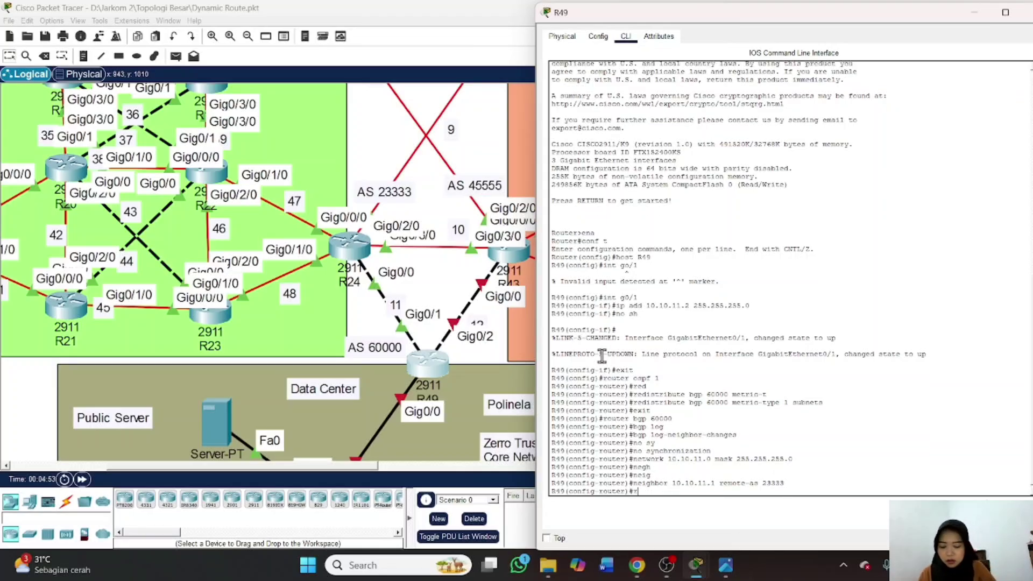
{"action": "type", "text": "ed"}
{"action": "key", "text": "Tab"}
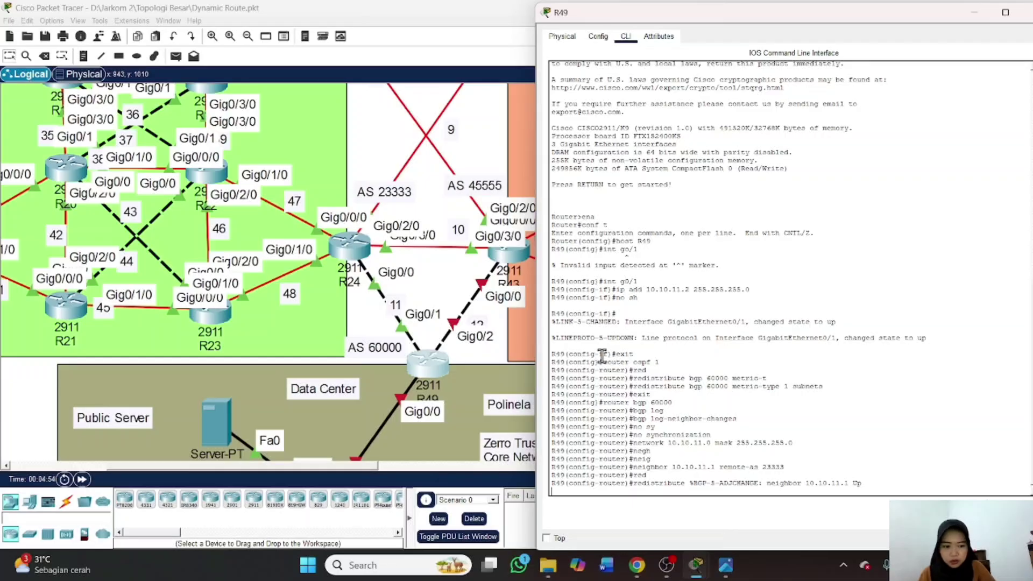
{"action": "key", "text": "Return"}
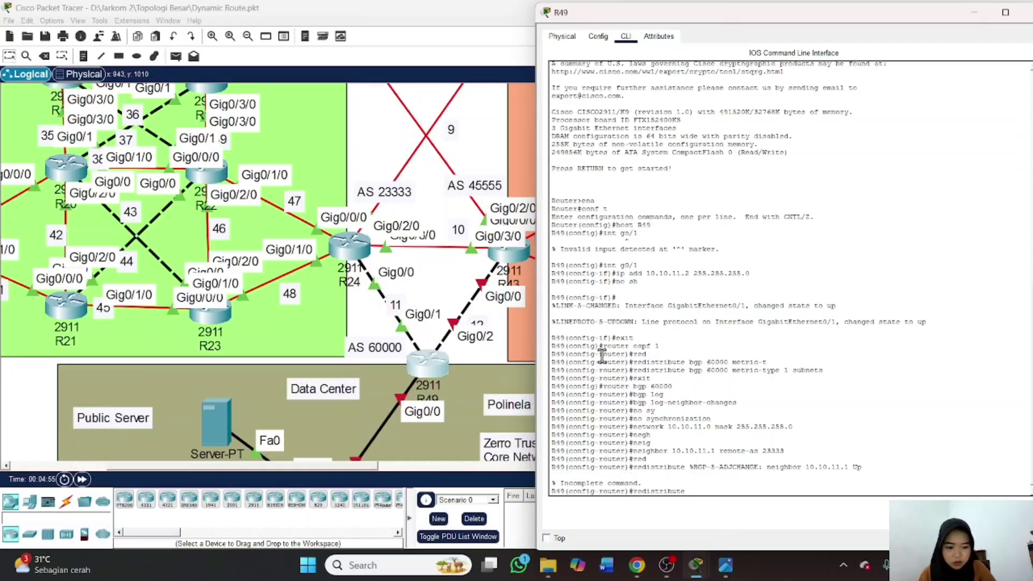
{"action": "type", "text": "ospf"}
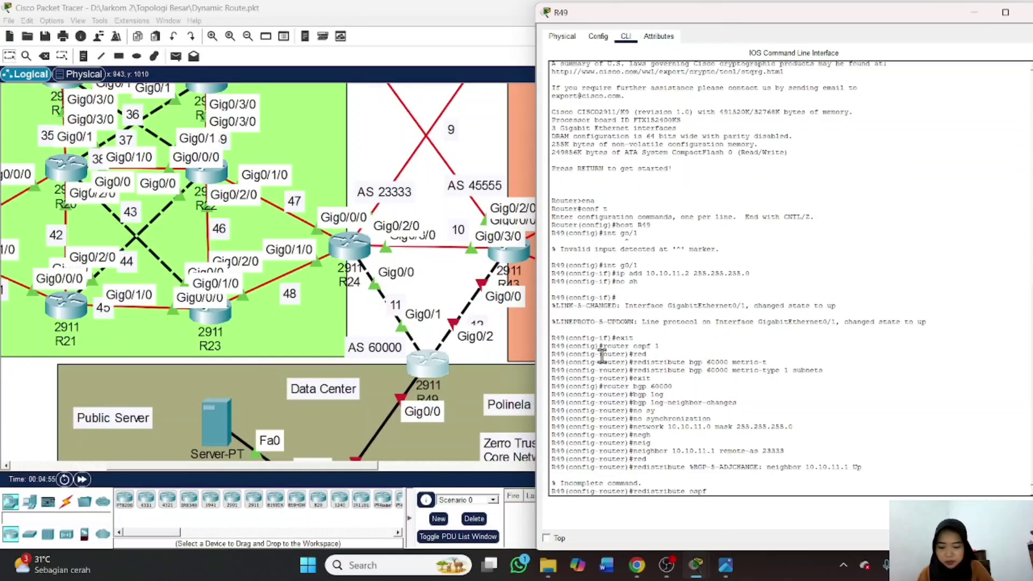
{"action": "type", "text": " 1"}
{"action": "key", "text": "Return"}
Leave BGP configuration, save R49's configuration with wr, and re-enter global configuration mode
{"action": "type", "text": "end"}
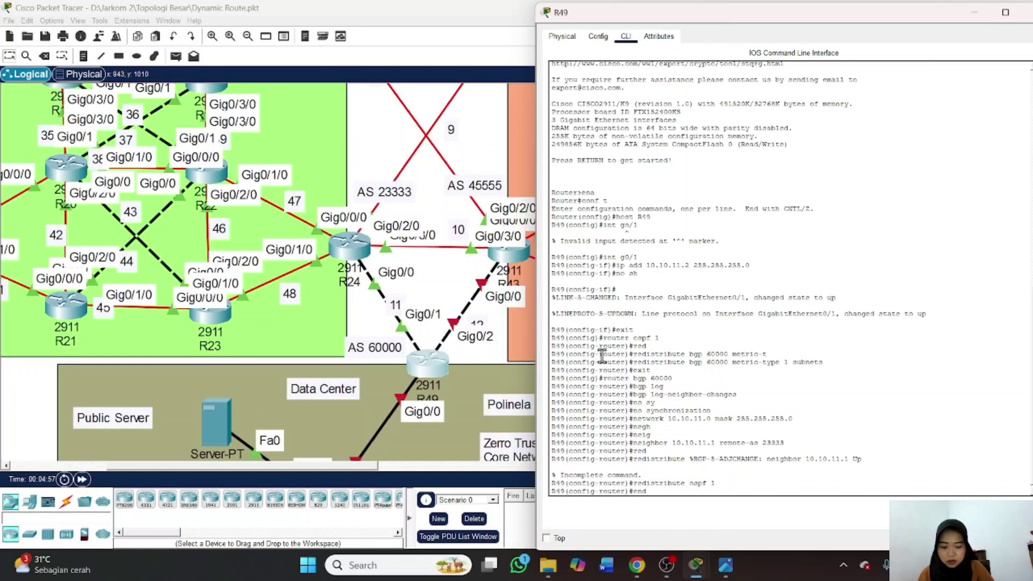
{"action": "key", "text": "Return"}
{"action": "type", "text": "wr"}
{"action": "key", "text": "Return"}
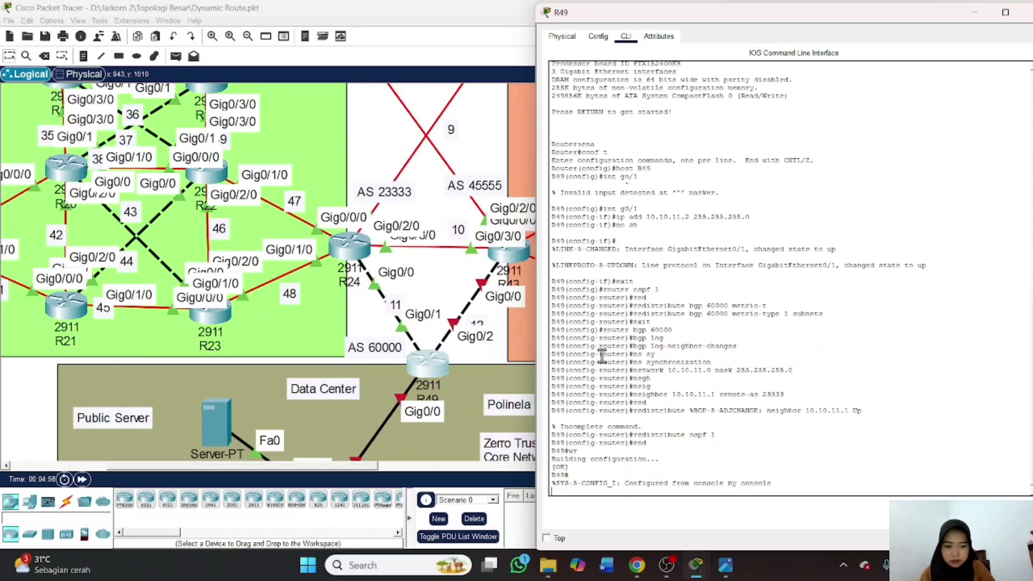
{"action": "key", "text": "Return"}
{"action": "type", "text": "conf t"}
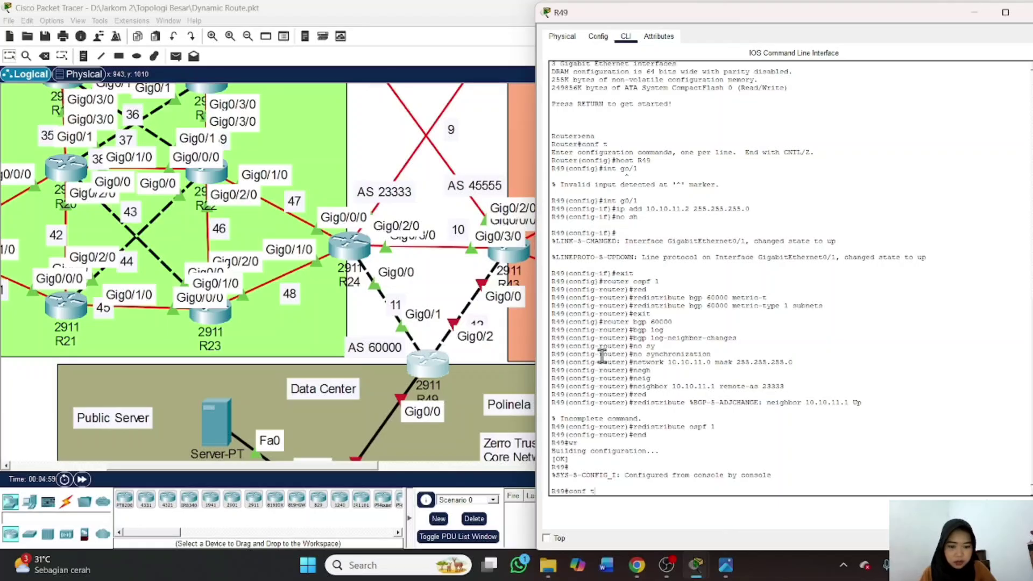
{"action": "key", "text": "Return"}
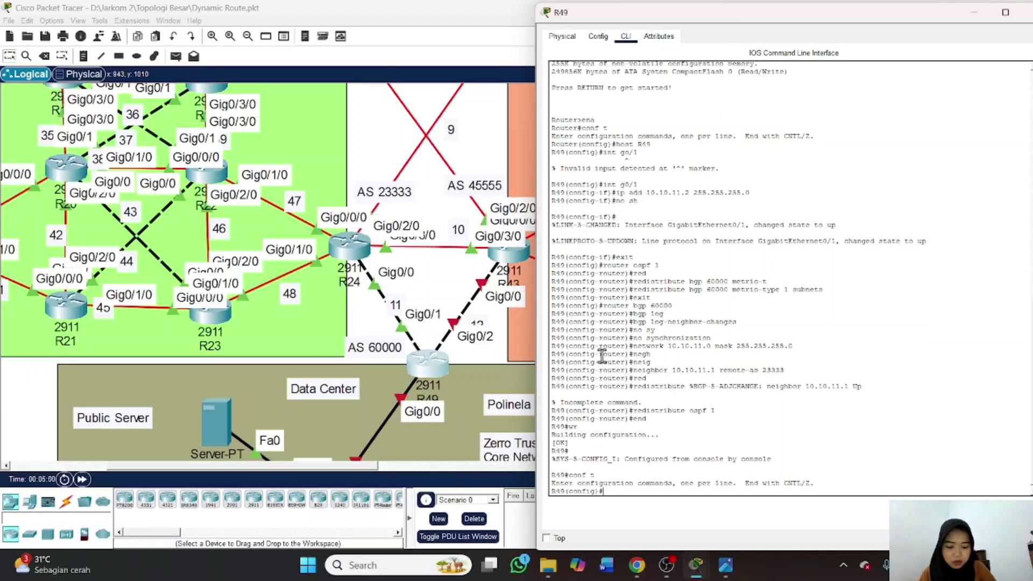
{"action": "key", "text": "Up"}
{"action": "key", "text": "Up"}
{"action": "key", "text": "Up"}
{"action": "key", "text": "Up"}
{"action": "key", "text": "Up"}
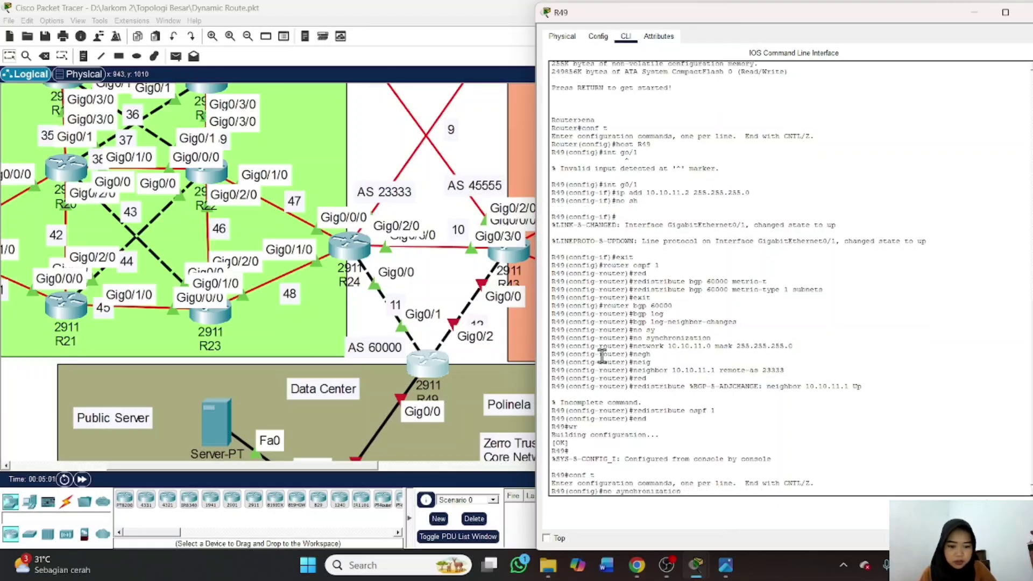
{"action": "key", "text": "Up"}
{"action": "key", "text": "Up"}
{"action": "key", "text": "Up"}
{"action": "key", "text": "Up"}
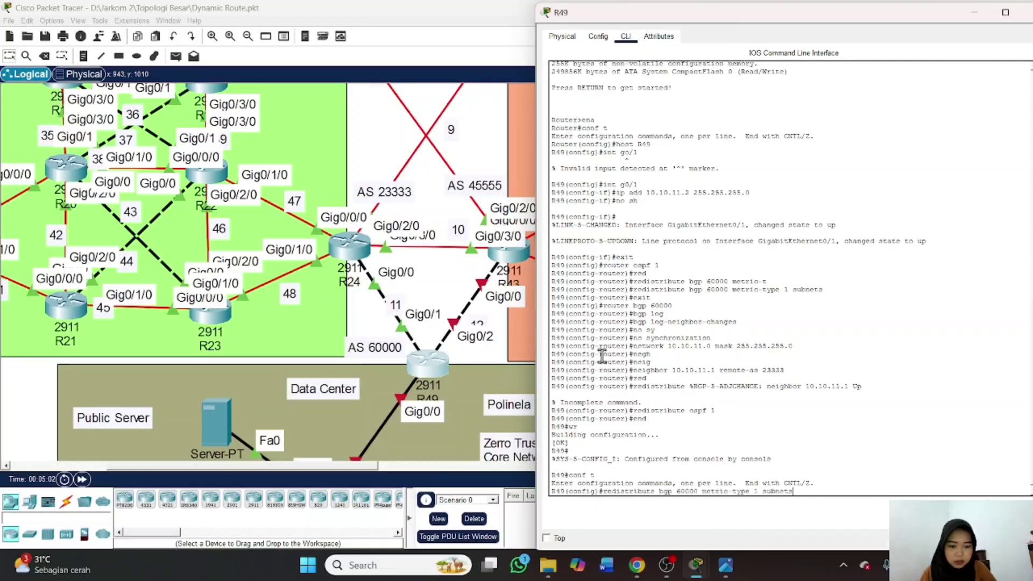
{"action": "key", "text": "Down"}
{"action": "key", "text": "Down"}
{"action": "key", "text": "Down"}
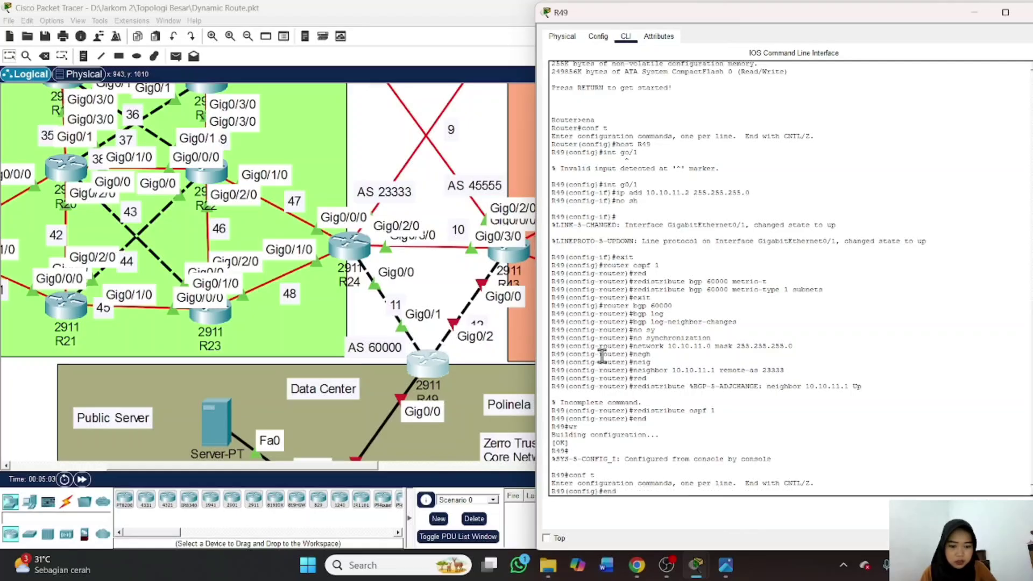
{"action": "key", "text": "Up"}
{"action": "key", "text": "Up"}
{"action": "key", "text": "Up"}
{"action": "key", "text": "Up"}
{"action": "key", "text": "Up"}
{"action": "key", "text": "Up"}
{"action": "key", "text": "Up"}
{"action": "key", "text": "Up"}
{"action": "key", "text": "Up"}
{"action": "key", "text": "Up"}
{"action": "key", "text": "Up"}
{"action": "key", "text": "Up"}
{"action": "key", "text": "Up"}
{"action": "key", "text": "BackSpace"}
{"action": "key", "text": "BackSpace"}
{"action": "key", "text": "BackSpace"}
{"action": "key", "text": "BackSpace"}
{"action": "key", "text": "BackSpace"}
{"action": "key", "text": "BackSpace"}
{"action": "key", "text": "BackSpace"}
{"action": "key", "text": "BackSpace"}
{"action": "key", "text": "BackSpace"}
{"action": "key", "text": "BackSpace"}
{"action": "key", "text": "BackSpace"}
{"action": "key", "text": "BackSpace"}
{"action": "key", "text": "BackSpace"}
{"action": "key", "text": "BackSpace"}
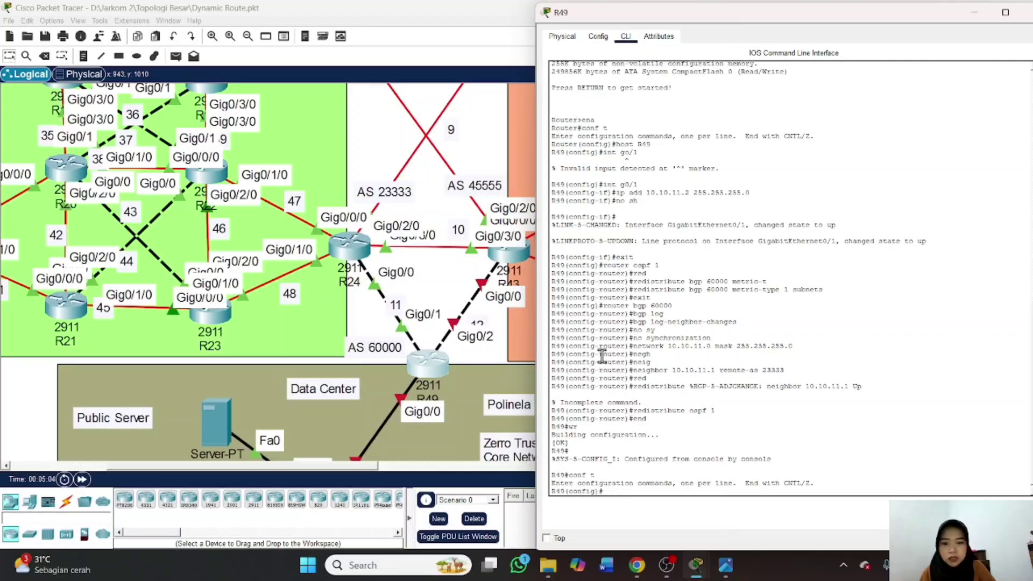
Assign IP address 10.10.12.2 with mask 255.255.255.0 to interface g0/2 on R49
{"action": "type", "text": "int "}
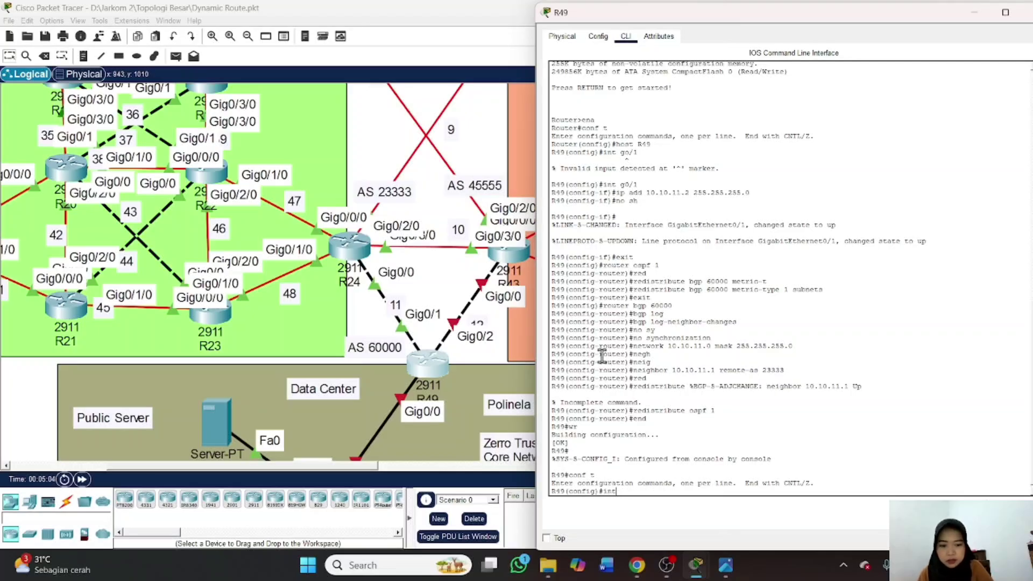
{"action": "type", "text": "g0"}
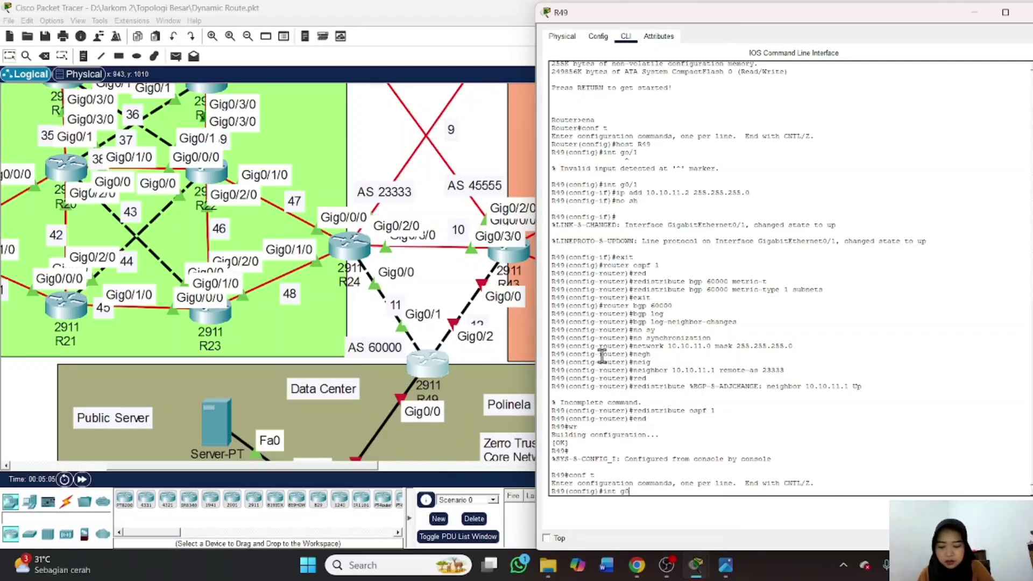
{"action": "type", "text": "/2"}
{"action": "key", "text": "Return"}
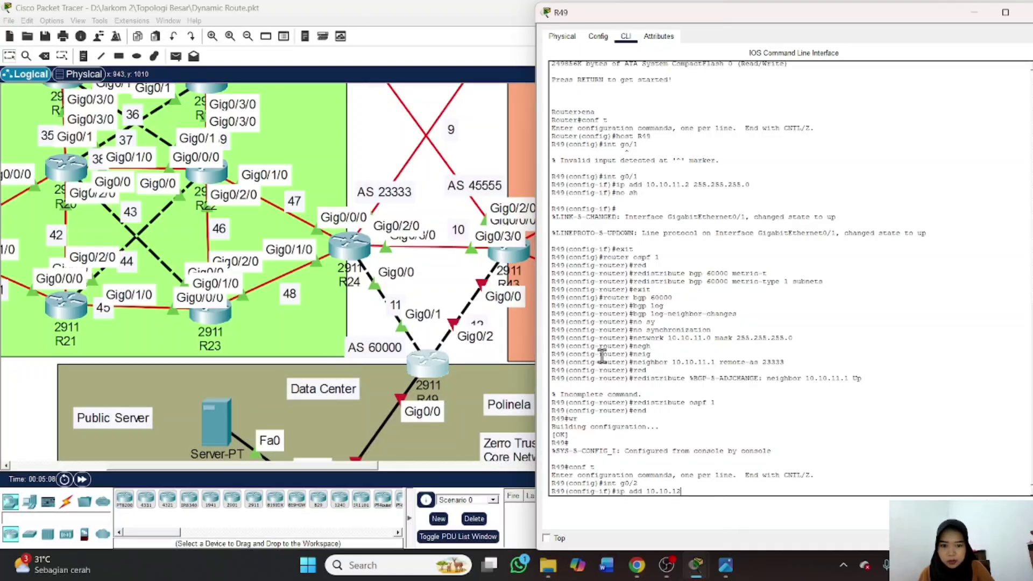
{"action": "type", "text": "ip add 10.10.12.2 255"}
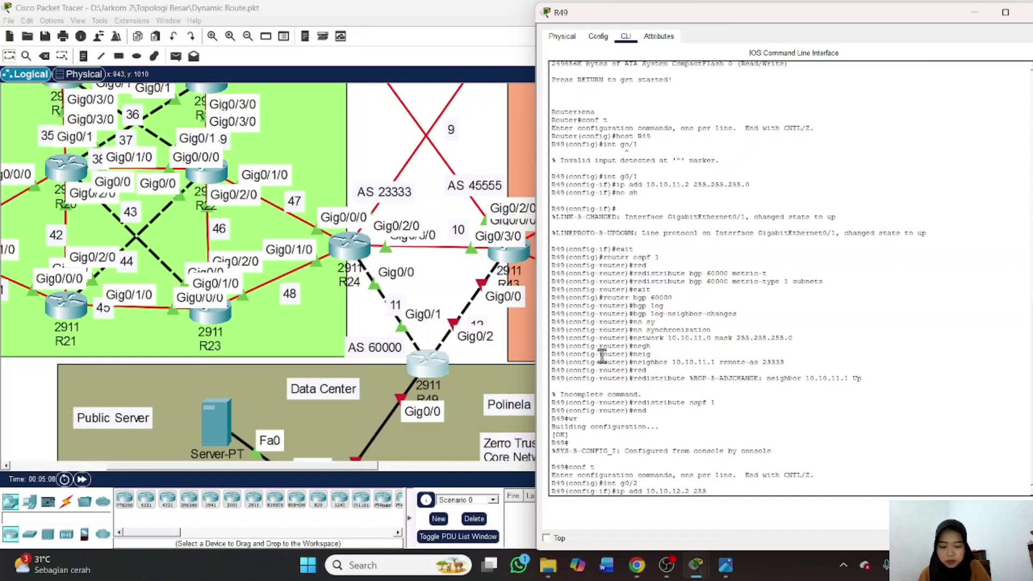
{"action": "type", "text": ".255.255"}
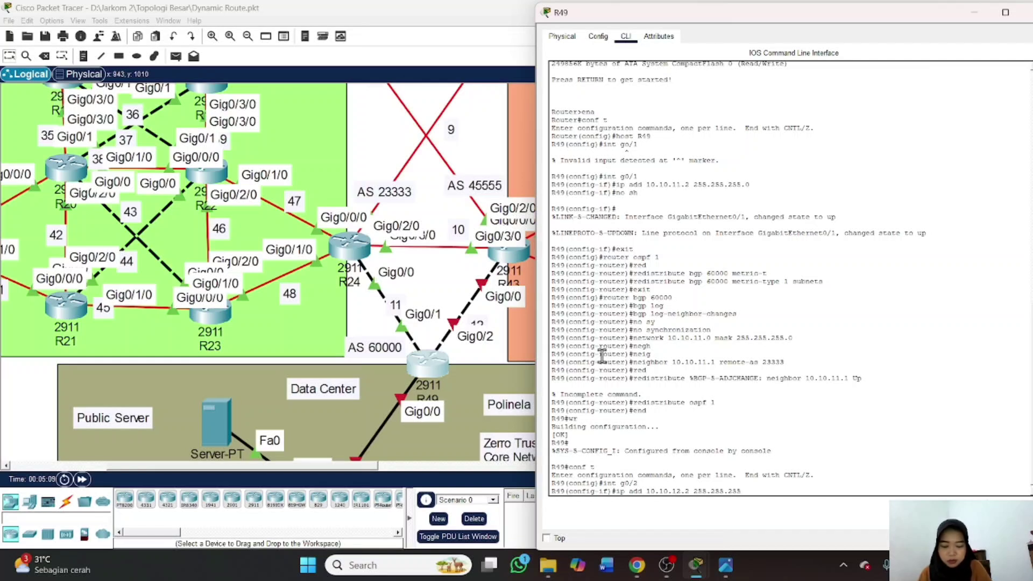
{"action": "type", "text": ".0"}
{"action": "key", "text": "Return"}
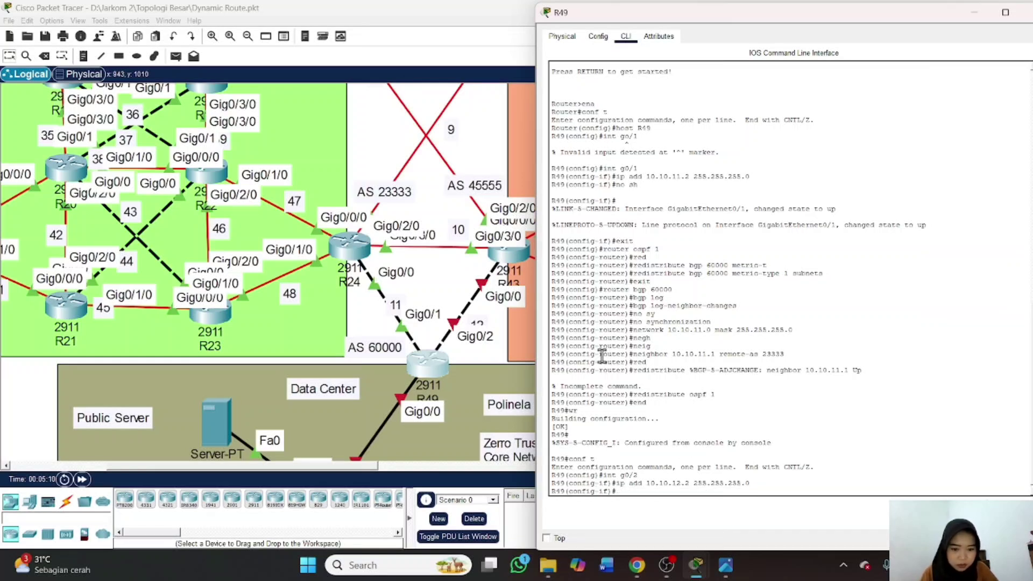
Enable R49's interface g0/2 with no shutdown and return to global configuration mode
{"action": "type", "text": "no s"}
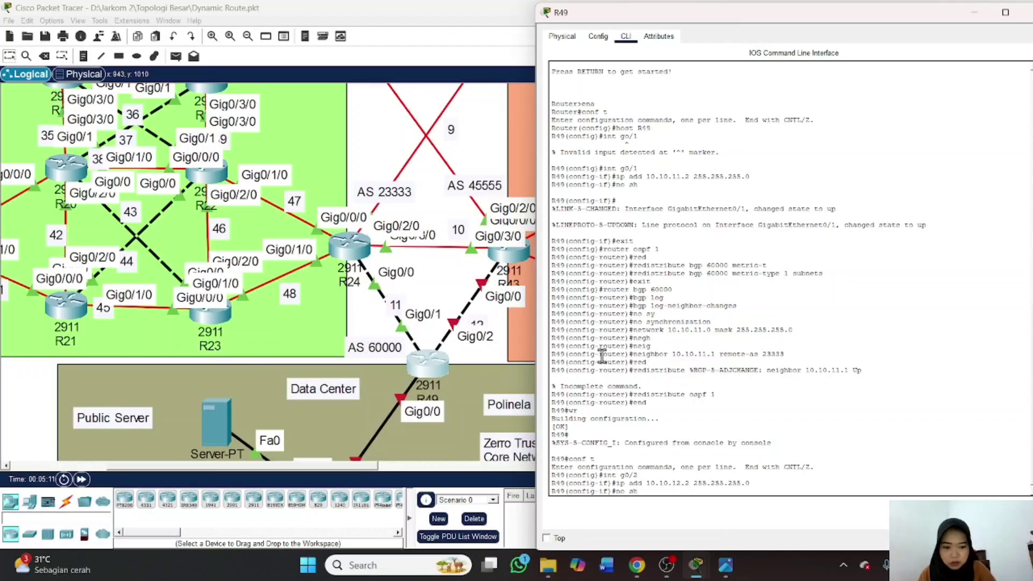
{"action": "type", "text": "h"}
{"action": "key", "text": "Return"}
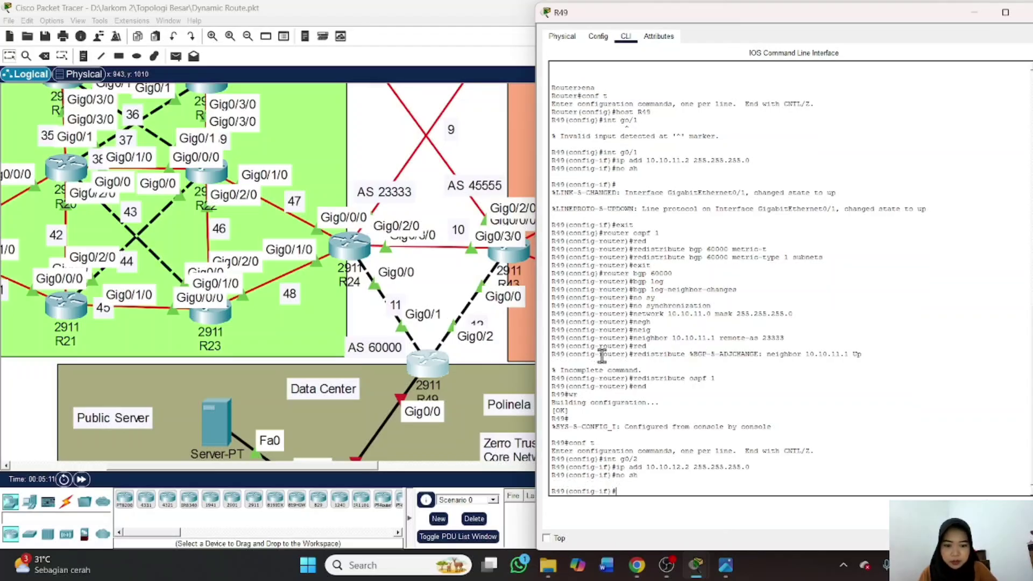
{"action": "key", "text": "Return"}
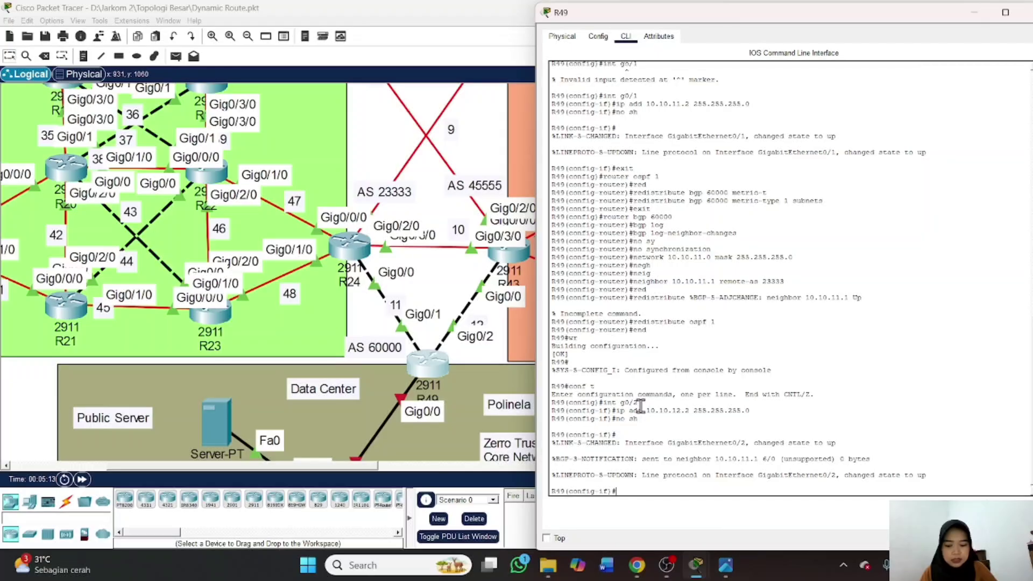
{"action": "type", "text": "exit"}
{"action": "key", "text": "Return"}
Redistribute BGP 60000 into R49's OSPF process 1 with metric-type 1 and subnets, then exit OSPF configuration
{"action": "type", "text": "ro"}
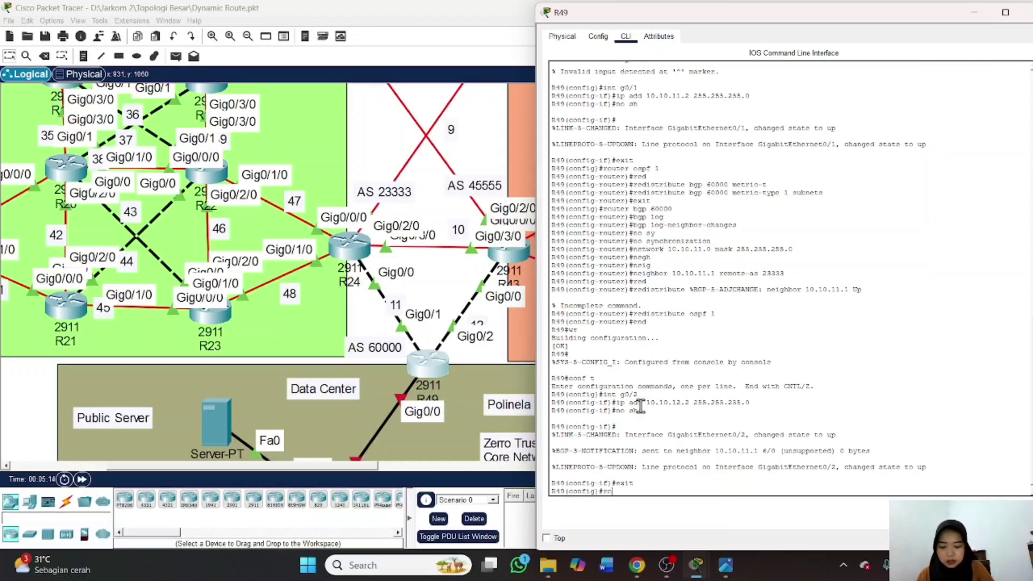
{"action": "type", "text": "uter"}
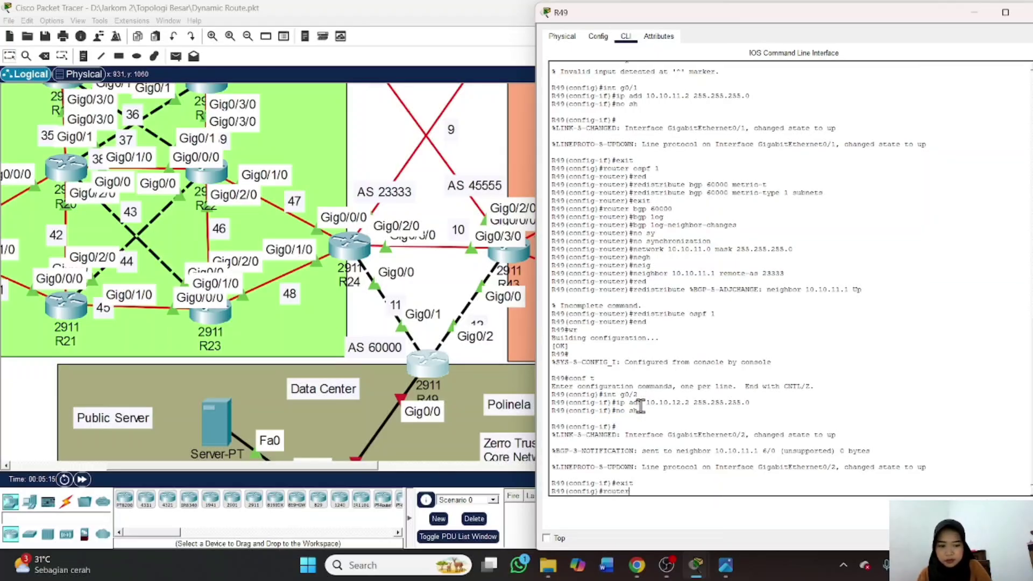
{"action": "type", "text": " ospf 1"}
{"action": "key", "text": "Return"}
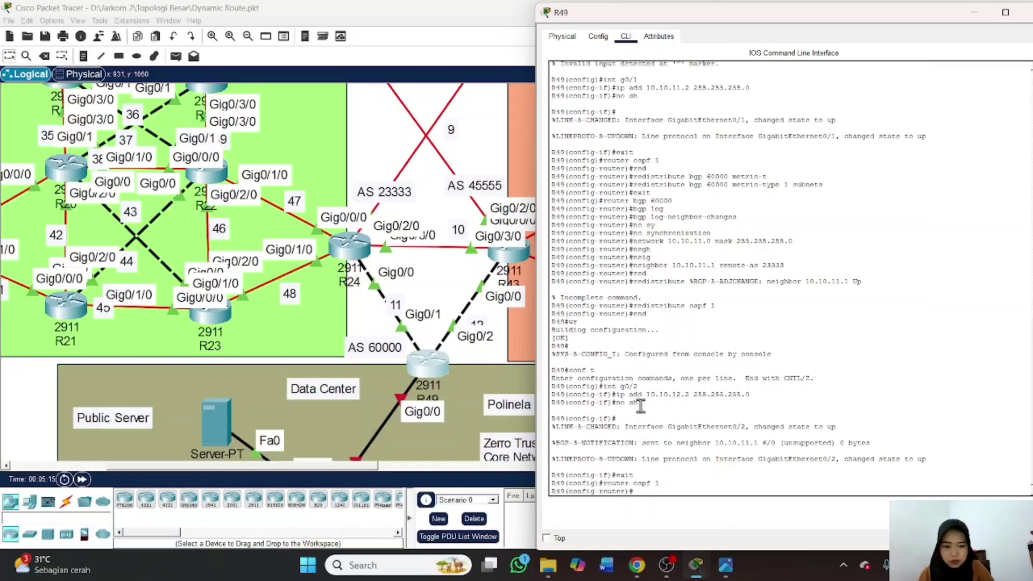
{"action": "type", "text": "red"}
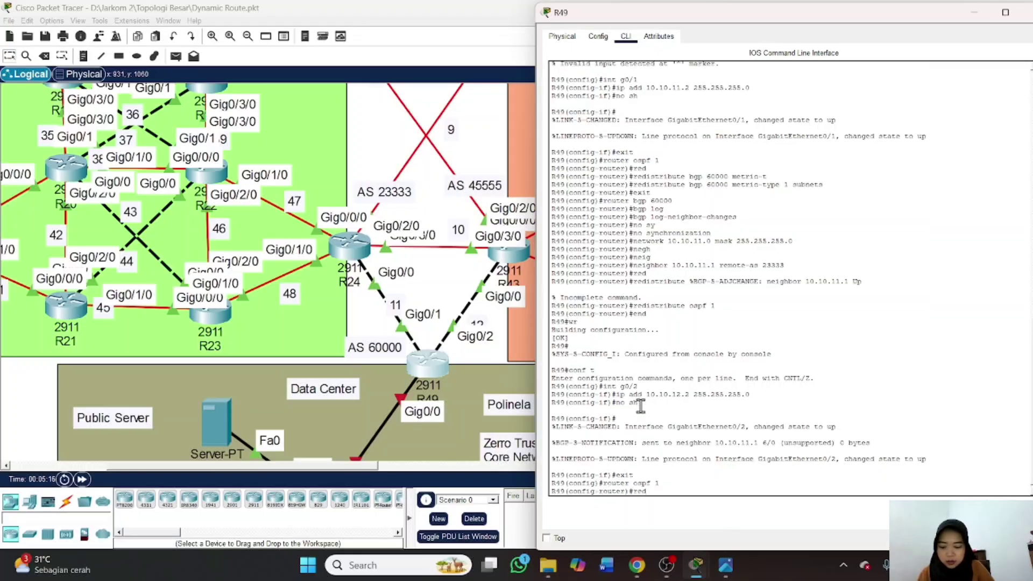
{"action": "key", "text": "Tab"}
{"action": "type", "text": "b"}
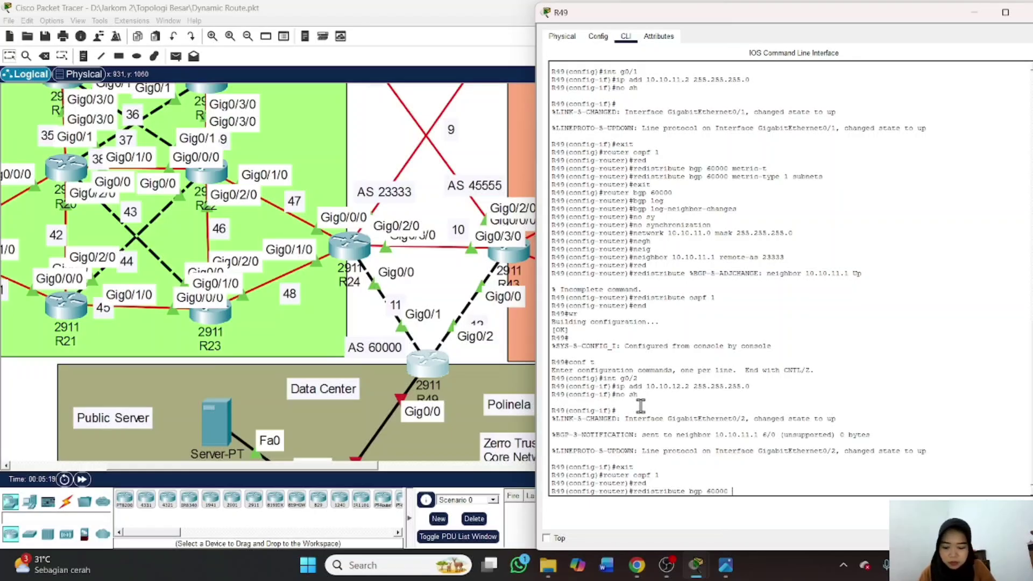
{"action": "type", "text": "metric"}
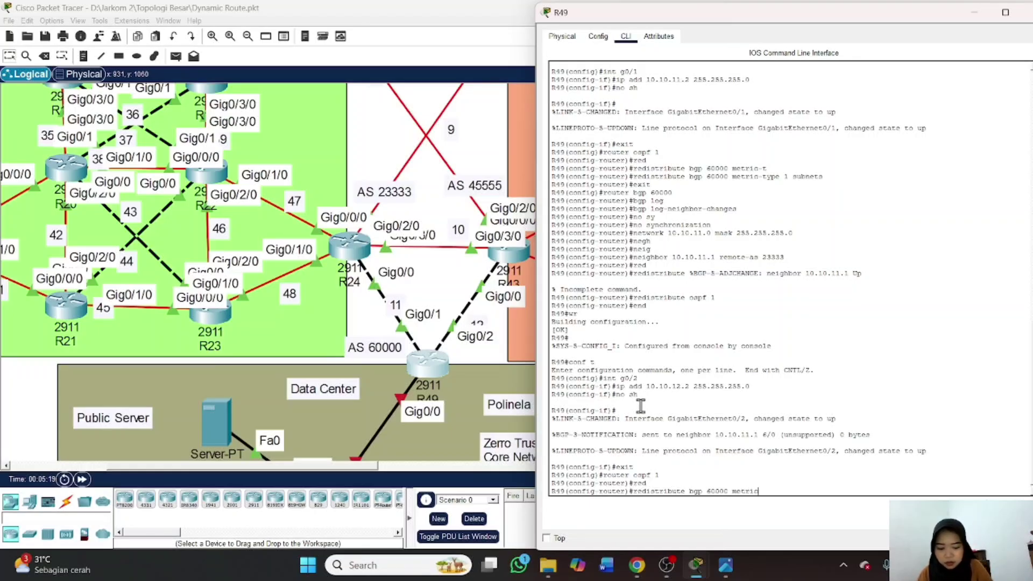
{"action": "type", "text": "-t"}
{"action": "key", "text": "Tab"}
{"action": "type", "text": "1 "}
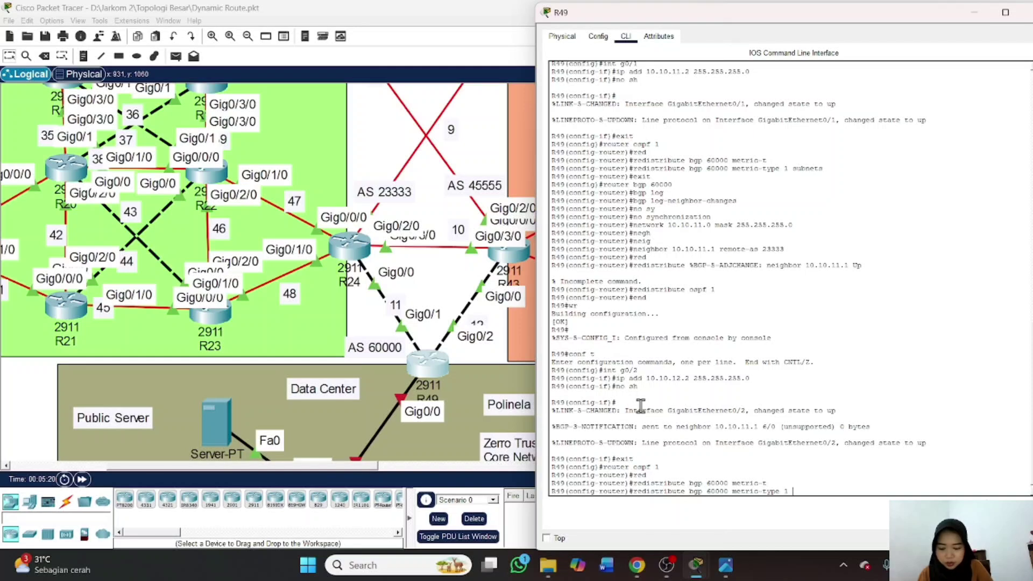
{"action": "type", "text": "subnets"}
{"action": "key", "text": "Return"}
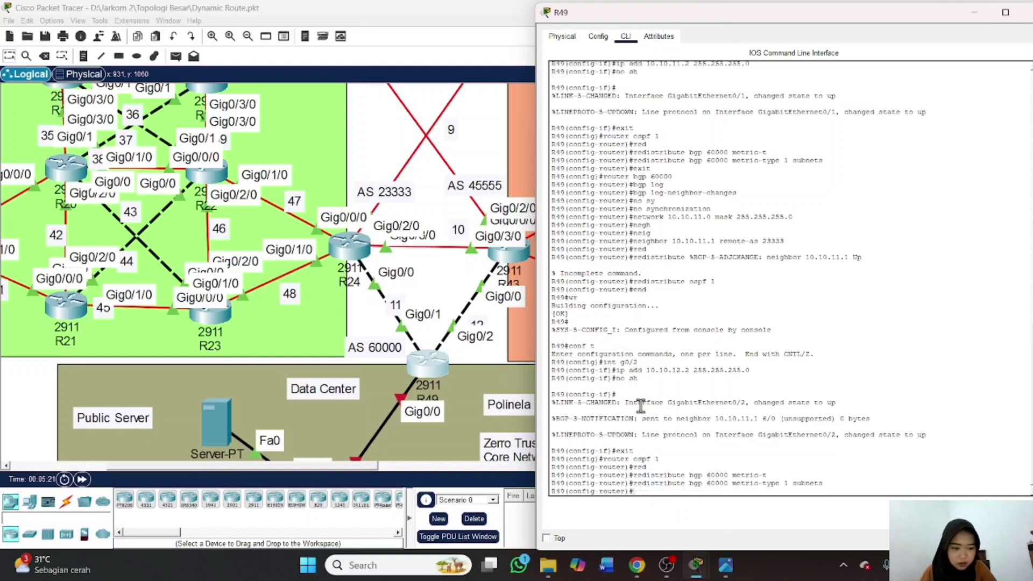
{"action": "type", "text": "exit"}
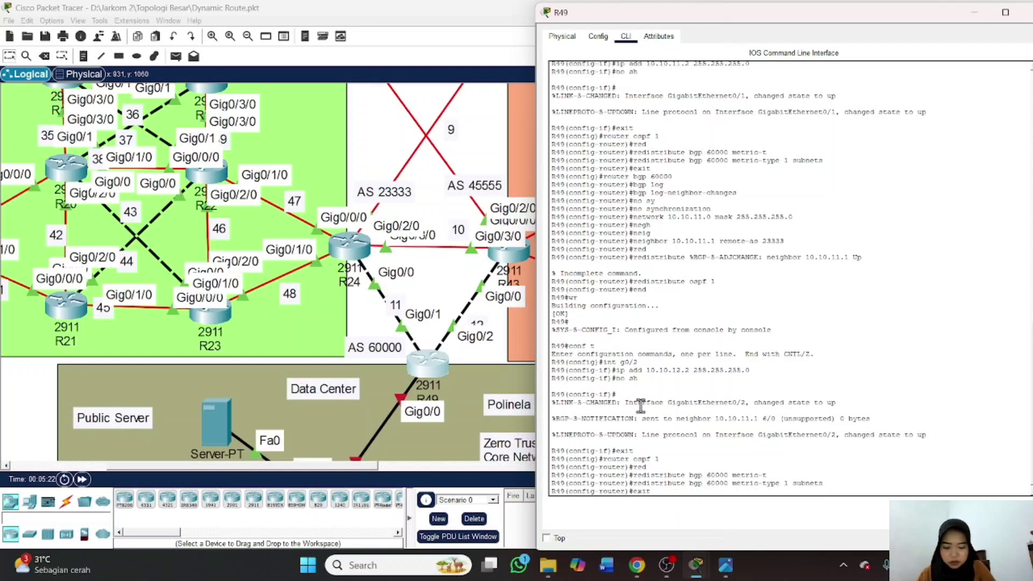
{"action": "key", "text": "Return"}
In R49's BGP 60000 process, turn on neighbor change logging and disable synchronization
{"action": "type", "text": "router bgp 60000"}
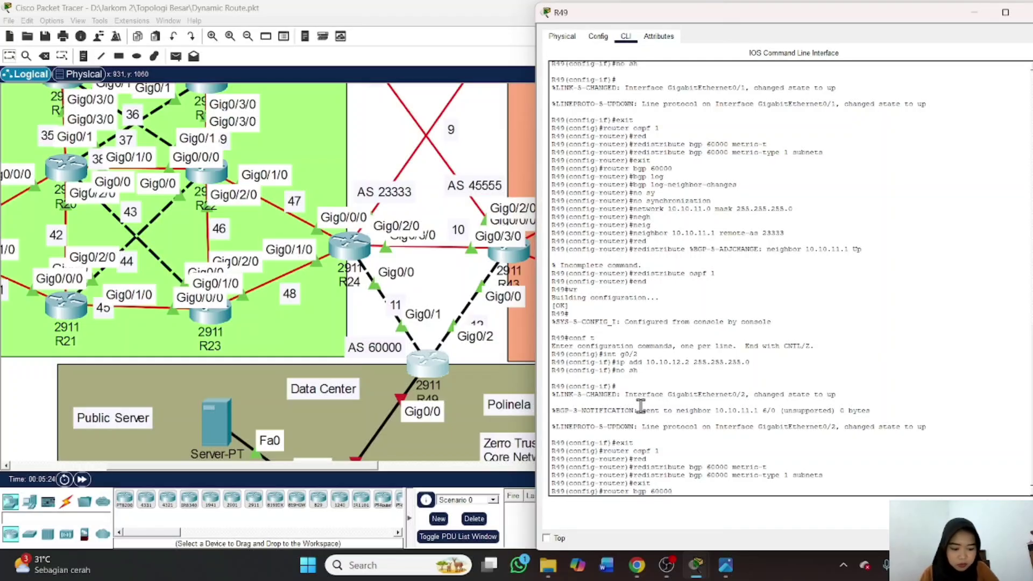
{"action": "key", "text": "Return"}
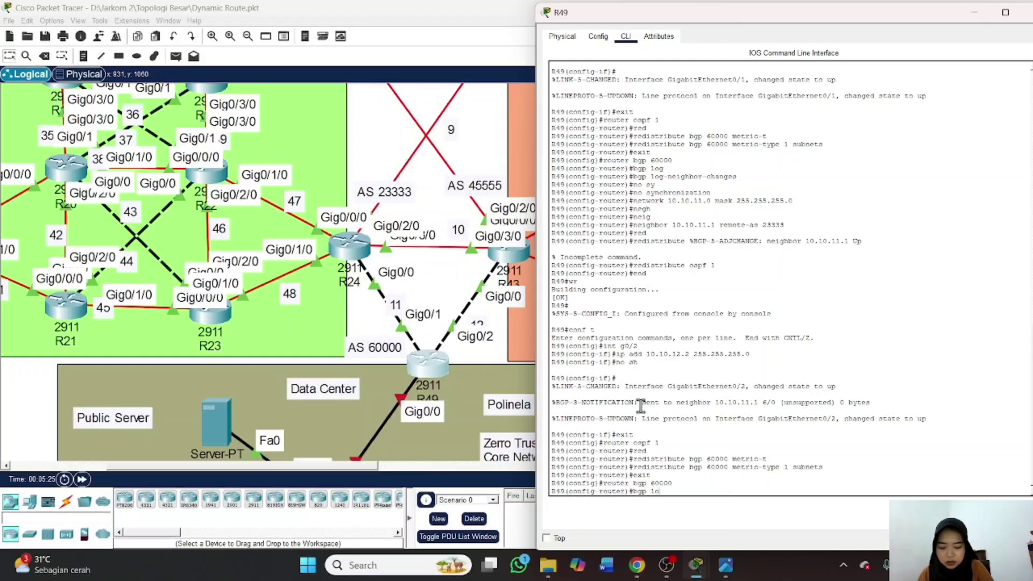
{"action": "type", "text": "g"}
{"action": "key", "text": "Tab"}
{"action": "key", "text": "Return"}
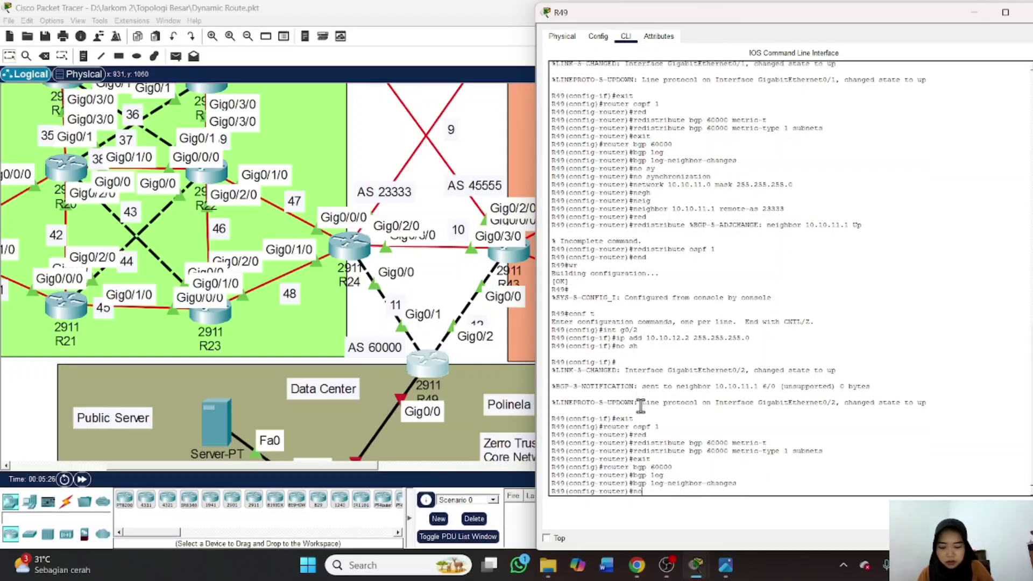
{"action": "type", "text": "no sy"}
{"action": "key", "text": "Tab"}
{"action": "key", "text": "Return"}
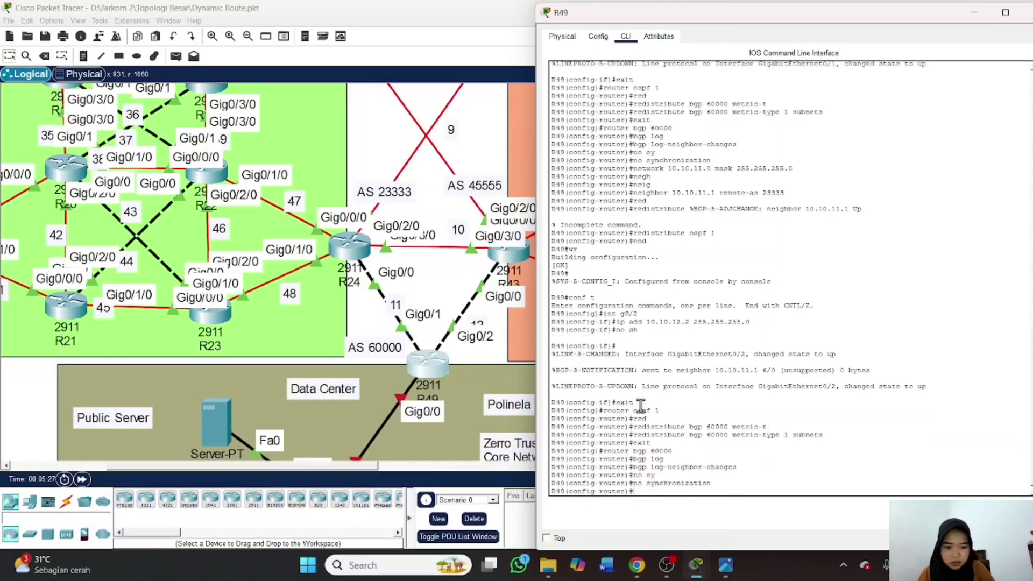
Advertise network 10.10.12.0 with mask 255.255.255.0 in R49's BGP process
{"action": "type", "text": "network"}
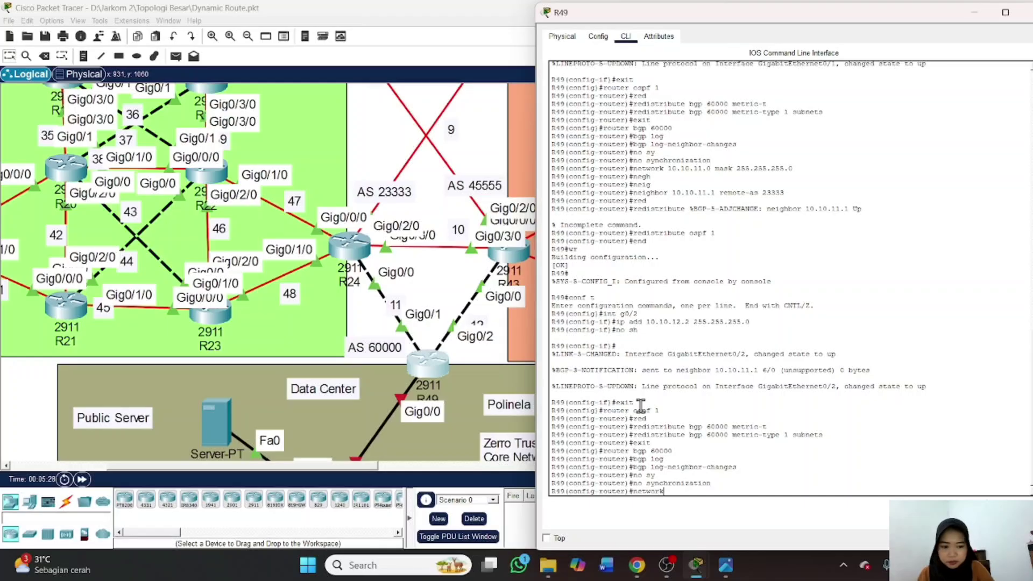
{"action": "type", "text": " 10.10"}
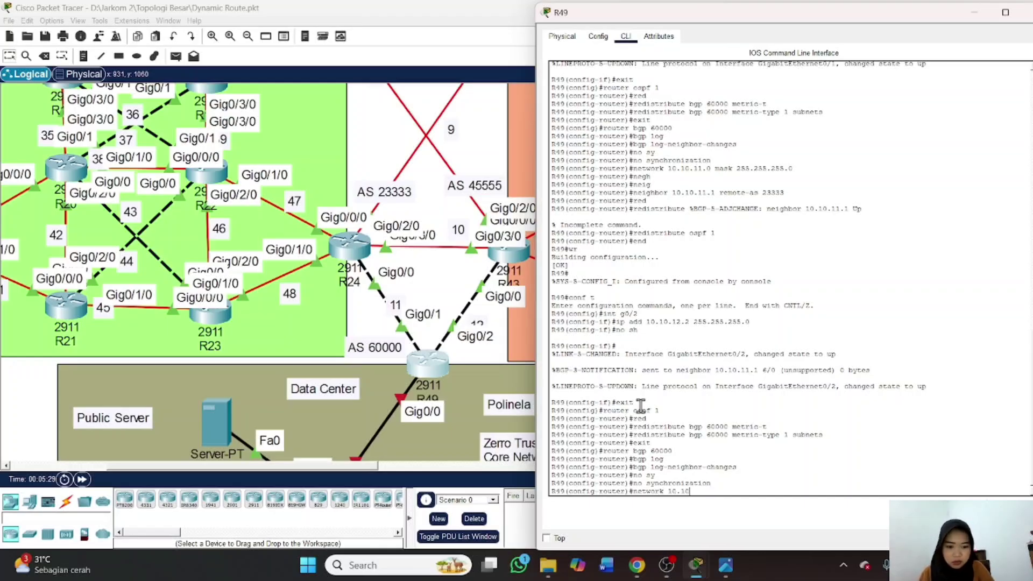
{"action": "type", "text": ".12.0"}
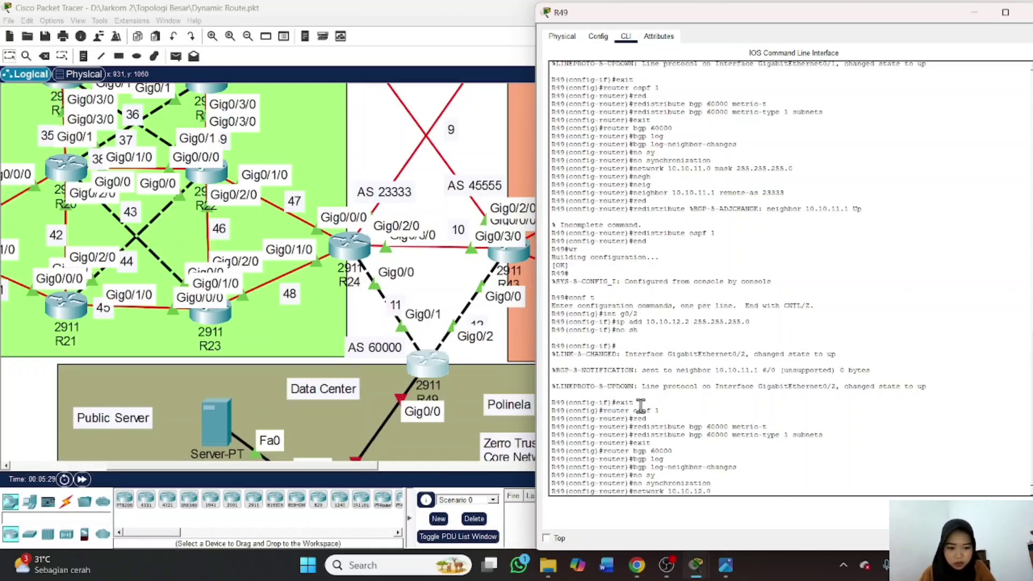
{"action": "type", "text": " mask 255.2"}
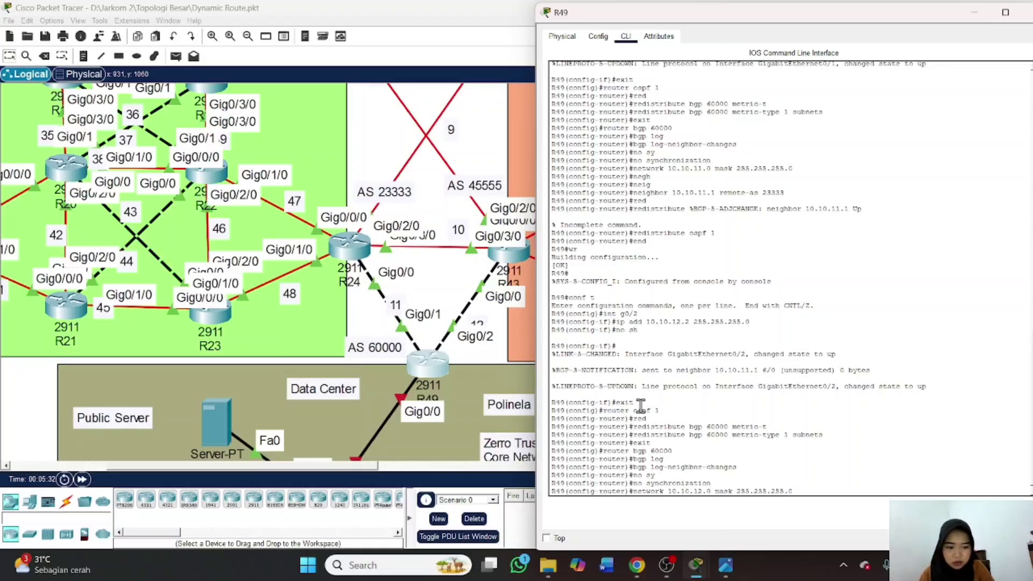
{"action": "type", "text": "55.255.0"}
{"action": "key", "text": "Return"}
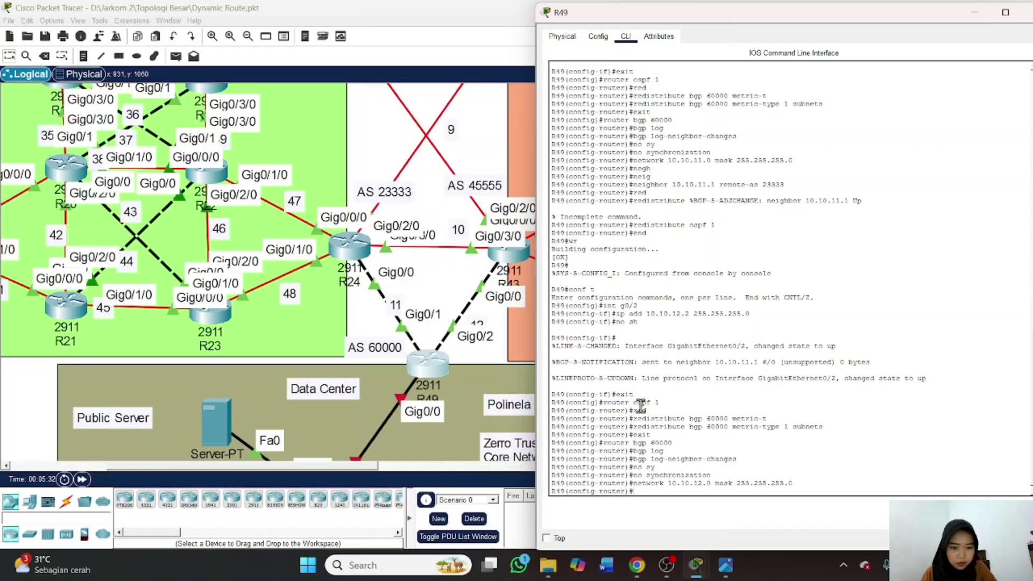
Add BGP neighbor 10.10.12.1 with remote-as 45555 on R49
{"action": "type", "text": "ne"}
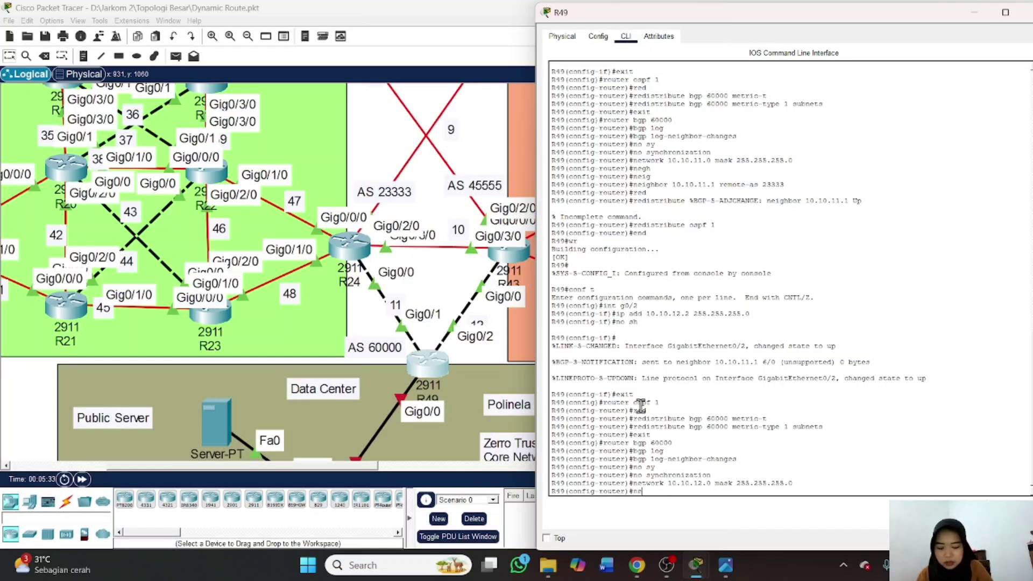
{"action": "type", "text": "igh"}
{"action": "key", "text": "Tab"}
{"action": "type", "text": "10"}
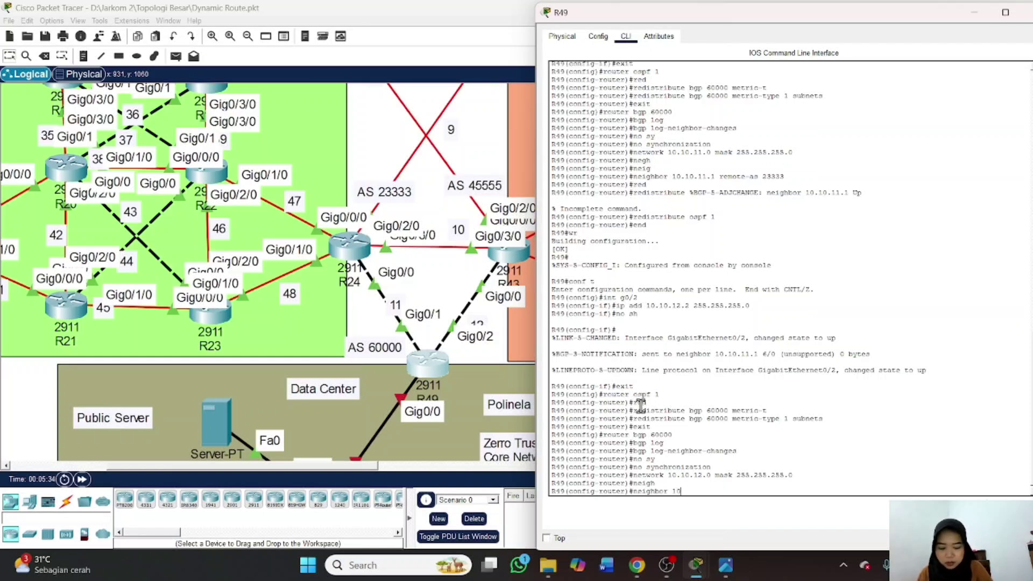
{"action": "type", "text": ".1"}
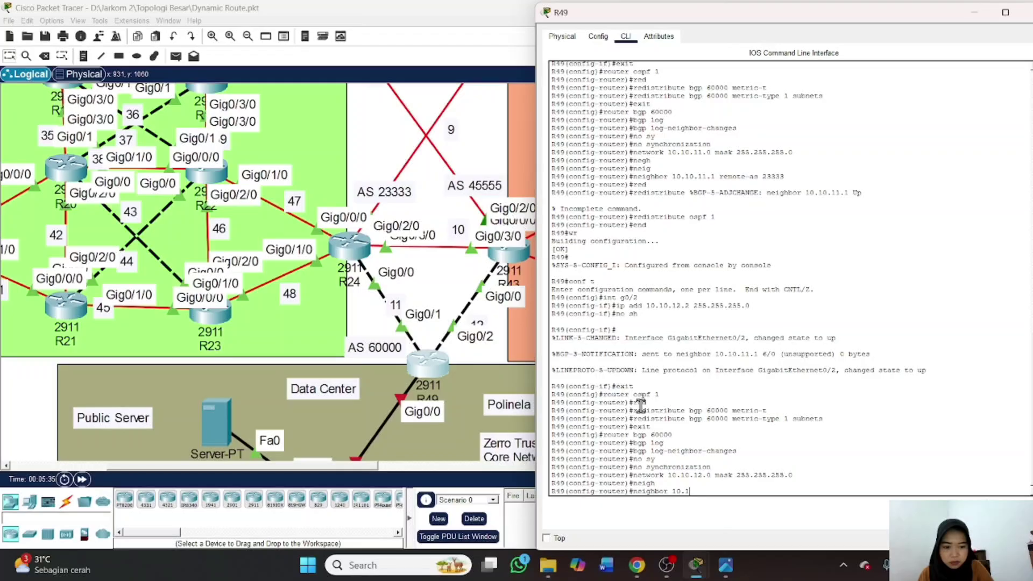
{"action": "type", "text": ".00.12.1"}
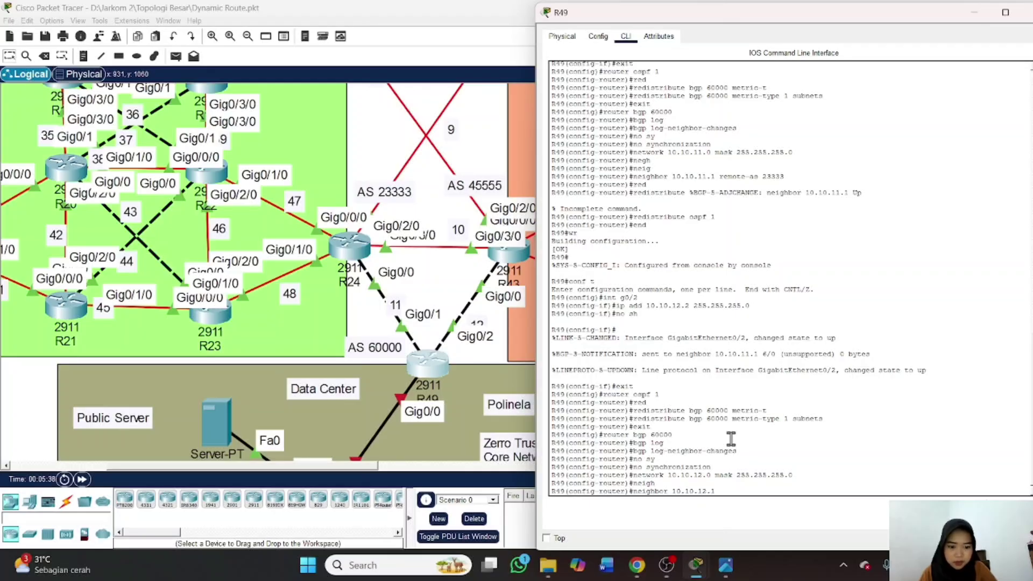
{"action": "type", "text": "remote"}
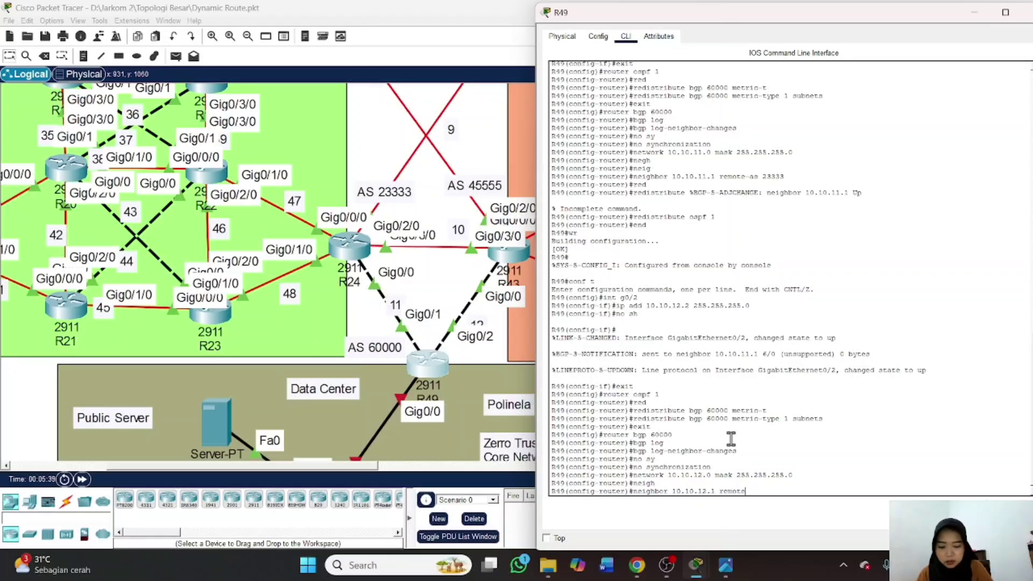
{"action": "type", "text": "-as"}
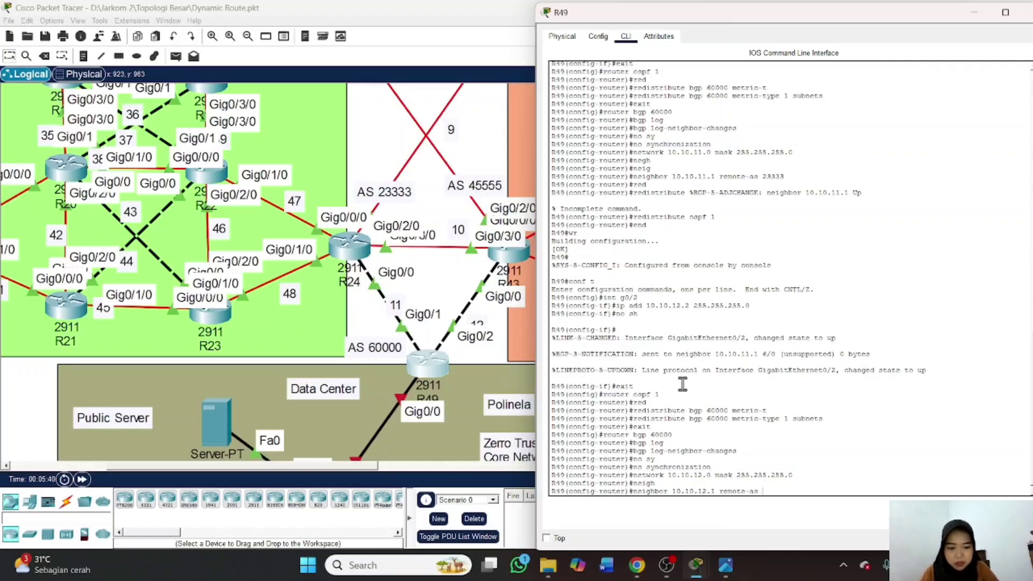
{"action": "type", "text": " 45555"}
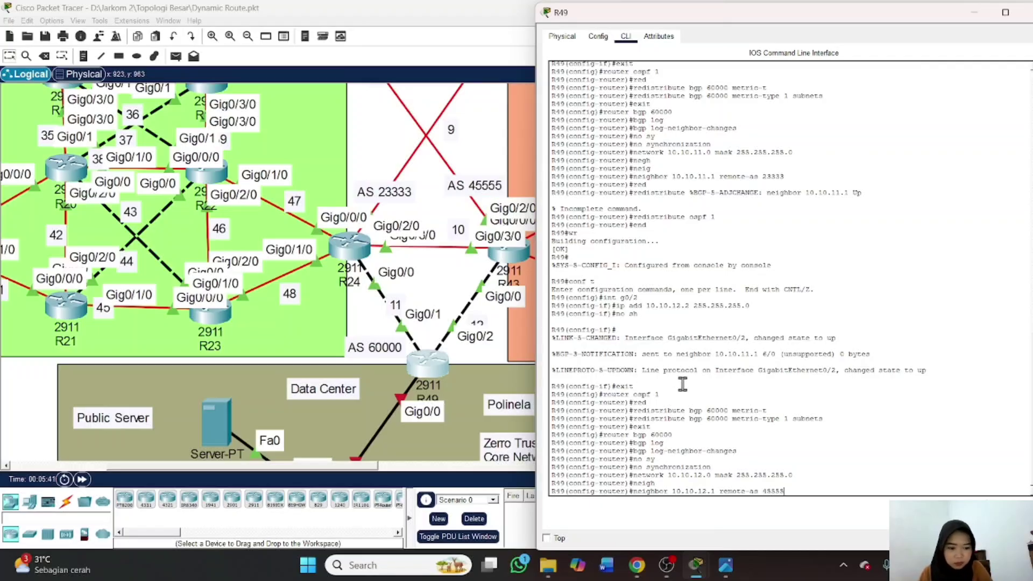
{"action": "key", "text": "Return"}
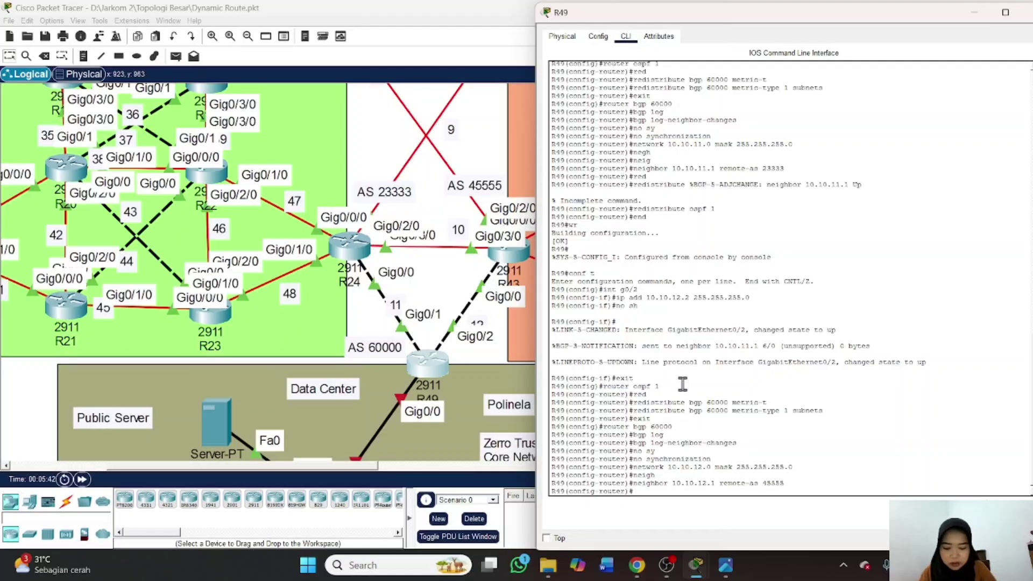
Redistribute OSPF process 1 into R49's BGP 60000 process
{"action": "type", "text": "red"}
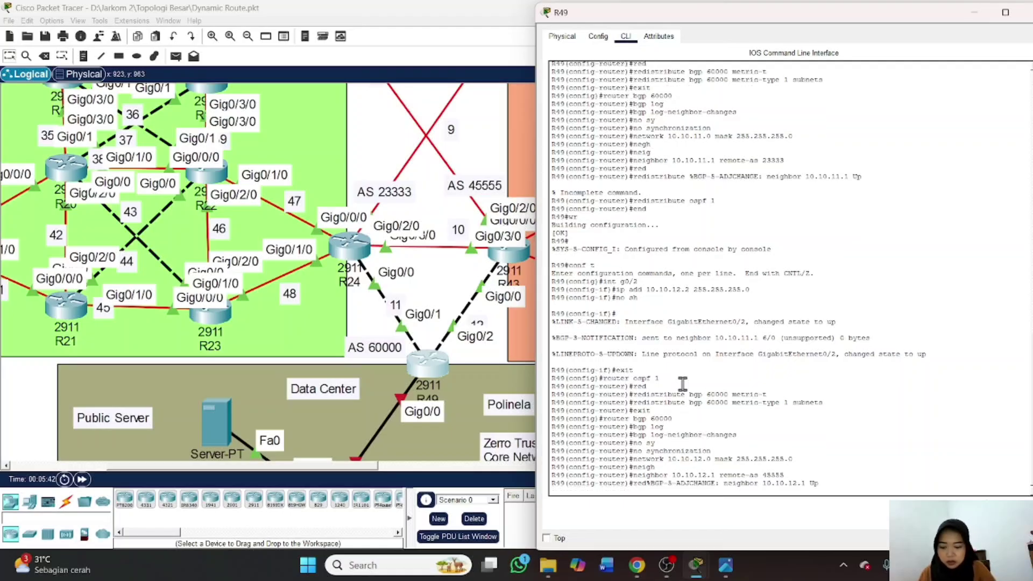
{"action": "key", "text": "Tab"}
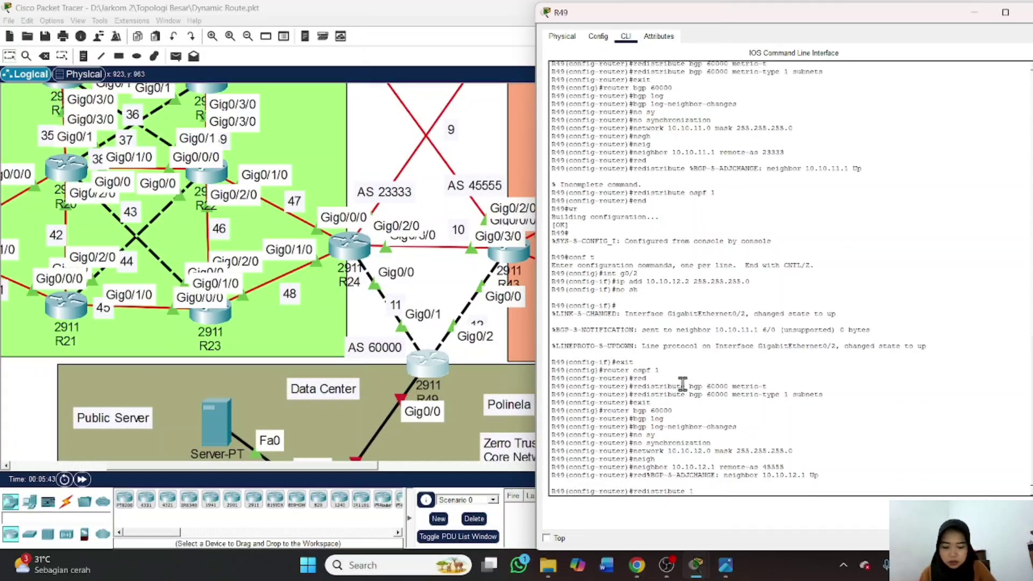
{"action": "type", "text": "ospf"}
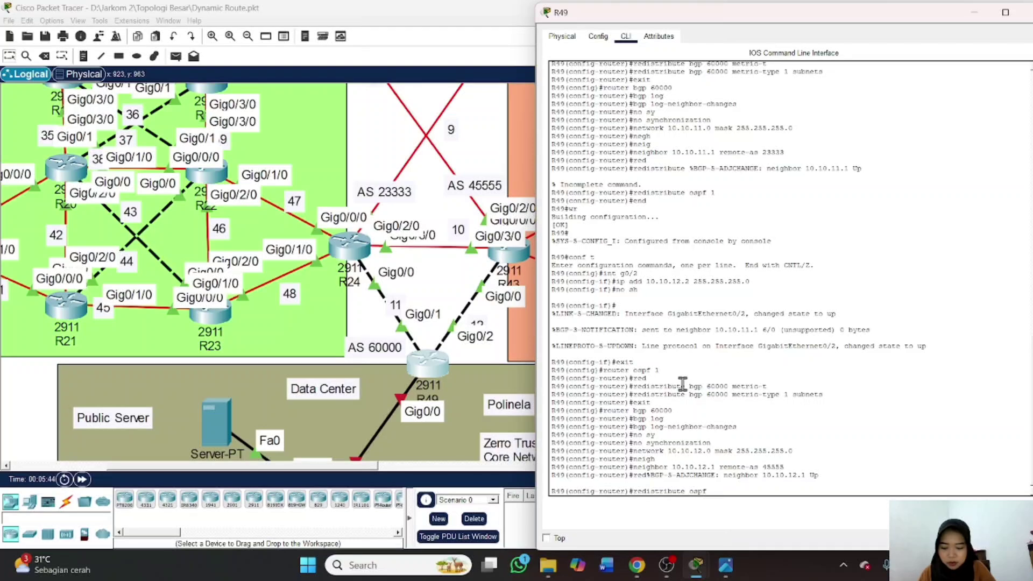
{"action": "type", "text": " 1"}
{"action": "key", "text": "Return"}
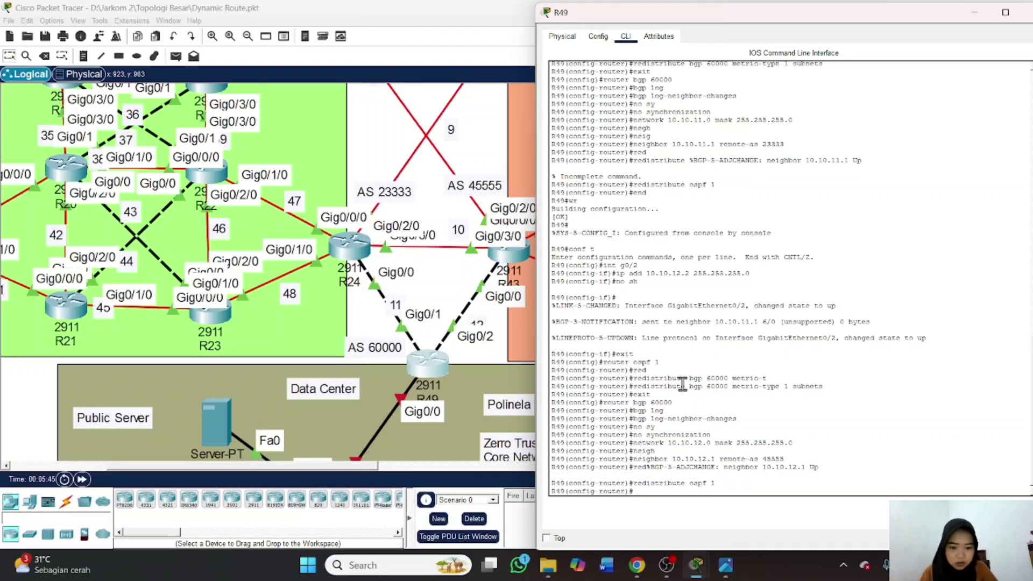
Leave configuration mode on R49 and write the configuration to memory
{"action": "type", "text": "end"}
{"action": "key", "text": "Return"}
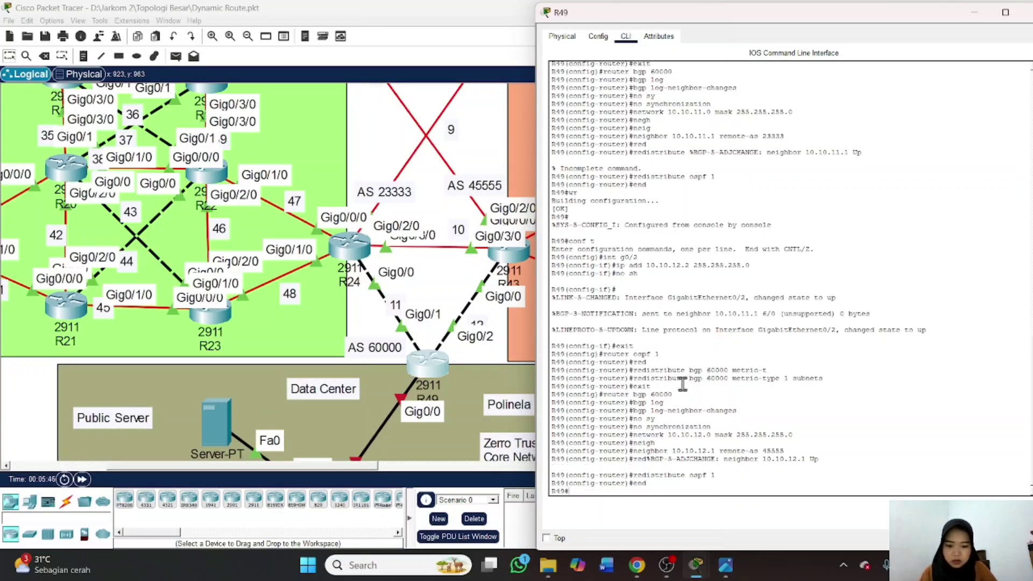
{"action": "type", "text": "wr"}
{"action": "key", "text": "Return"}
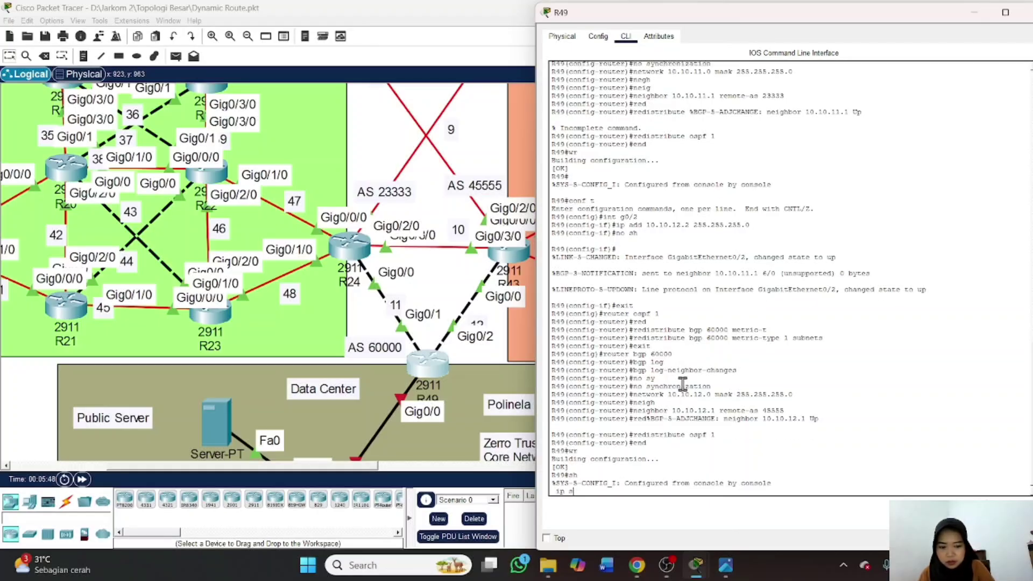
Show the IP BGP summary on R49, highlight its neighbor entries, and close the router window
{"action": "type", "text": "summary"}
{"action": "key", "text": "Return"}
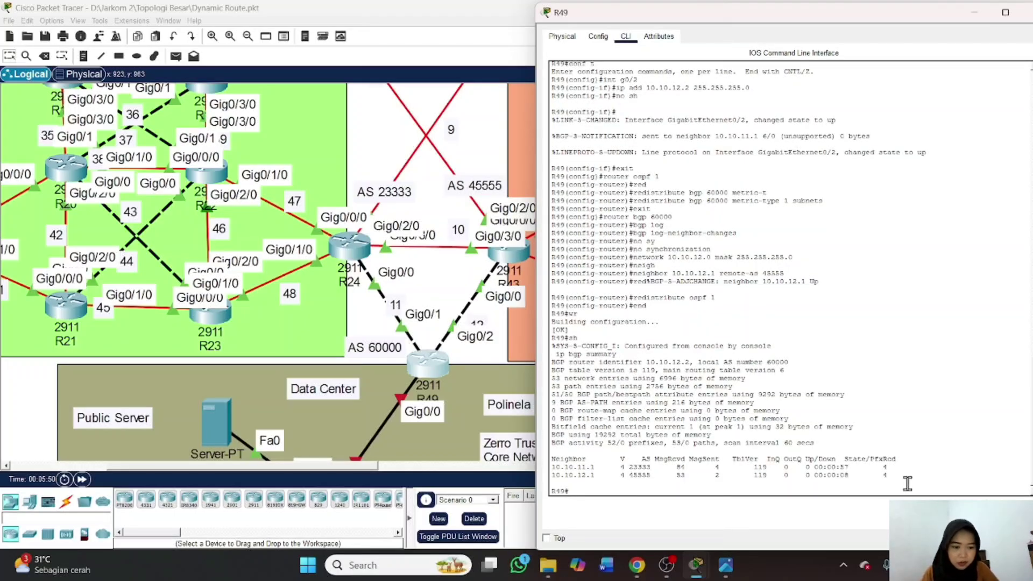
{"action": "left_click_drag", "start_coordinate": [908, 476], "coordinate": [553, 466]}
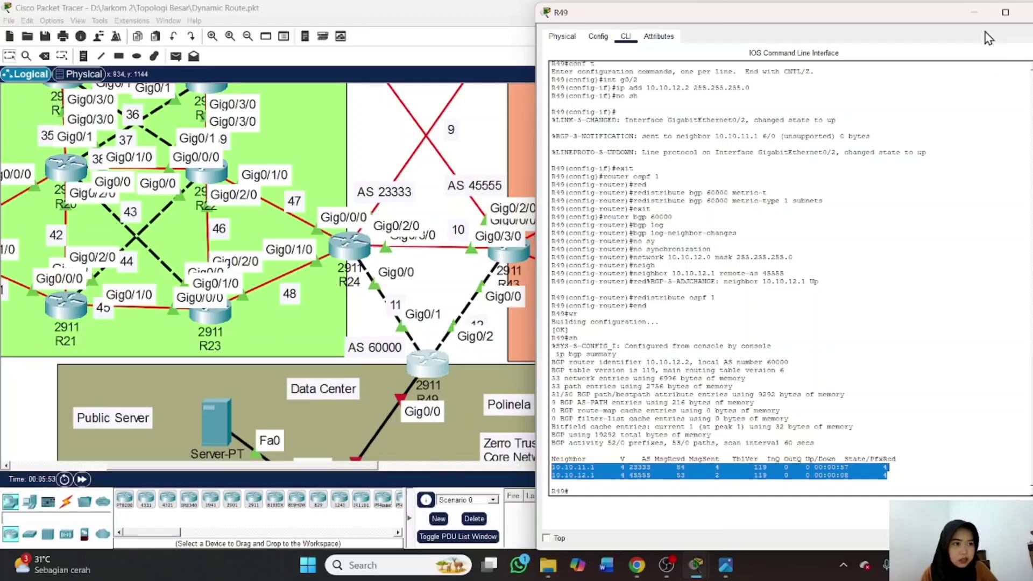
{"action": "left_click_drag", "start_coordinate": [943, 12], "coordinate": [857, 19]}
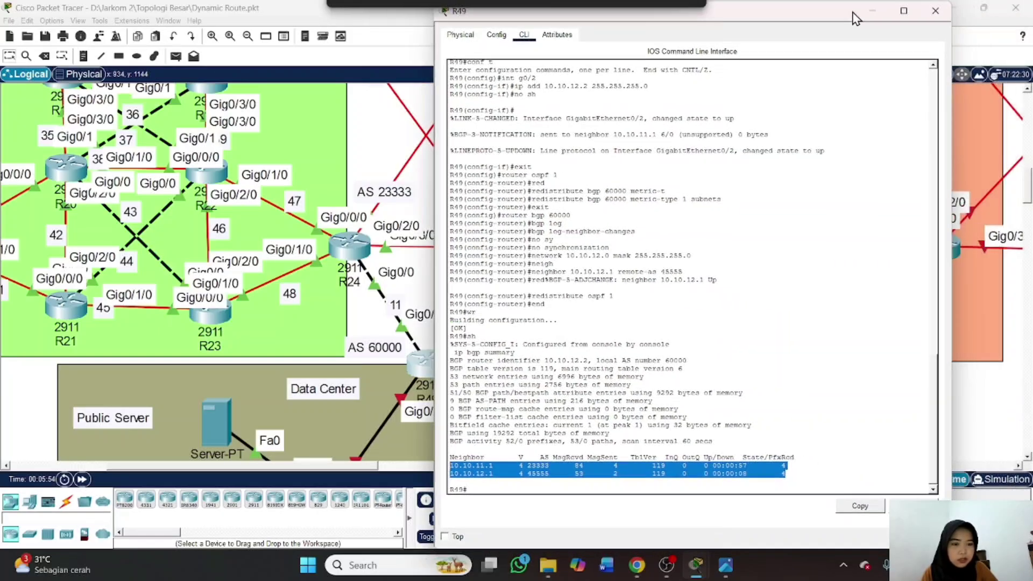
{"action": "left_click", "coordinate": [935, 10]}
Show the IP BGP summary on R43, highlight the 10.10.12.2 neighbor entry, and close the router window
{"action": "left_click", "coordinate": [523, 256]}
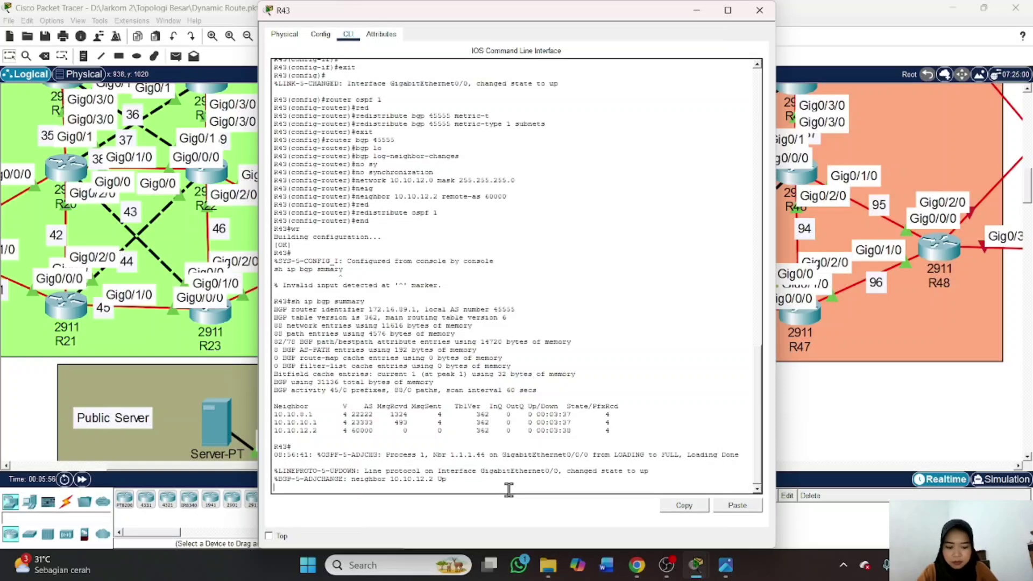
{"action": "key", "text": "Return"}
{"action": "type", "text": "sh ip bgp summary"}
{"action": "key", "text": "Return"}
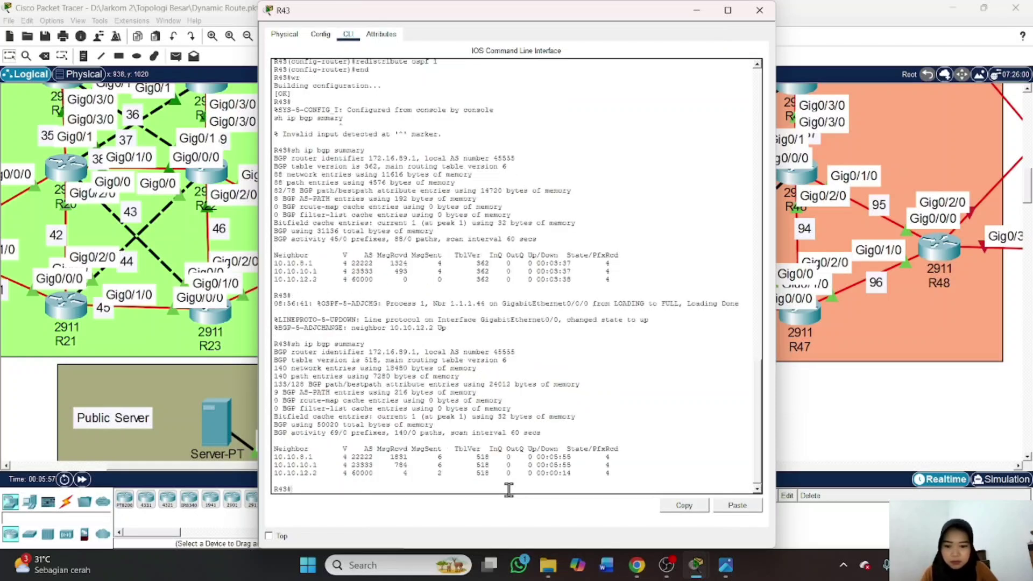
{"action": "left_click_drag", "start_coordinate": [612, 472], "coordinate": [274, 473]}
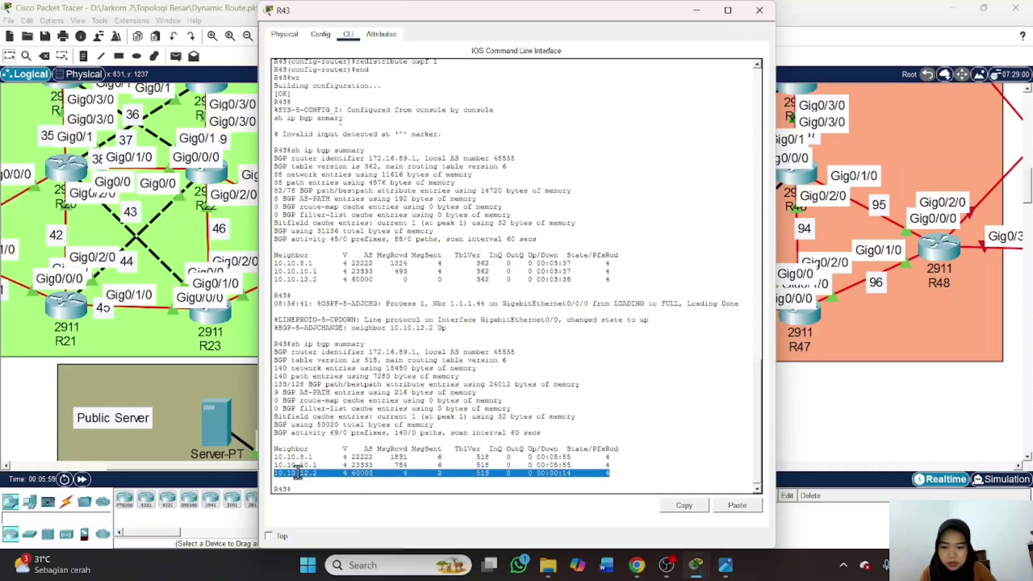
{"action": "left_click", "coordinate": [768, 9]}
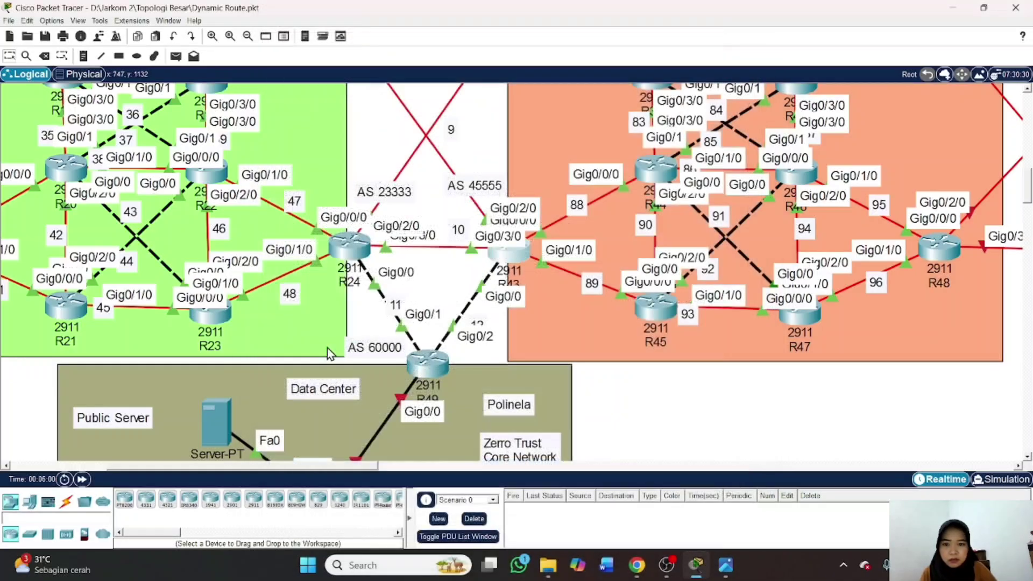
Show the IP BGP summary on R24, highlight the 10.10.11.2 neighbor entry, and close the router window
{"action": "left_click", "coordinate": [370, 250]}
{"action": "key", "text": "Return"}
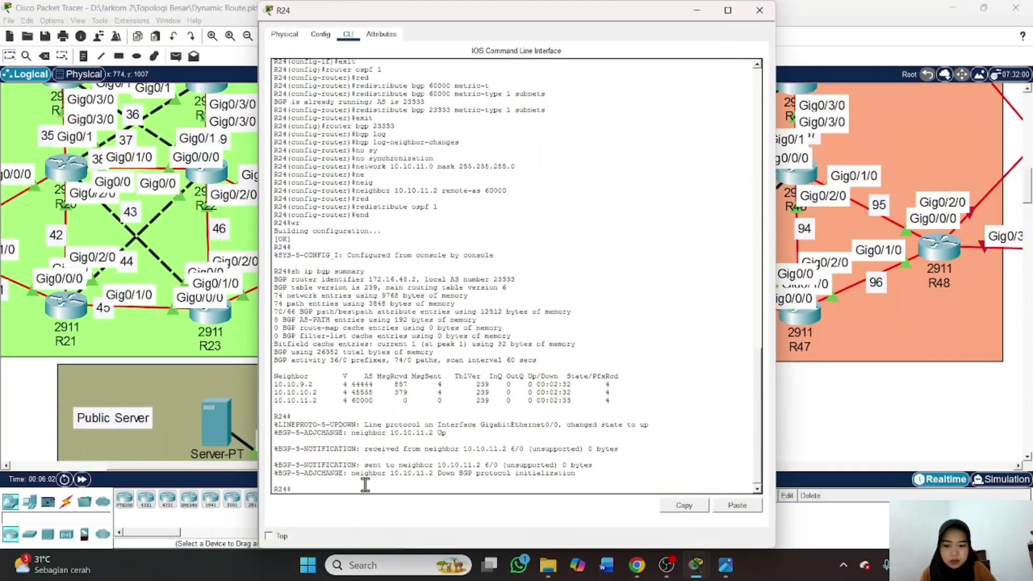
{"action": "key", "text": "Up"}
{"action": "key", "text": "Return"}
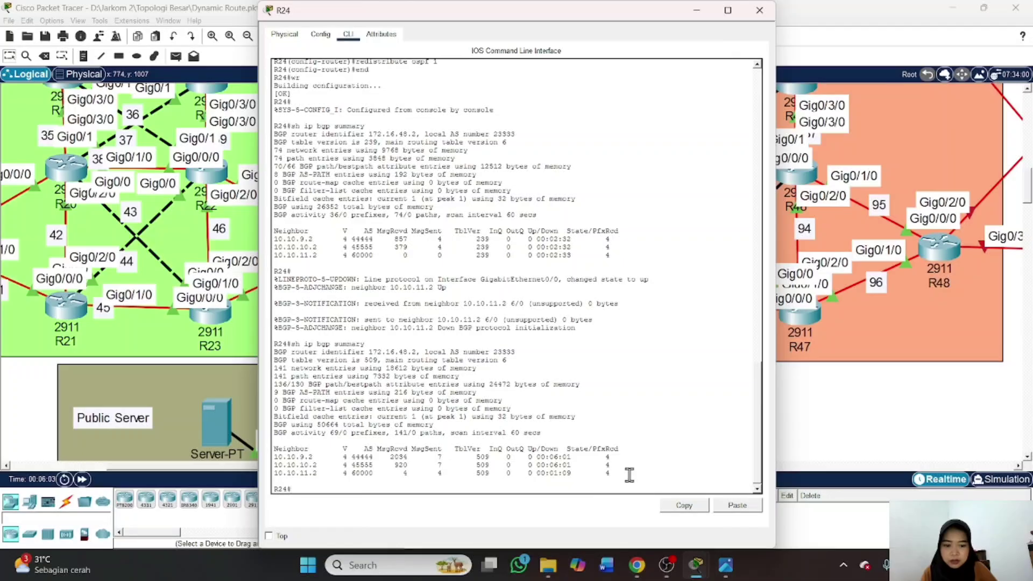
{"action": "left_click_drag", "start_coordinate": [629, 474], "coordinate": [272, 475]}
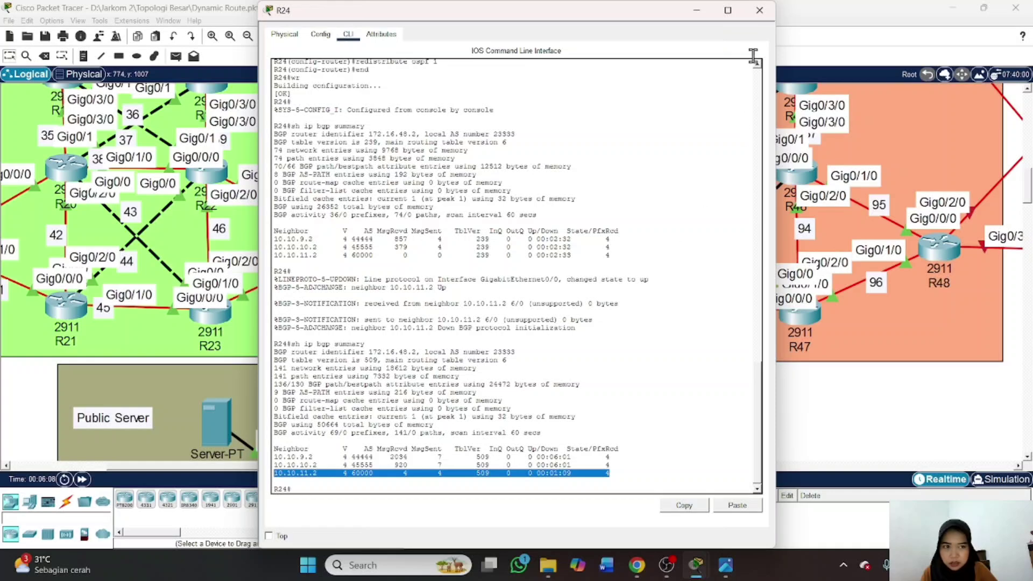
{"action": "left_click", "coordinate": [759, 11]}
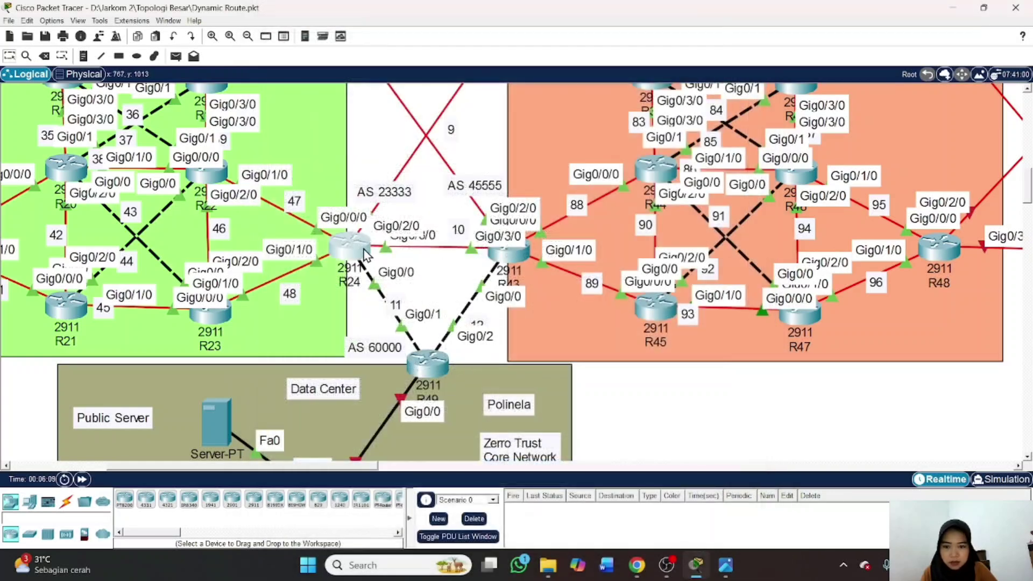
Send a simple PDU from R4 in Region 1 to R26 in Region 3 to test connectivity
{"action": "scroll", "coordinate": [471, 379], "scroll_direction": "left", "scroll_amount": 2}
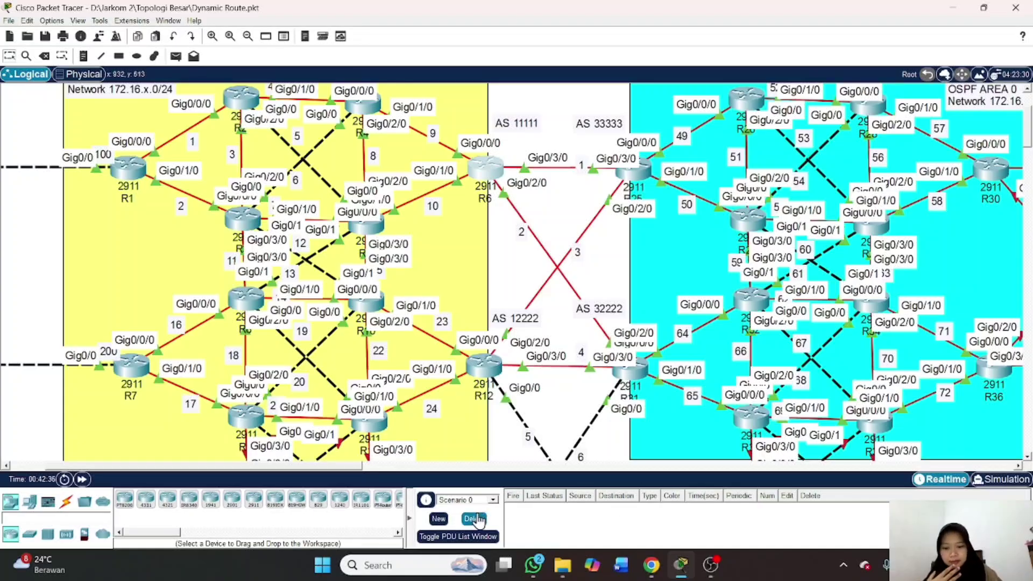
{"action": "left_click", "coordinate": [178, 57]}
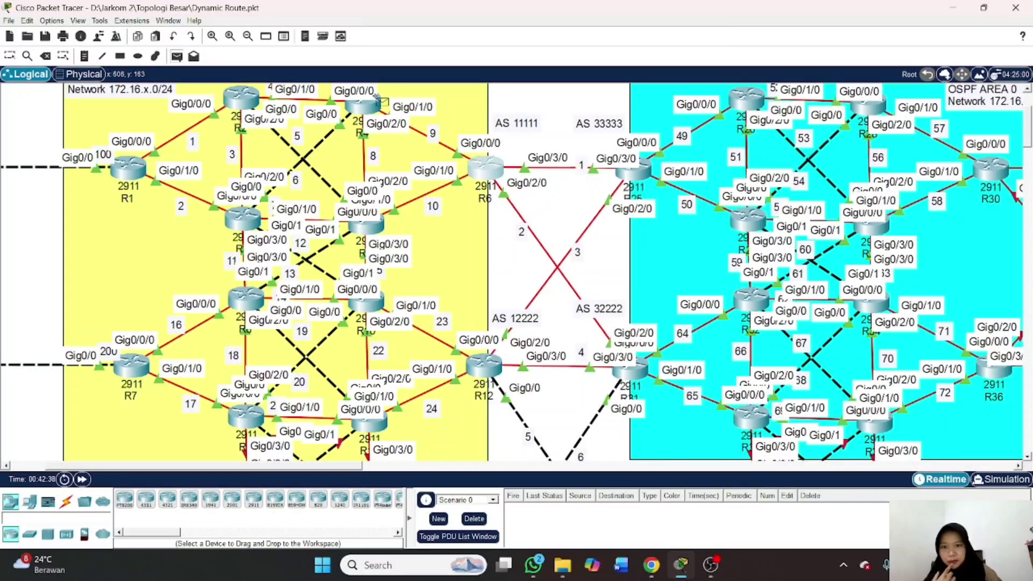
{"action": "left_click", "coordinate": [371, 108]}
{"action": "left_click", "coordinate": [748, 99]}
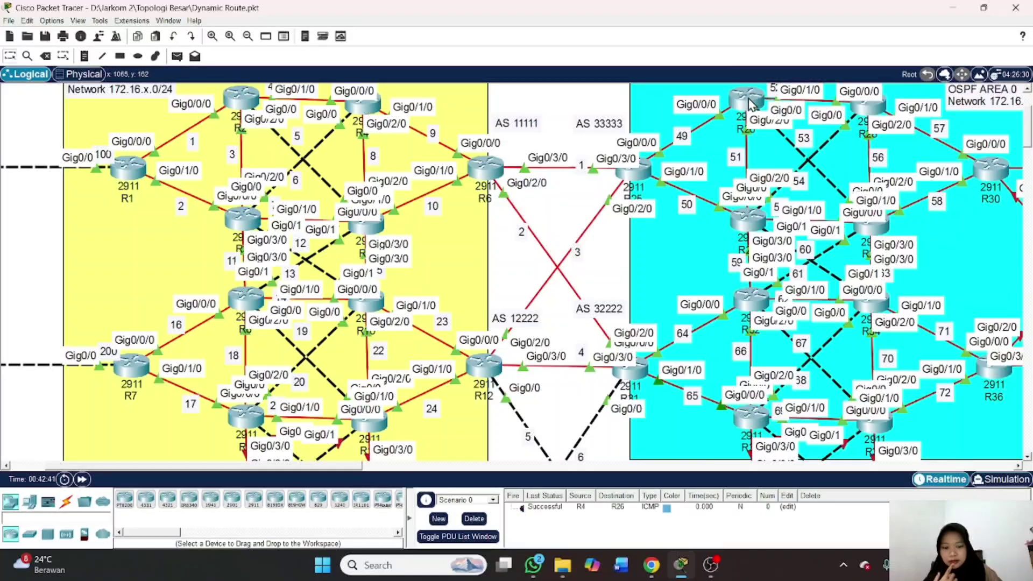
Send a simple PDU from R5 in Region 1 to R40 in Region 4
{"action": "scroll", "coordinate": [431, 235], "scroll_direction": "up", "scroll_amount": 3}
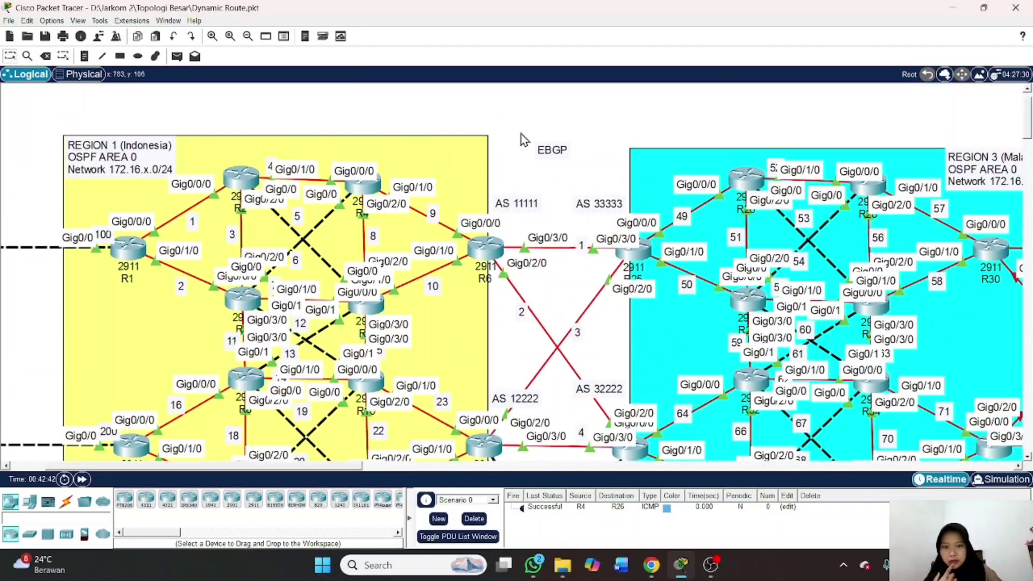
{"action": "left_click", "coordinate": [176, 56]}
{"action": "scroll", "coordinate": [412, 369], "scroll_direction": "down", "scroll_amount": 1}
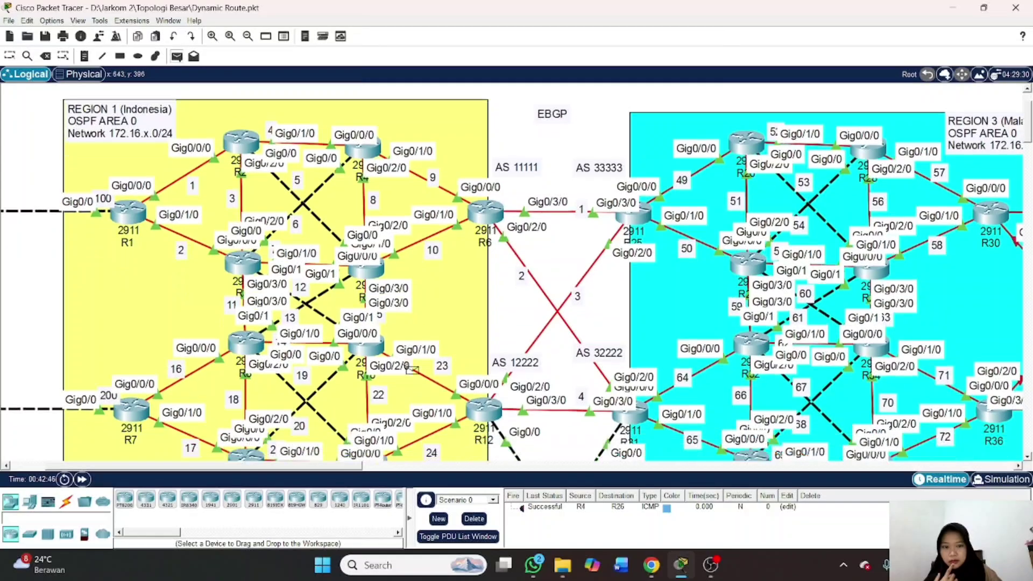
{"action": "scroll", "coordinate": [411, 369], "scroll_direction": "down", "scroll_amount": 2}
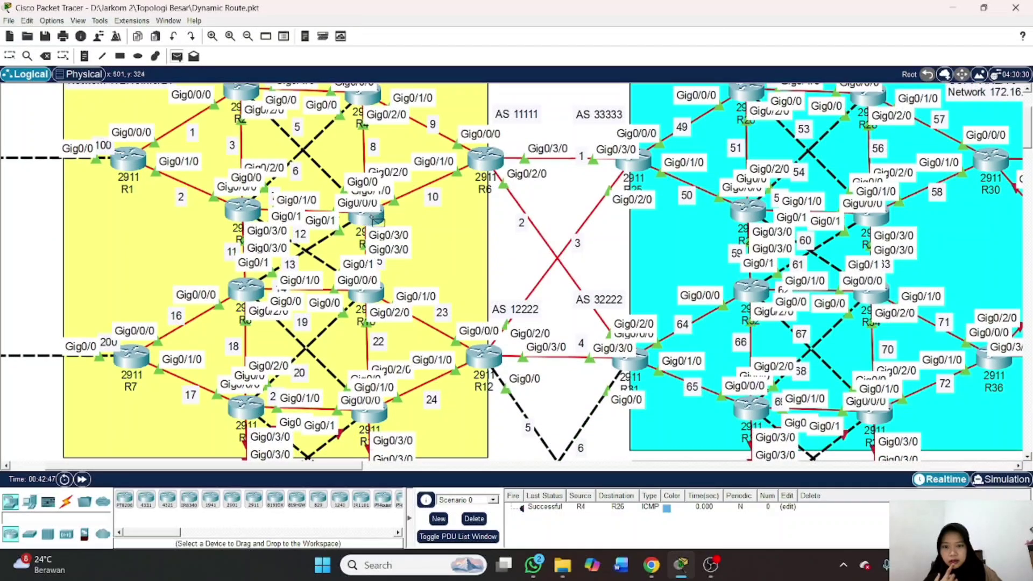
{"action": "scroll", "coordinate": [592, 236], "scroll_direction": "down", "scroll_amount": 5}
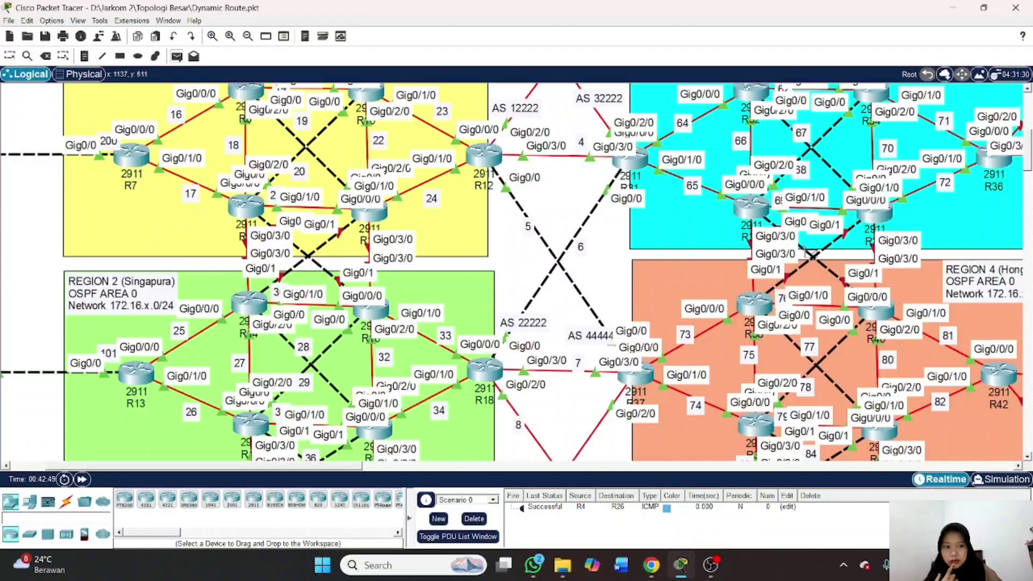
{"action": "left_click", "coordinate": [874, 311]}
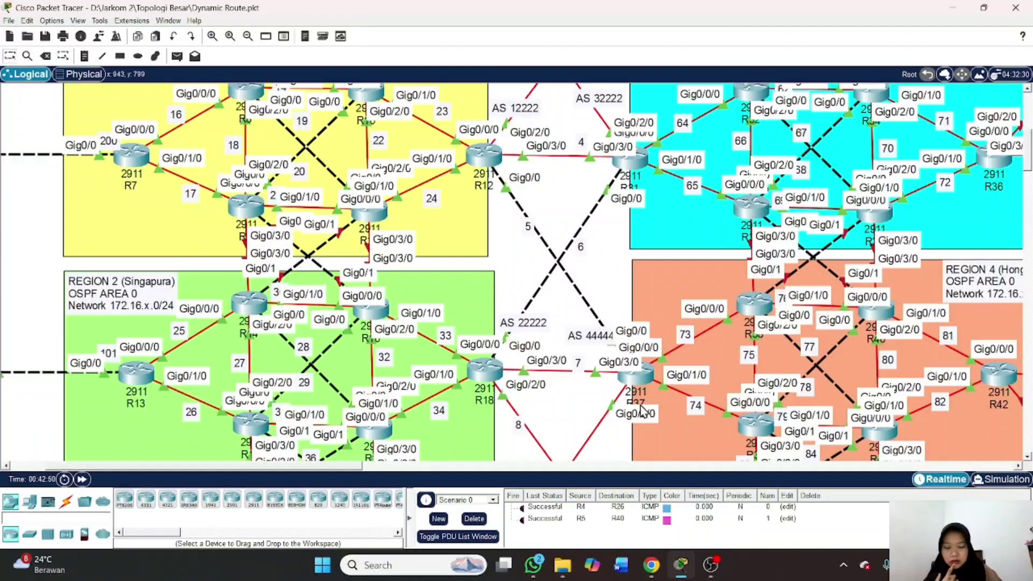
Send a simple PDU from R16 in Region 2 to R38 in Region 4
{"action": "left_click", "coordinate": [177, 59]}
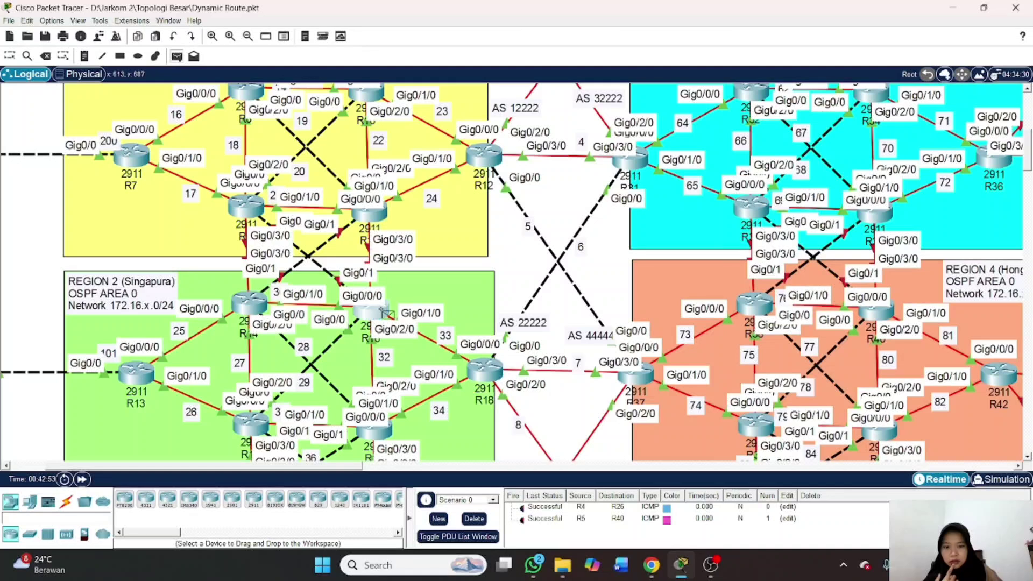
{"action": "left_click", "coordinate": [377, 311]}
{"action": "left_click", "coordinate": [753, 303]}
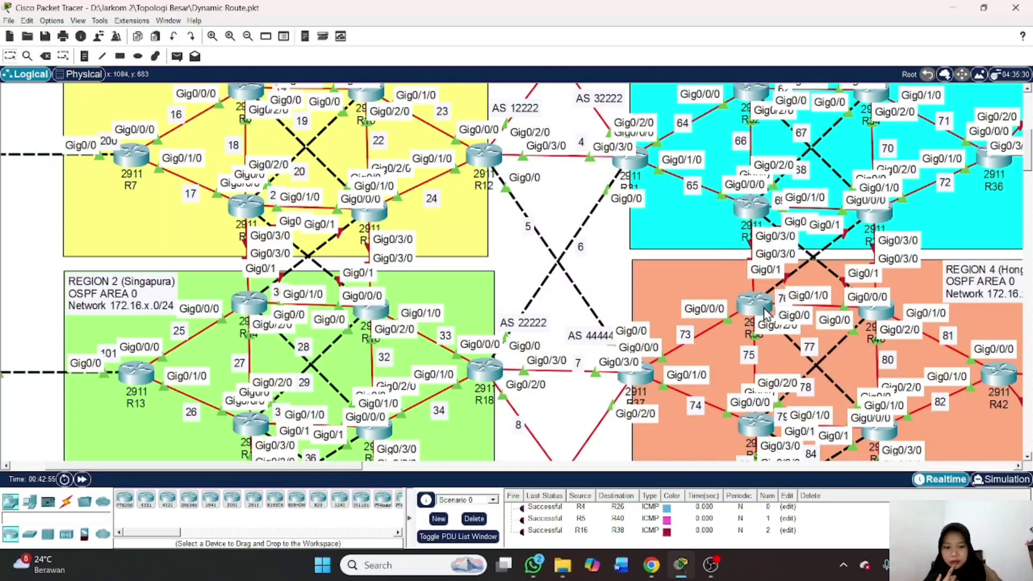
Send a simple PDU from R15 in Region 2 to R34 in Region 3 and check its entry in the PDU list
{"action": "left_click", "coordinate": [176, 59]}
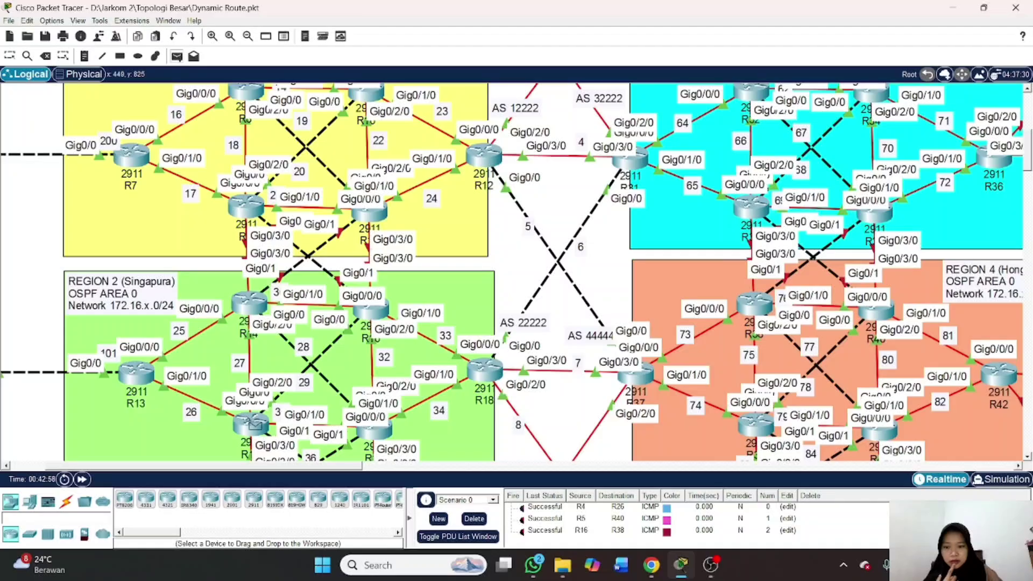
{"action": "scroll", "coordinate": [670, 253], "scroll_direction": "up", "scroll_amount": 4}
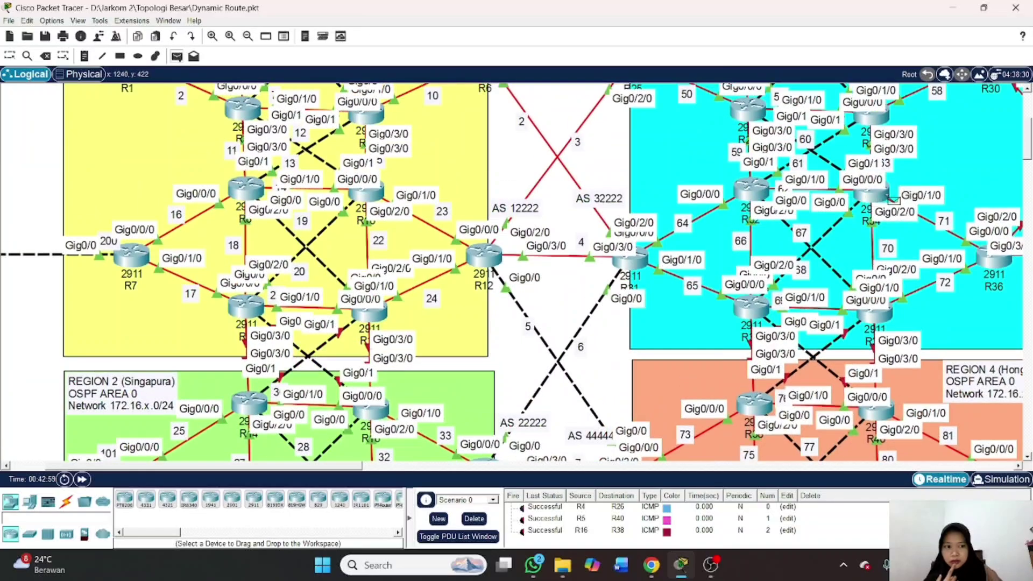
{"action": "left_click", "coordinate": [889, 198]}
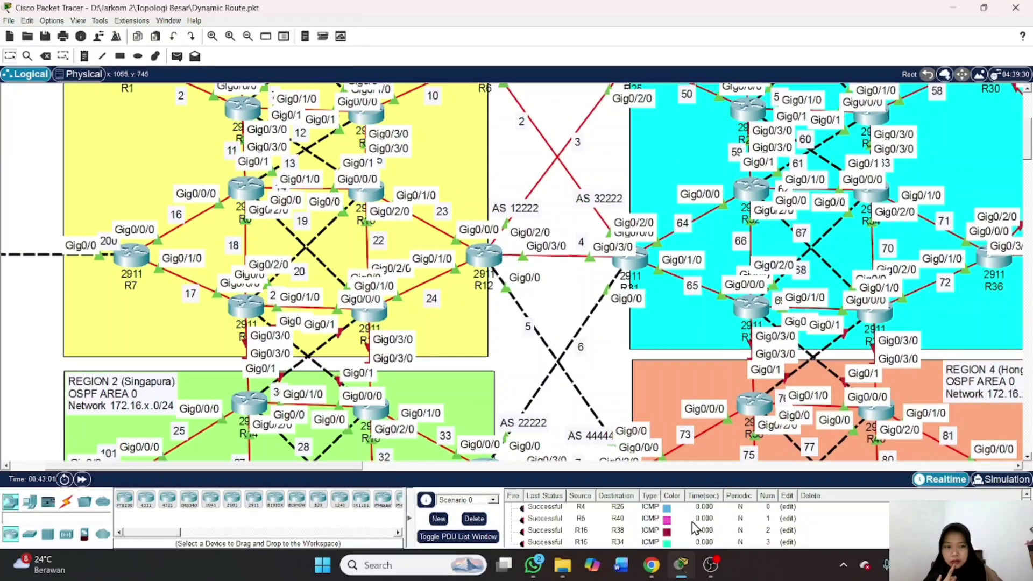
{"action": "scroll", "coordinate": [696, 529], "scroll_direction": "down", "scroll_amount": 1}
Clear Scenario 0's PDU list and send a simple PDU from R2 in Region 1 to R23 in Region 2
{"action": "left_click", "coordinate": [474, 518]}
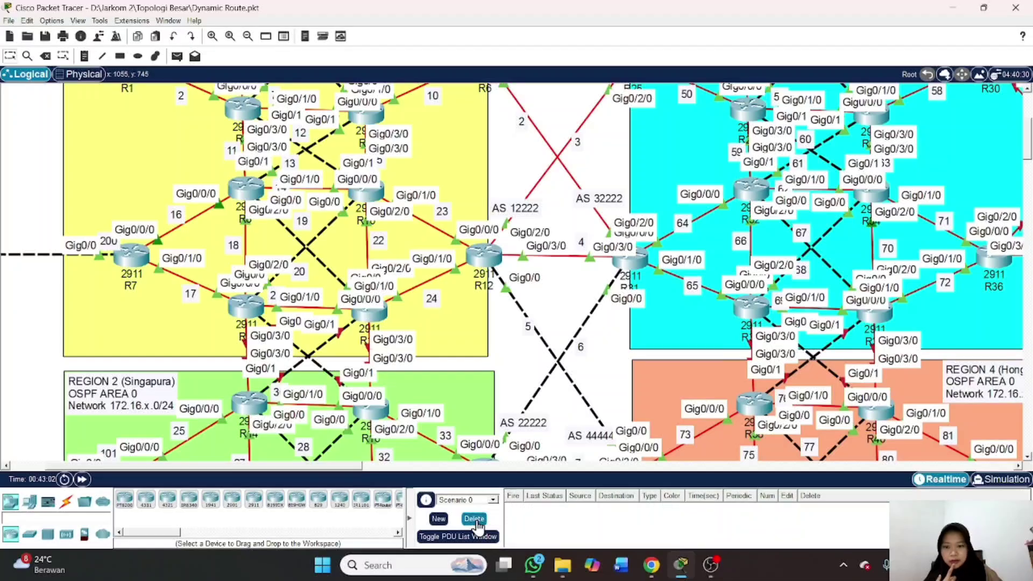
{"action": "left_click", "coordinate": [176, 56]}
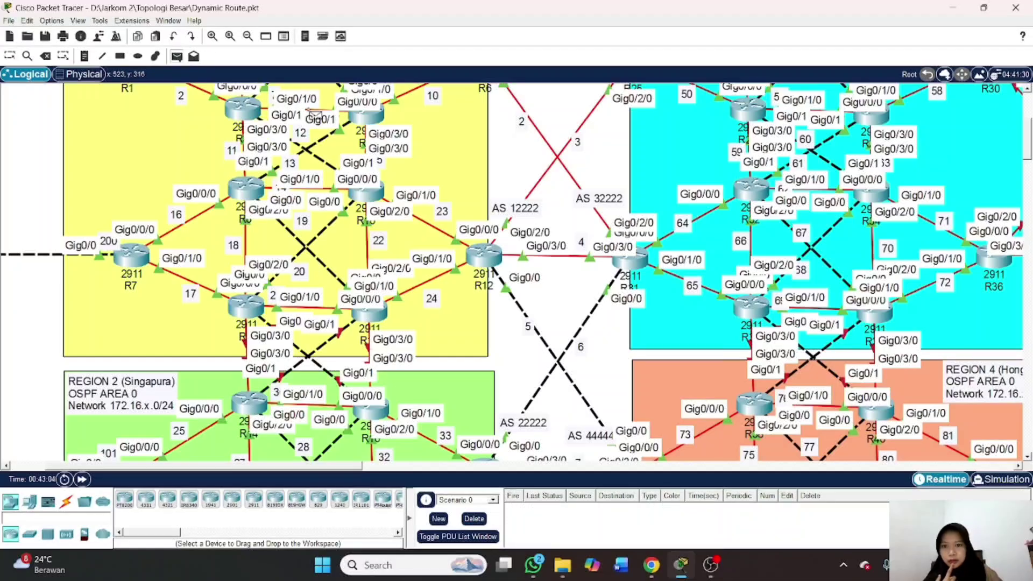
{"action": "scroll", "coordinate": [298, 161], "scroll_direction": "up", "scroll_amount": 3}
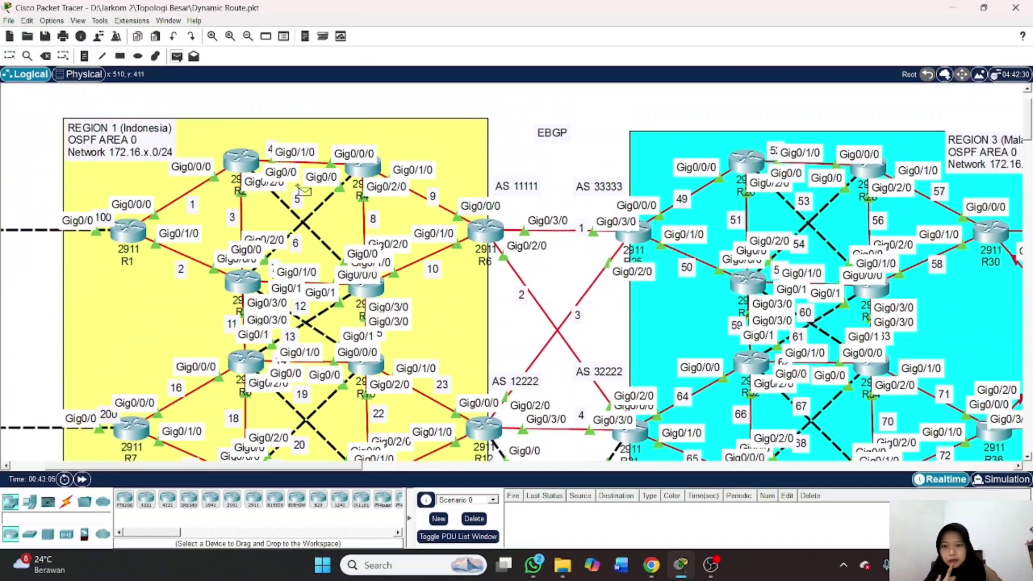
{"action": "scroll", "coordinate": [248, 162], "scroll_direction": "down", "scroll_amount": 10}
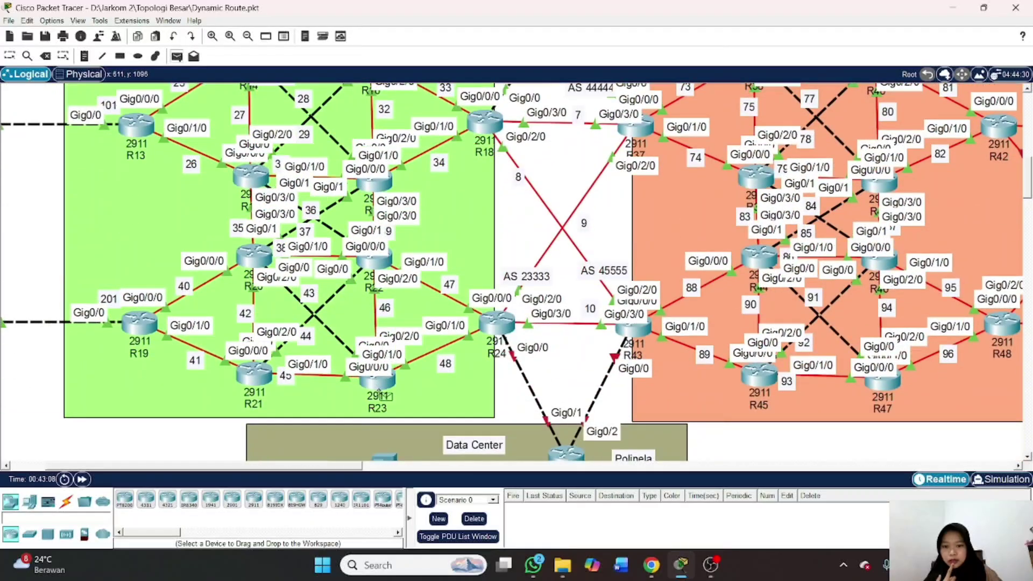
{"action": "left_click", "coordinate": [379, 392]}
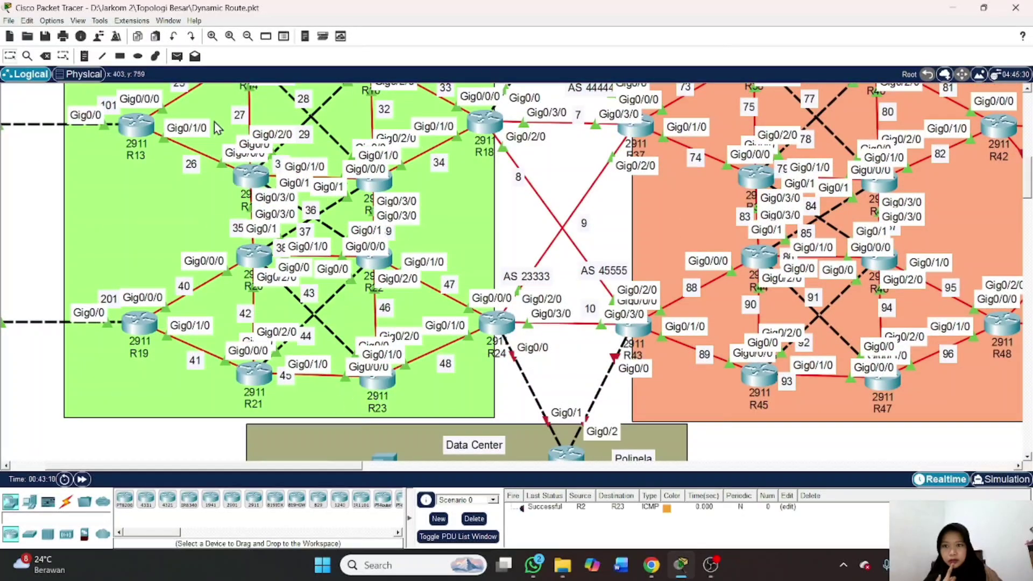
Send a simple PDU from R28 in Region 3 to R45 in Region 4, and clear Scenario 0's PDU list
{"action": "scroll", "coordinate": [441, 258], "scroll_direction": "up", "scroll_amount": 6}
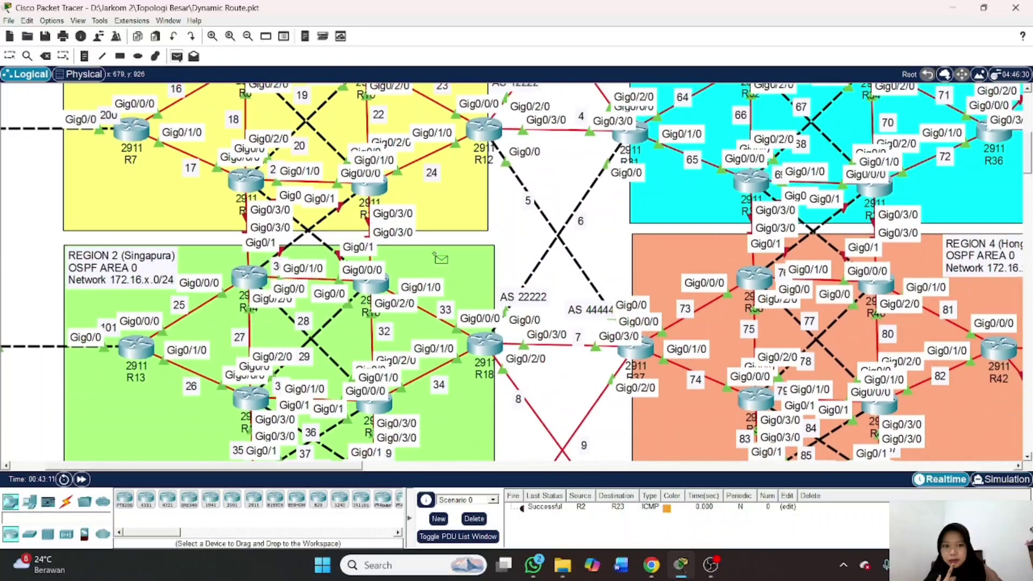
{"action": "scroll", "coordinate": [441, 259], "scroll_direction": "up", "scroll_amount": 4}
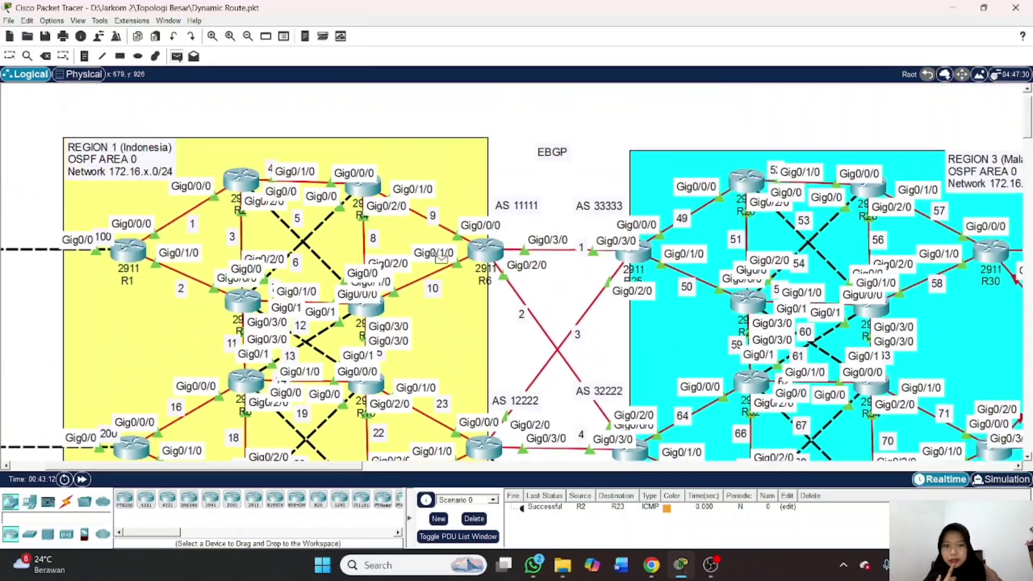
{"action": "scroll", "coordinate": [853, 305], "scroll_direction": "down", "scroll_amount": 1}
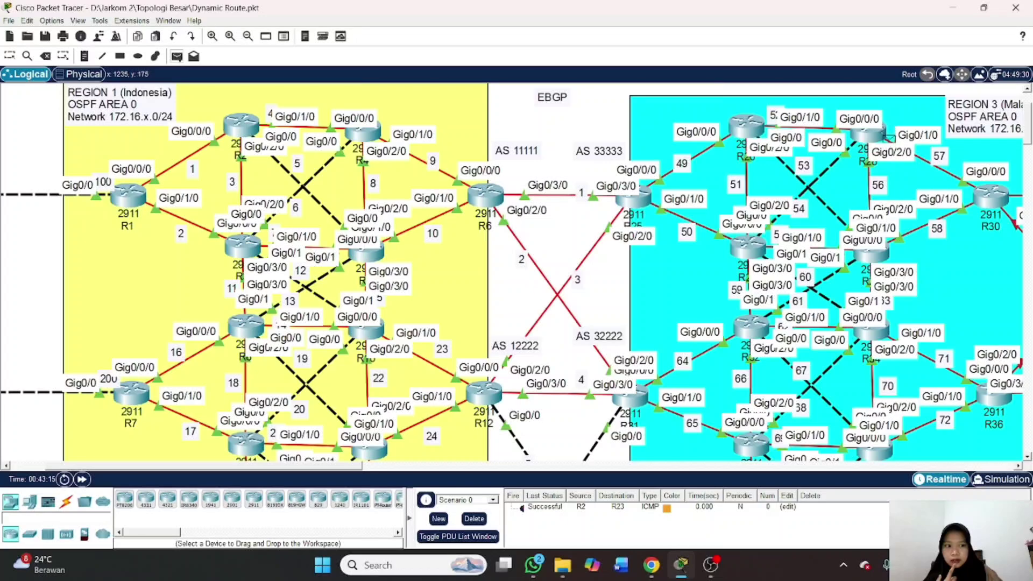
{"action": "scroll", "coordinate": [785, 207], "scroll_direction": "down", "scroll_amount": 10}
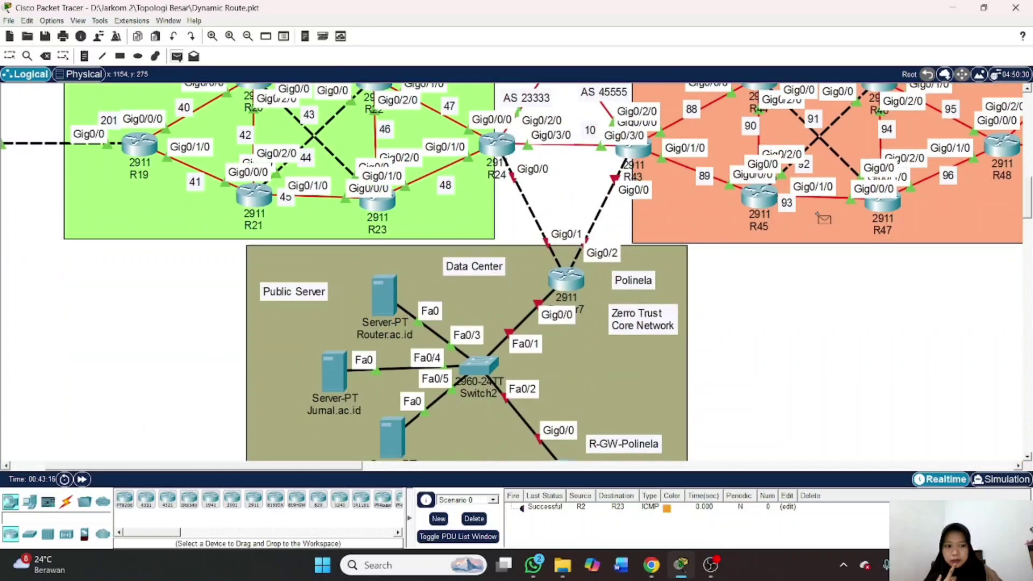
{"action": "left_click", "coordinate": [770, 201]}
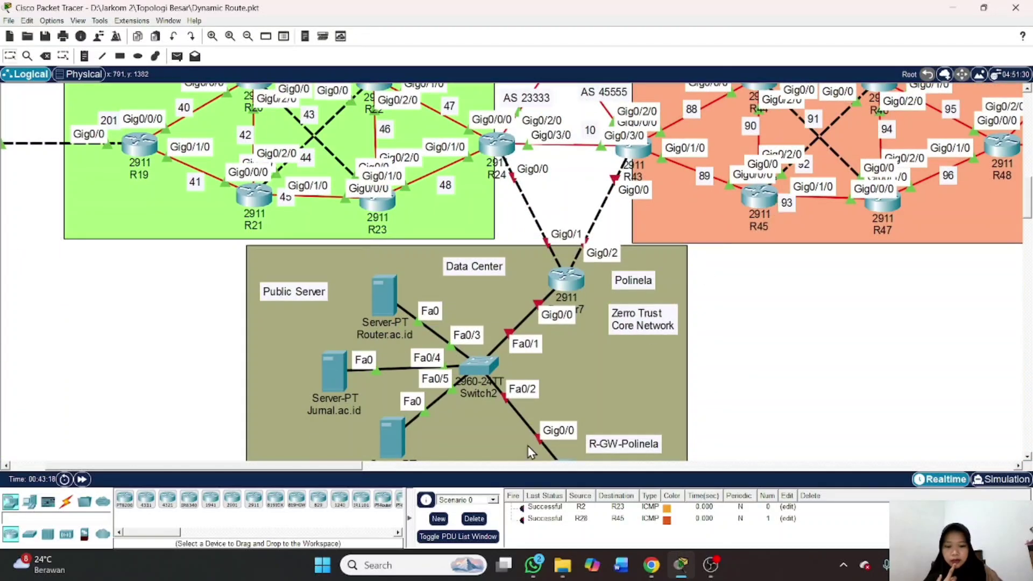
{"action": "left_click", "coordinate": [474, 519]}
Review the whole topology, examining the four OSPF regions and the EBGP links between their border routers
{"action": "scroll", "coordinate": [561, 347], "scroll_direction": "down", "scroll_amount": 2}
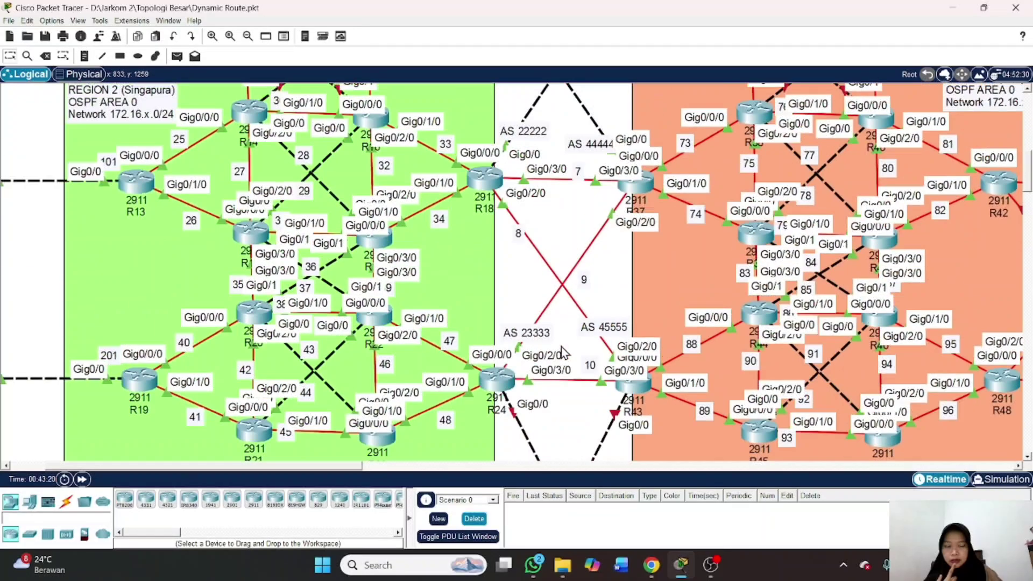
{"action": "scroll", "coordinate": [561, 347], "scroll_direction": "down", "scroll_amount": 3}
{"action": "scroll", "coordinate": [560, 347], "scroll_direction": "up", "scroll_amount": 3}
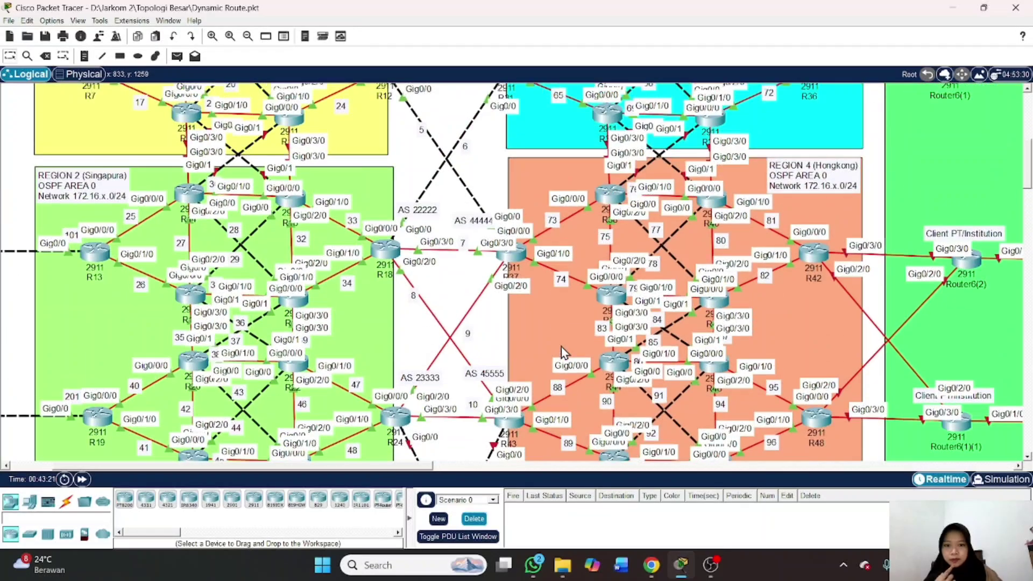
{"action": "scroll", "coordinate": [591, 316], "scroll_direction": "up", "scroll_amount": 3}
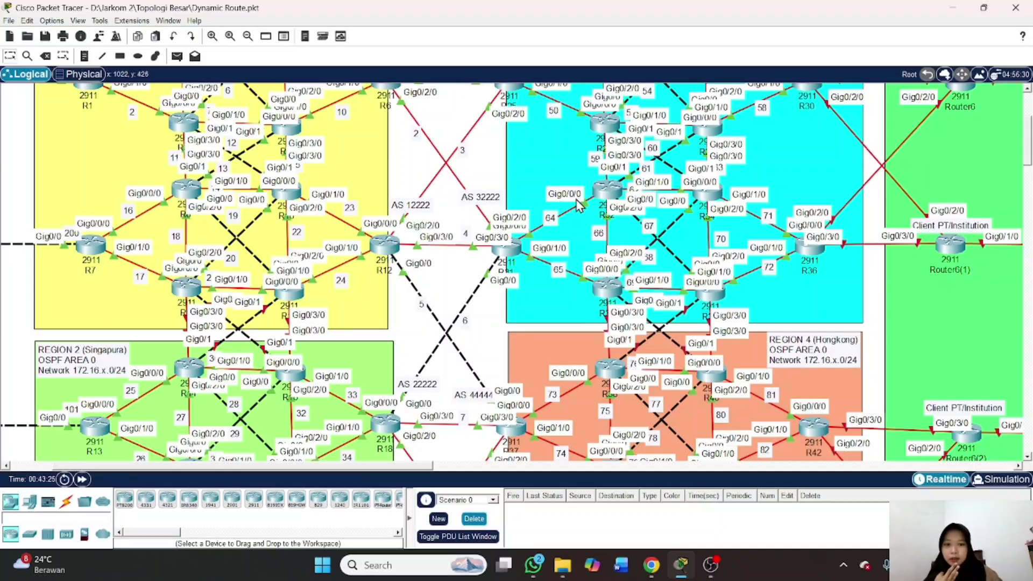
{"action": "scroll", "coordinate": [578, 206], "scroll_direction": "up", "scroll_amount": 3}
{"action": "scroll", "coordinate": [578, 206], "scroll_direction": "down", "scroll_amount": 1}
{"action": "scroll", "coordinate": [578, 206], "scroll_direction": "right", "scroll_amount": 5}
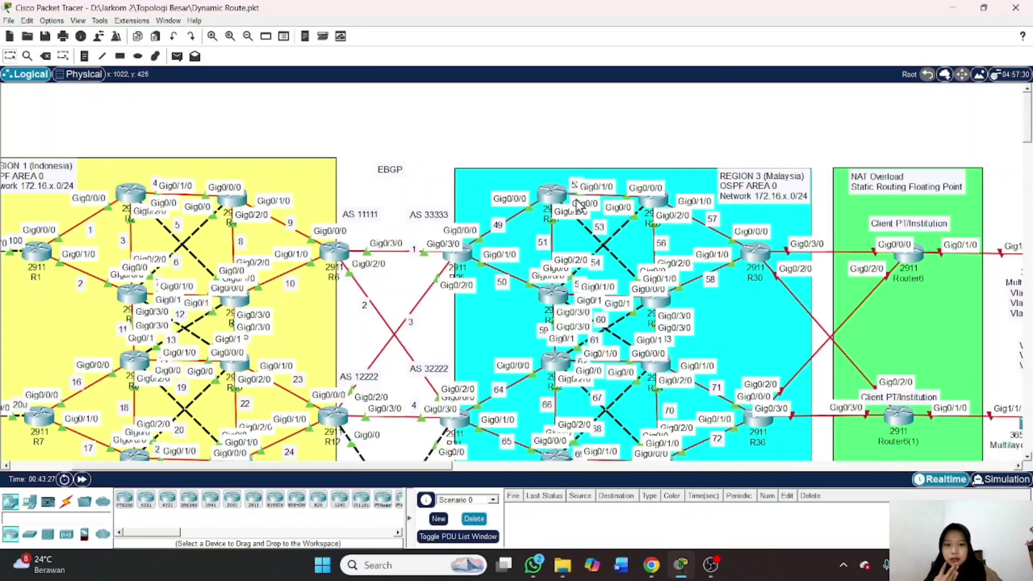
{"action": "scroll", "coordinate": [579, 206], "scroll_direction": "left", "scroll_amount": 3}
{"action": "scroll", "coordinate": [578, 206], "scroll_direction": "down", "scroll_amount": 1}
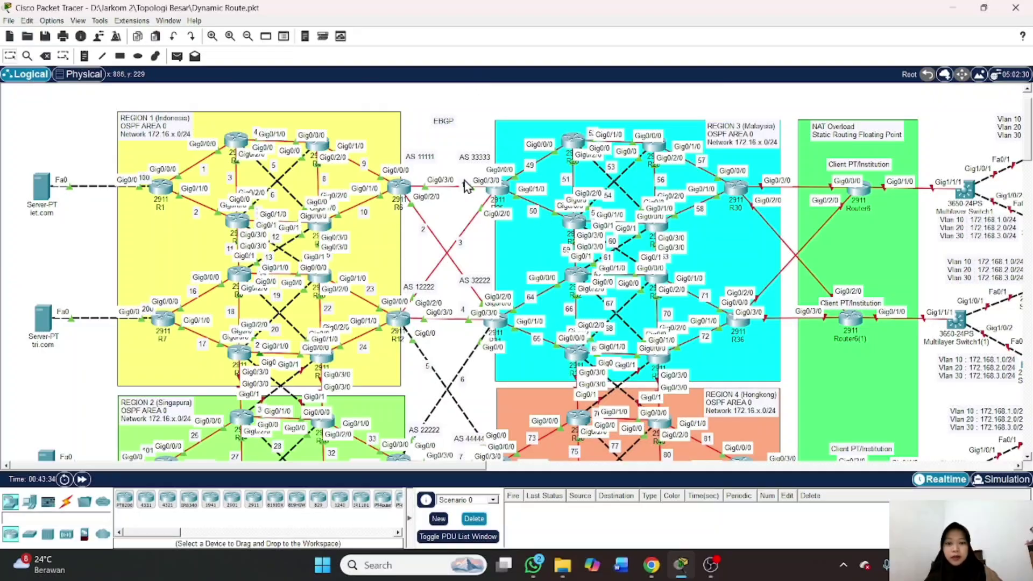
{"action": "scroll", "coordinate": [451, 329], "scroll_direction": "down", "scroll_amount": 4}
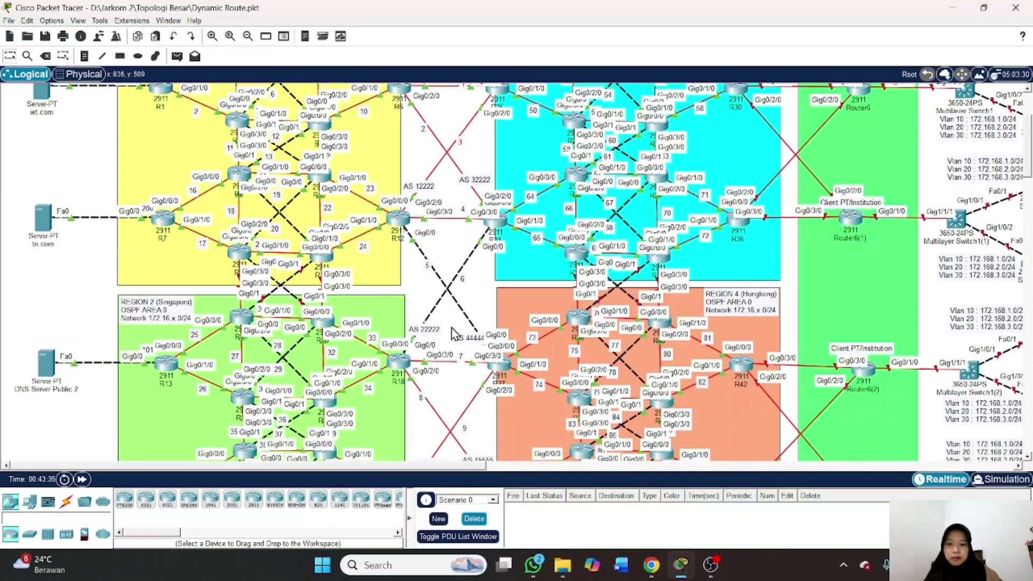
{"action": "scroll", "coordinate": [452, 334], "scroll_direction": "up", "scroll_amount": 4}
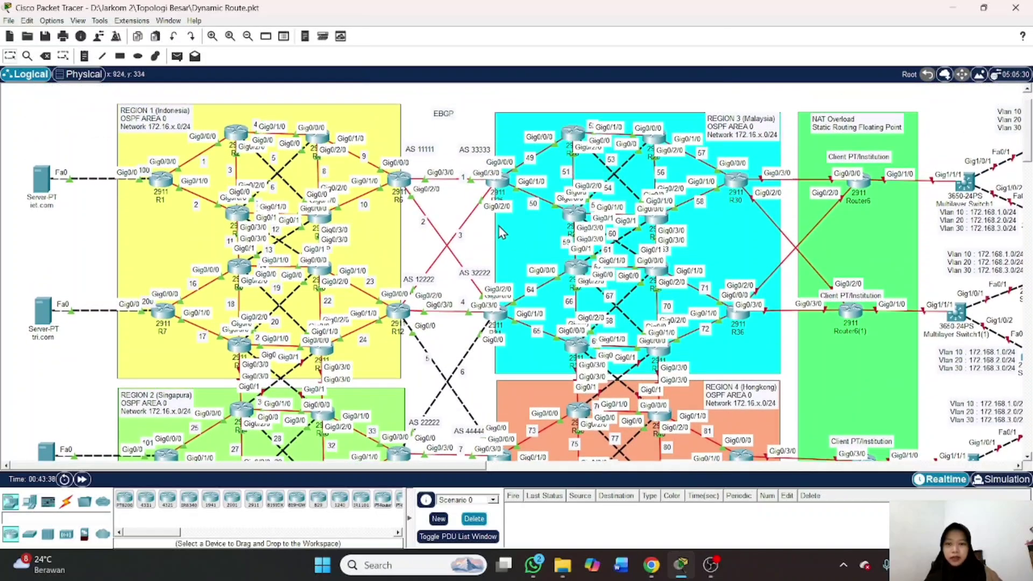
{"action": "scroll", "coordinate": [461, 273], "scroll_direction": "down", "scroll_amount": 7}
{"action": "scroll", "coordinate": [461, 273], "scroll_direction": "up", "scroll_amount": 9}
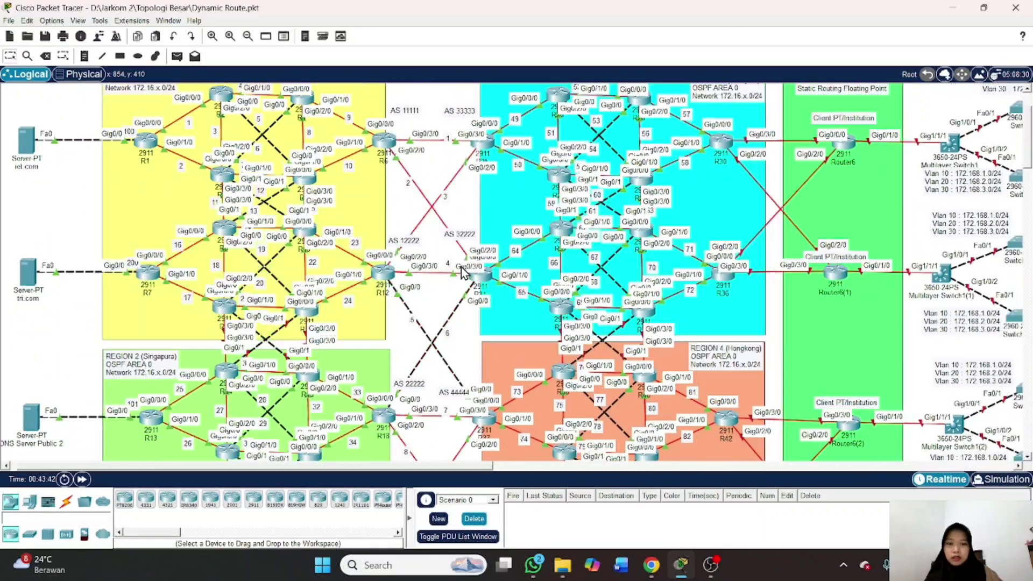
{"action": "scroll", "coordinate": [461, 273], "scroll_direction": "down", "scroll_amount": 2}
{"action": "scroll", "coordinate": [461, 267], "scroll_direction": "right", "scroll_amount": 2}
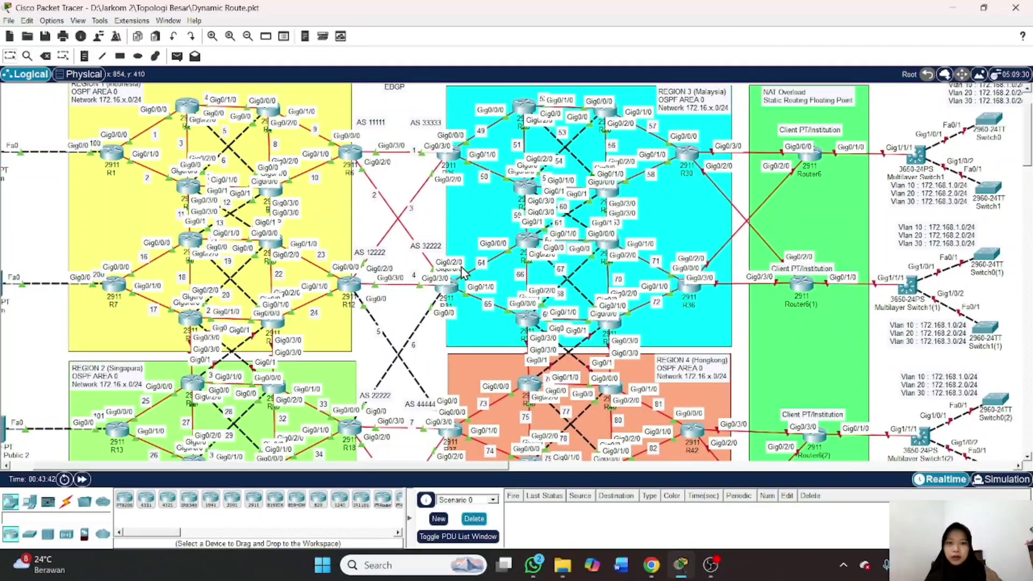